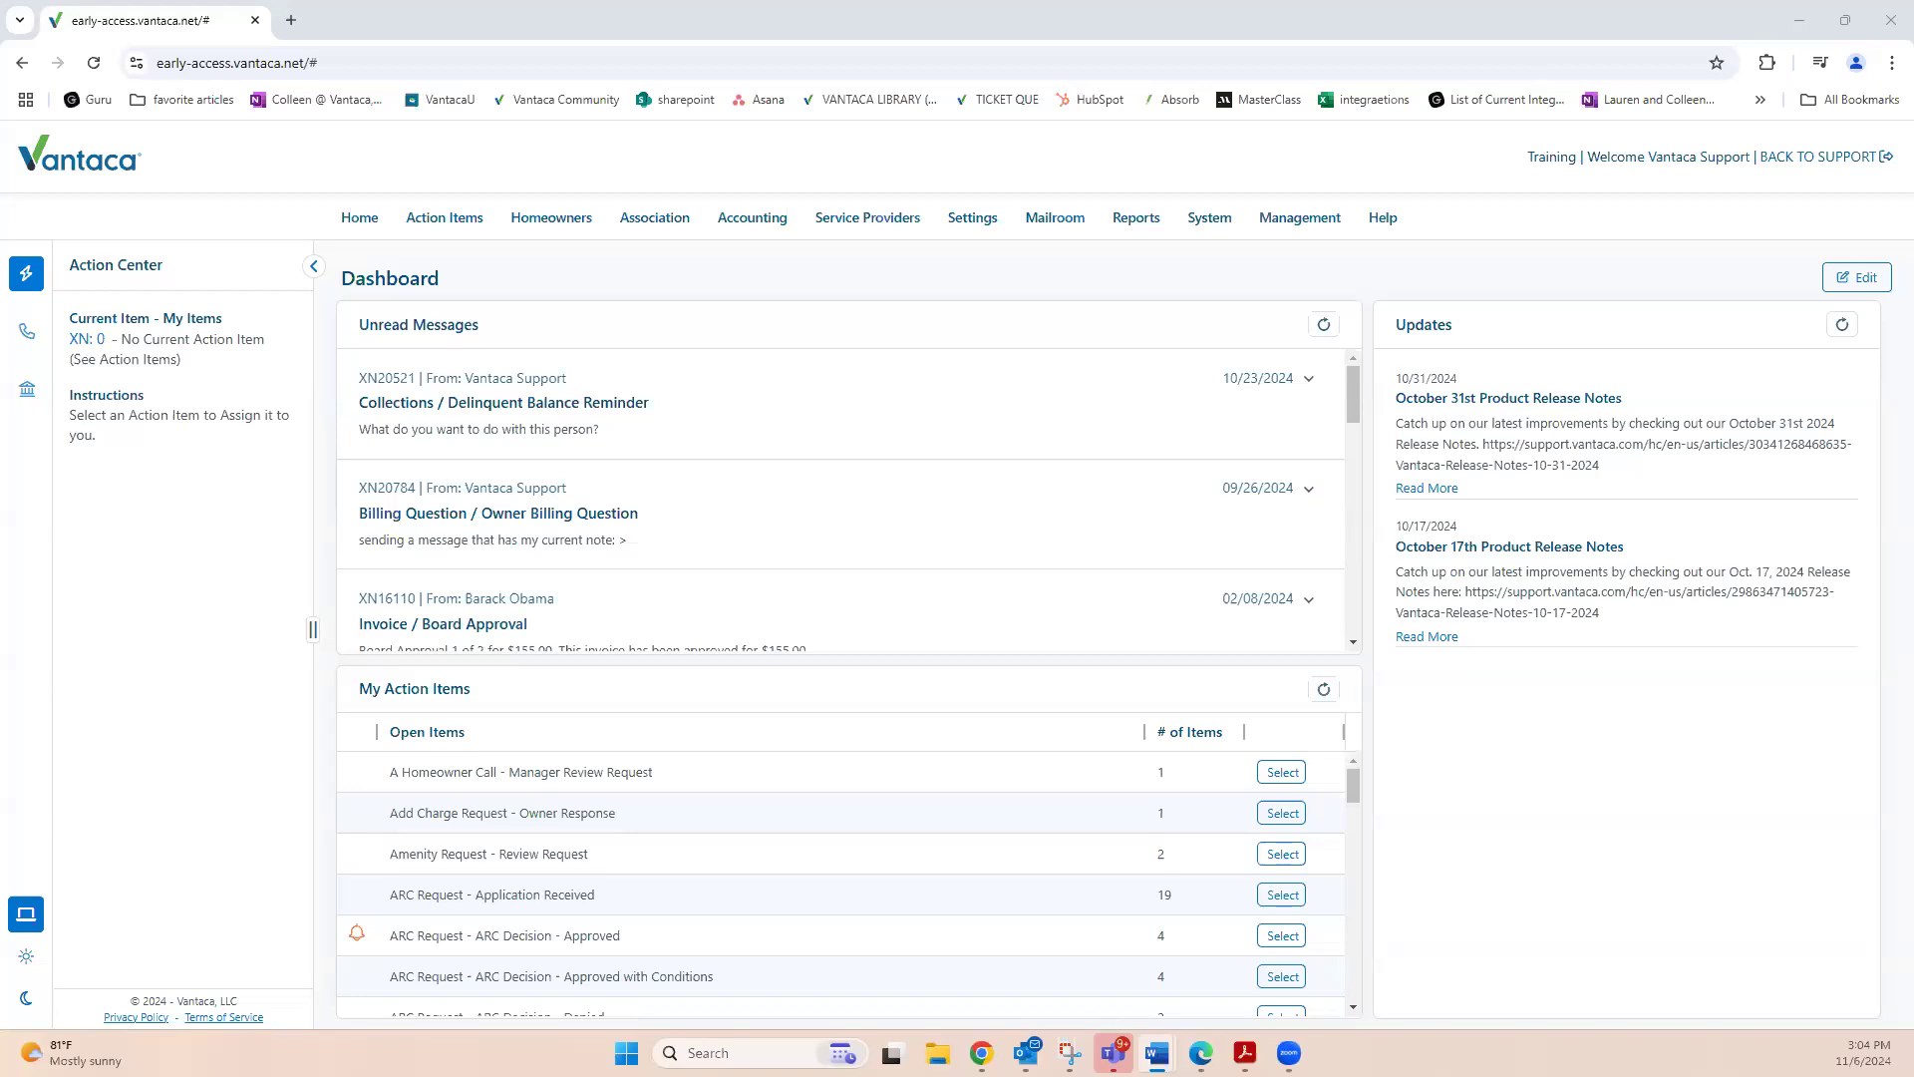
Open the Email Accounts list and review the row for the invoices mailbox.
mouse_move(1033, 221)
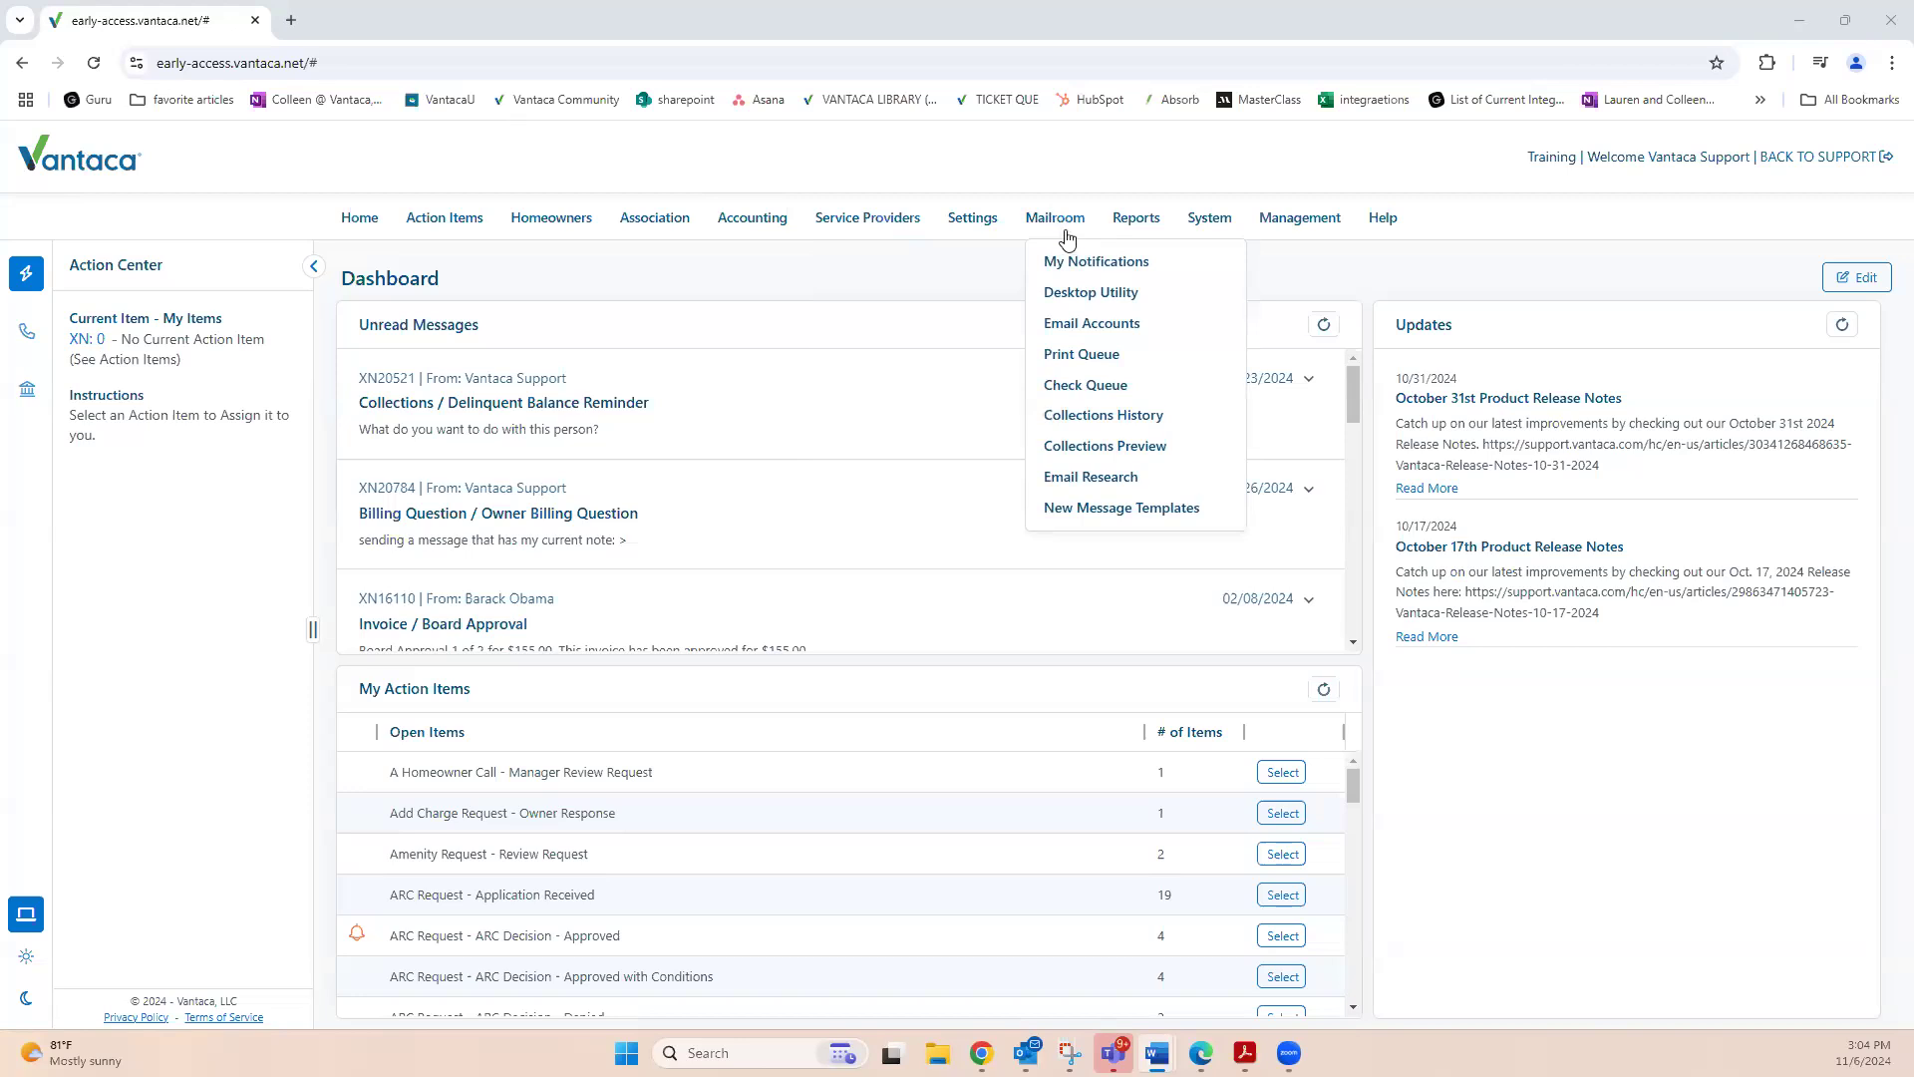
left_click(1087, 324)
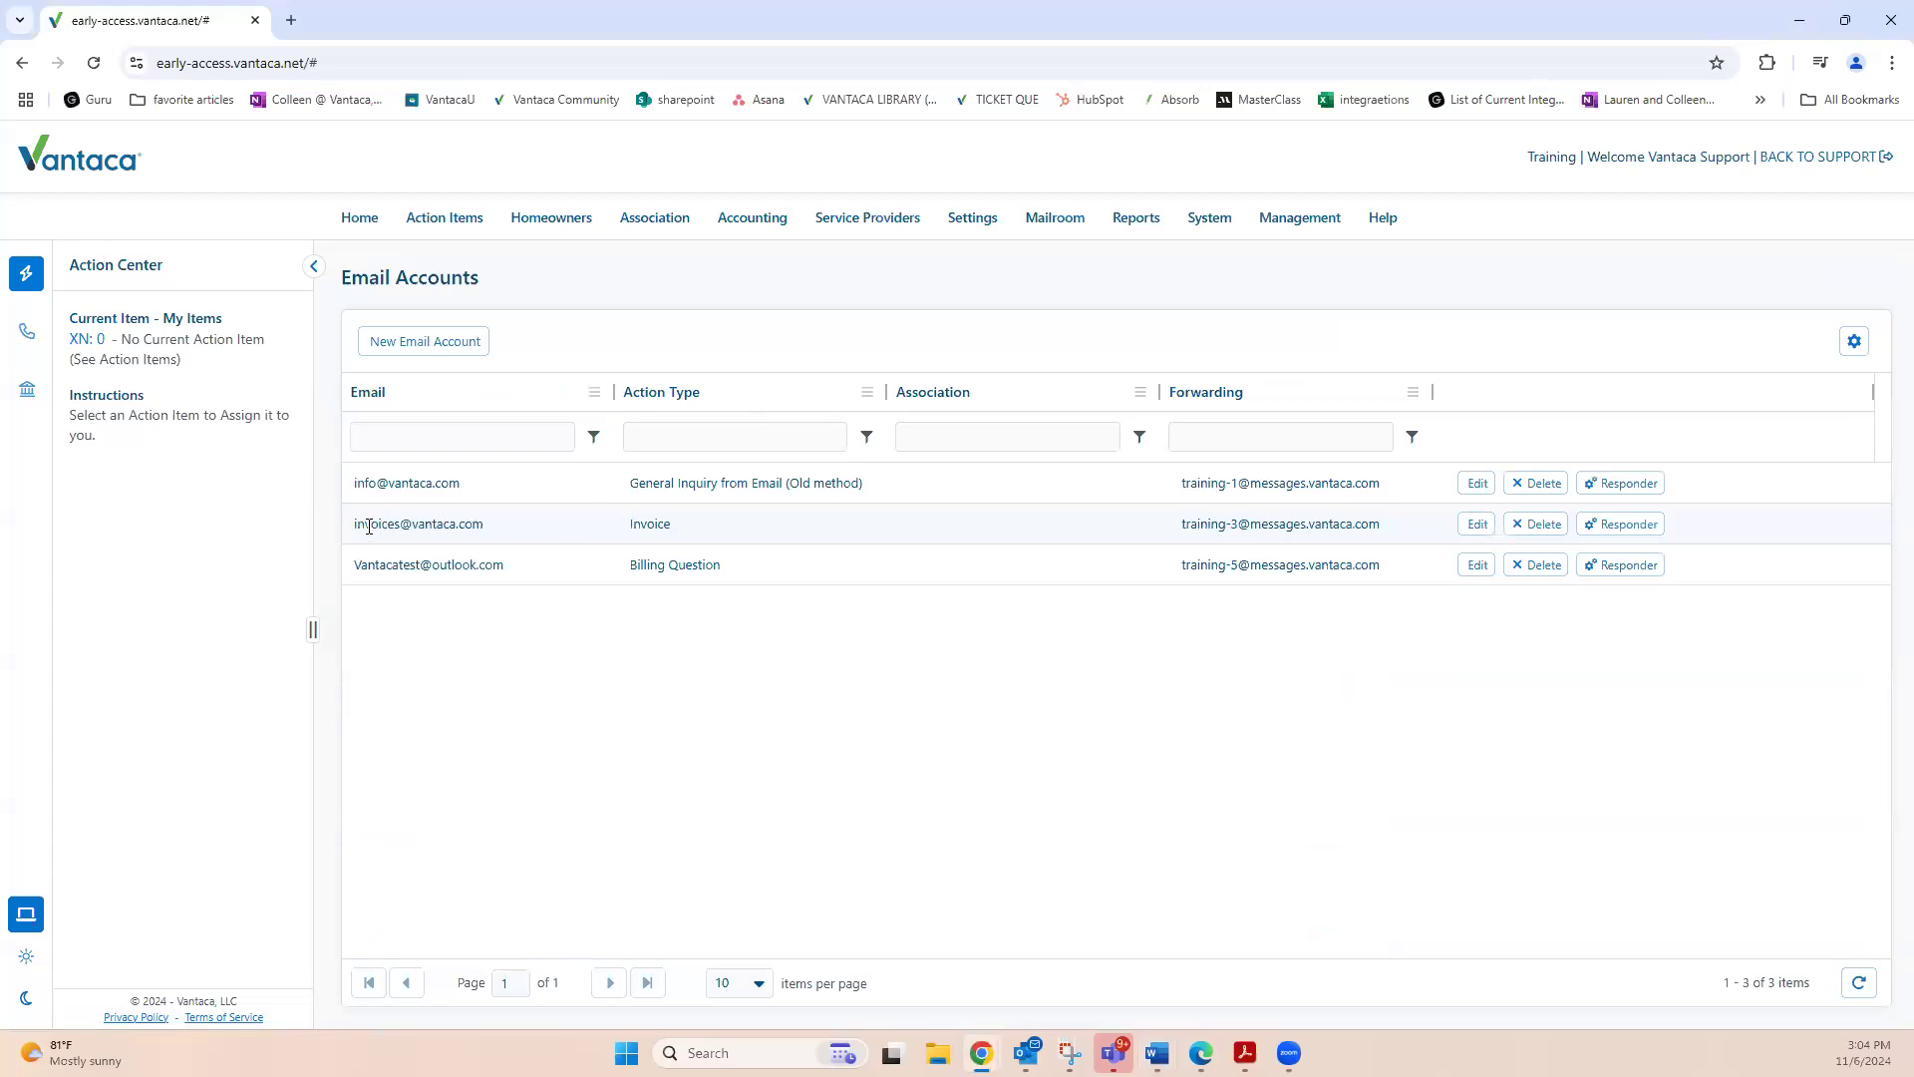
left_click_drag(366, 526, 378, 526)
left_click_drag(511, 526, 513, 525)
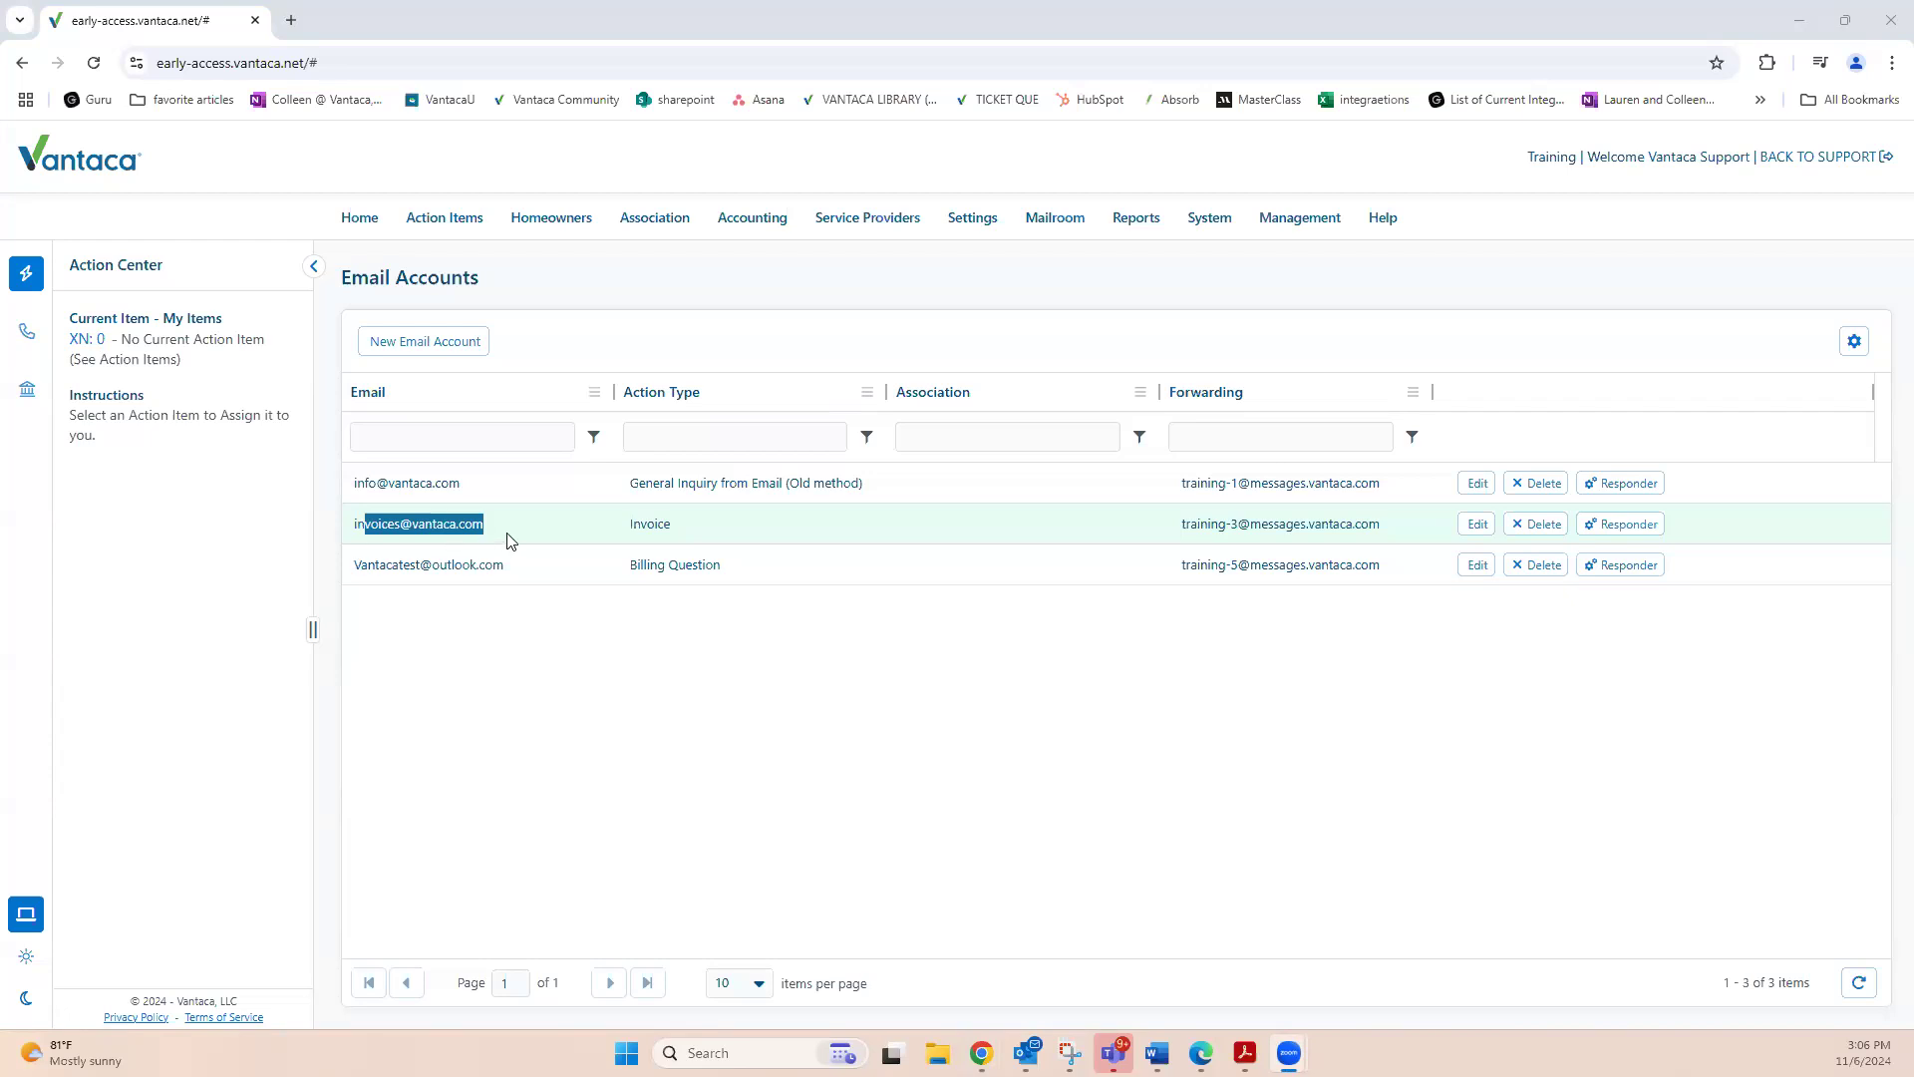
left_click(477, 521)
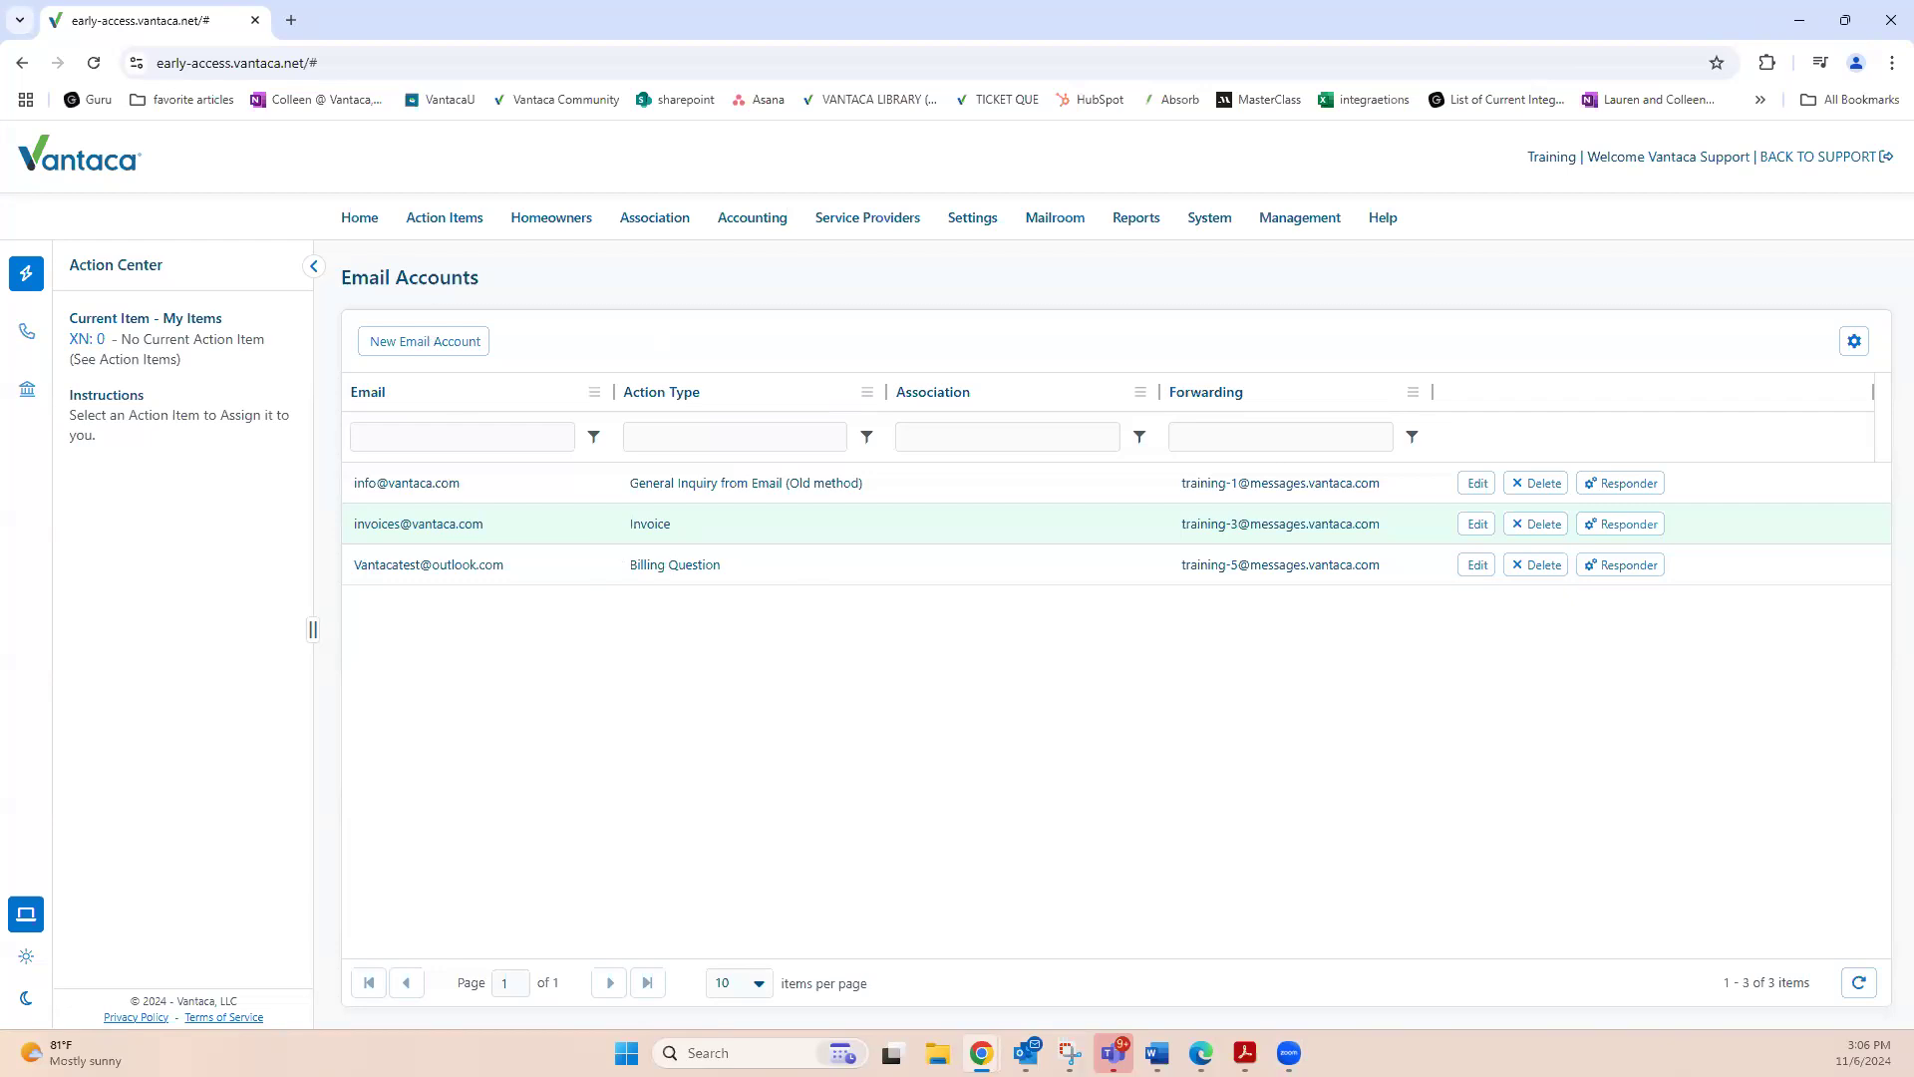
left_click(1041, 219)
Open the list of all action items and start a new action item for Dunder Mifflin.
mouse_move(445, 226)
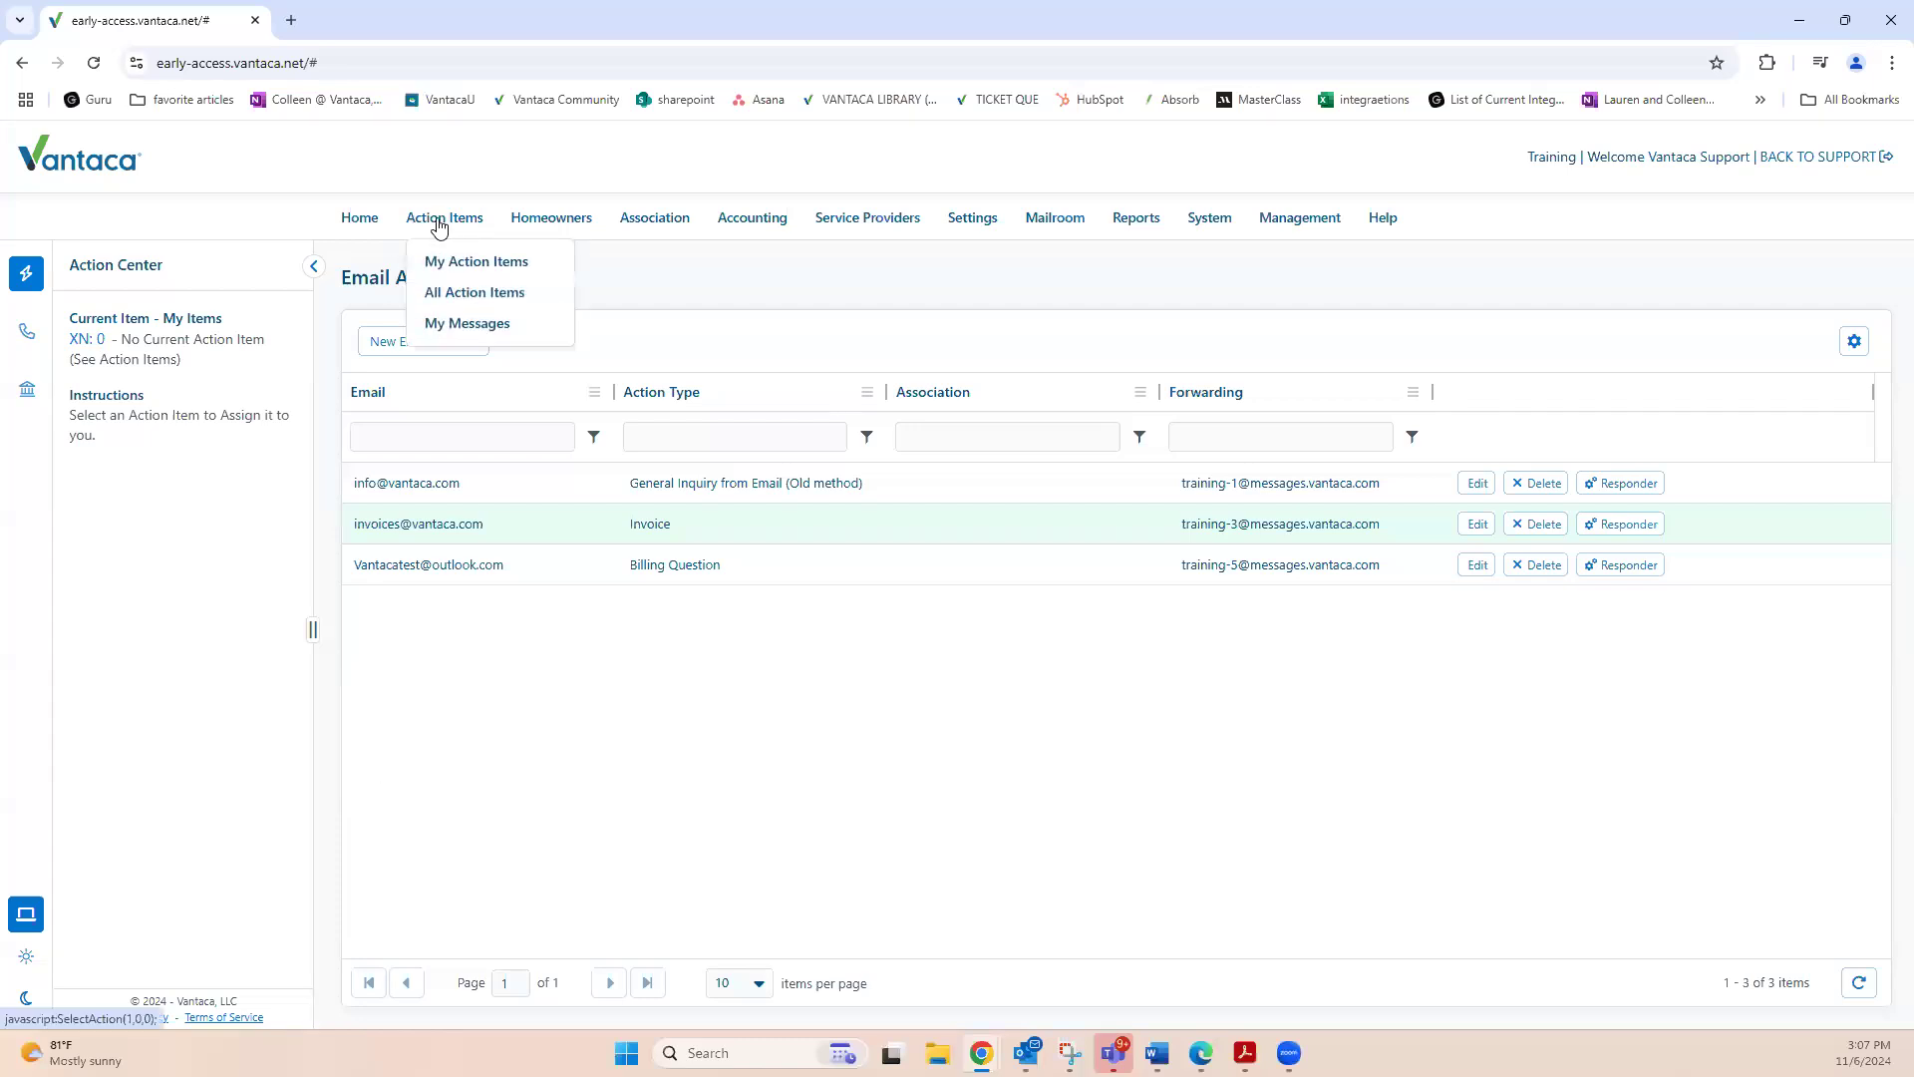
left_click(461, 307)
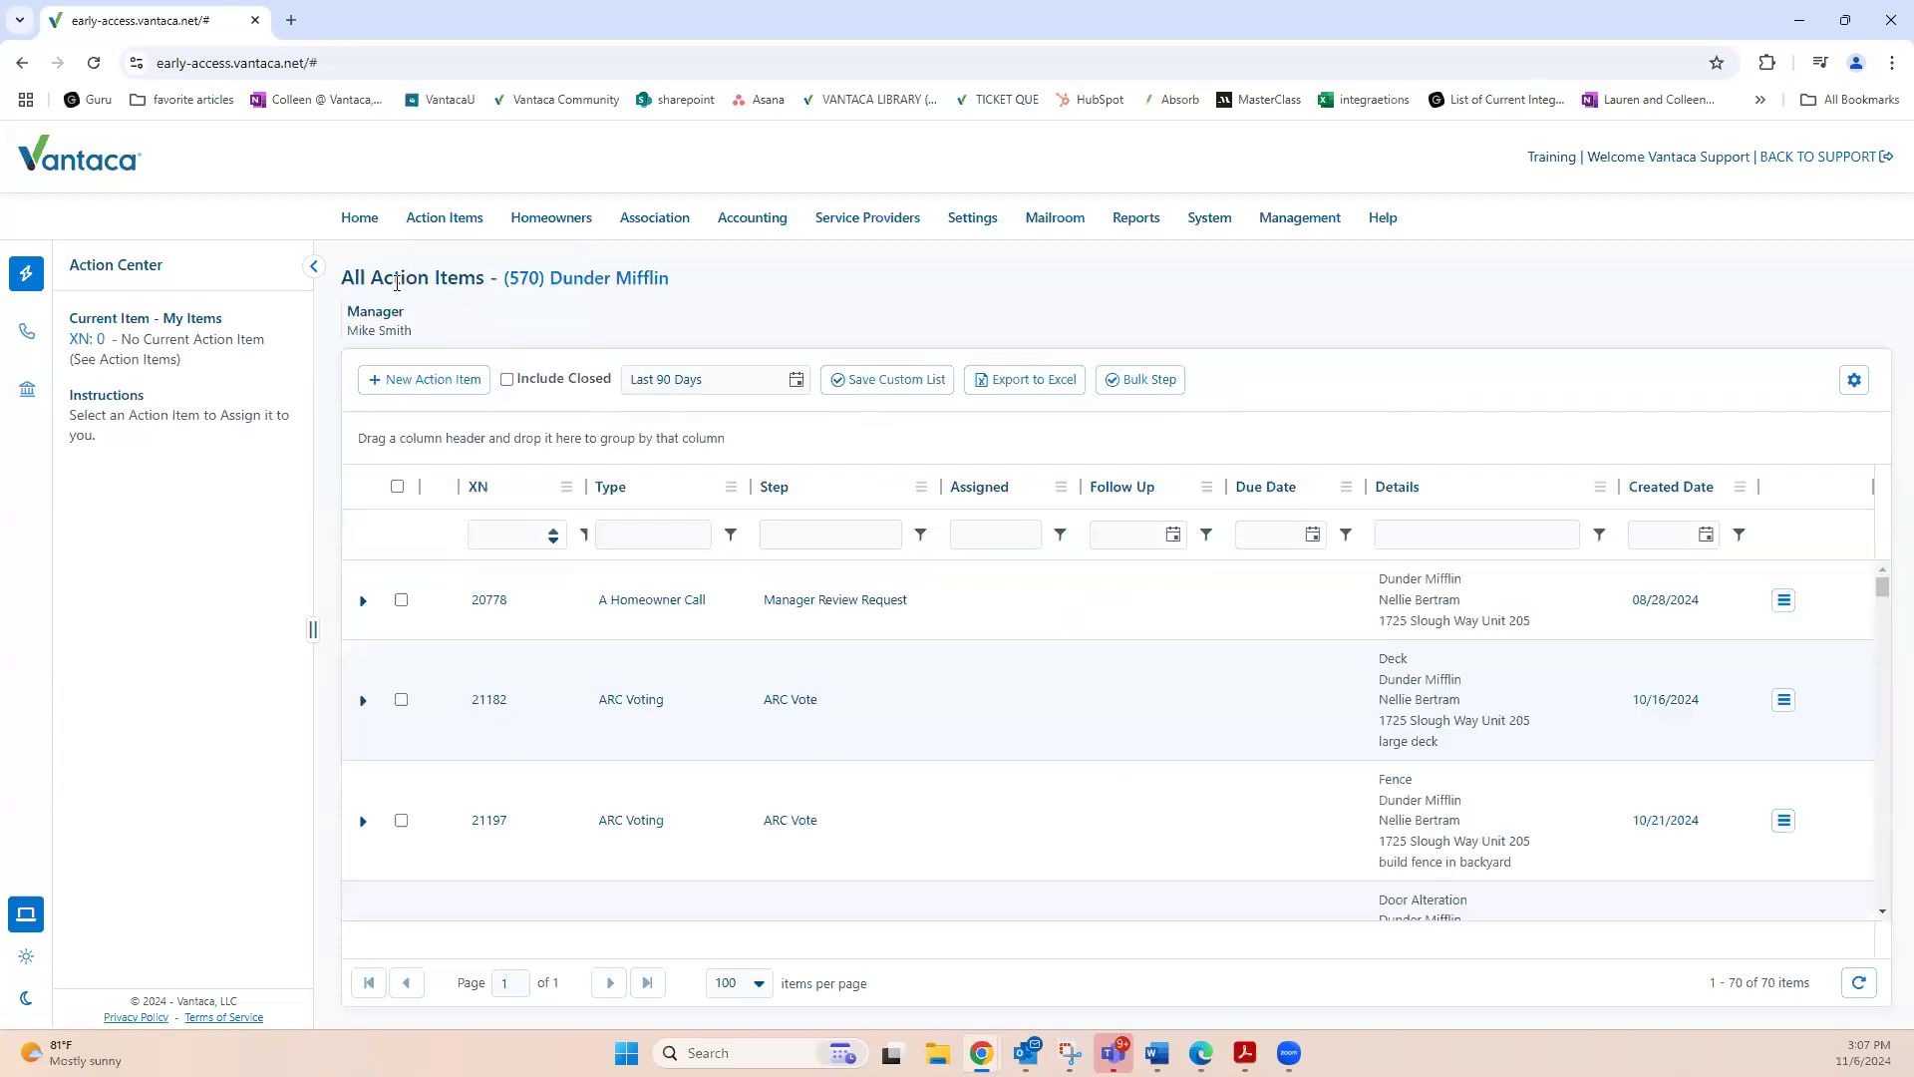
left_click_drag(342, 277, 440, 279)
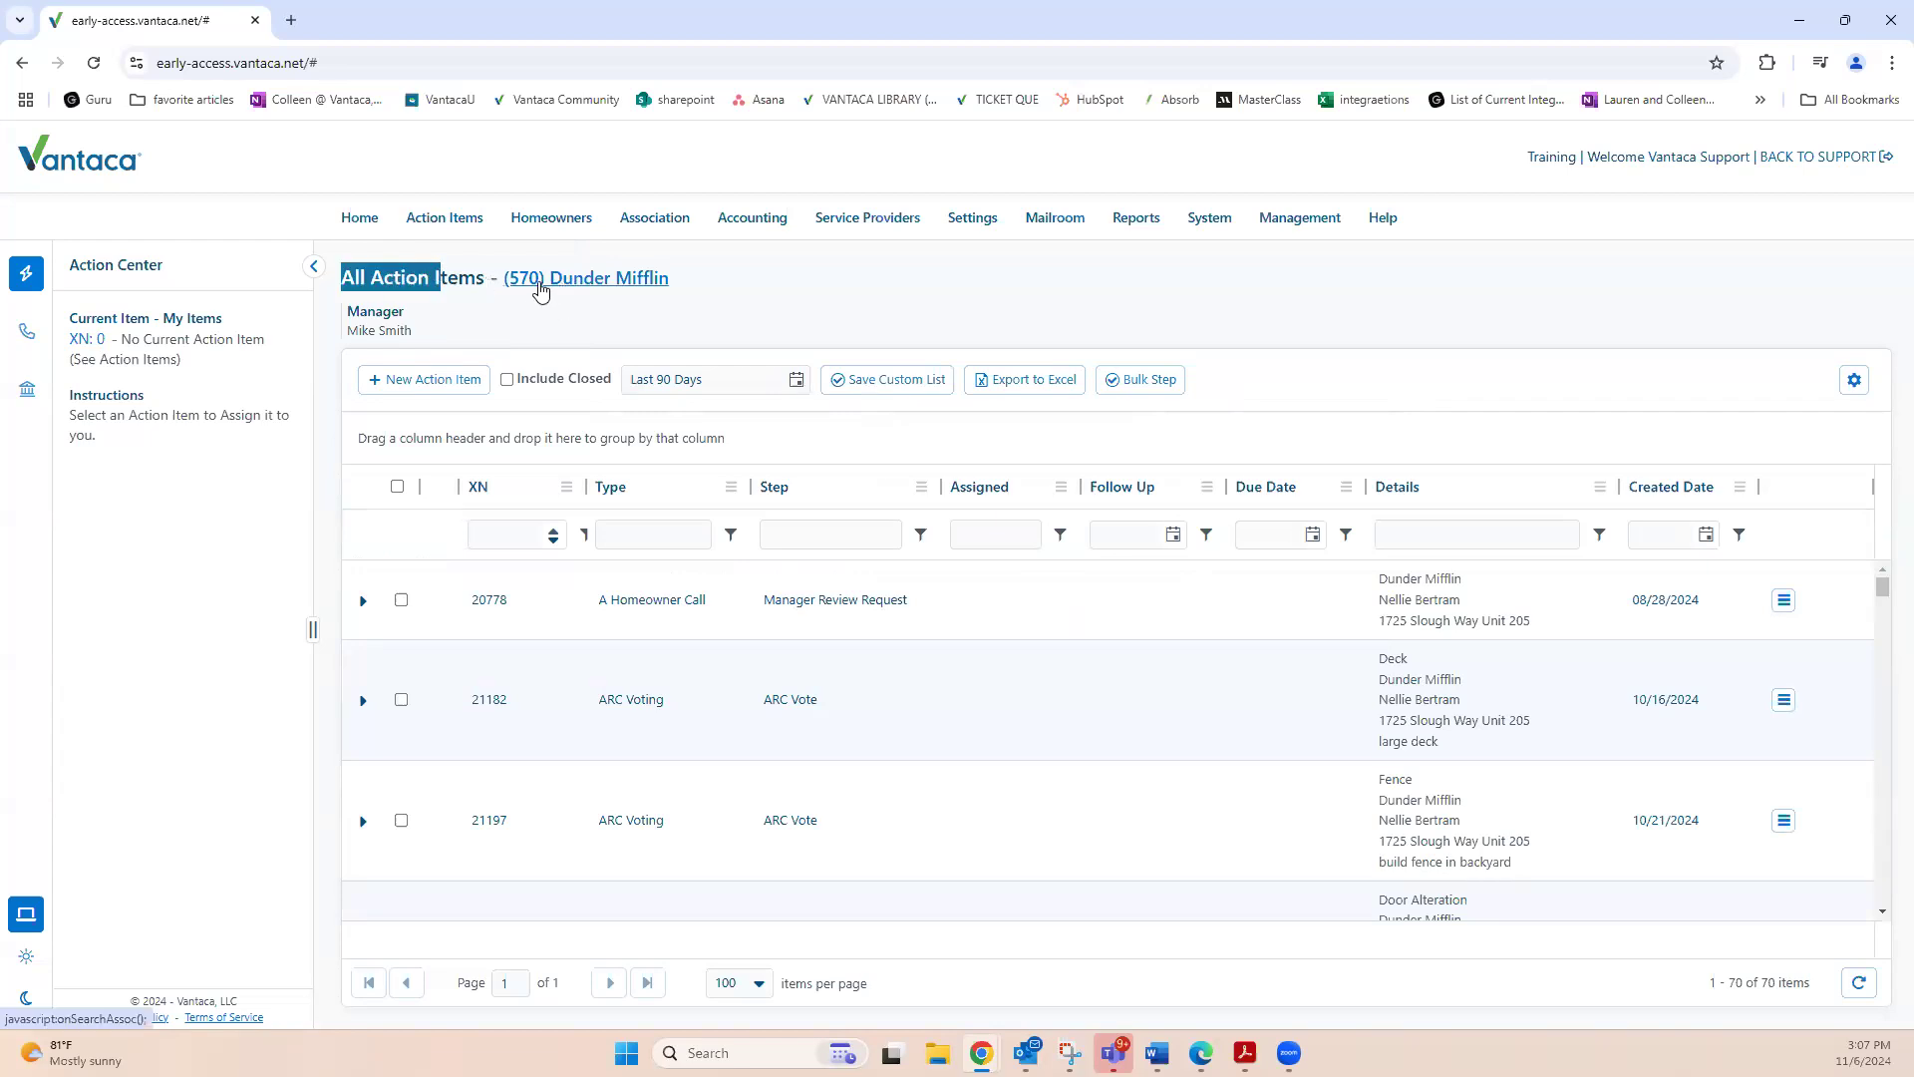
left_click(420, 388)
double_click(836, 232)
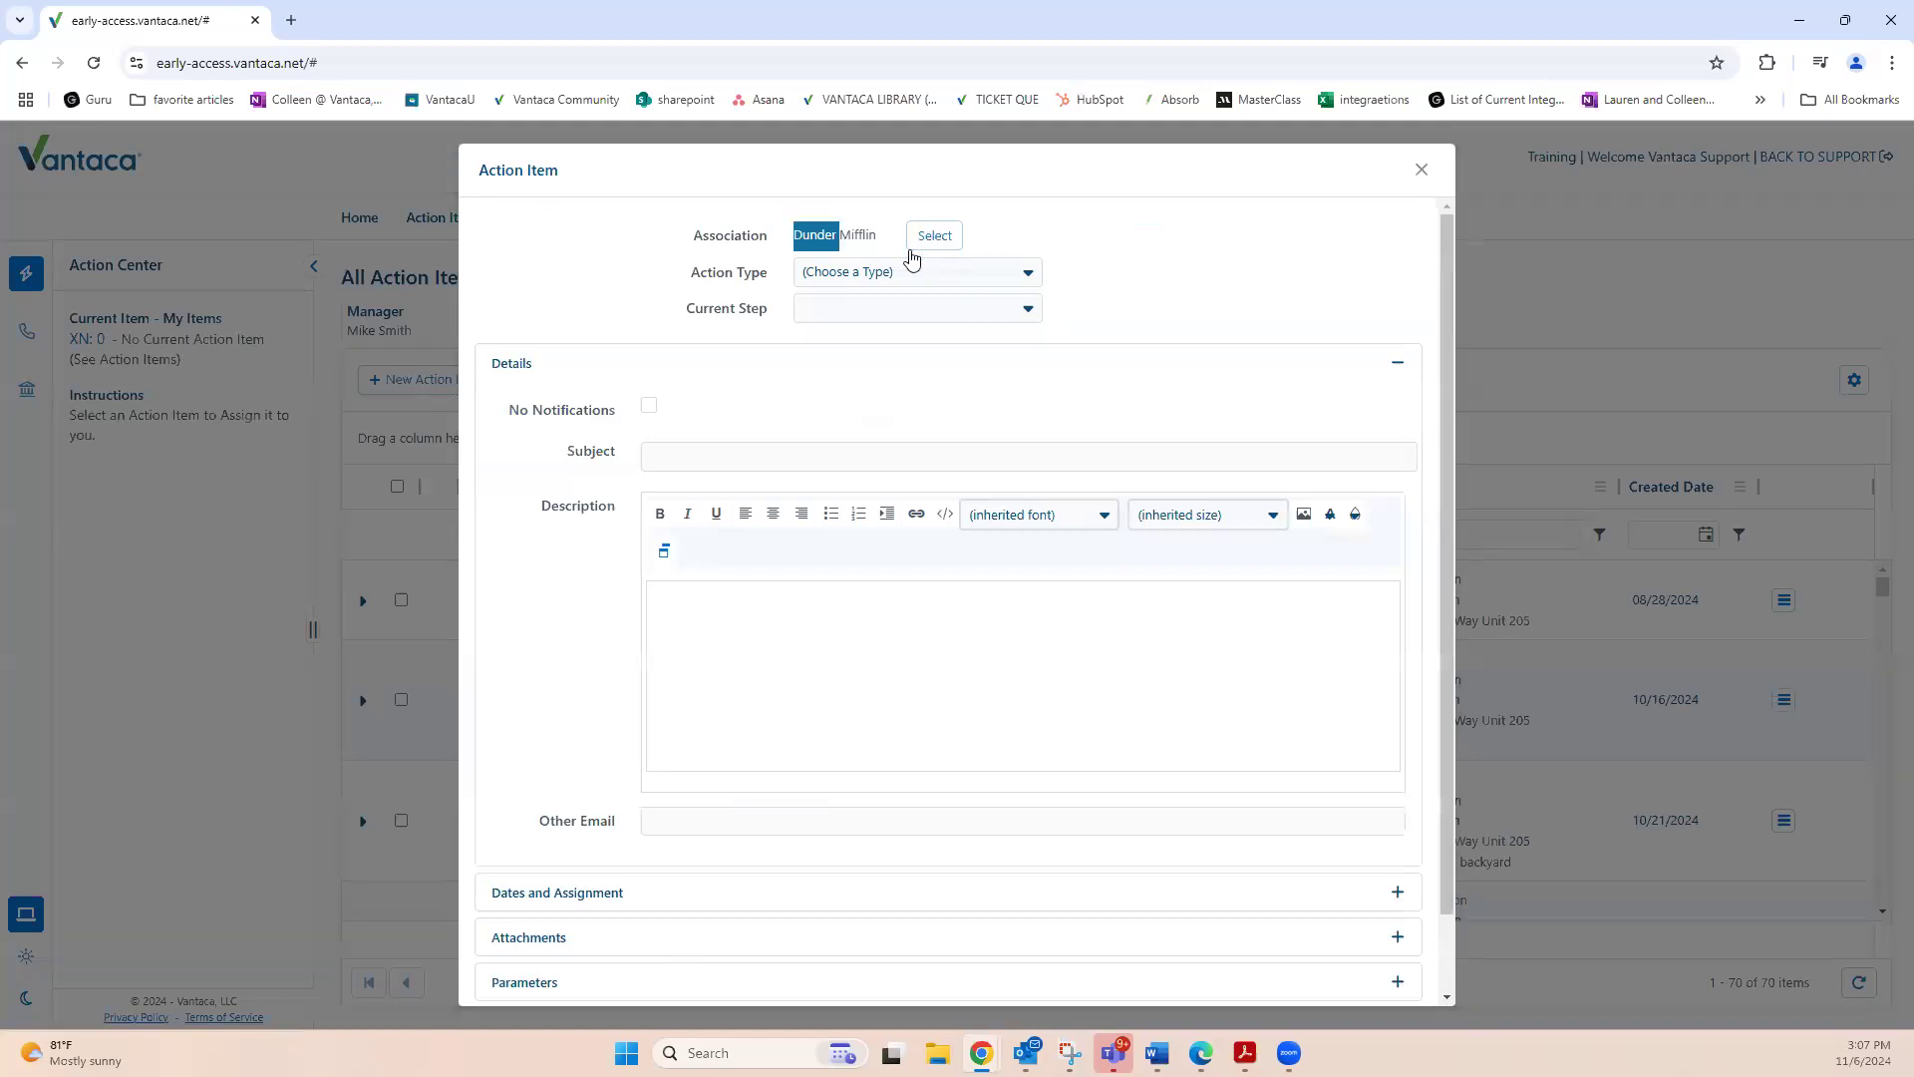
left_click(842, 234)
View the associations available for the new action item and close the search without changing the selection.
left_click(948, 243)
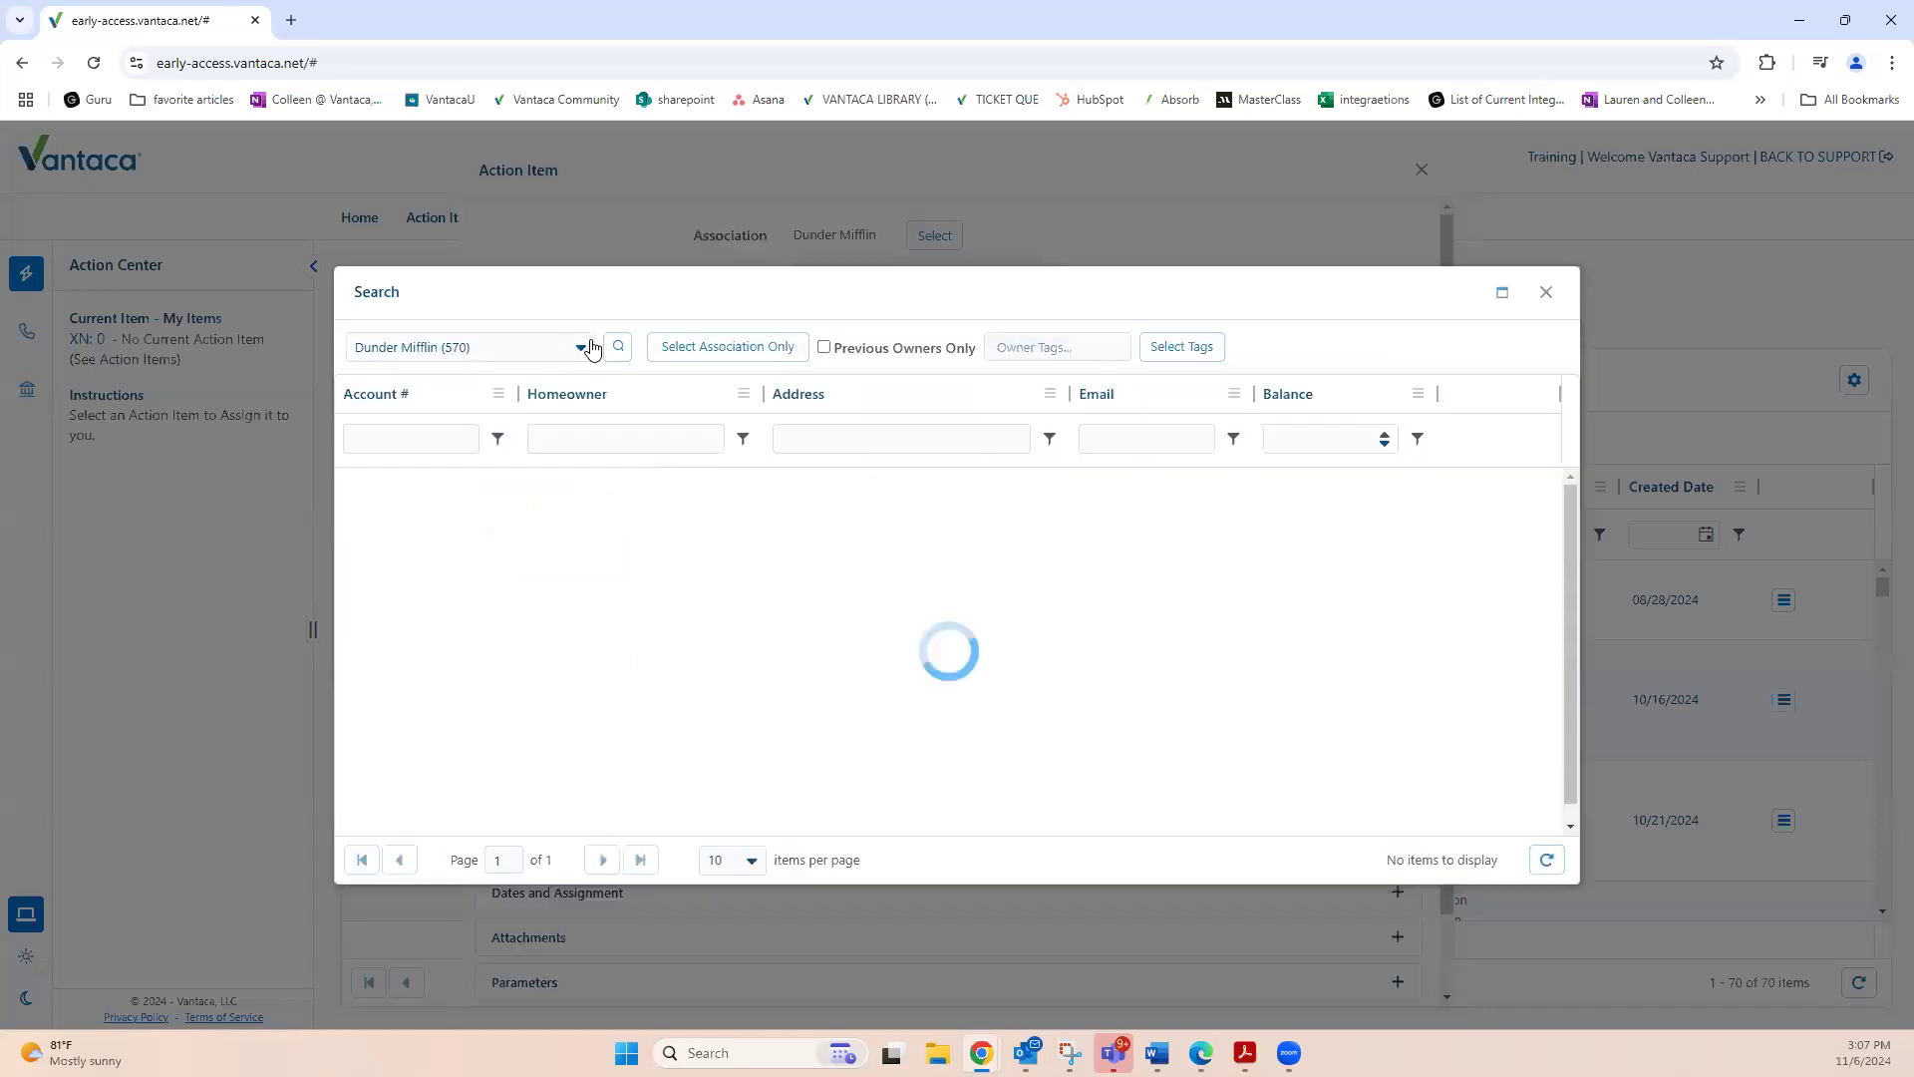
left_click(581, 348)
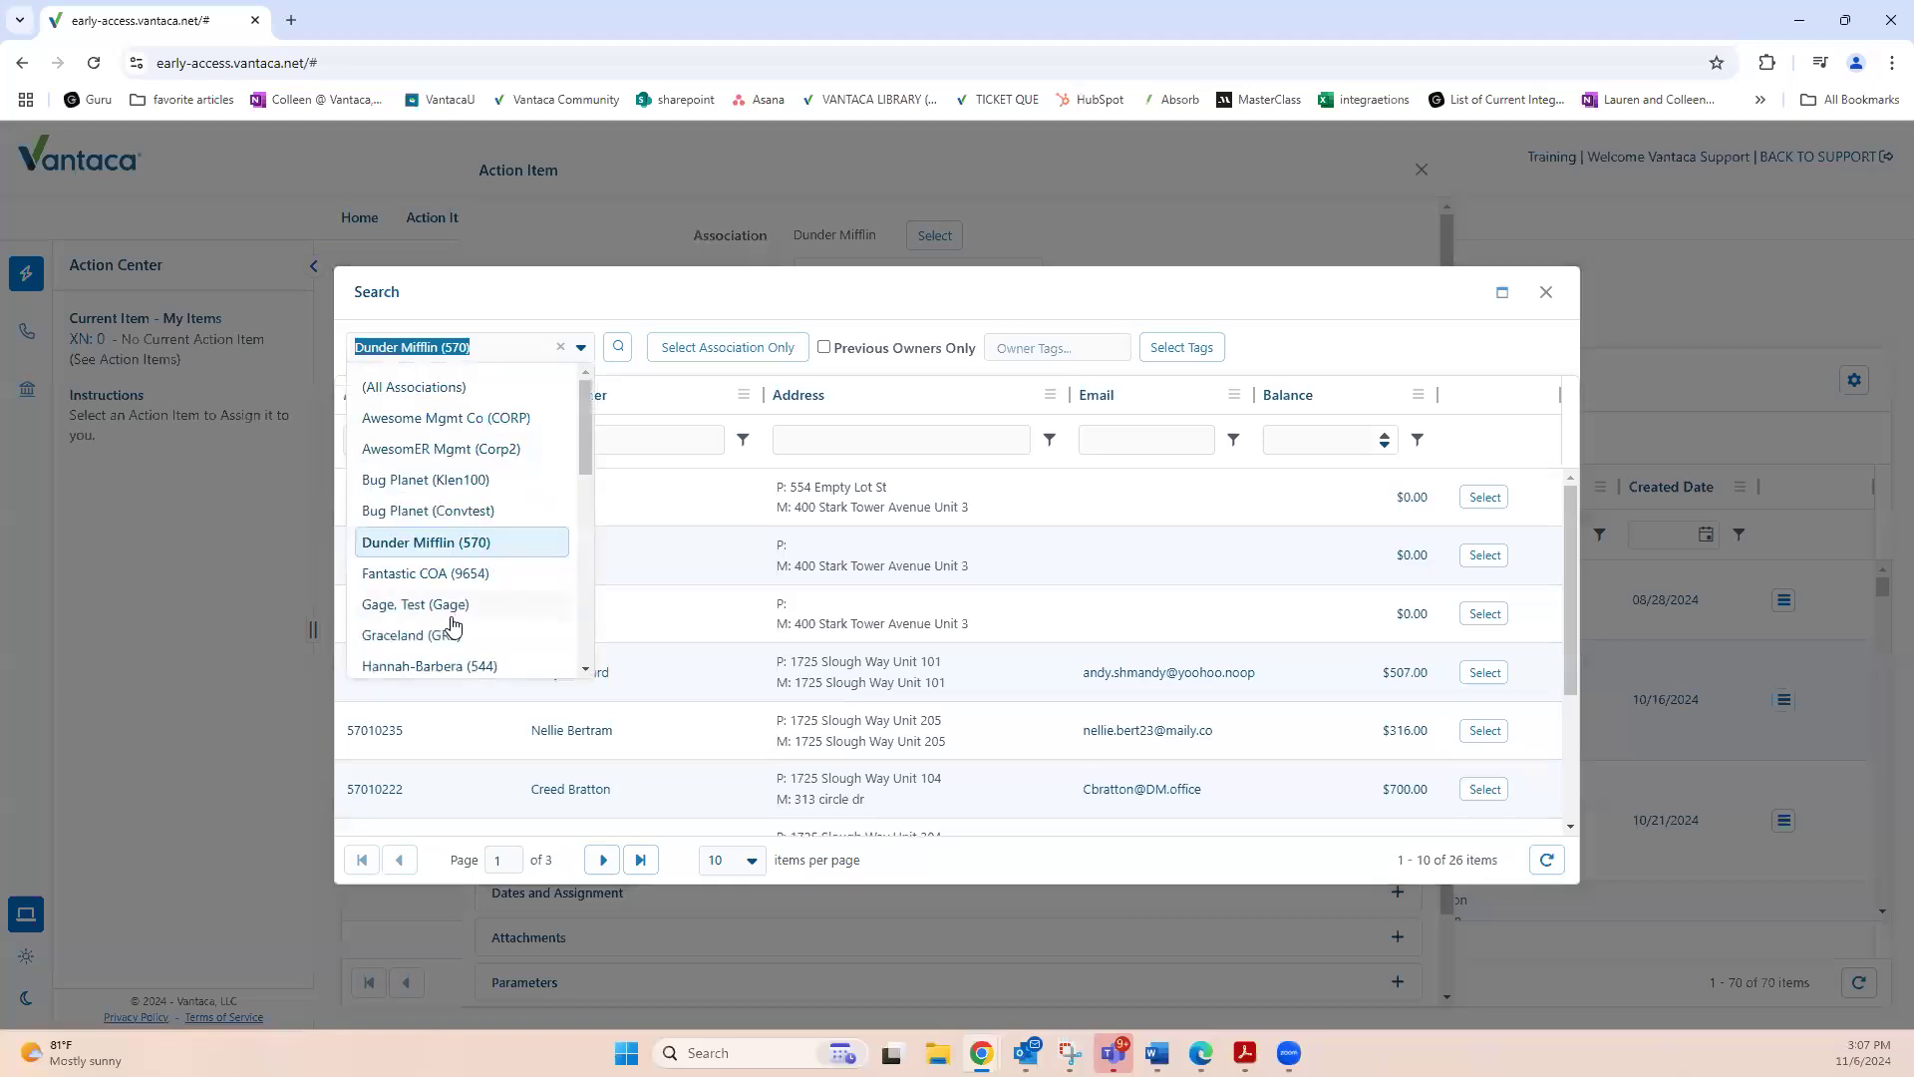
left_click(1546, 295)
left_click_drag(795, 235, 852, 256)
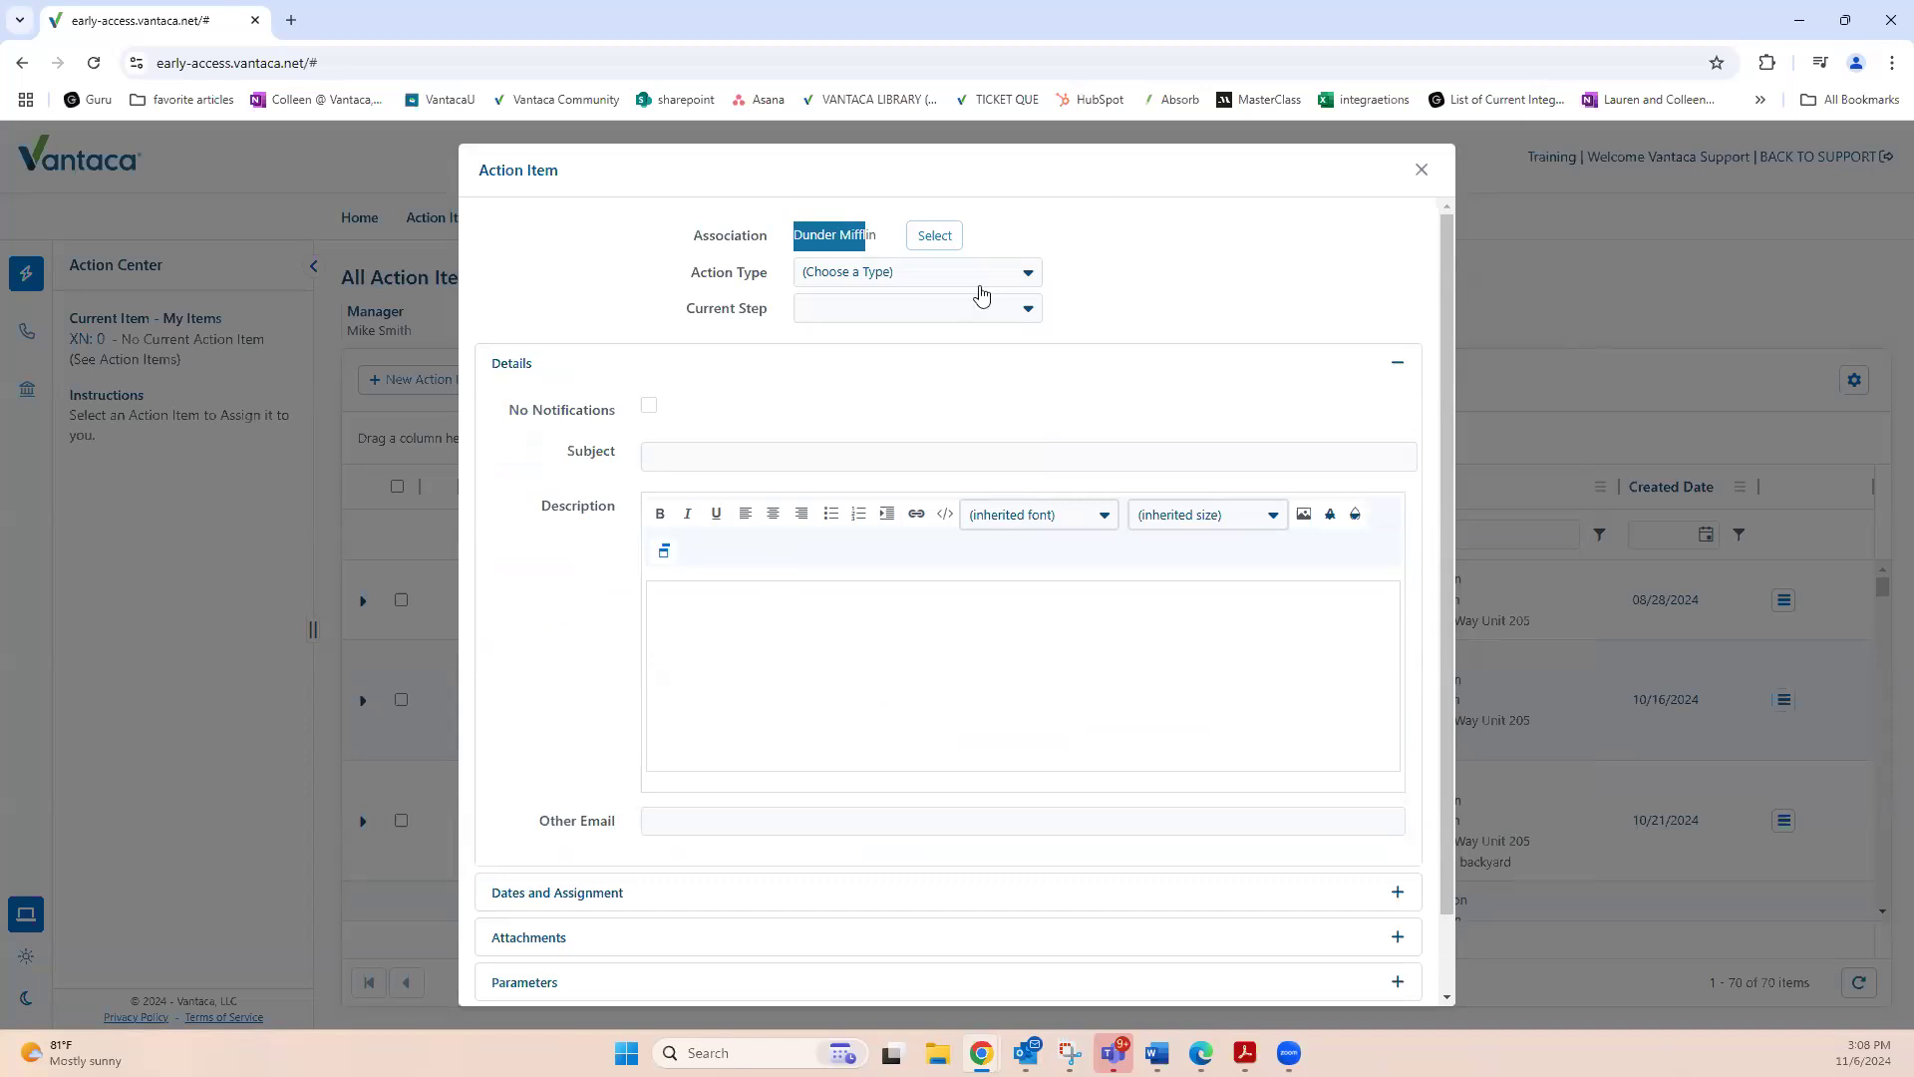
Set the new action item's type to Invoice.
left_click(1027, 277)
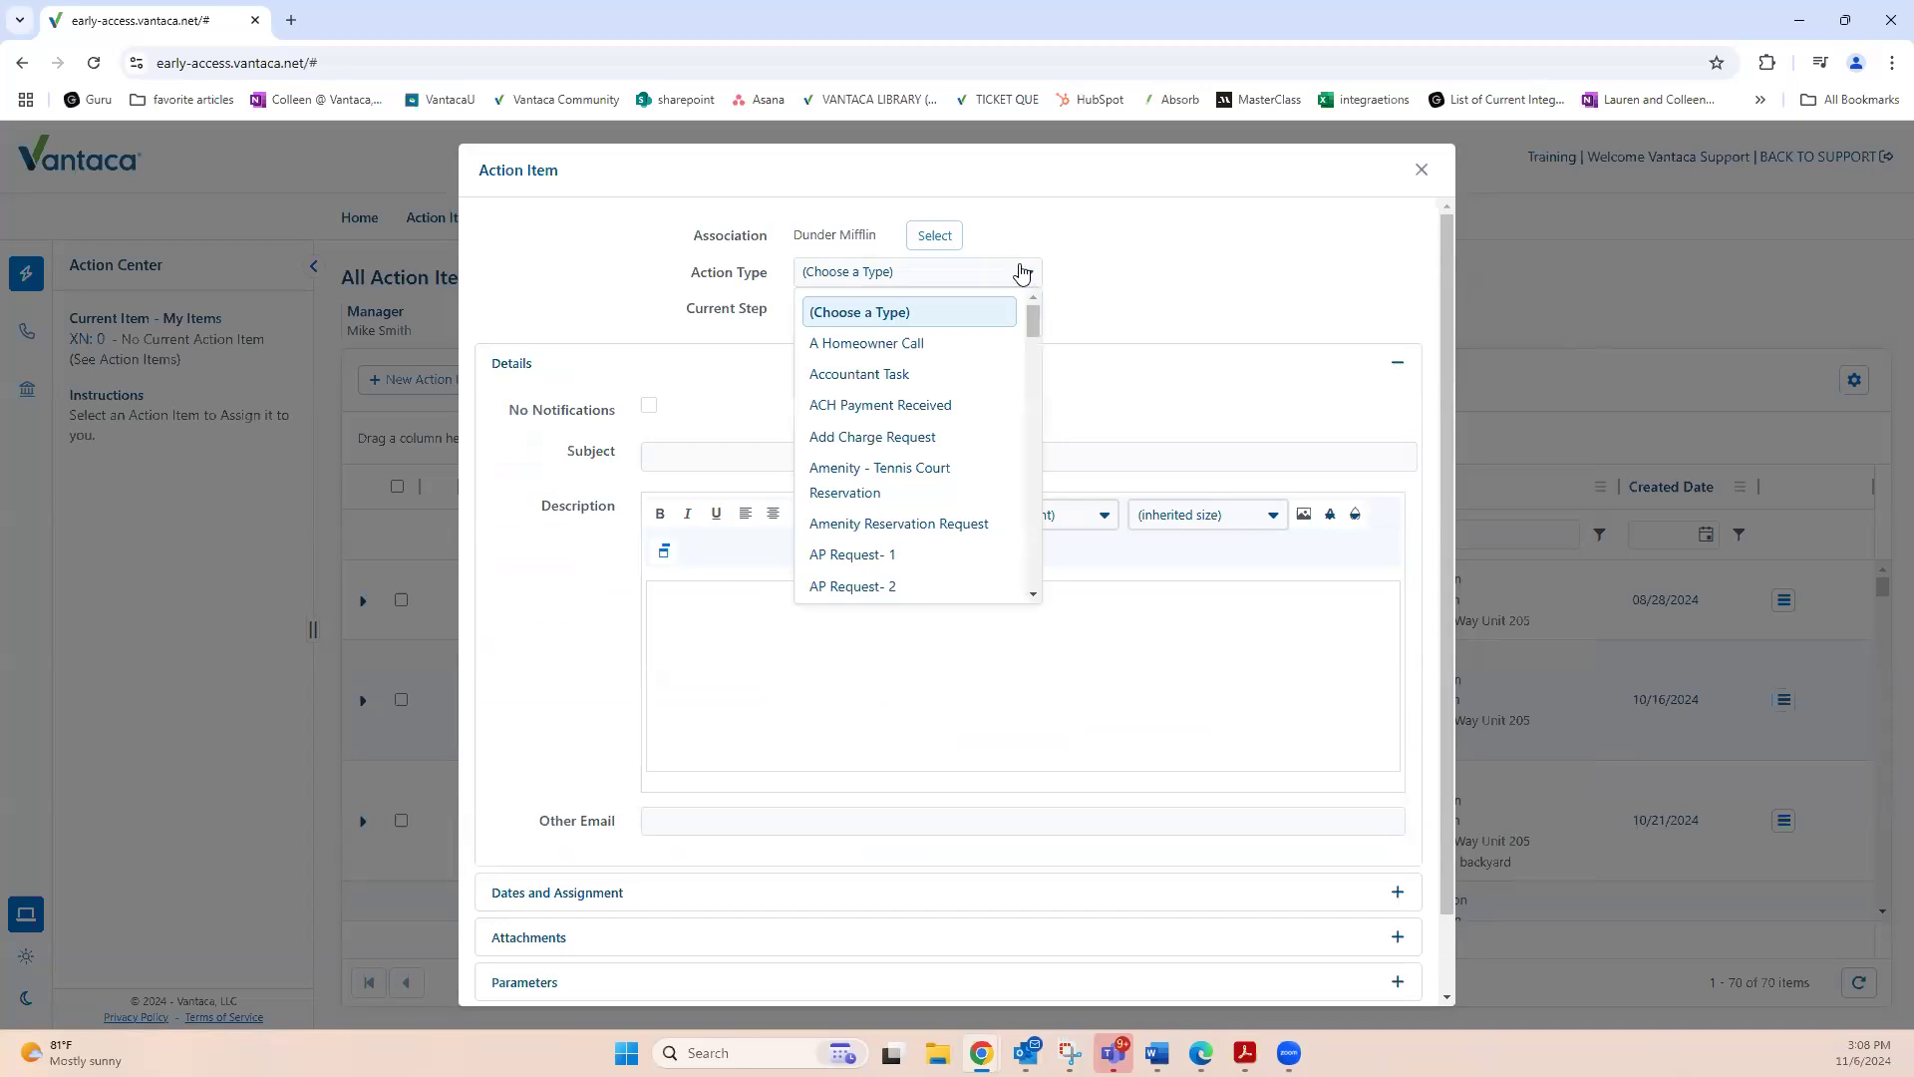
key("i")
left_click(1035, 596)
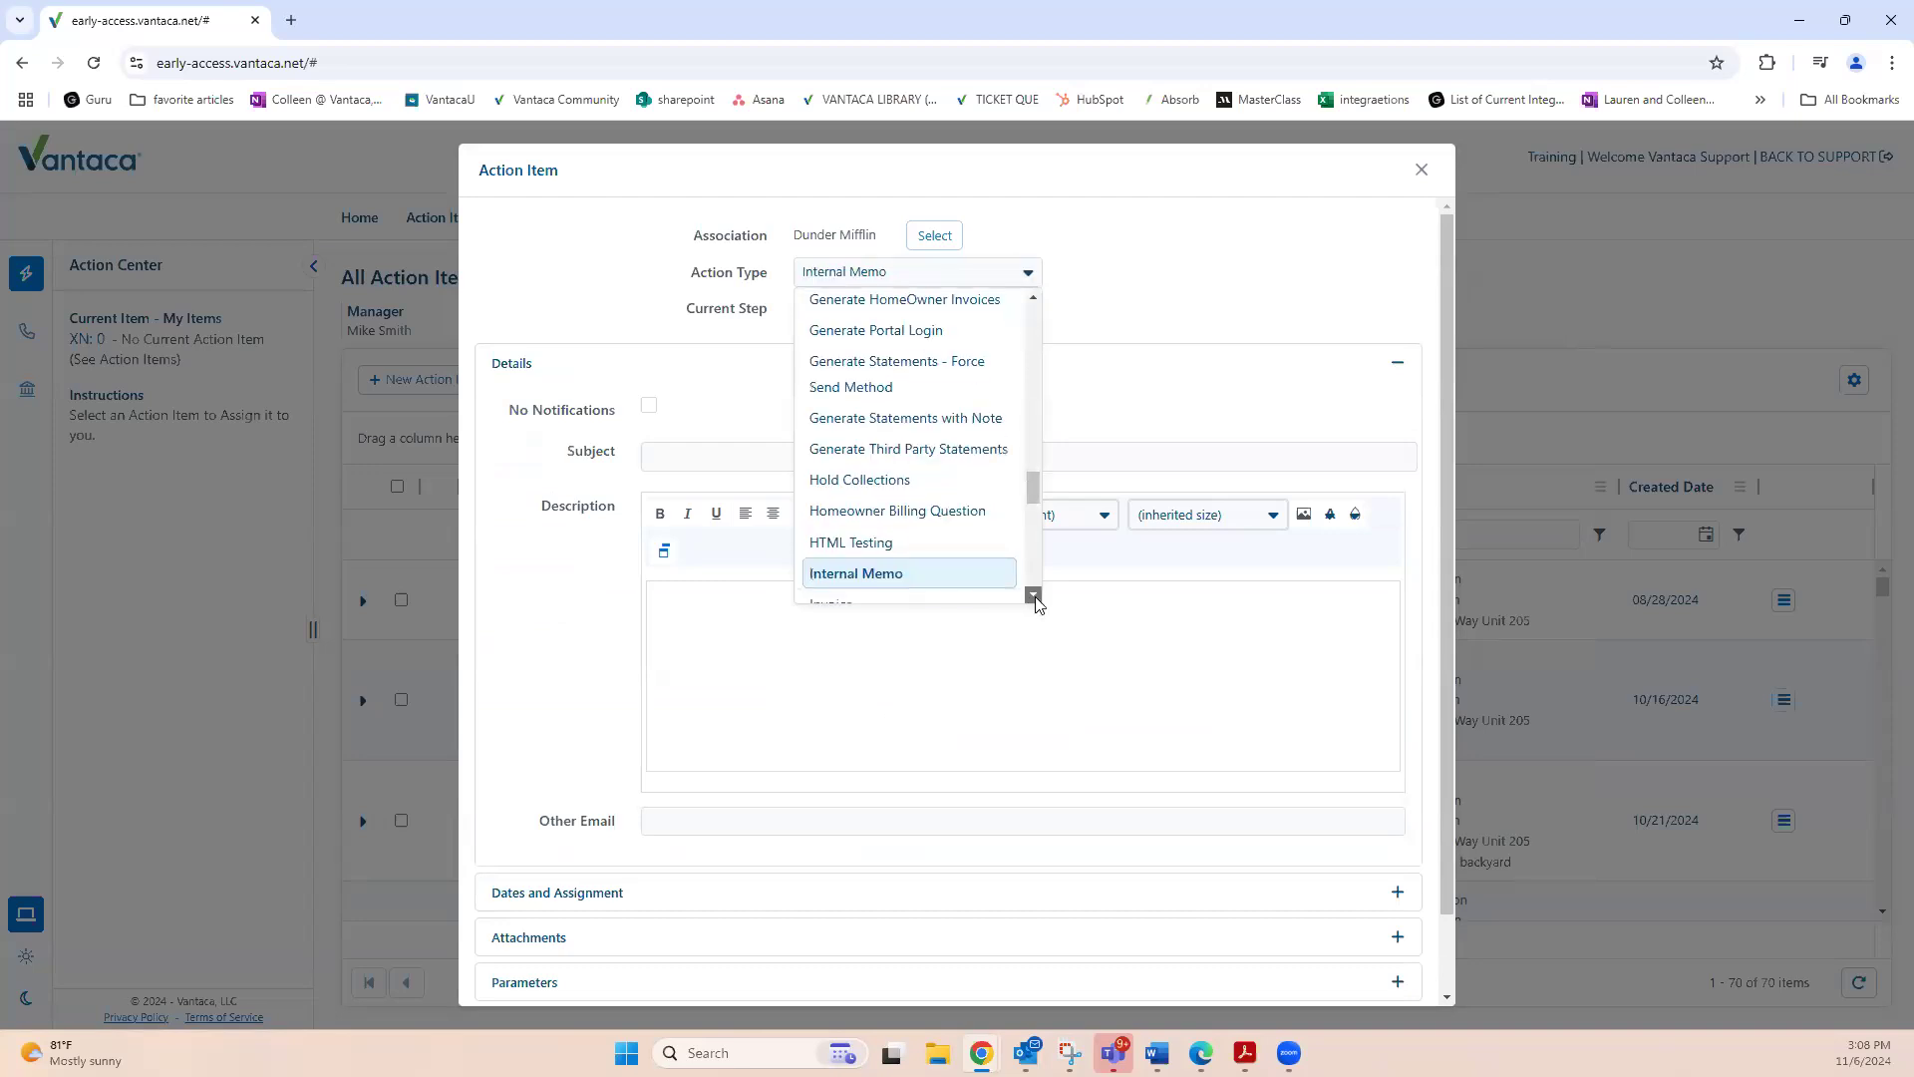
scroll(851, 530, "down", 1)
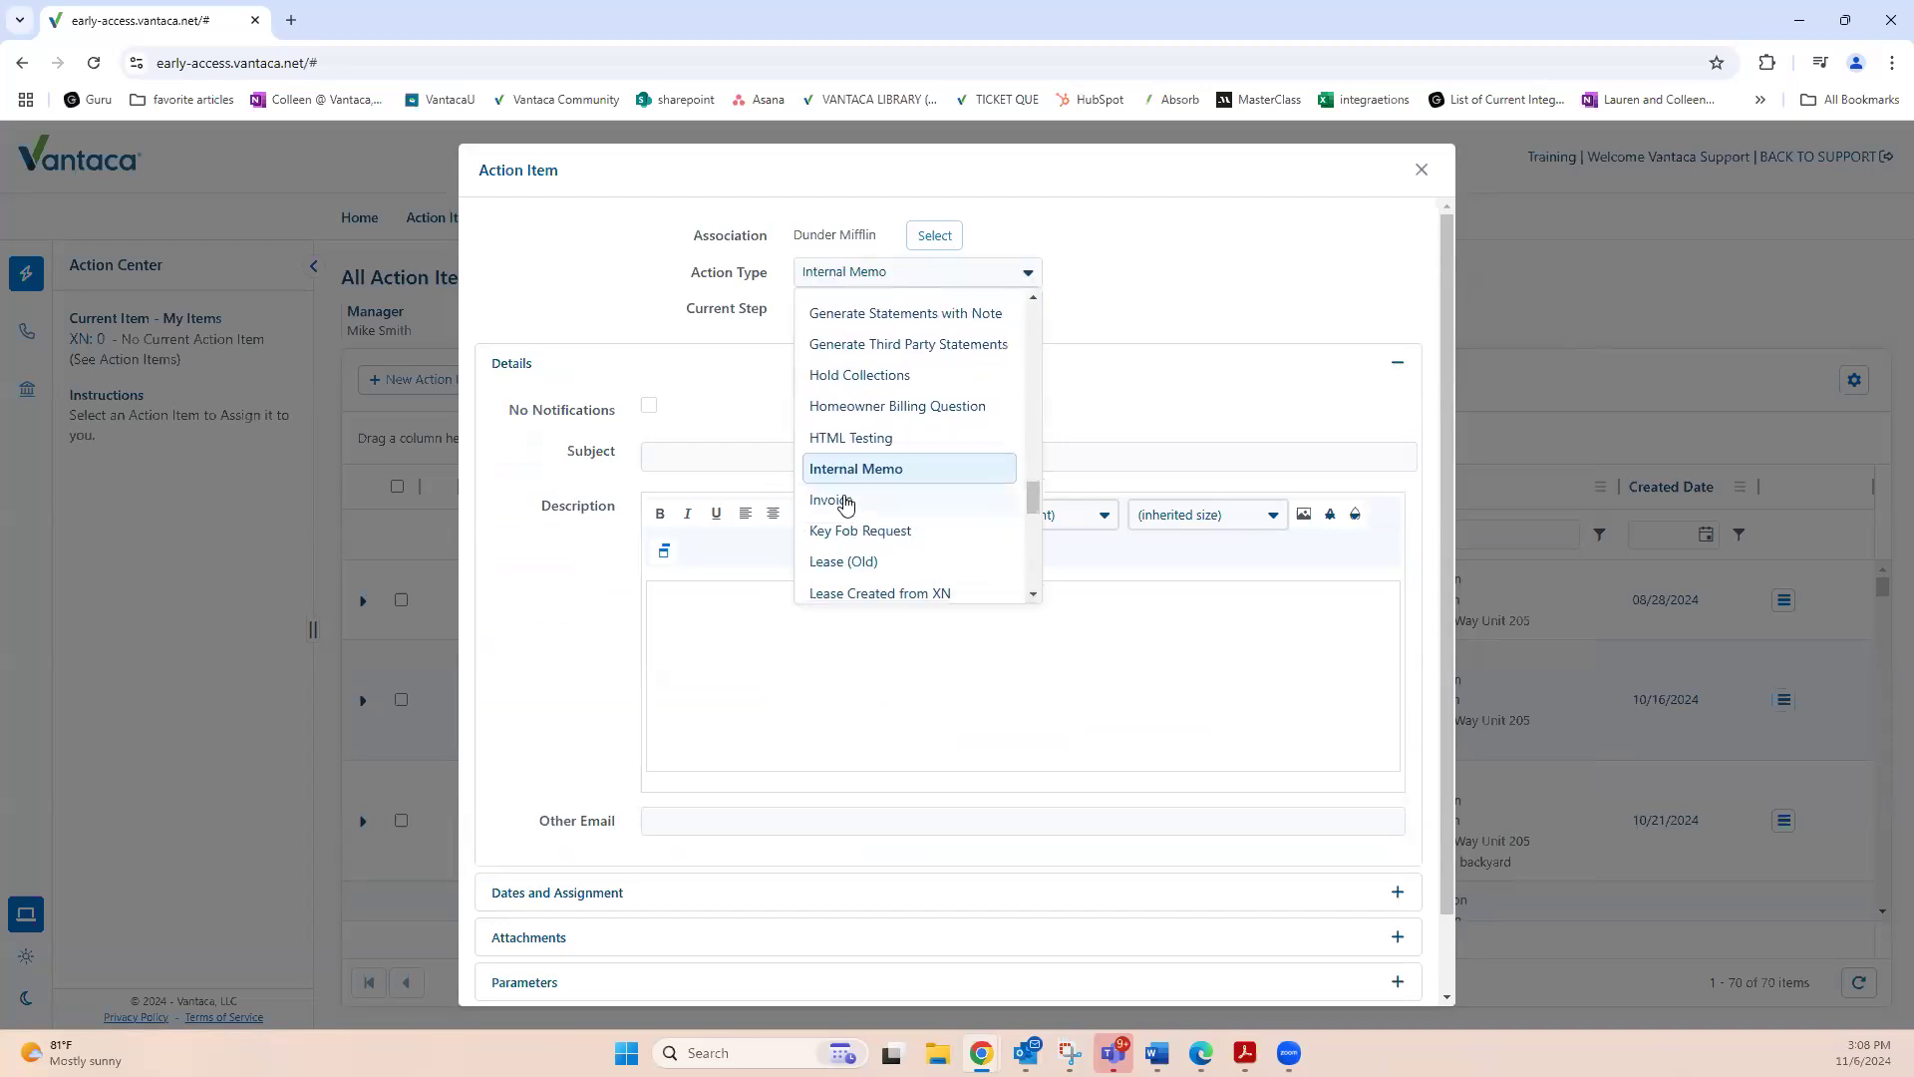
left_click(846, 501)
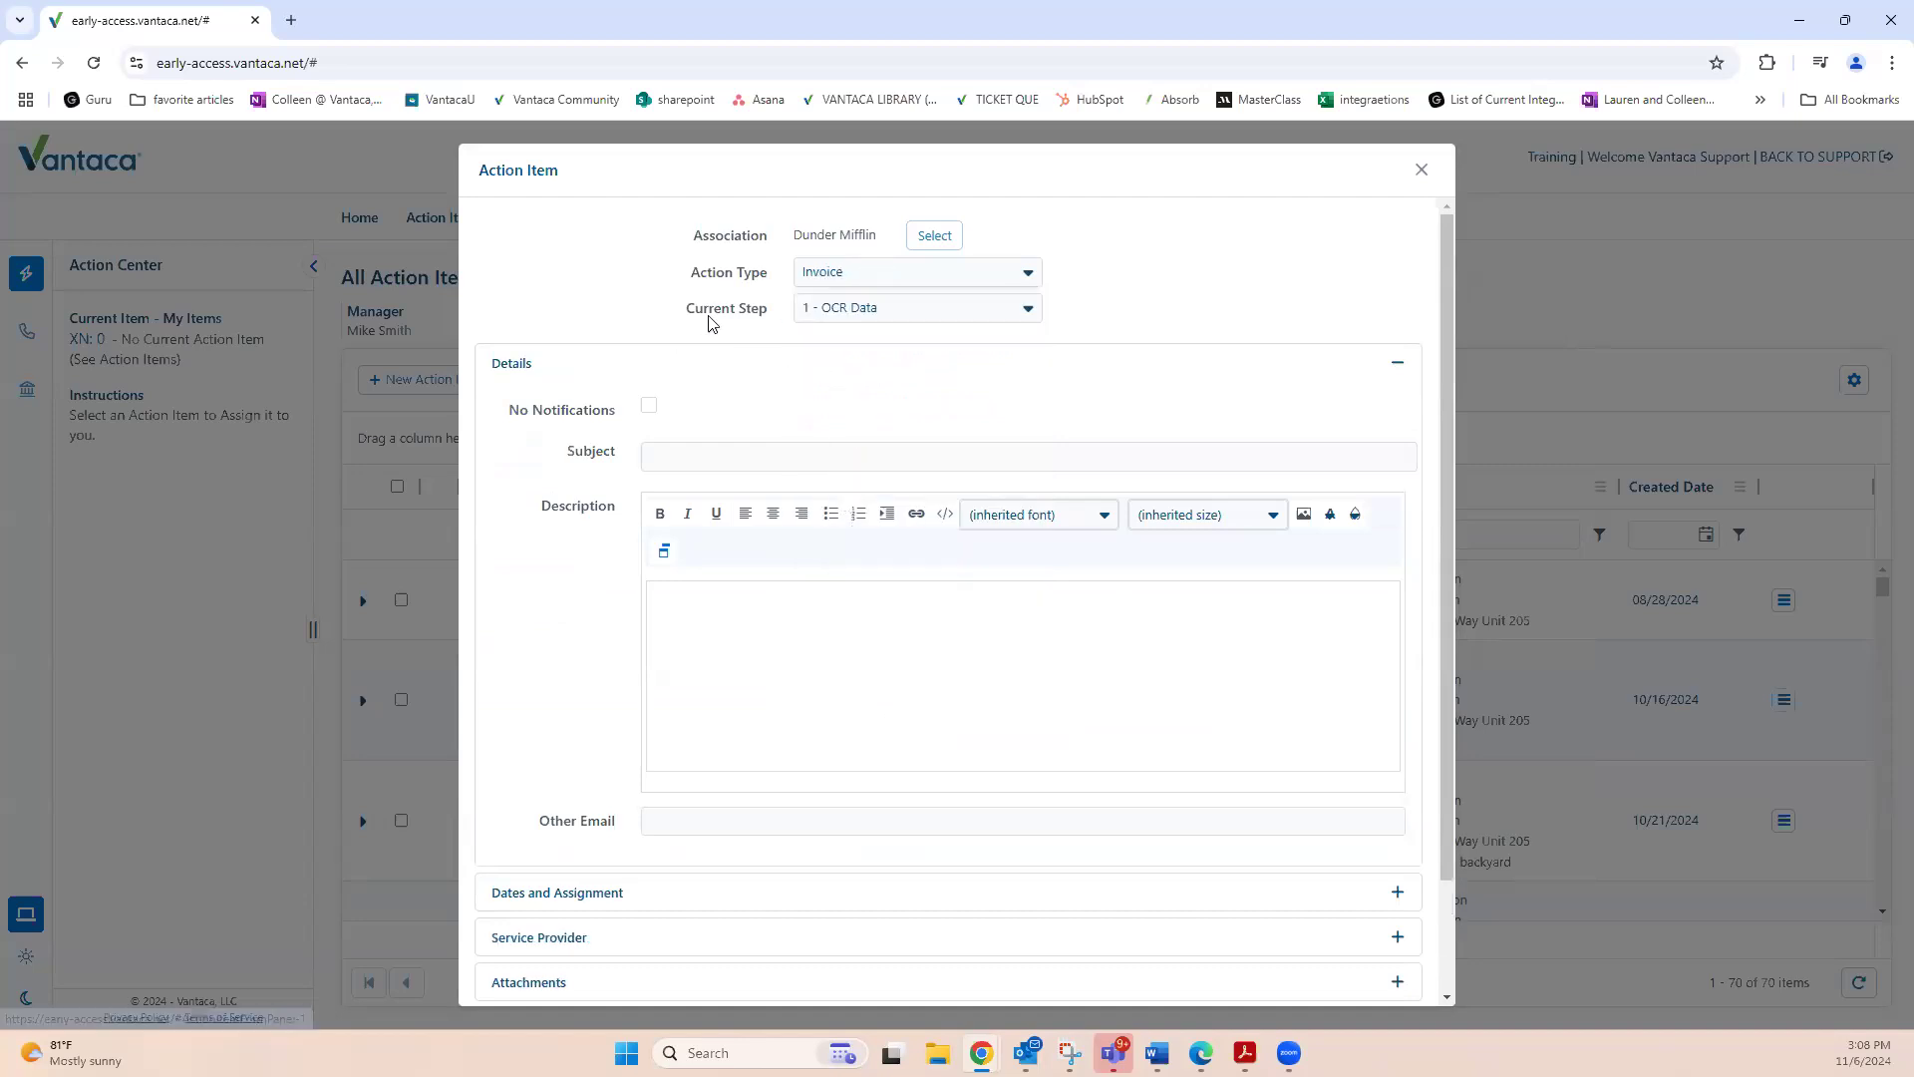
Set the action item's current step to 3 - AP Complete Data Entry.
left_click_drag(687, 313, 757, 319)
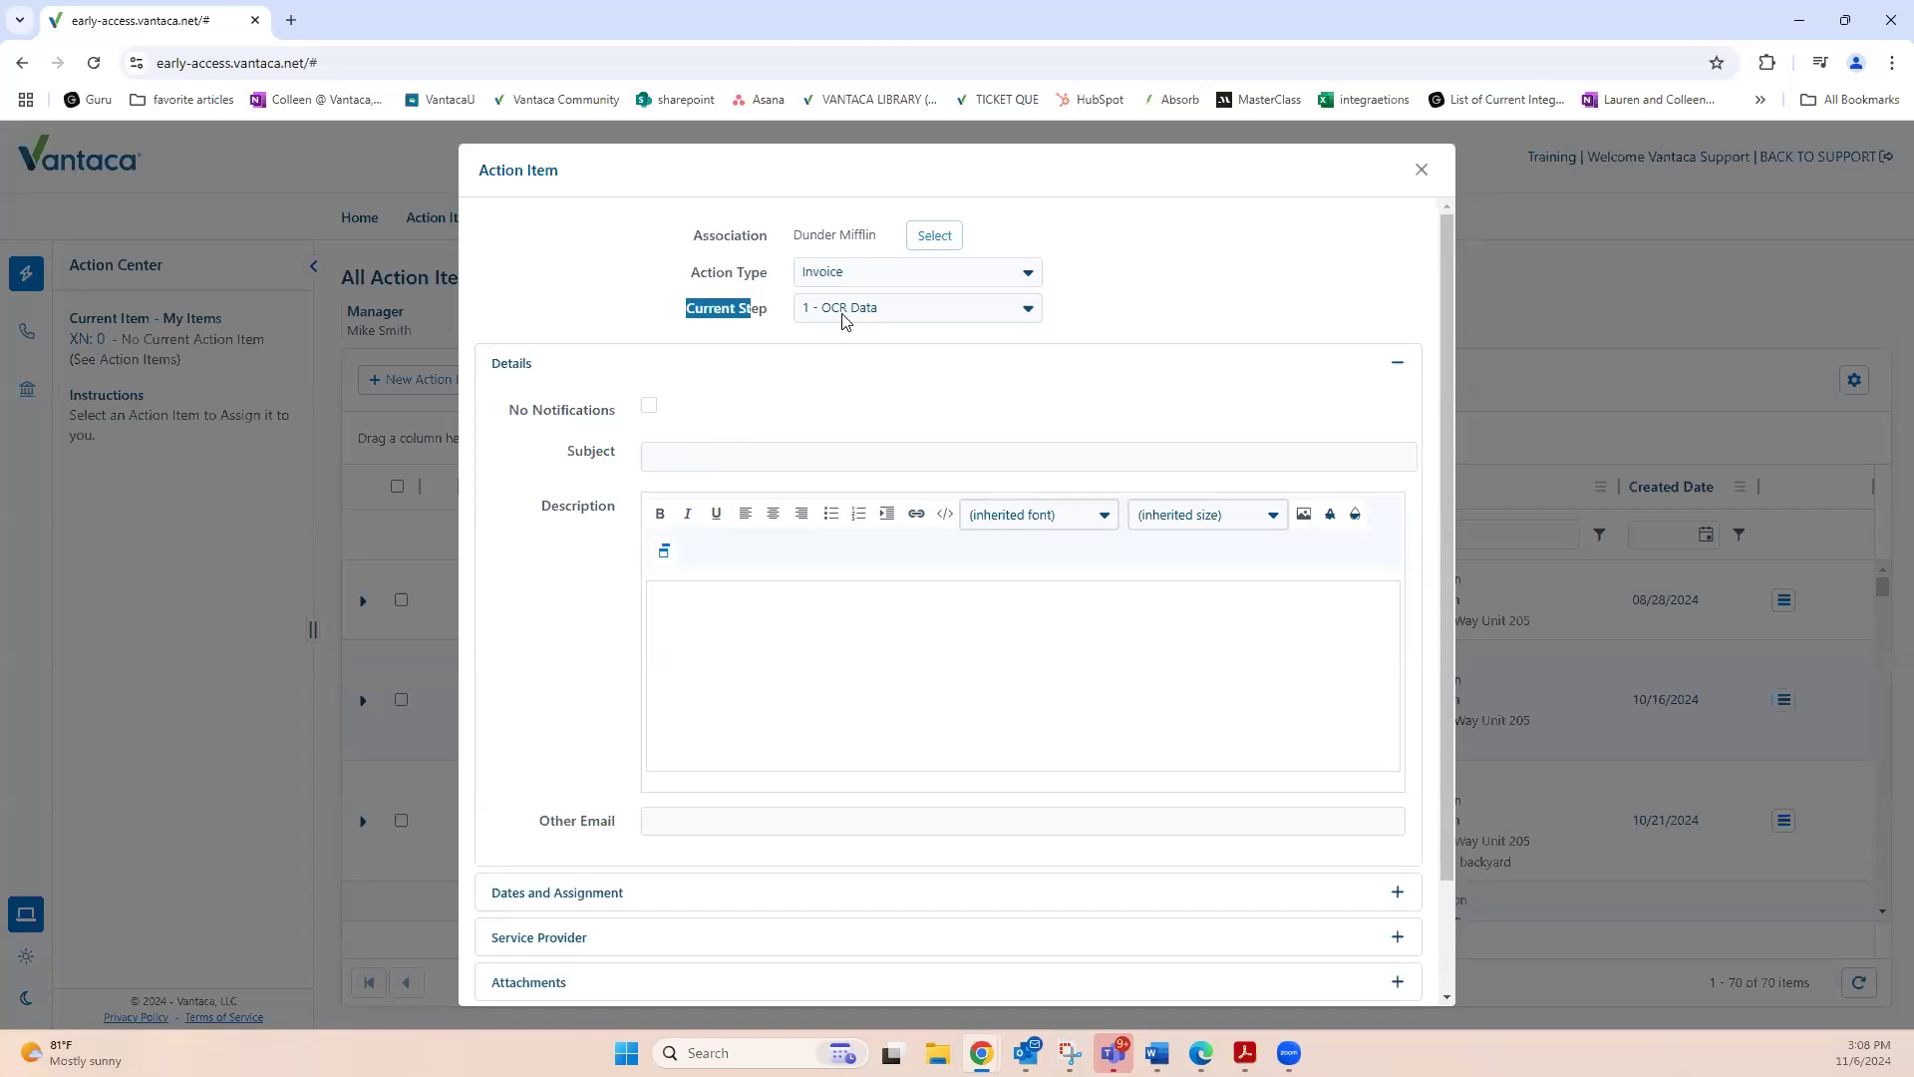
left_click(1035, 312)
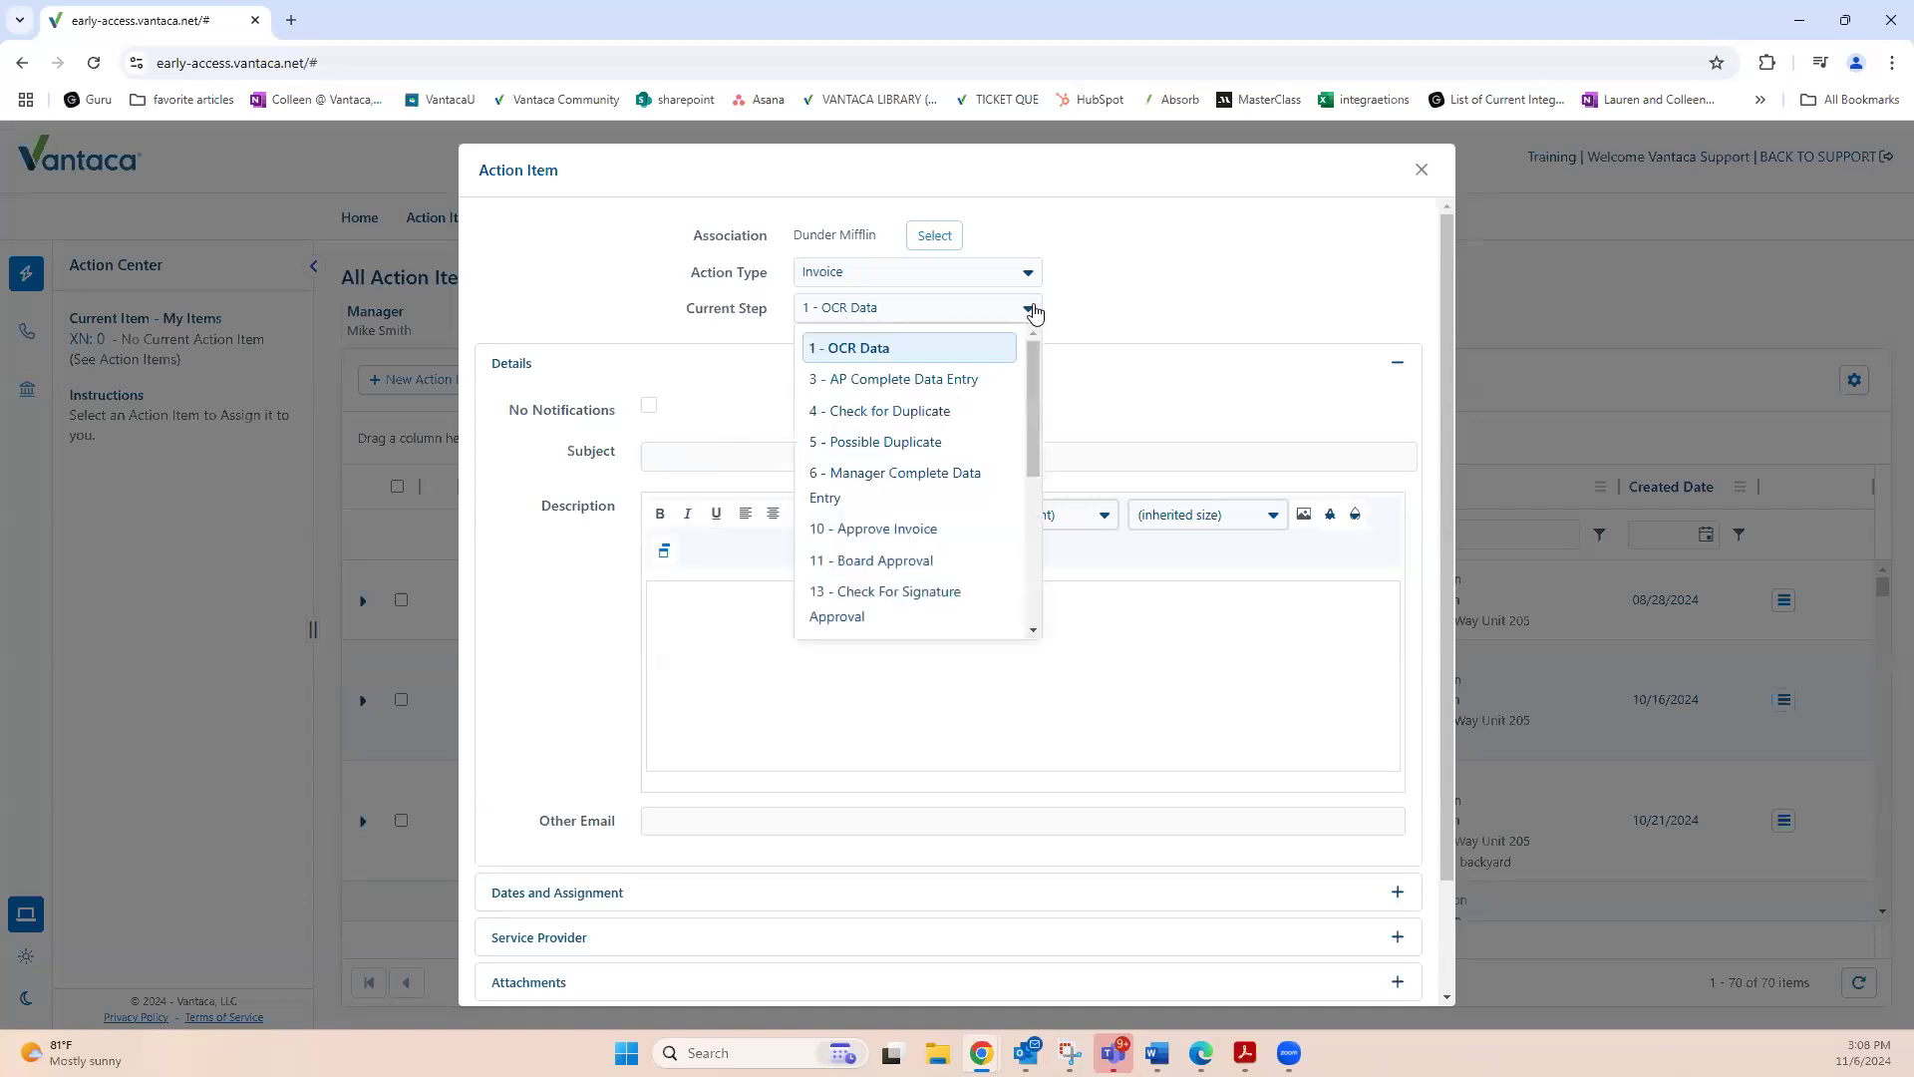
left_click(865, 390)
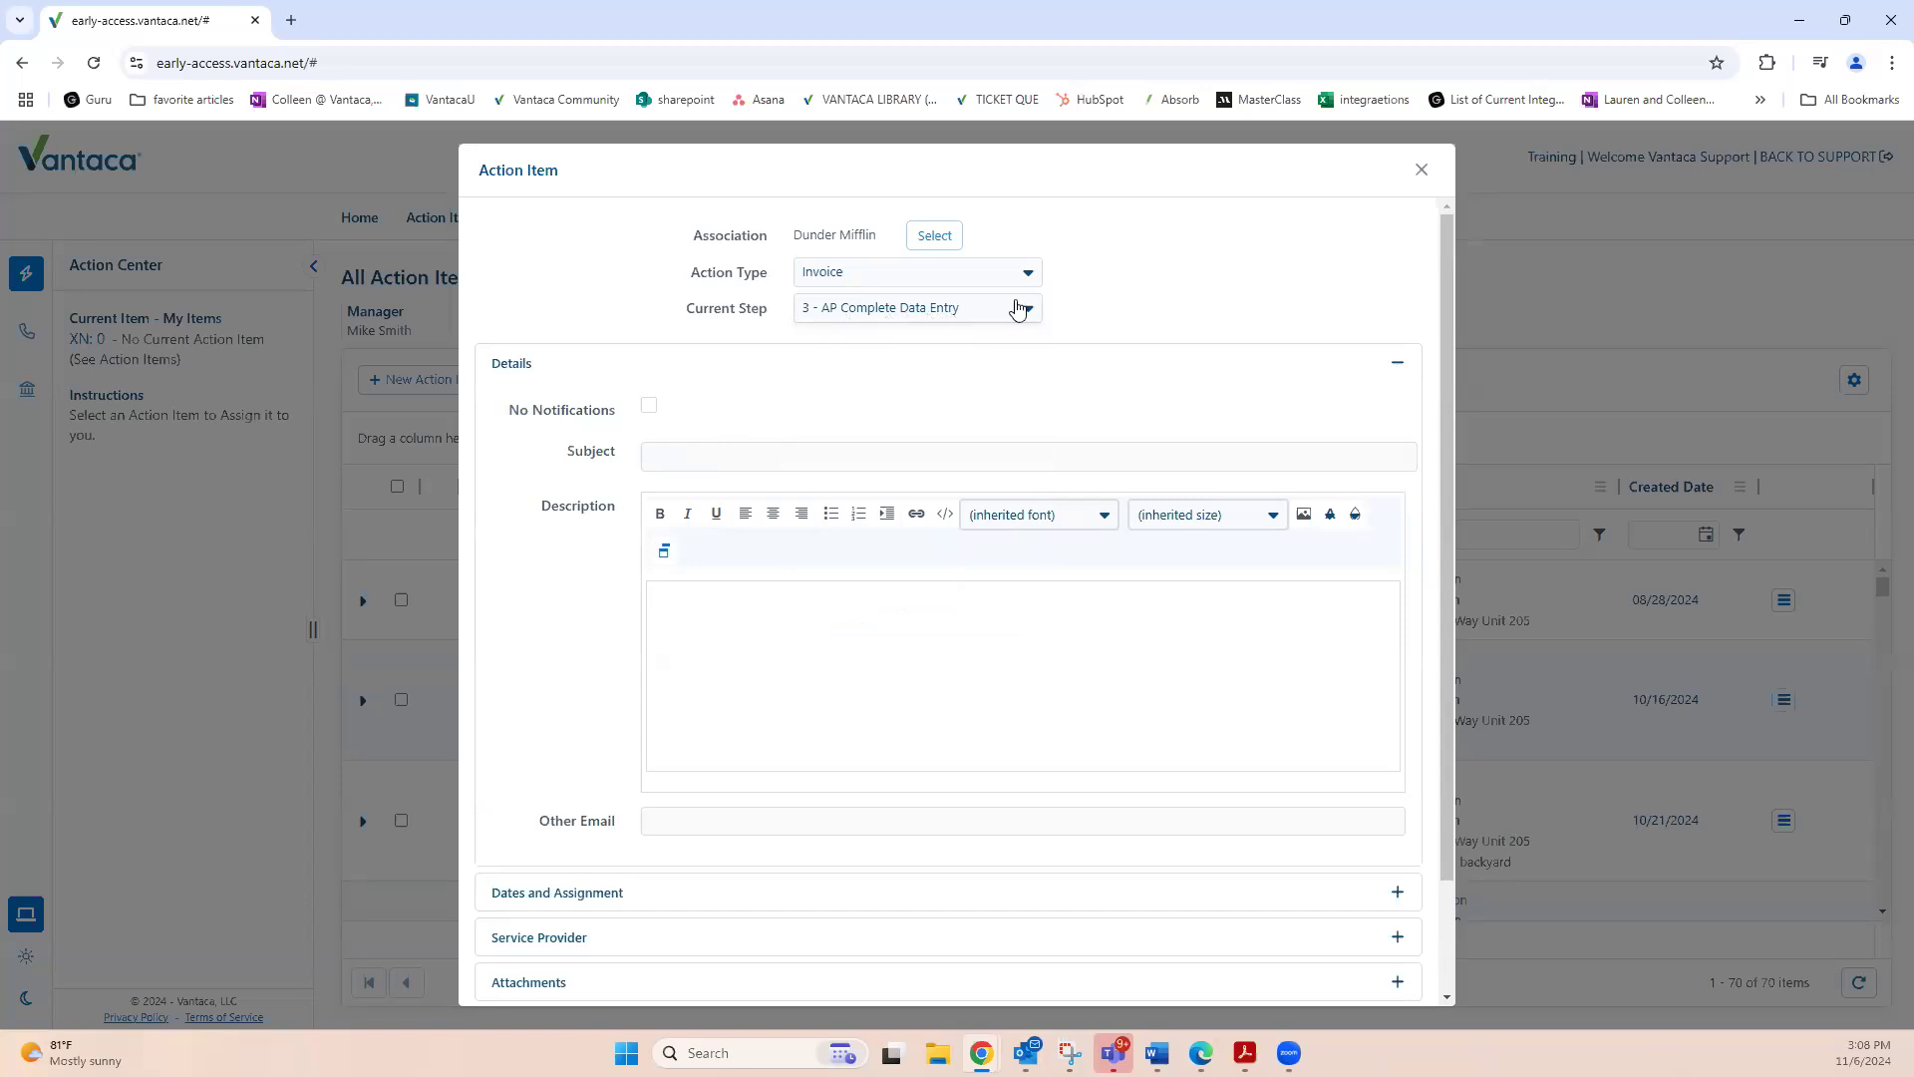
left_click(1022, 309)
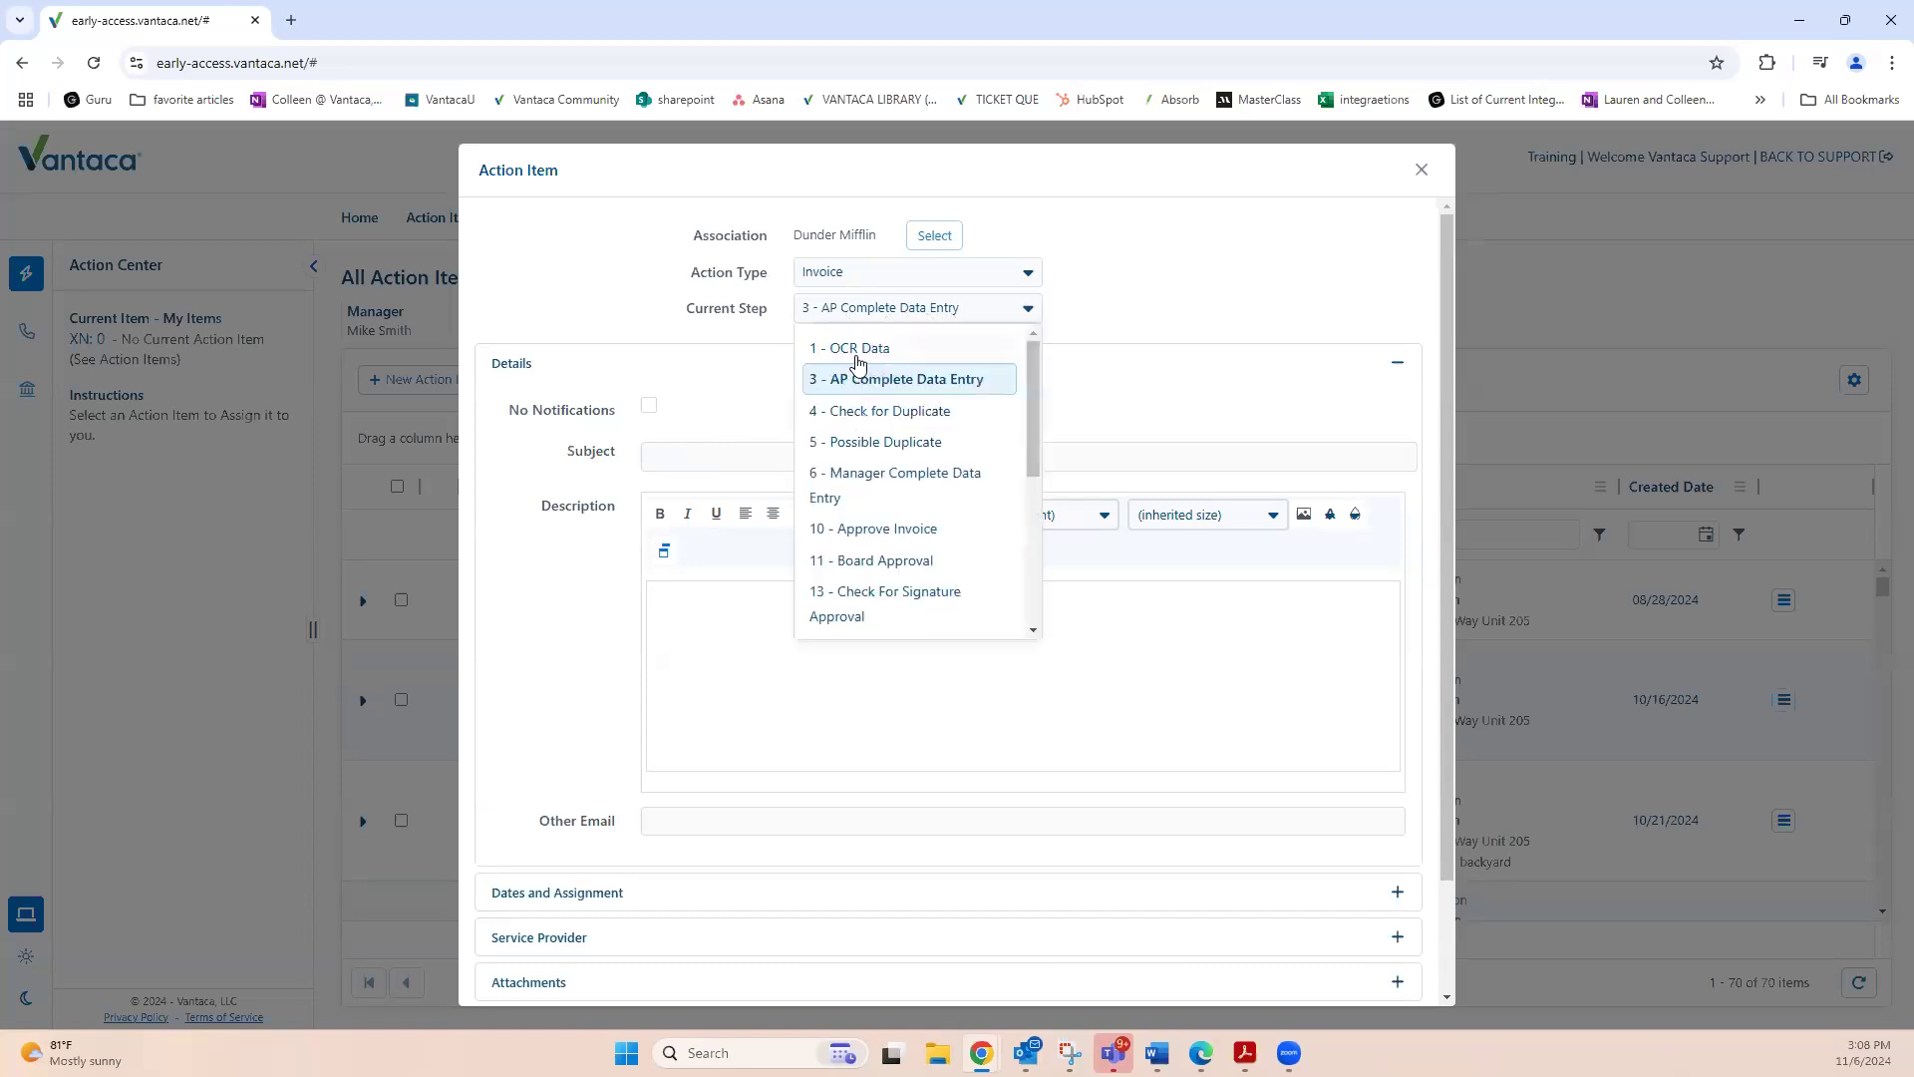
left_click(1029, 310)
Attach the Fake Invoice 1 PDF from the Downloads folder, then update and select the action item.
scroll(997, 686, "down", 3)
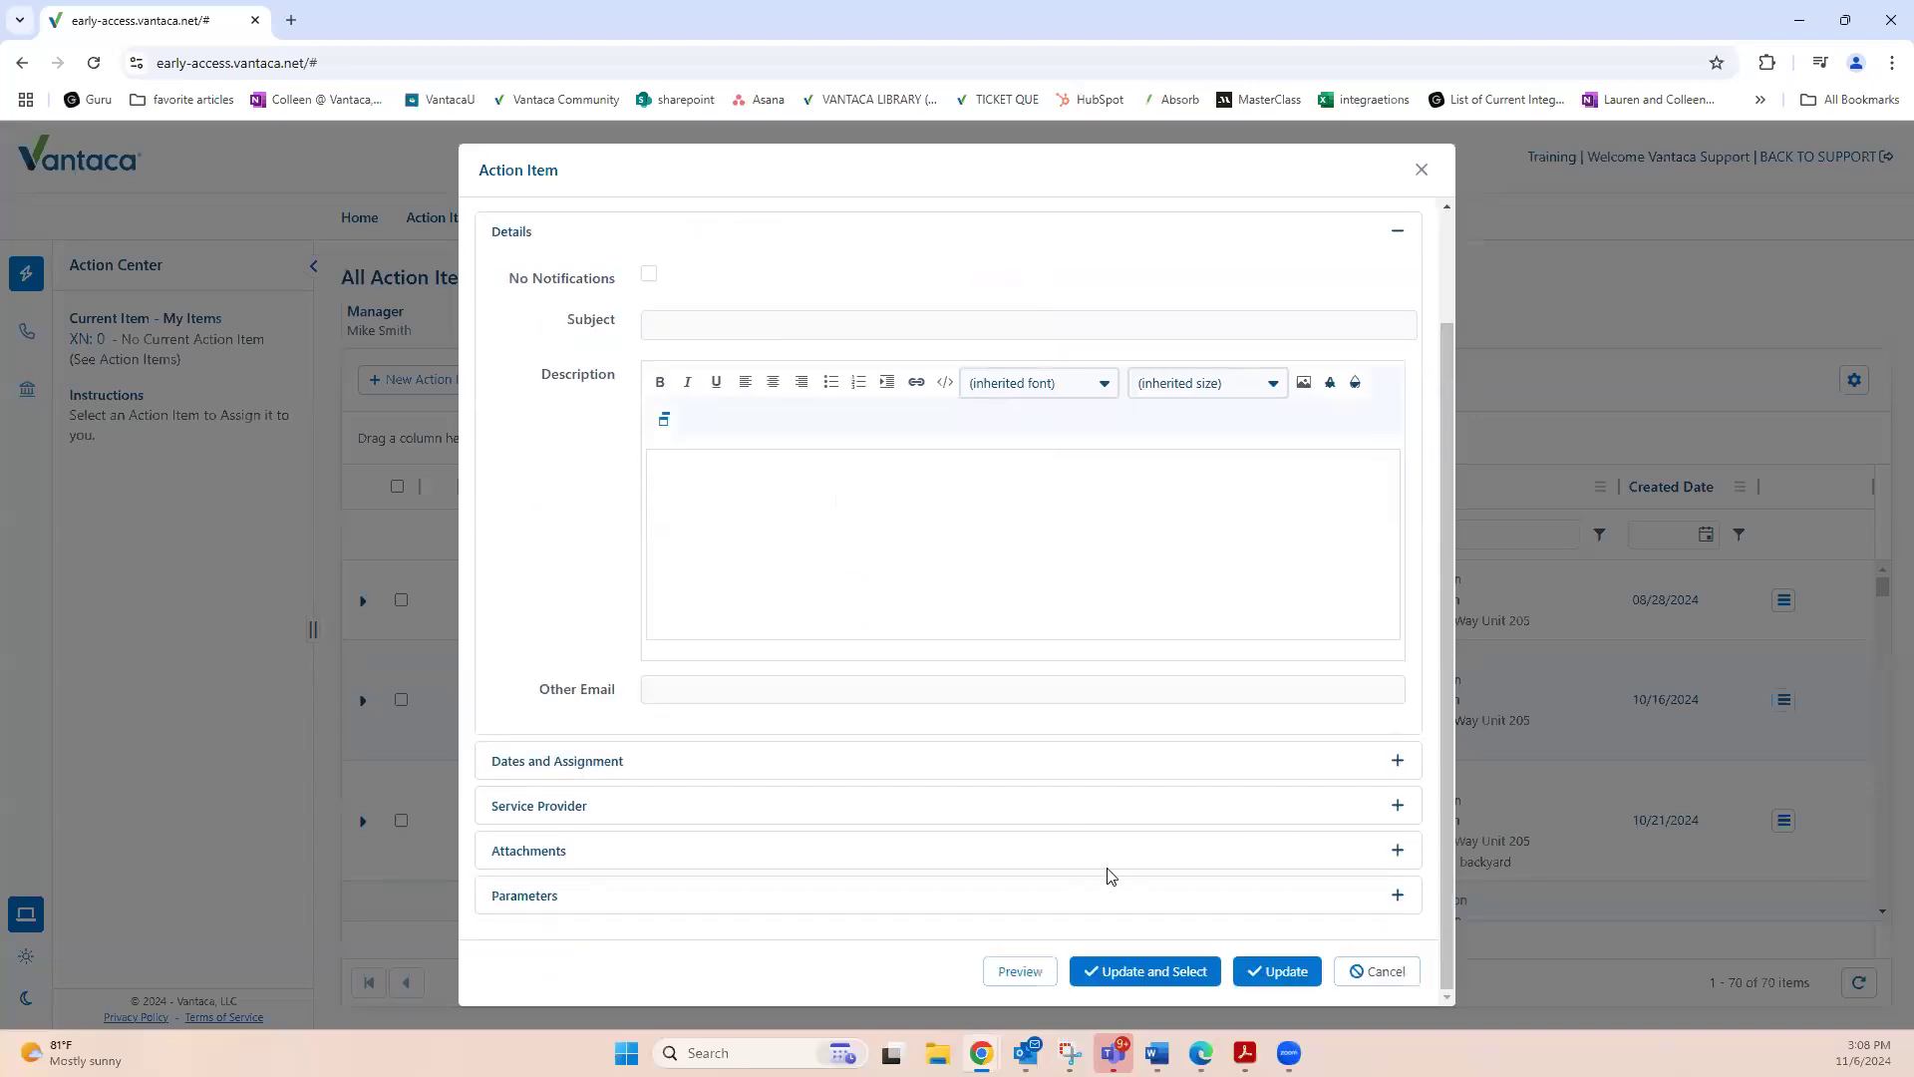
left_click(1397, 850)
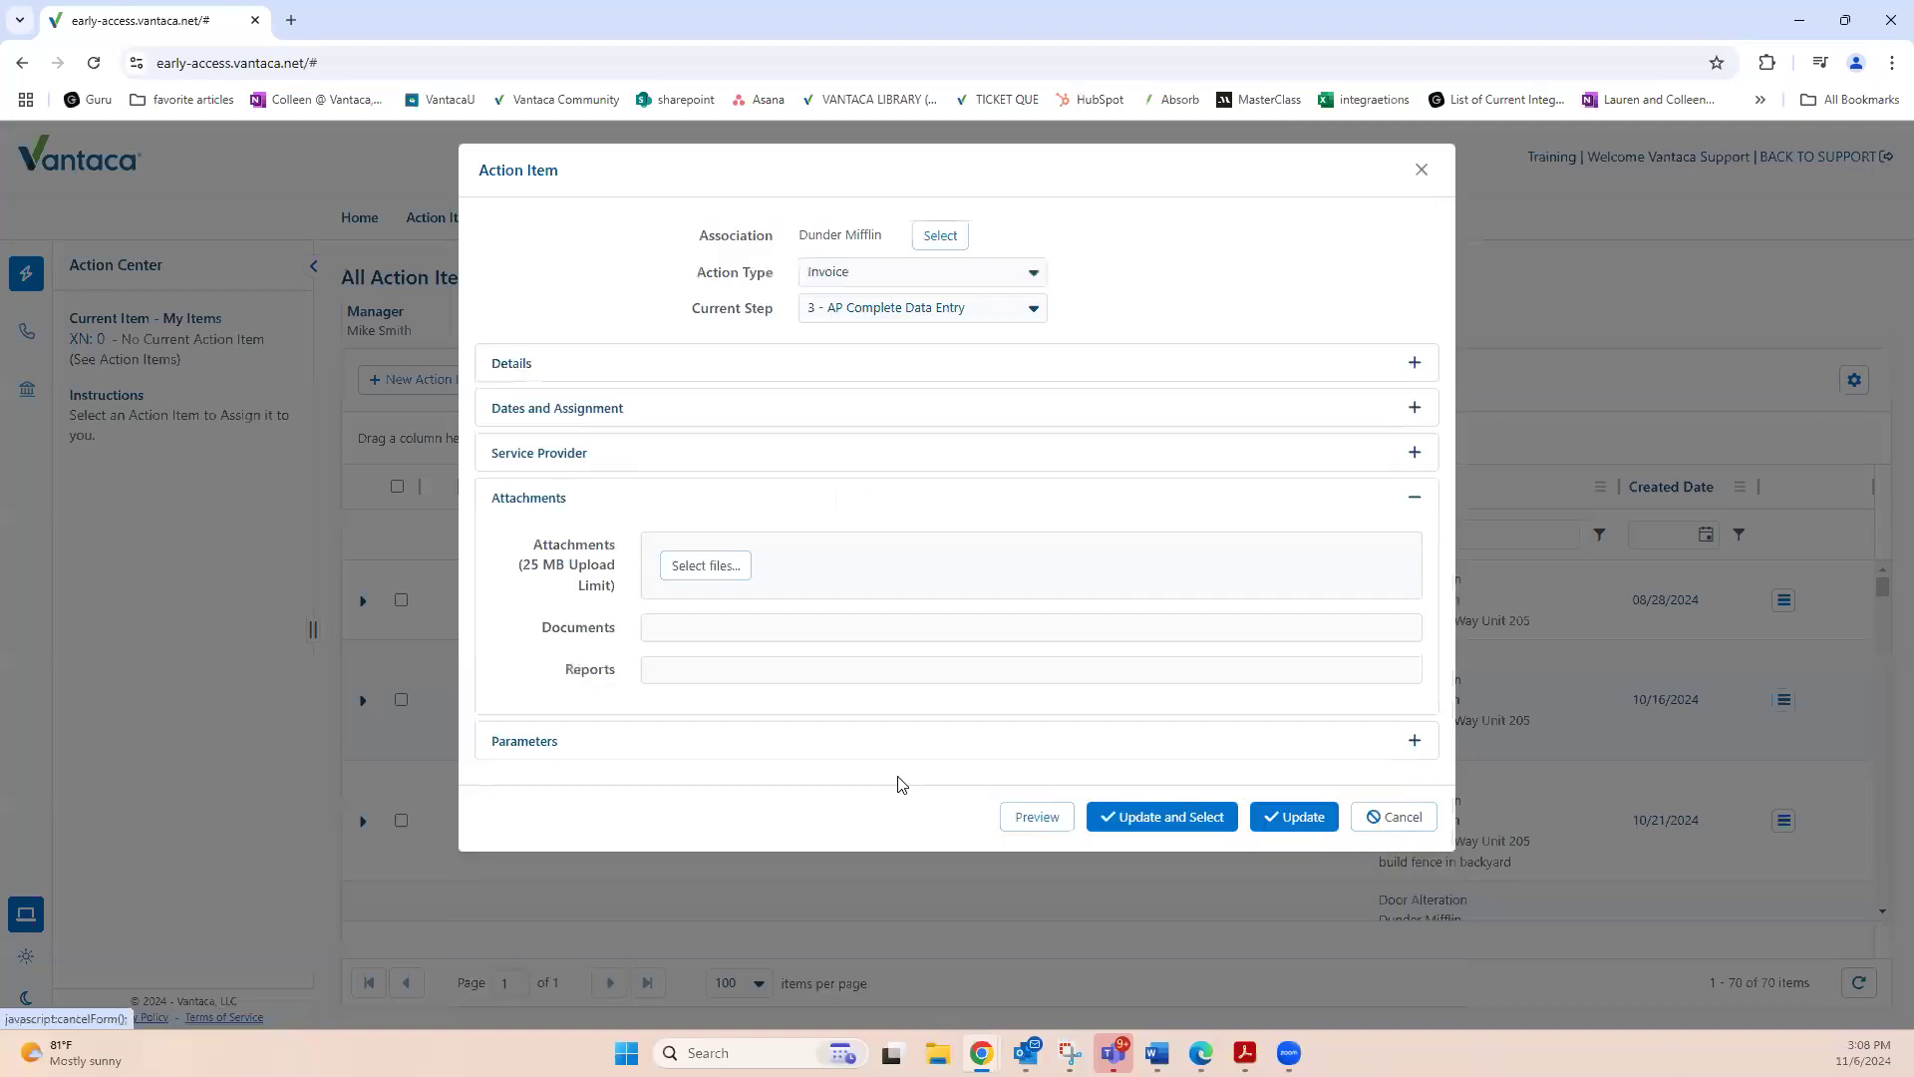
left_click(714, 567)
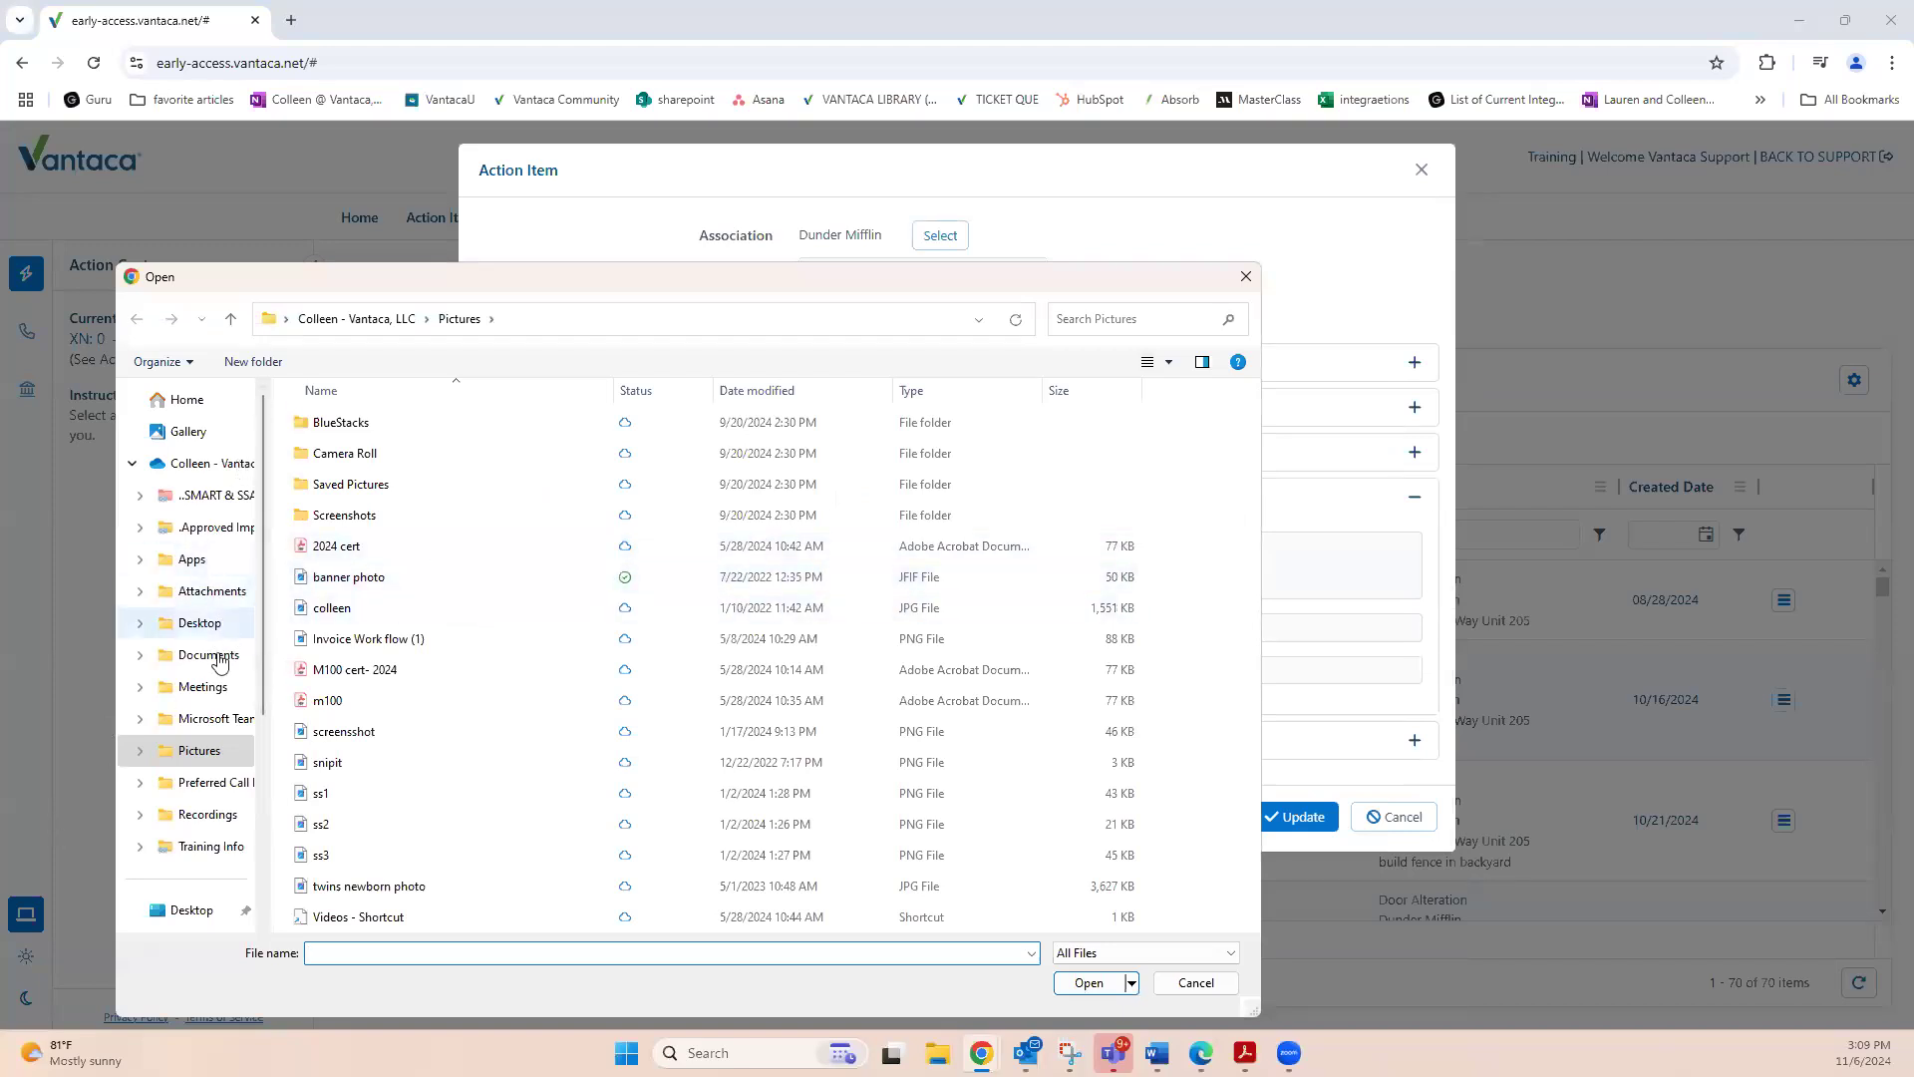
scroll(170, 738, "down", 2)
left_click(194, 755)
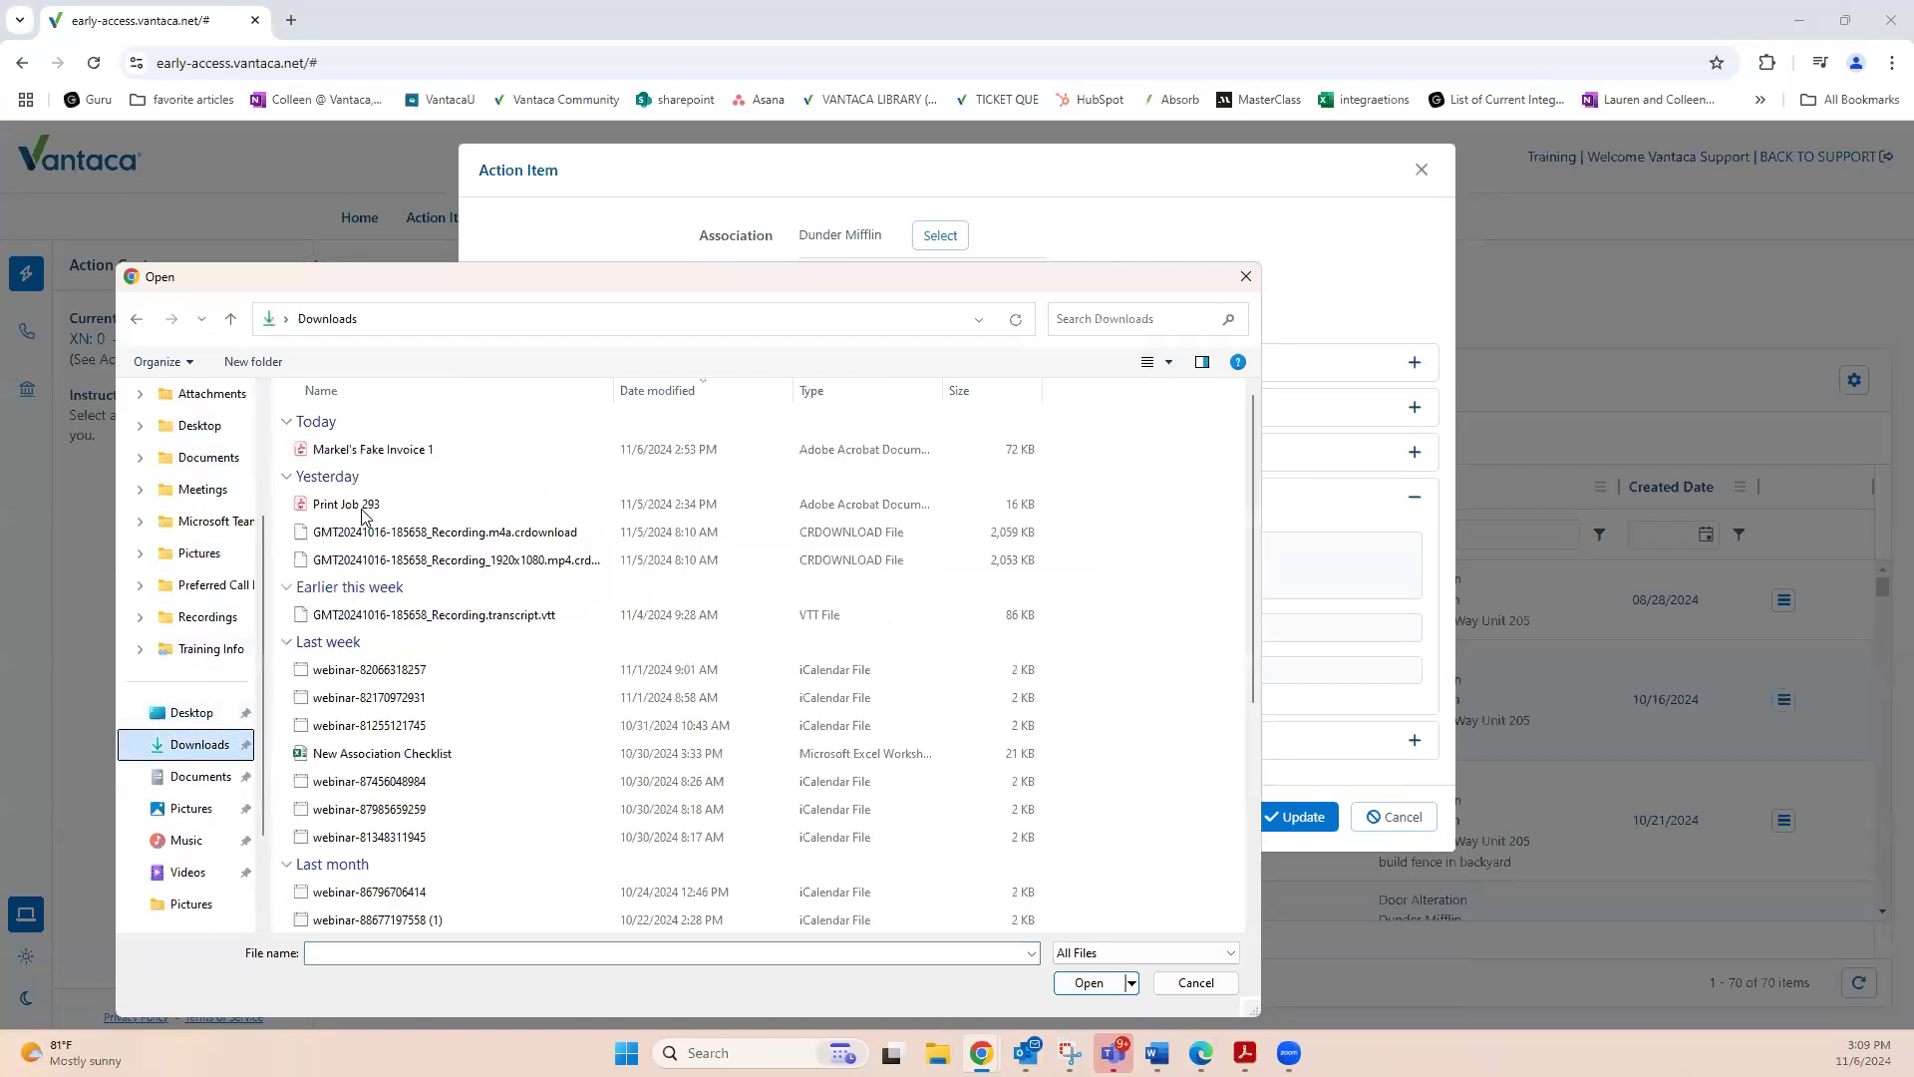
left_click(398, 451)
double_click(398, 451)
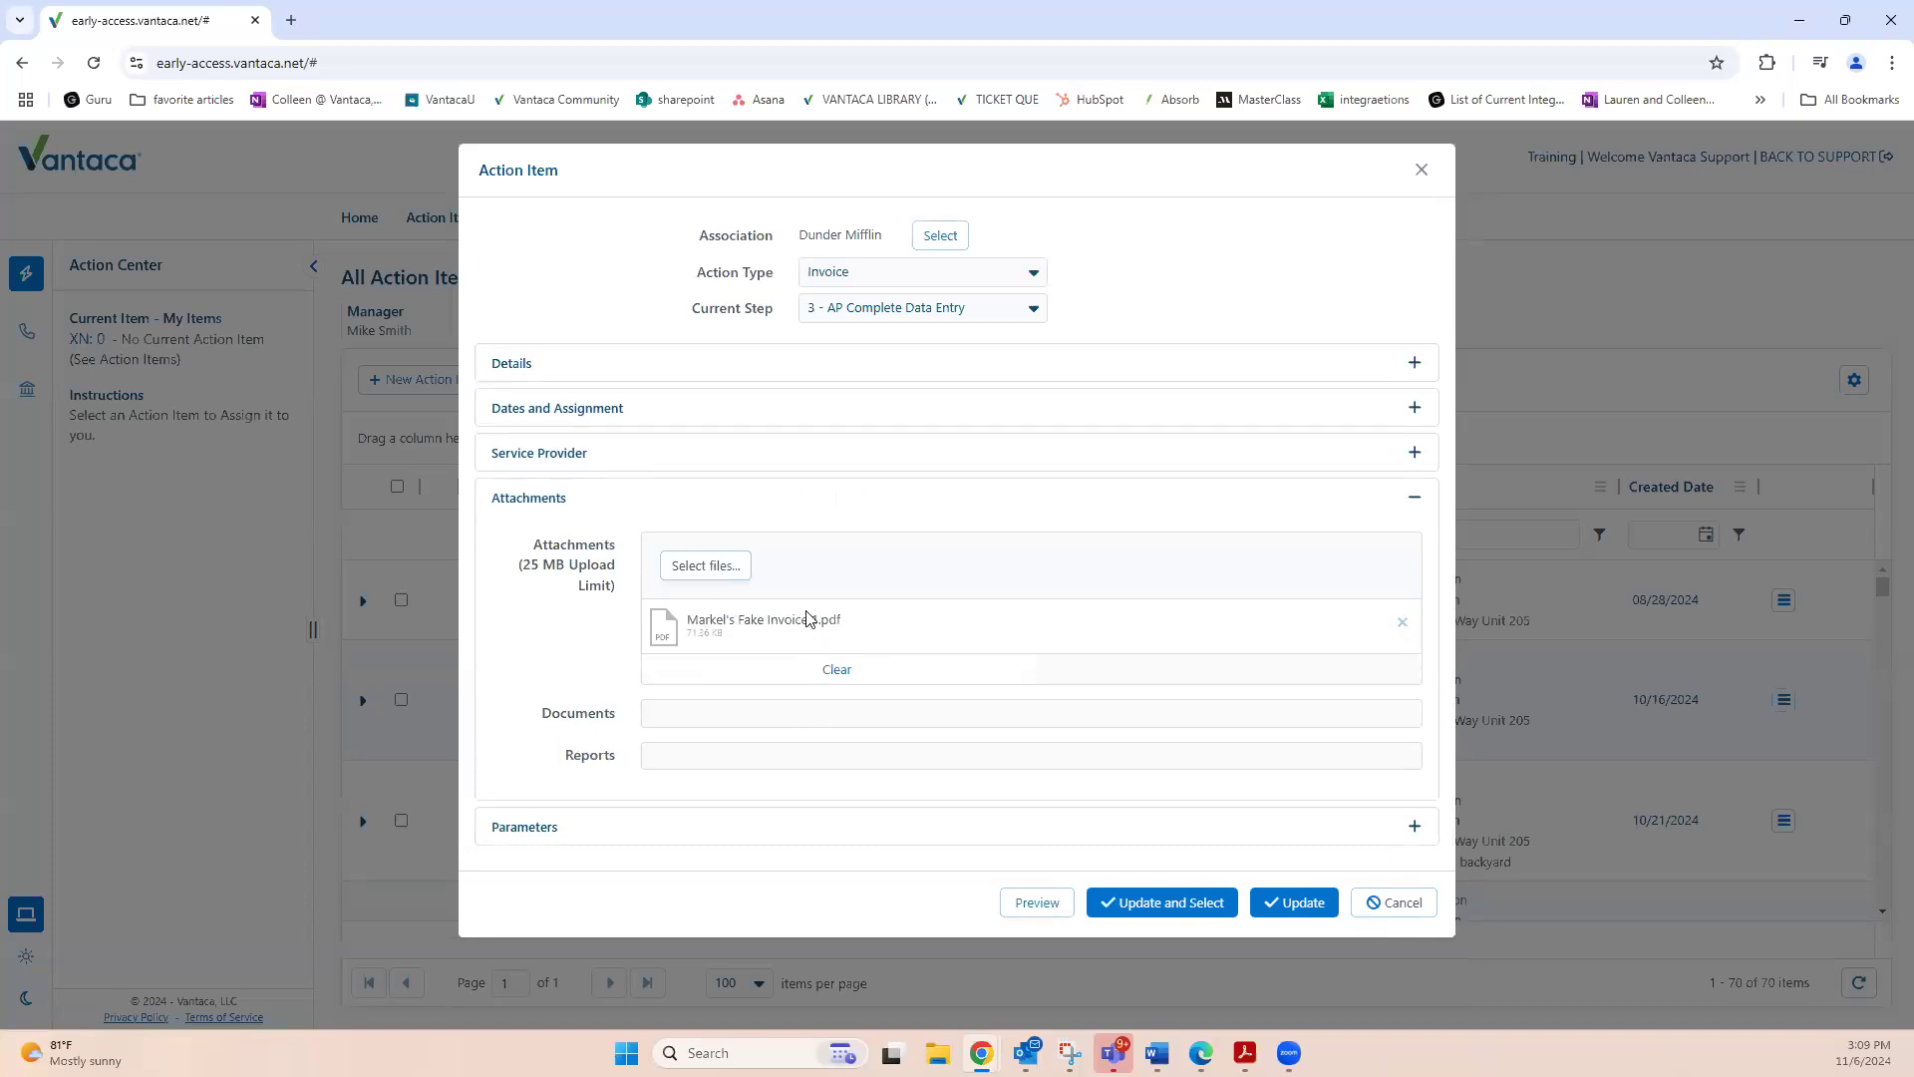
left_click(1162, 901)
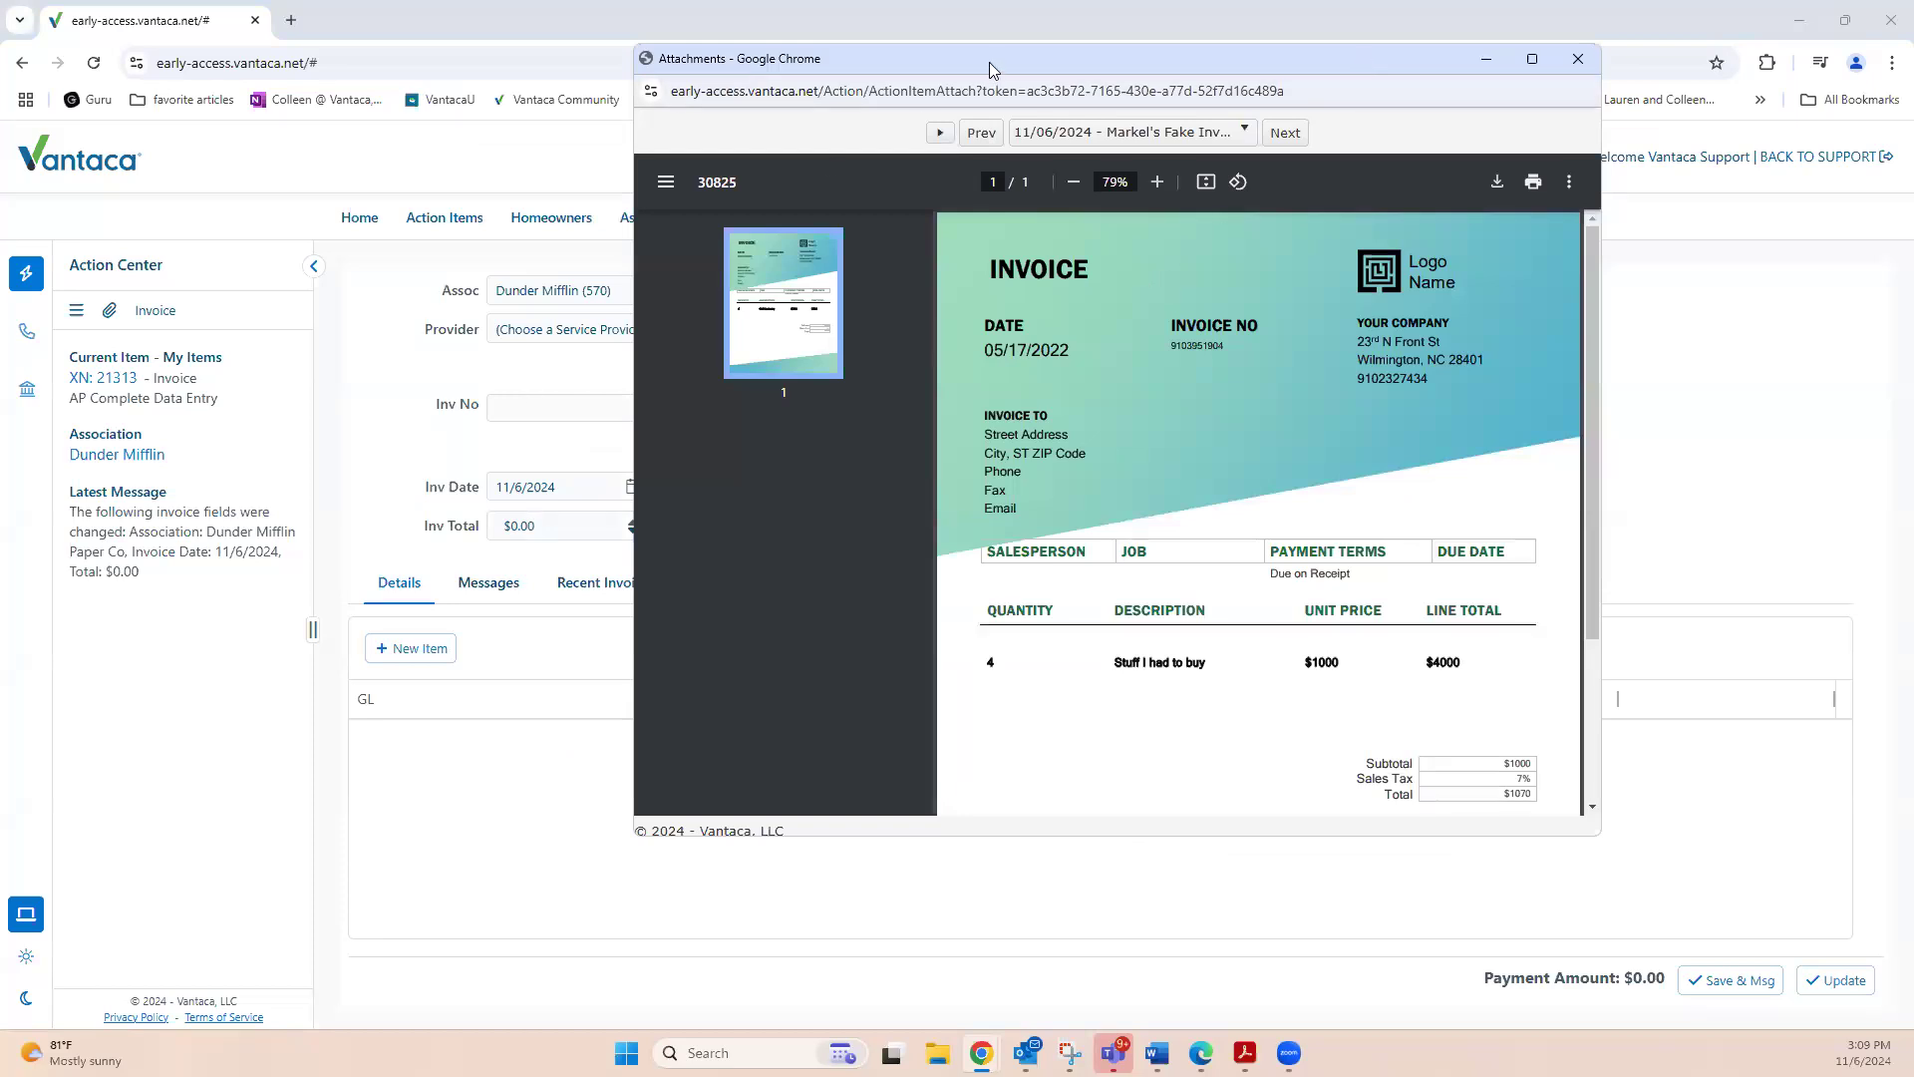
Move the attachment window off the invoice form and set the service provider to Bob the Builder.
left_click_drag(990, 70, 1913, 70)
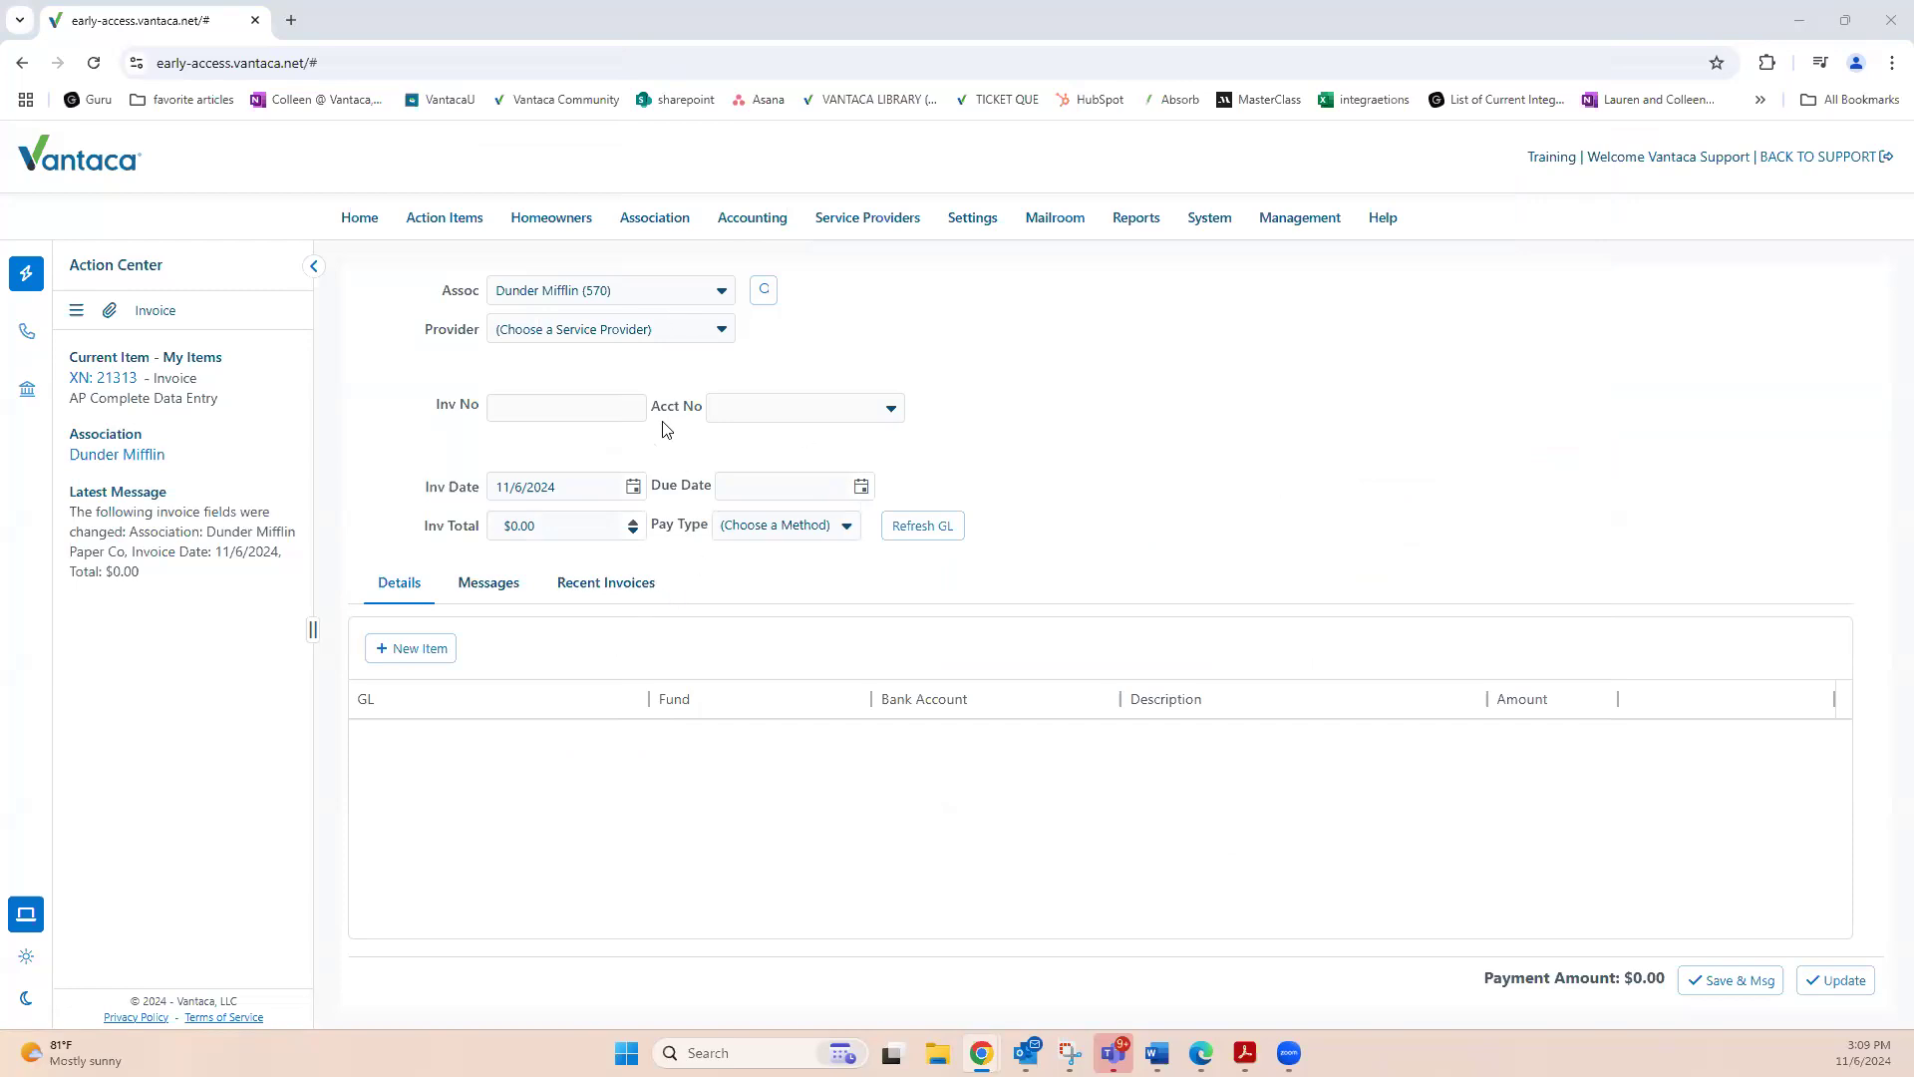
left_click(701, 330)
type("bob the Builder")
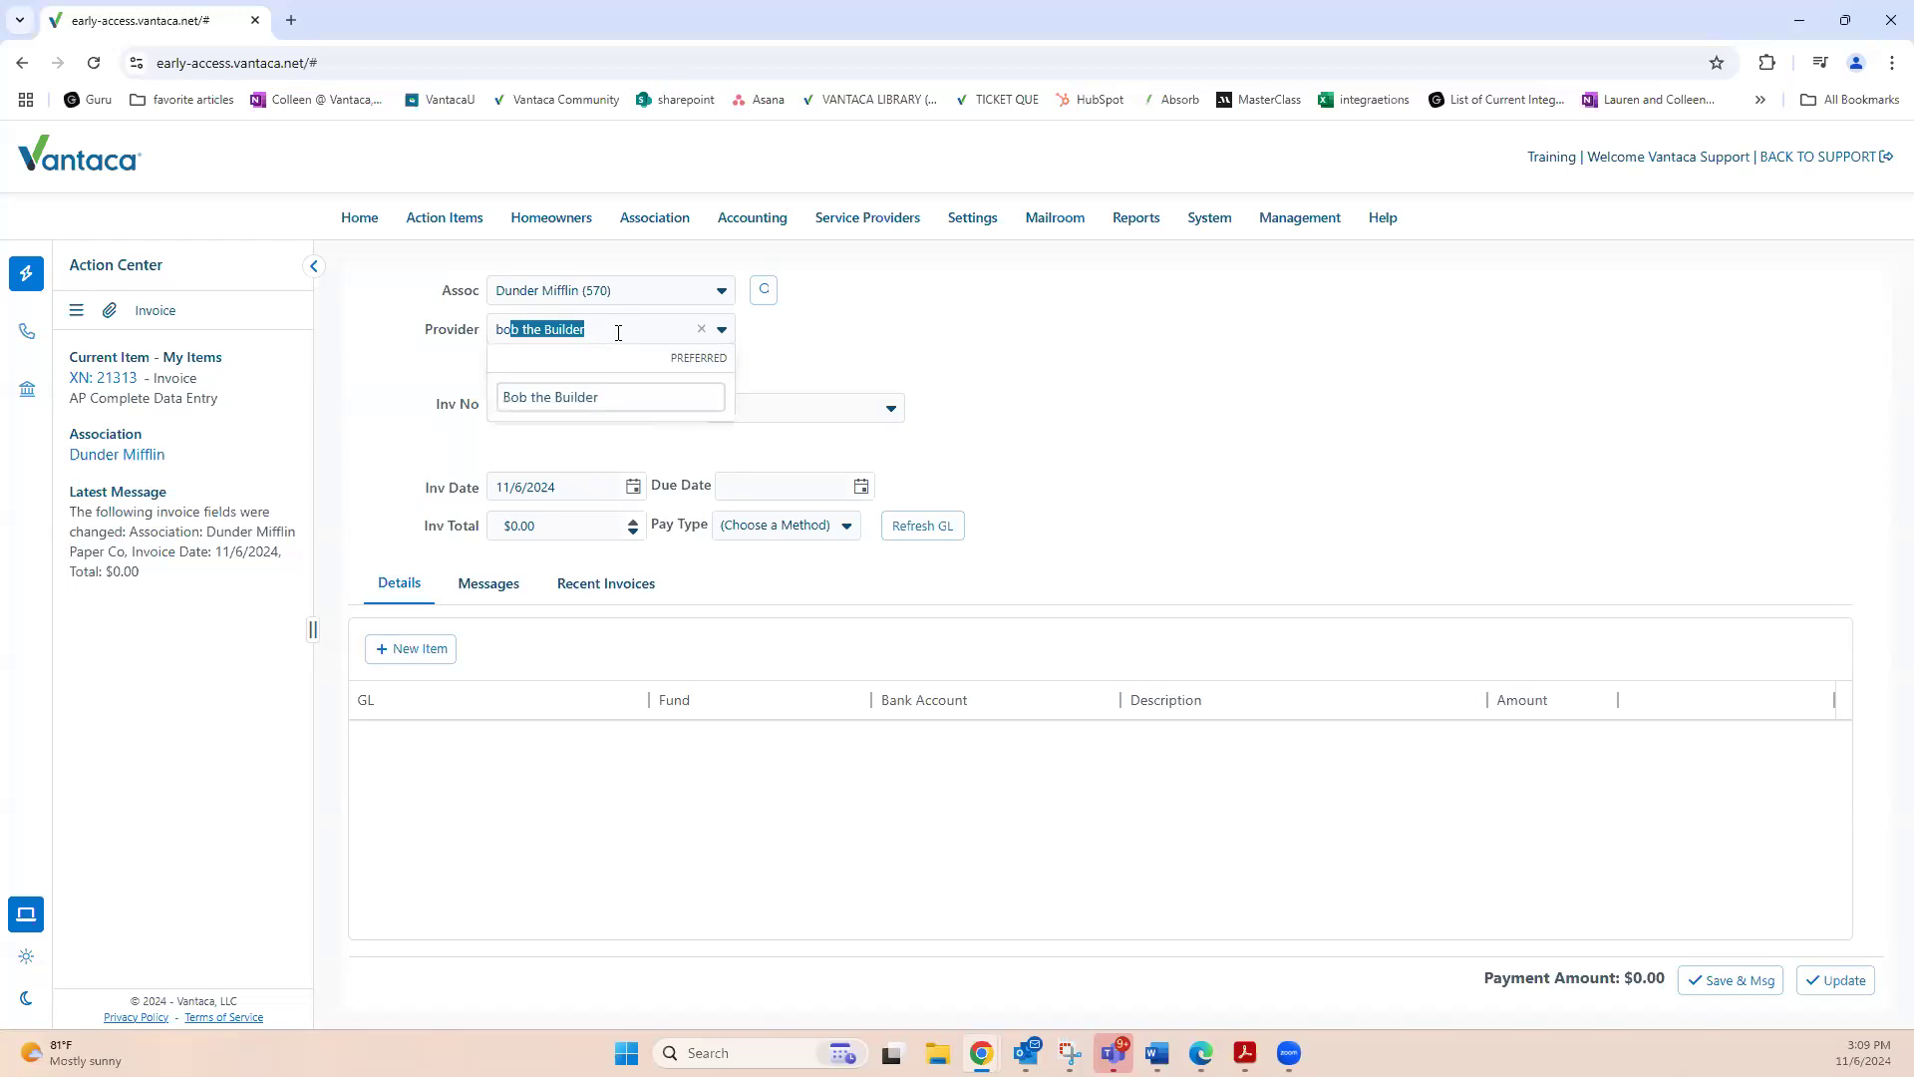
left_click(592, 403)
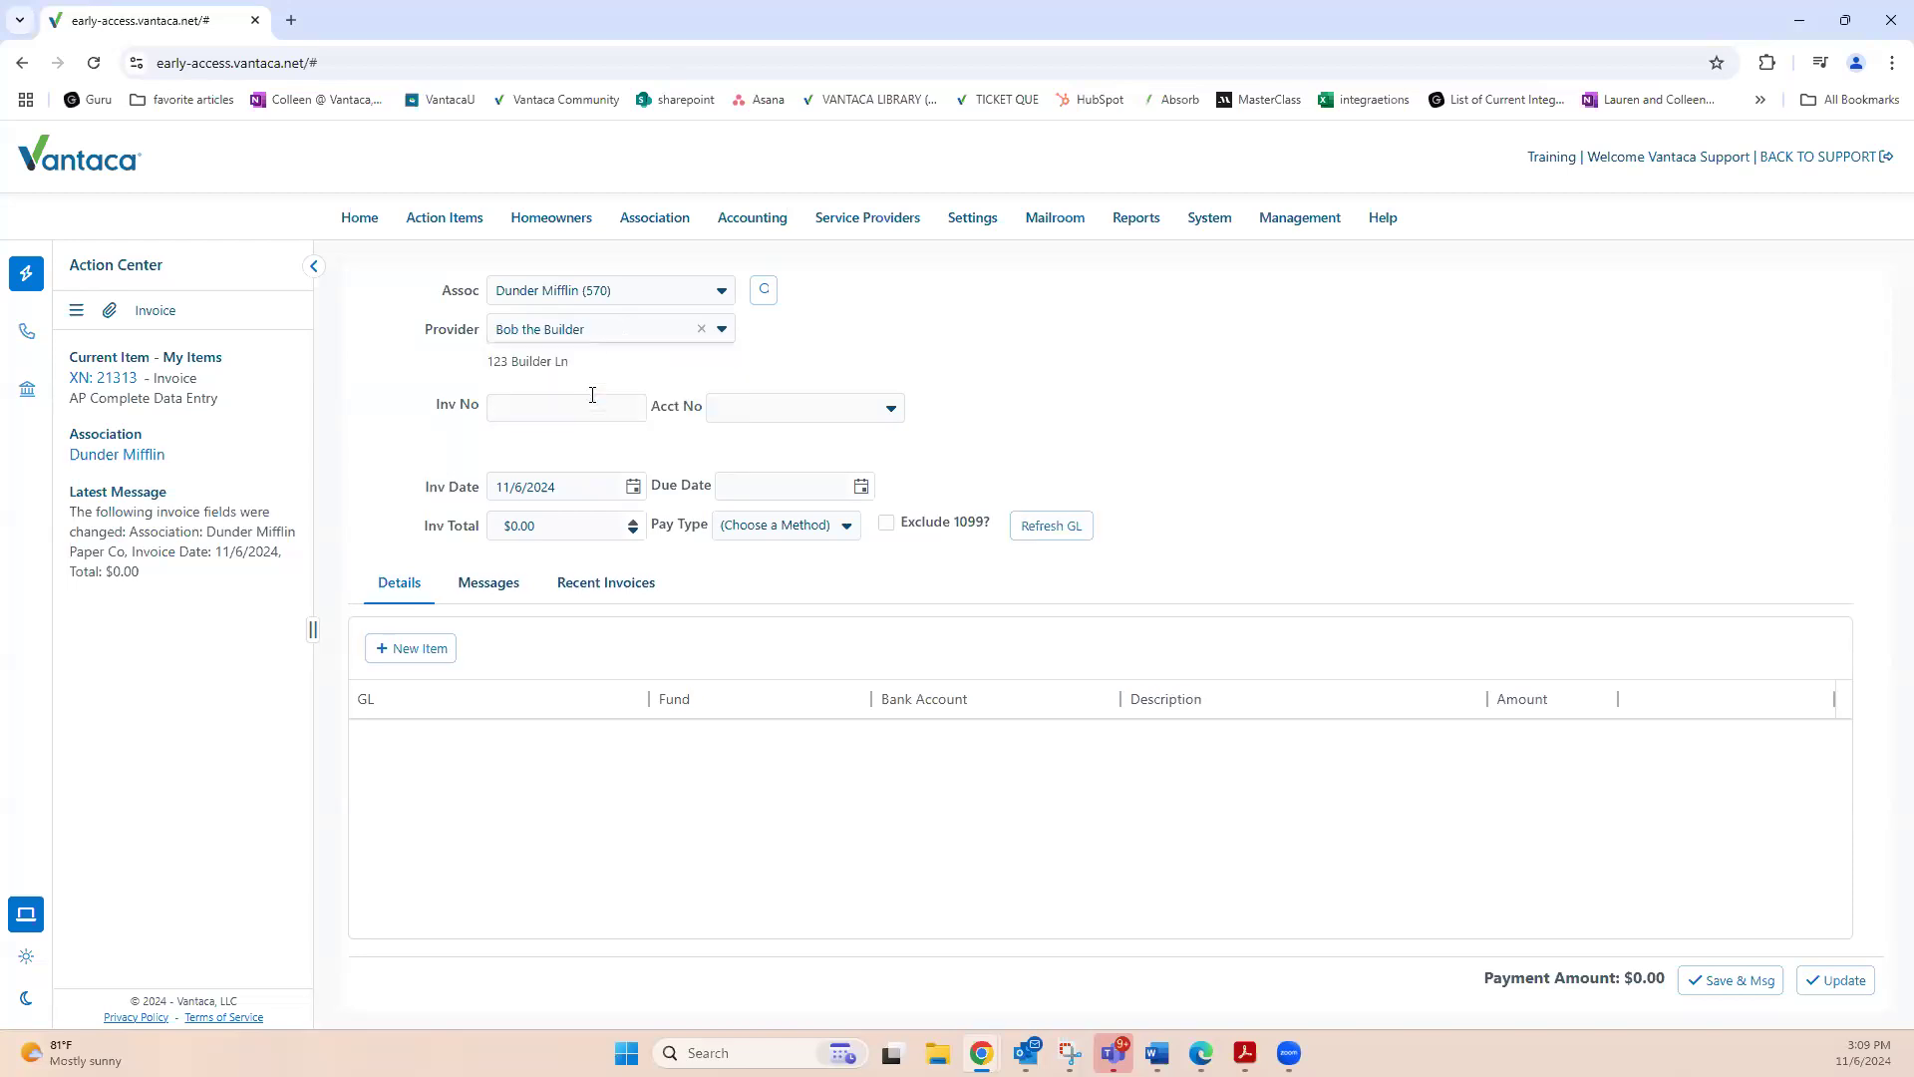
Set the invoice number to 110624 and enter the provider's account number.
left_click(507, 409)
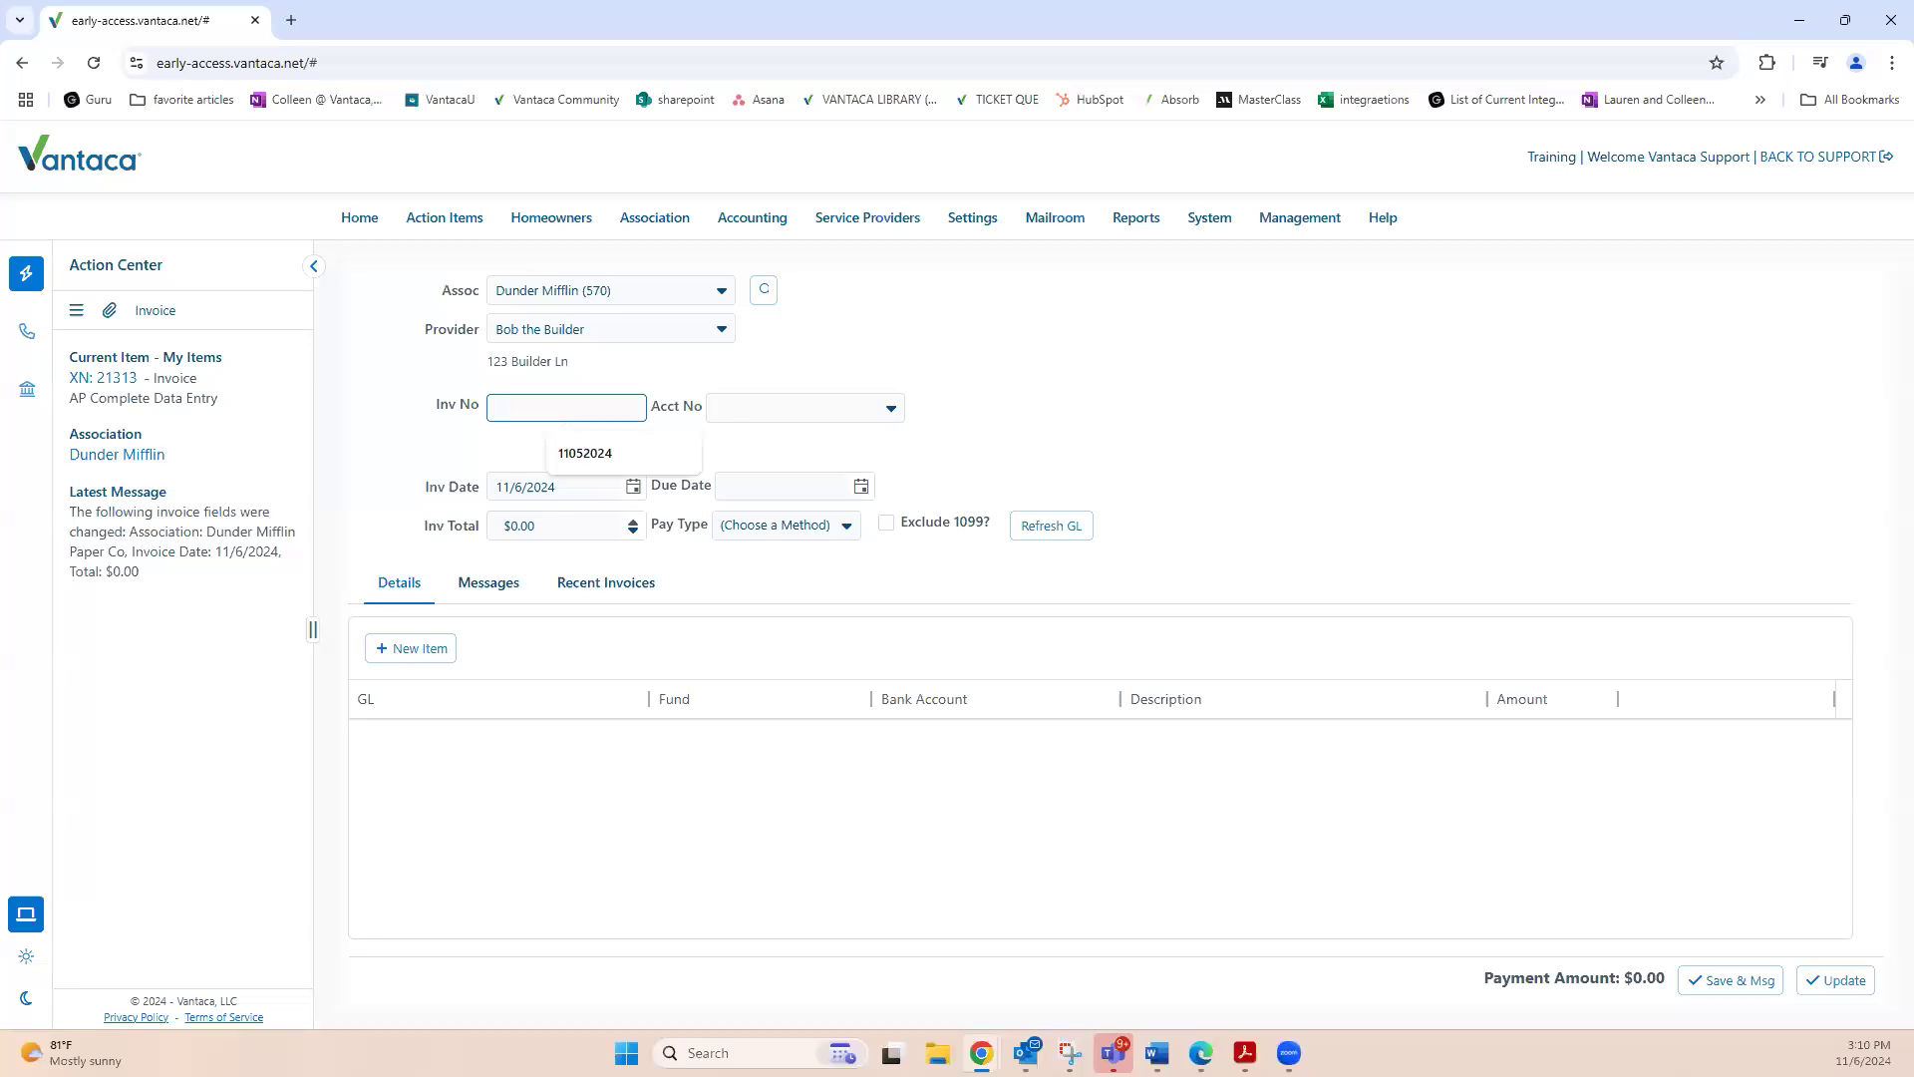
left_click_drag(450, 404, 504, 405)
left_click(505, 405)
type("110624")
left_click(572, 436)
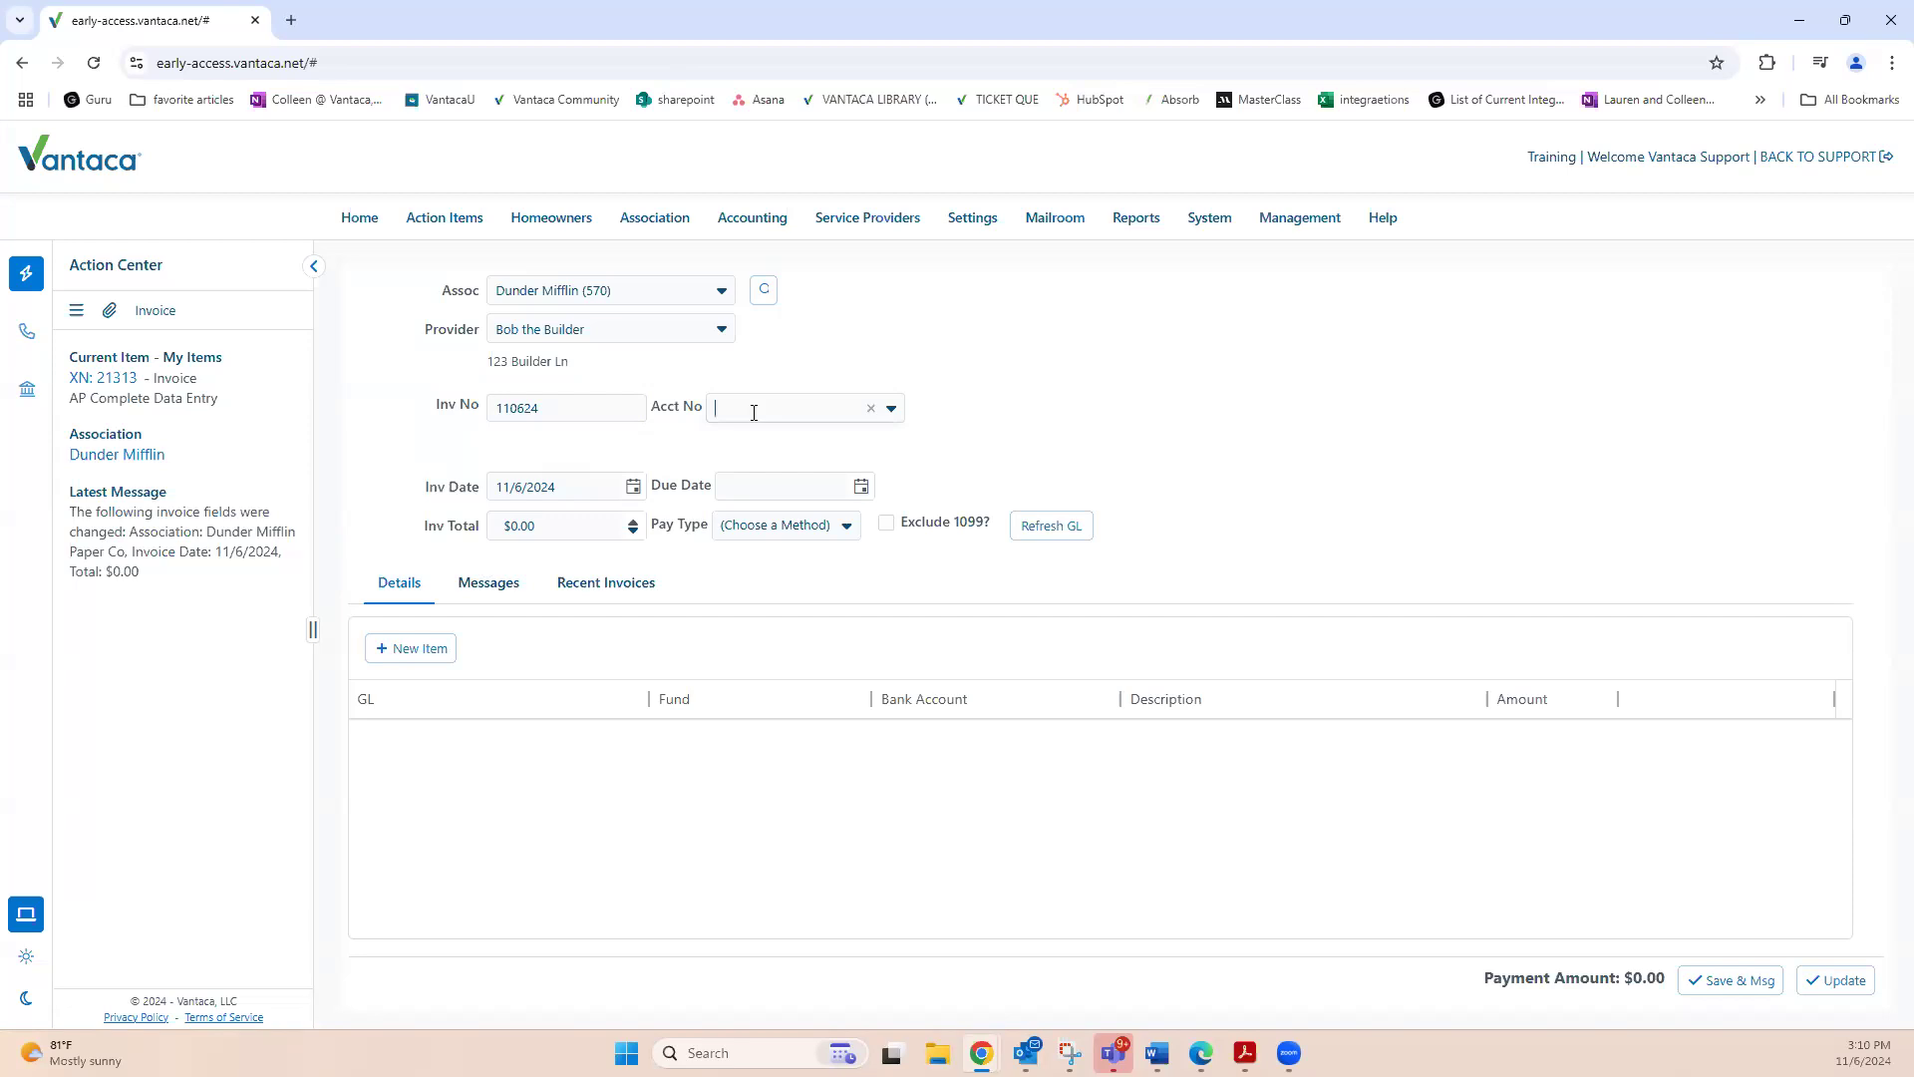
type("bob-8")
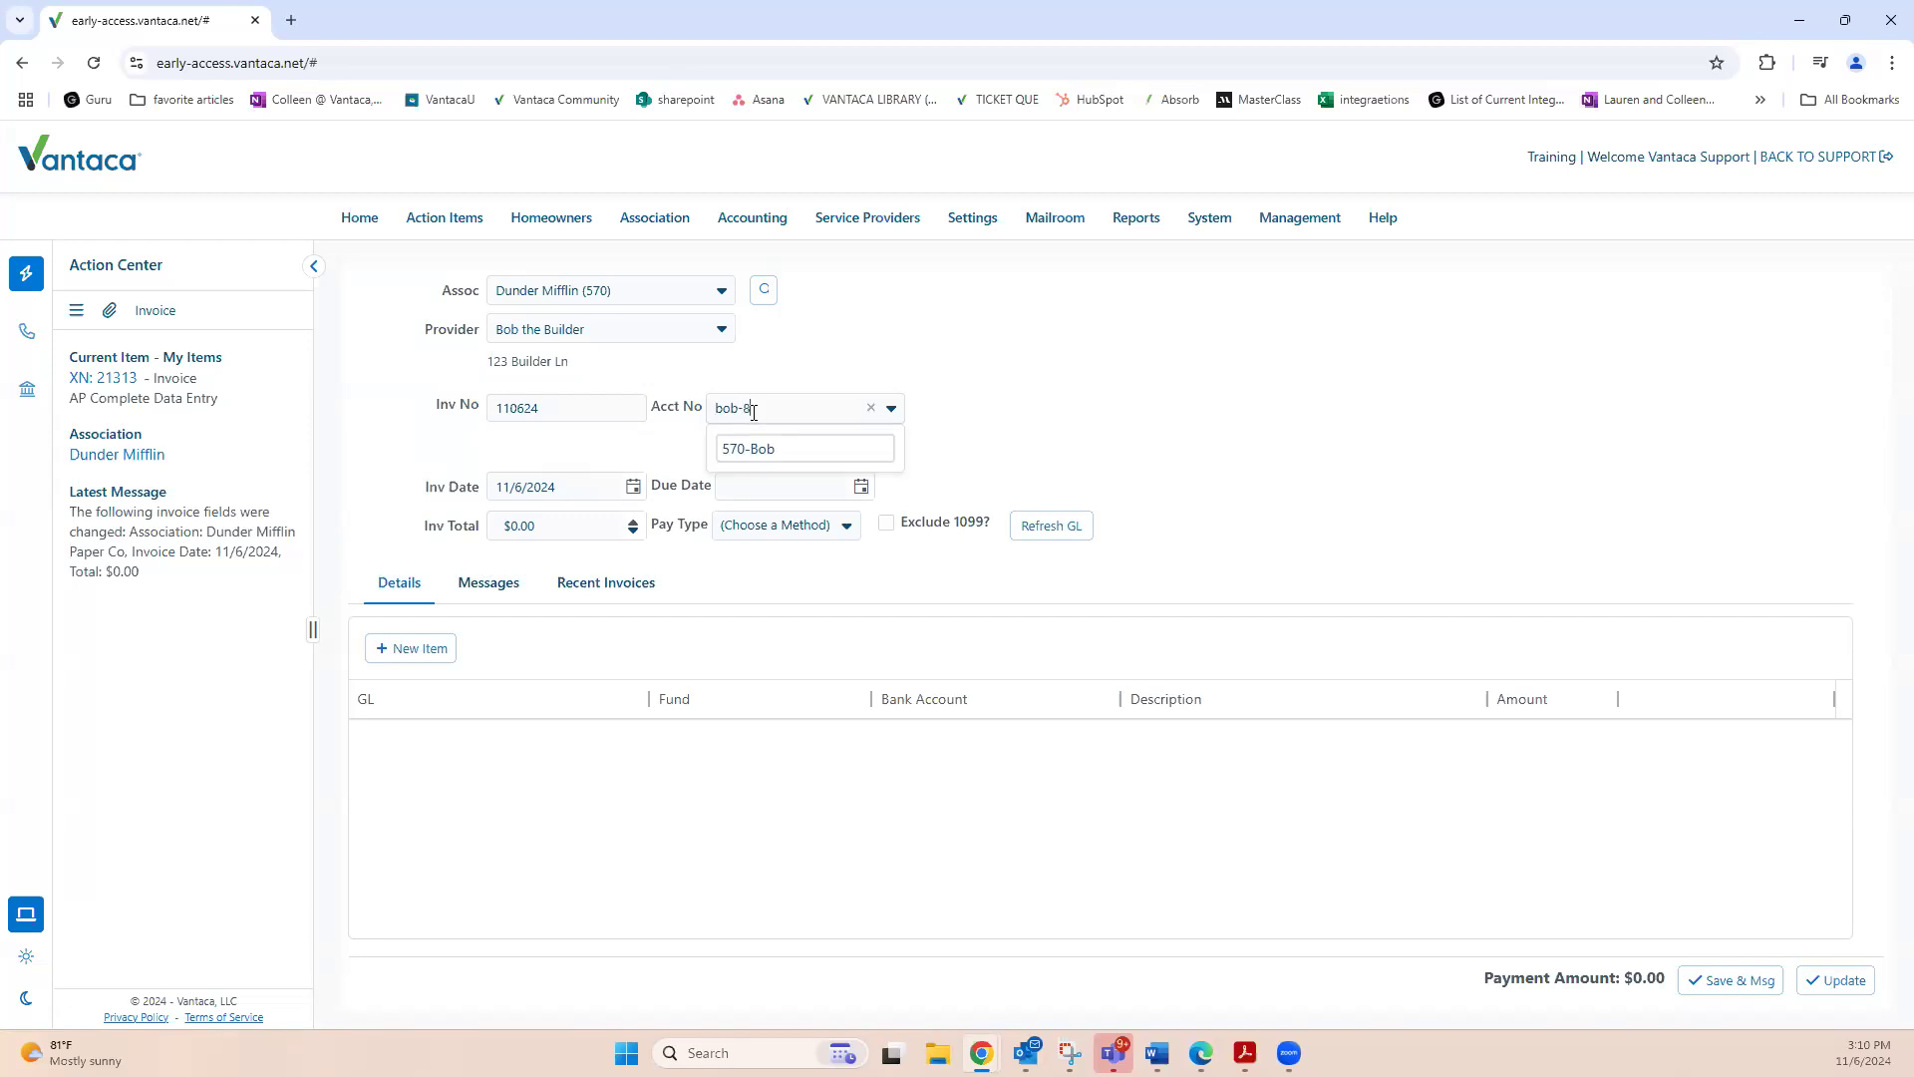
type("148754")
left_click(1172, 433)
Set the invoice's due date to 11/6/2024 and its total to $255.00.
left_click_drag(686, 486, 727, 494)
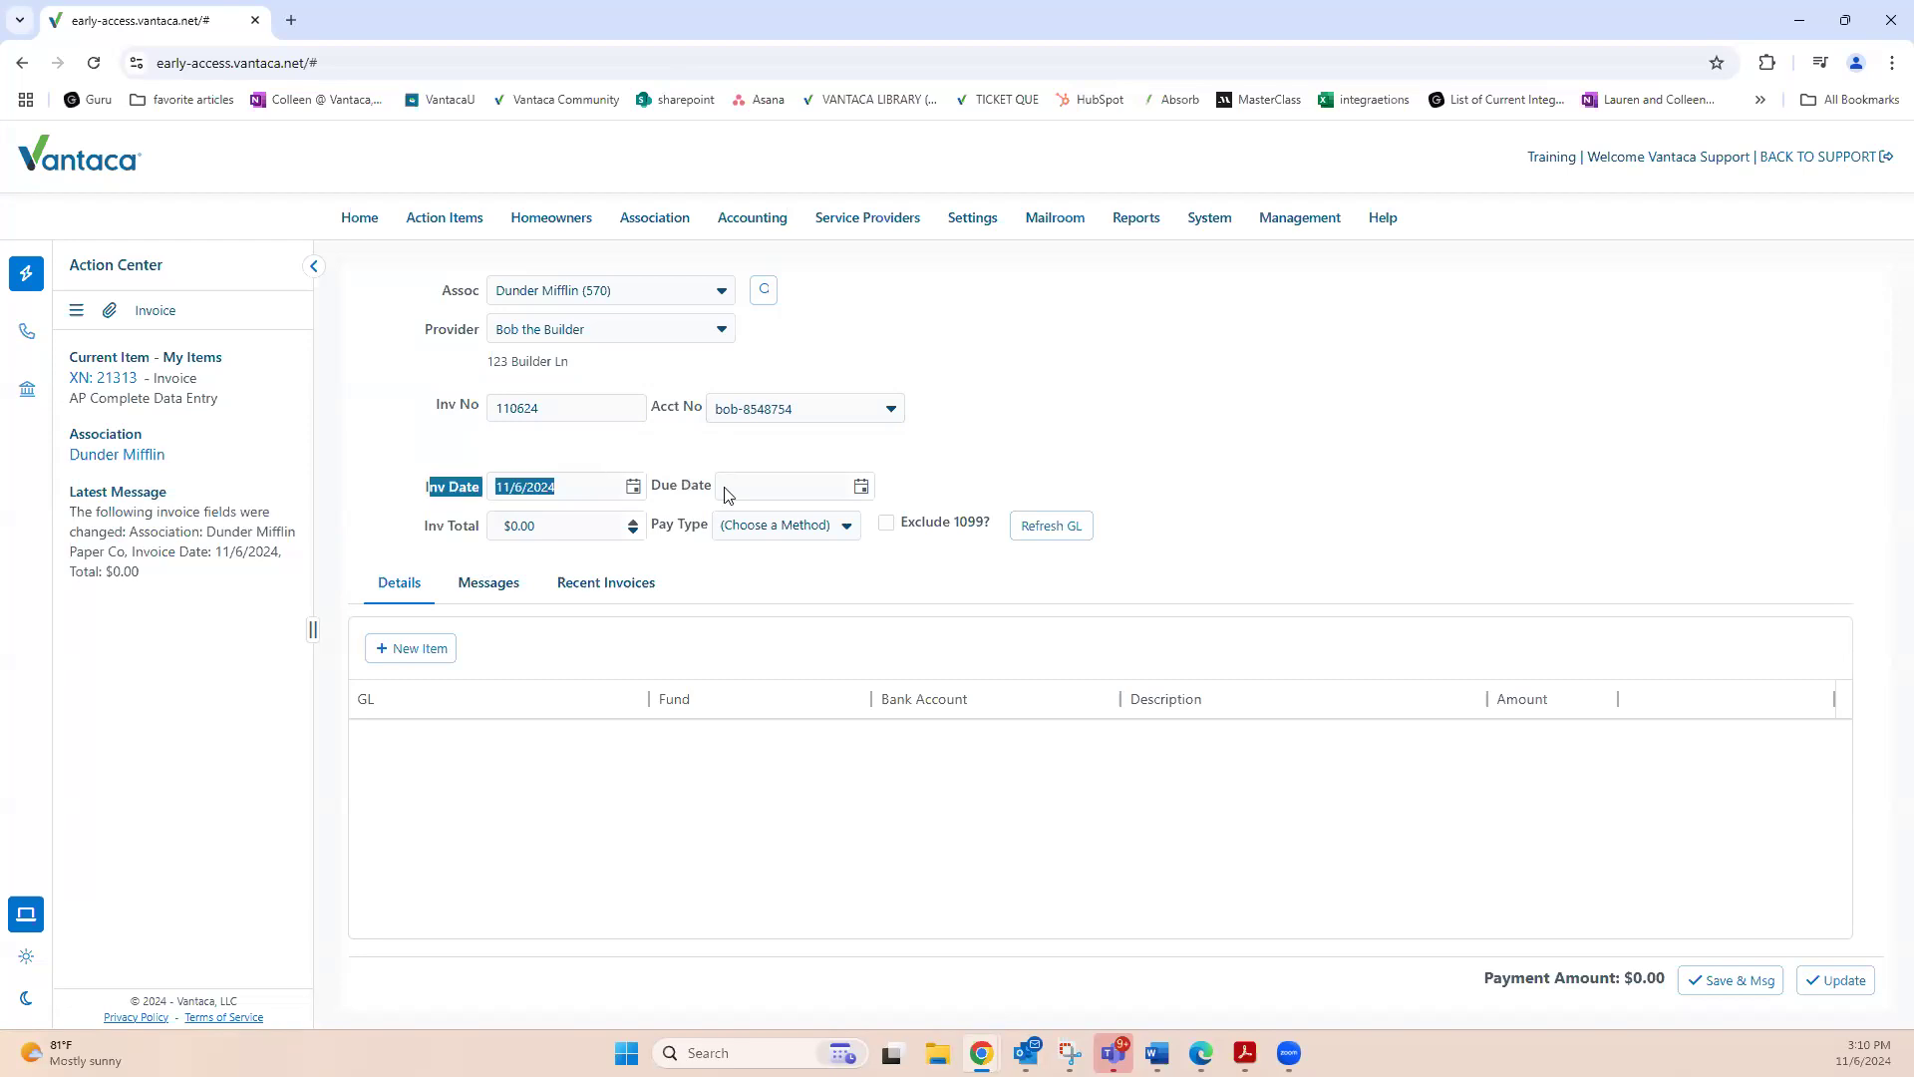
left_click(858, 496)
left_click(826, 620)
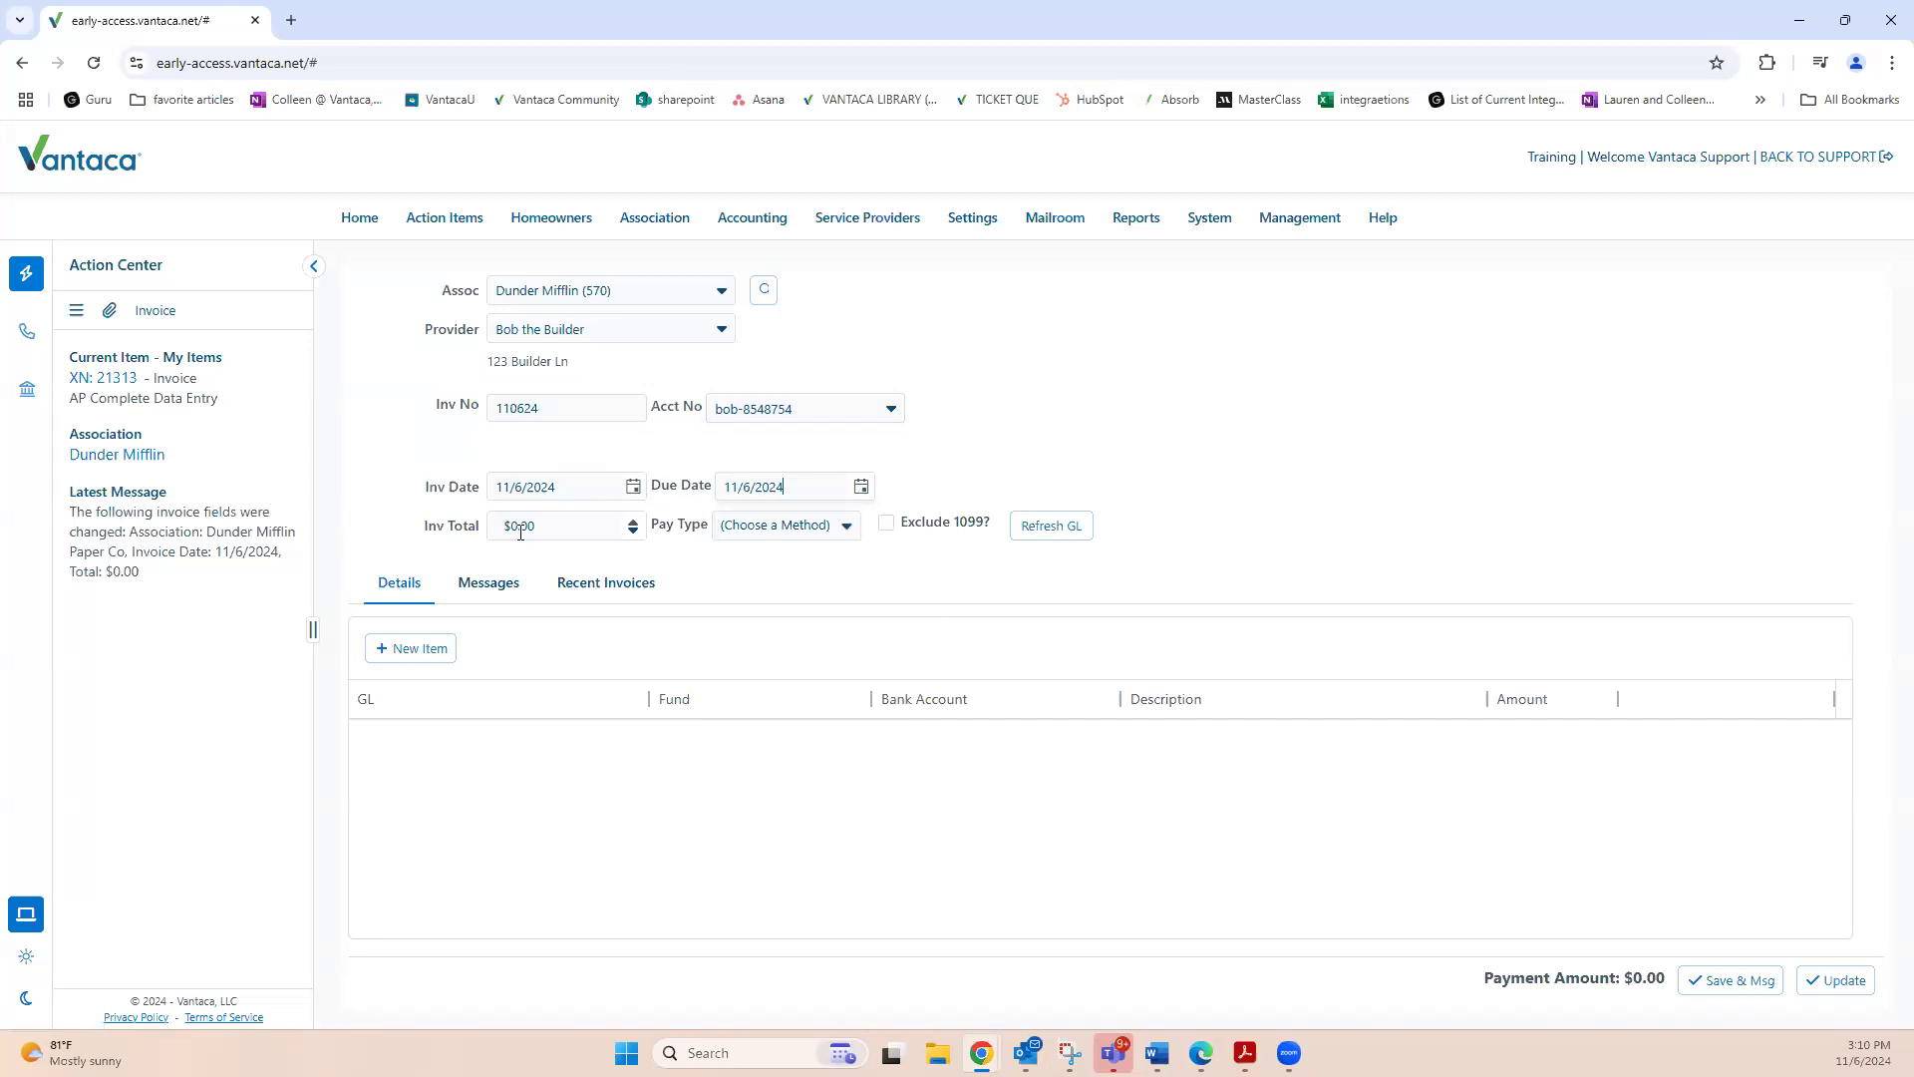
left_click(526, 517)
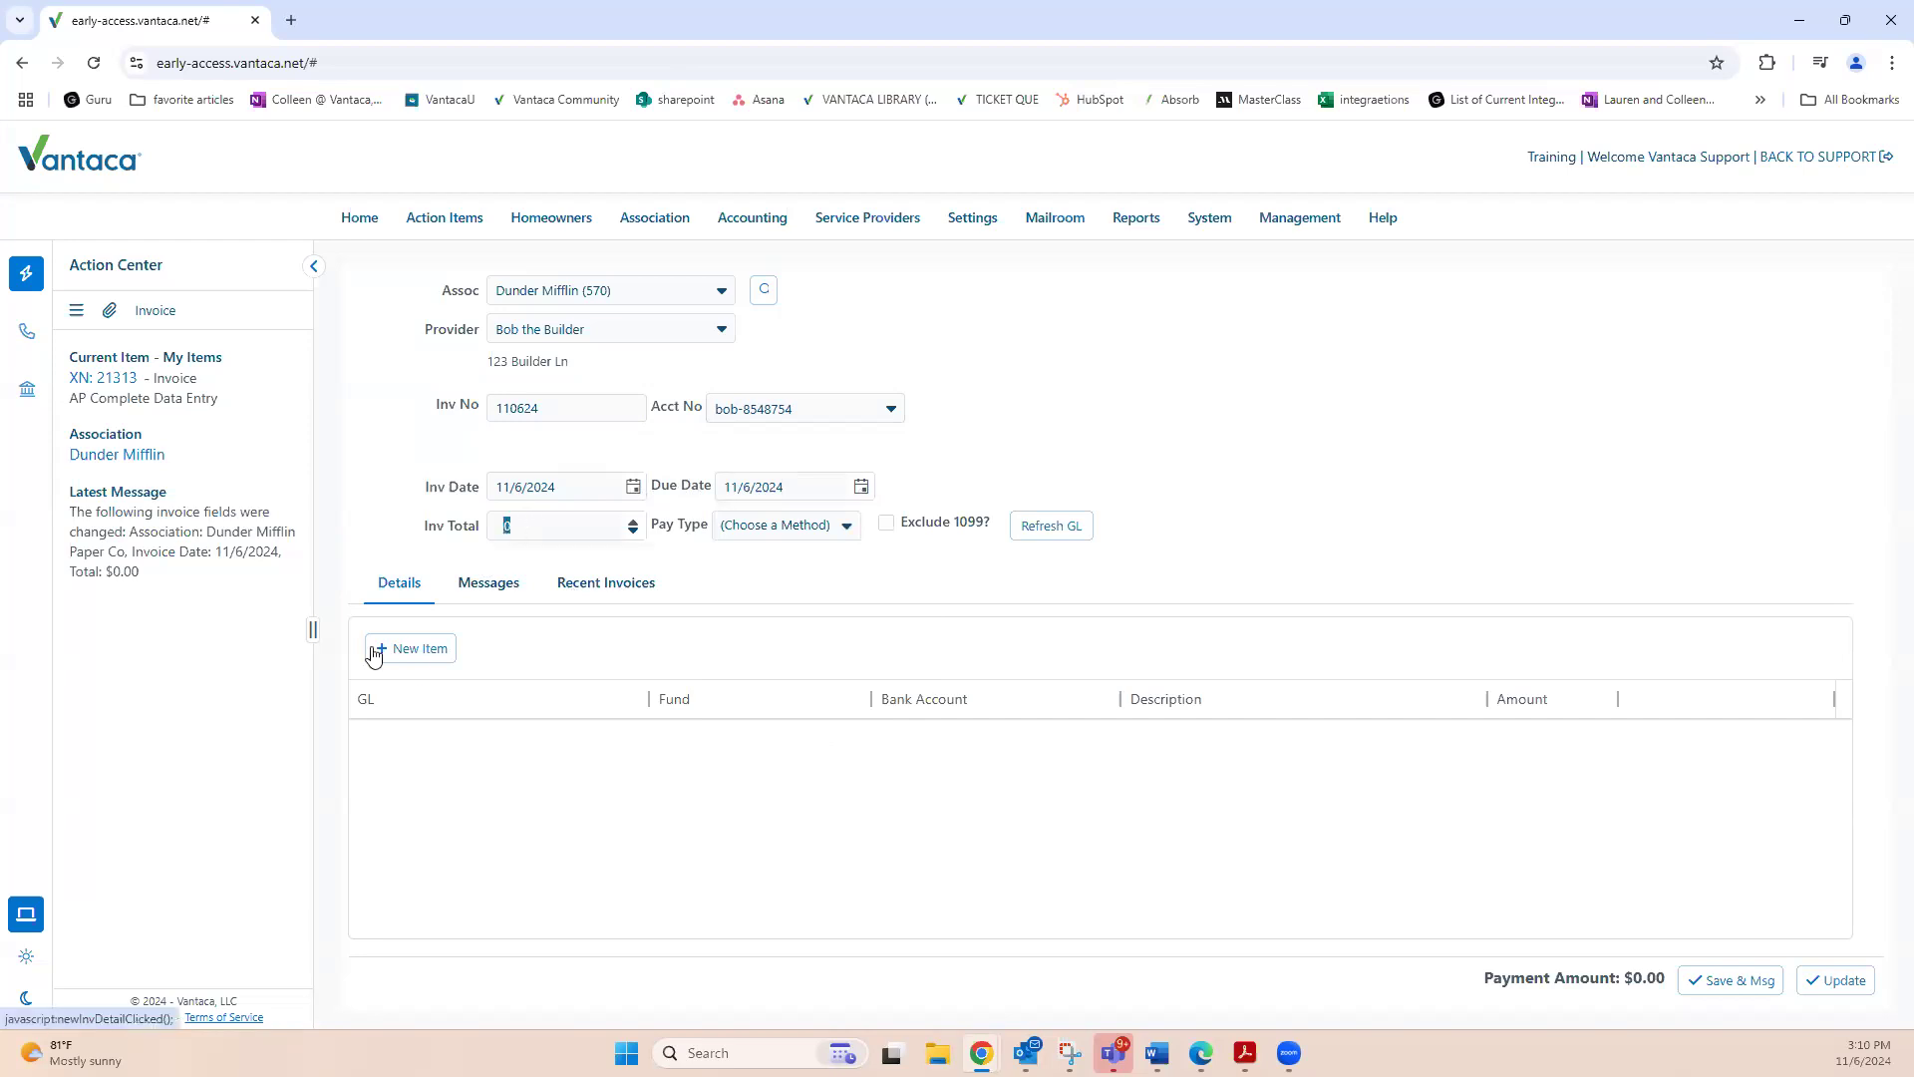
type("255")
left_click(835, 588)
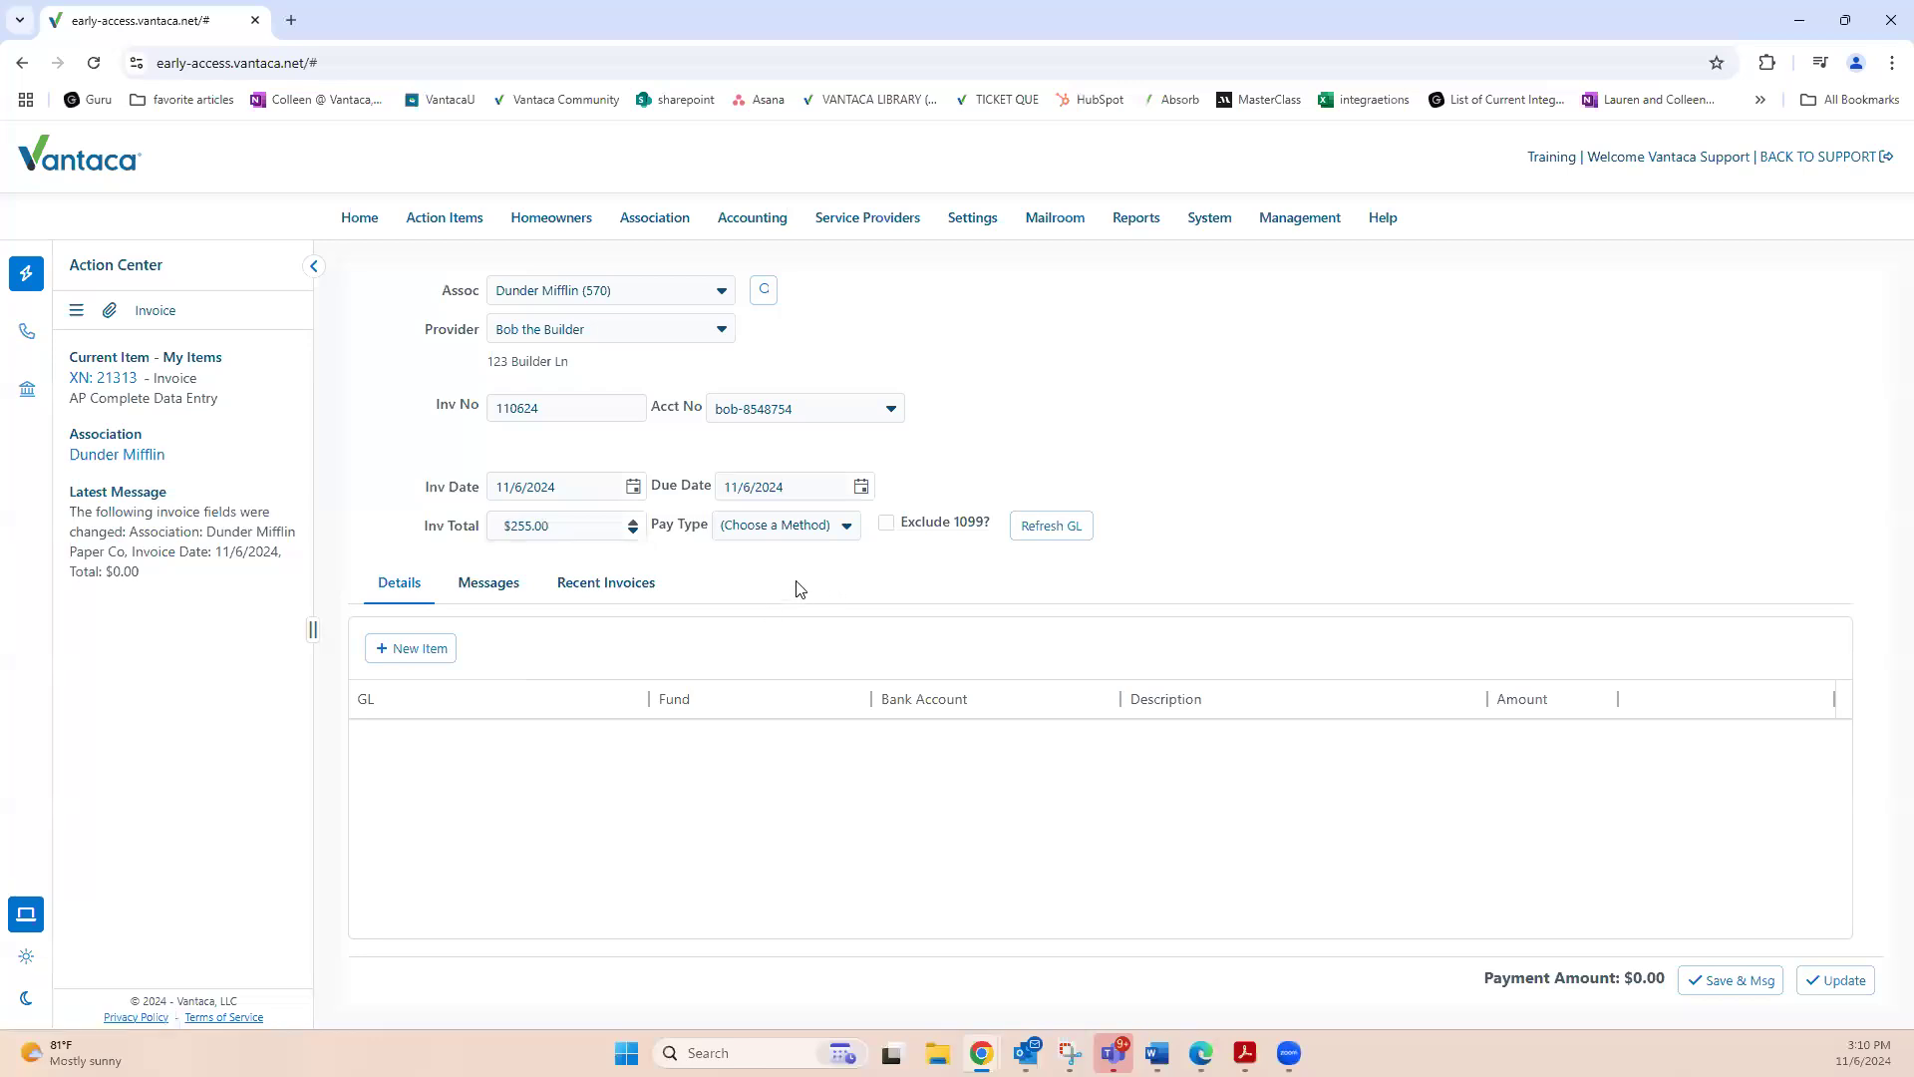
Refresh the invoice's GL data and code the $255.00 line to 65430 - Utilities Test, Operating fund, with the description "sample".
left_click(1061, 531)
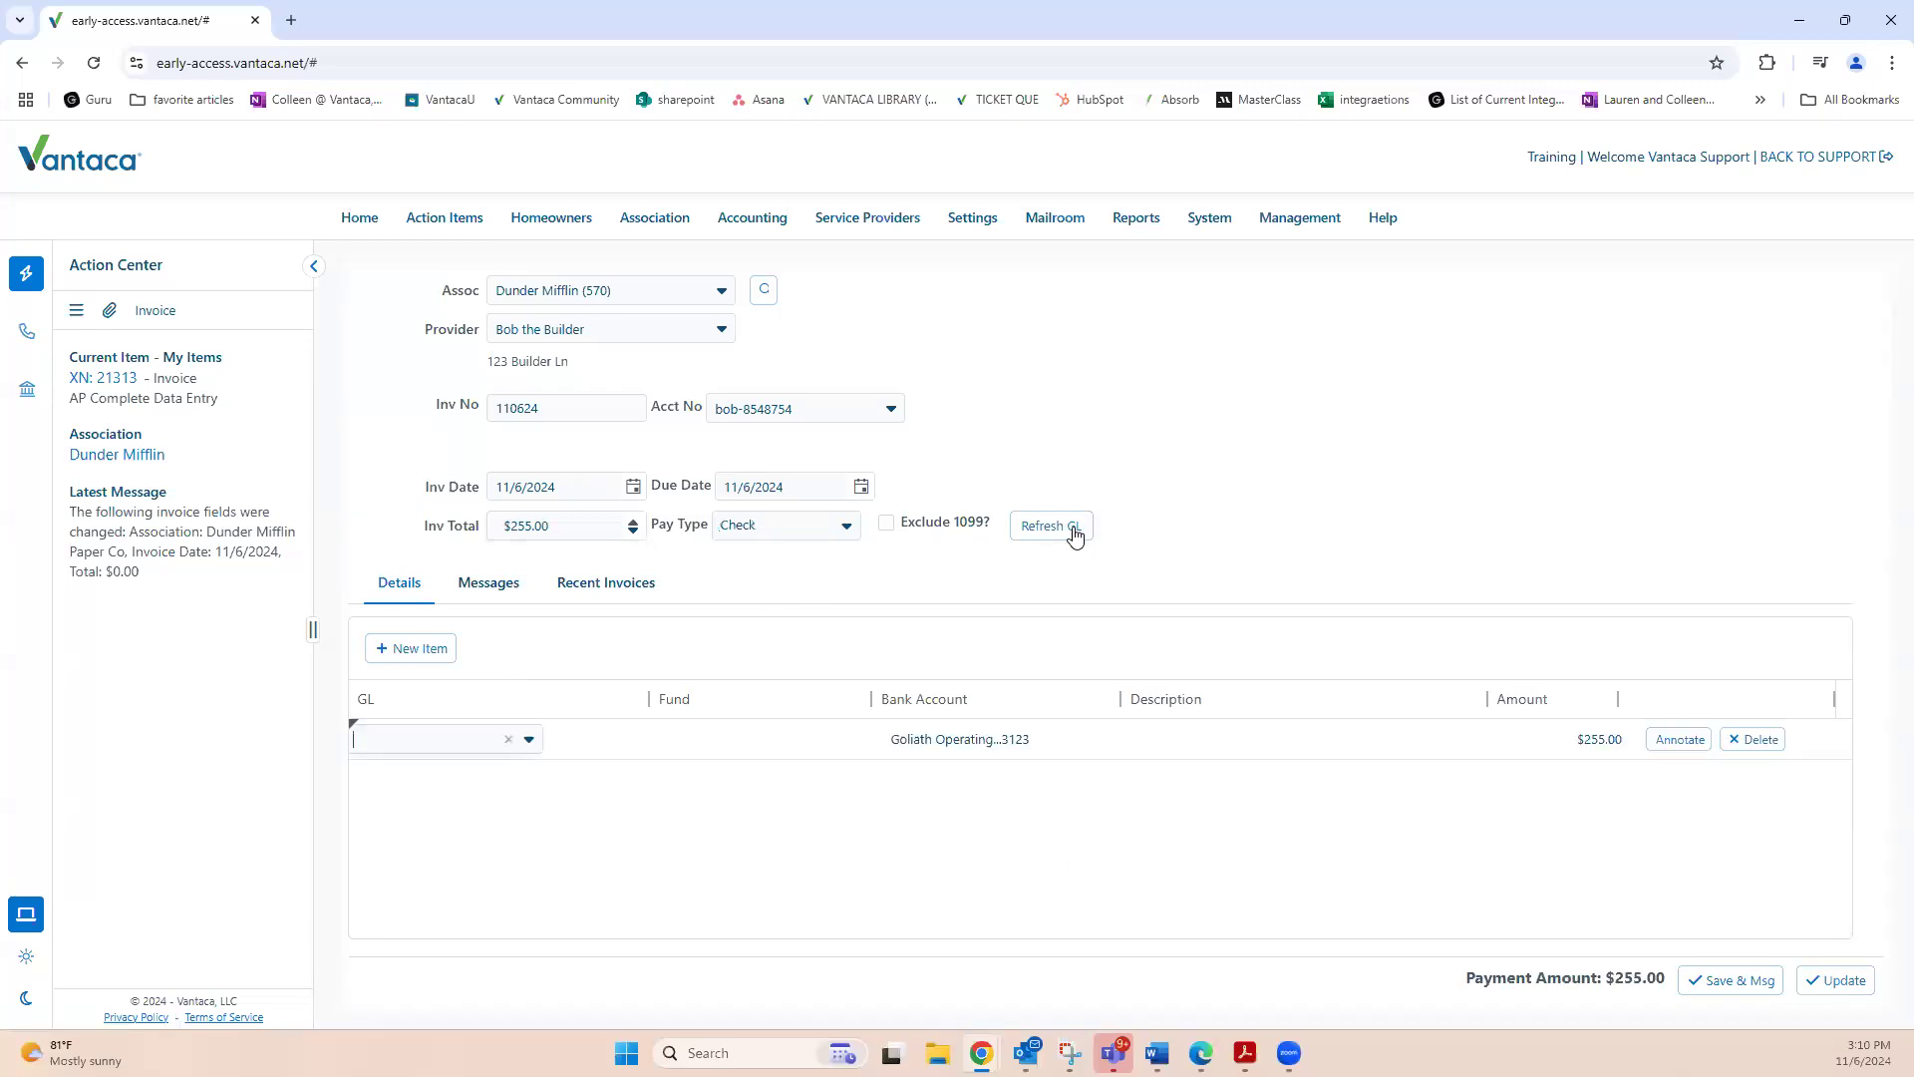
left_click_drag(441, 291, 468, 332)
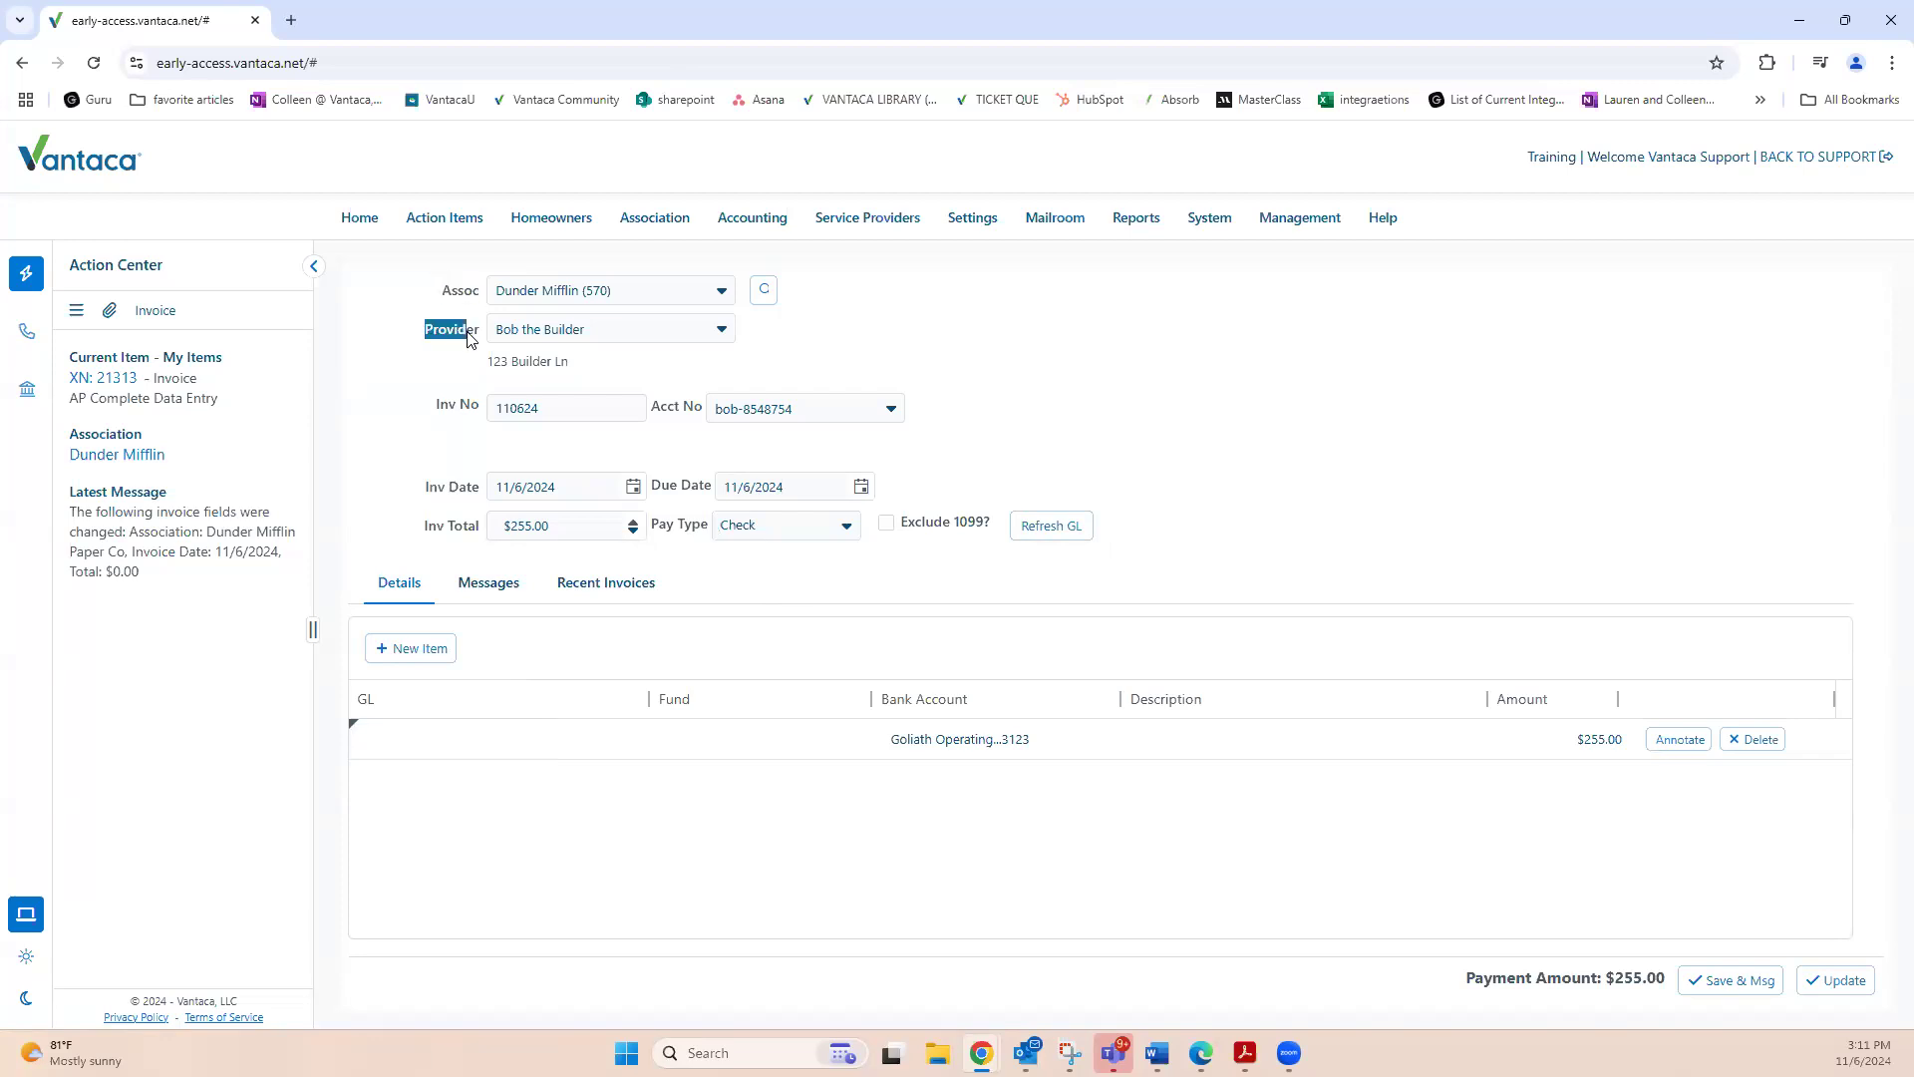
left_click(439, 746)
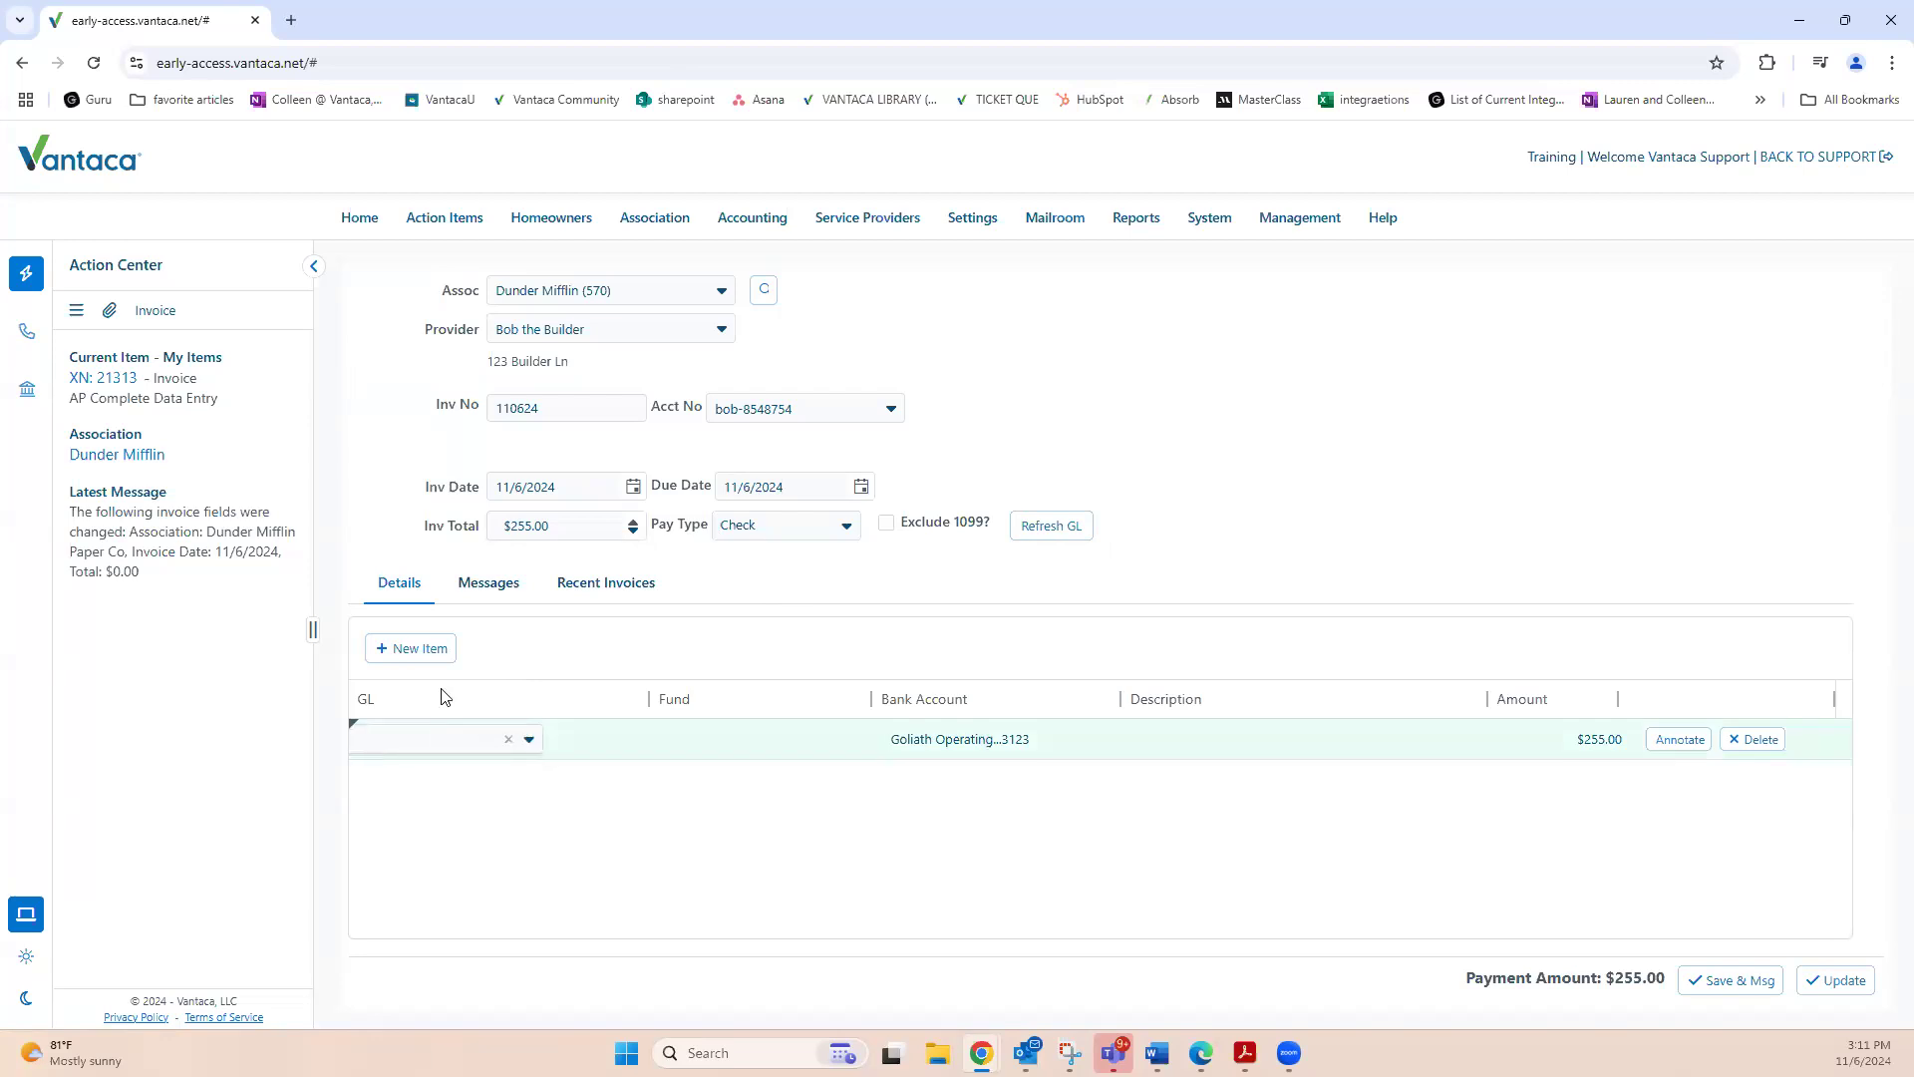
left_click(528, 742)
left_click(531, 817)
left_click(714, 743)
left_click(1197, 738)
type("sample")
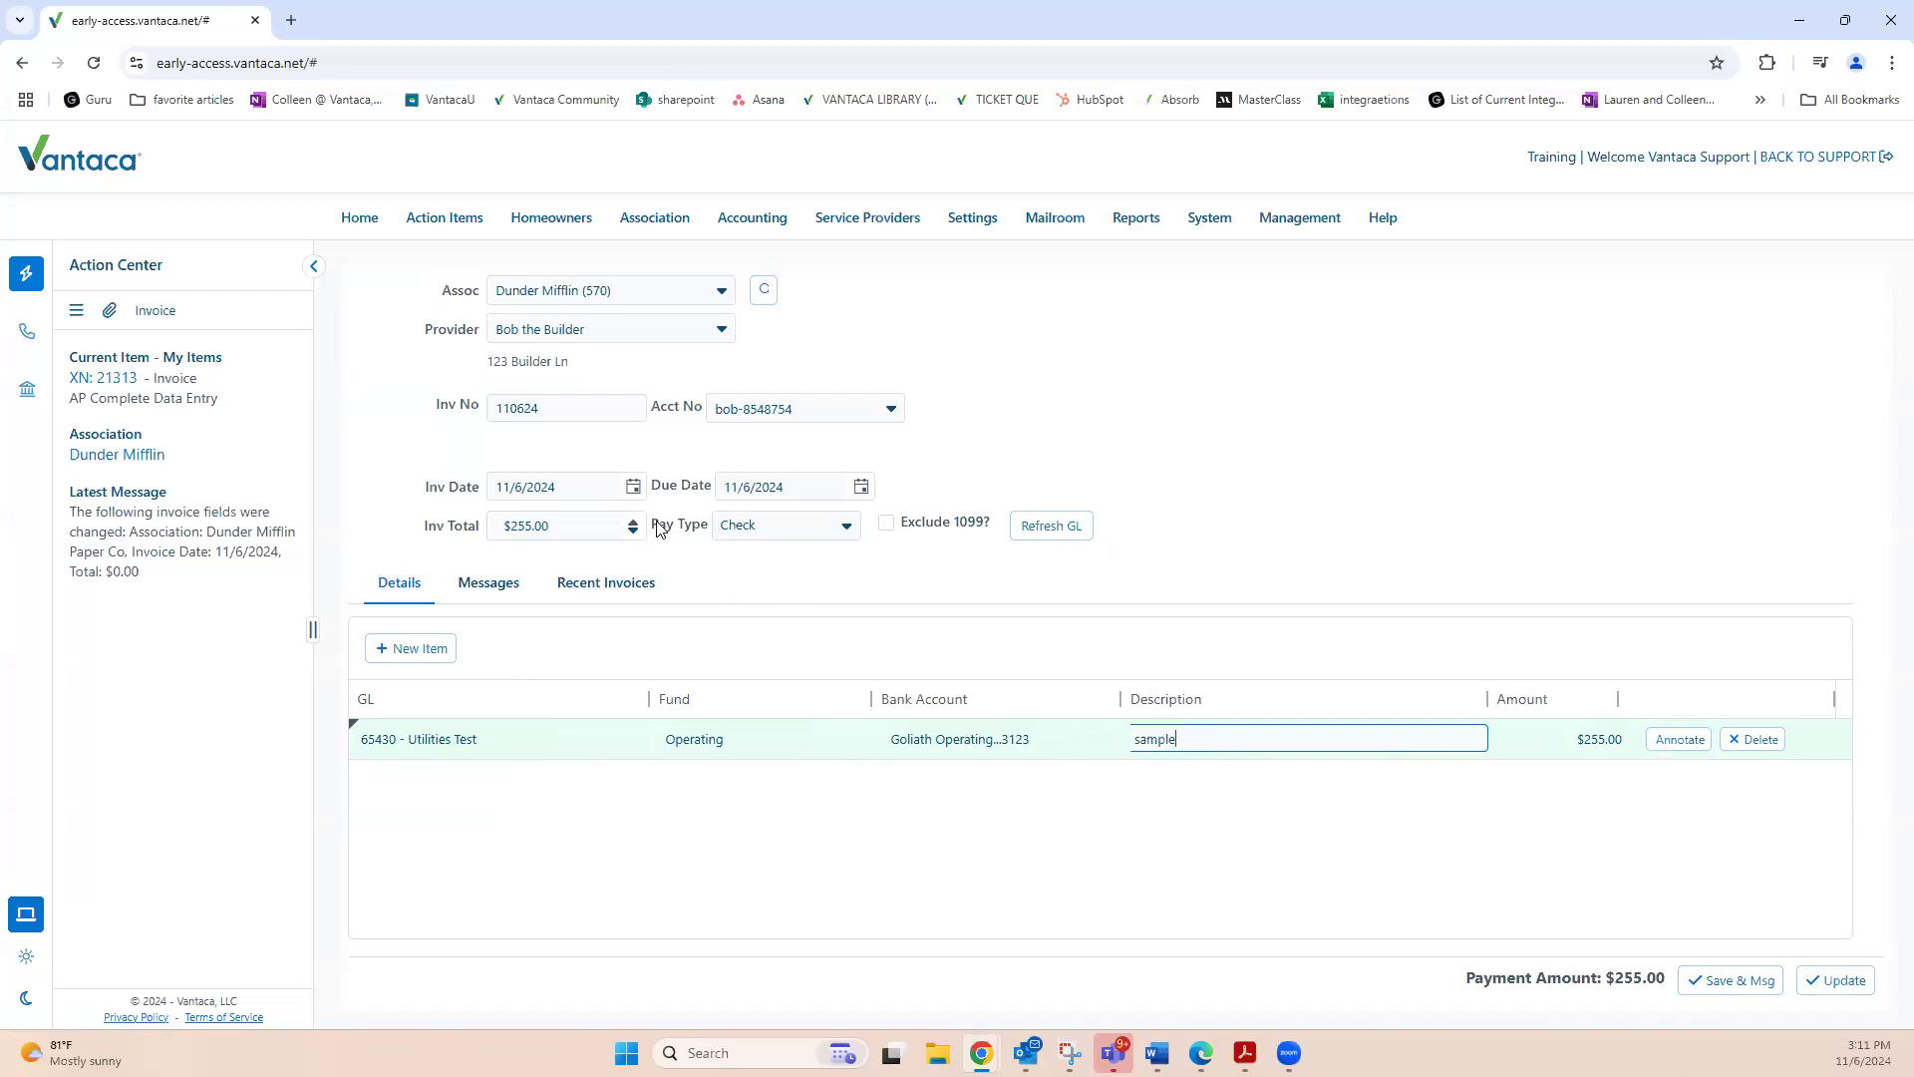
In a duplicate browser tab, look up Bob the Builder's provider payment method for Dunder Mifflin Paper Co.
left_click_drag(660, 530, 694, 534)
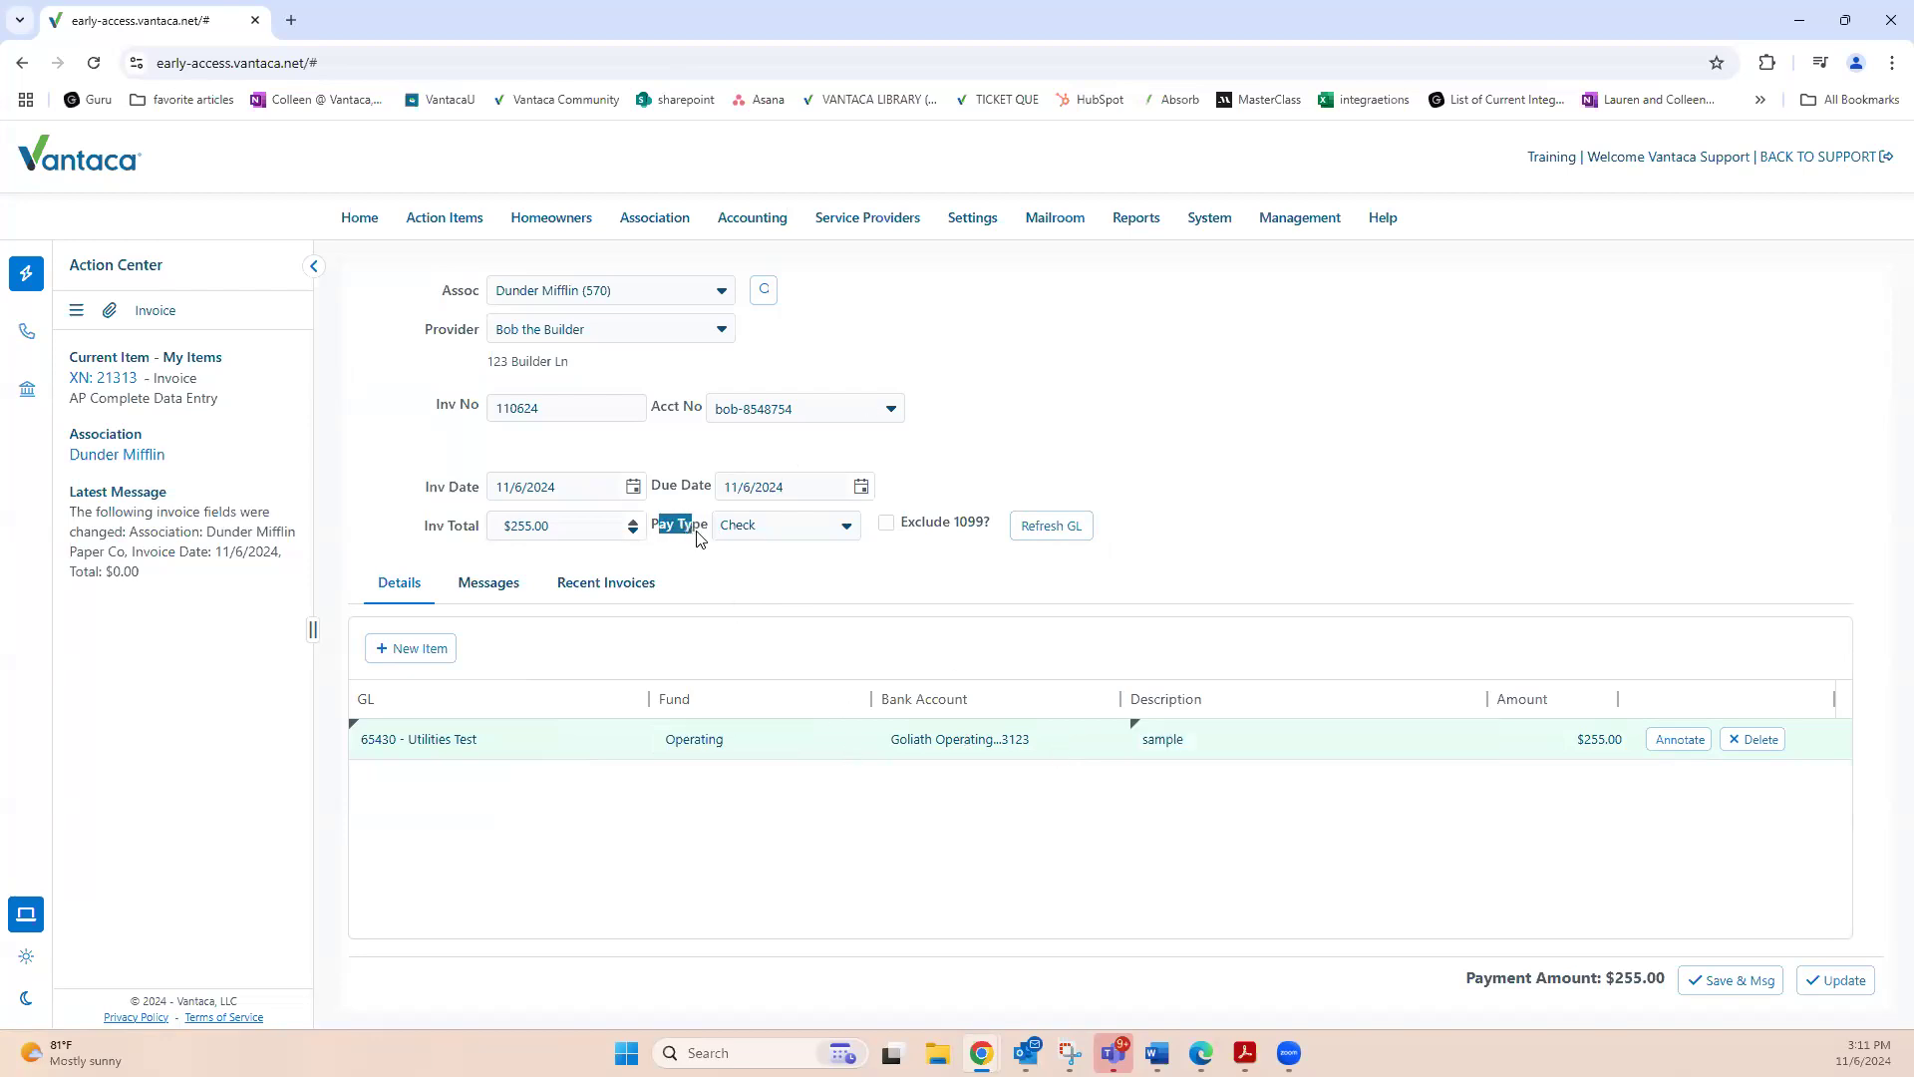
right_click(163, 22)
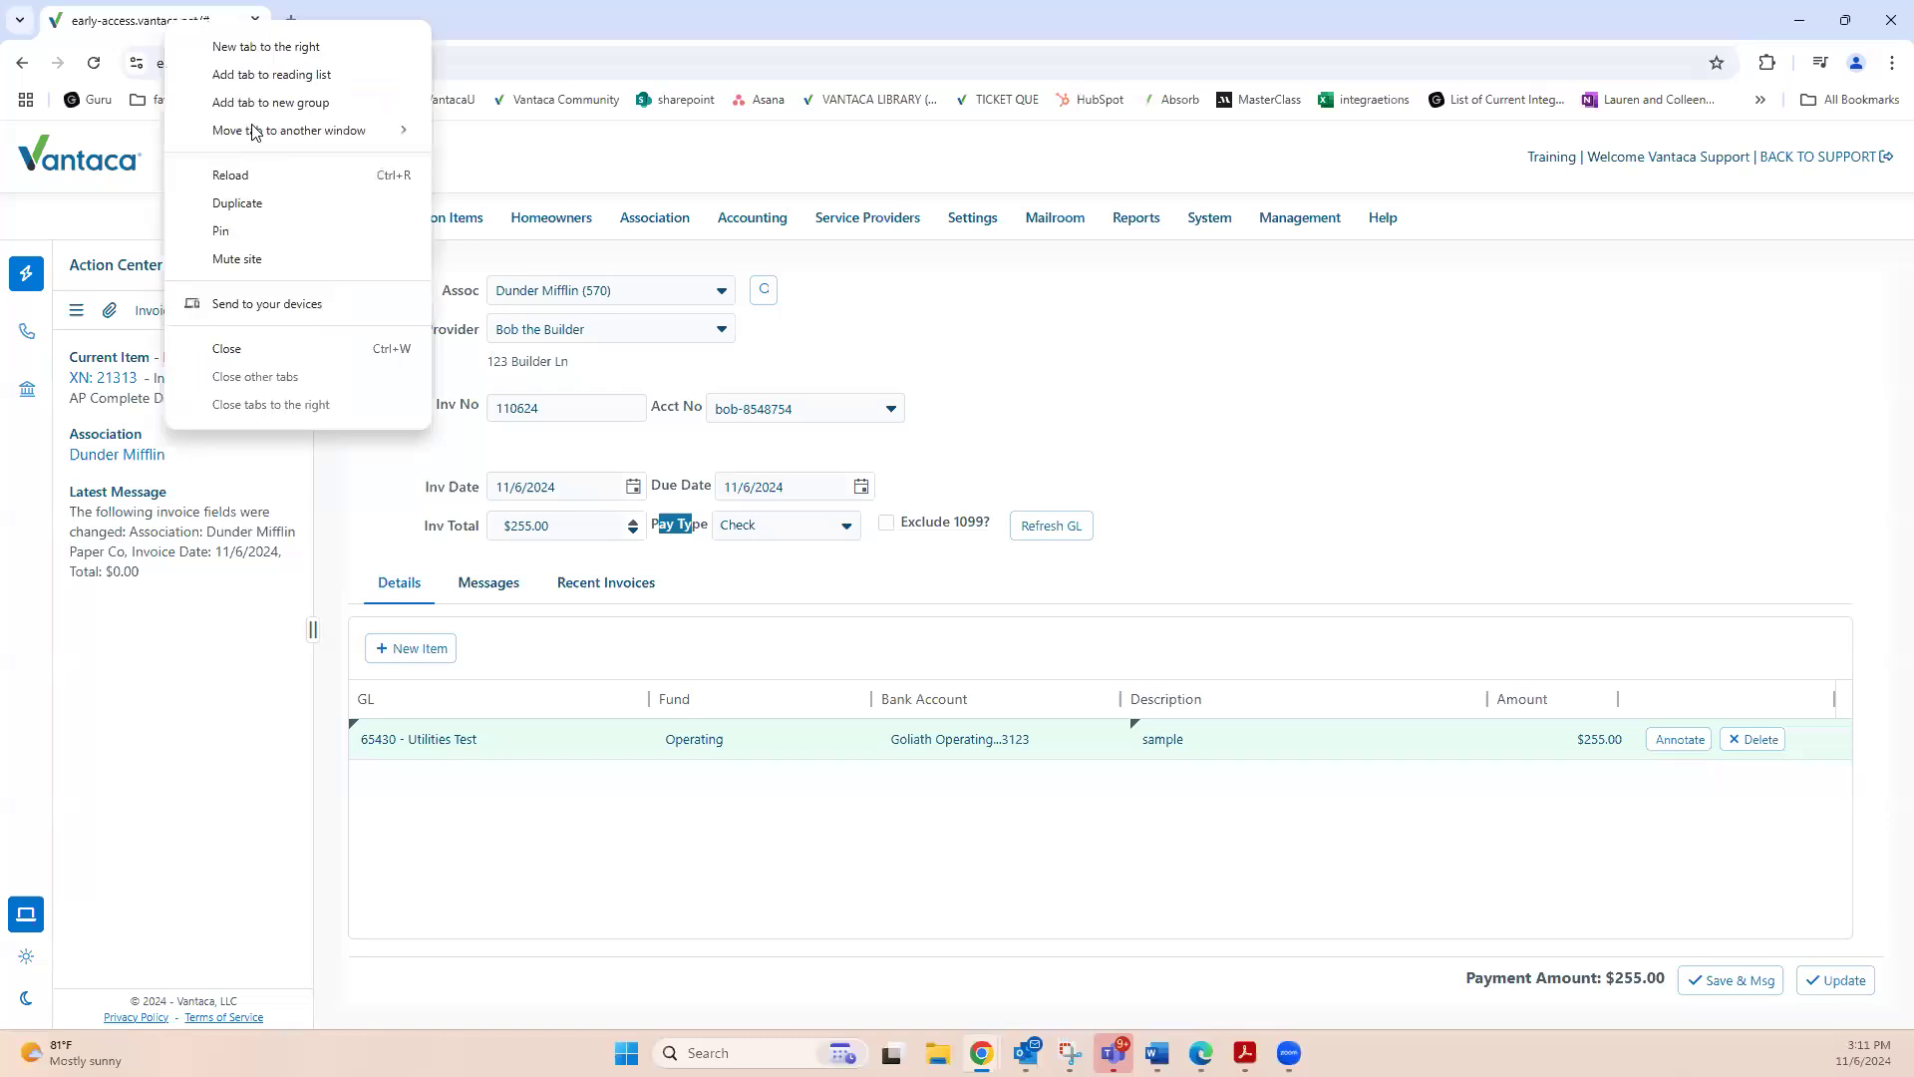
key("Escape")
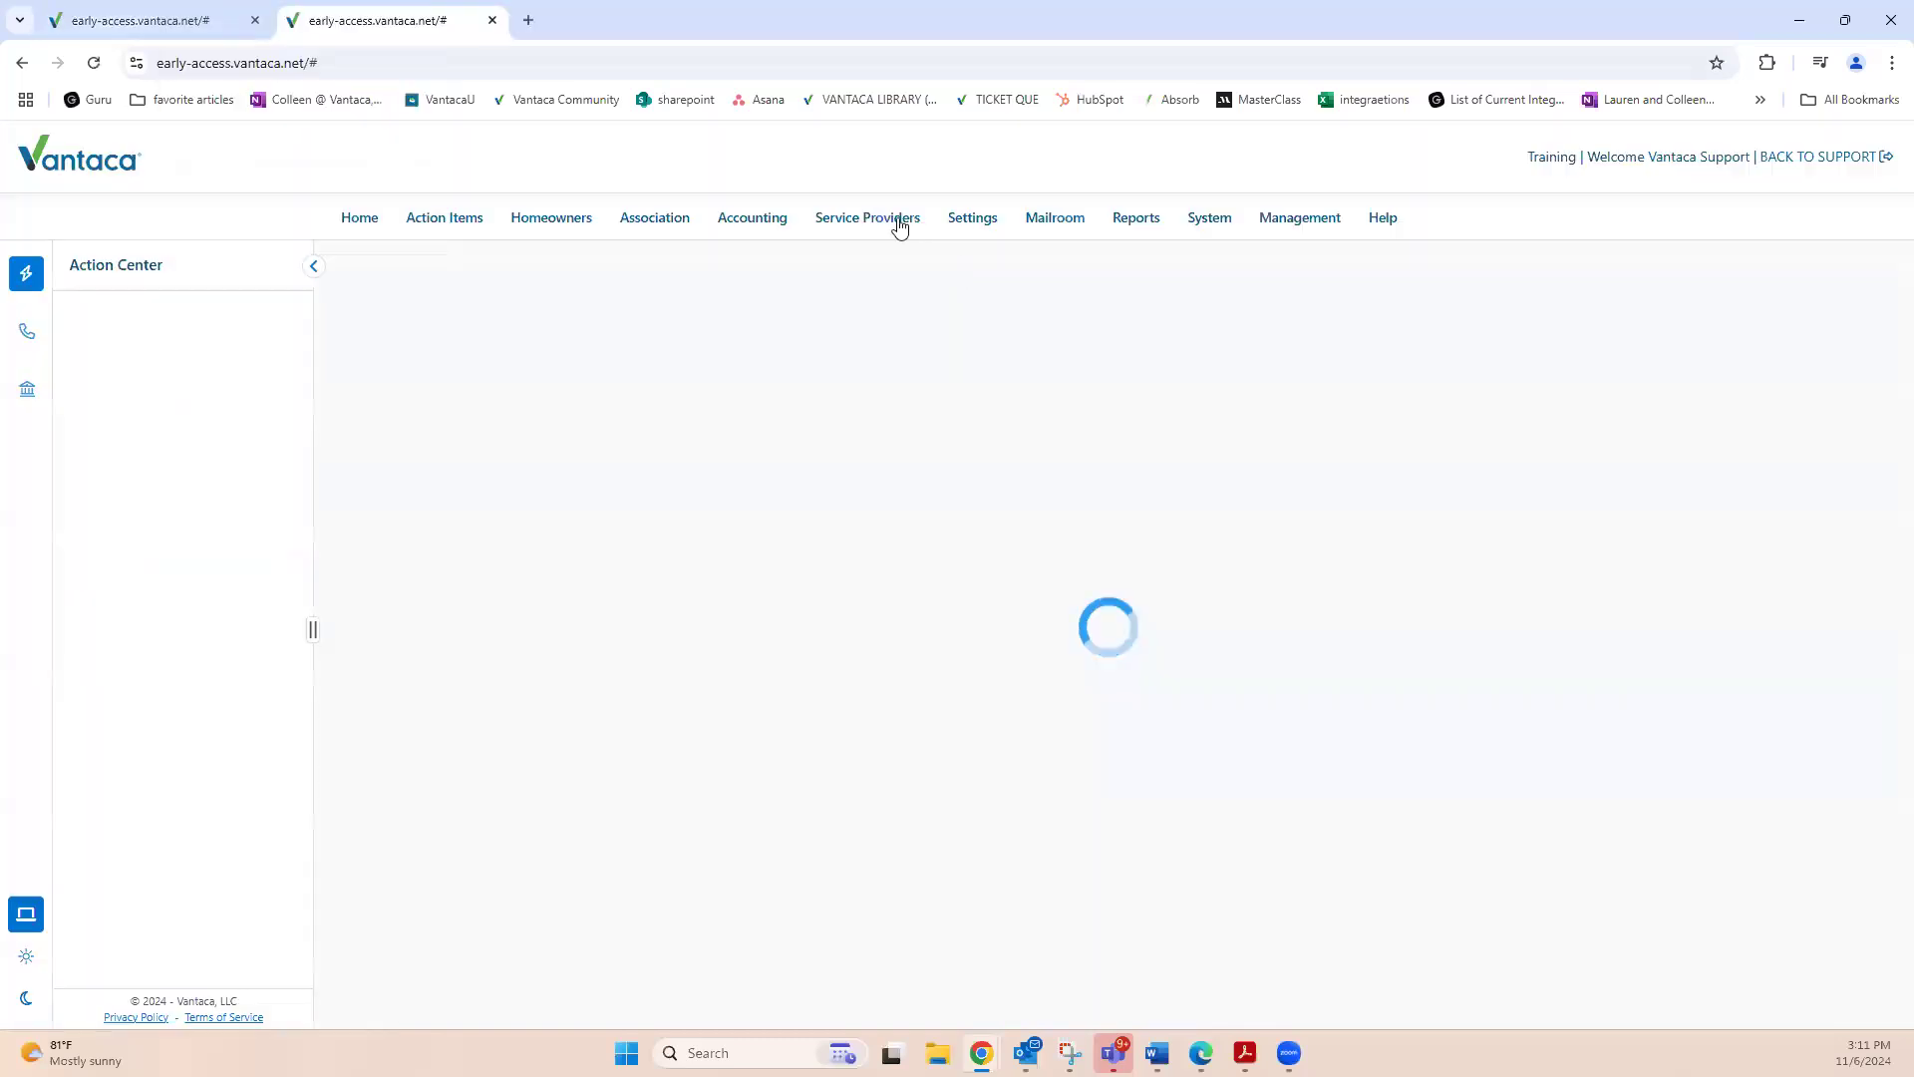
mouse_move(893, 221)
left_click(880, 444)
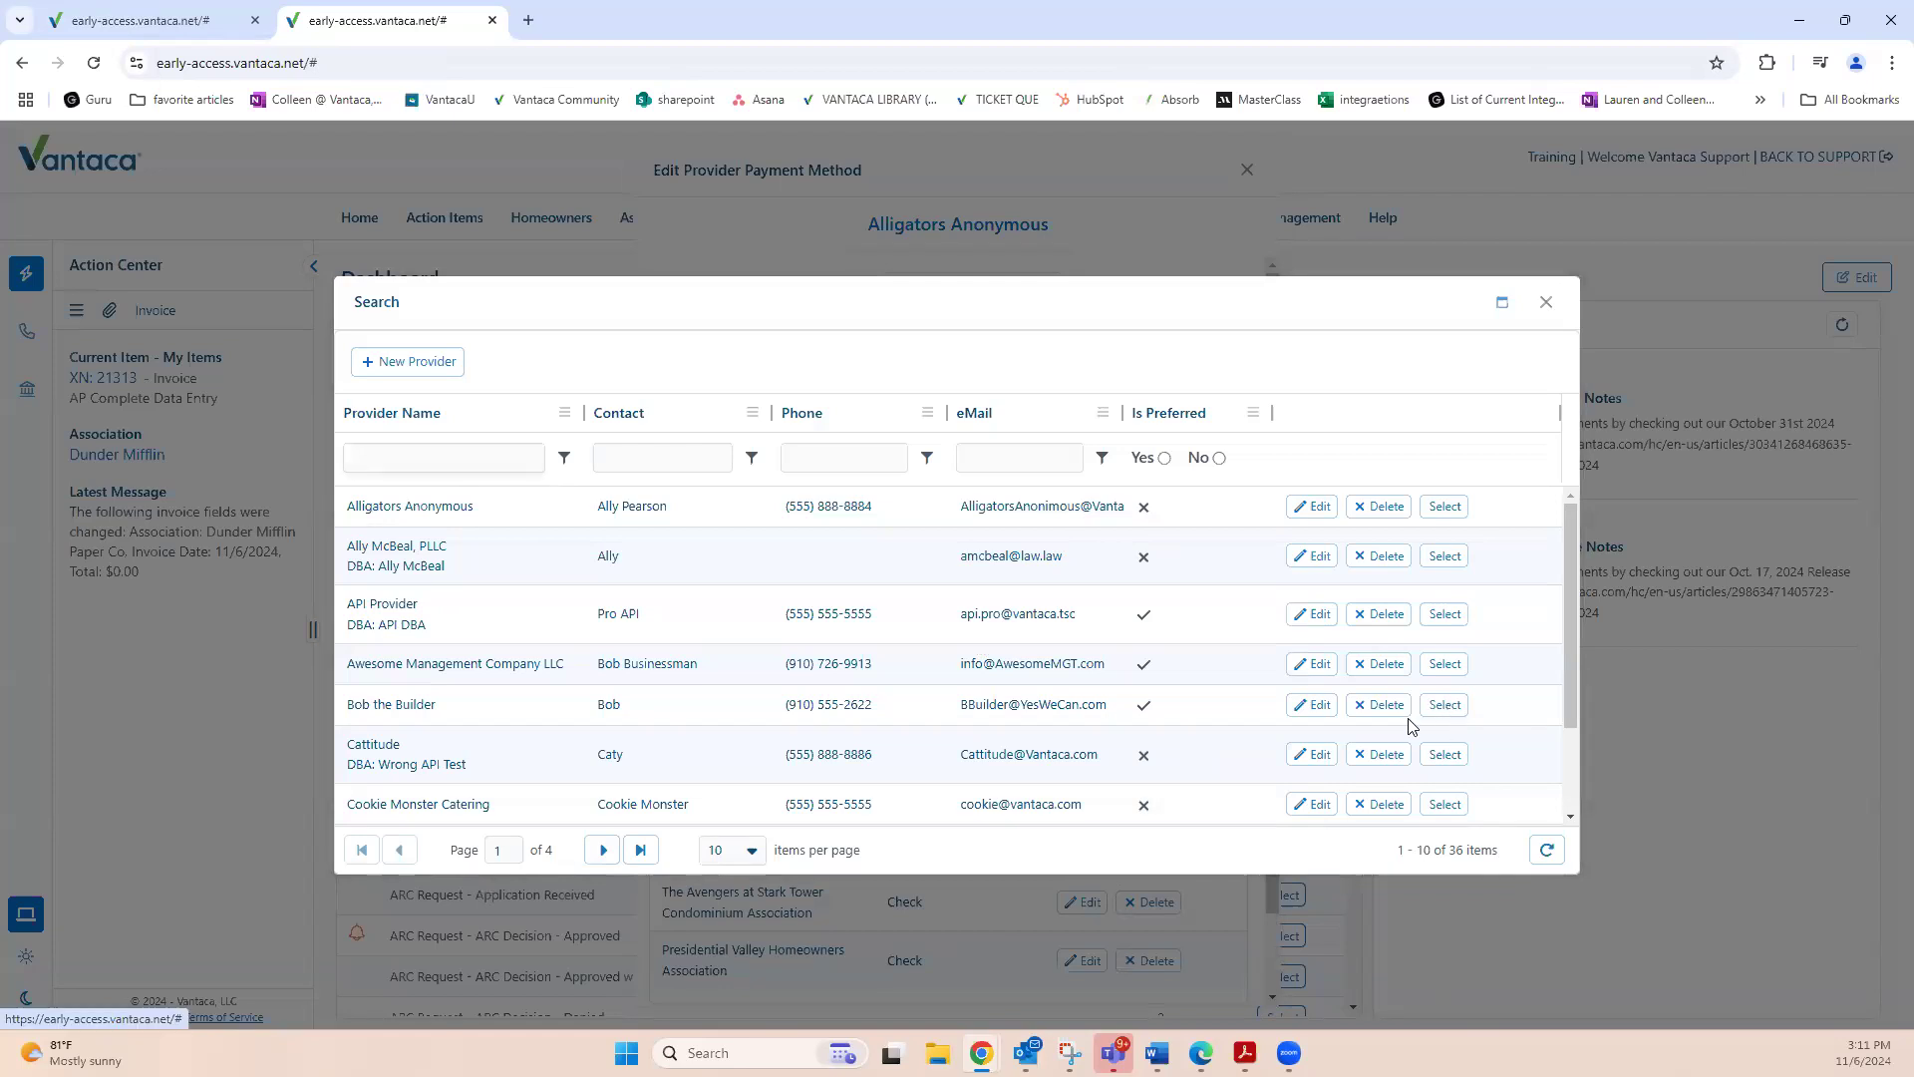
left_click(1445, 705)
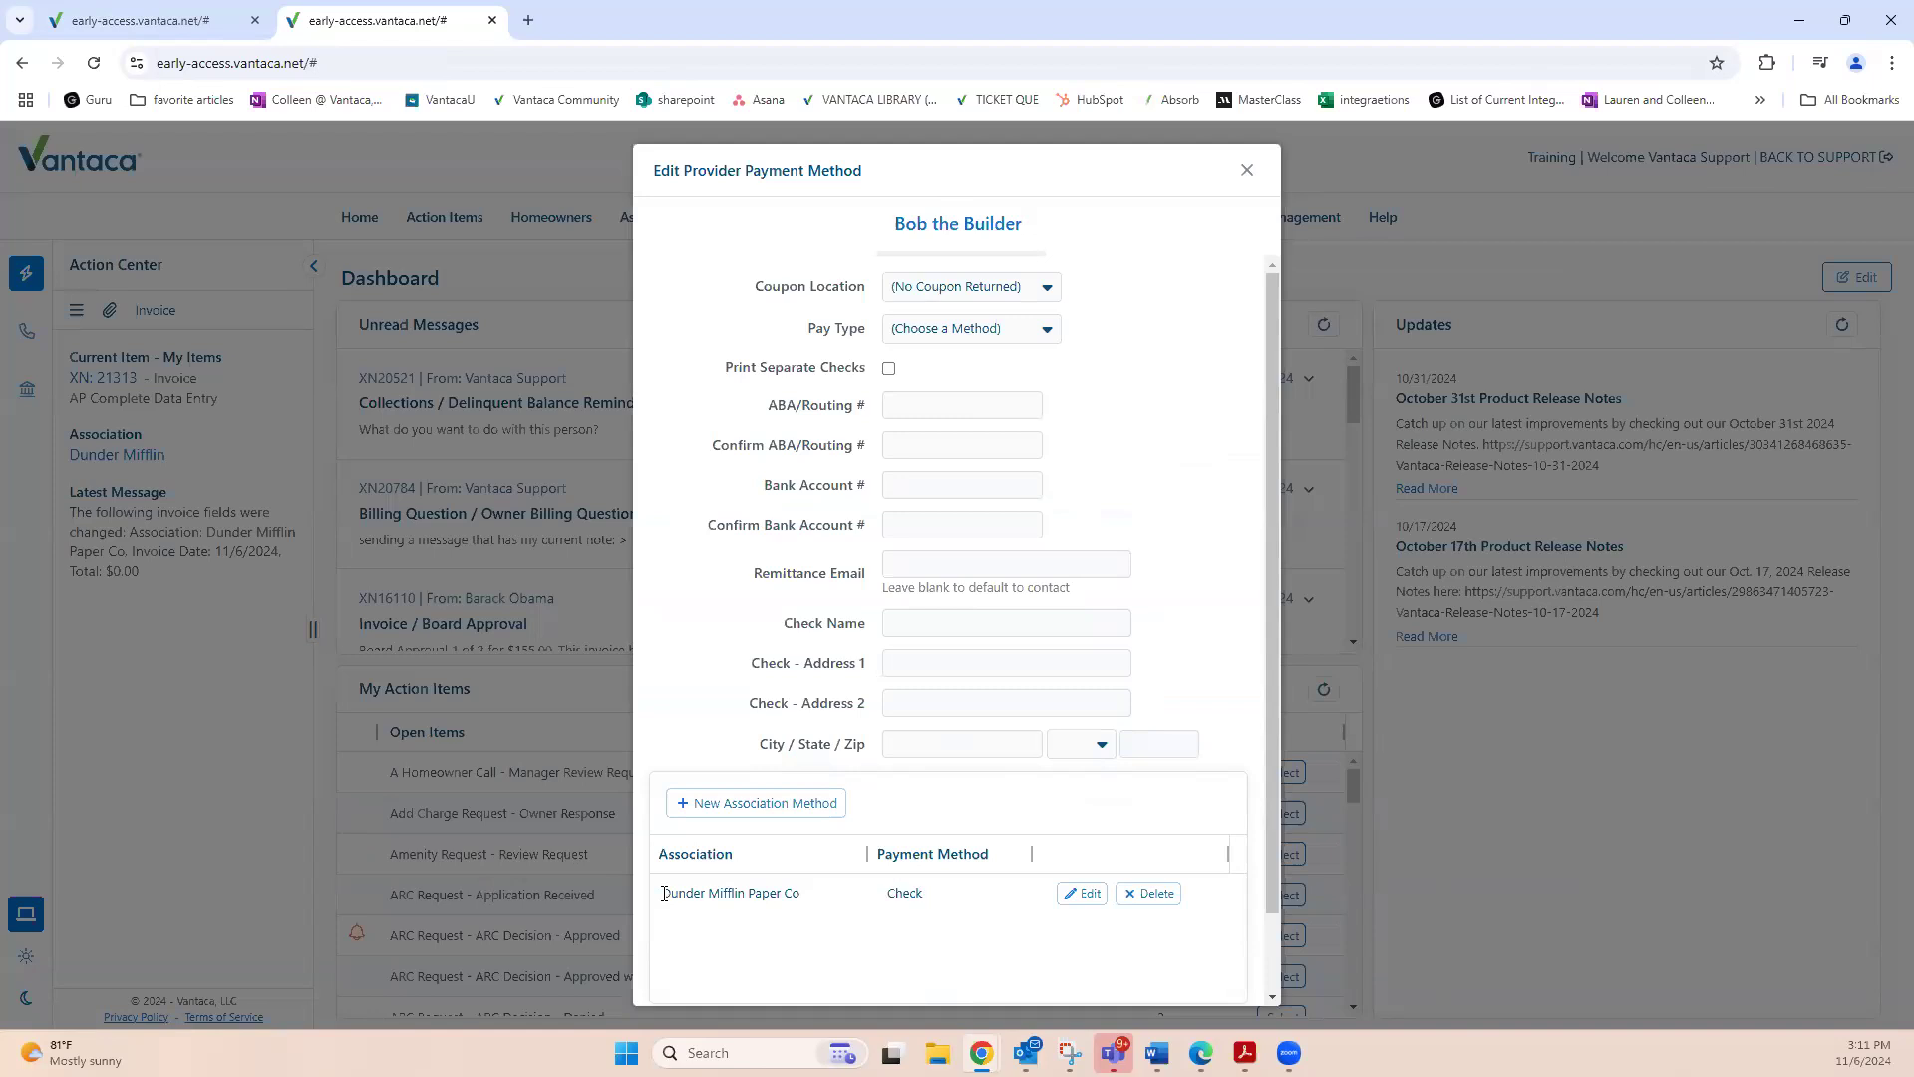
triple_click(890, 898)
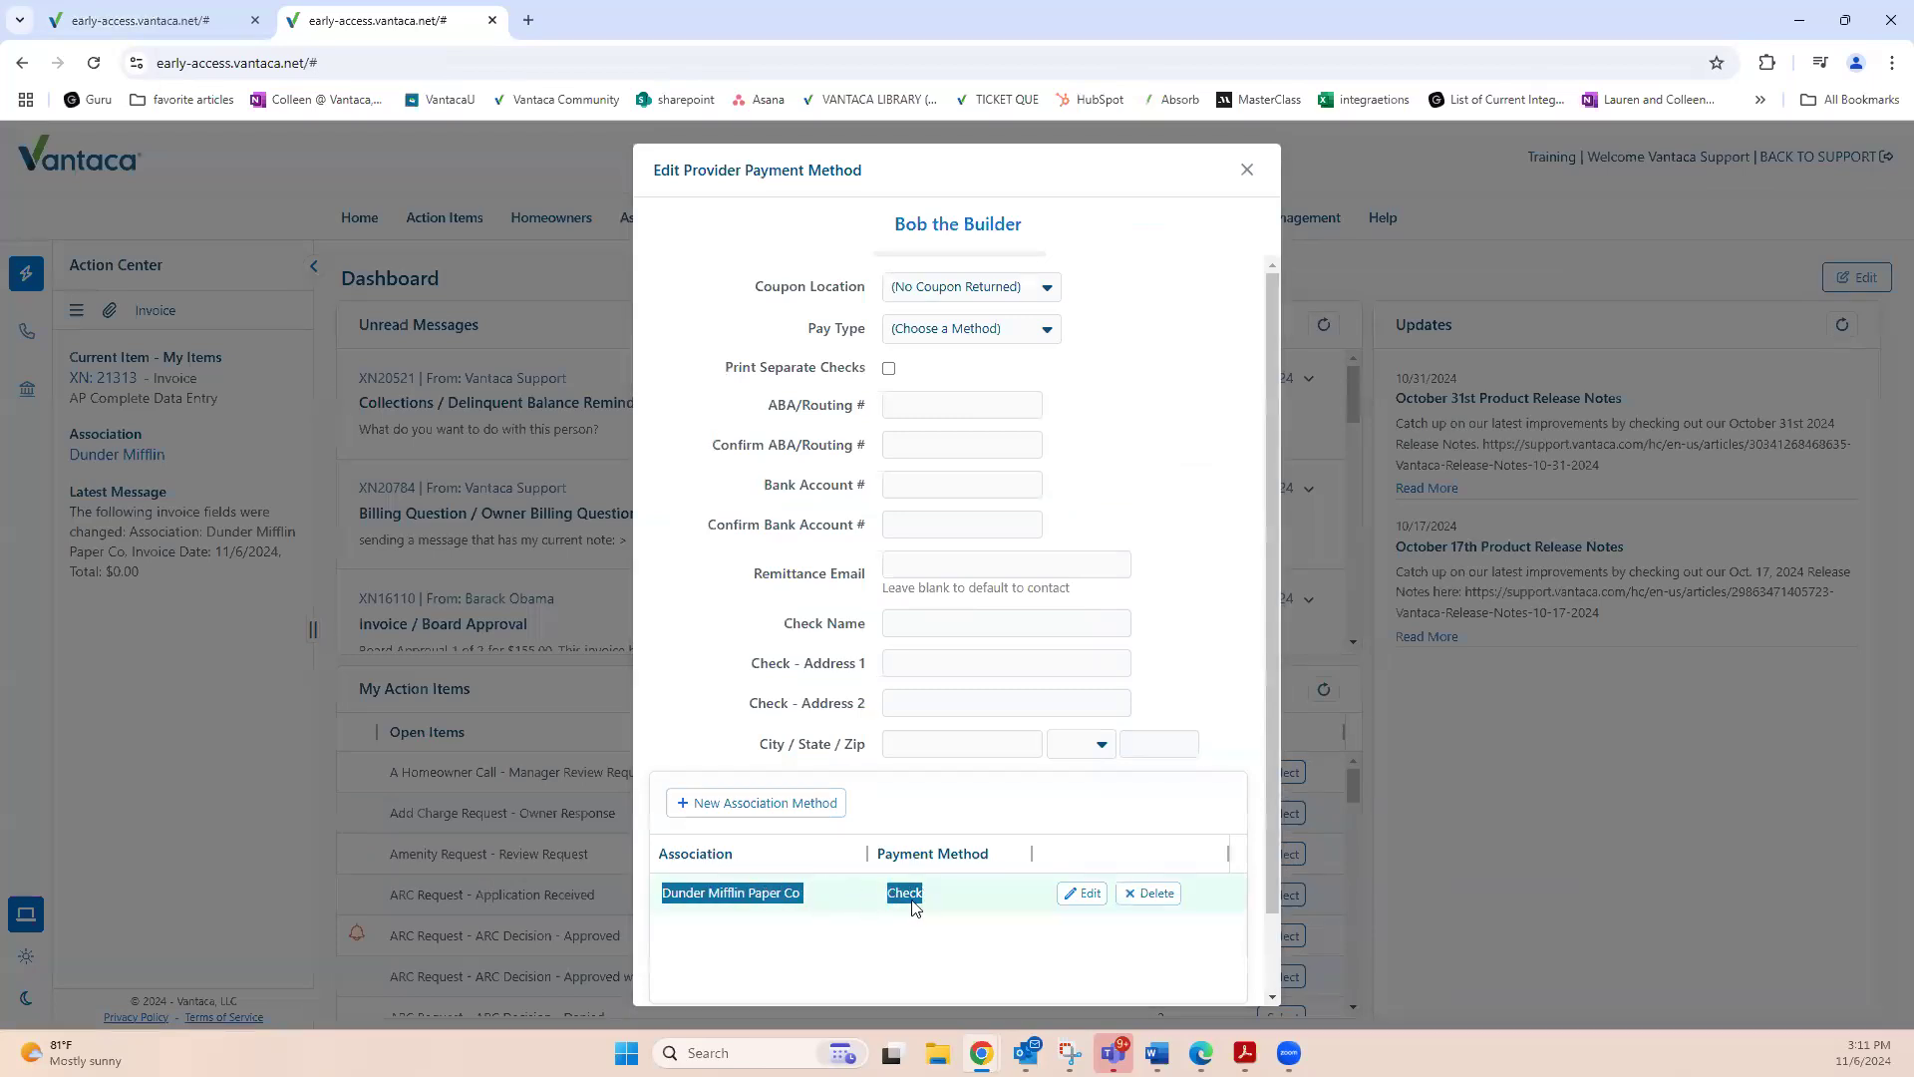
Return to the invoice and choose Check as its pay type.
left_click(145, 14)
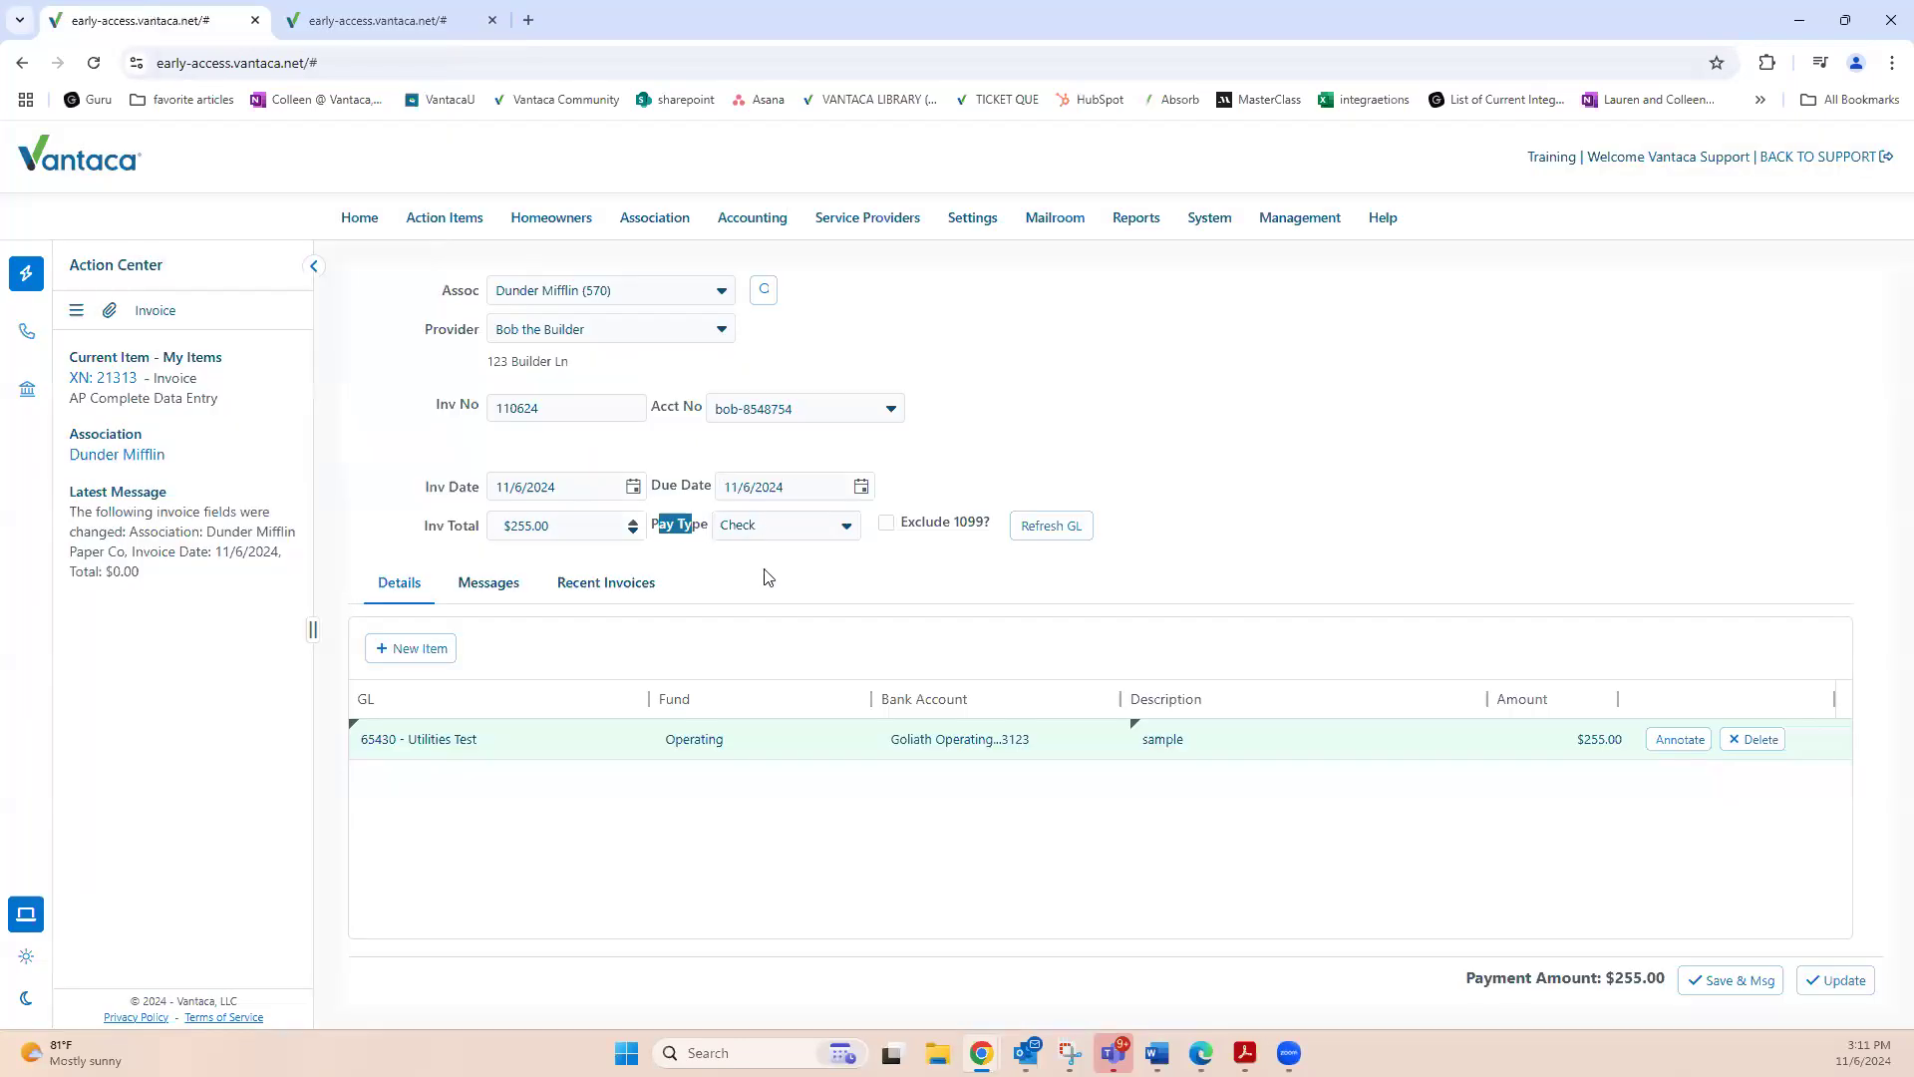
left_click(725, 559)
left_click(845, 526)
left_click(735, 525)
left_click(832, 529)
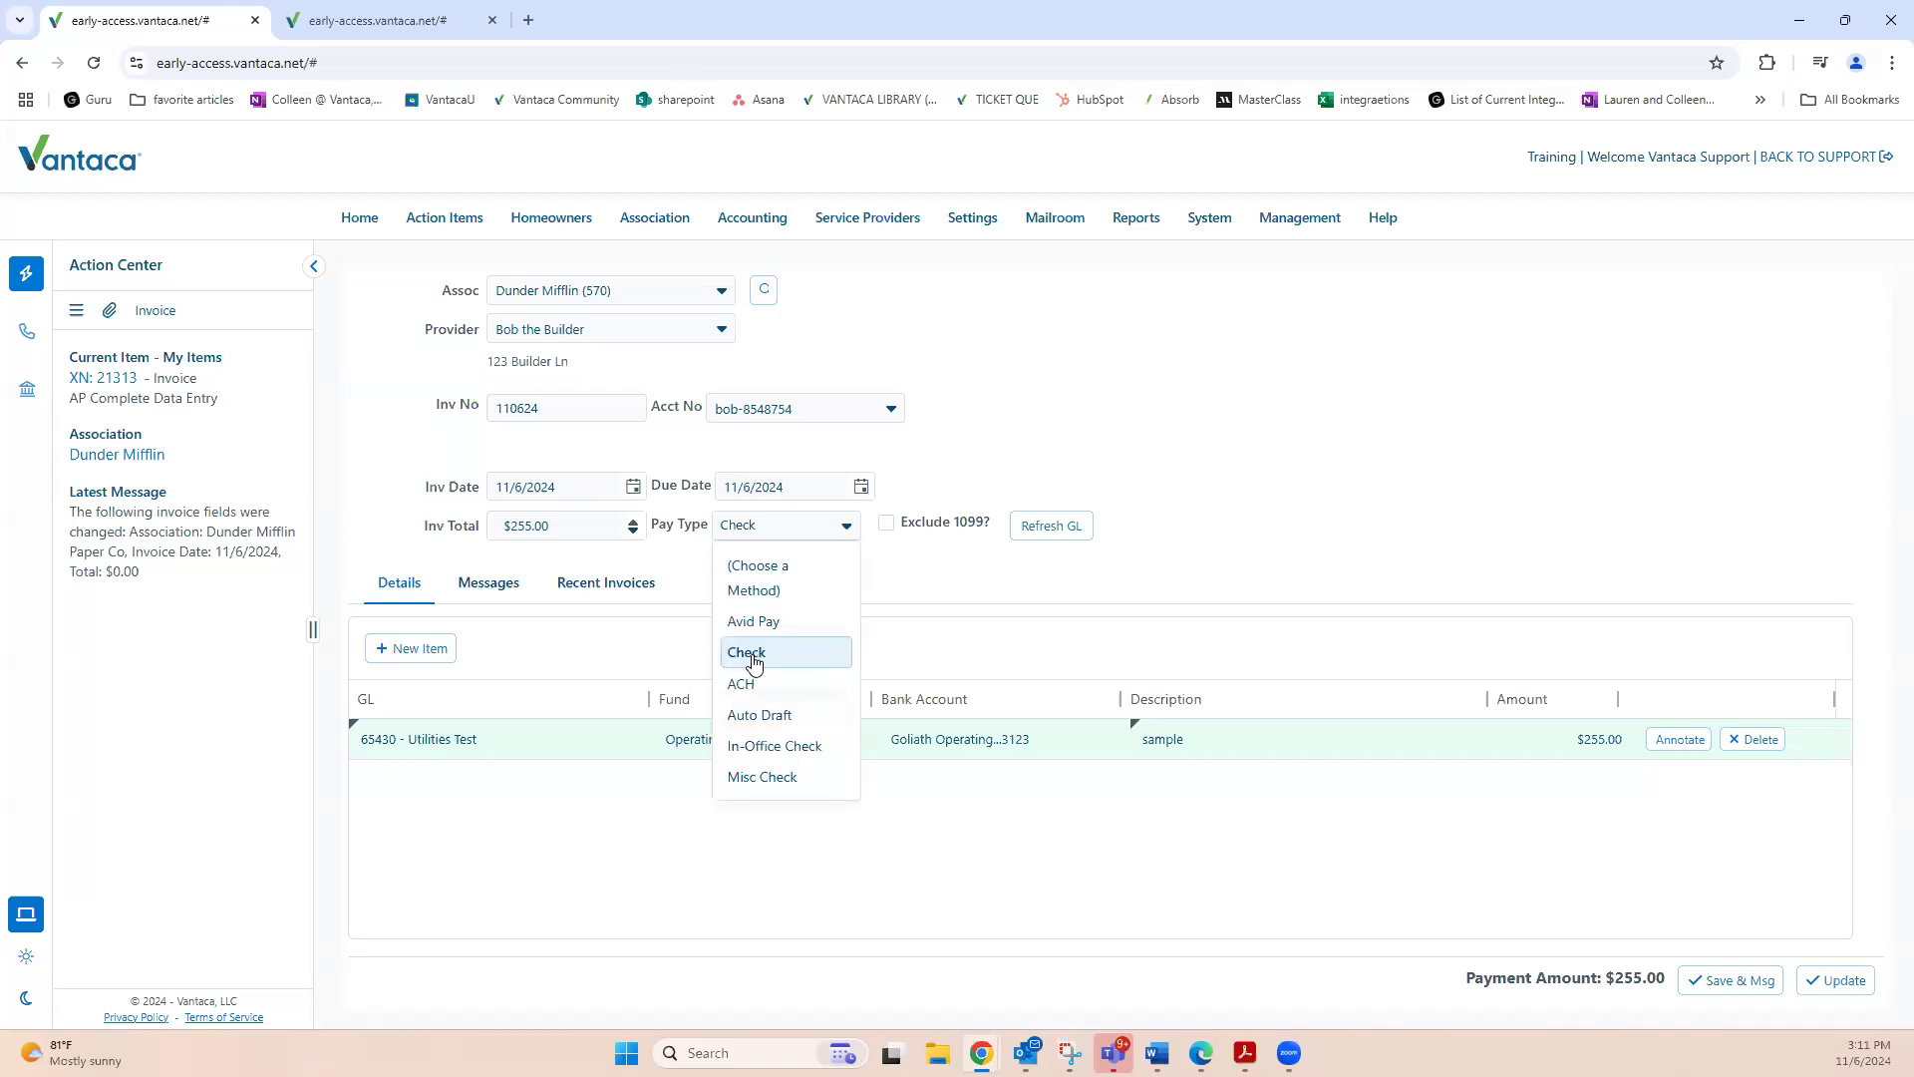
left_click(753, 662)
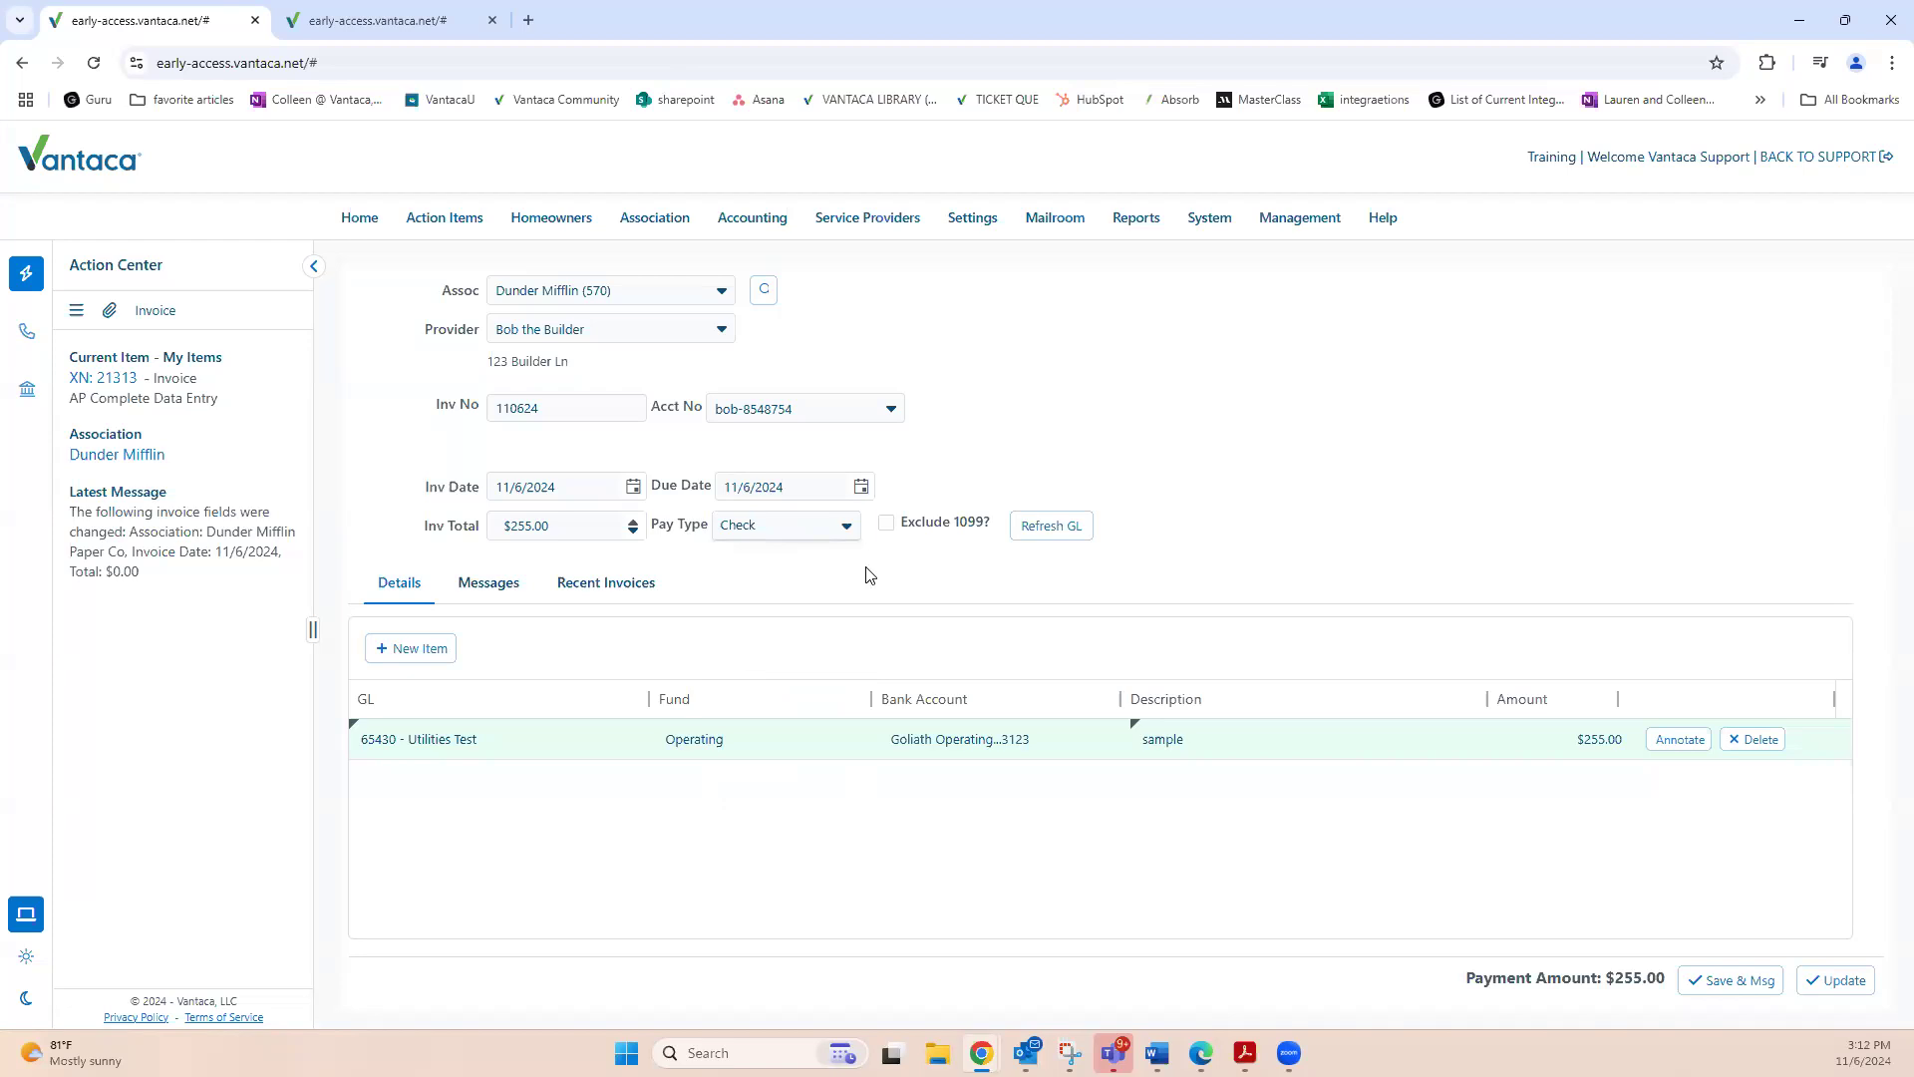
left_click(413, 660)
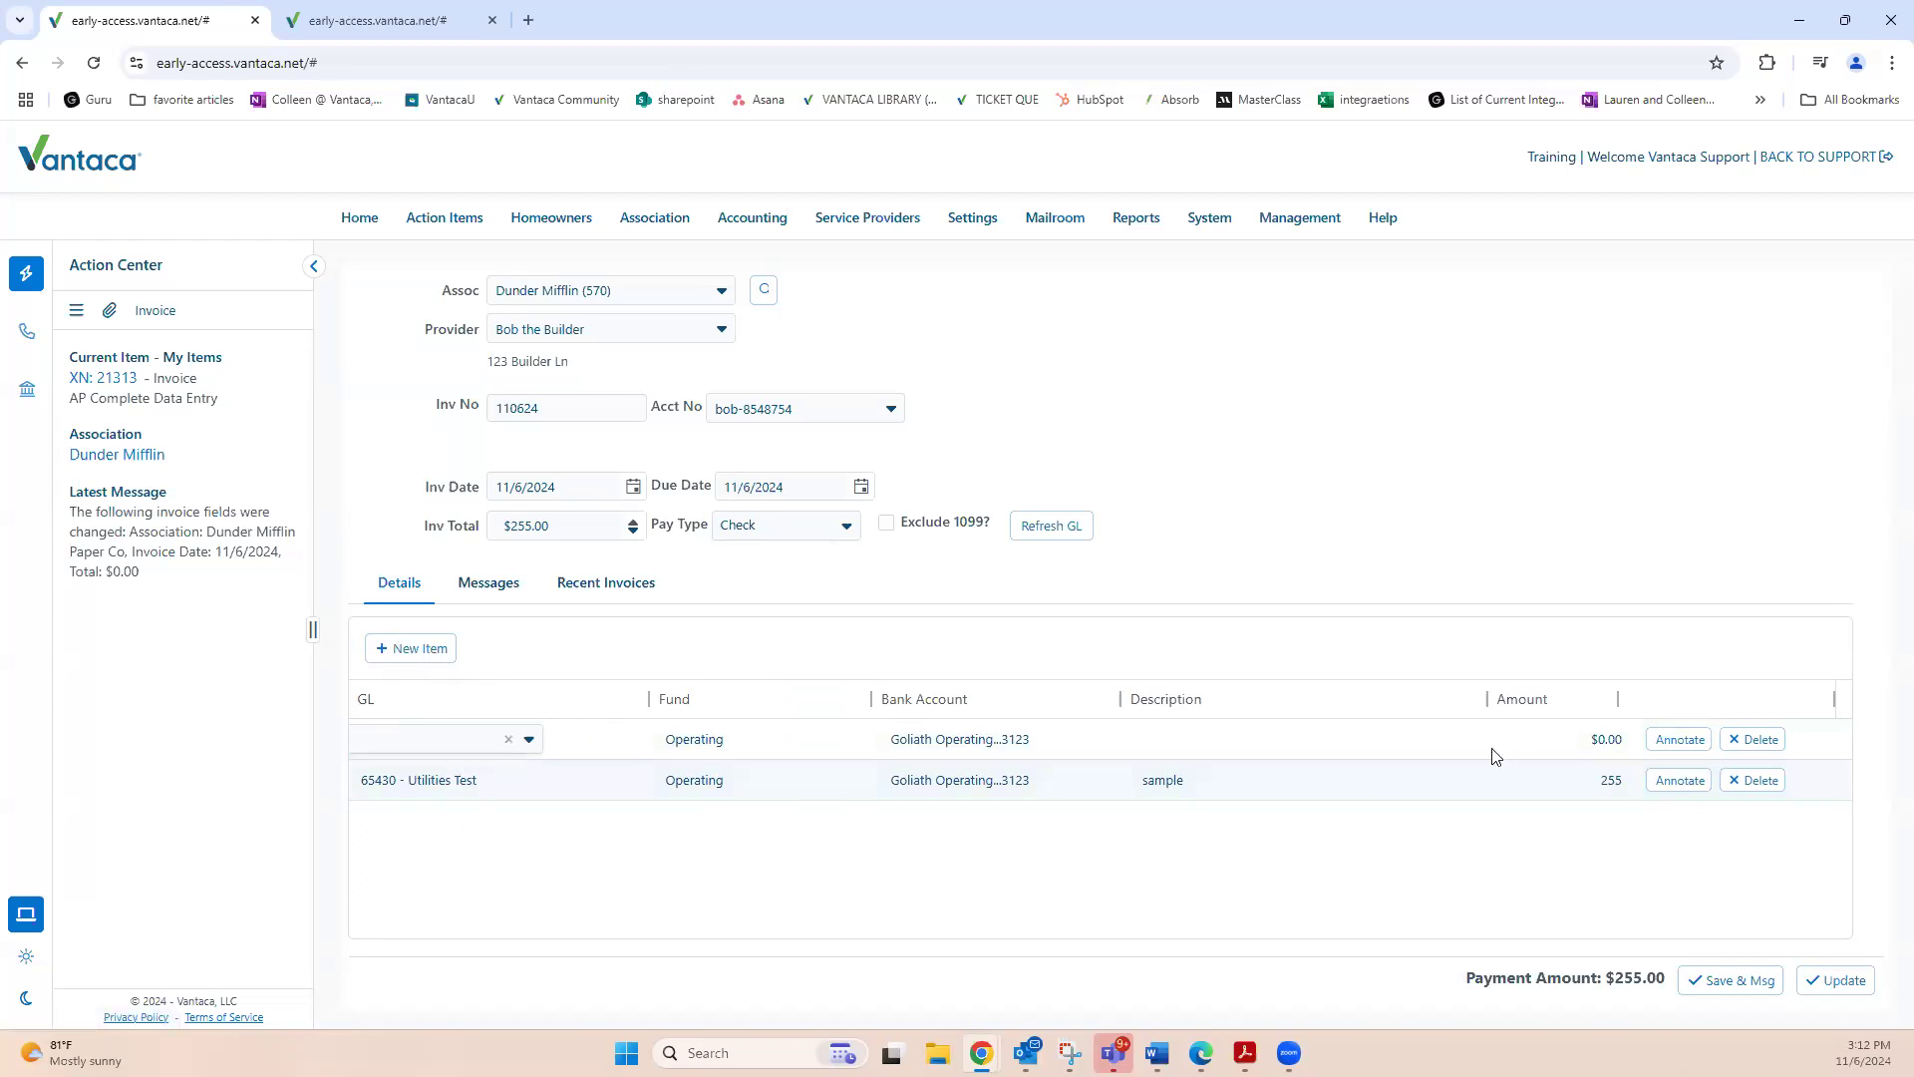
left_click(1598, 743)
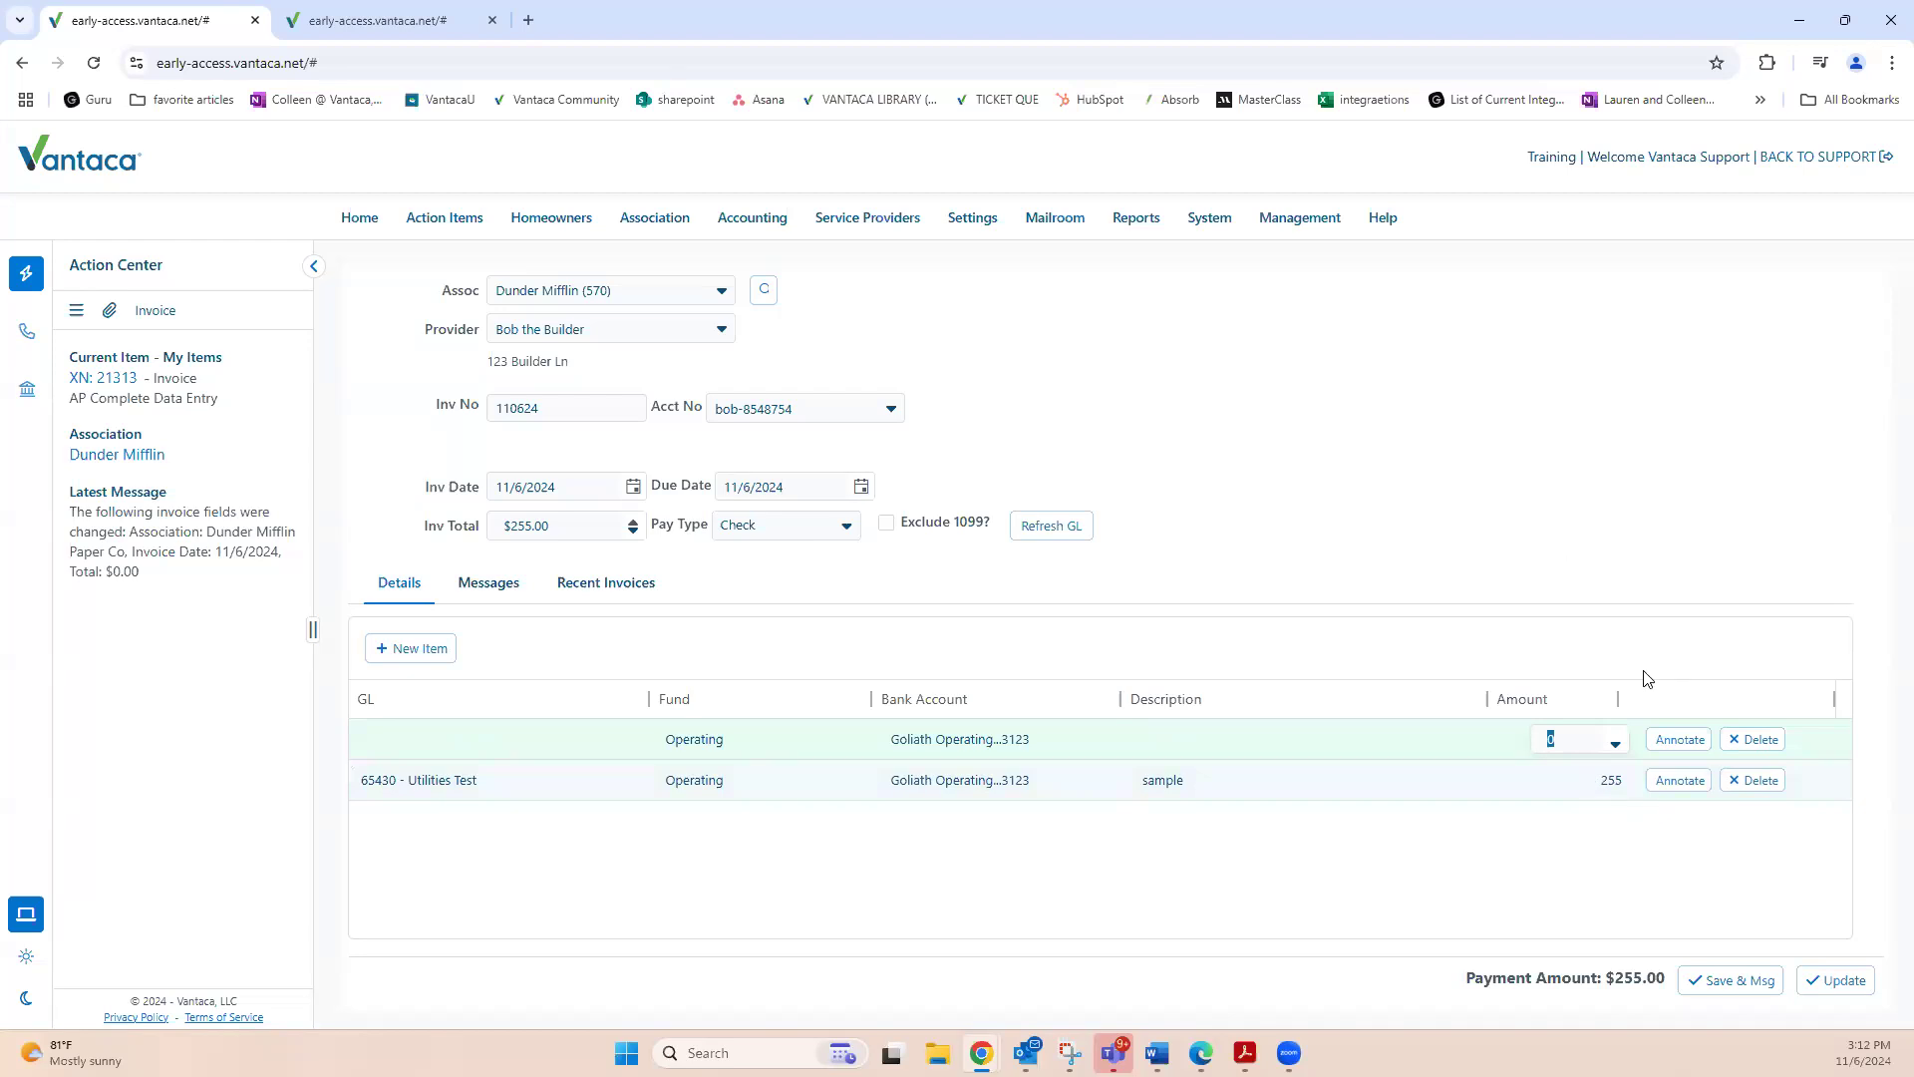
left_click(1758, 743)
left_click(1061, 201)
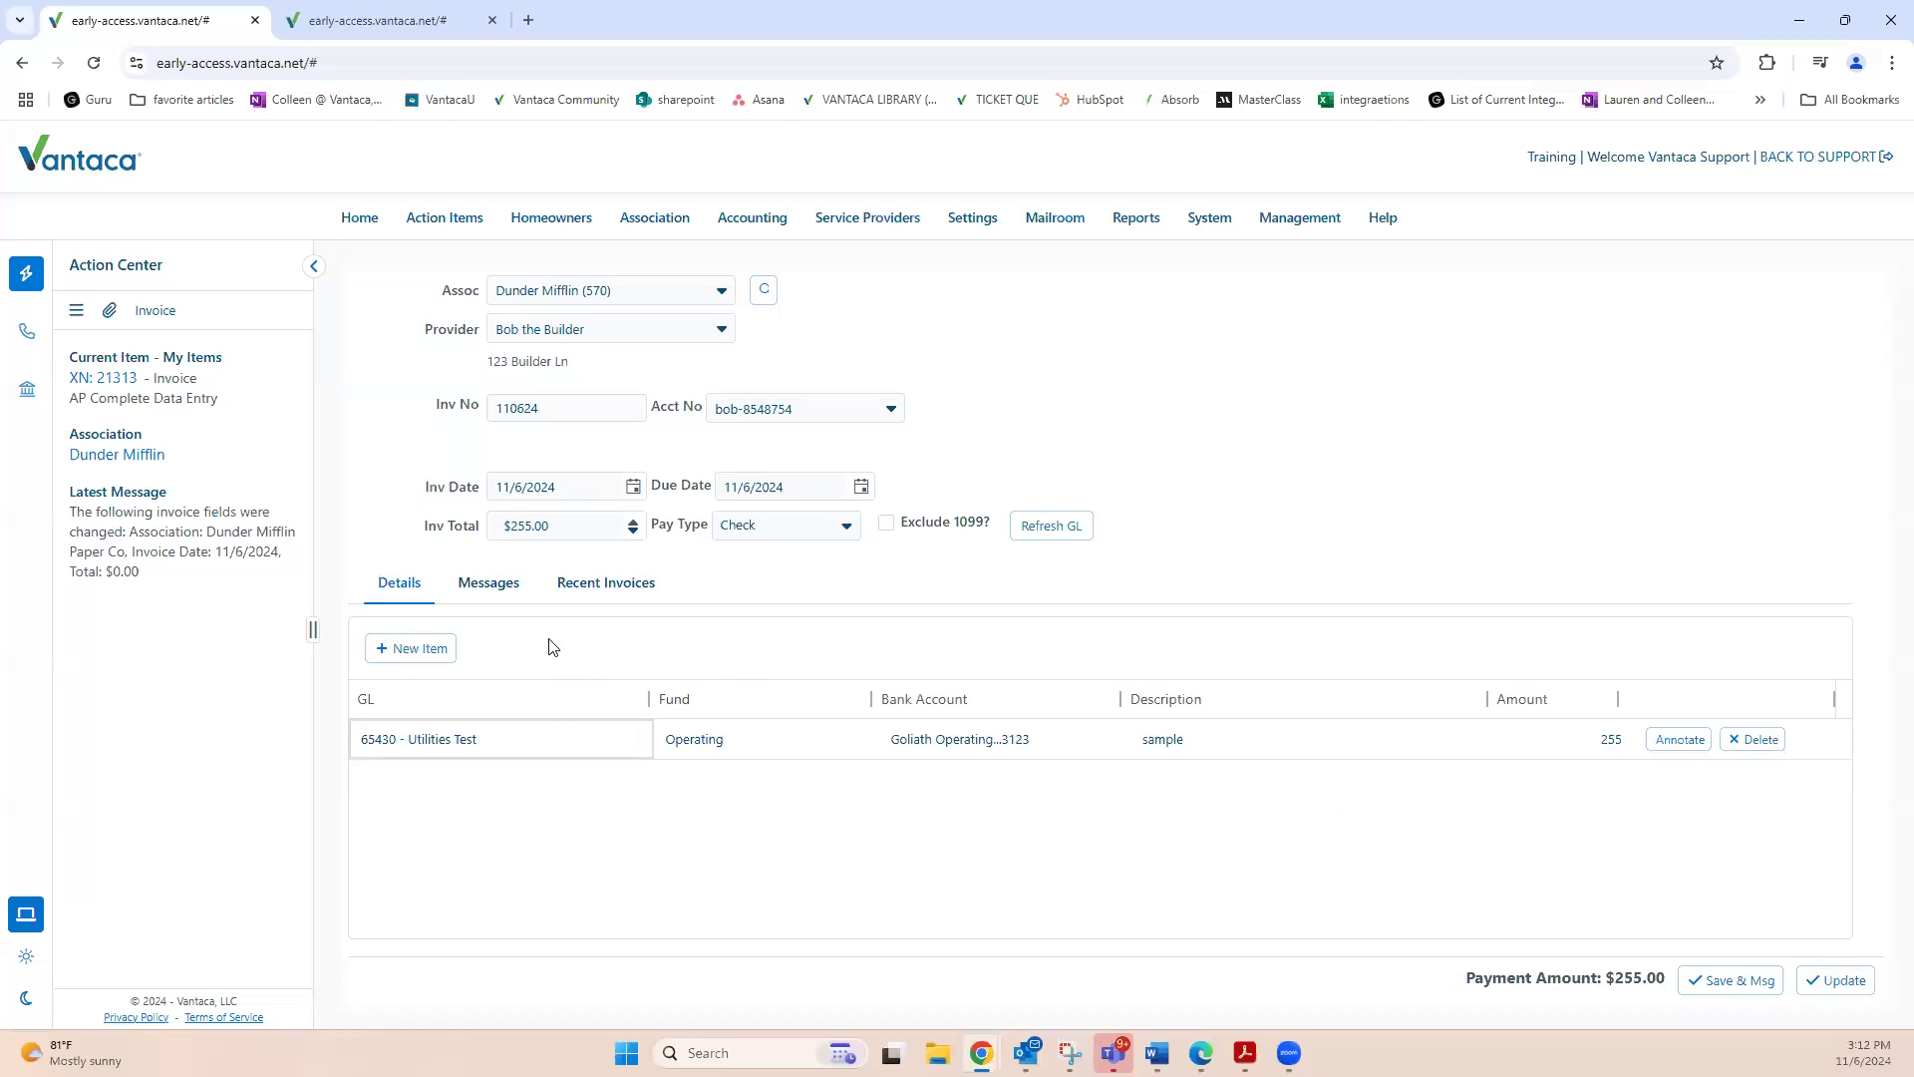
Review the invoice's messages and the provider's recent invoices, and update the action item to complete data entry.
left_click(482, 589)
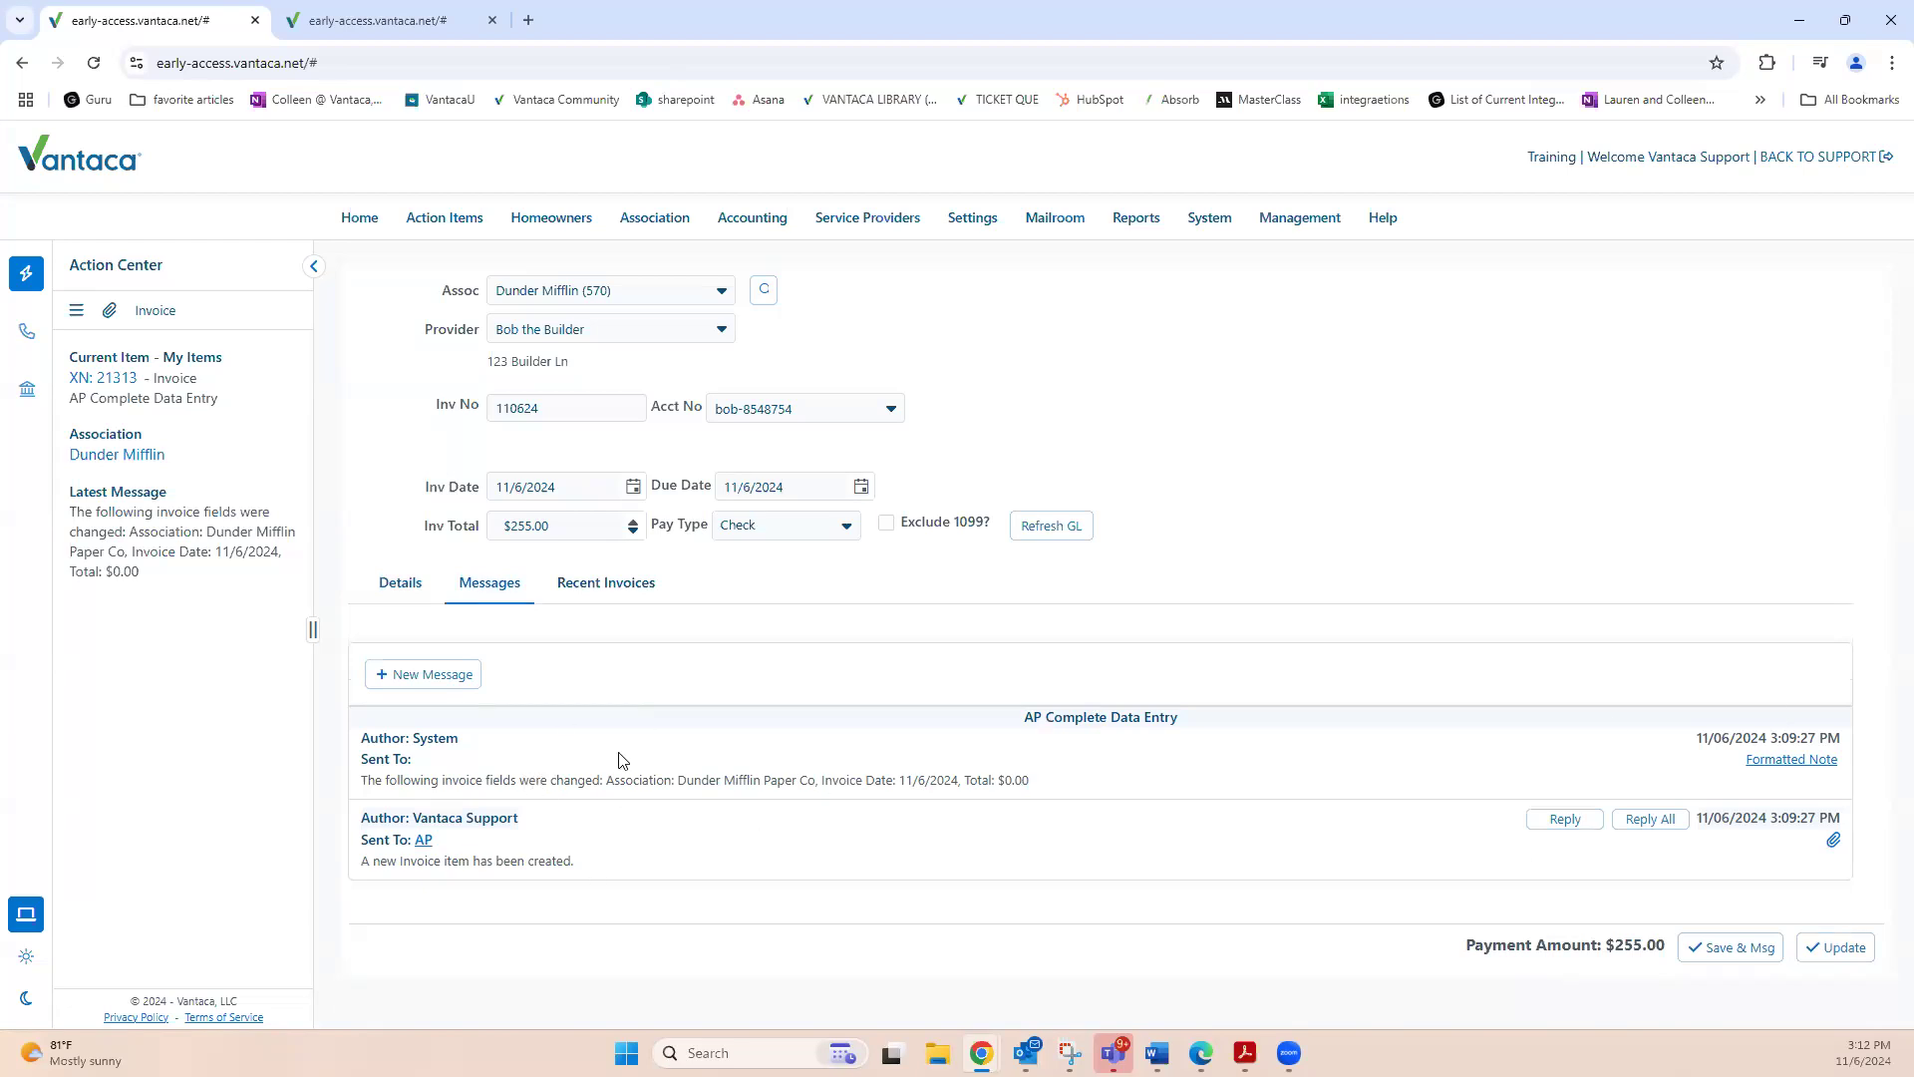
left_click(603, 593)
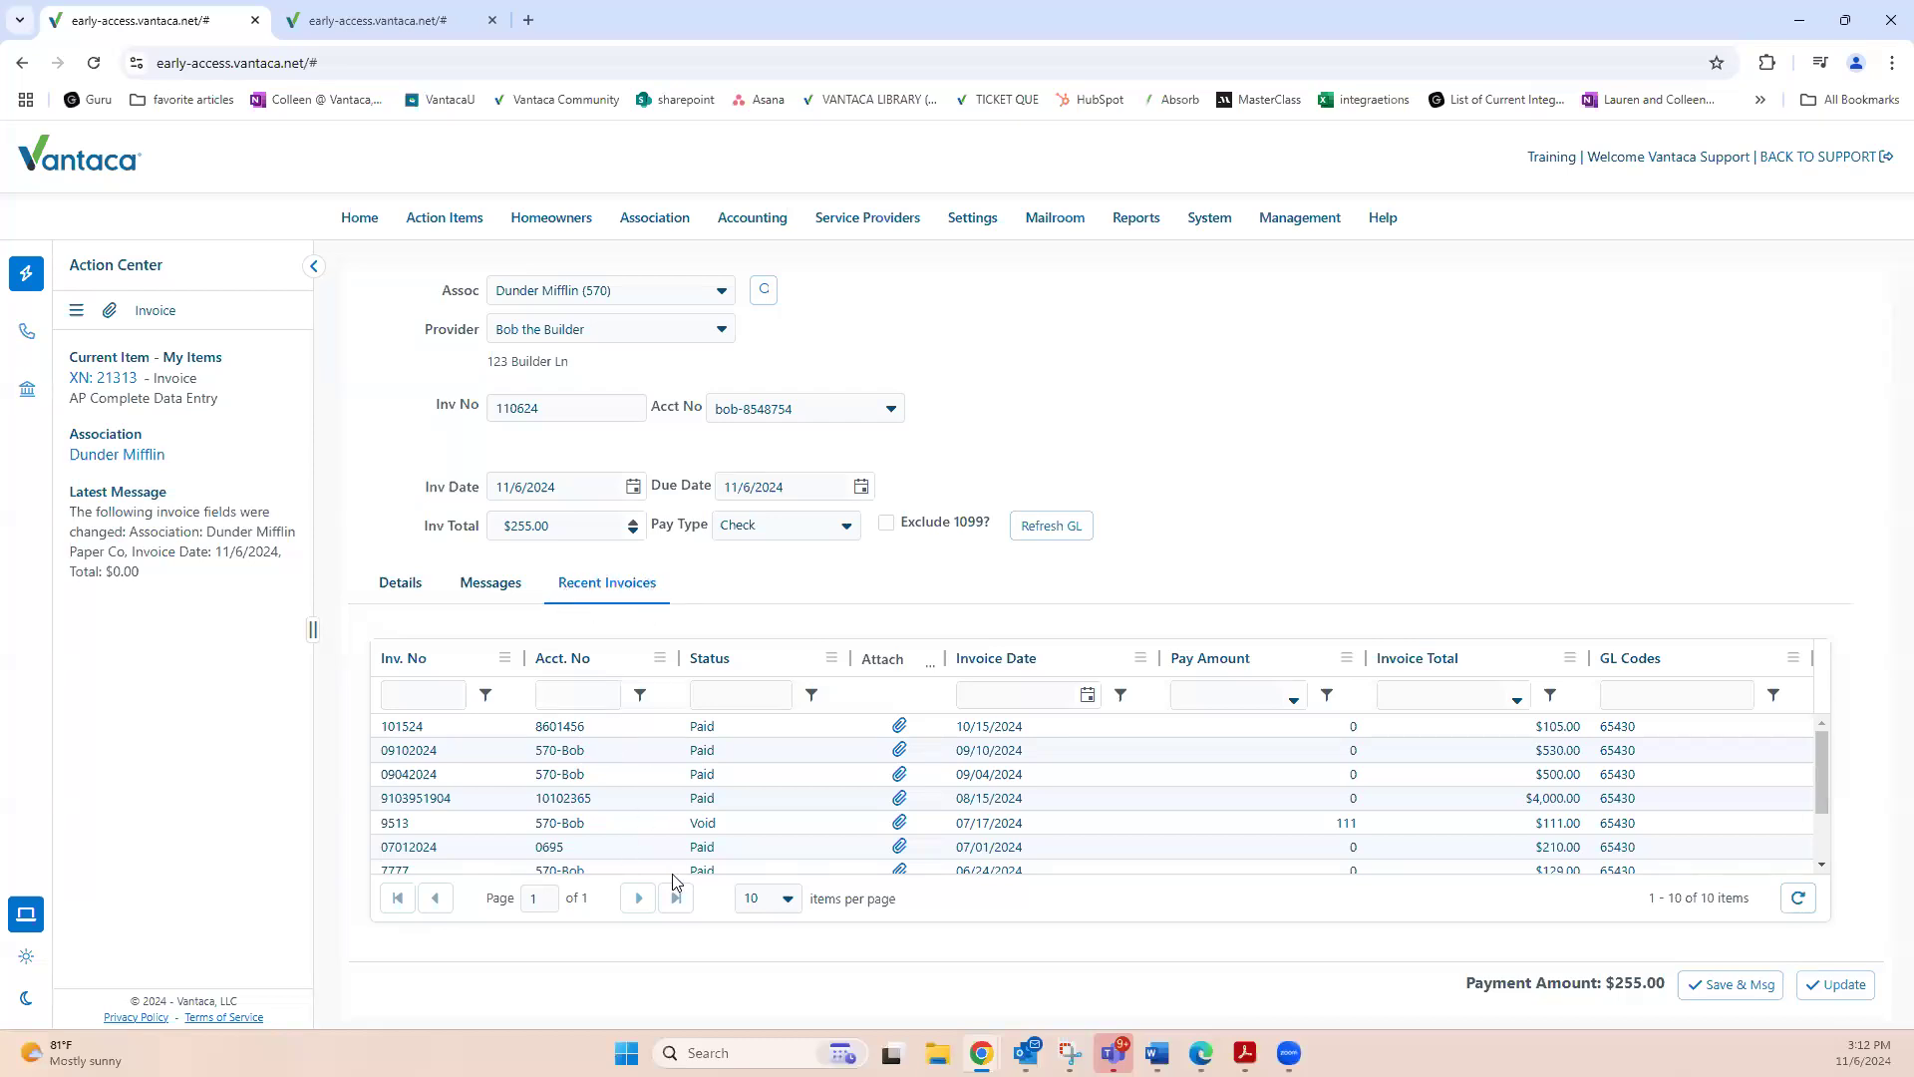
left_click(417, 589)
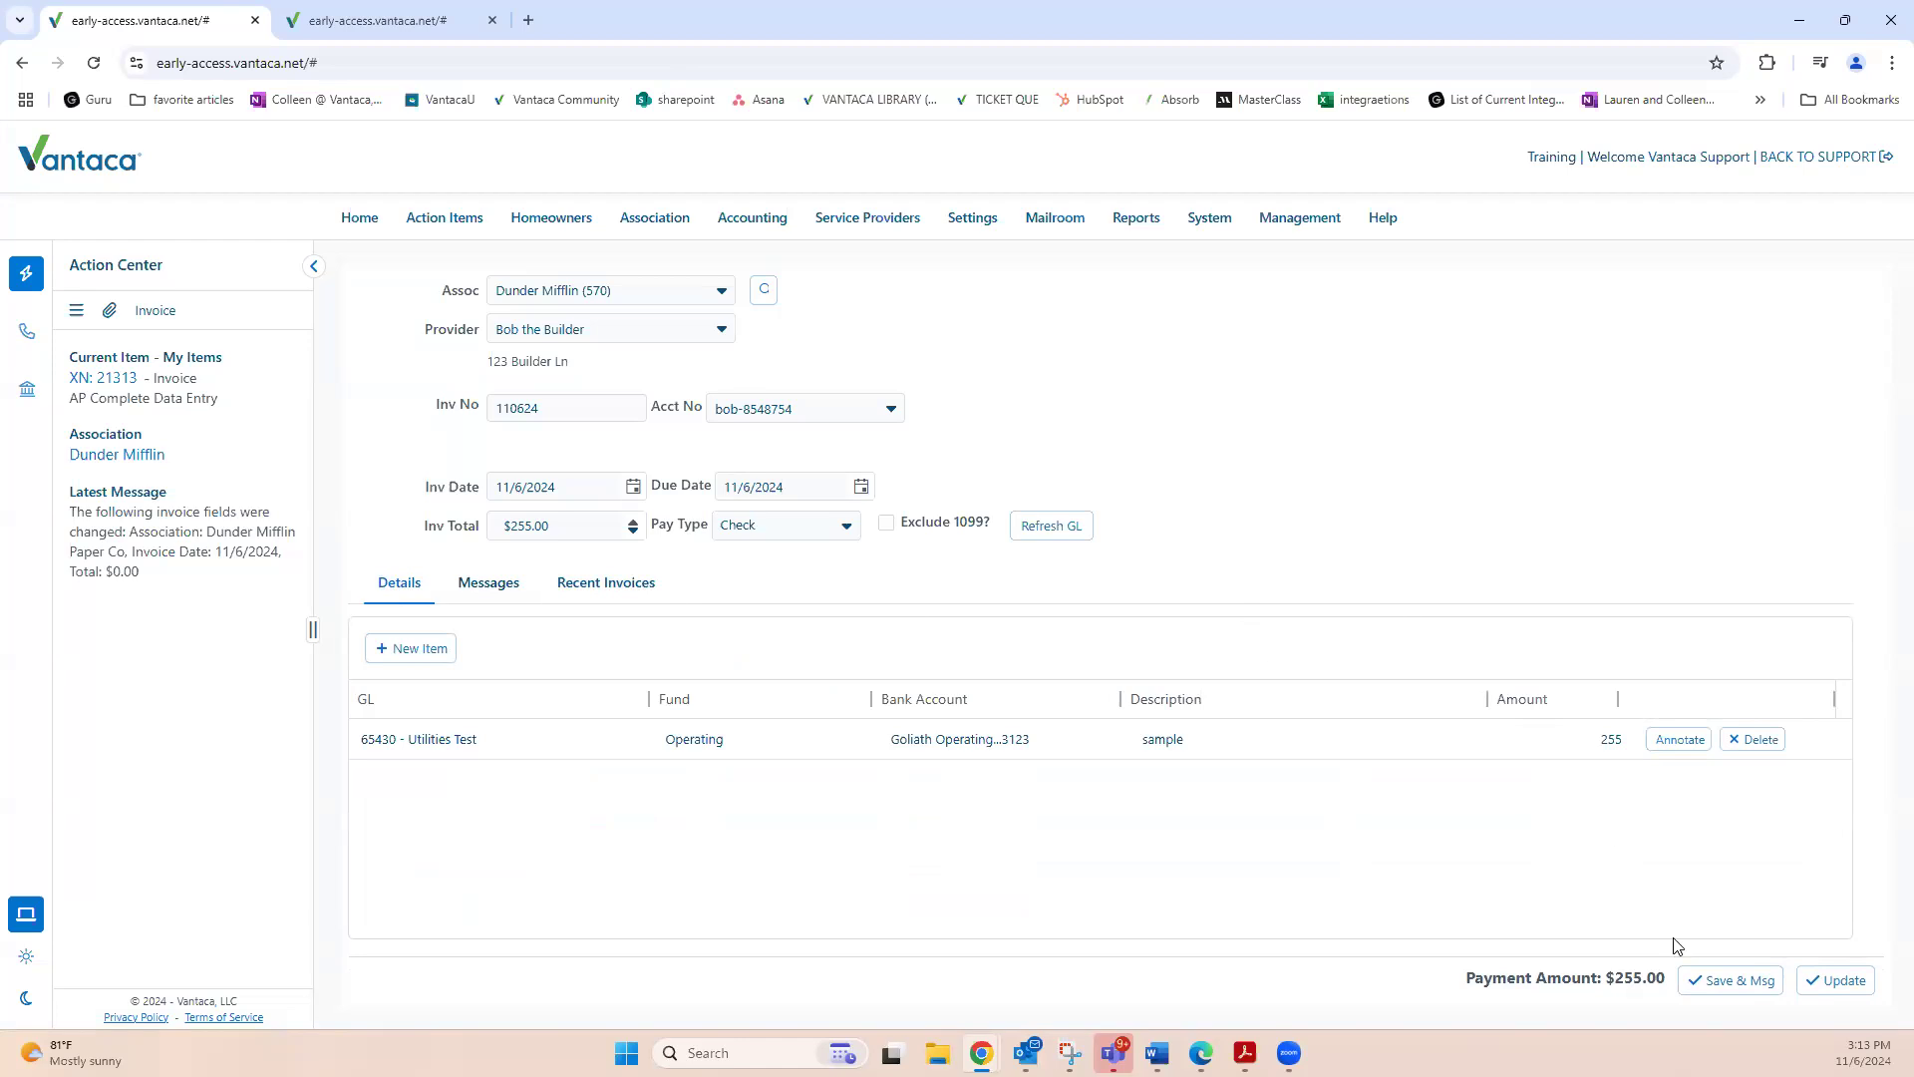
left_click(1850, 978)
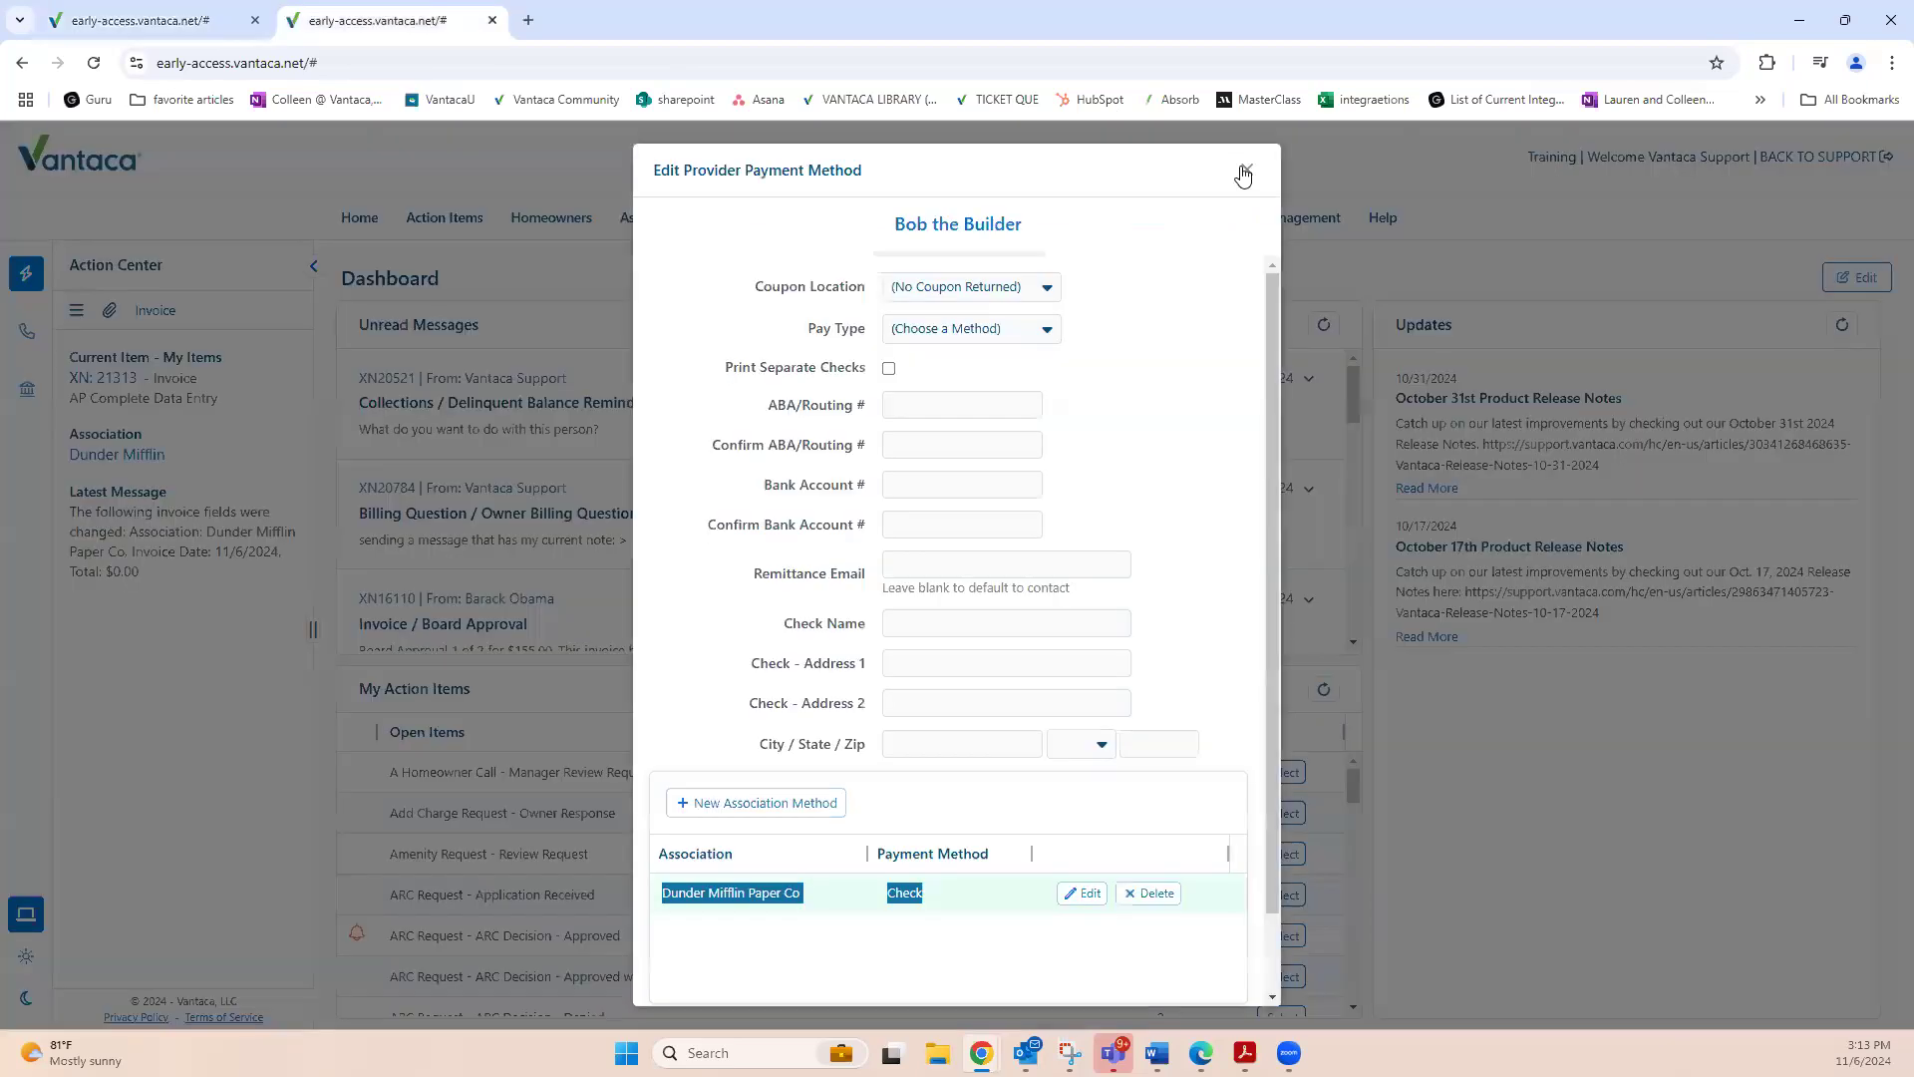
Close the provider payment method, filter the action types by "invo" and expand the Invoice type's list of steps.
left_click(1246, 172)
mouse_move(972, 225)
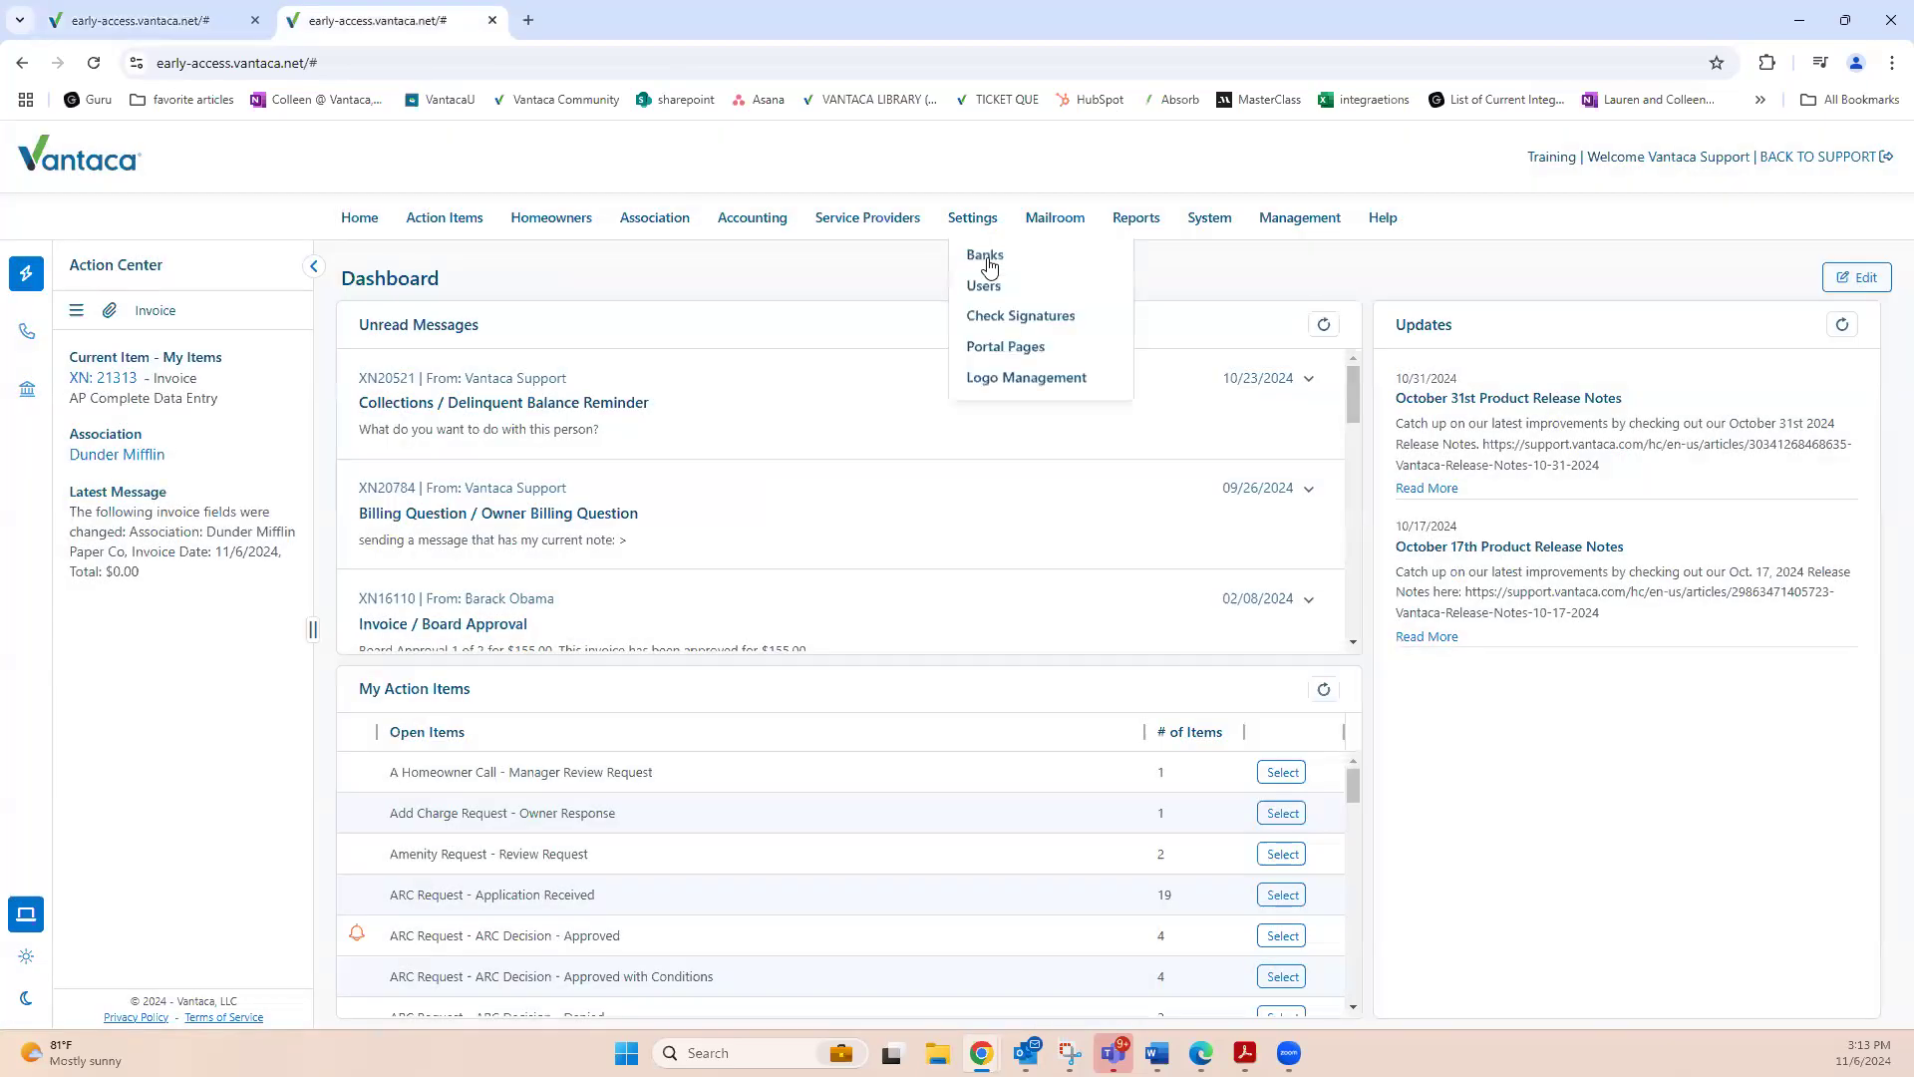
left_click(987, 261)
left_click(785, 427)
type("invo")
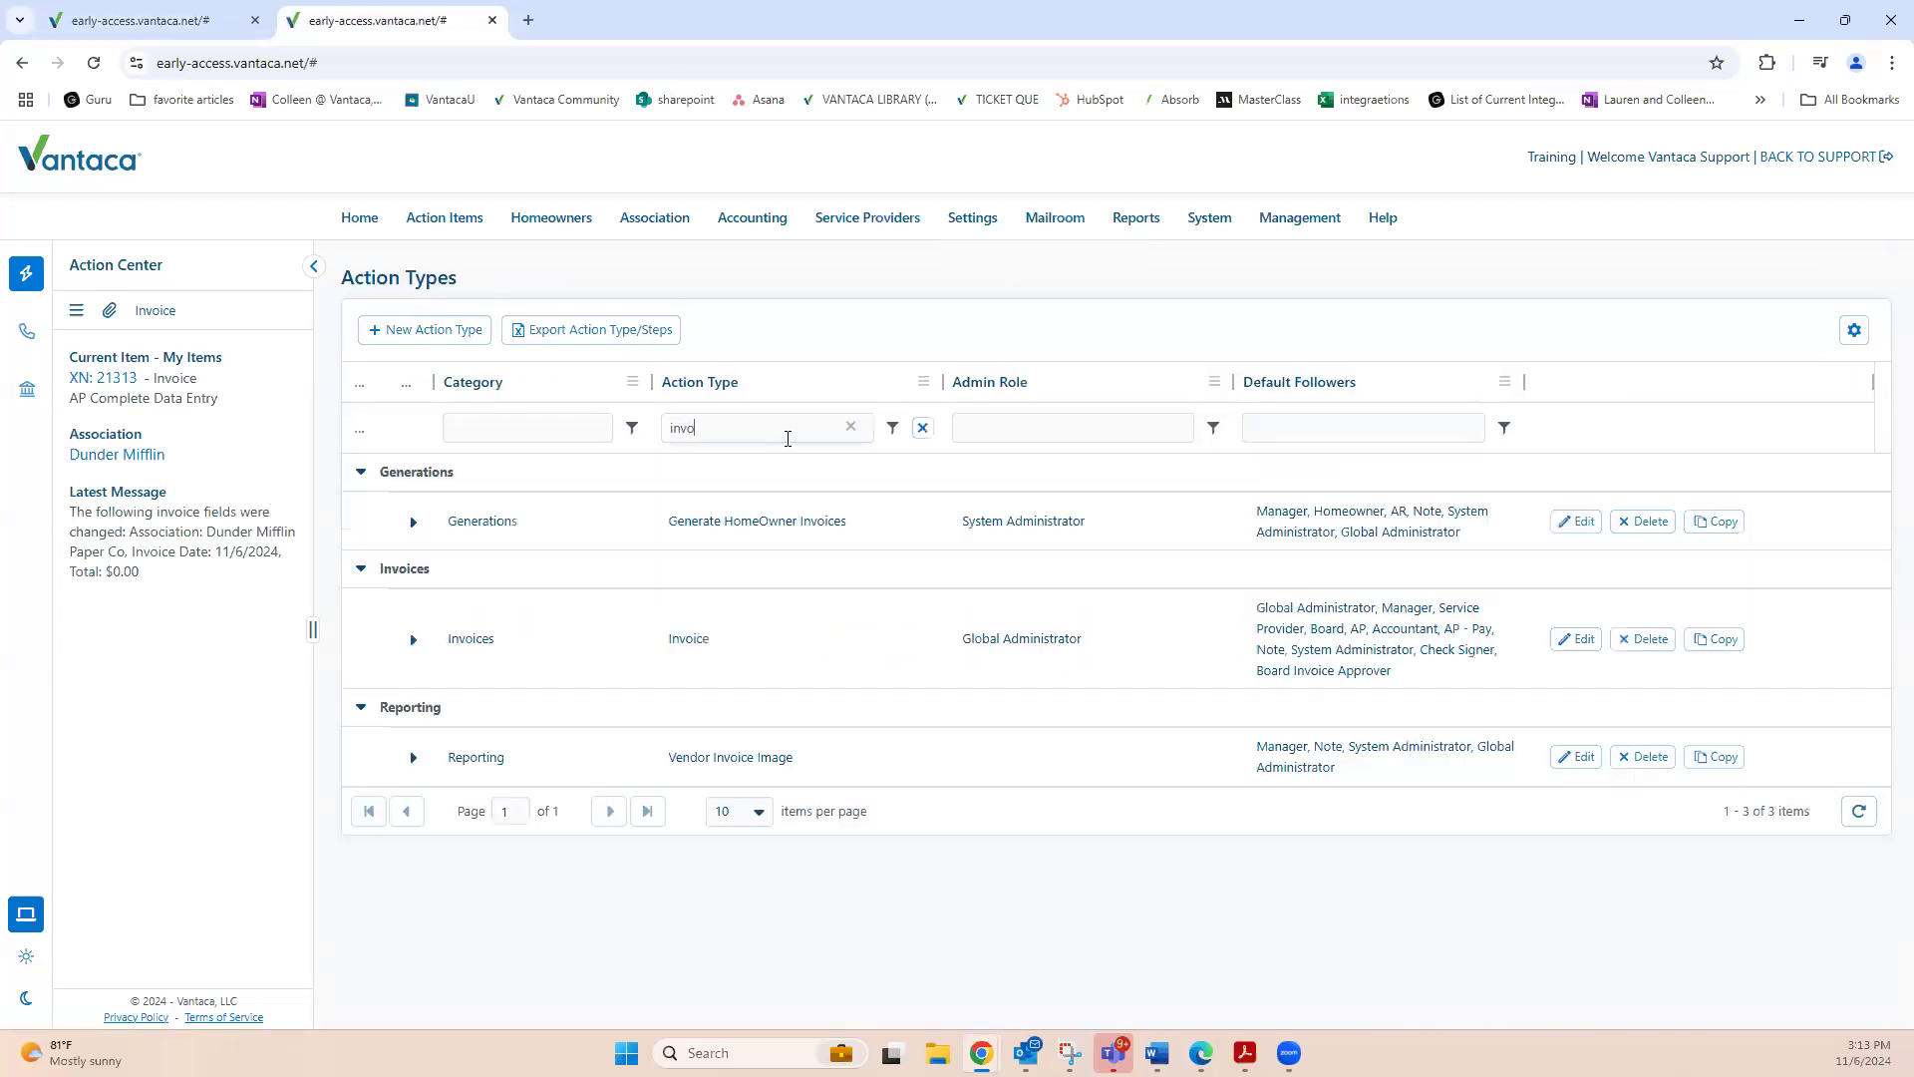
left_click(408, 643)
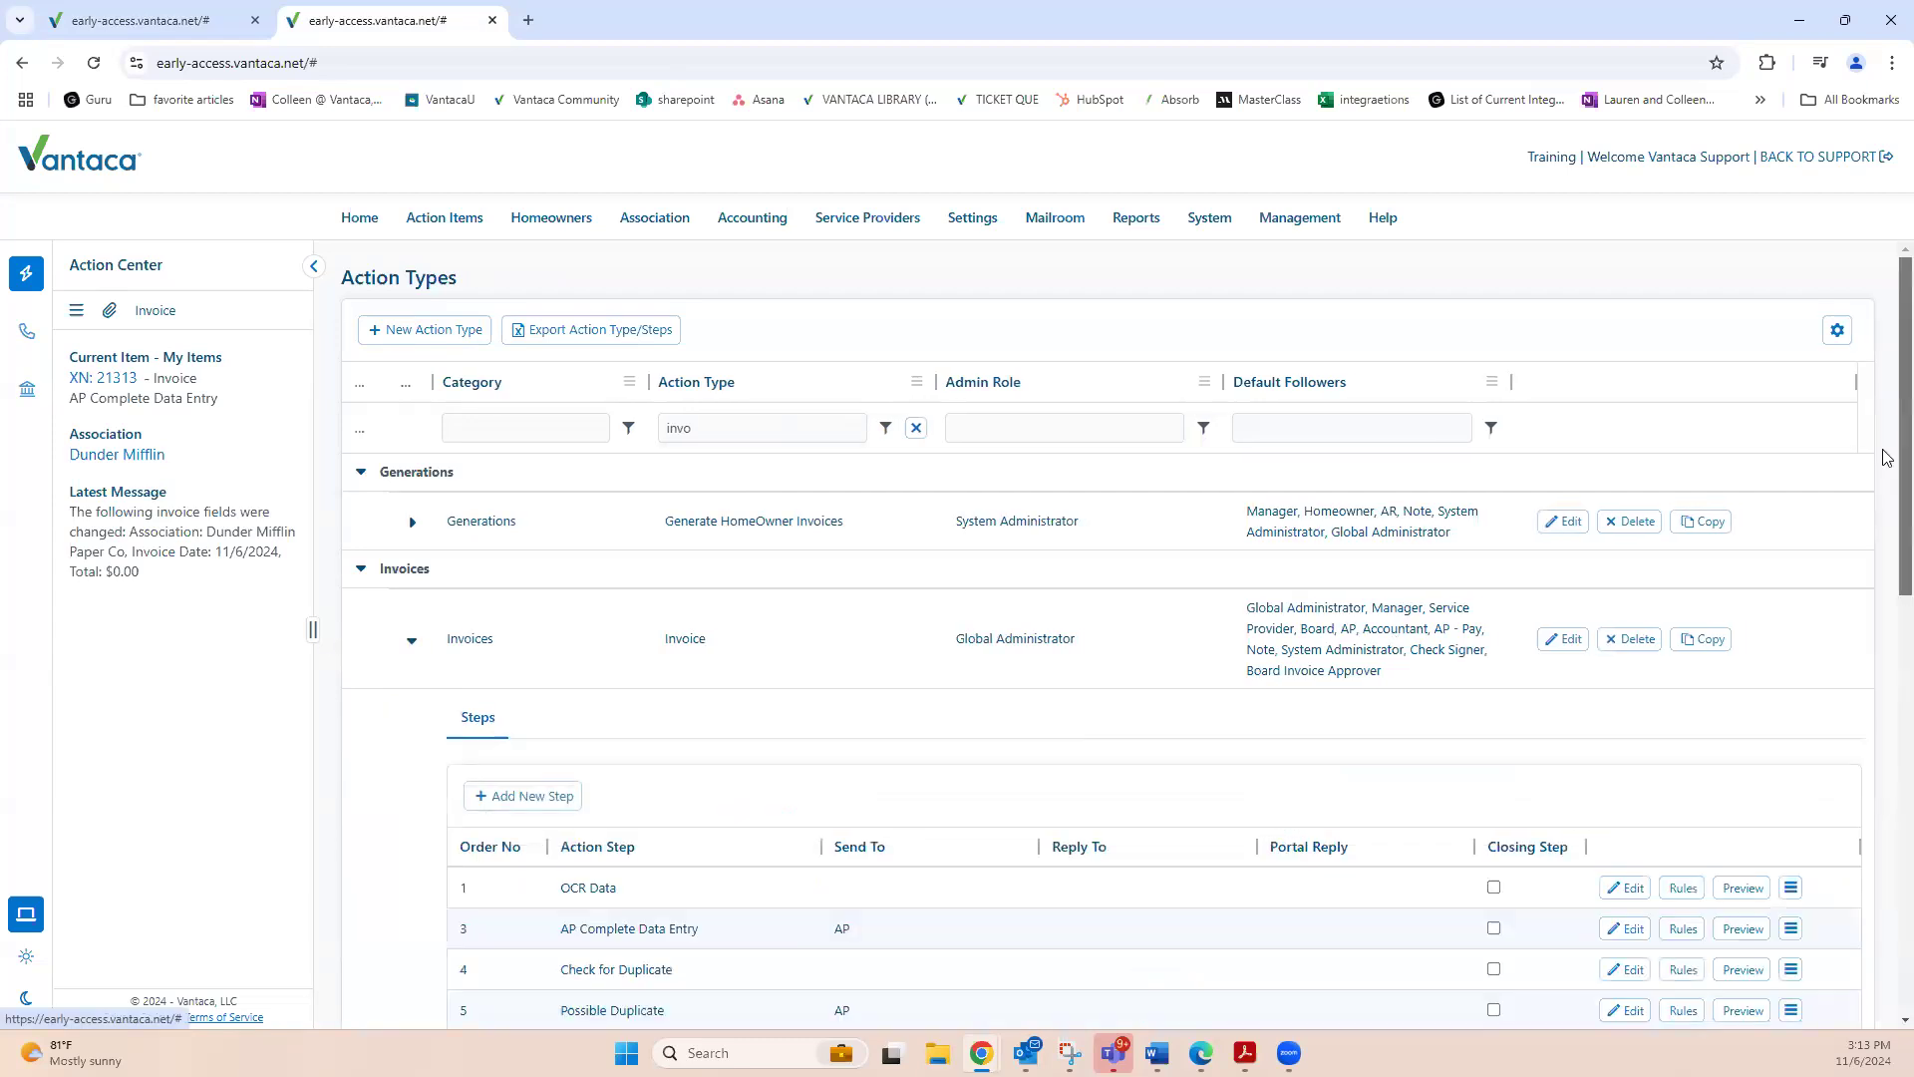
scroll(1884, 518, "down", 4)
scroll(1887, 623, "down", 1)
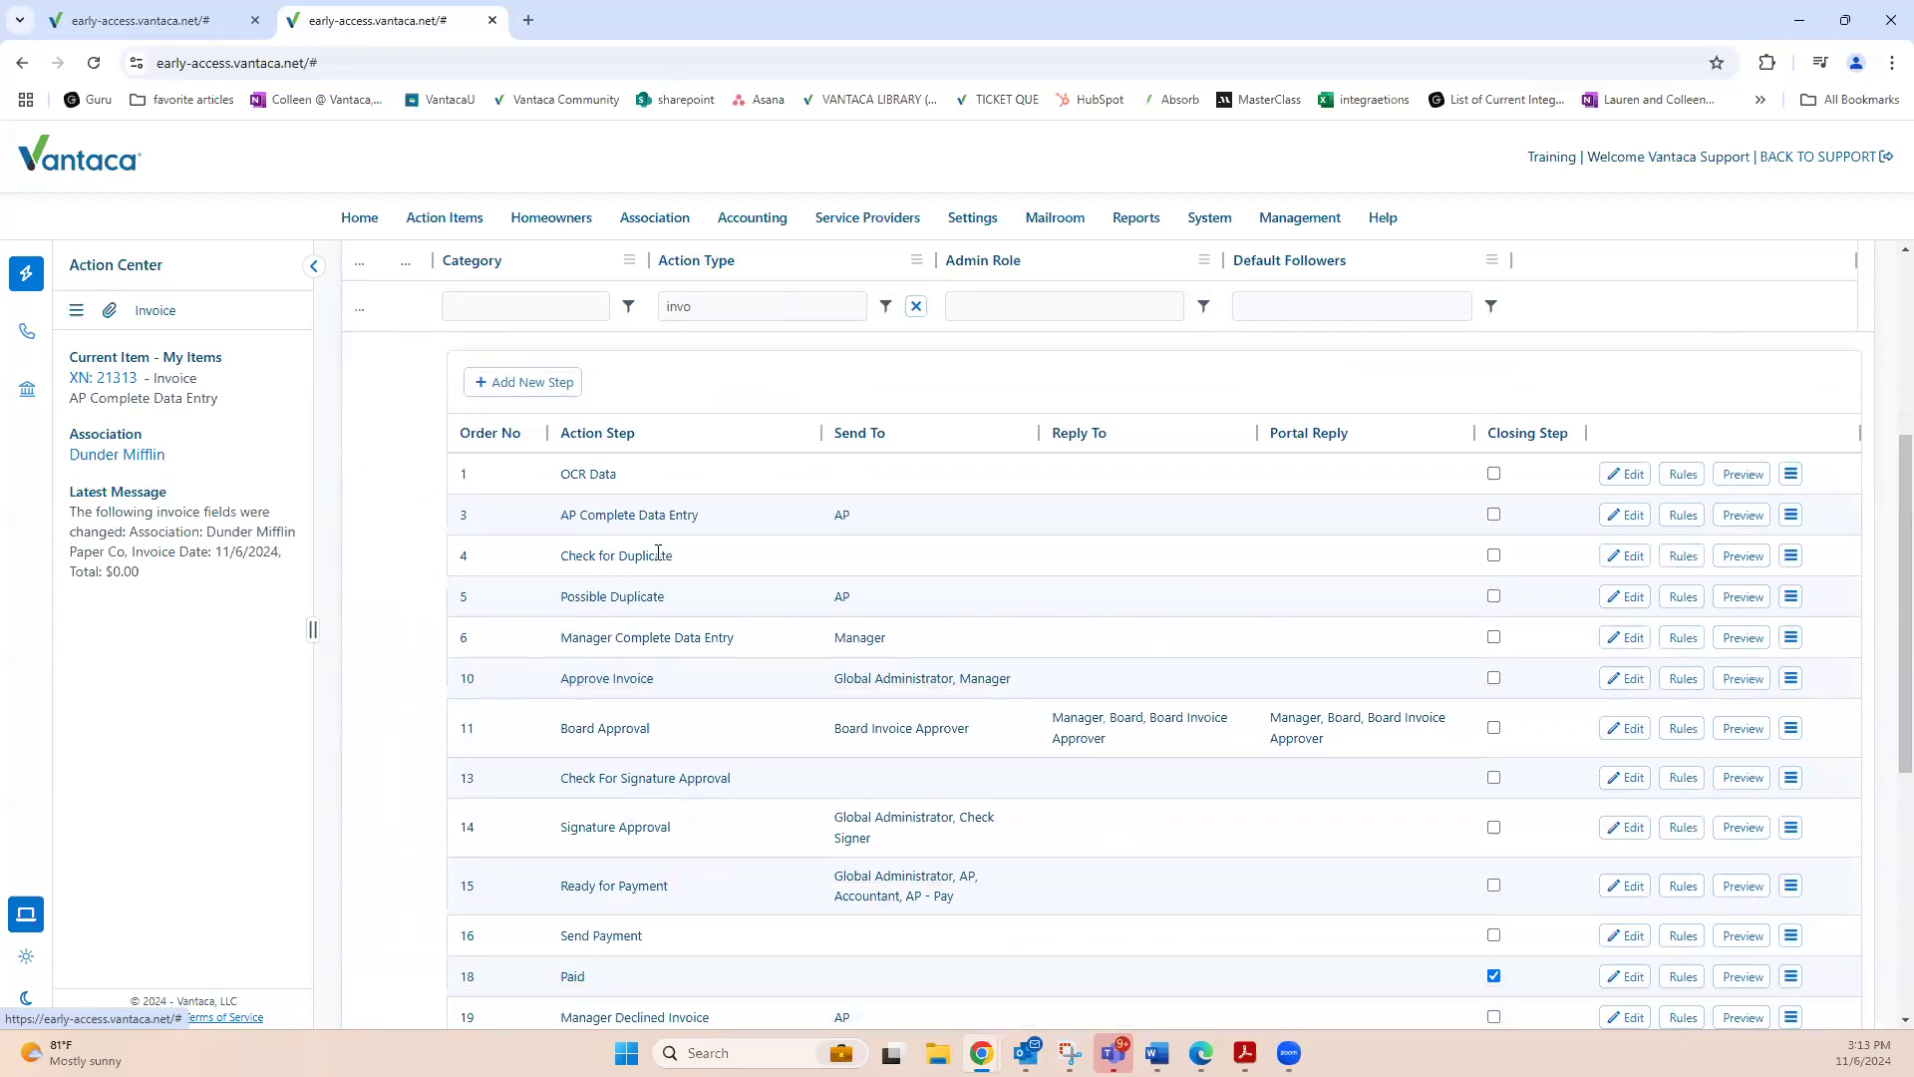
Examine the Check for Duplicate and Possible Duplicate steps, including which role a possible duplicate is sent to.
left_click_drag(560, 556, 710, 568)
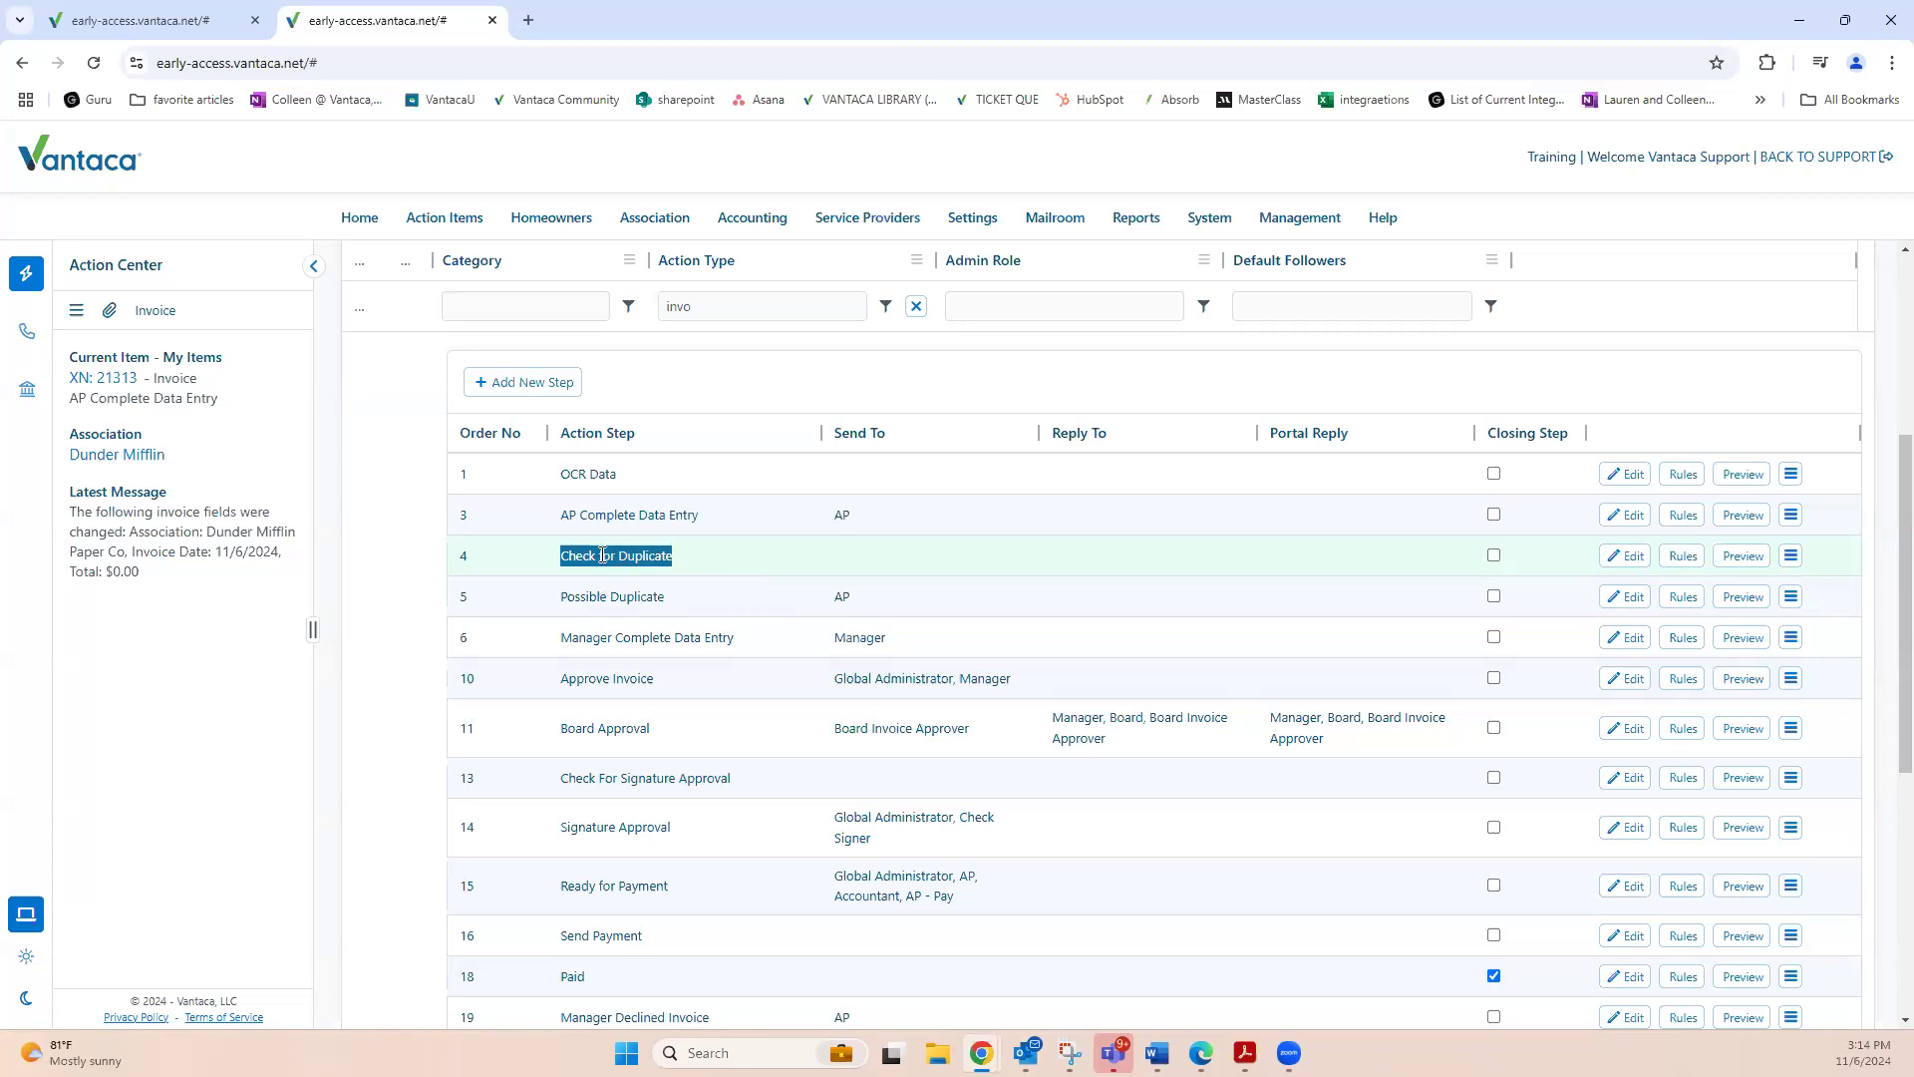
left_click(653, 610)
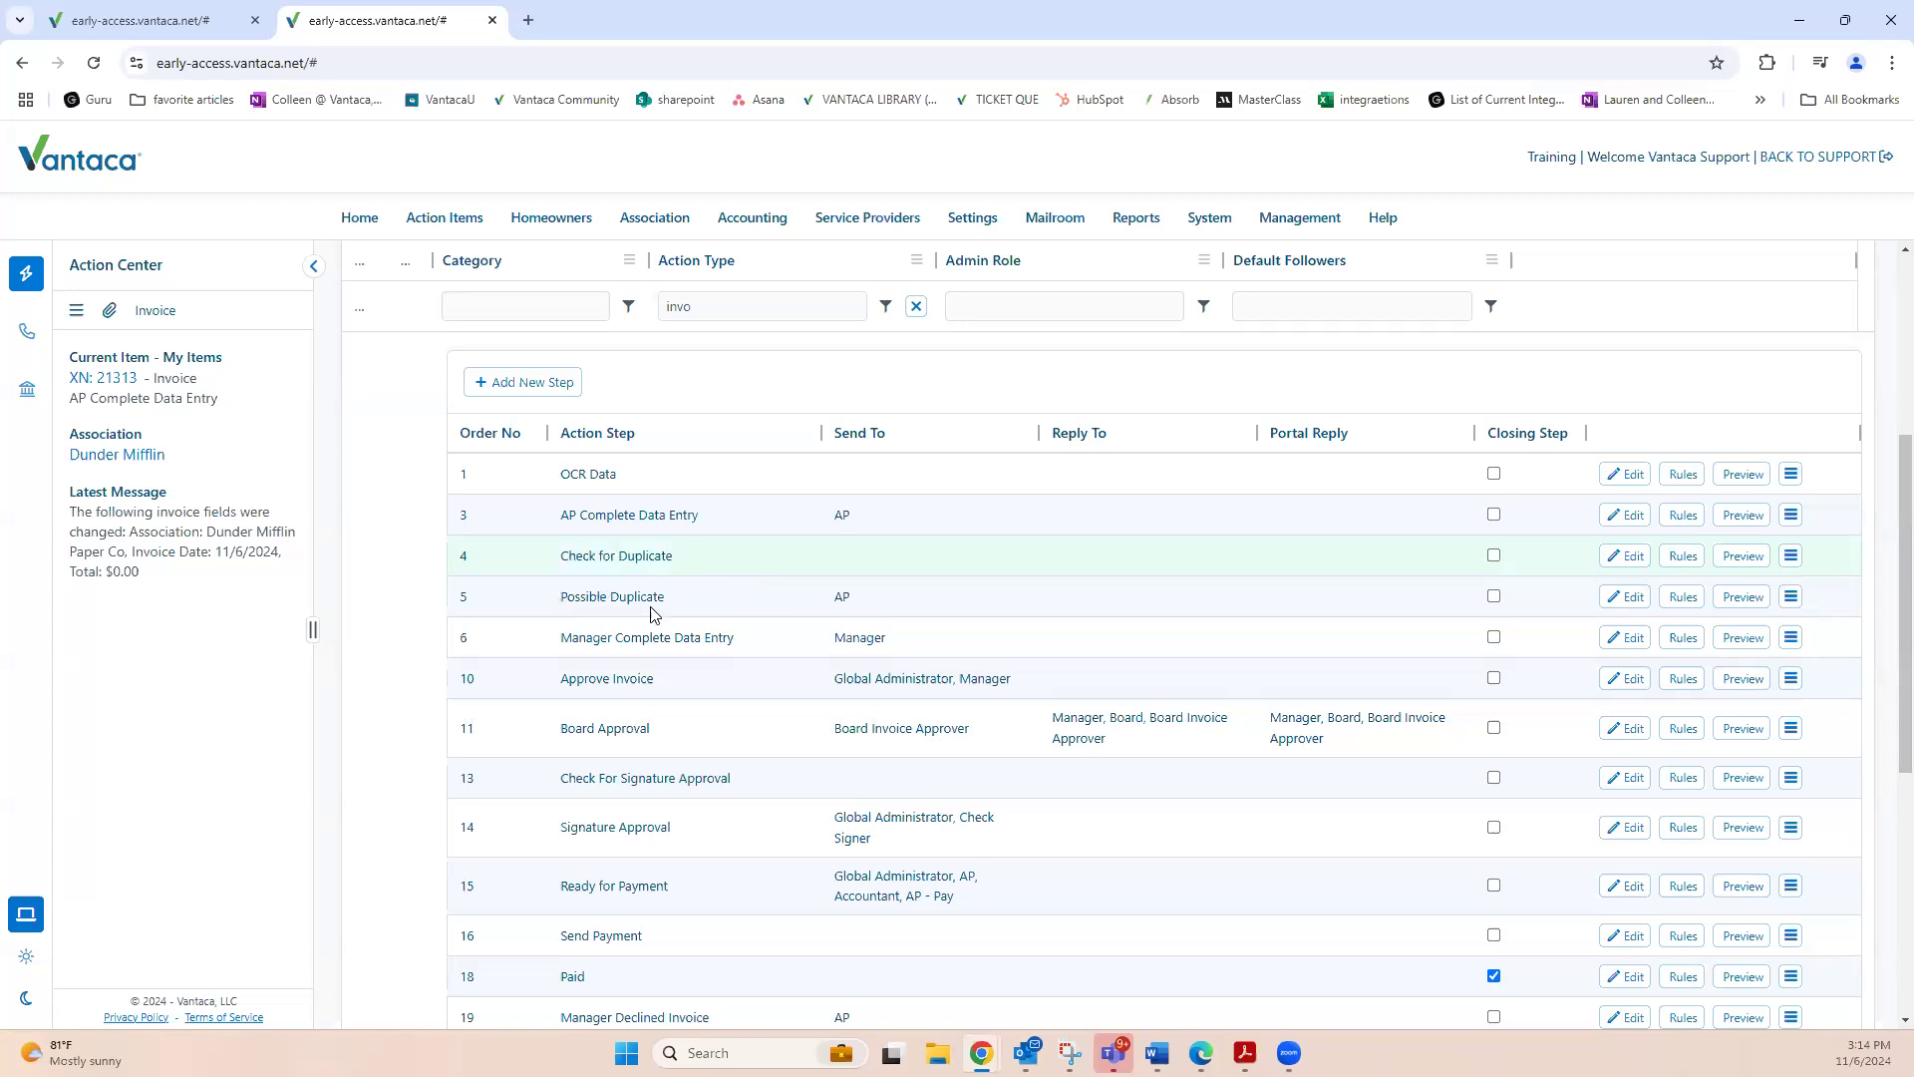
left_click_drag(559, 599, 687, 609)
left_click_drag(858, 602, 815, 600)
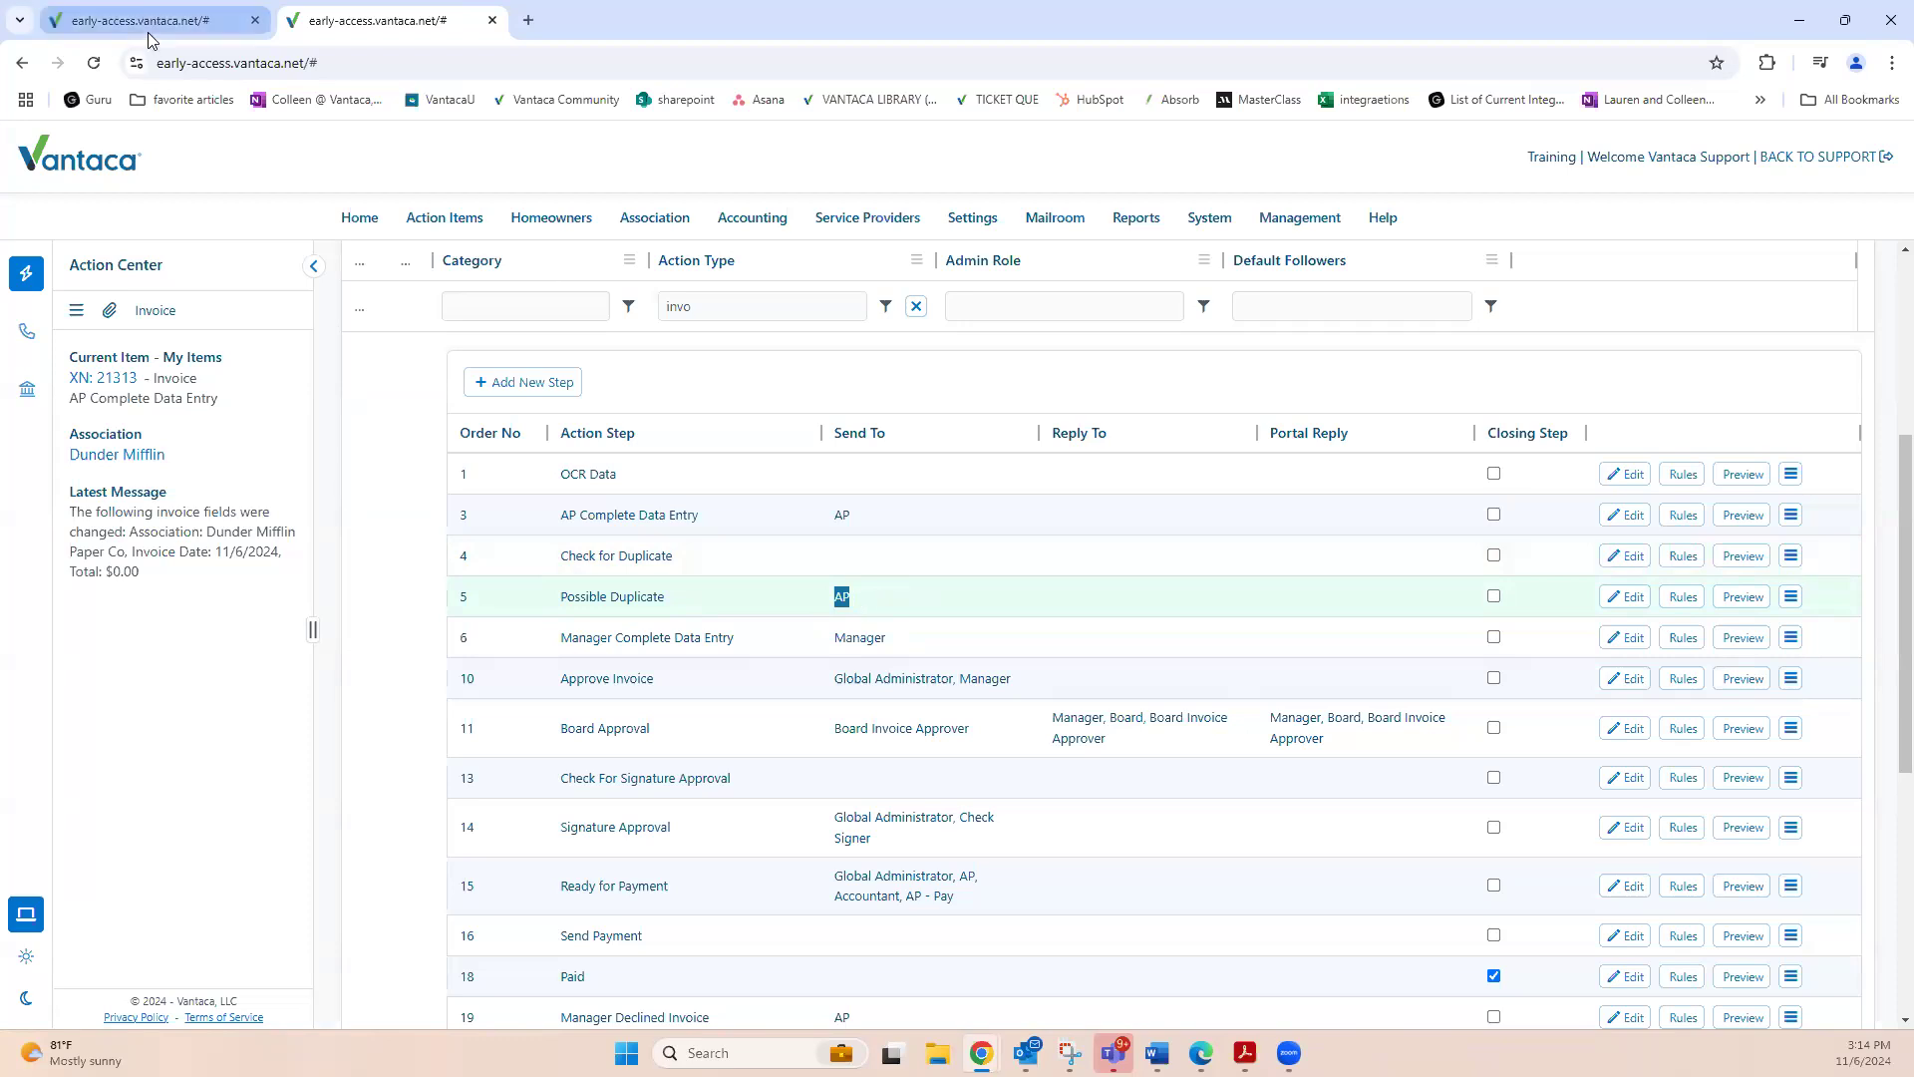
In another duplicate browser tab, list all action items for Dunder Mifflin (570) with created date 11/6/2024.
right_click(392, 17)
left_click(483, 194)
left_click_drag(589, 29, 427, 30)
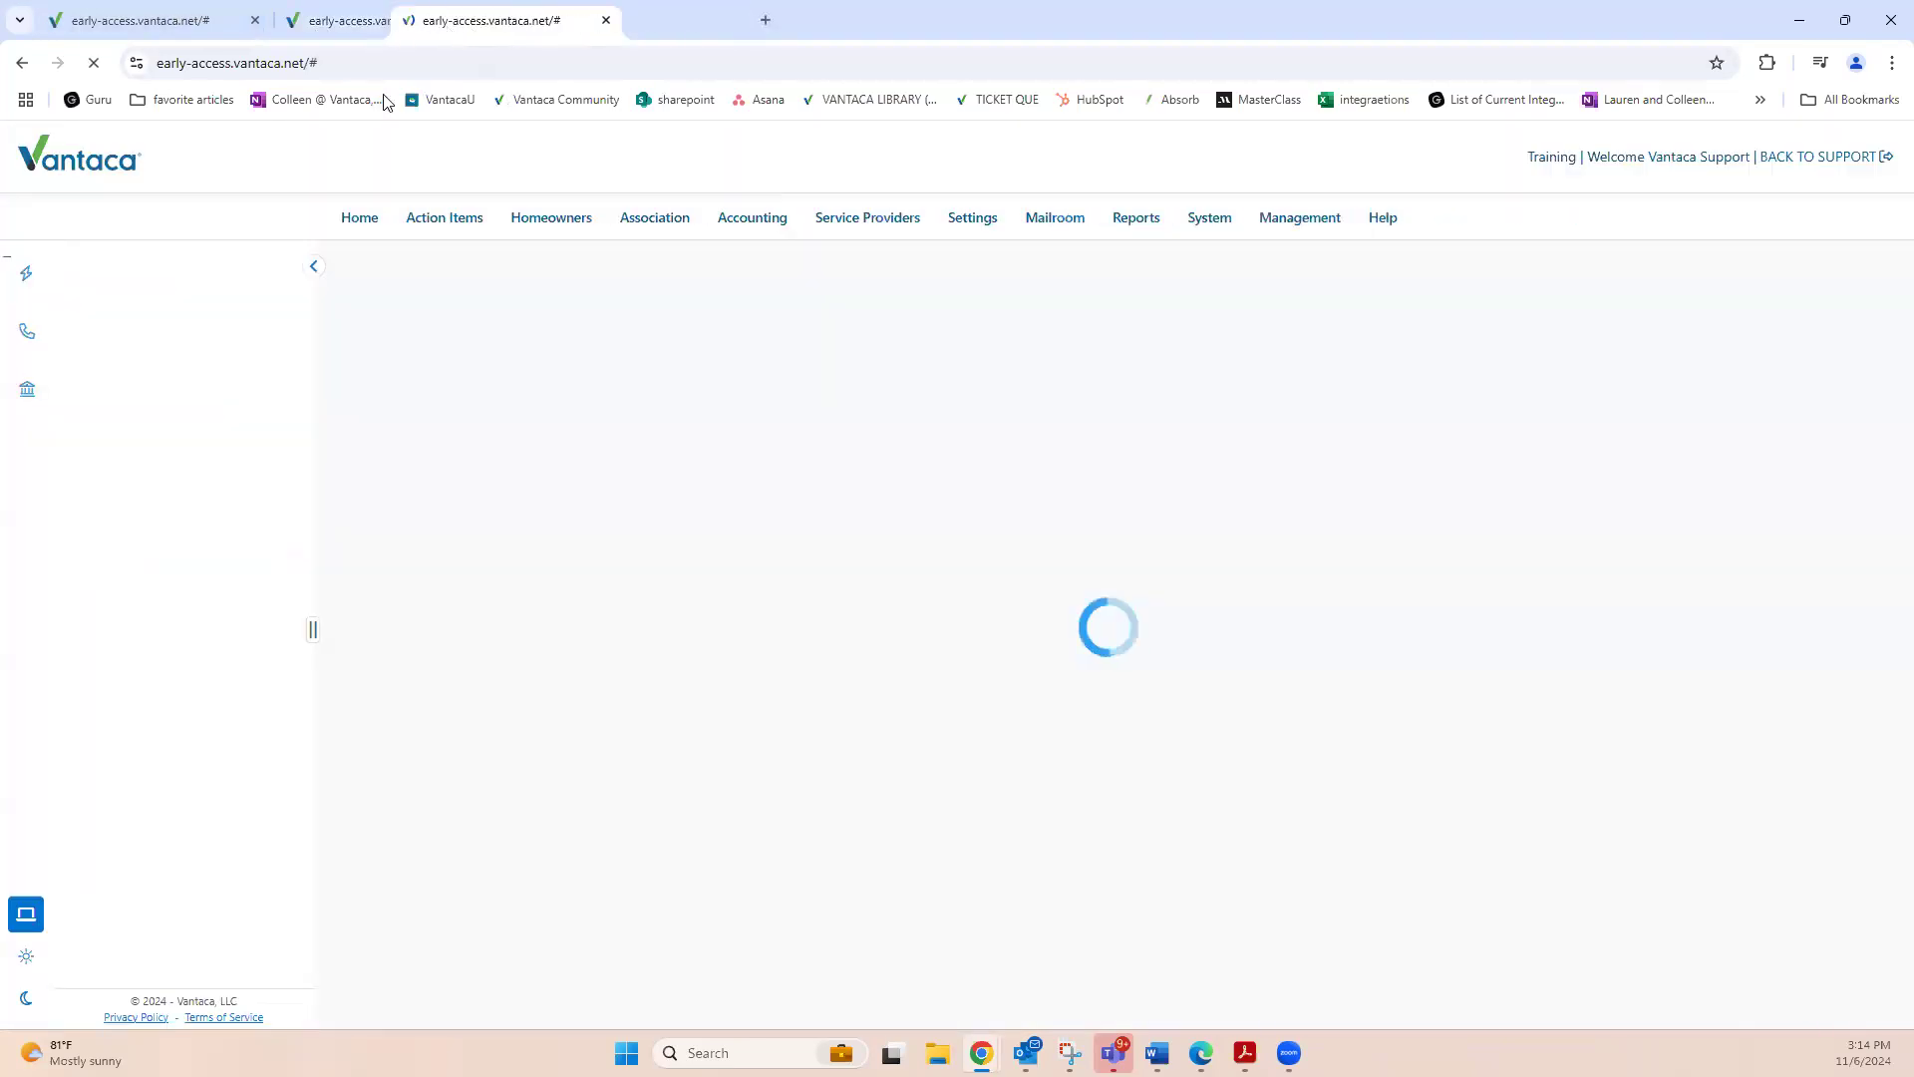
mouse_move(458, 226)
left_click(469, 291)
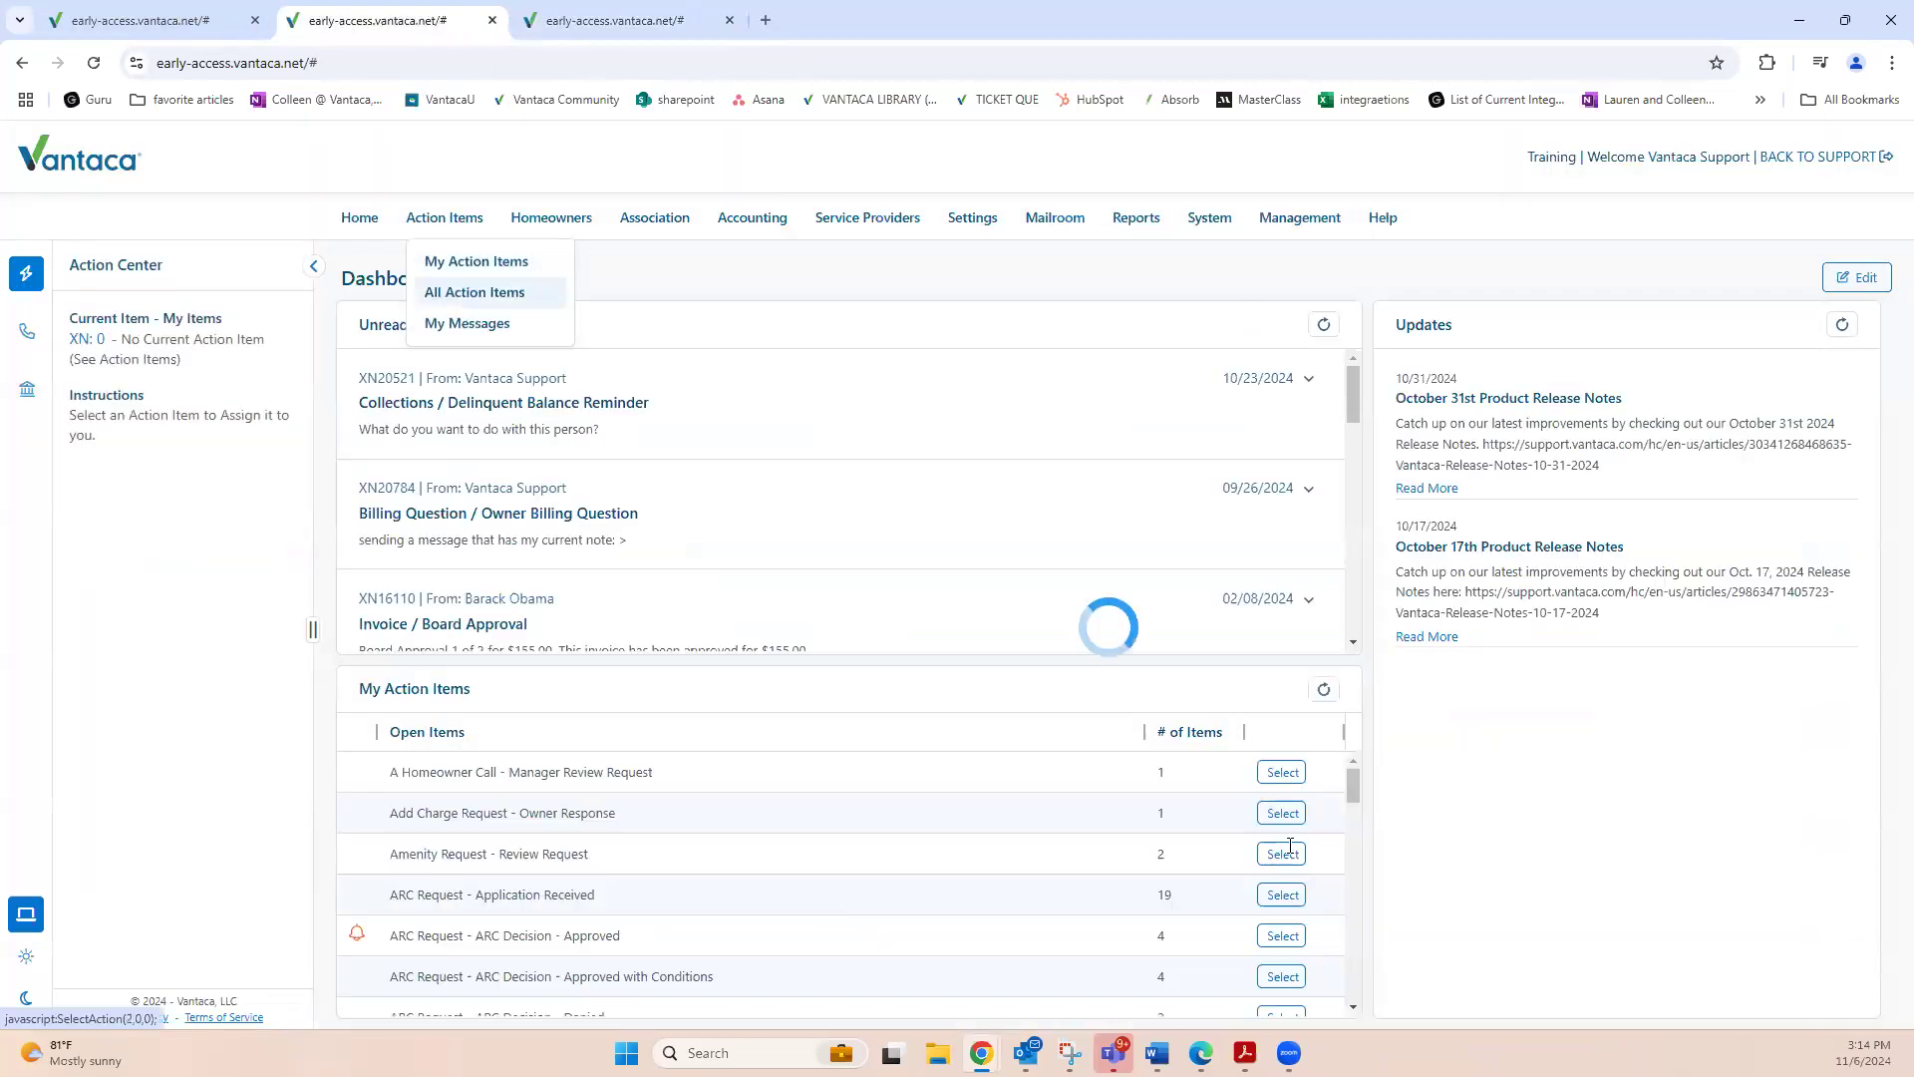
left_click(1705, 534)
left_click(658, 279)
left_click(1389, 555)
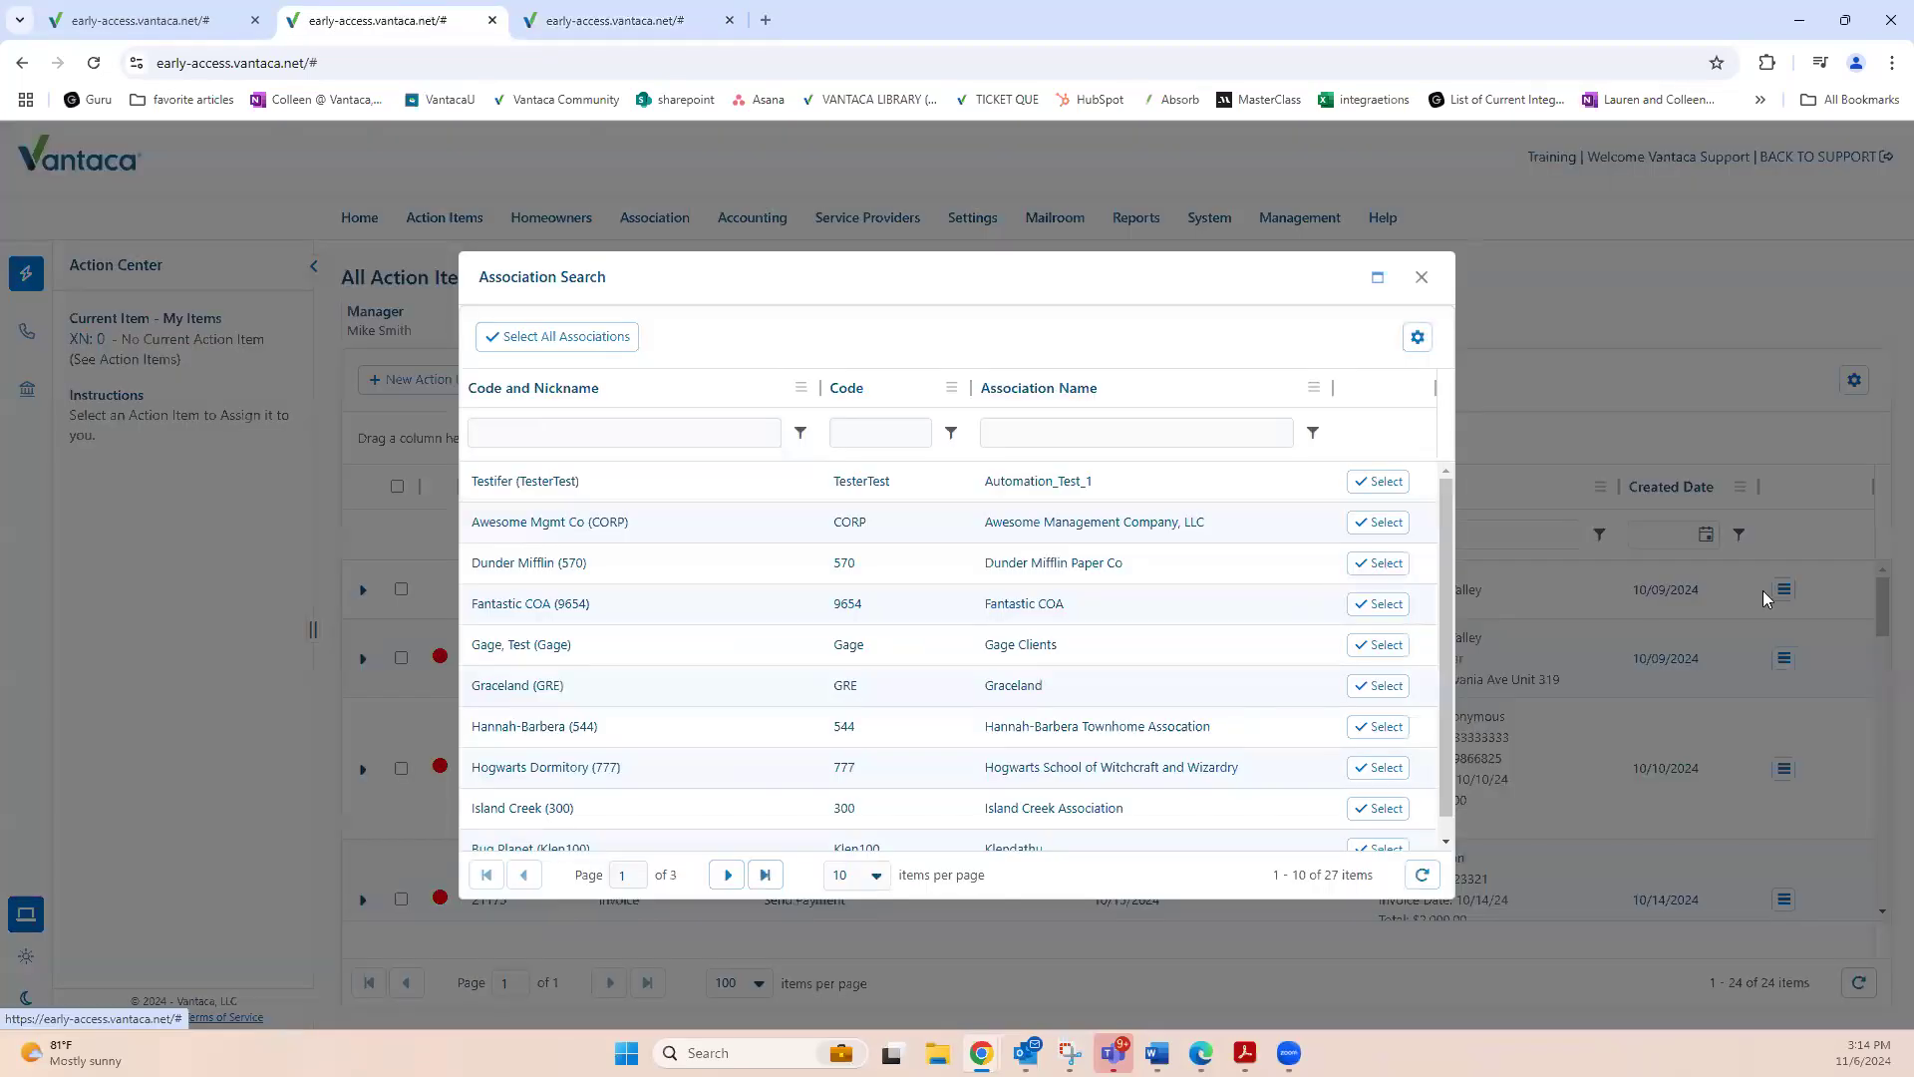
left_click(1706, 535)
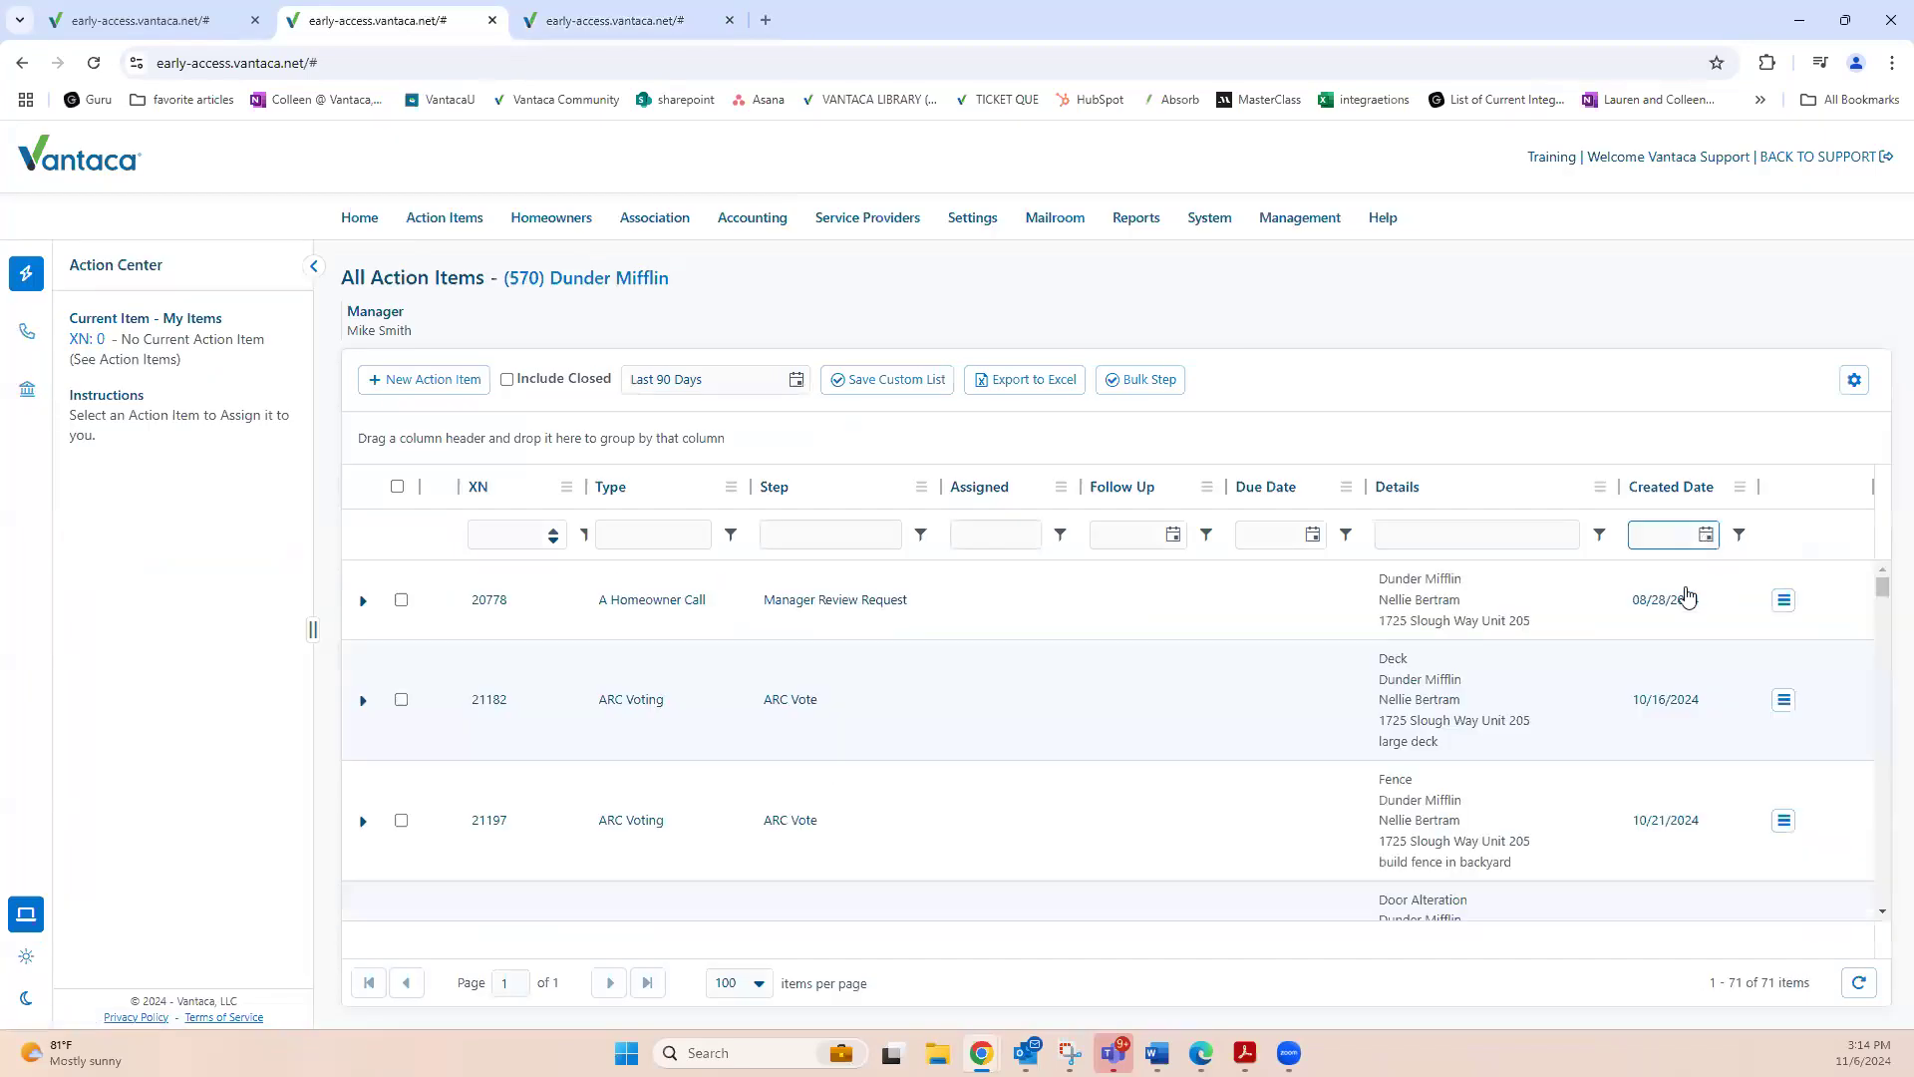
left_click(1739, 667)
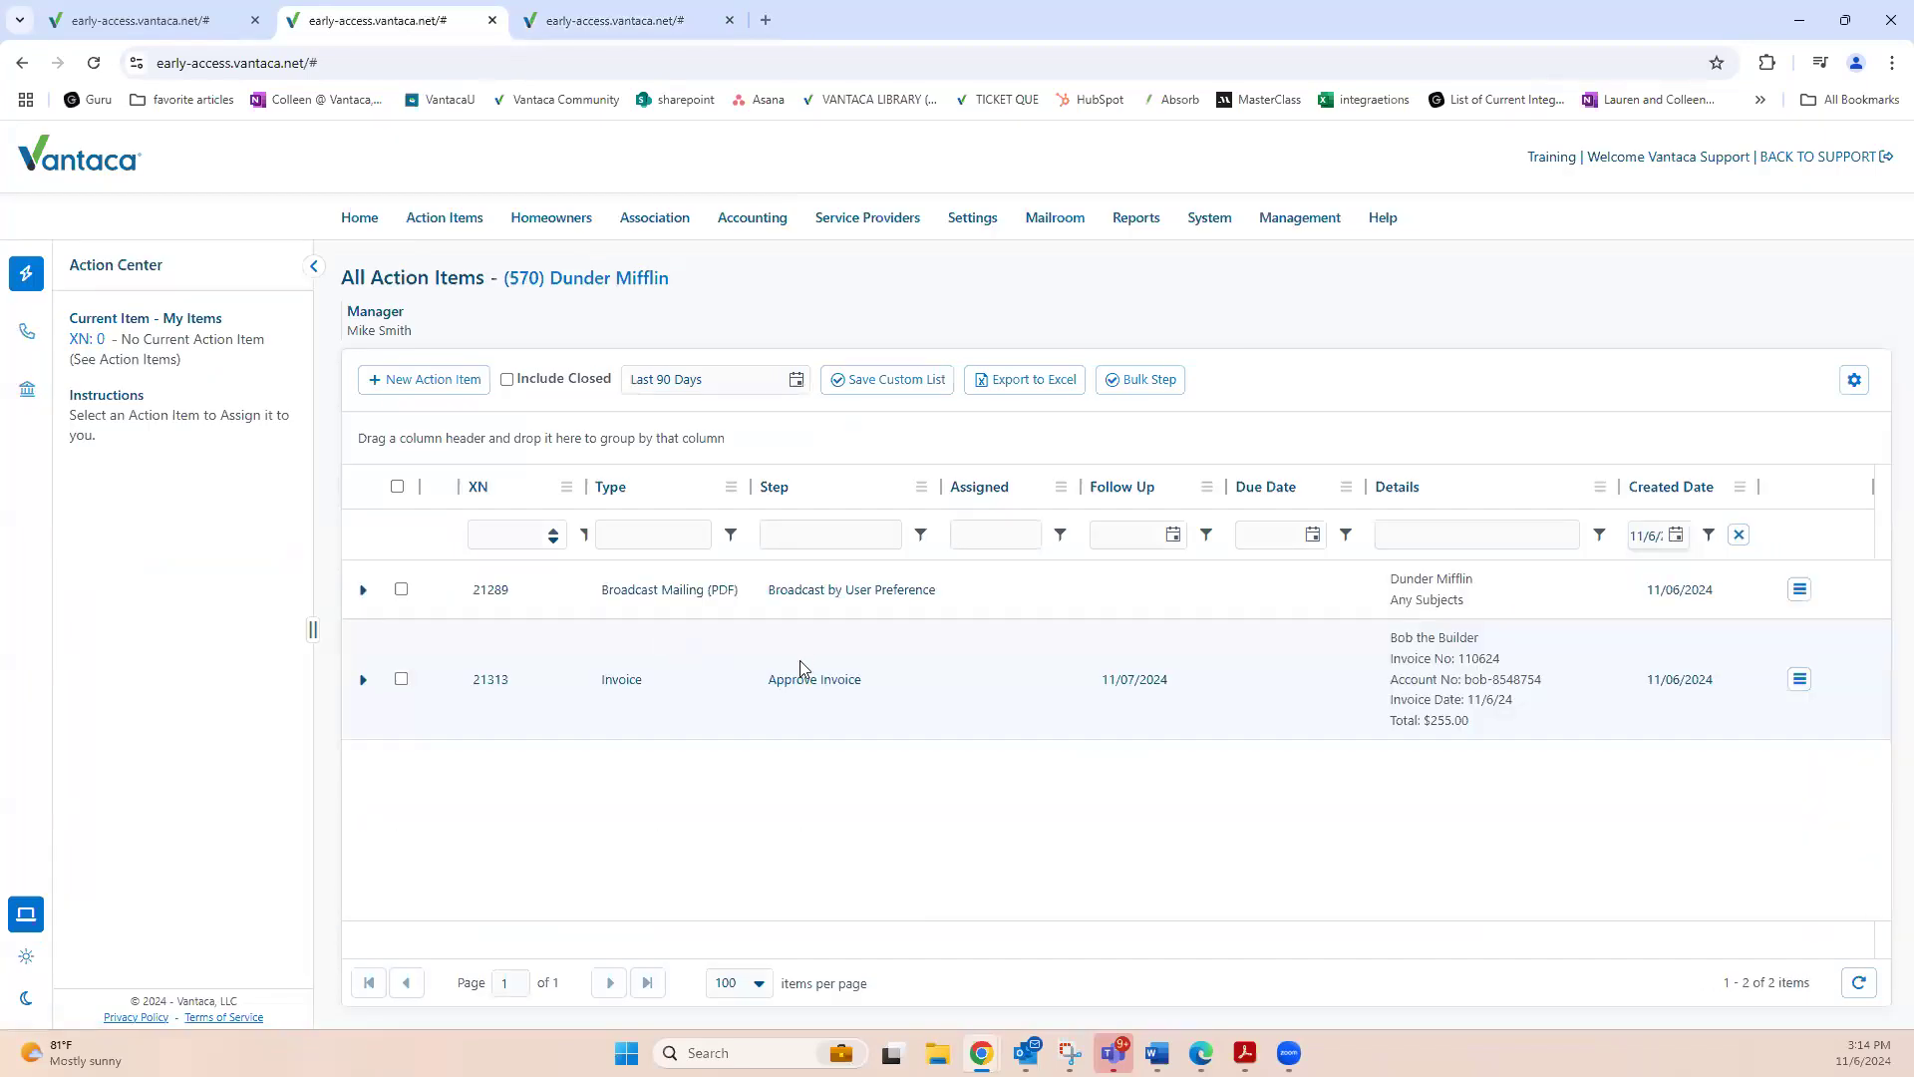
Expand the Bob the Builder invoice action item and examine its message history for each workflow step.
left_click_drag(710, 690, 588, 692)
left_click(362, 679)
scroll(1086, 813, "down", 4)
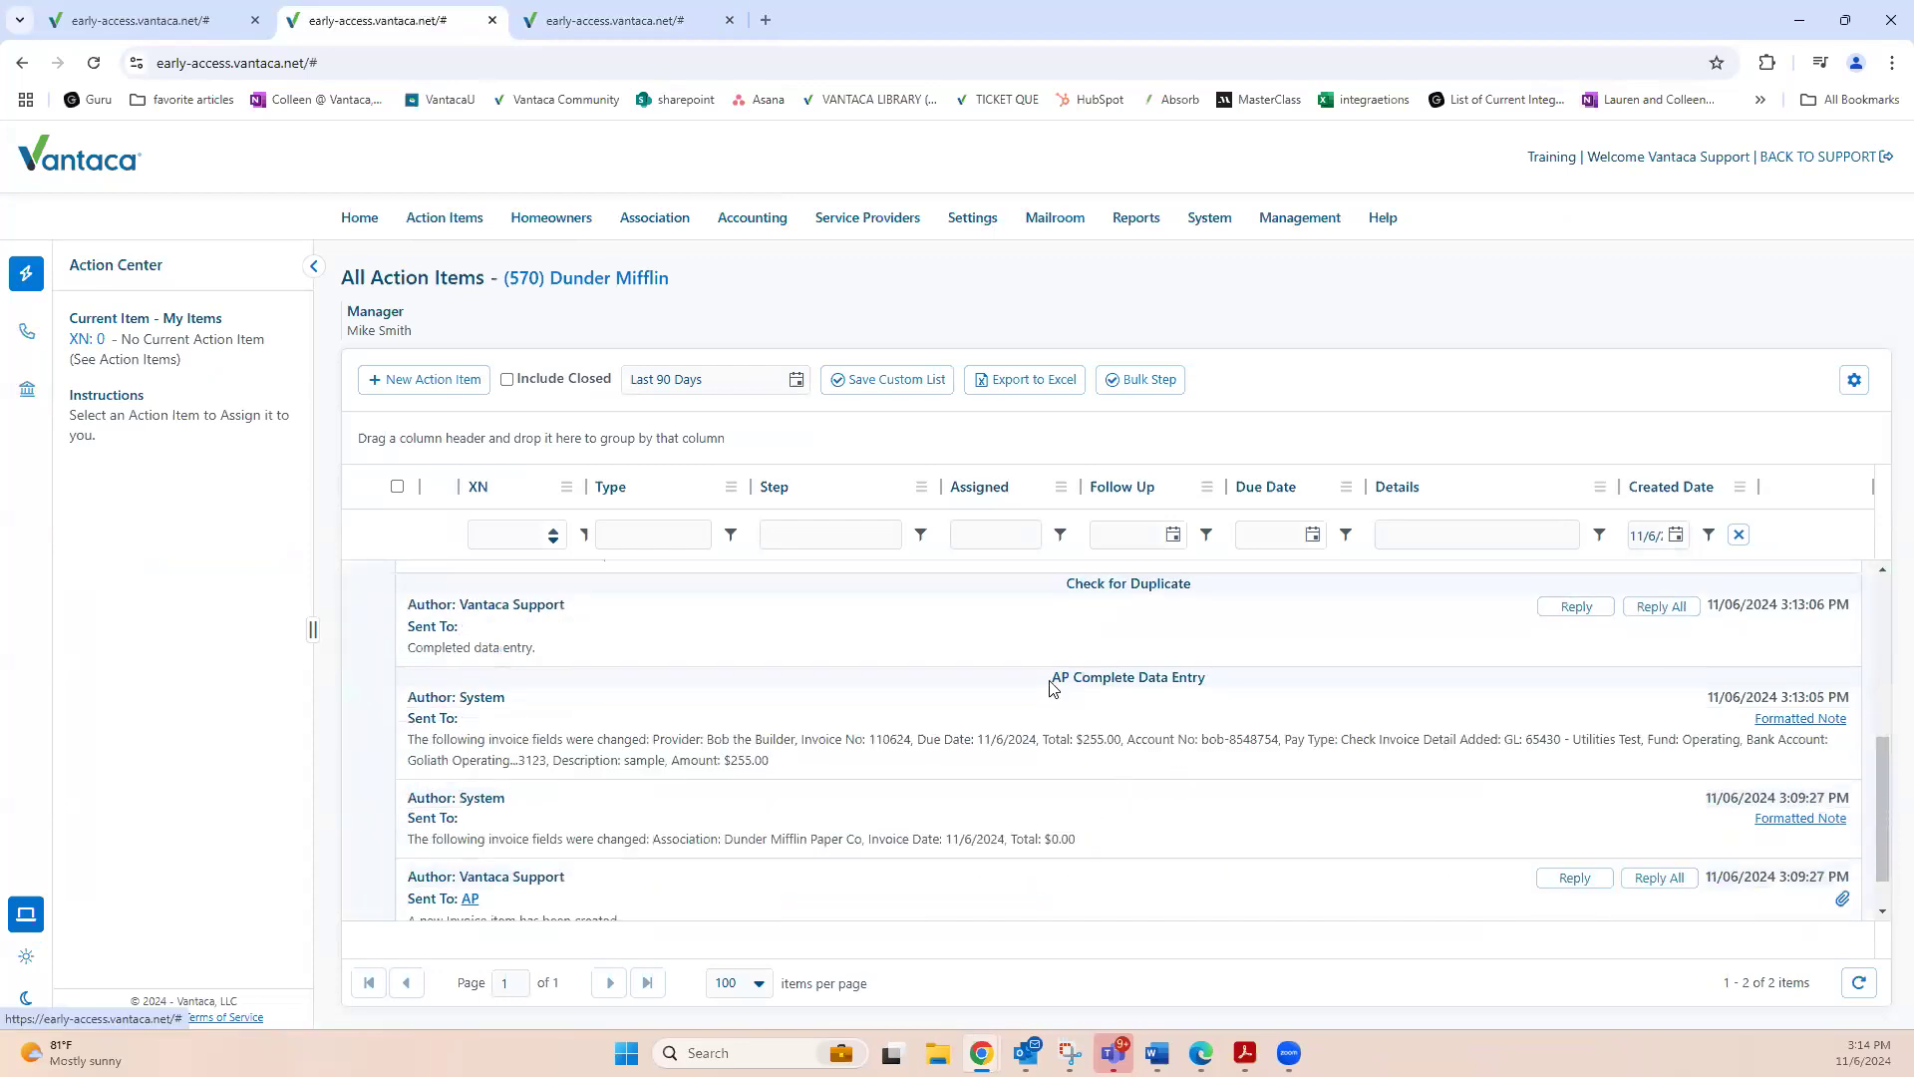
triple_click(1210, 684)
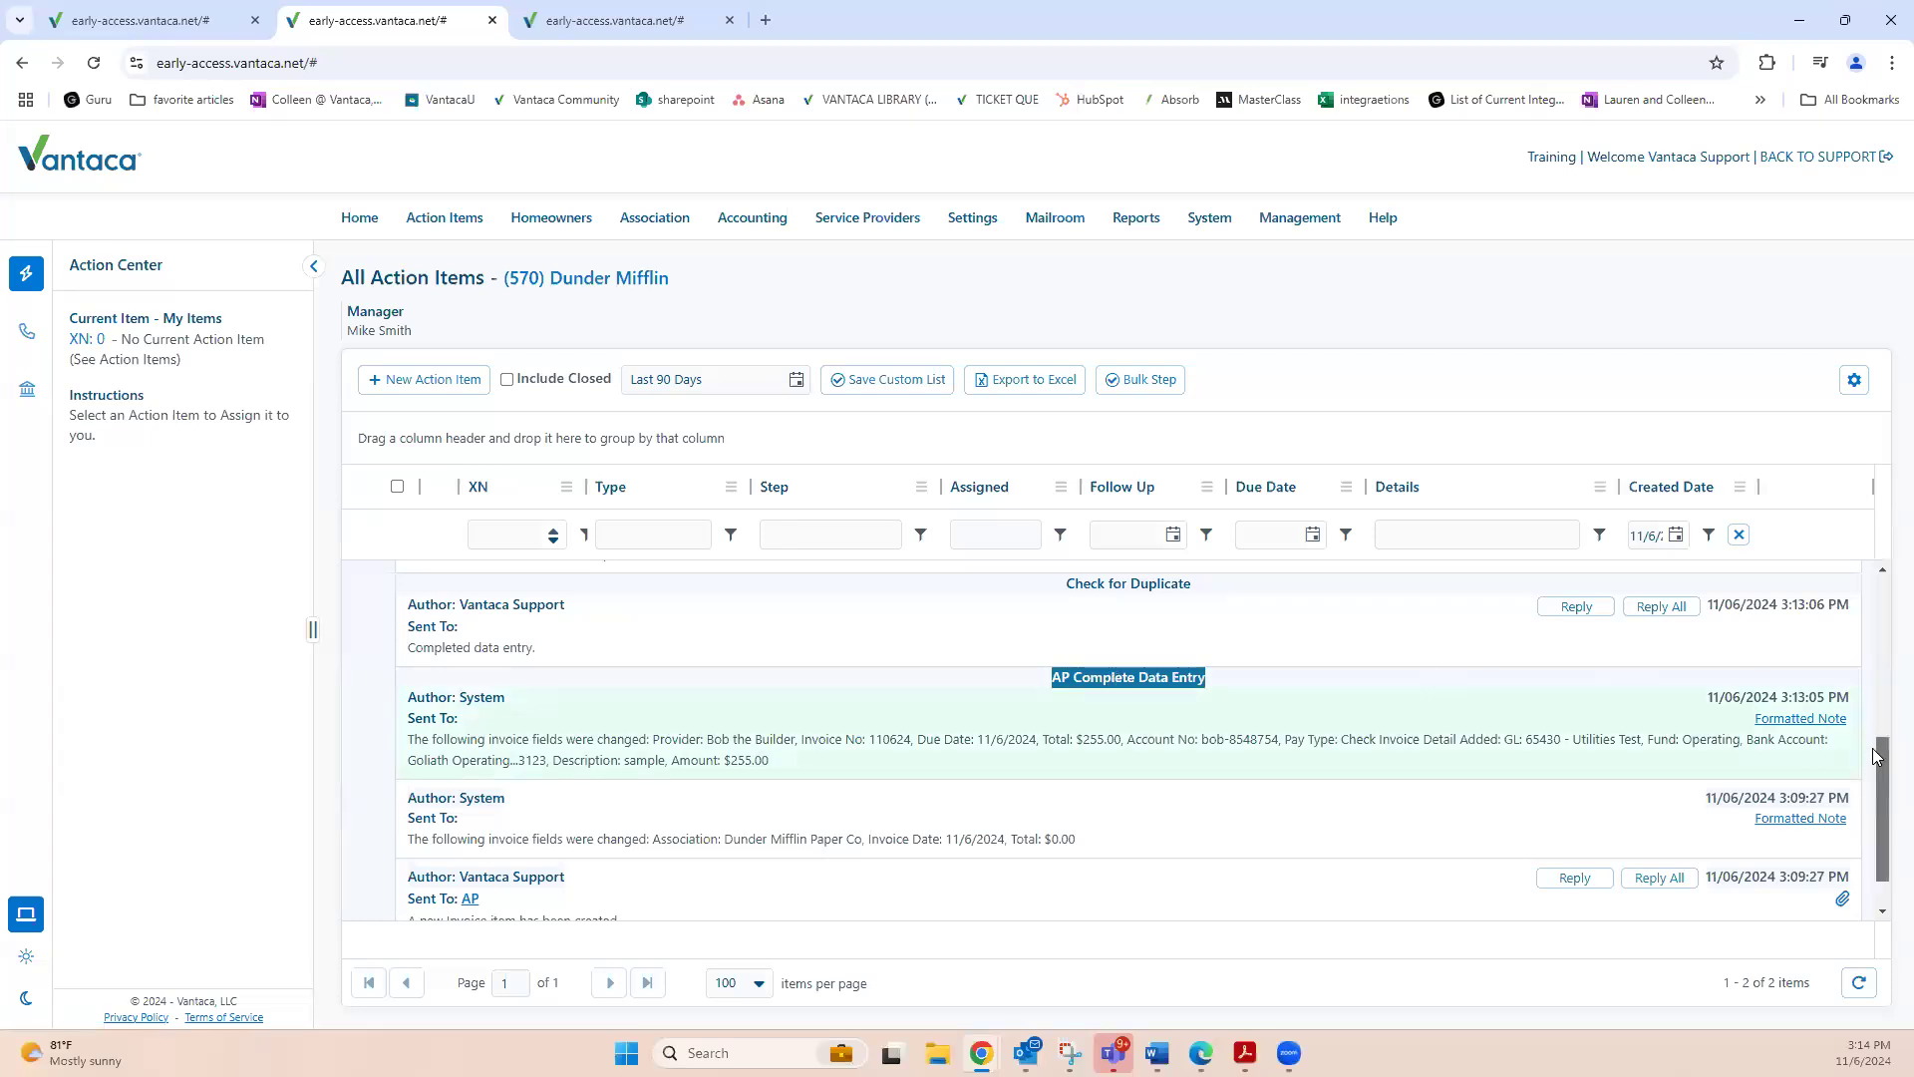
scroll(1875, 755, "up", 2)
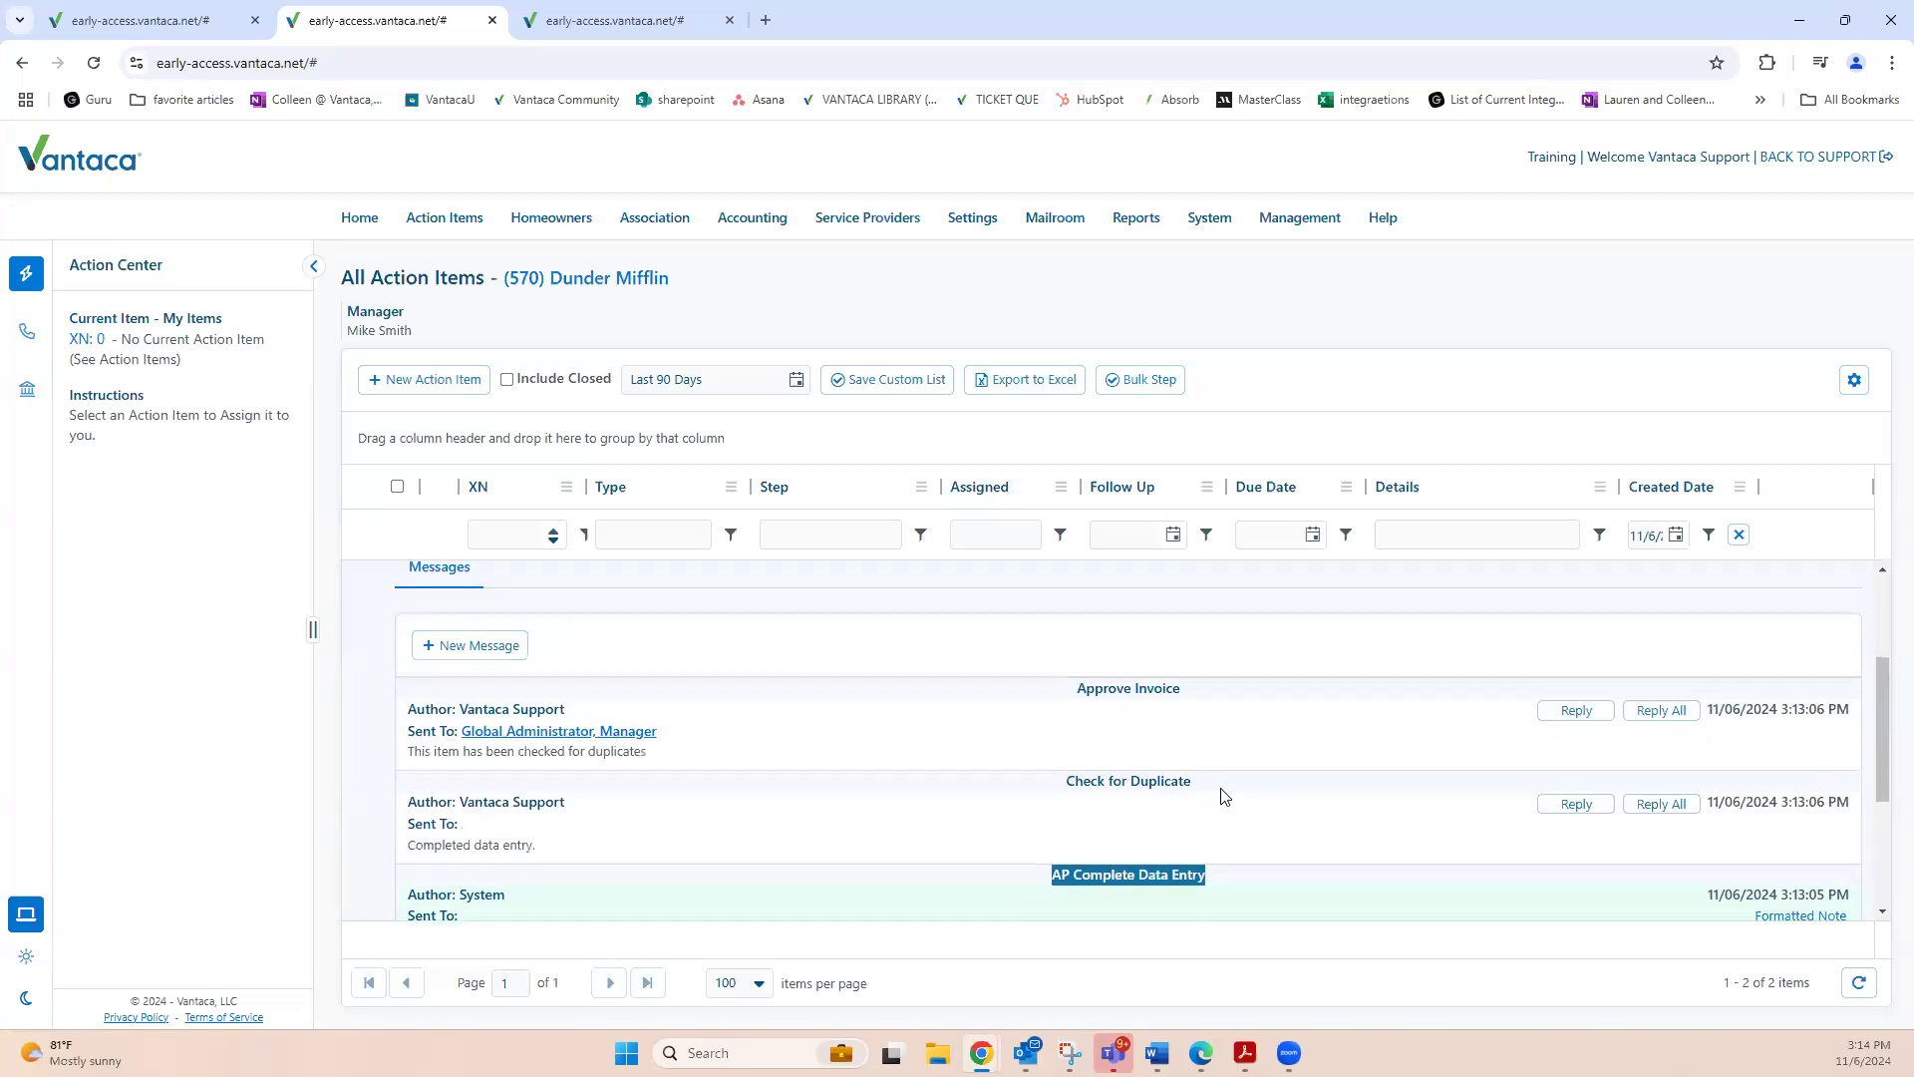
Examine the Approve Invoice message of the Bob the Builder invoice and open the item's list of available actions.
left_click_drag(1064, 695, 1186, 691)
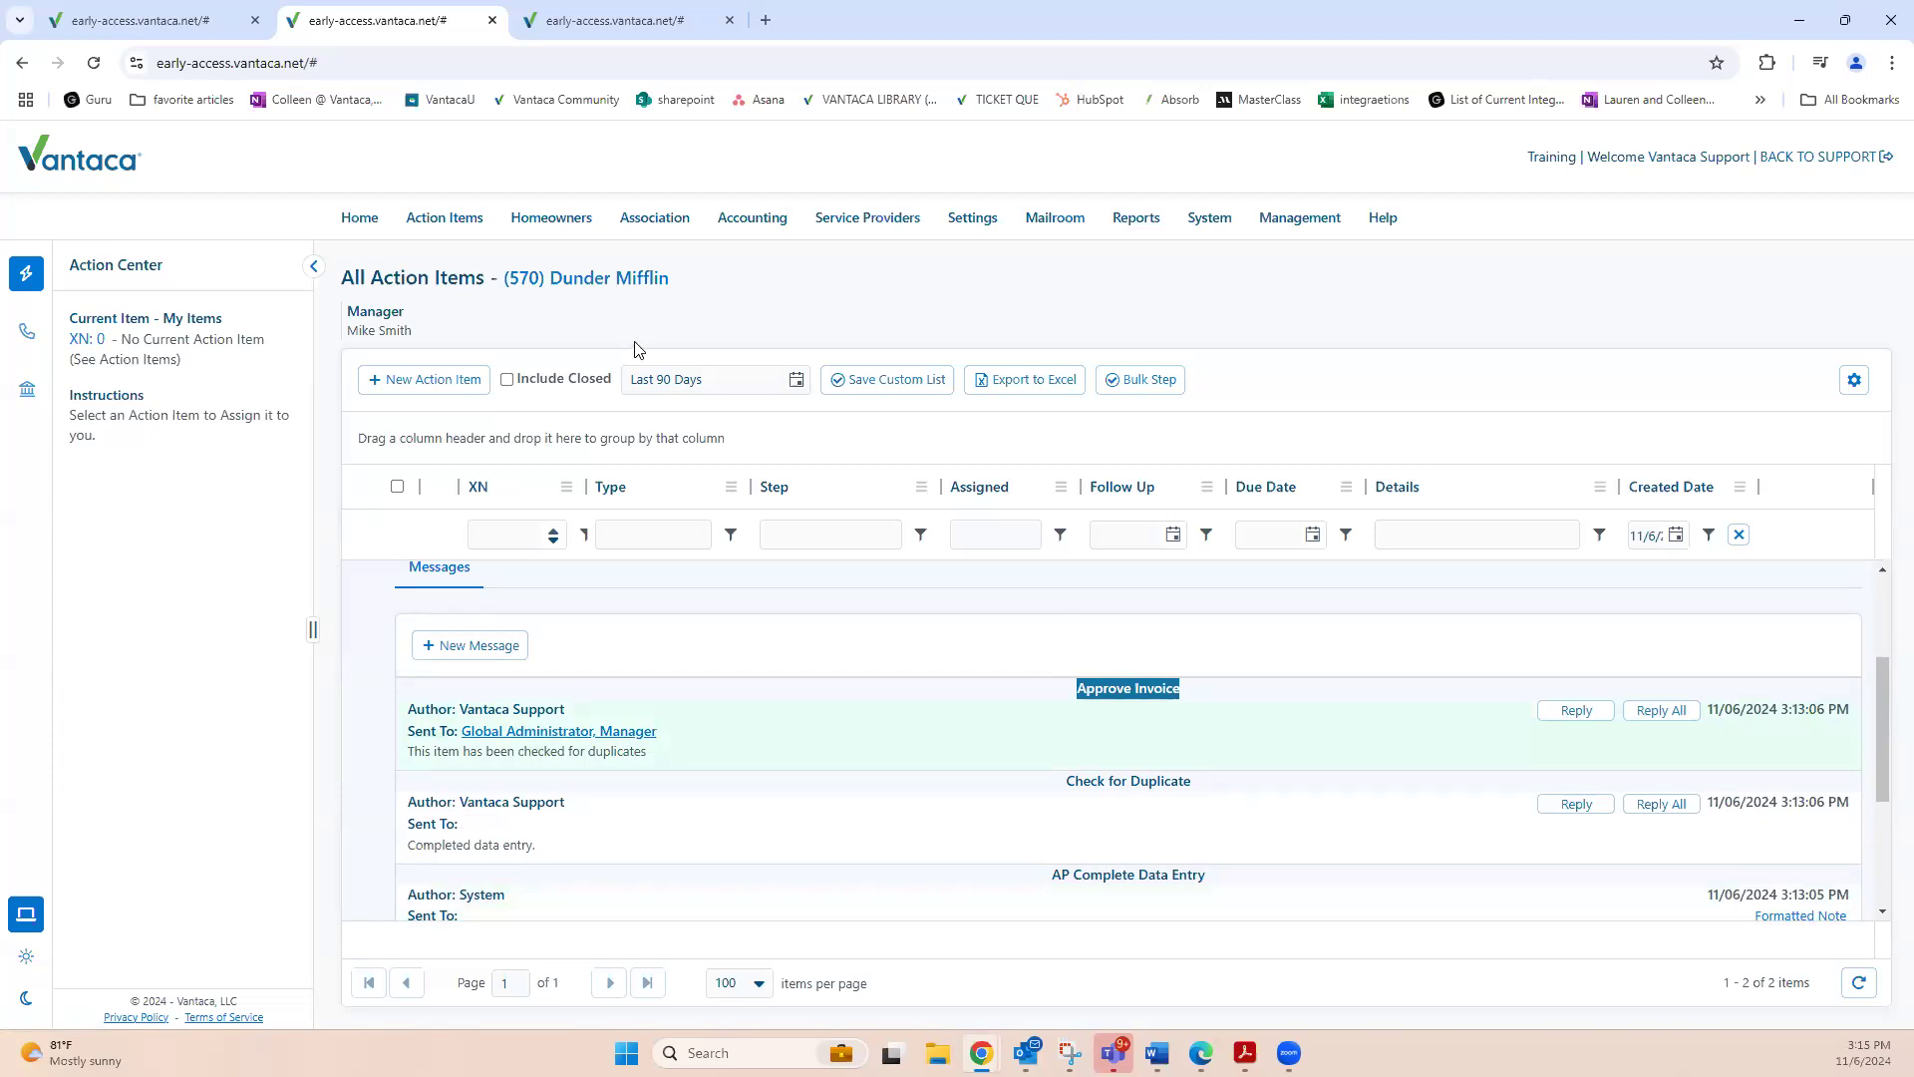
left_click(166, 22)
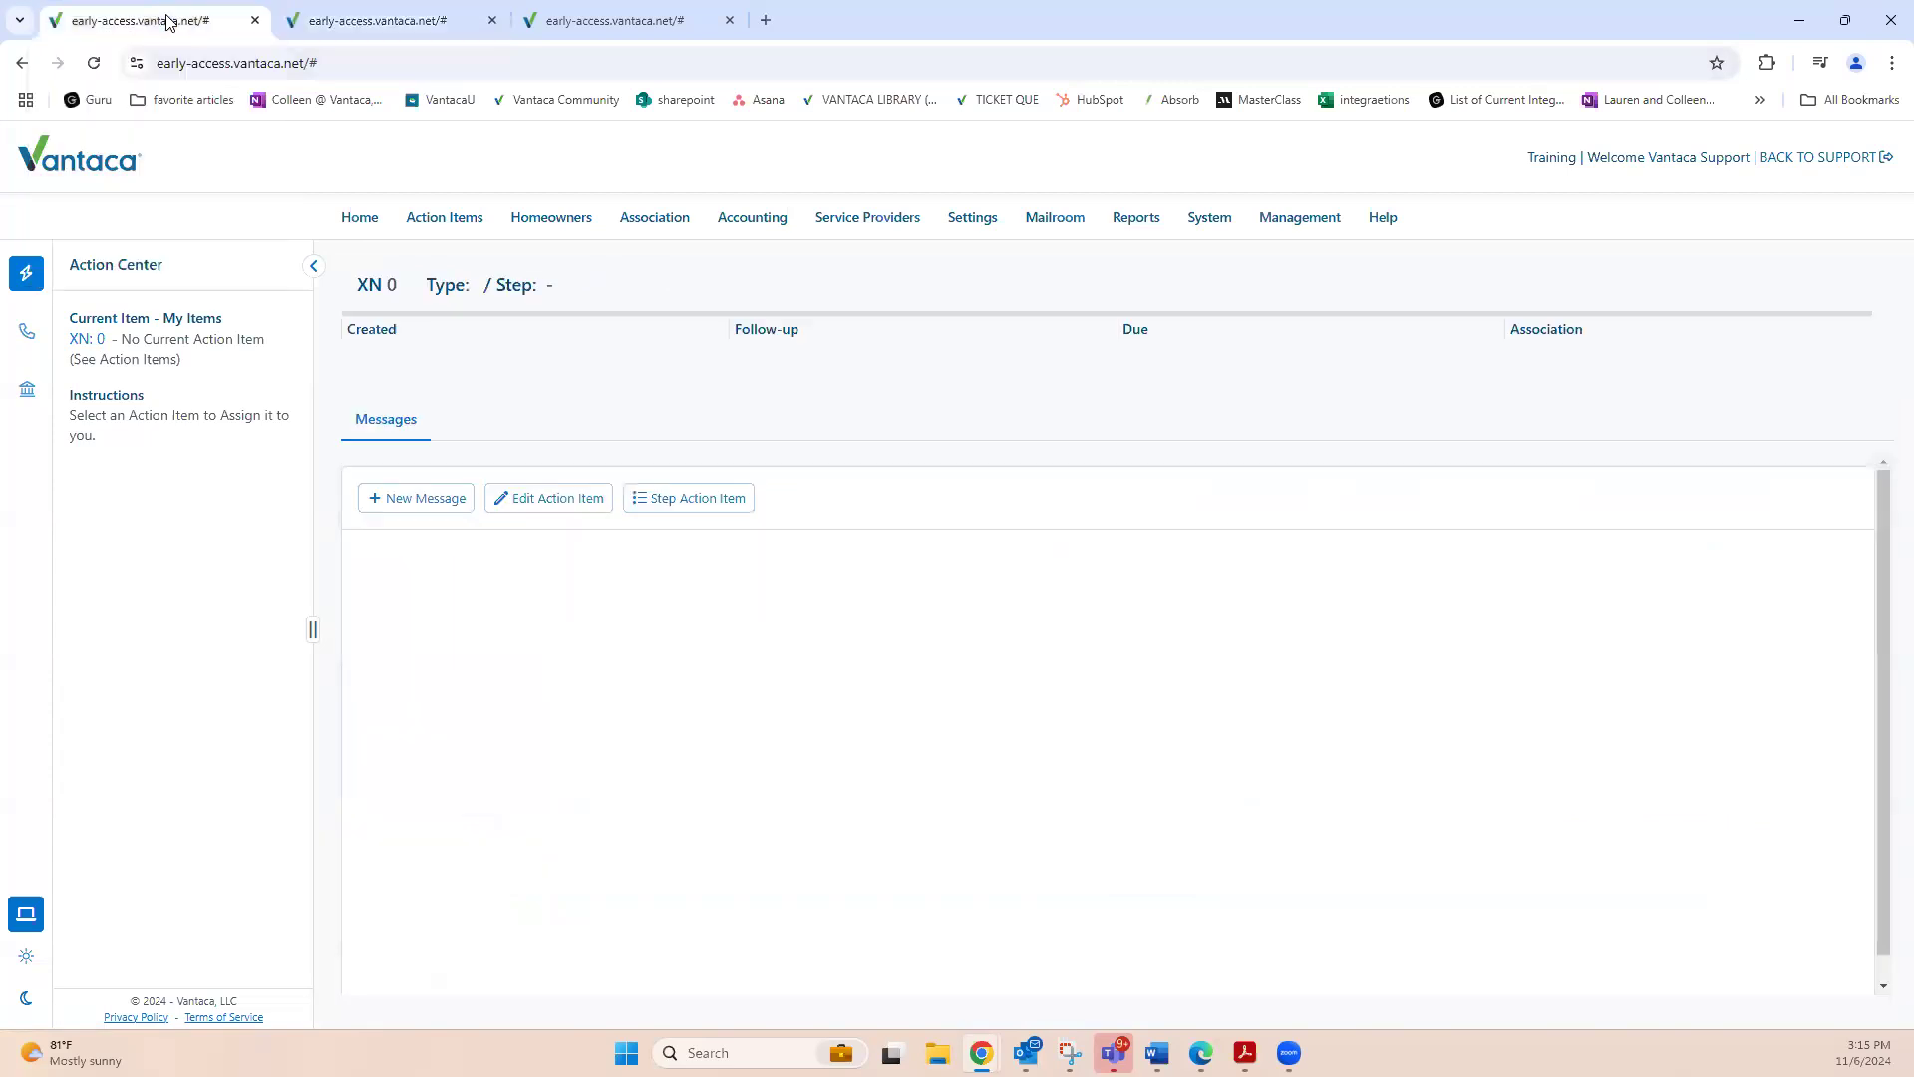
left_click(314, 12)
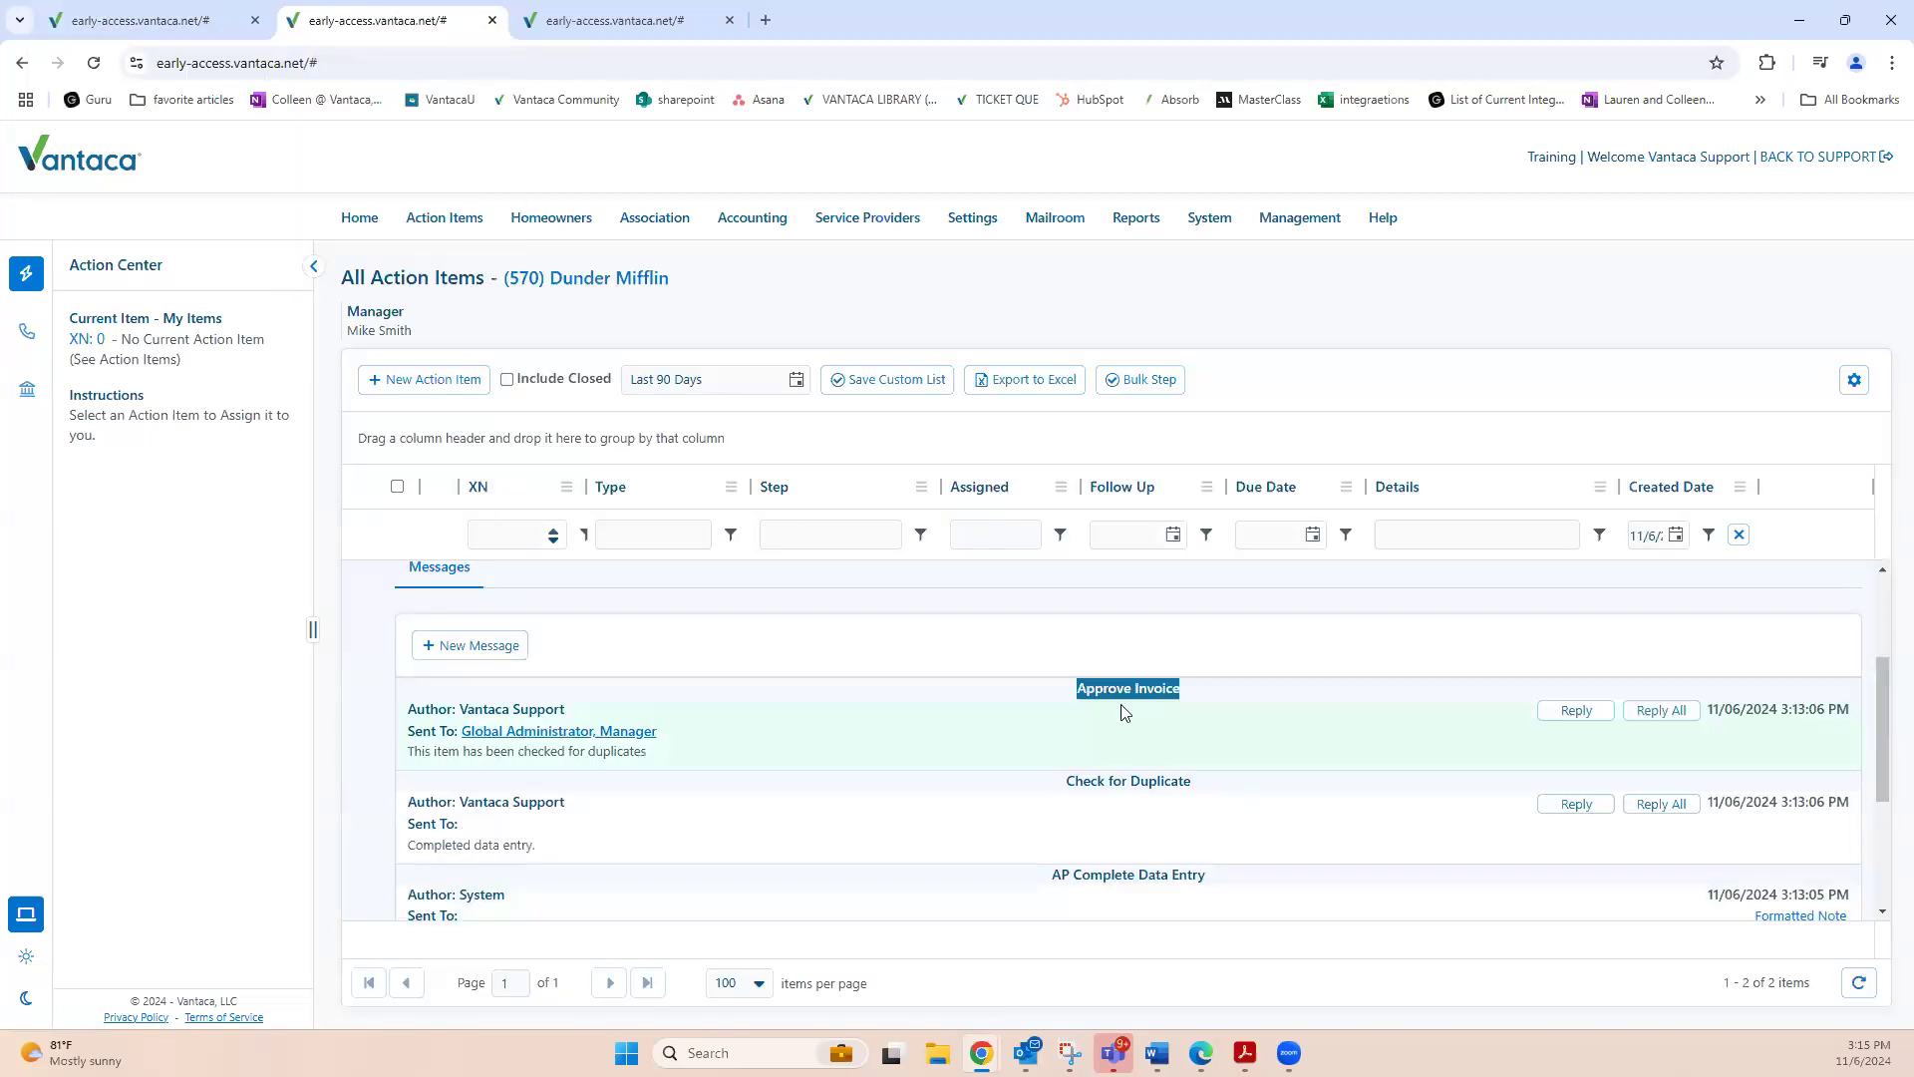
scroll(1296, 755, "up", 1)
scroll(1376, 747, "up", 1)
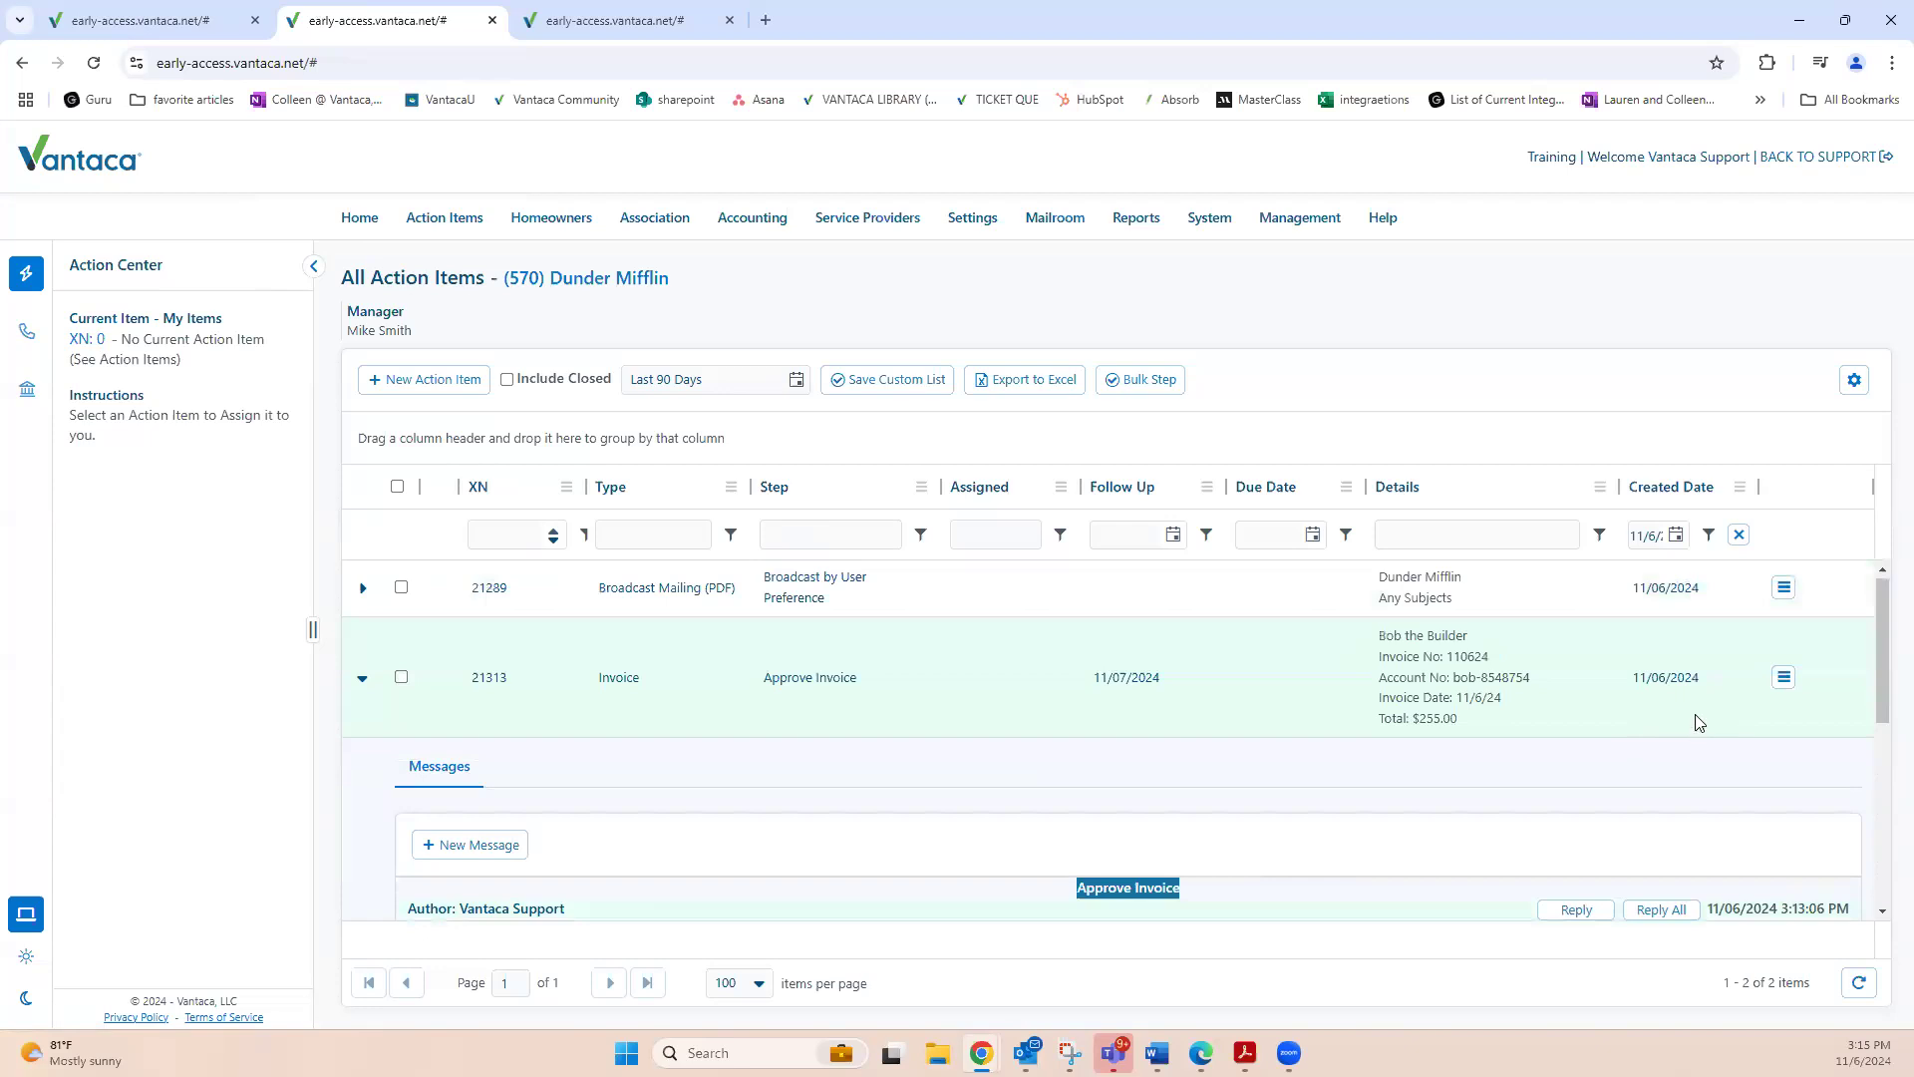
left_click(1783, 677)
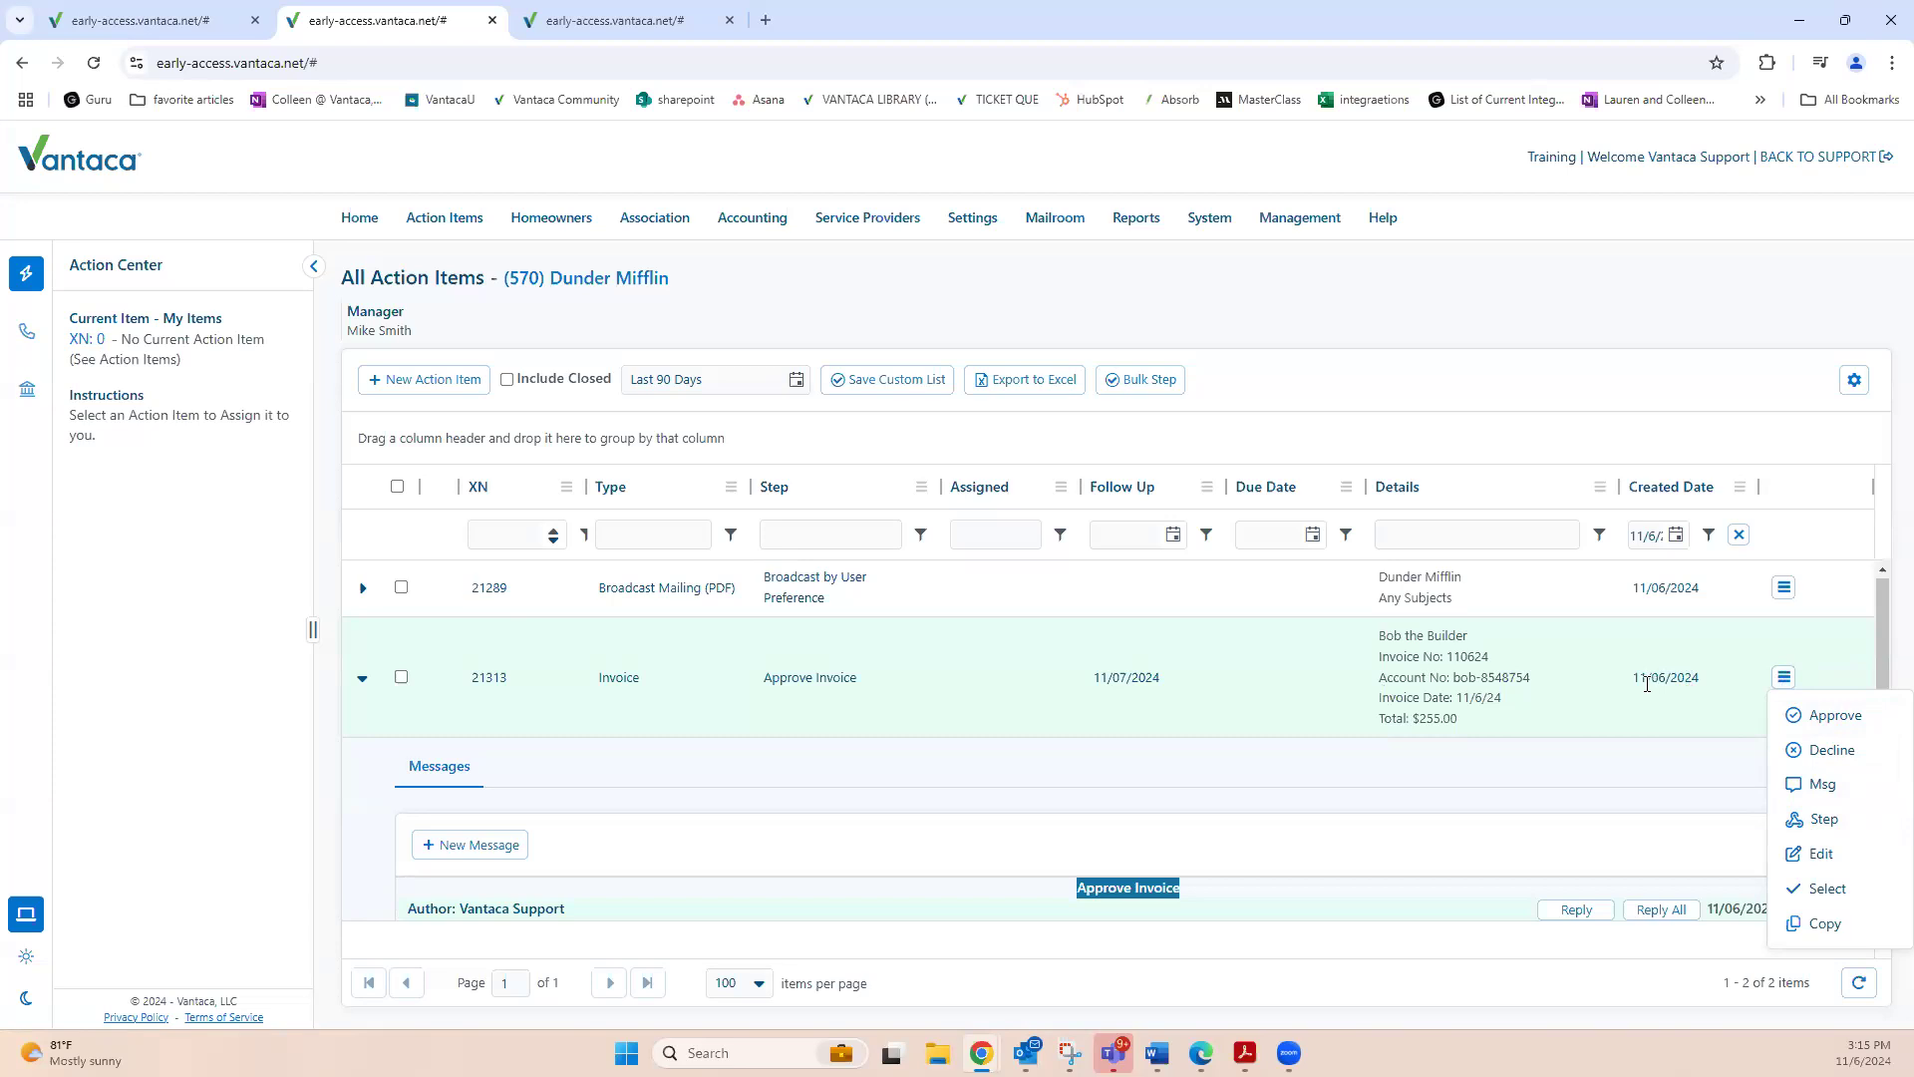
In the first browser tab, open the Approve Invoices page for Dunder Mifflin (570) and look over the association search.
left_click(151, 21)
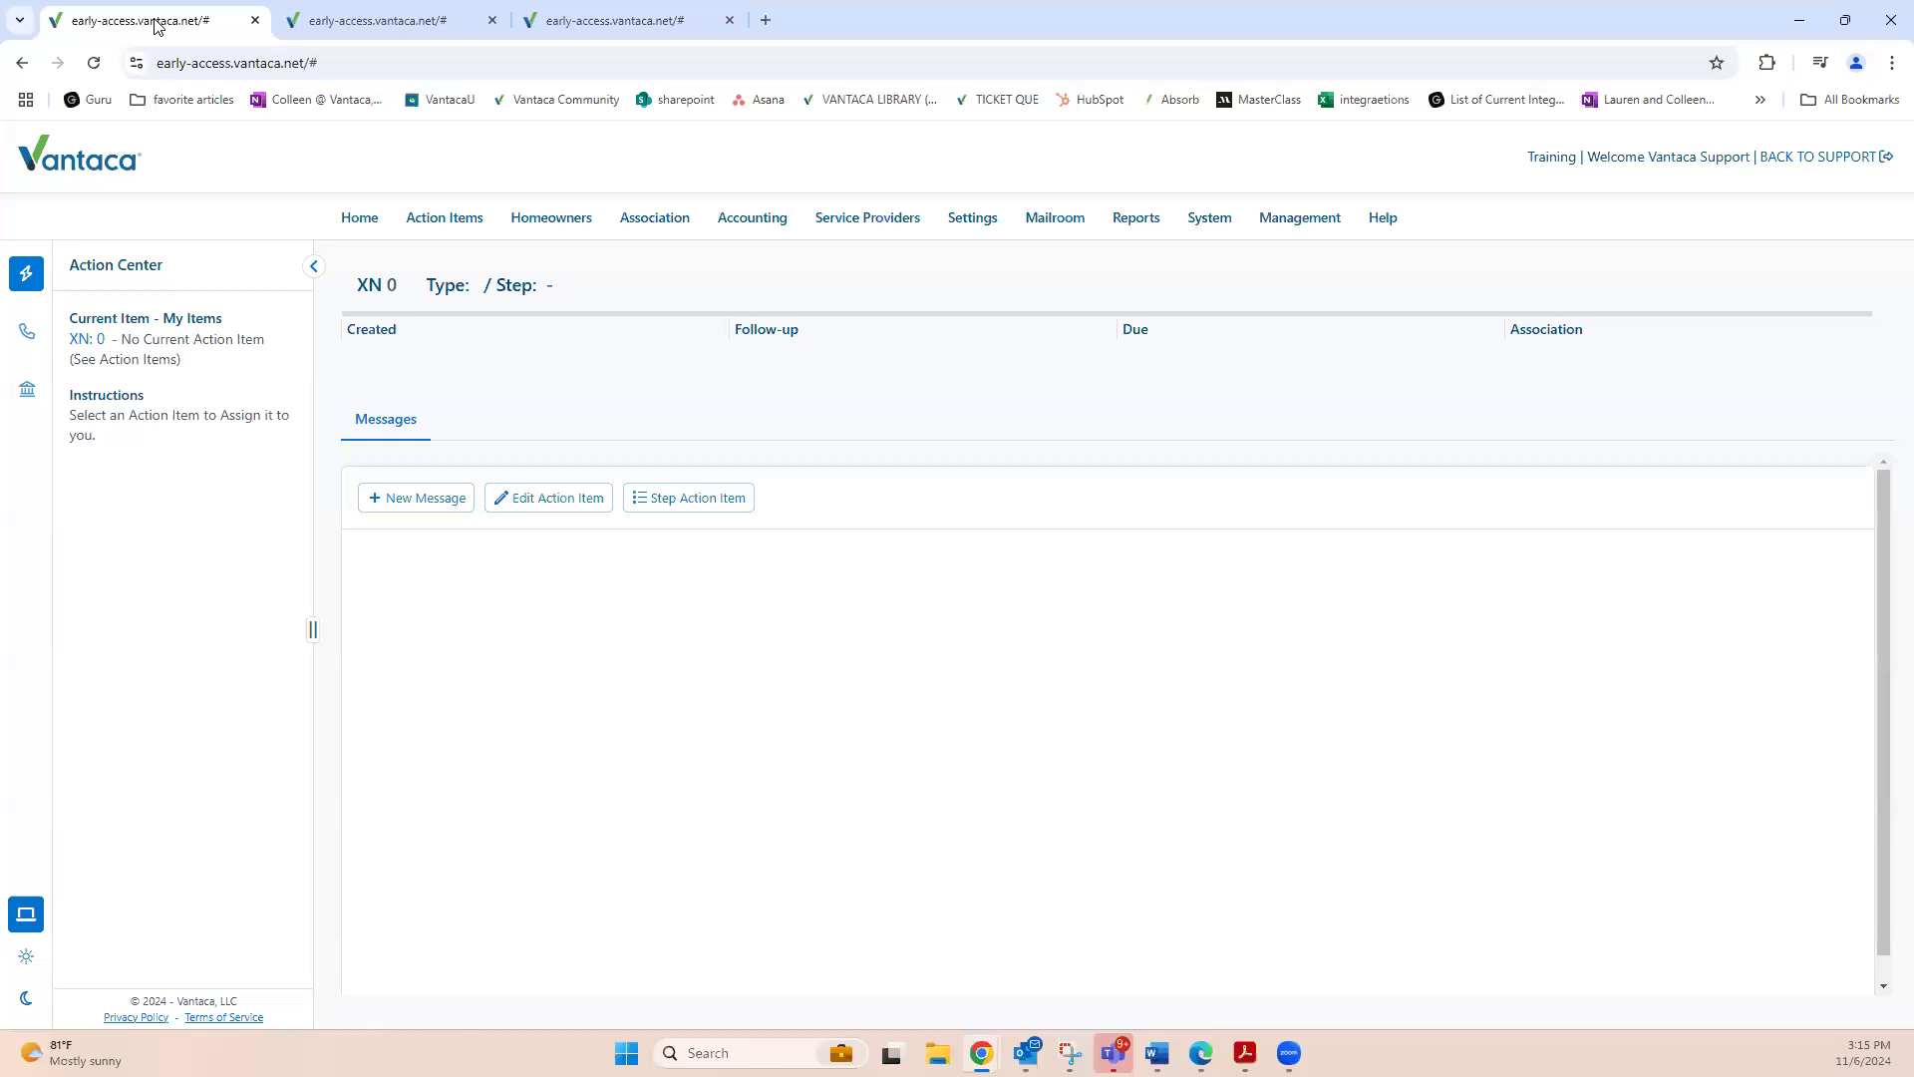
left_click(556, 225)
left_click(755, 227)
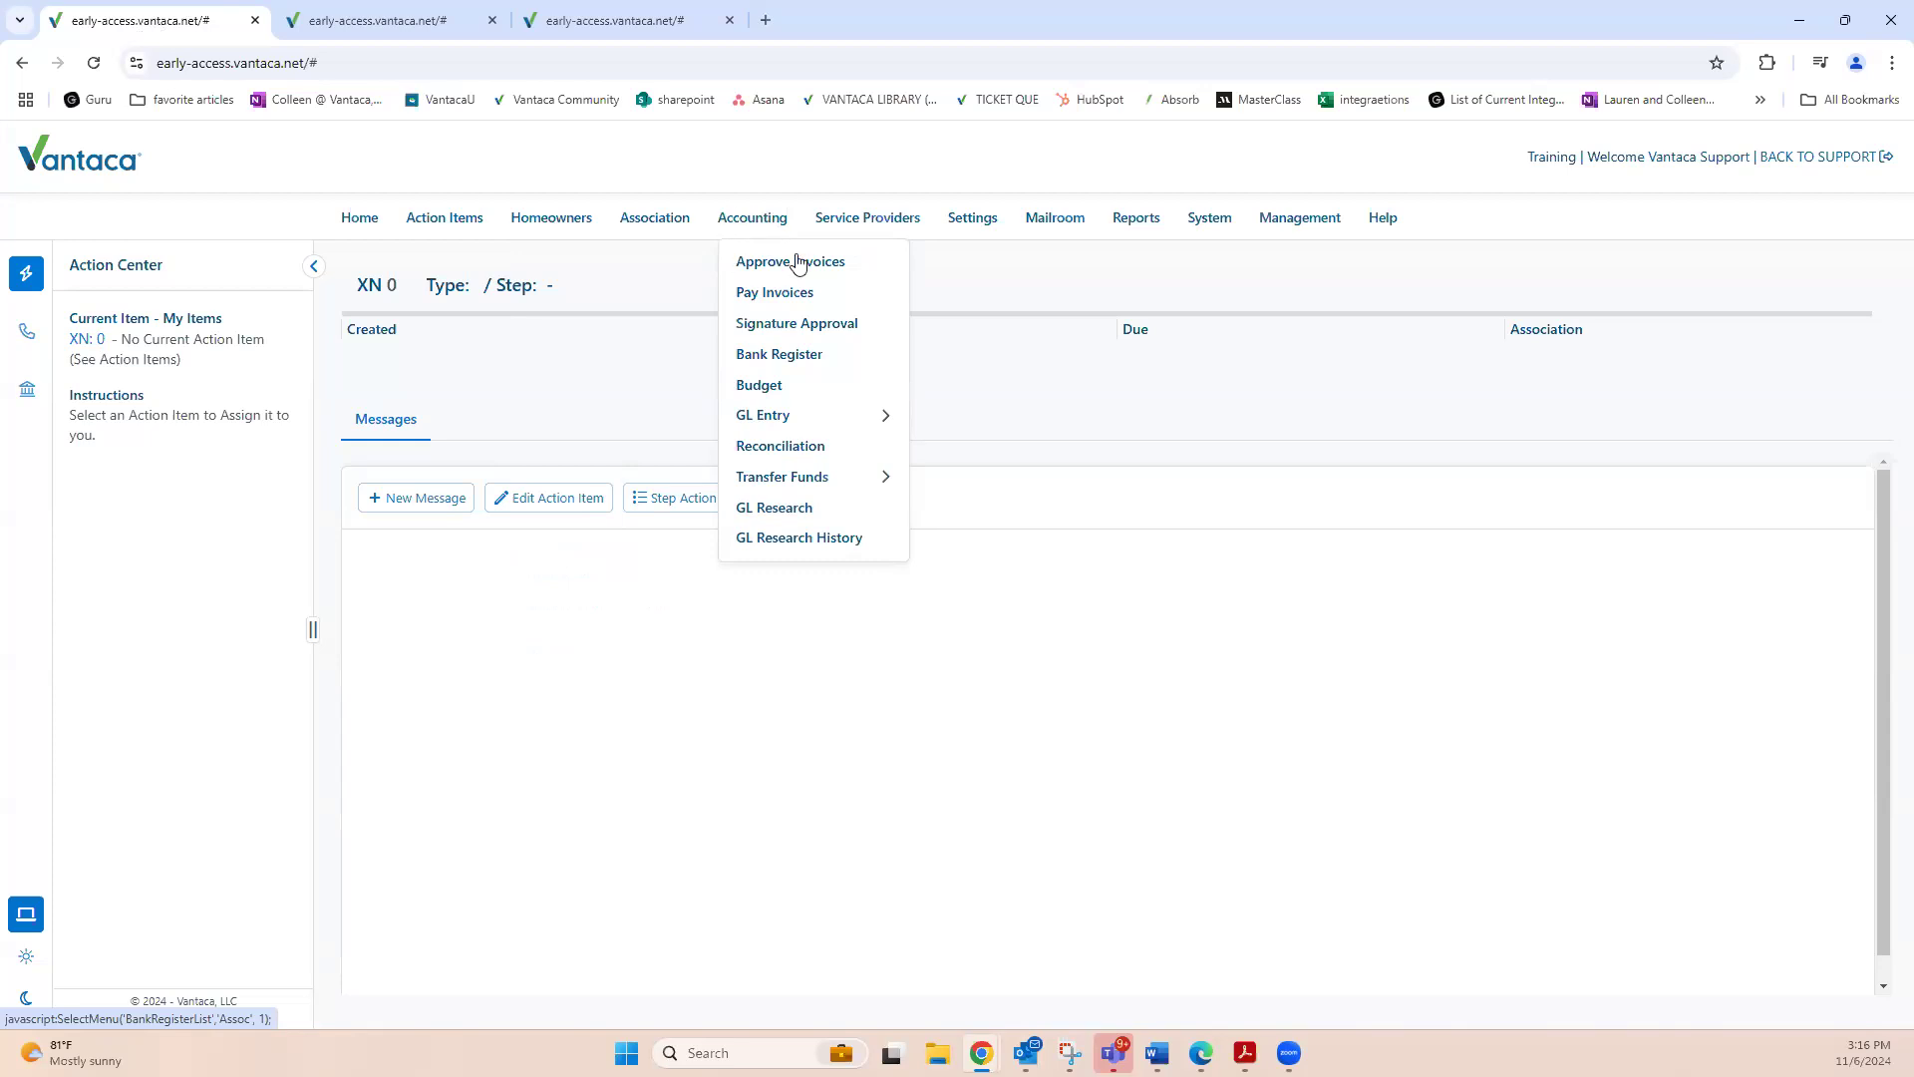
mouse_move(774, 219)
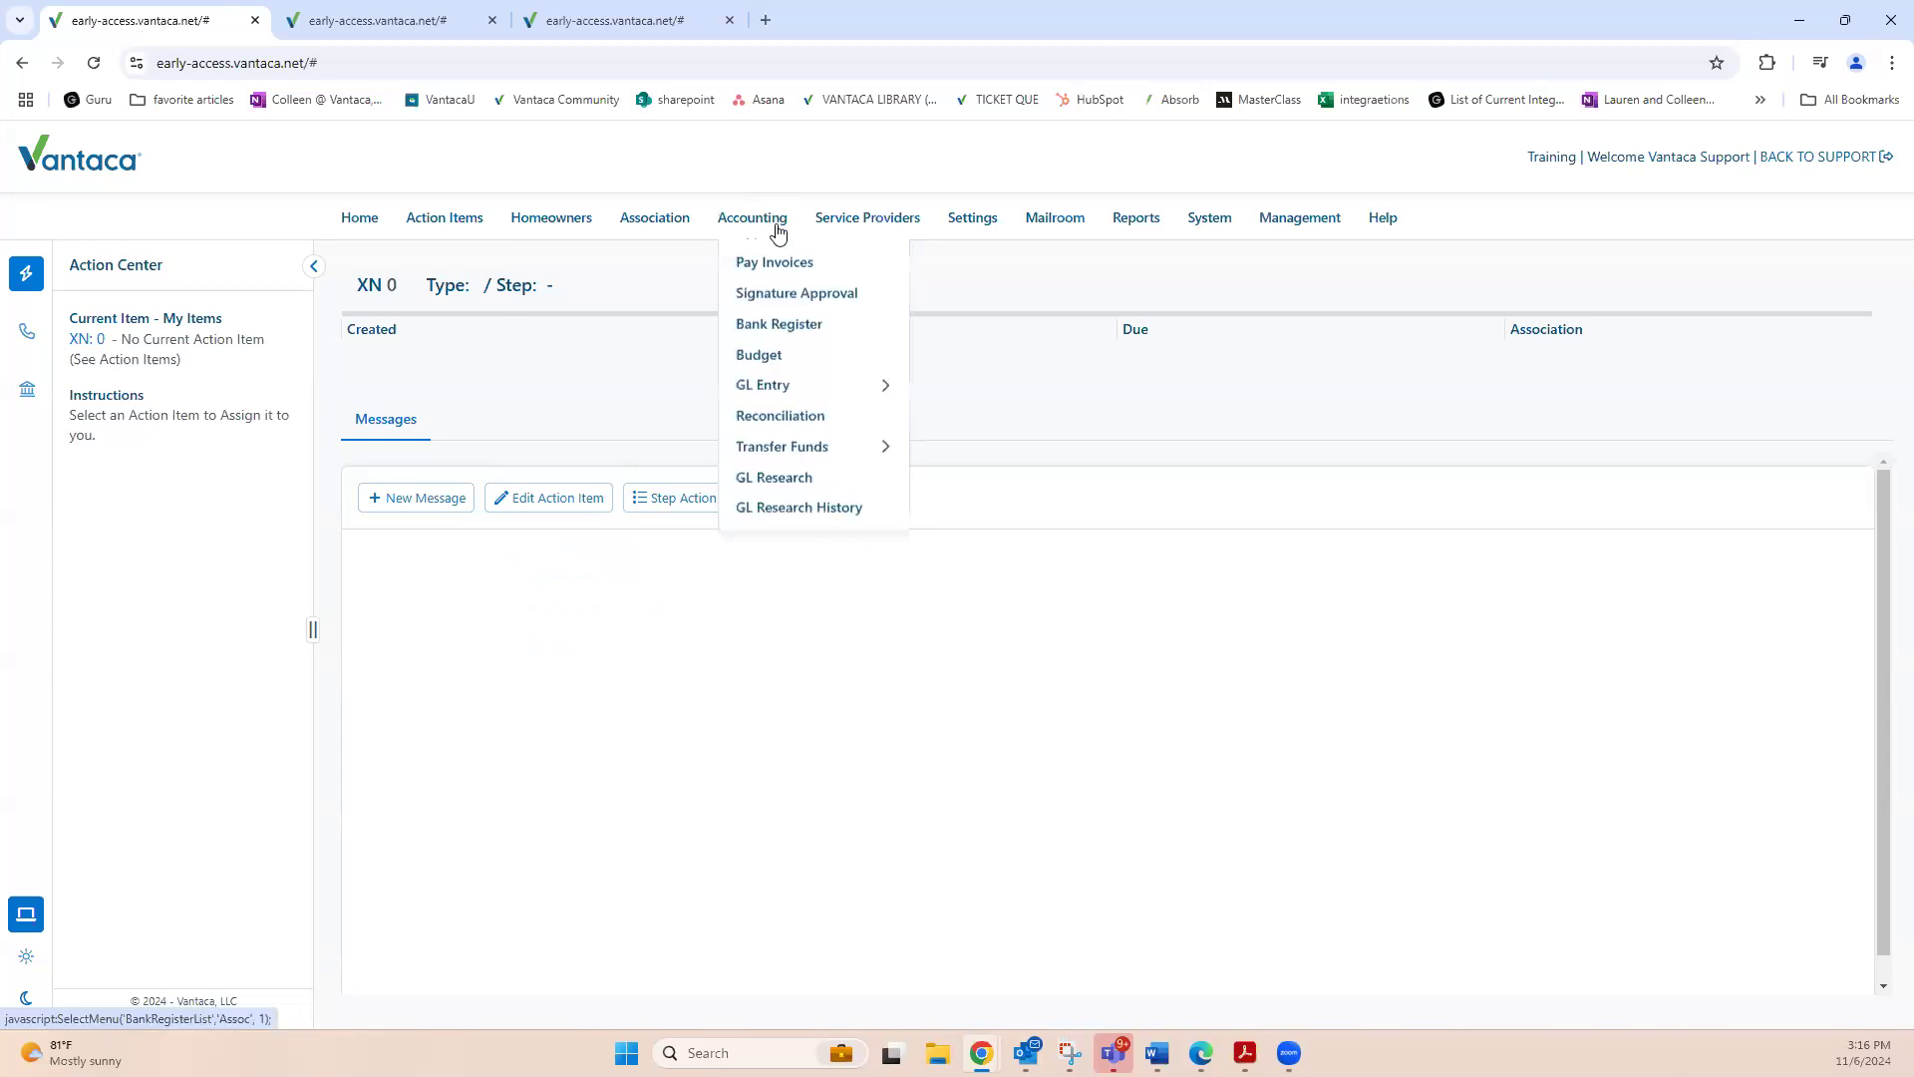
left_click(773, 265)
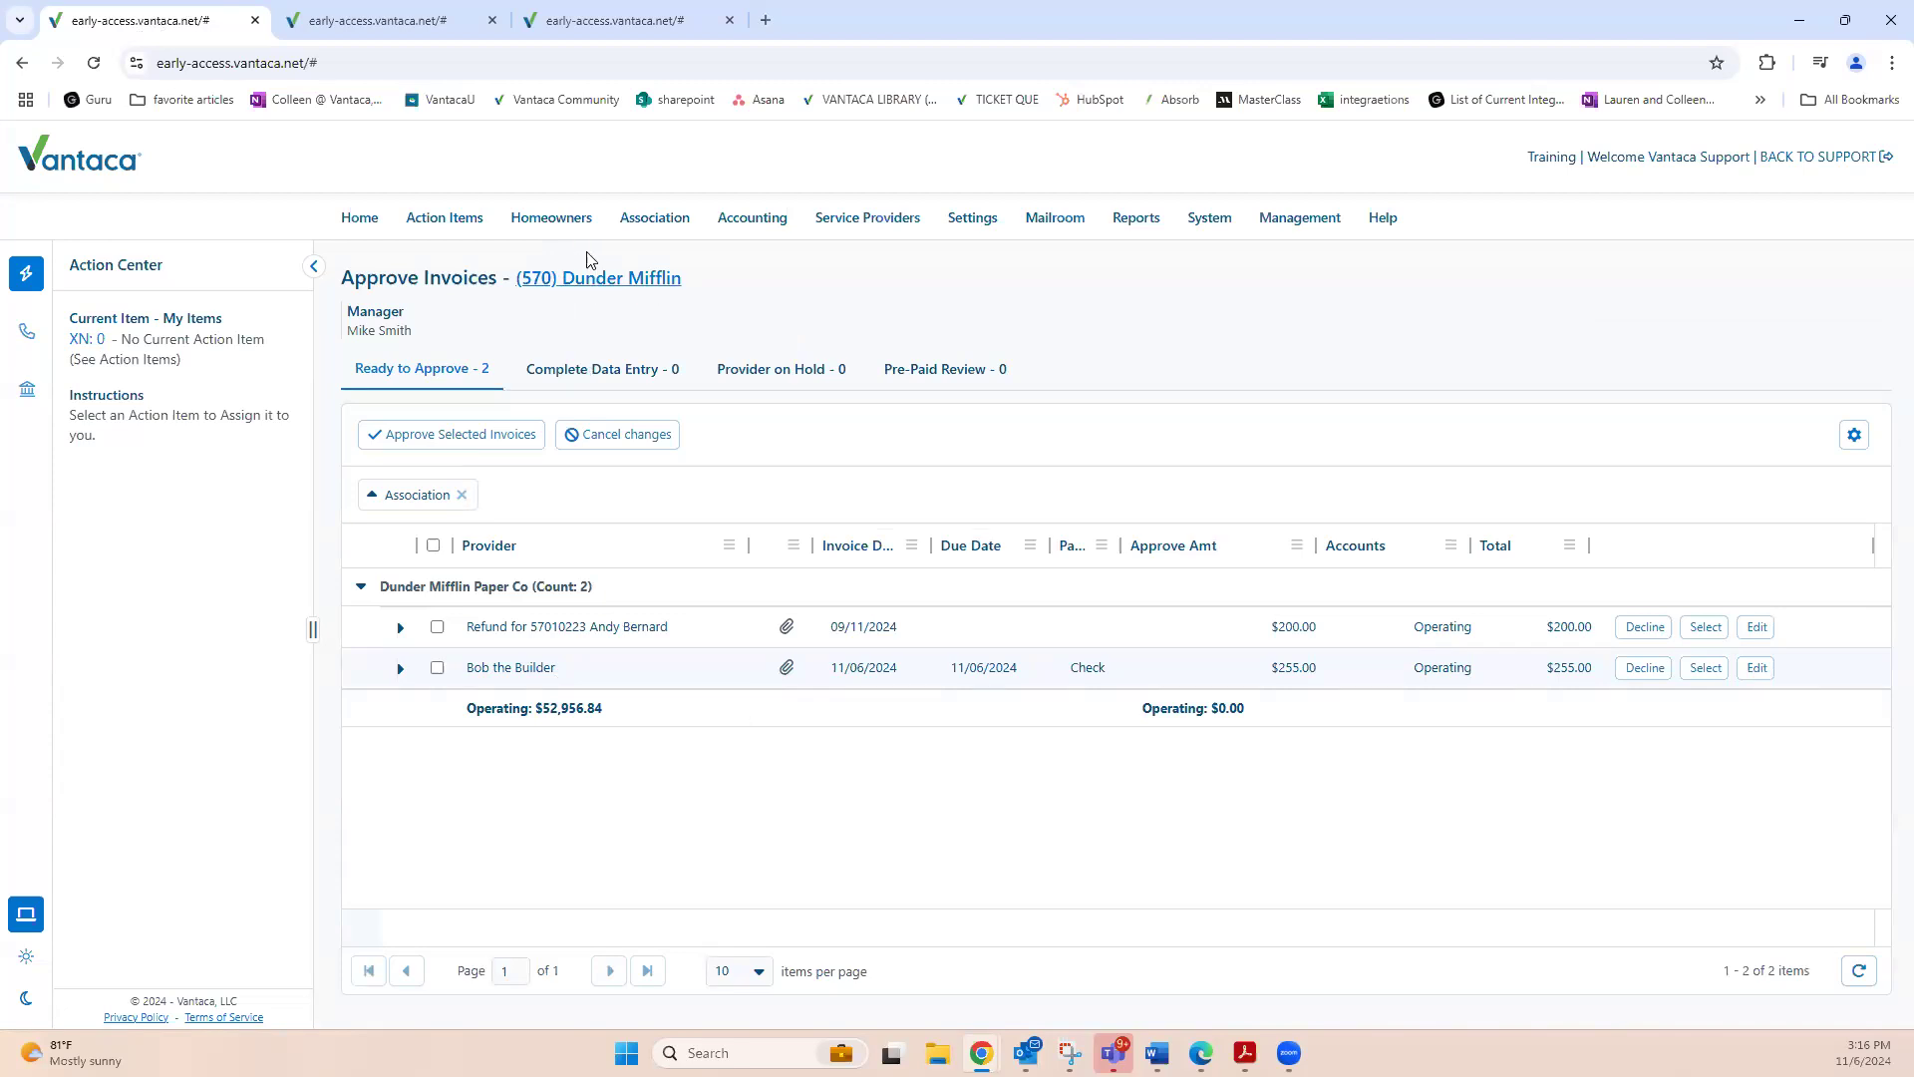
left_click(595, 287)
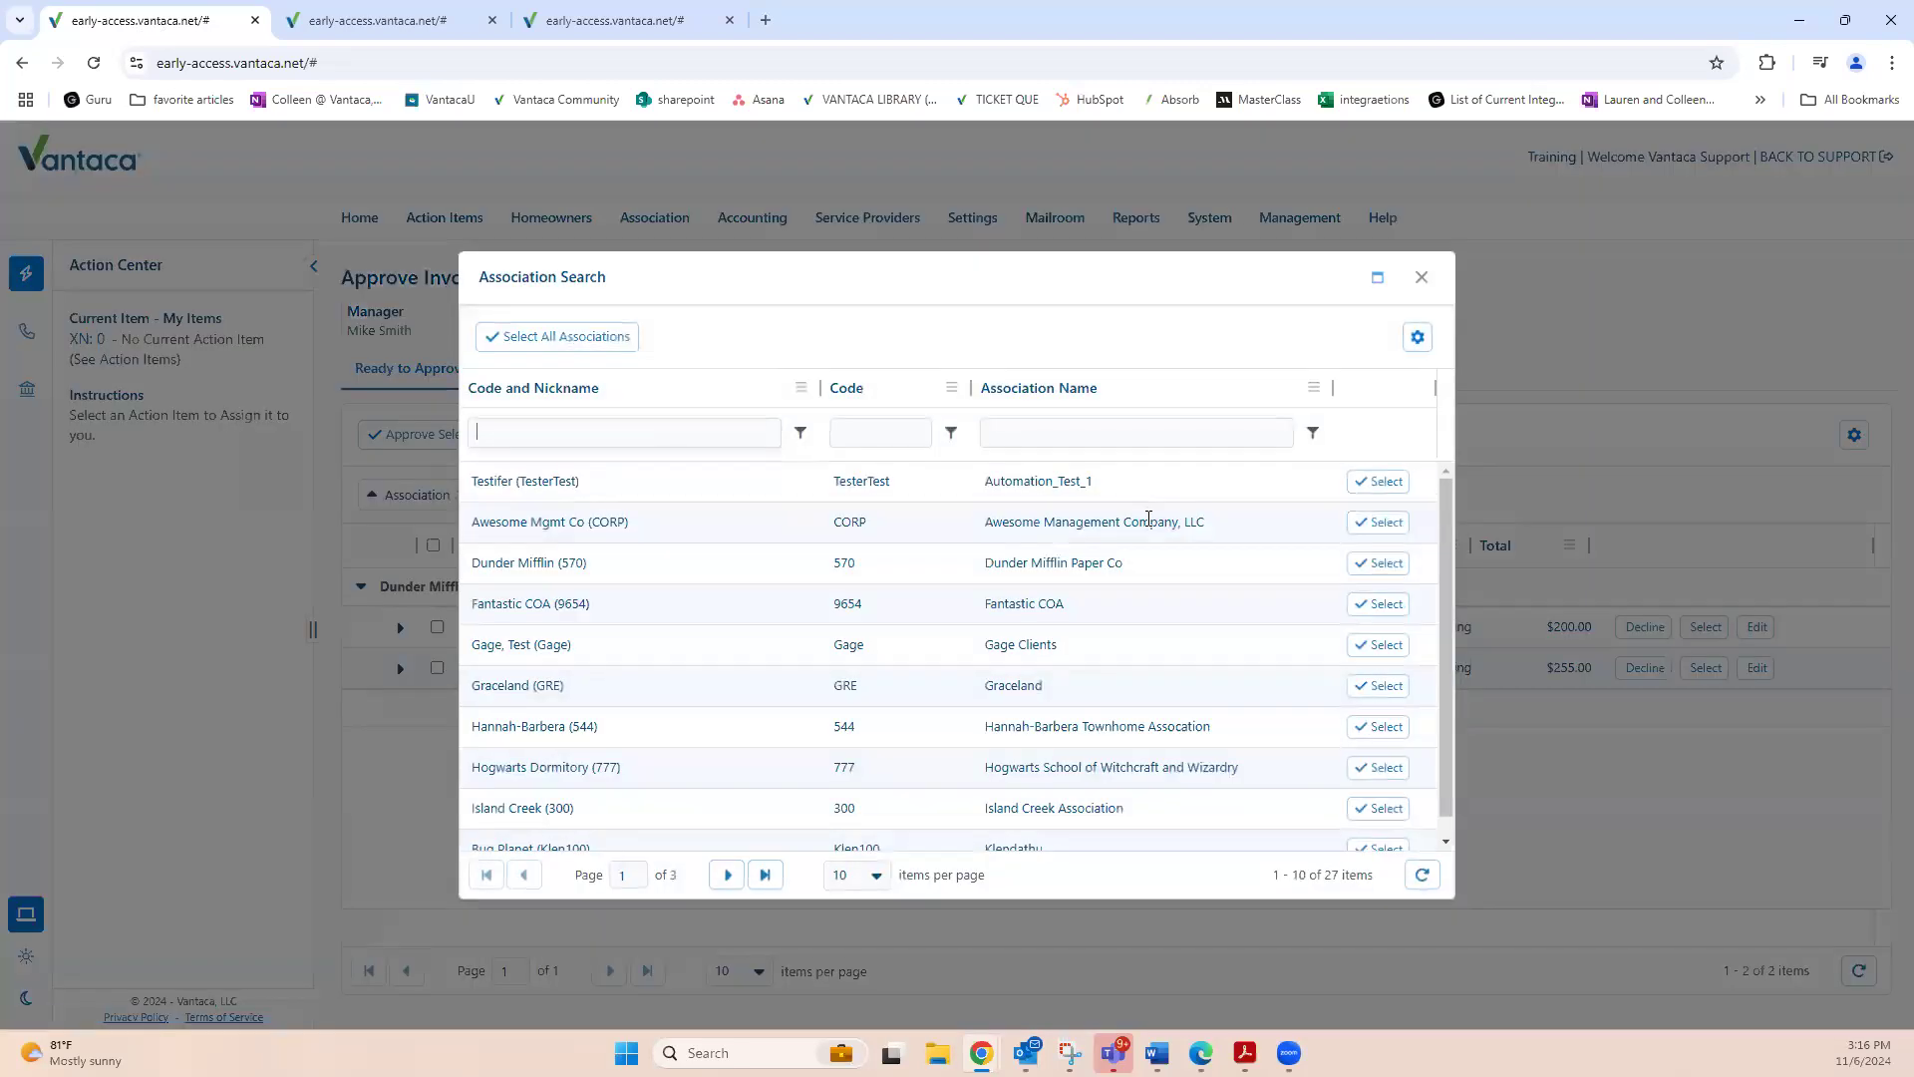
left_click(1427, 284)
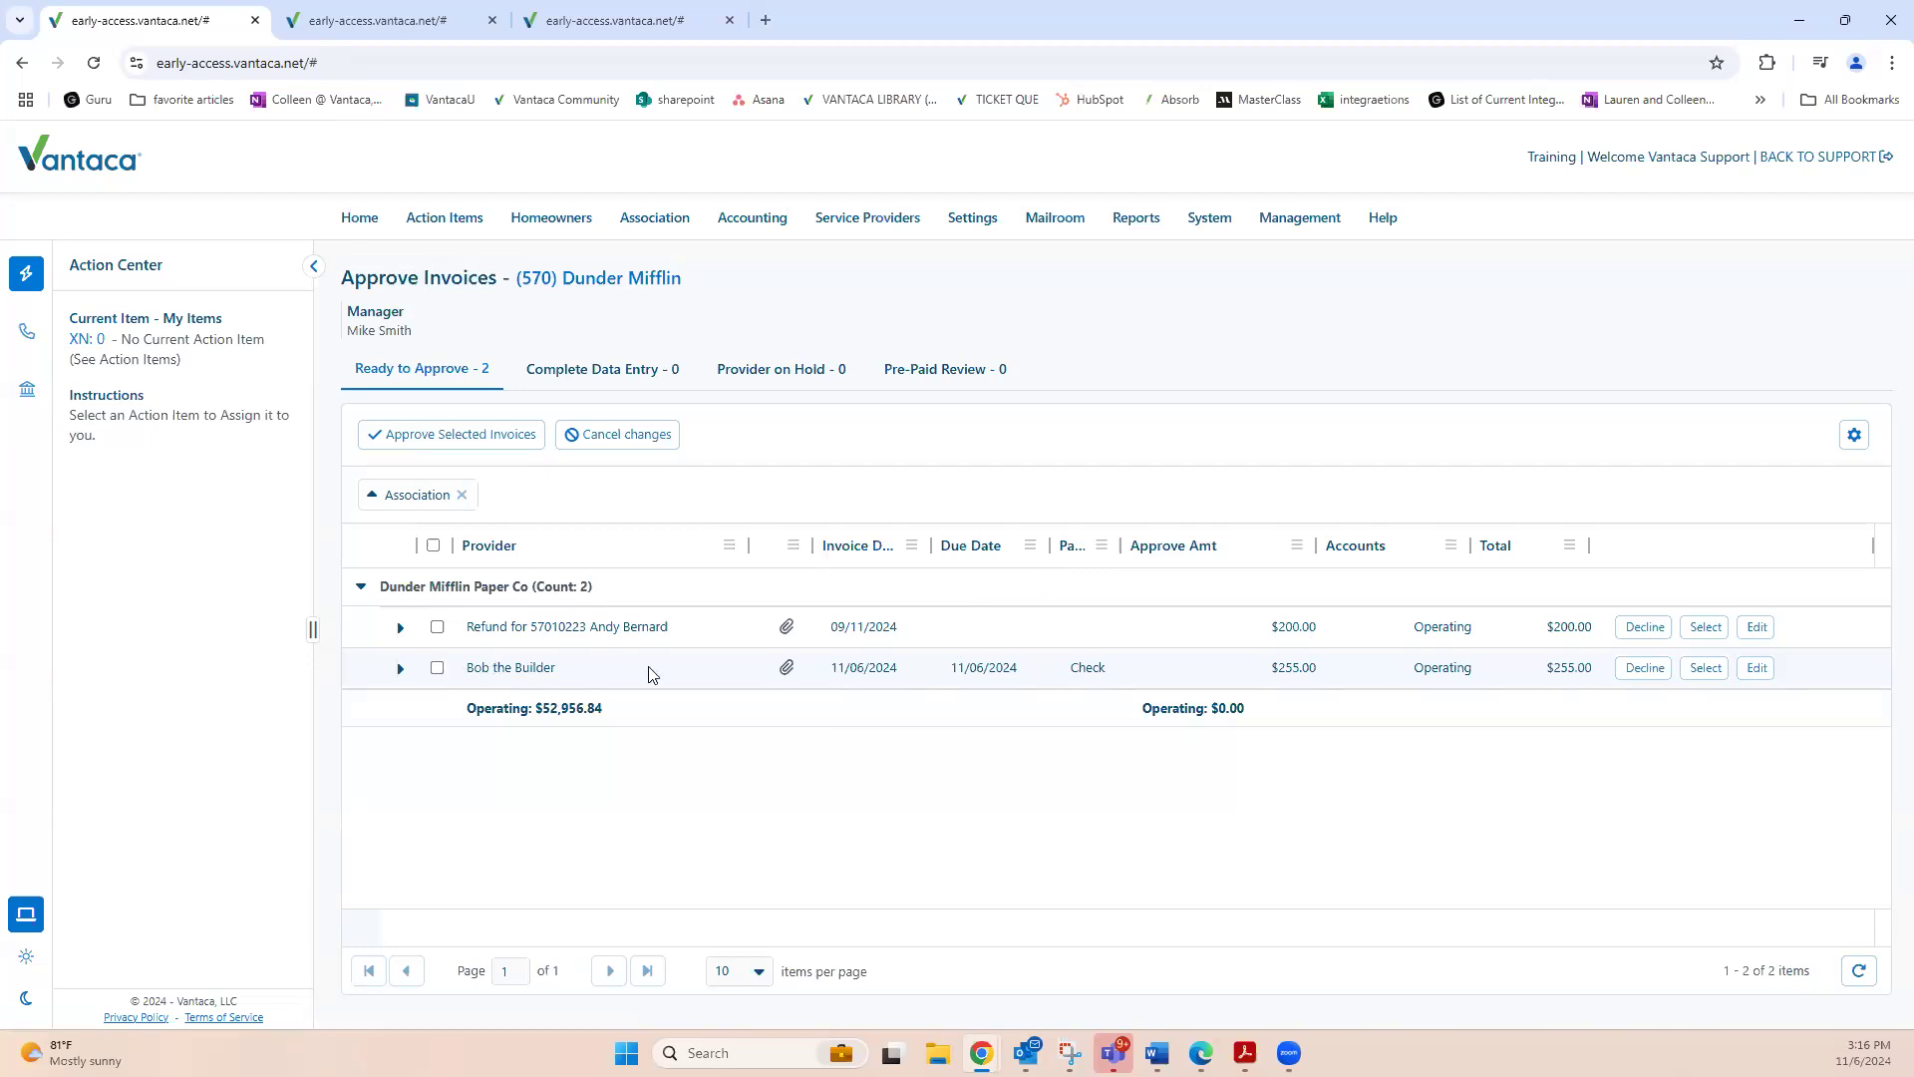
Expand the Bob the Builder invoice and change its GL detail description to "sample 123".
left_click(401, 669)
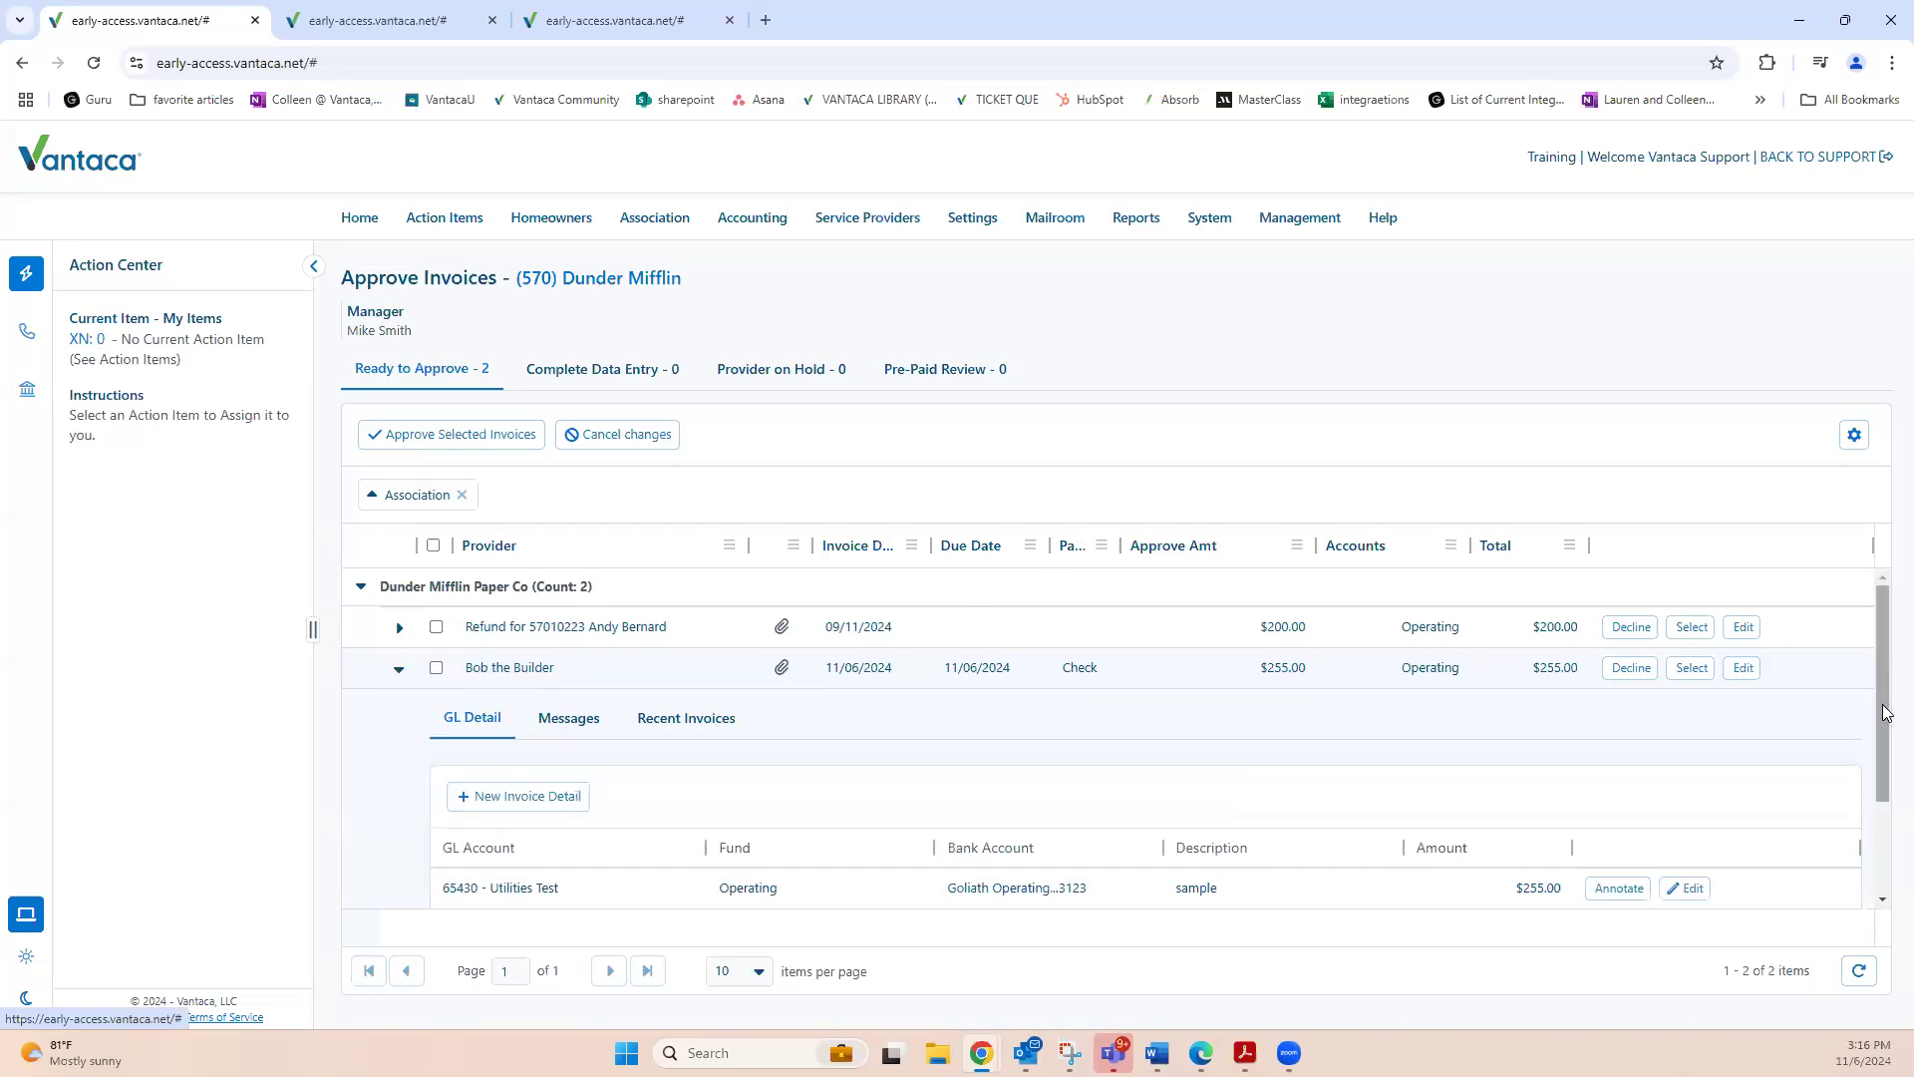
scroll(1645, 848, "down", 1)
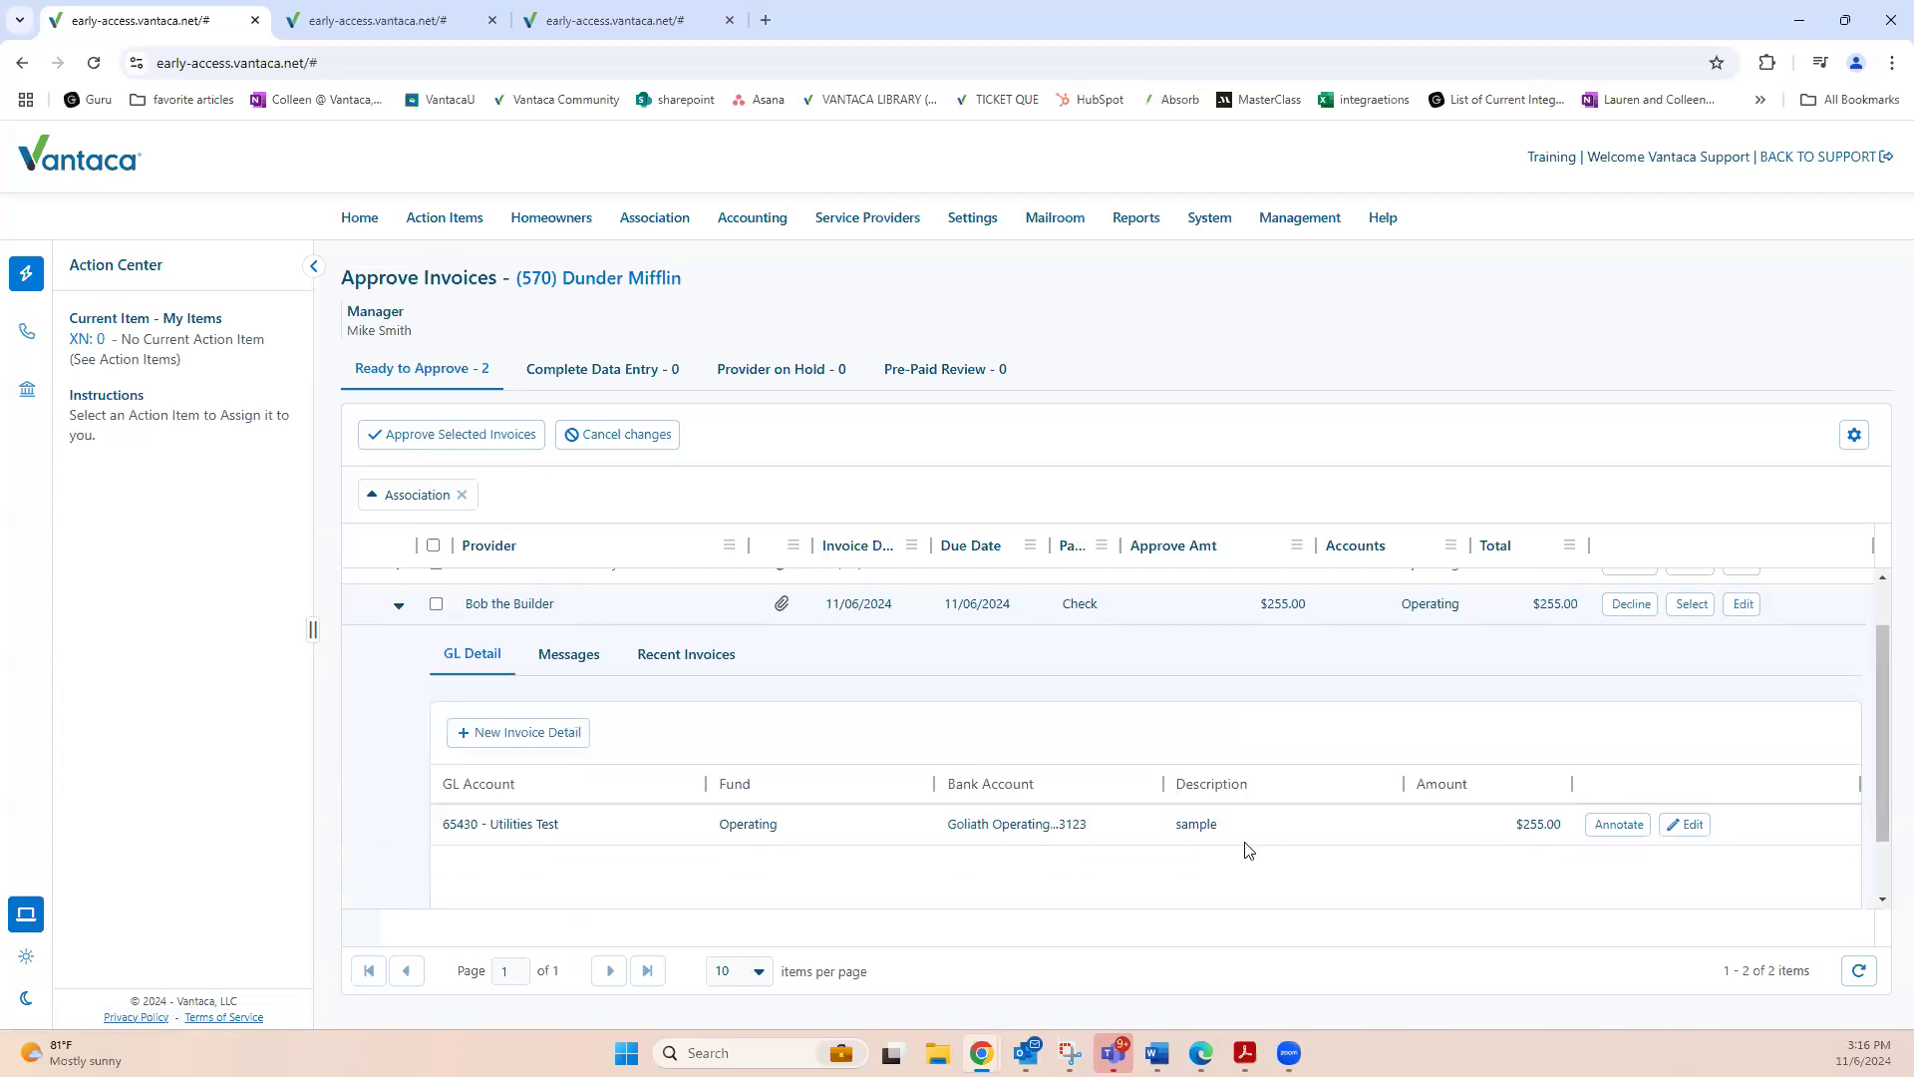
left_click(1685, 824)
type("86")
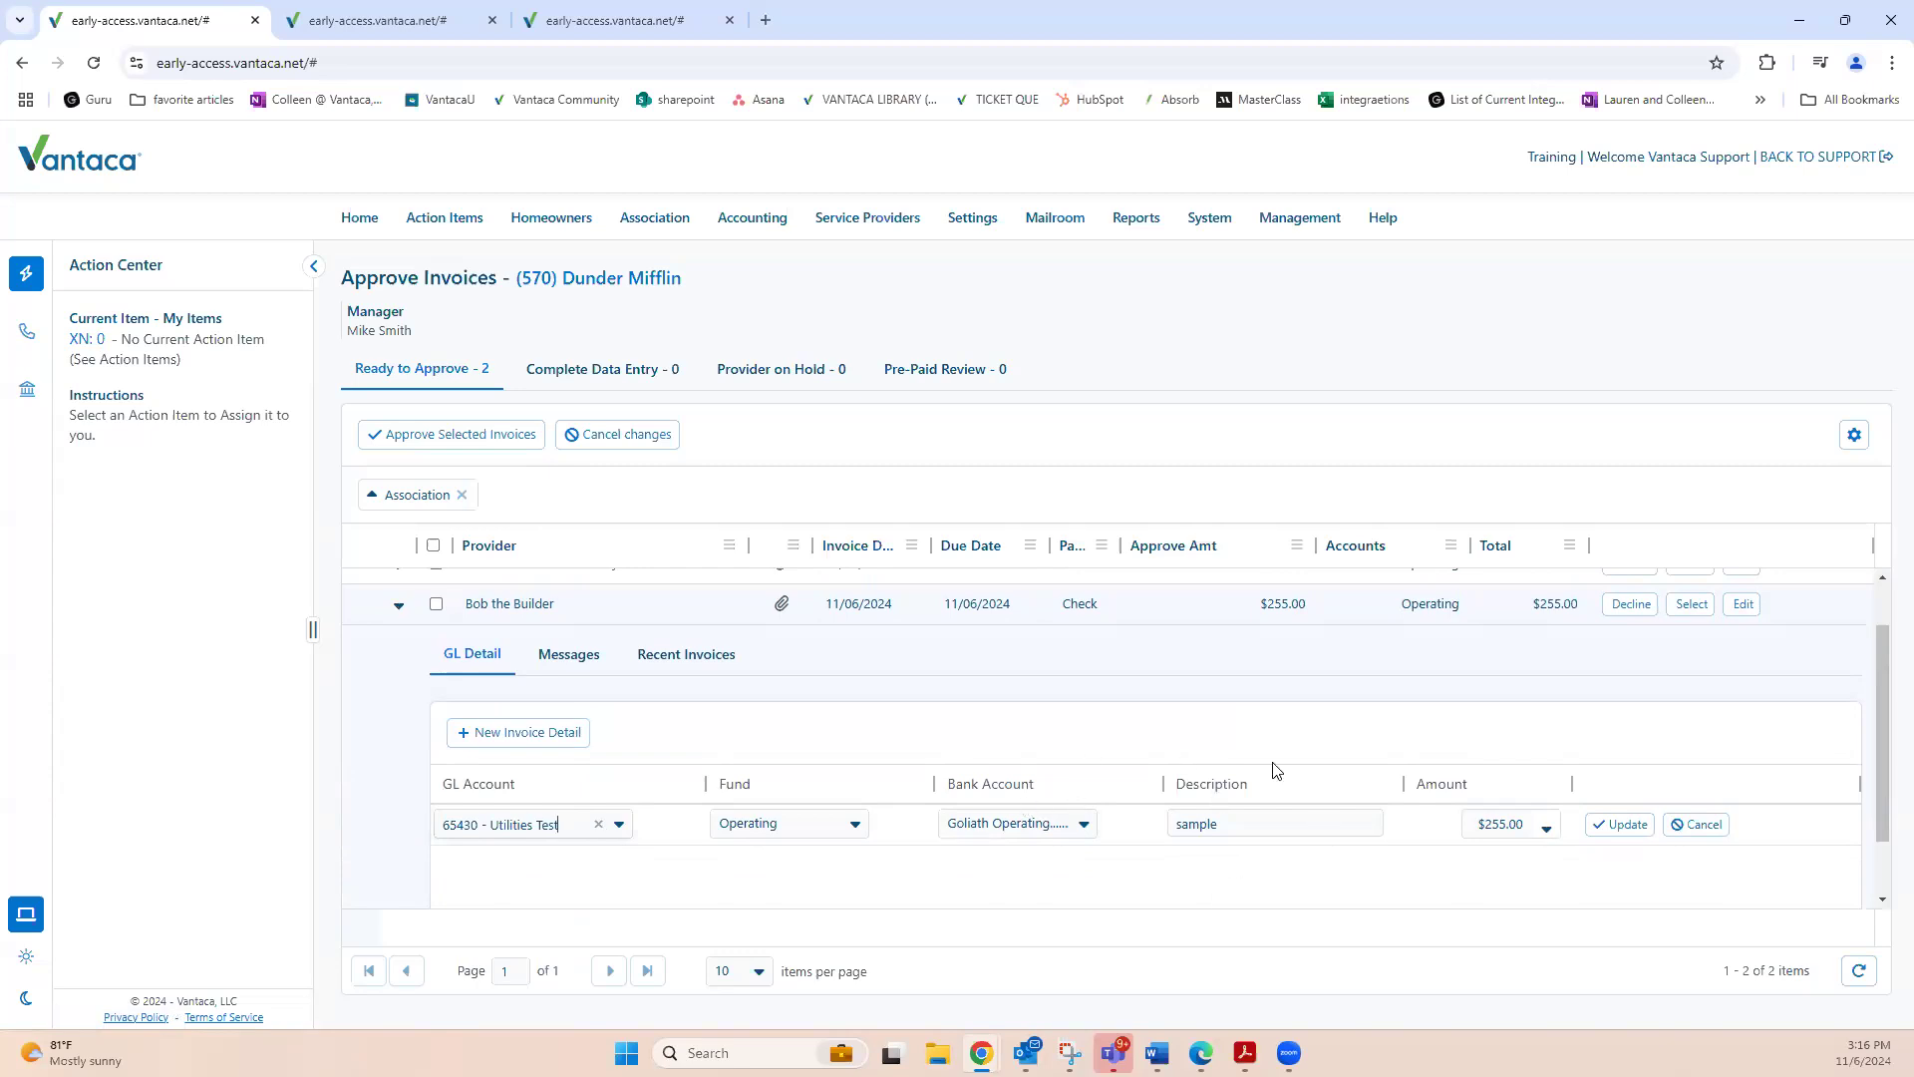
left_click(1280, 824)
left_click(1601, 832)
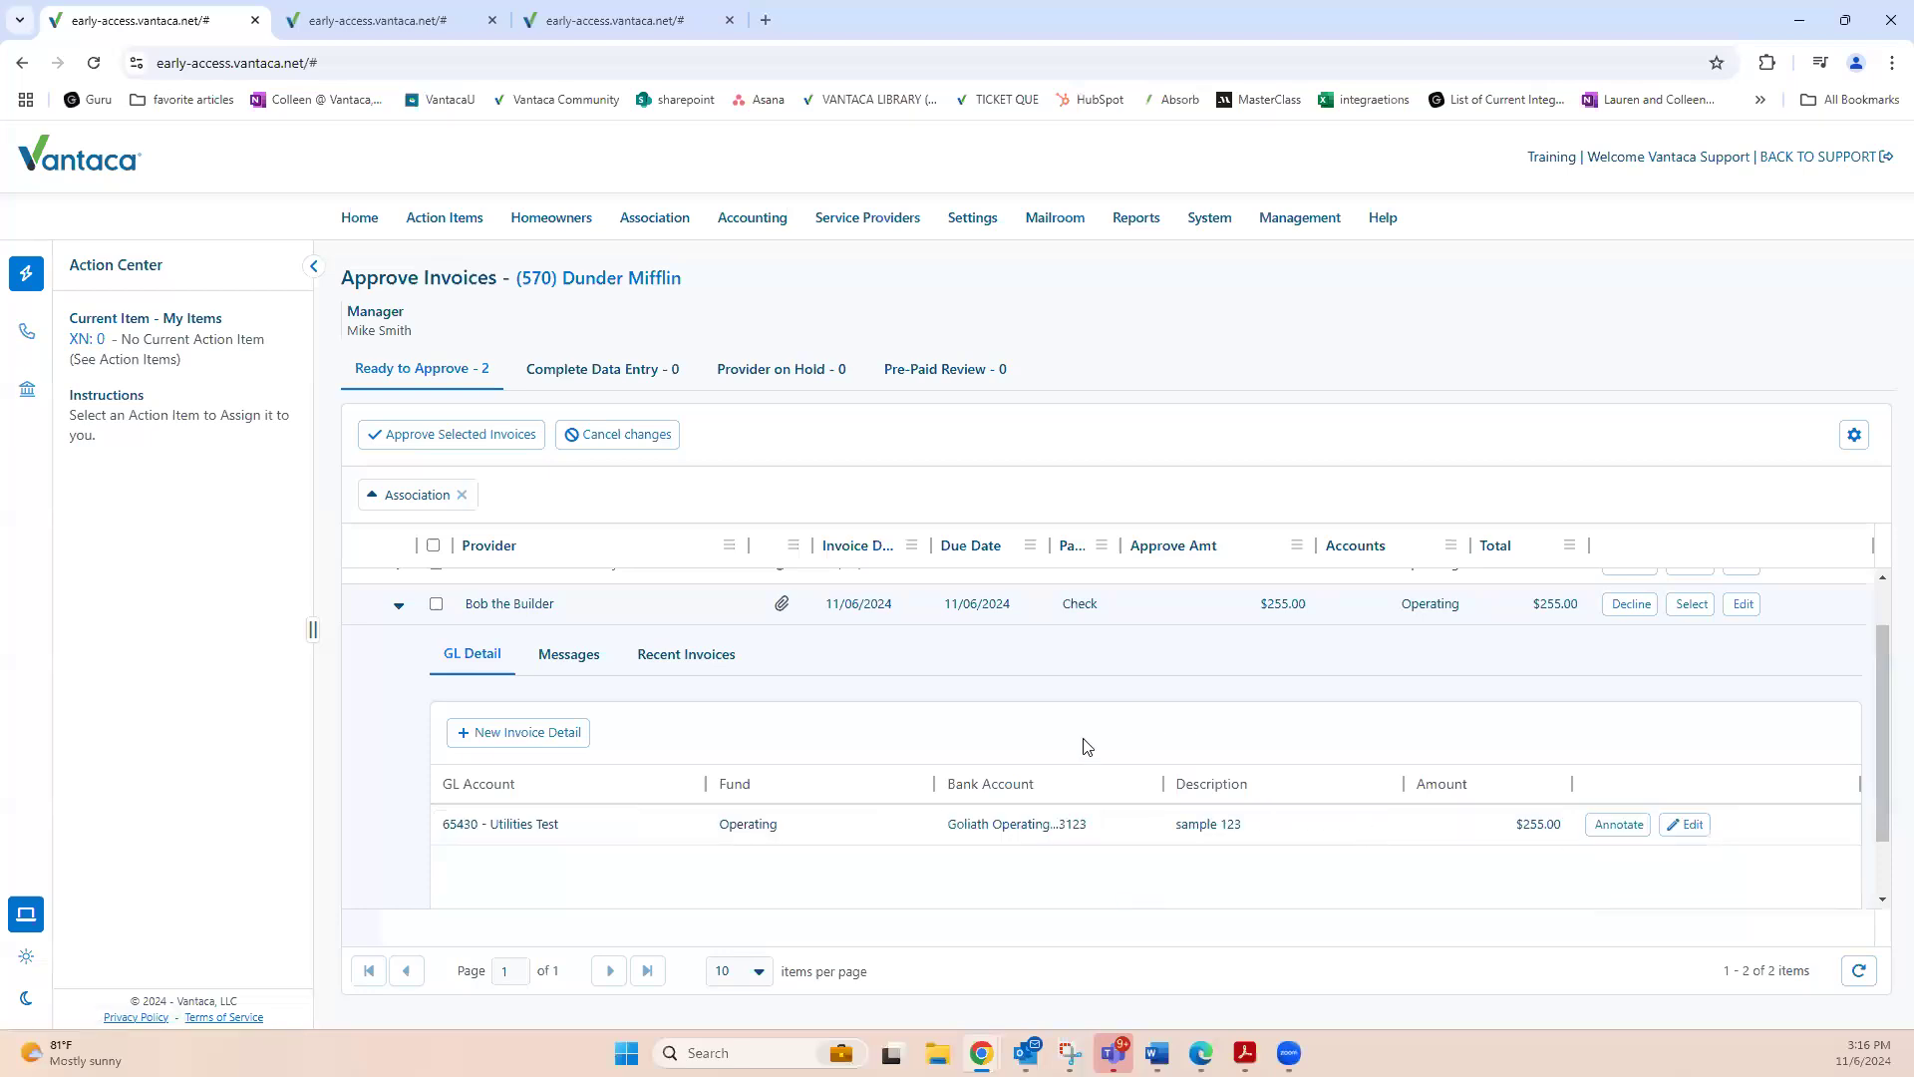
Check the payment type, approve amount, due date and invoice date fields on the Bob the Builder invoice row.
scroll(1086, 744, "up", 1)
left_click(1080, 668)
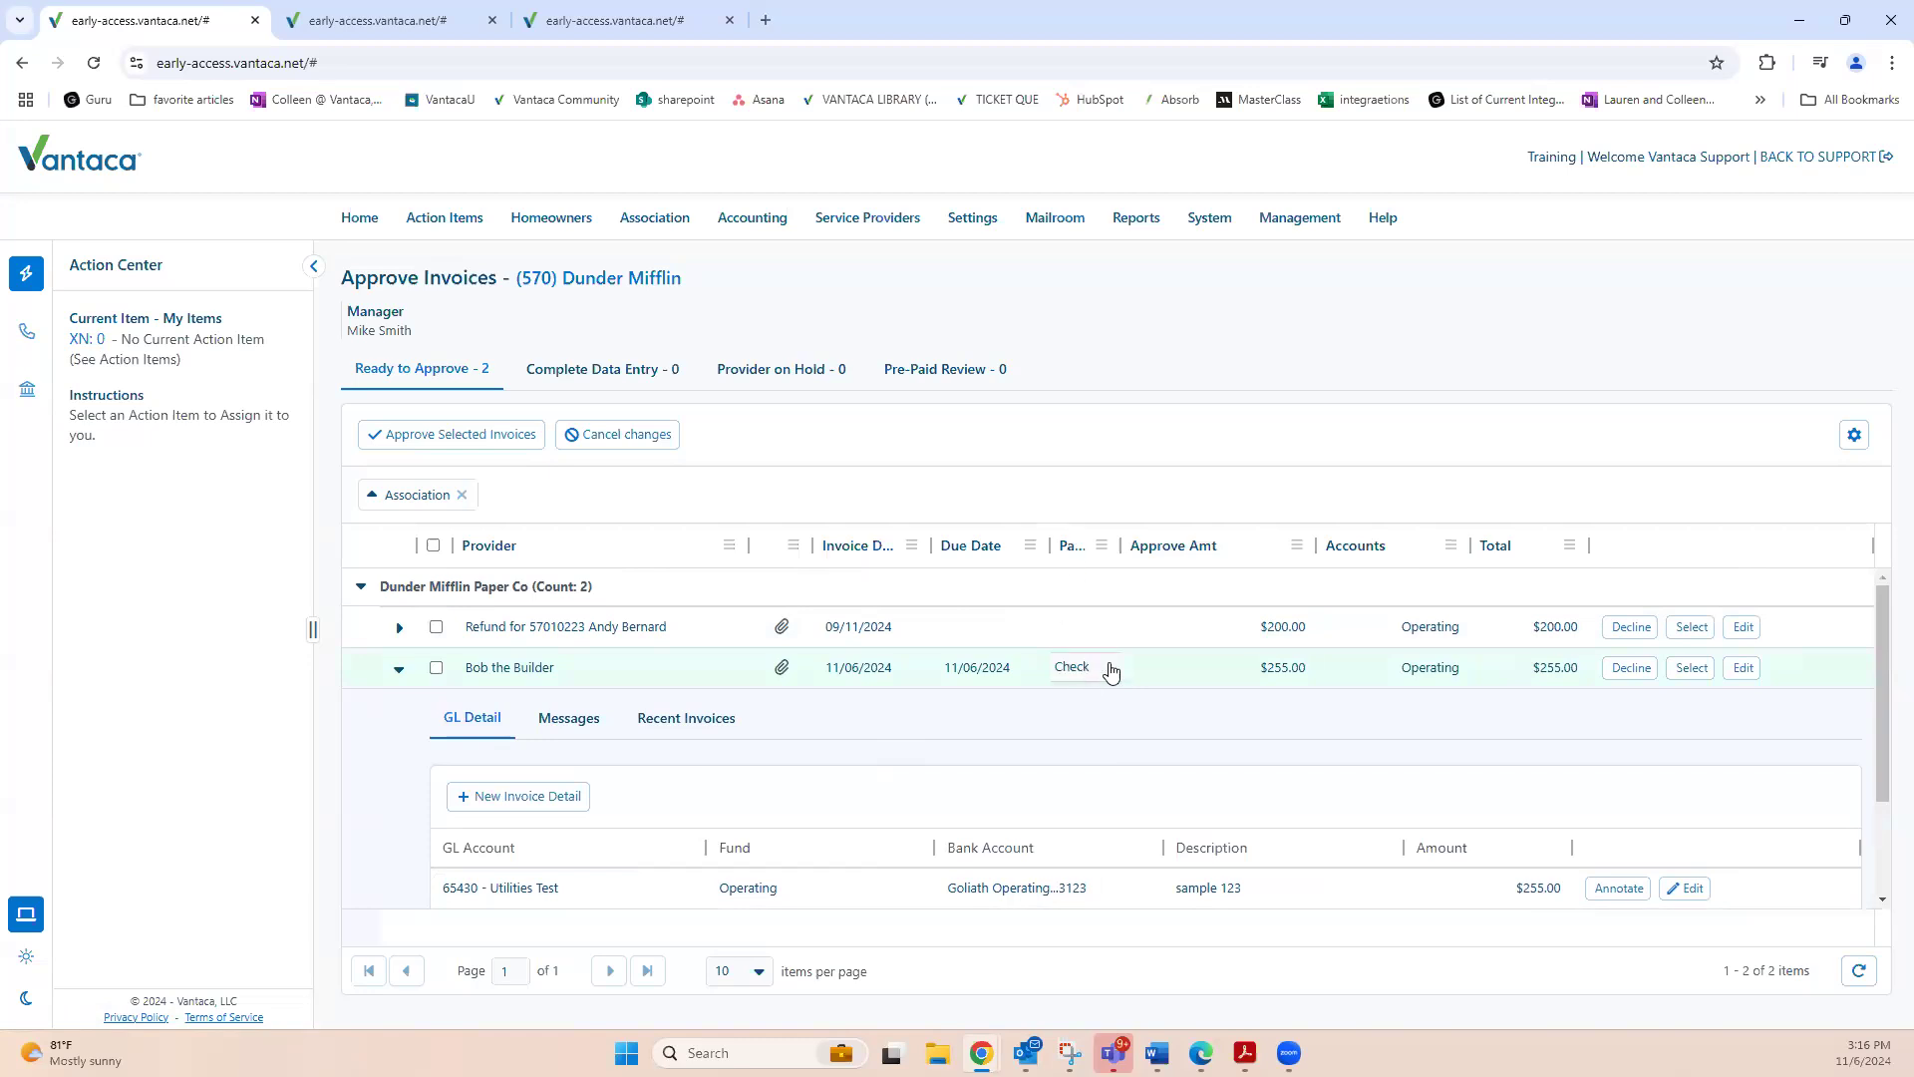
left_click(1274, 668)
left_click(944, 668)
left_click(860, 672)
Select all Dunder Mifflin invoices that are ready to approve, approve them and clear the select-all checkbox.
left_click(435, 667)
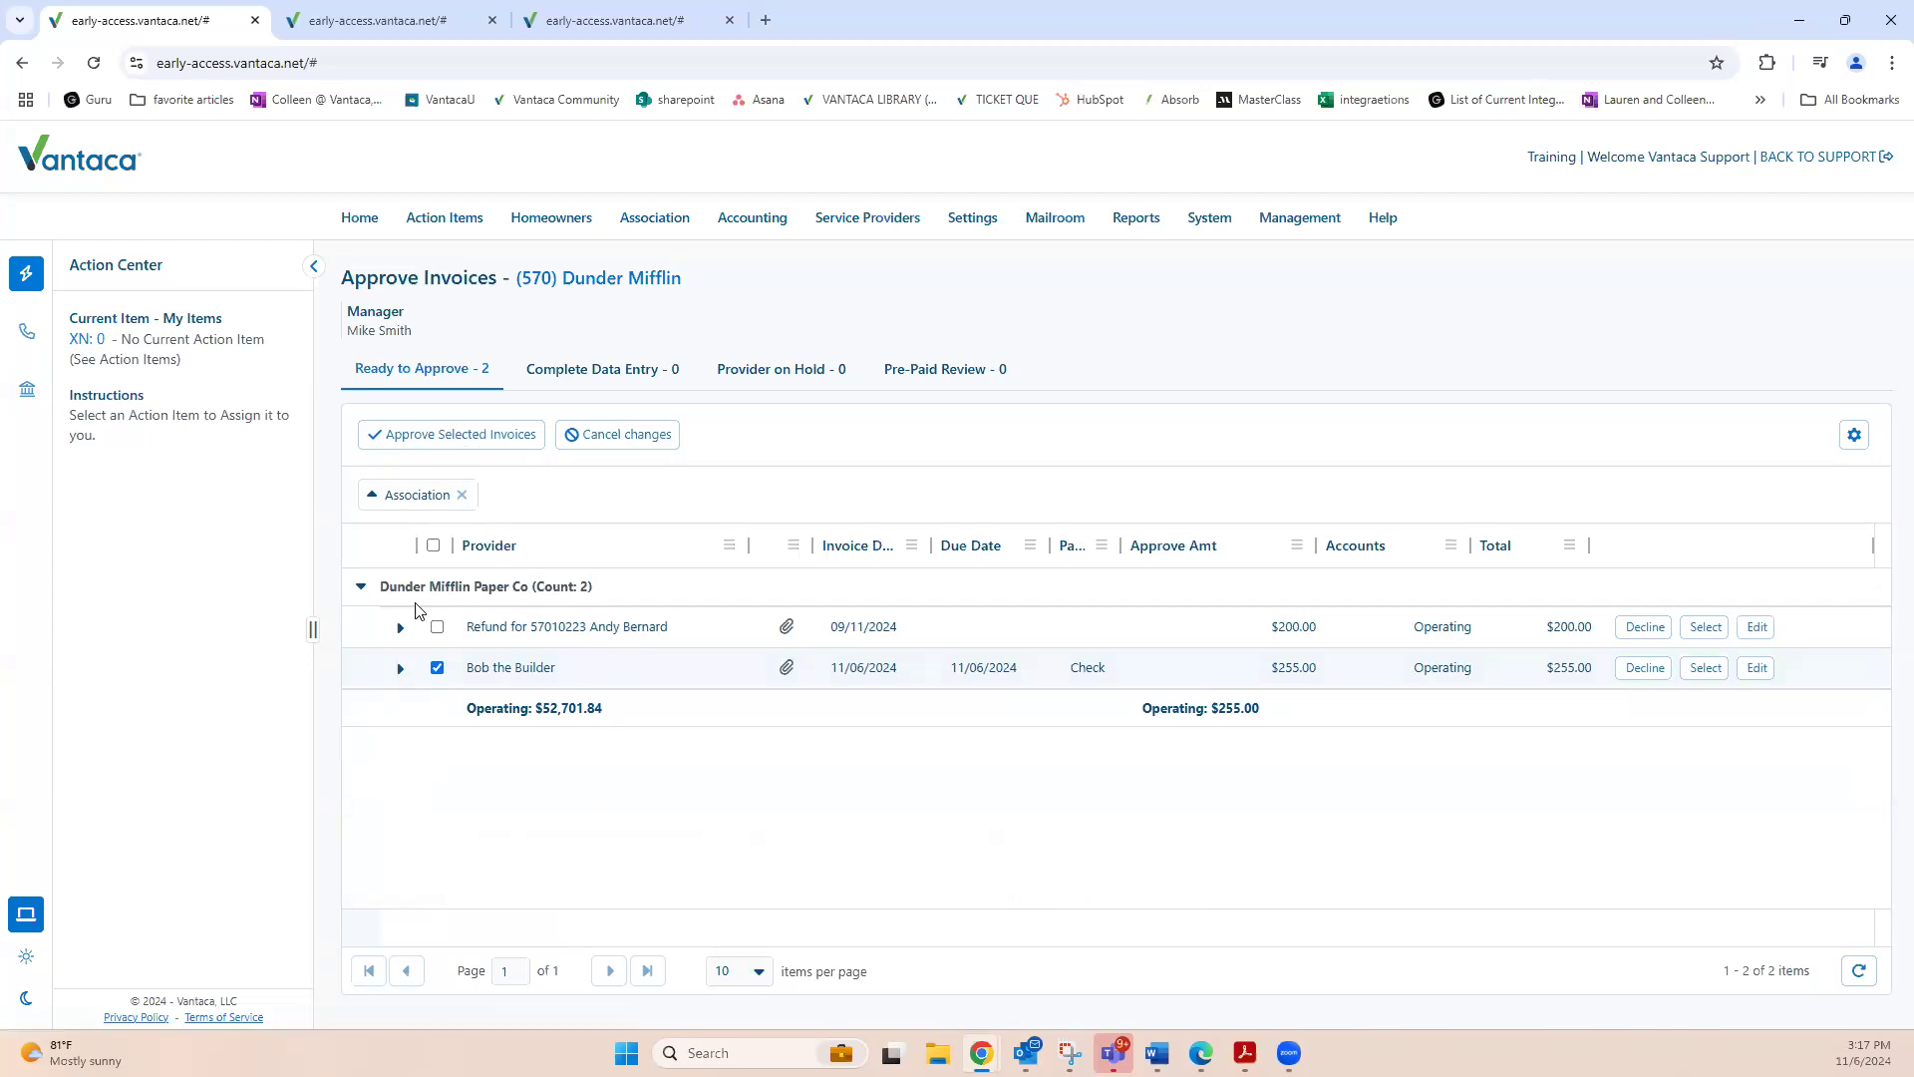
left_click(433, 545)
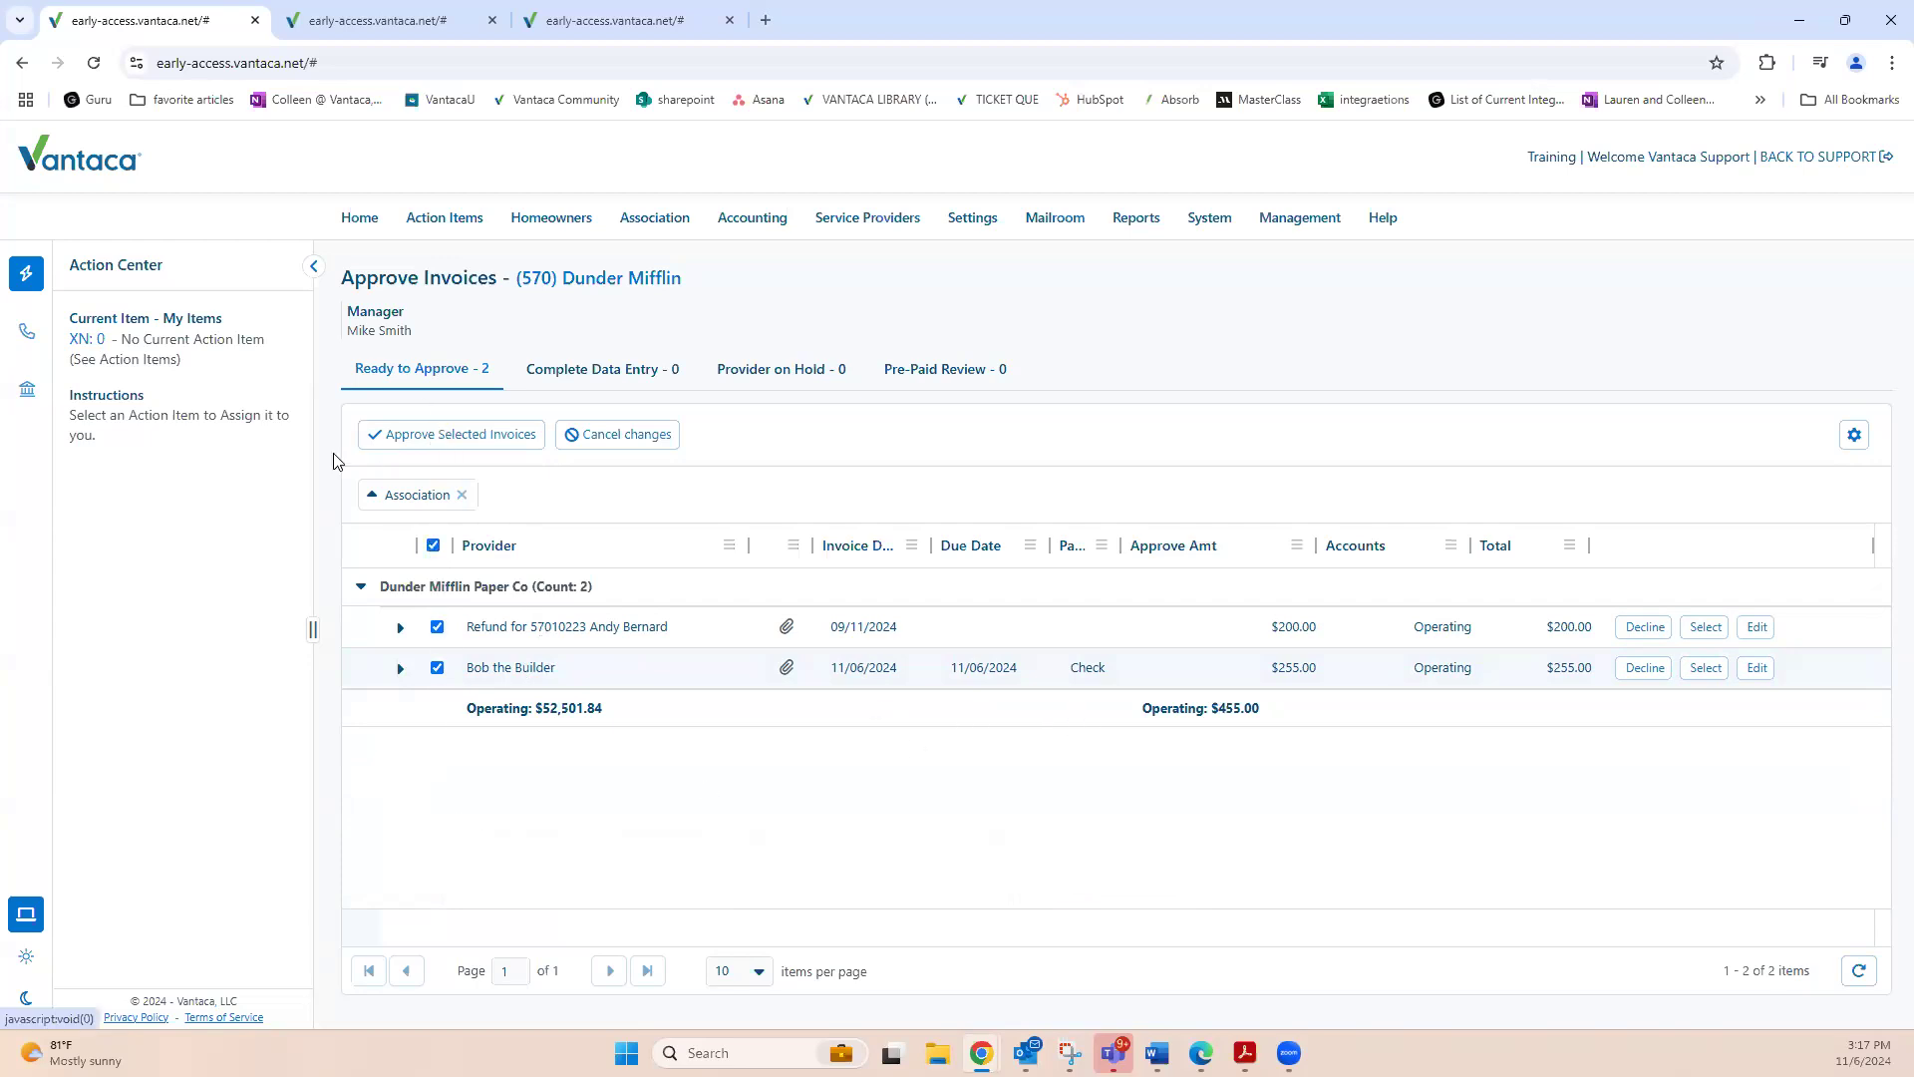
left_click(478, 445)
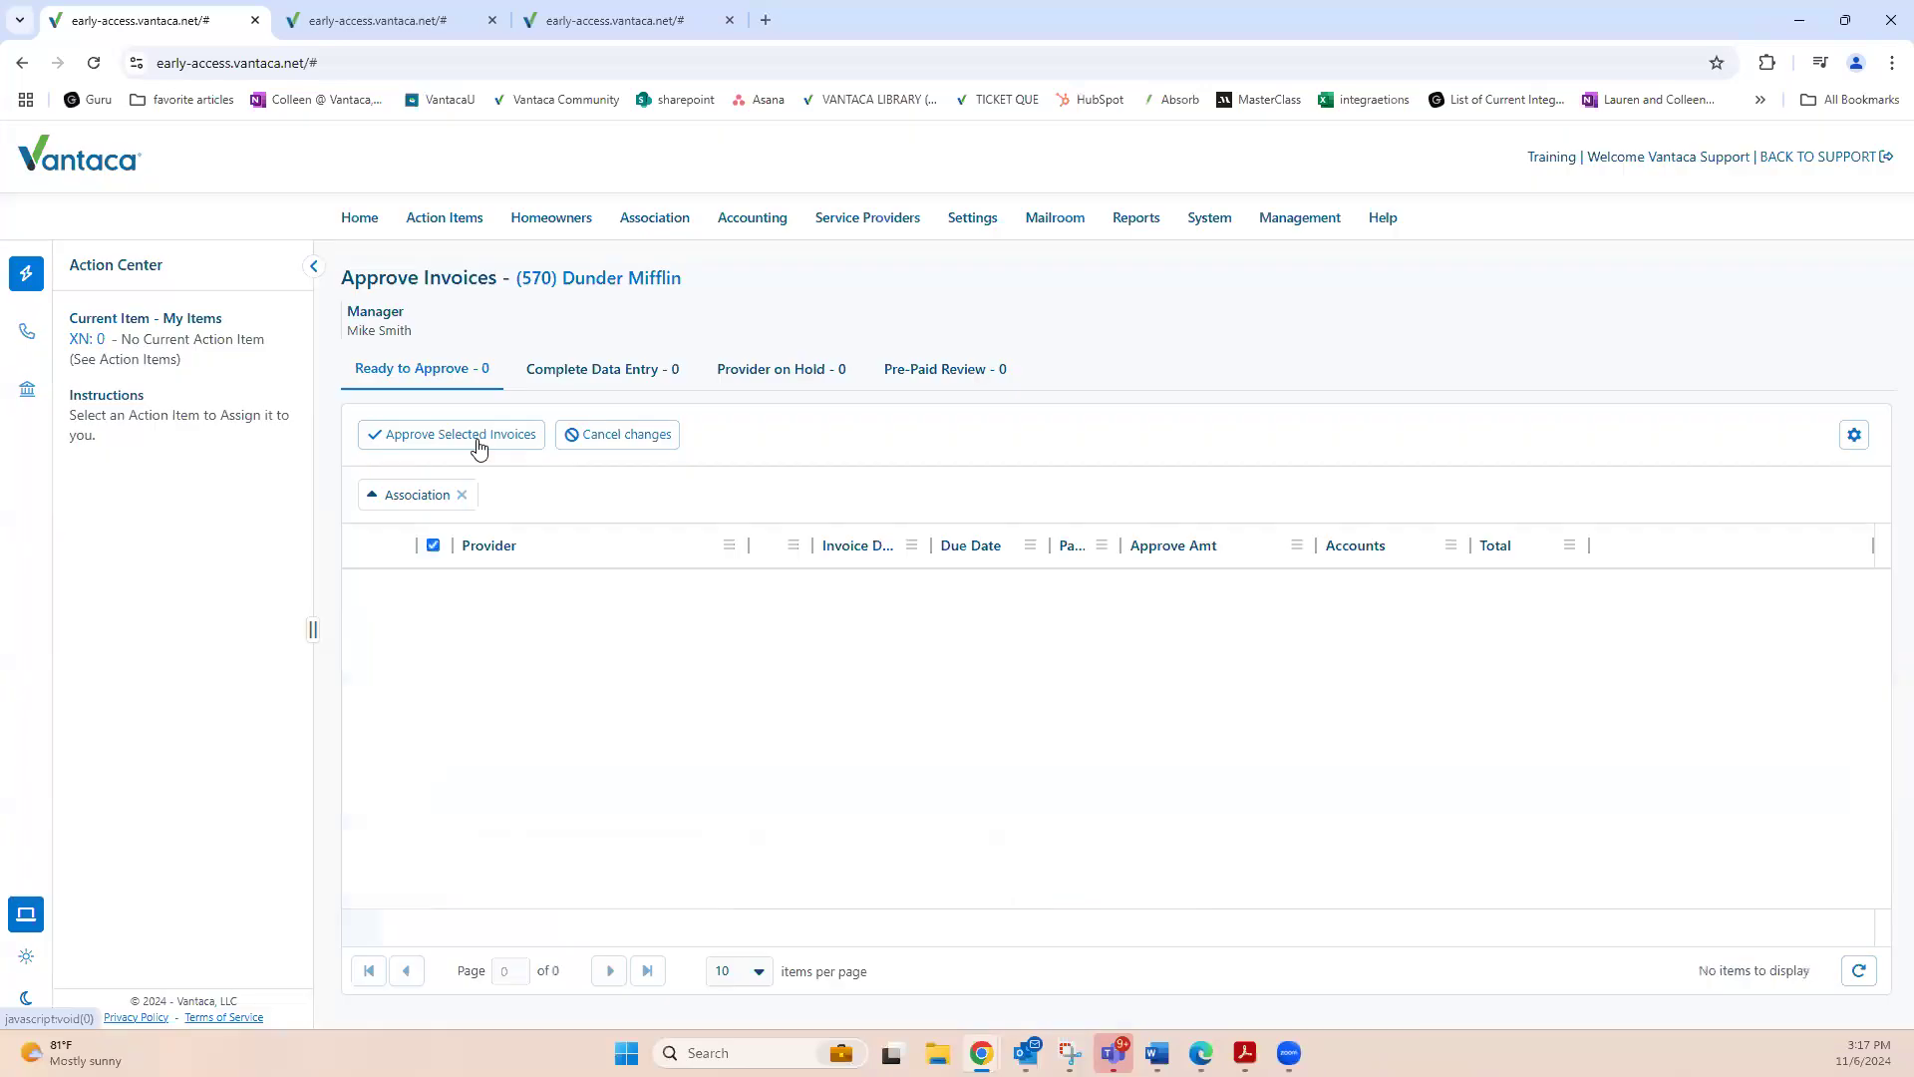
left_click(434, 549)
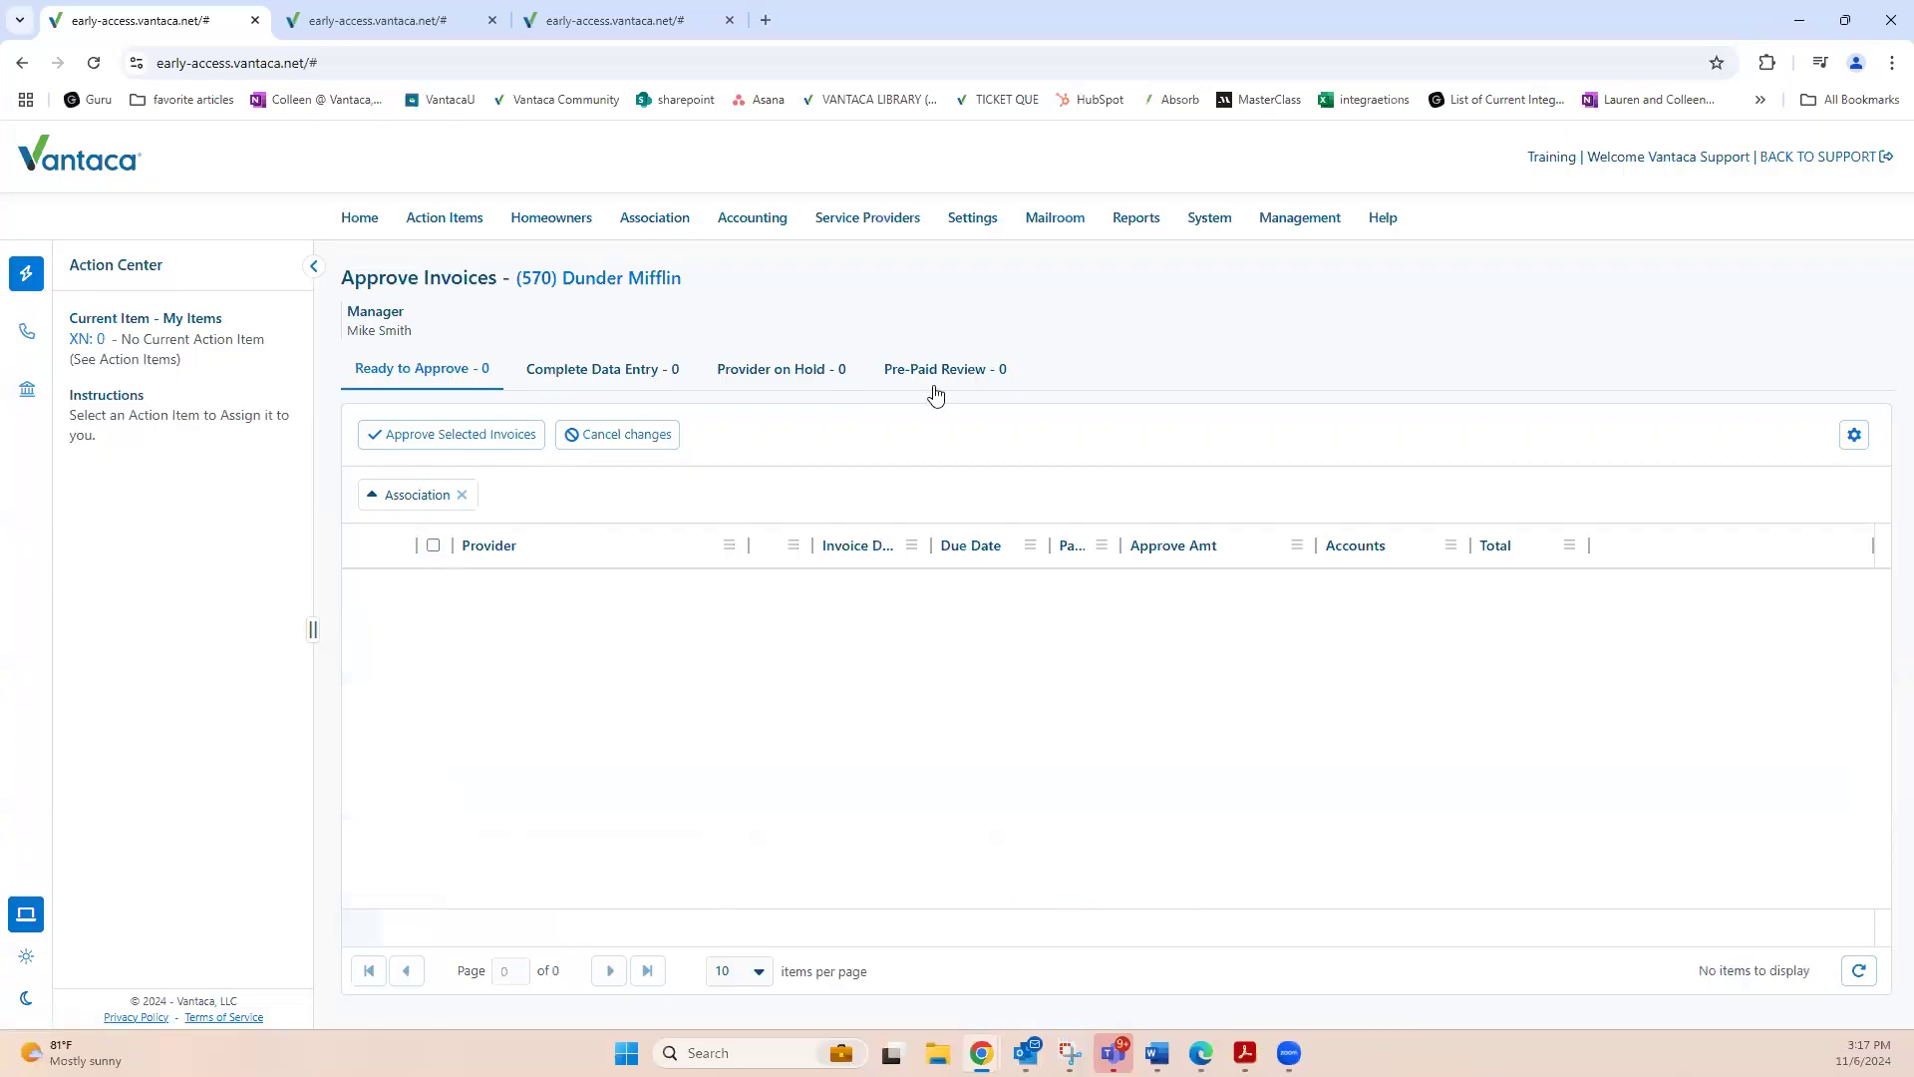
View the Complete Data Entry invoices and examine the Manager and AP Complete Data Entry steps of the Invoice action type, including the manager step's recipient.
left_click(596, 373)
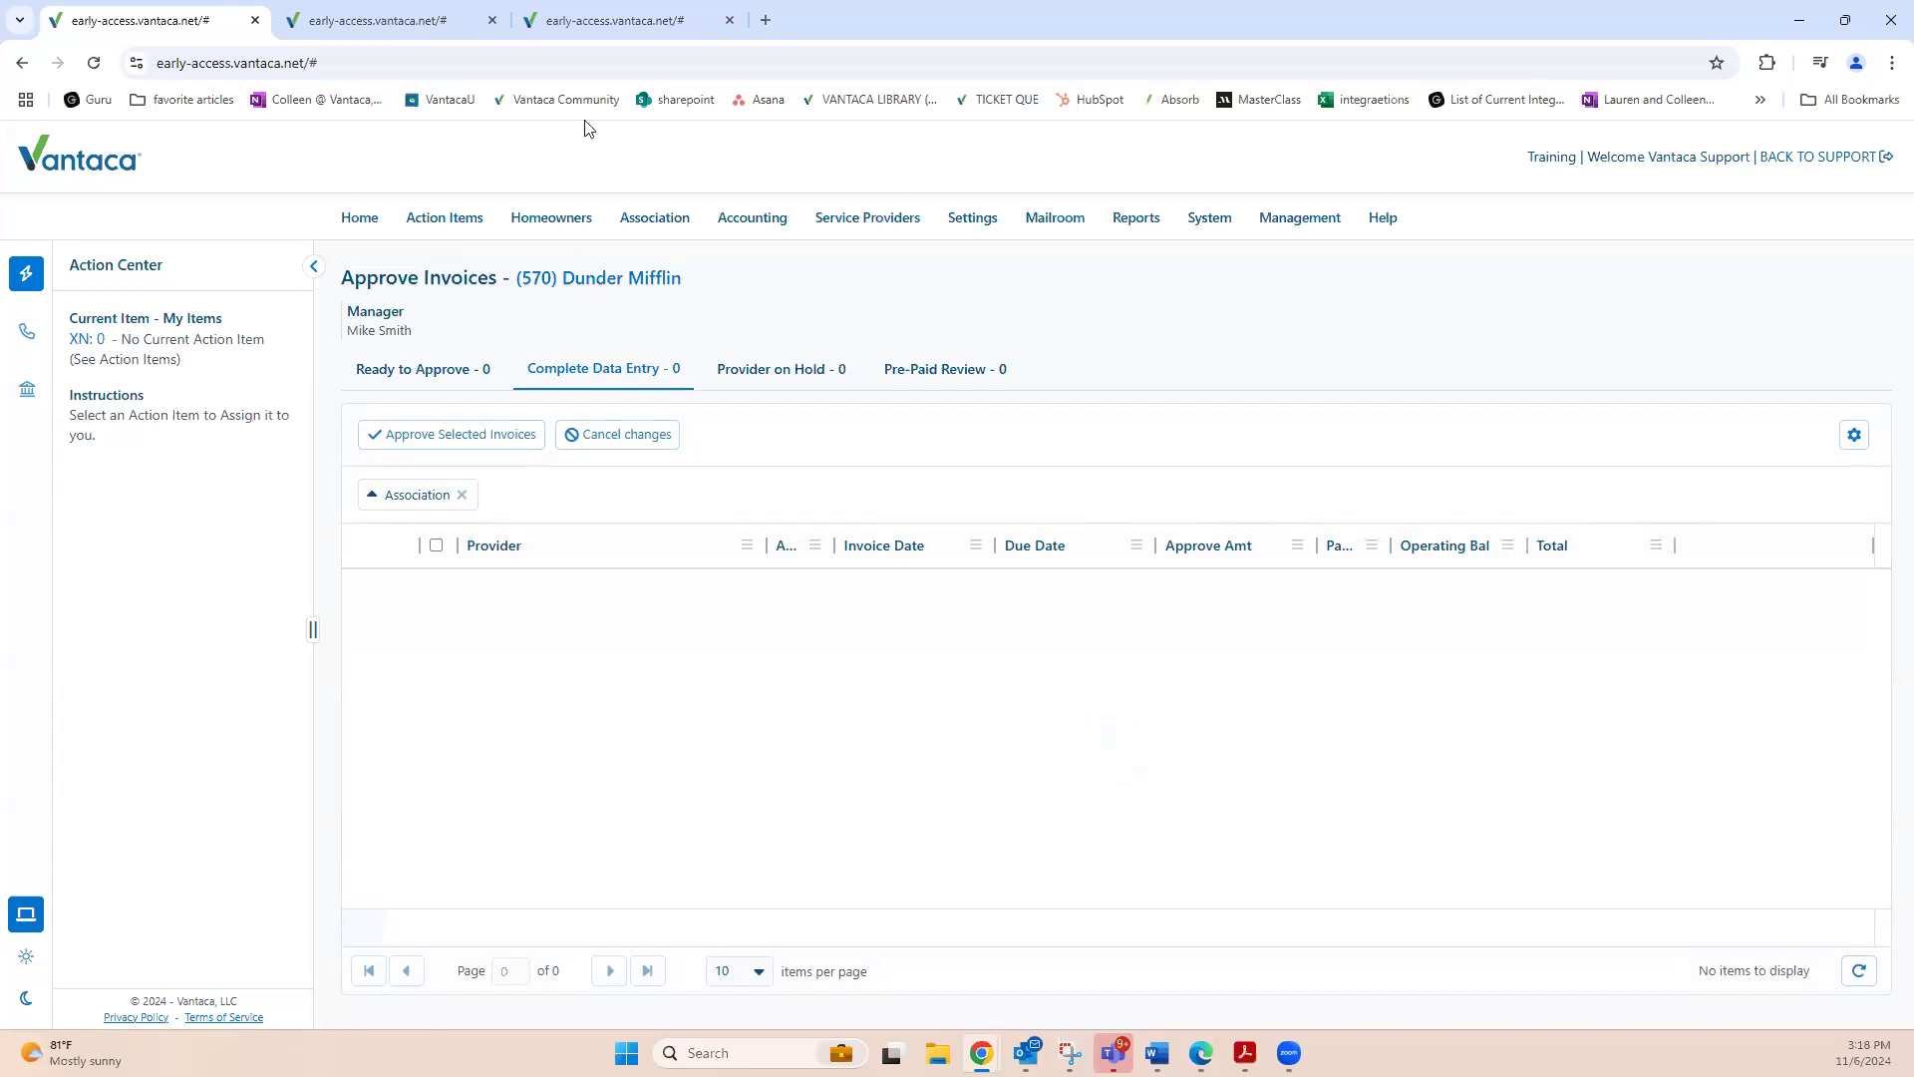
left_click(653, 26)
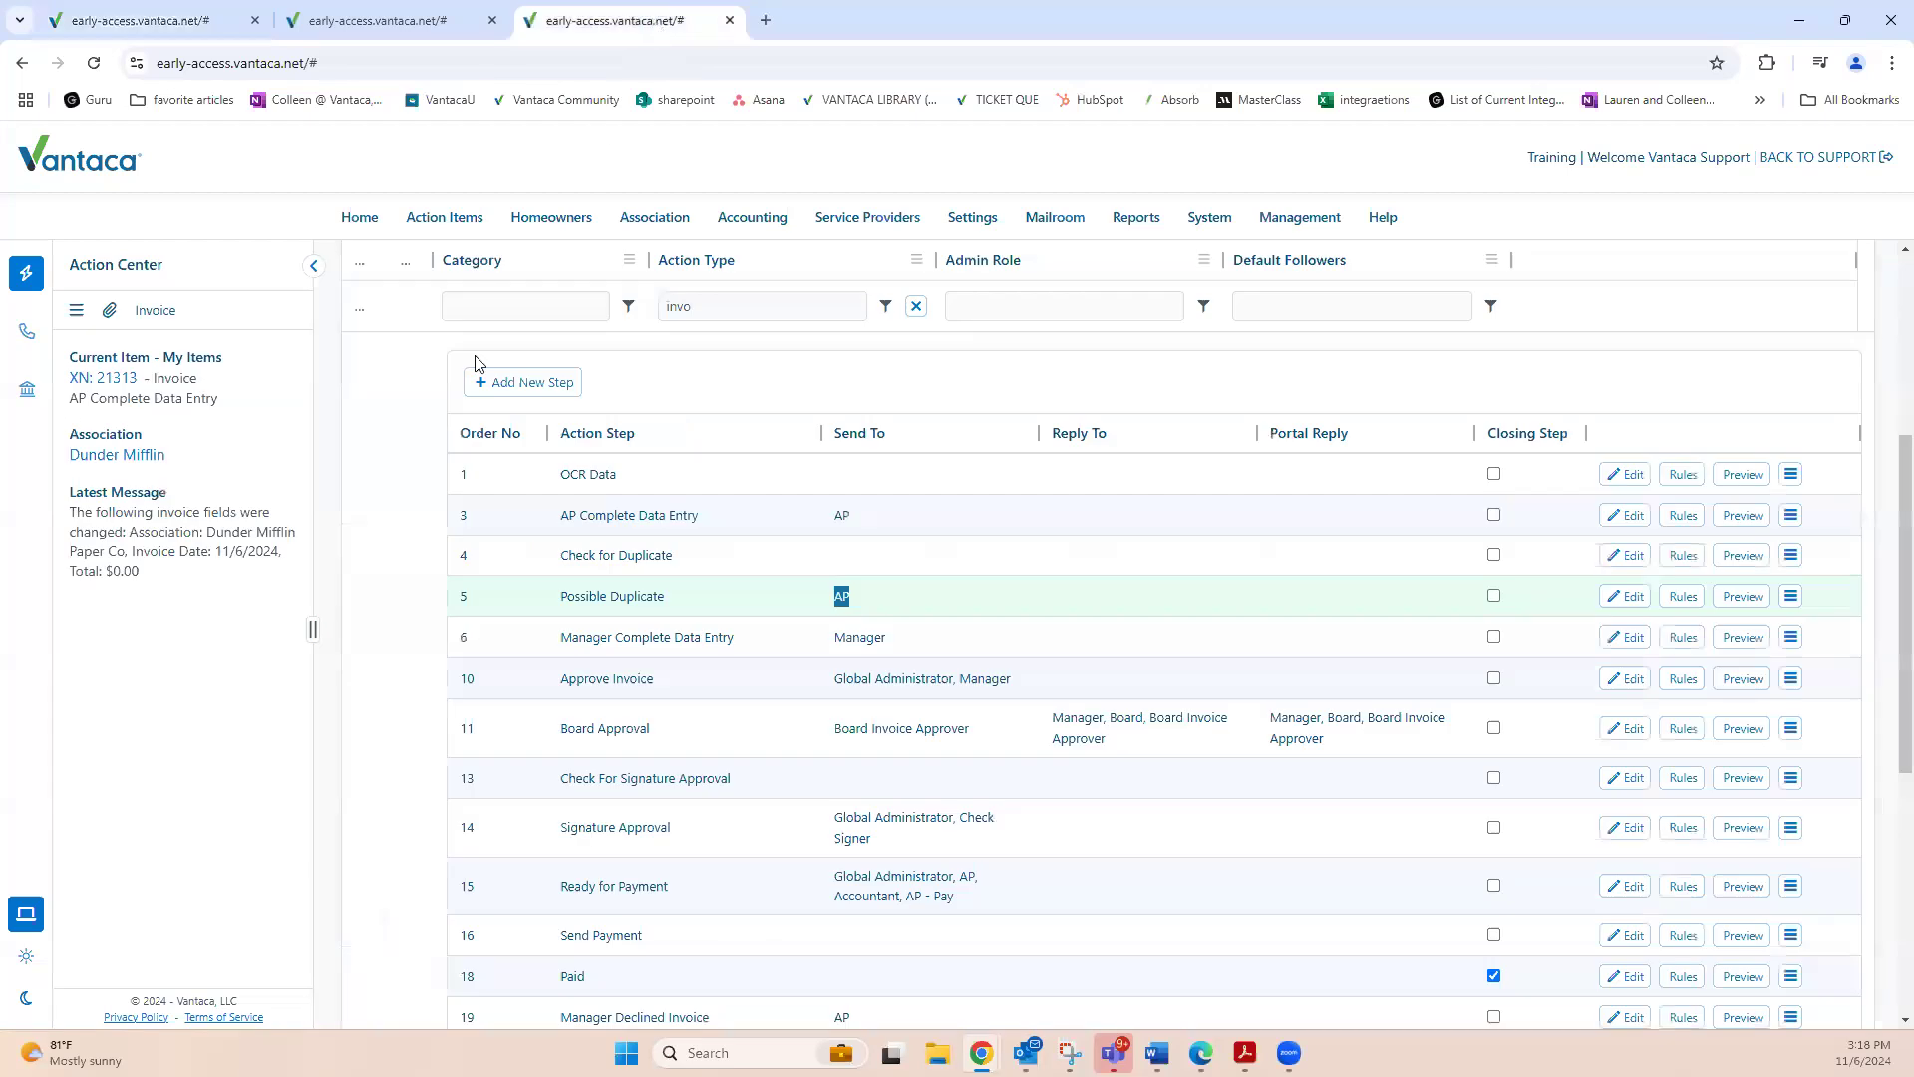
scroll(646, 618, "up", 1)
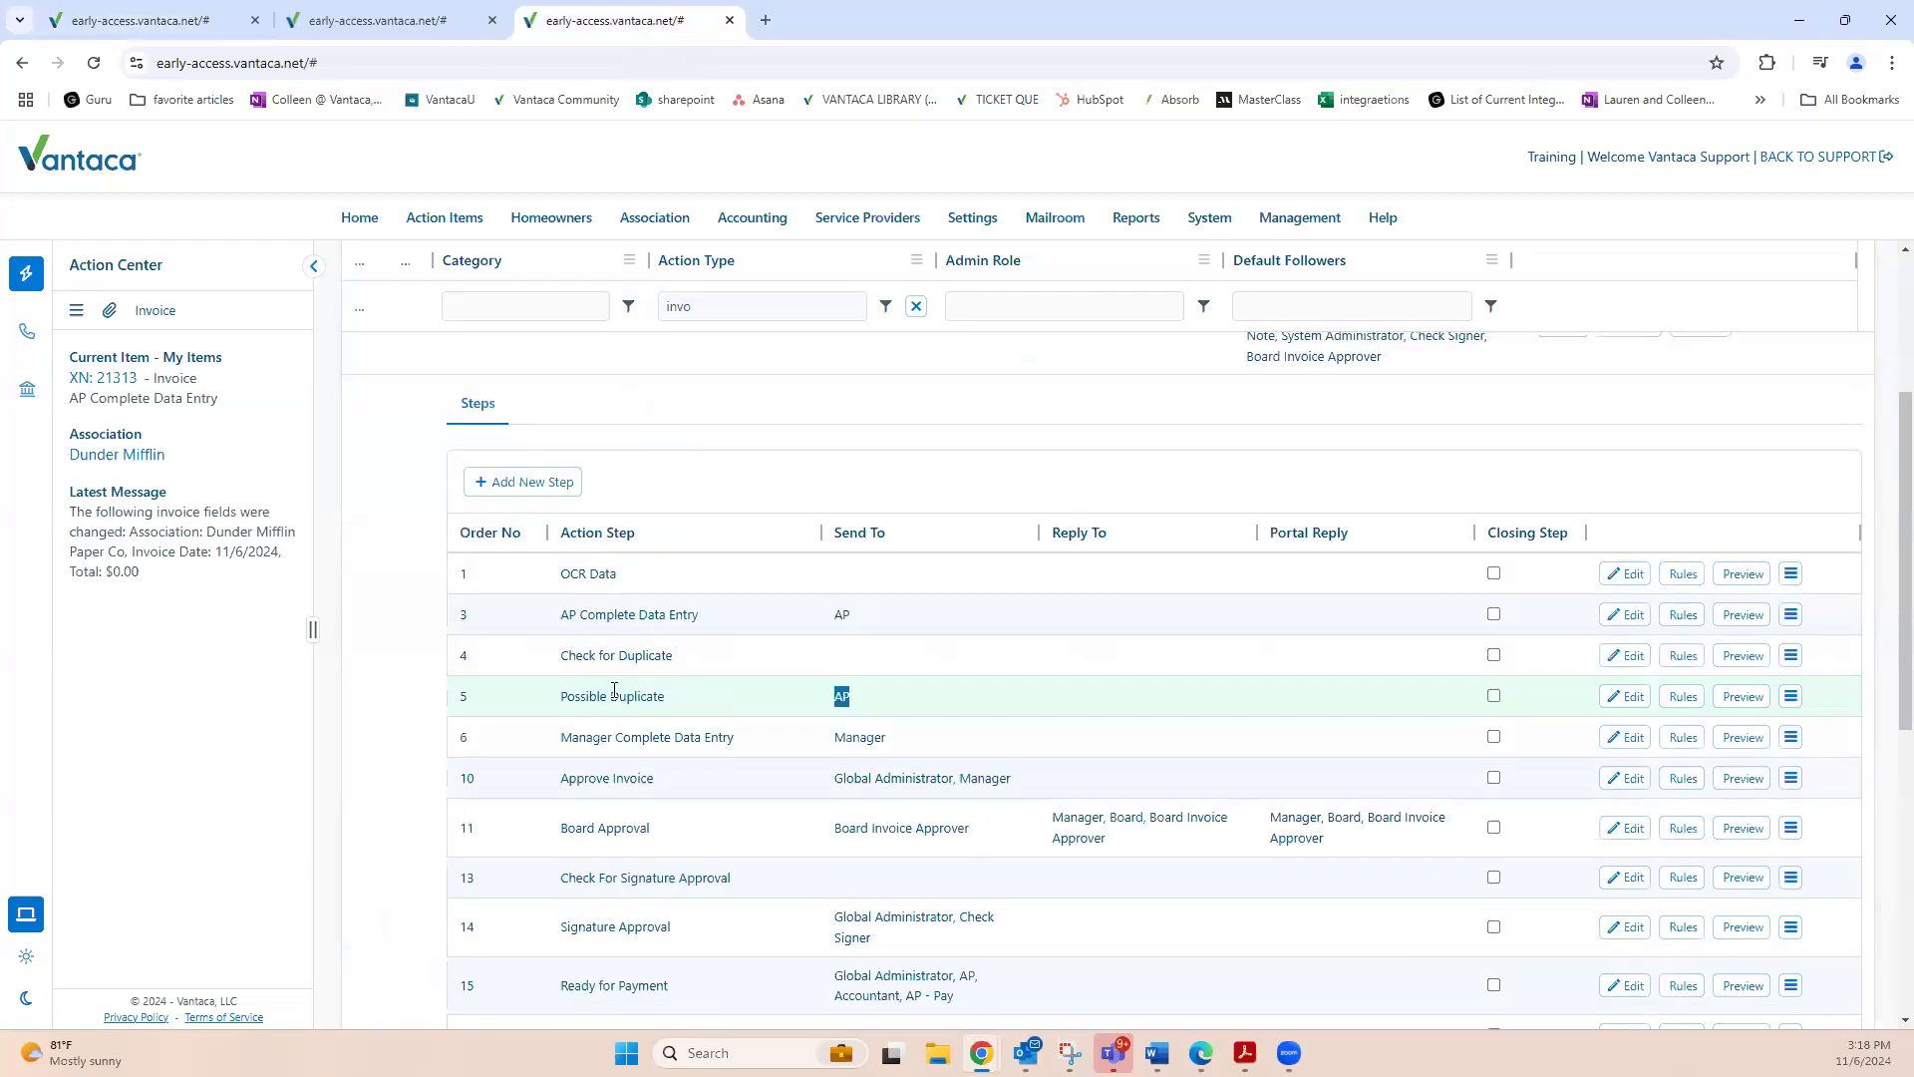
left_click(549, 750)
left_click_drag(594, 741, 754, 750)
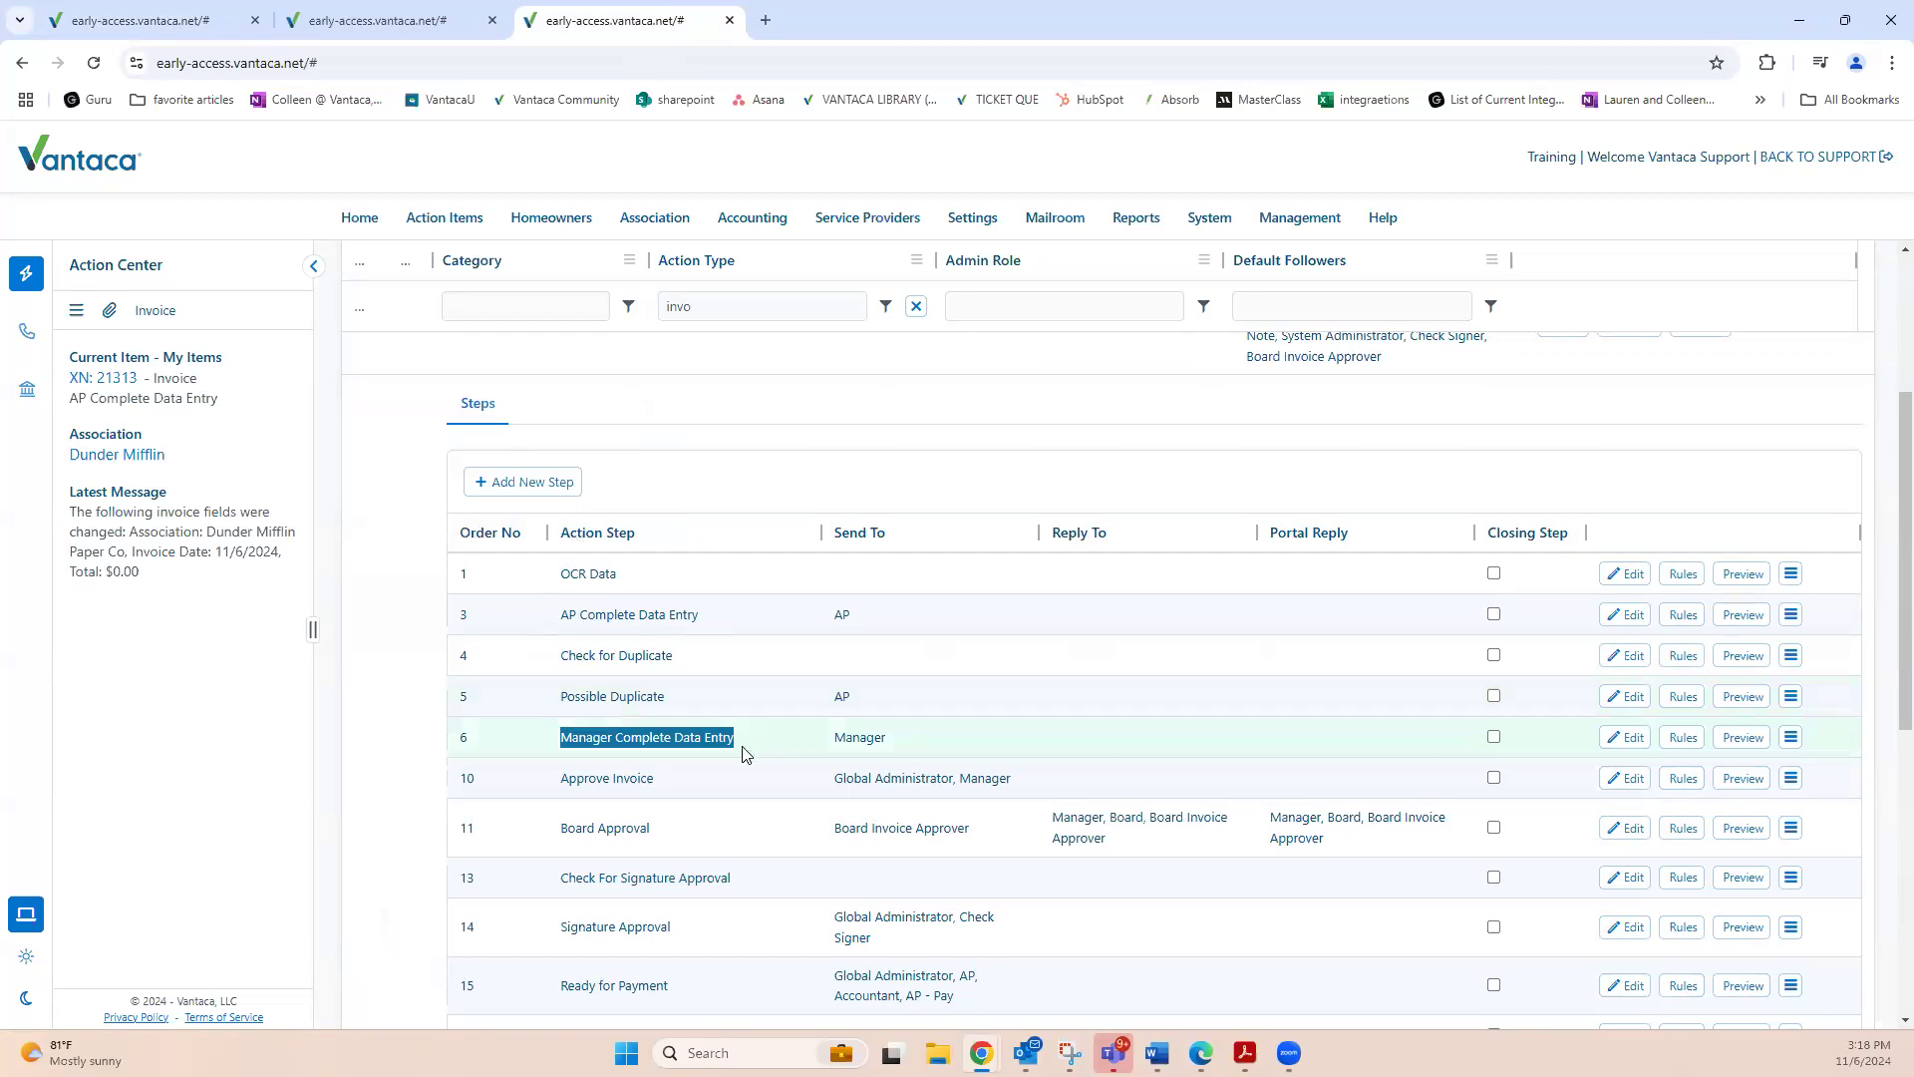
left_click(584, 616)
left_click_drag(583, 616, 842, 611)
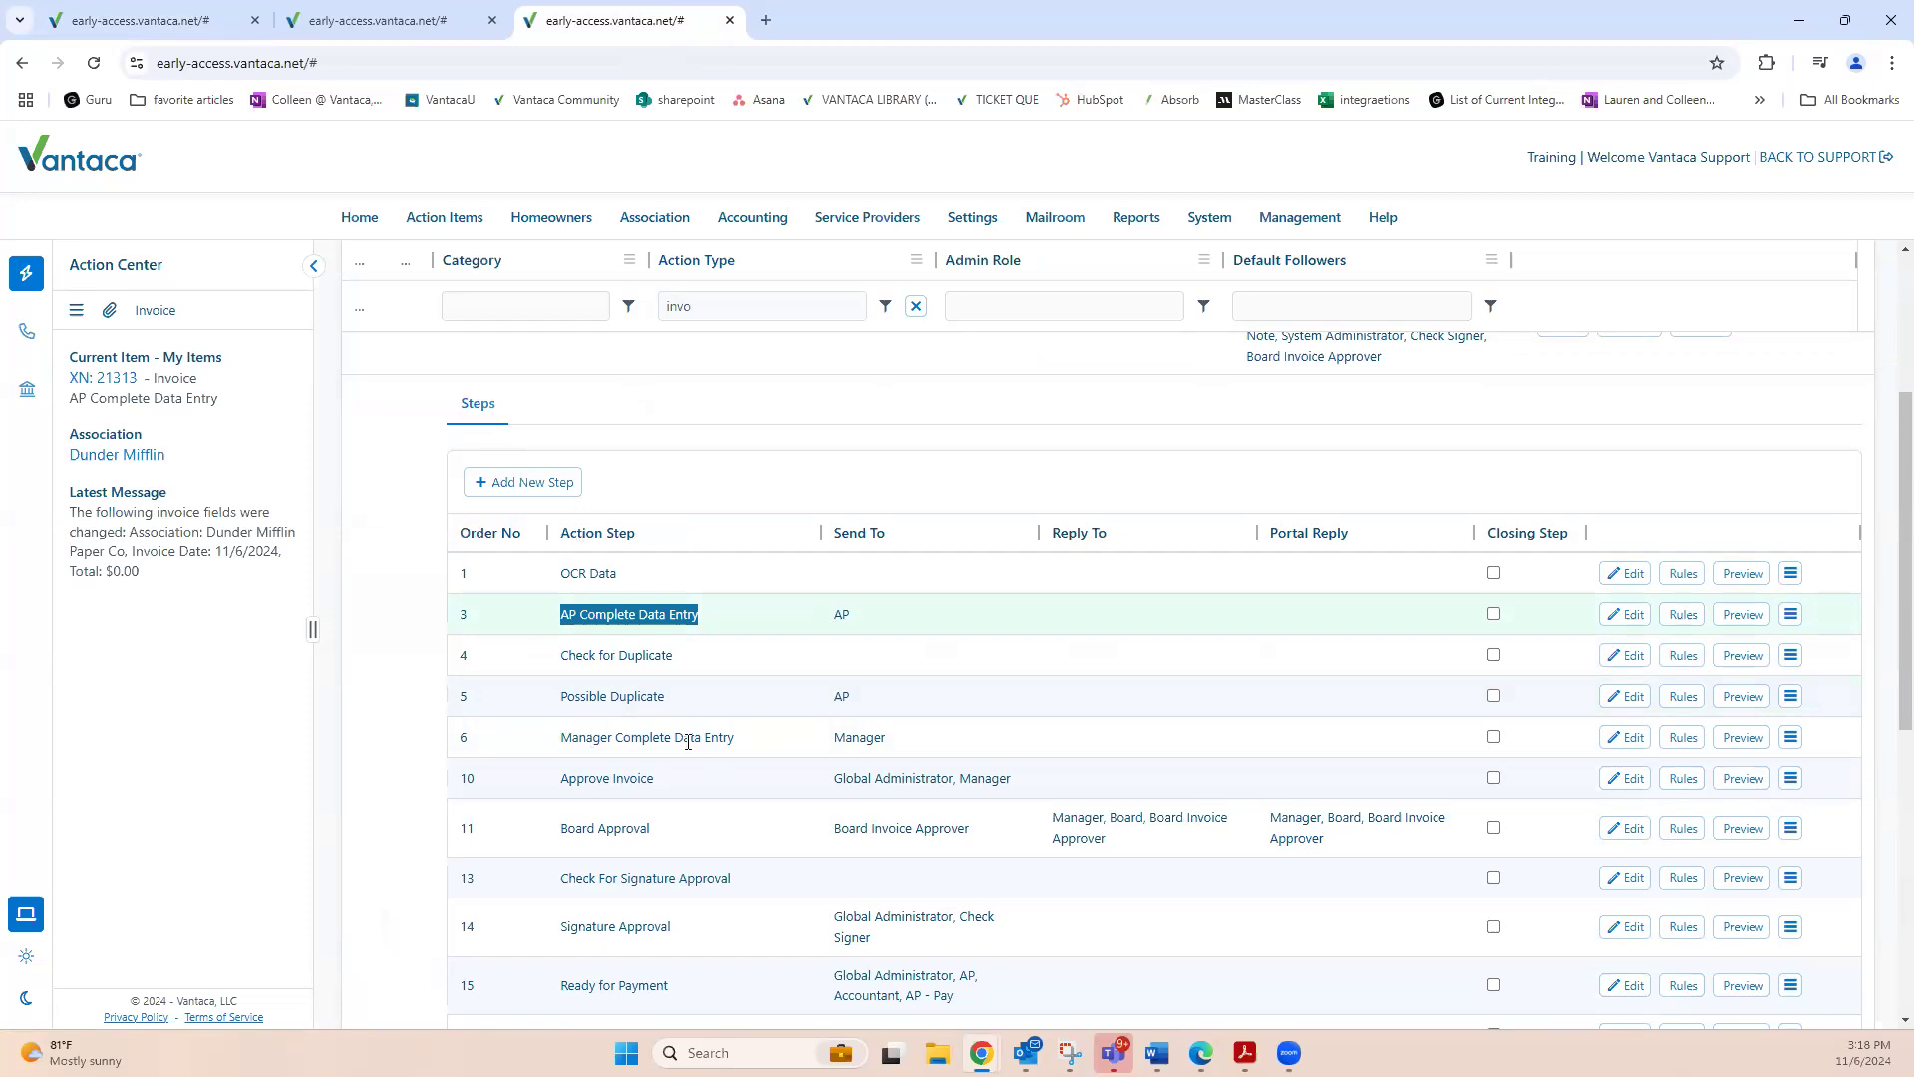
left_click_drag(560, 739, 736, 742)
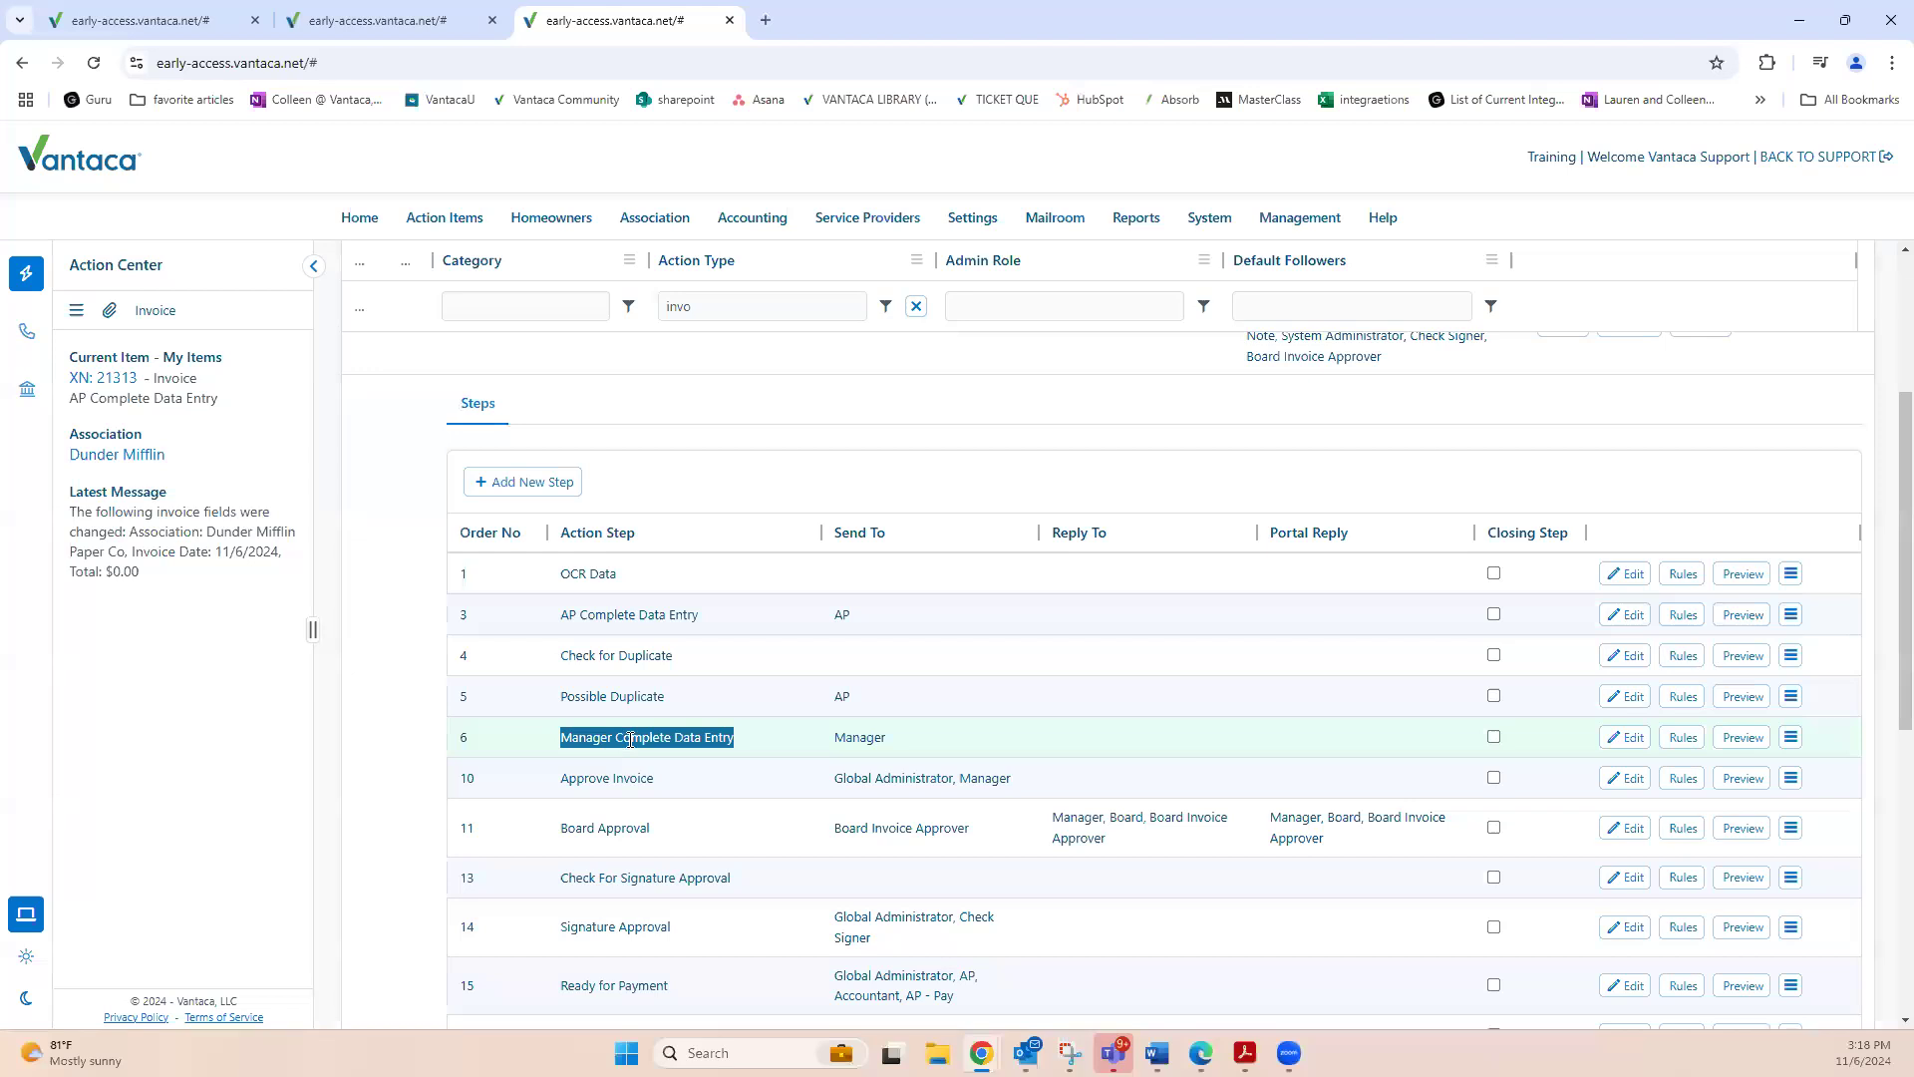
double_click(884, 742)
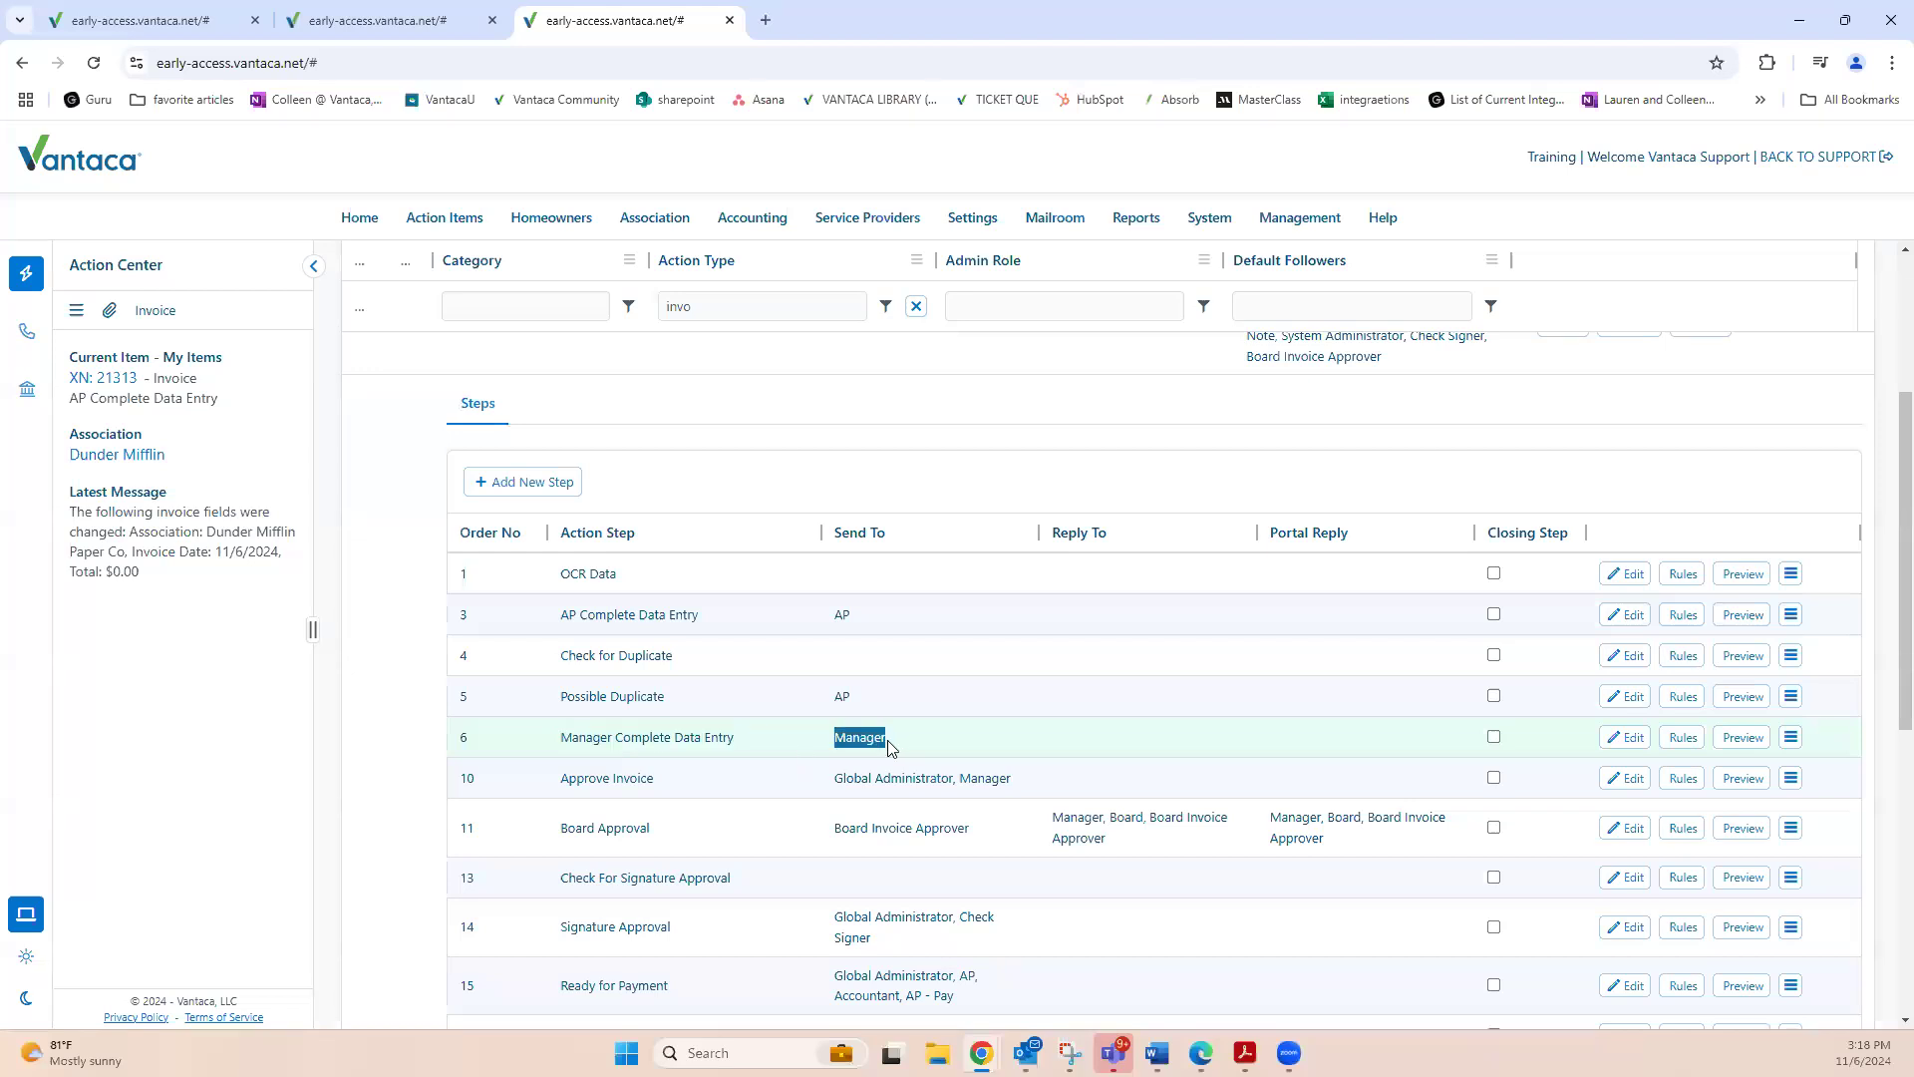
Return to Approve Invoices and add the Hold Reason column to the Provider on Hold list.
left_click(181, 22)
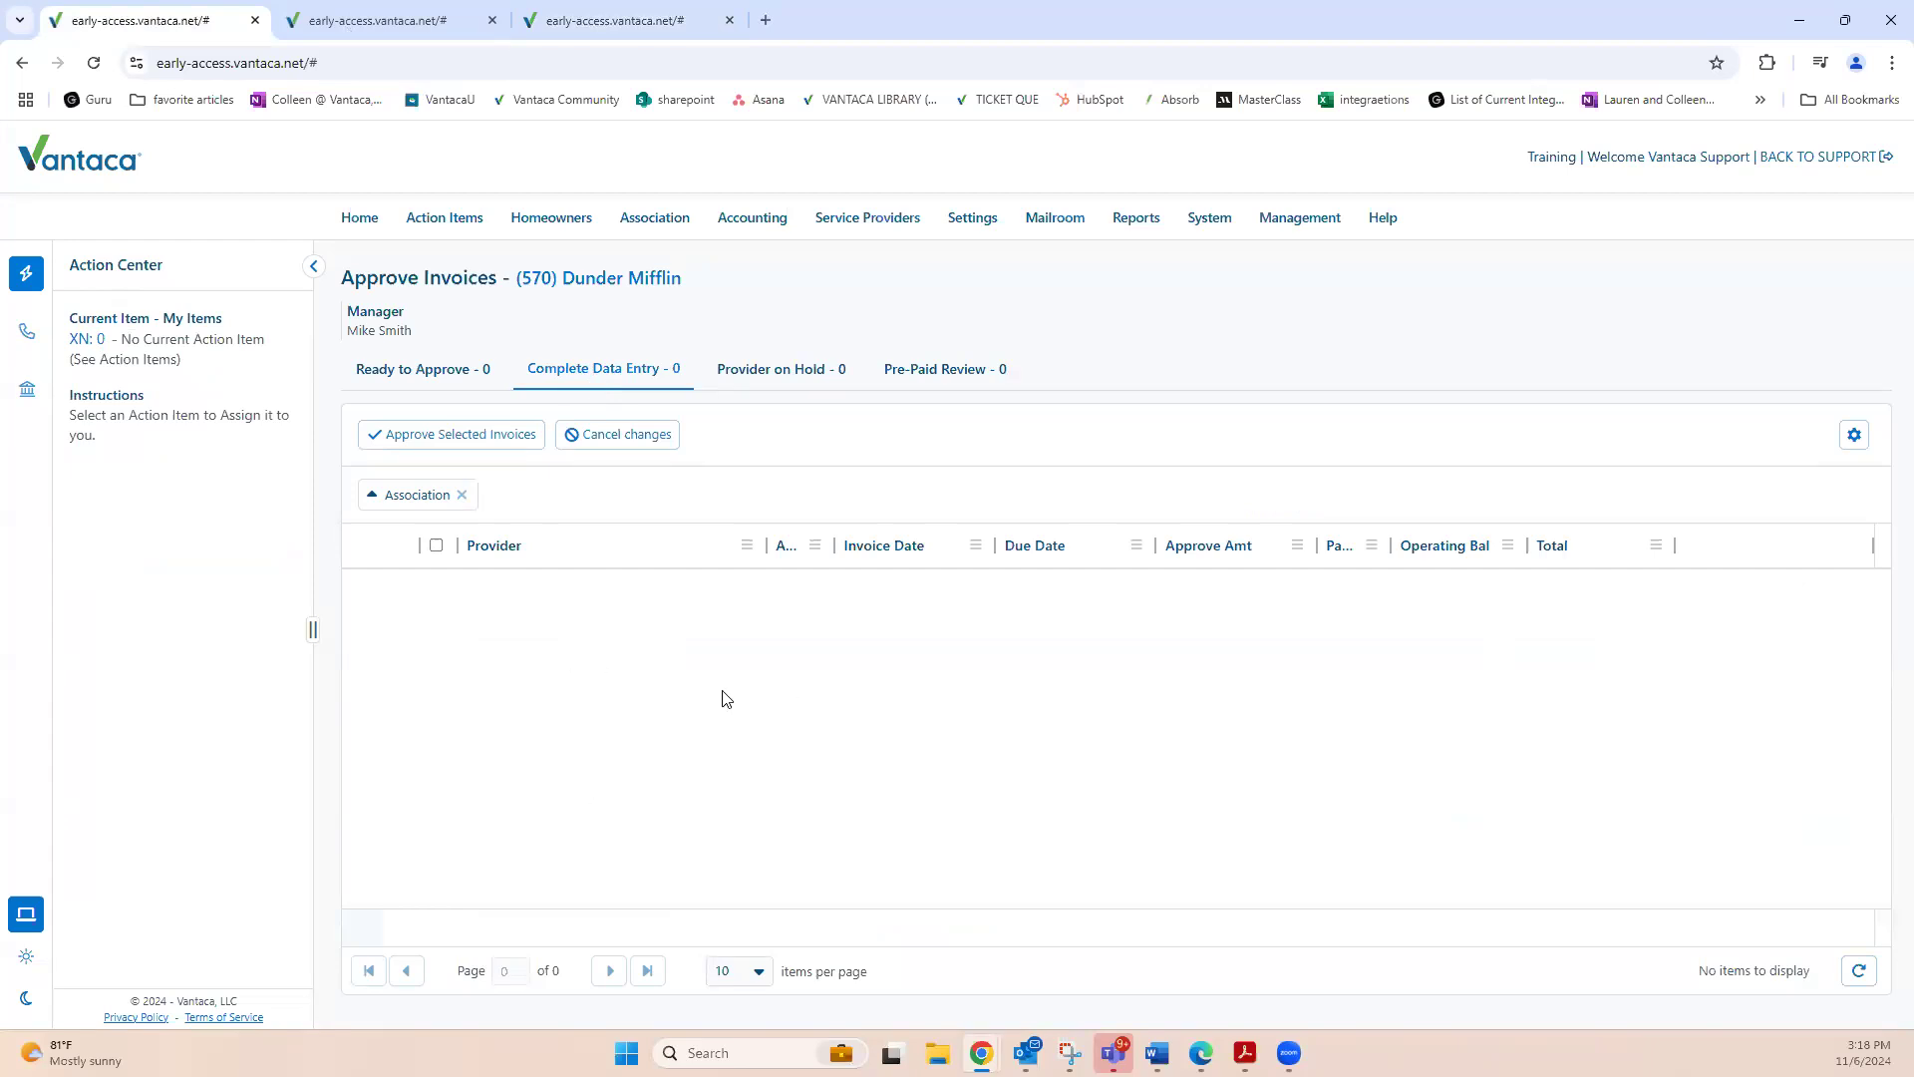
left_click(780, 371)
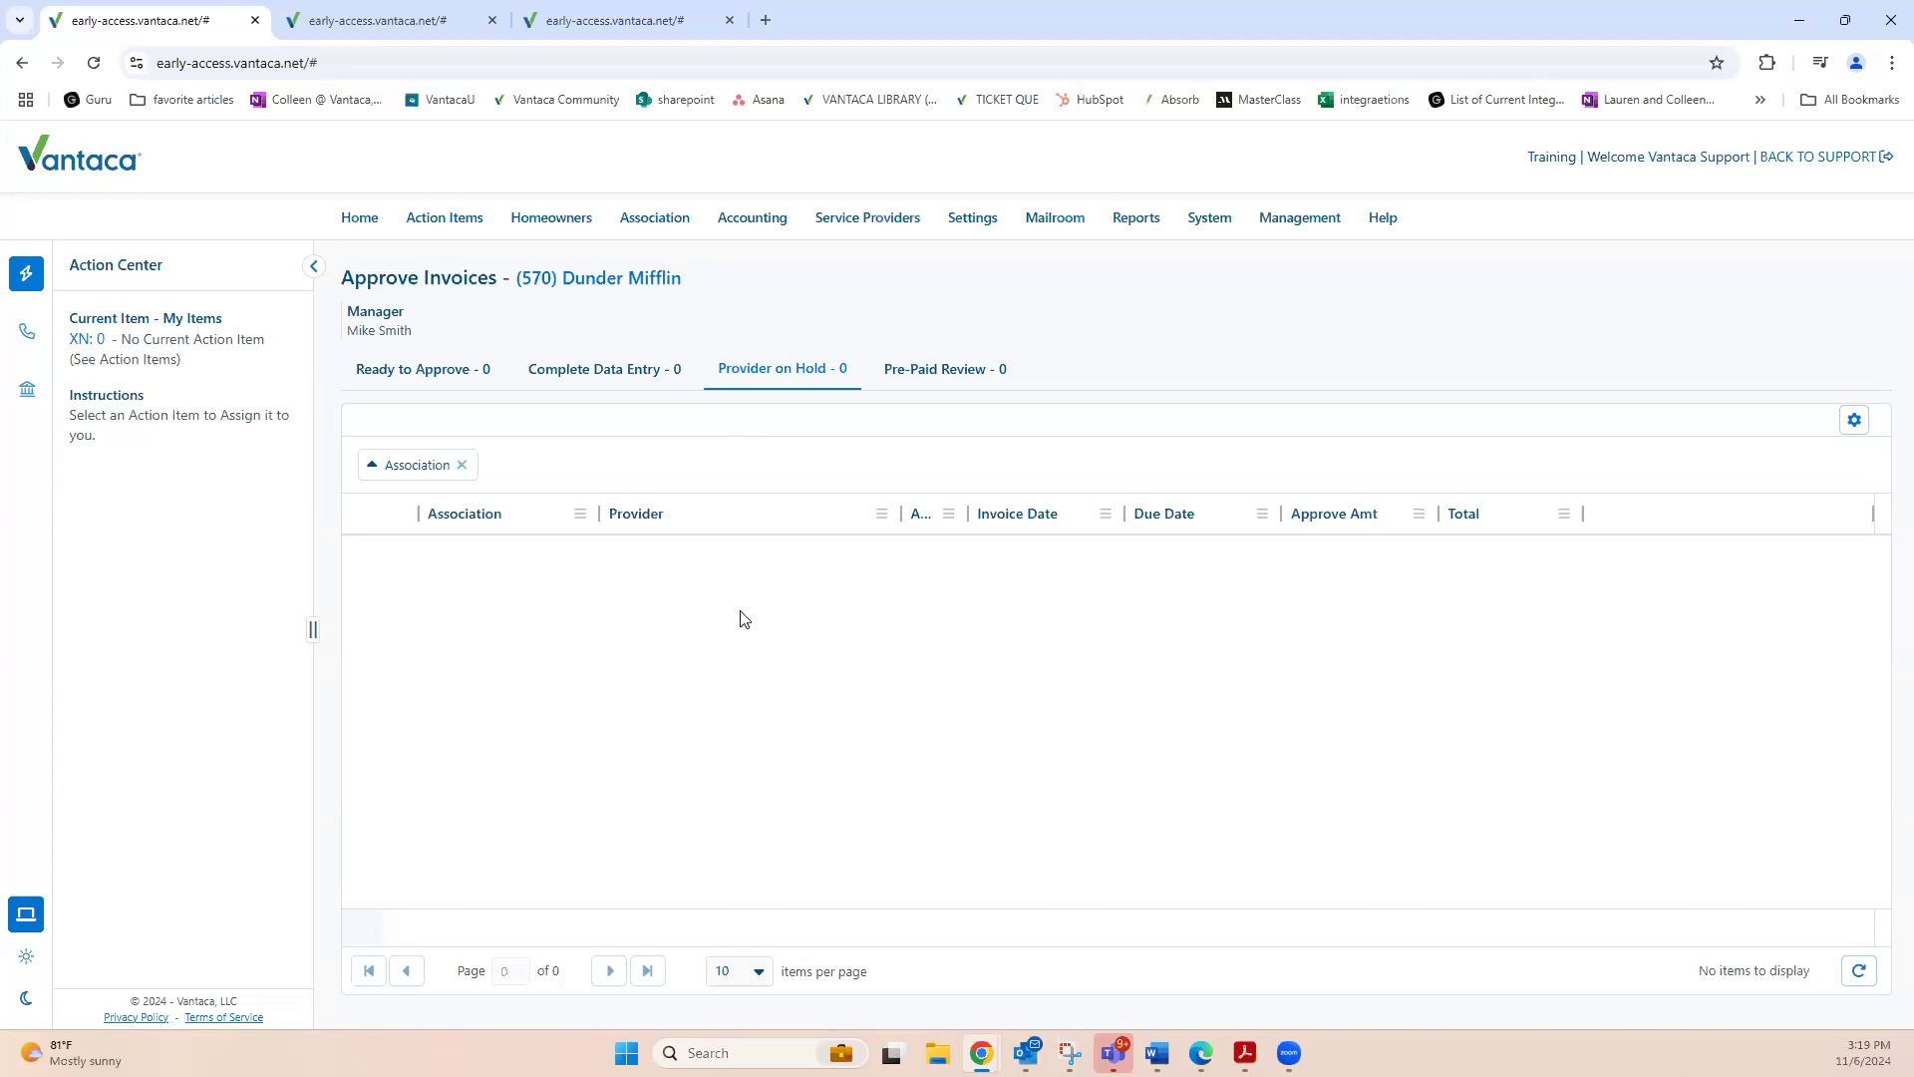
left_click(881, 514)
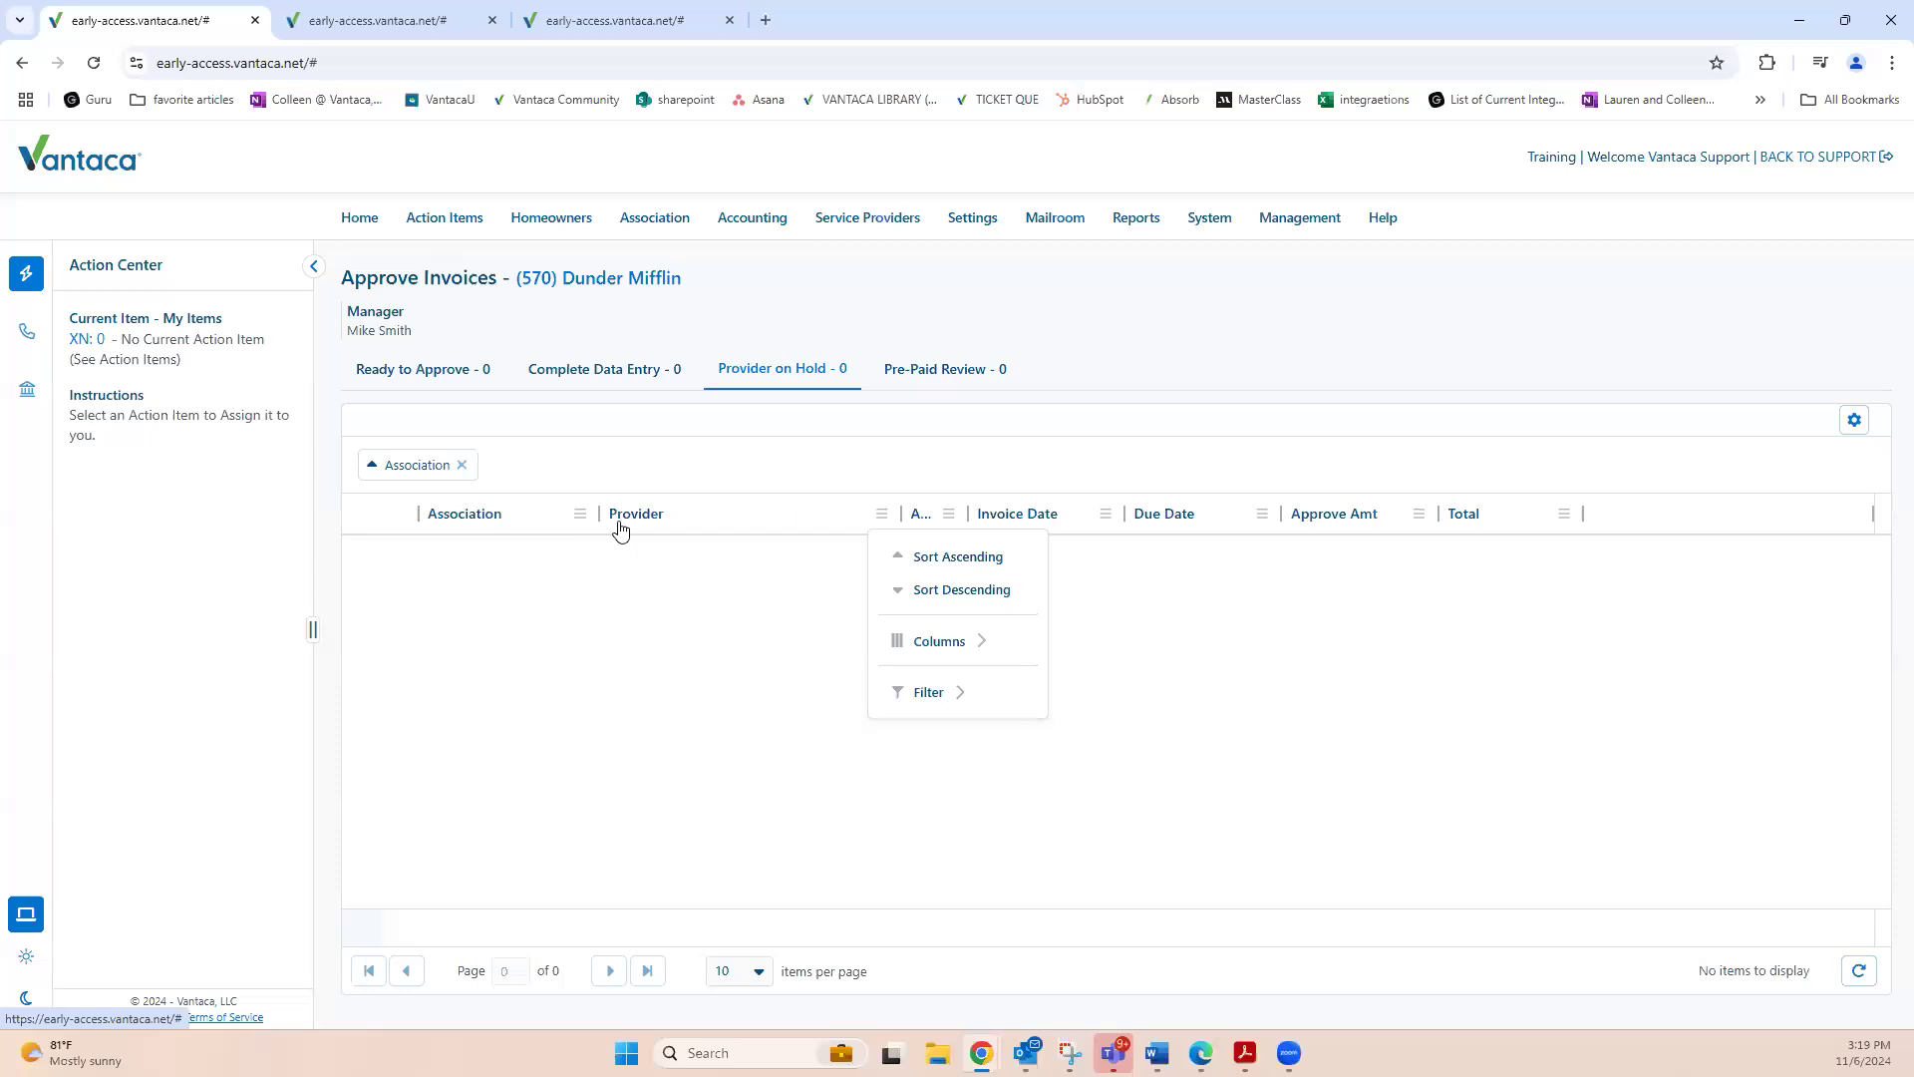
left_click(579, 515)
left_click(880, 519)
left_click(952, 520)
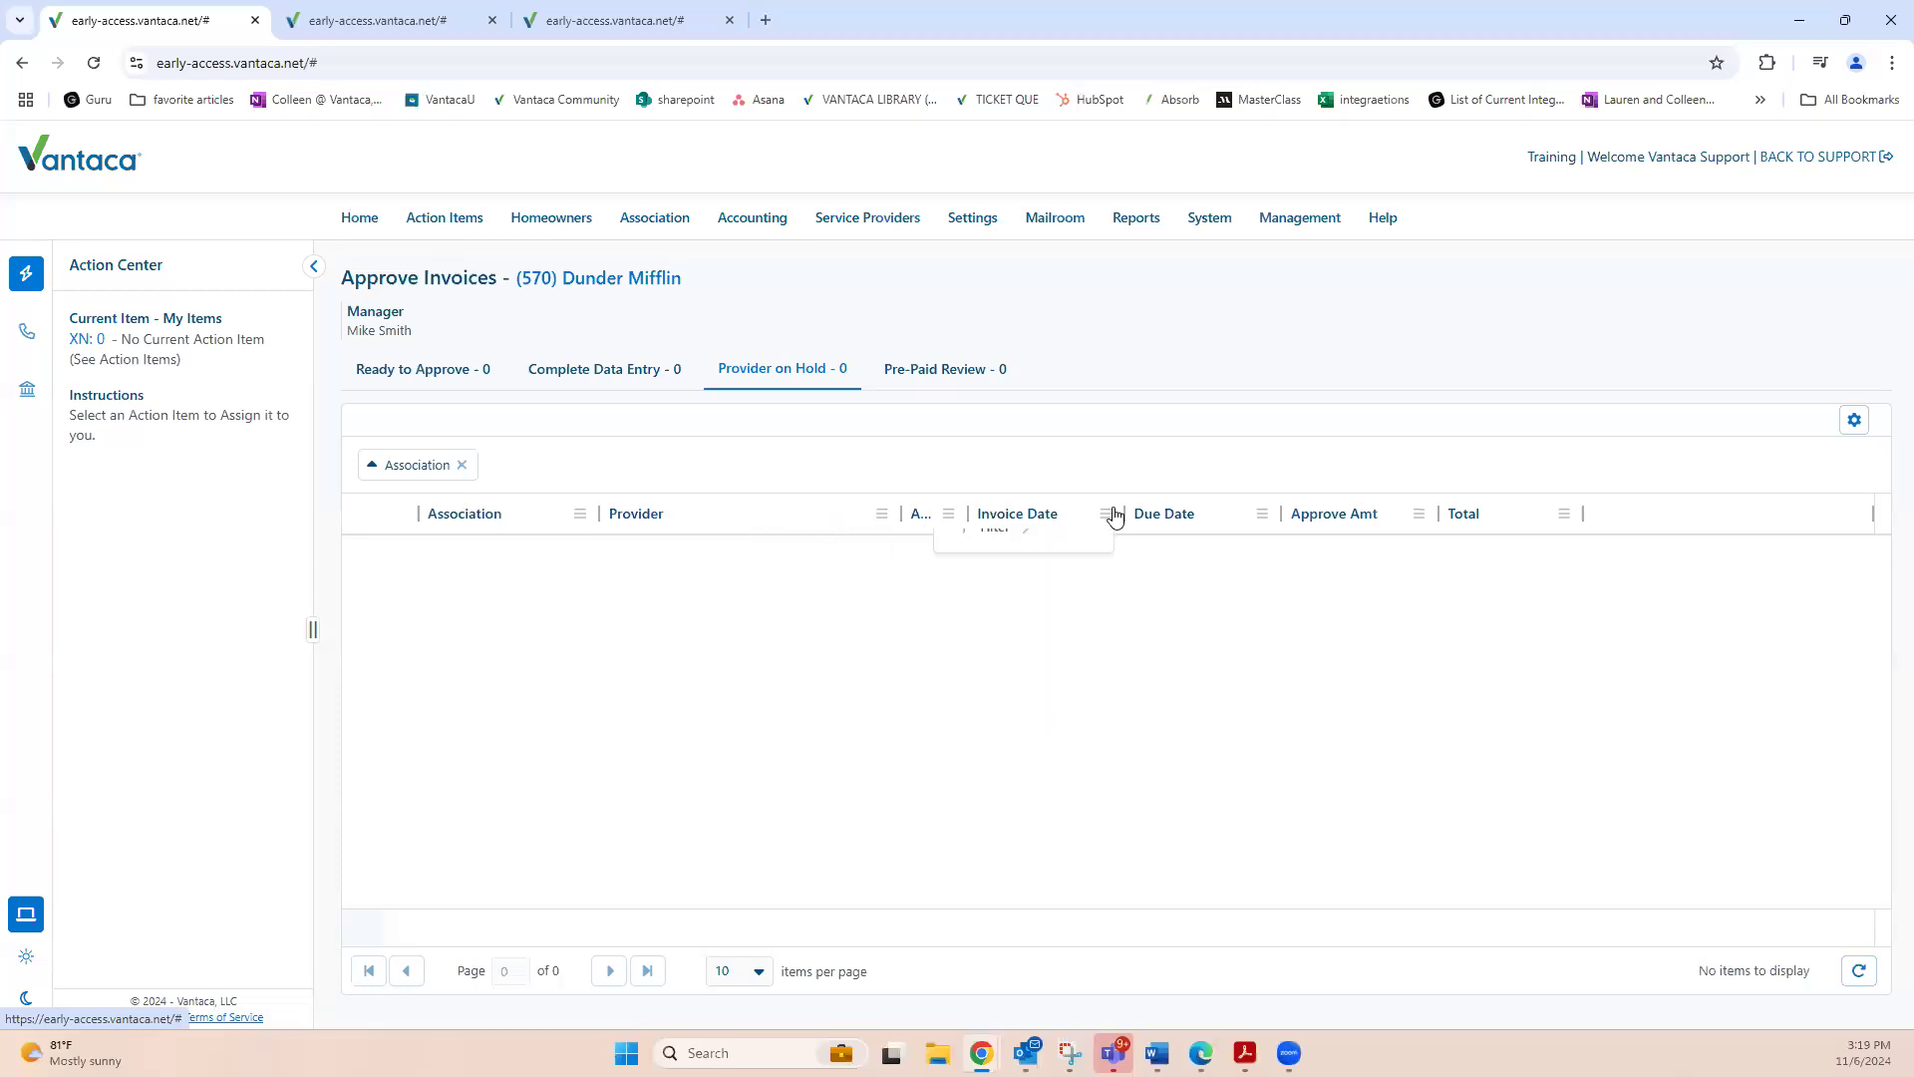
mouse_move(1047, 642)
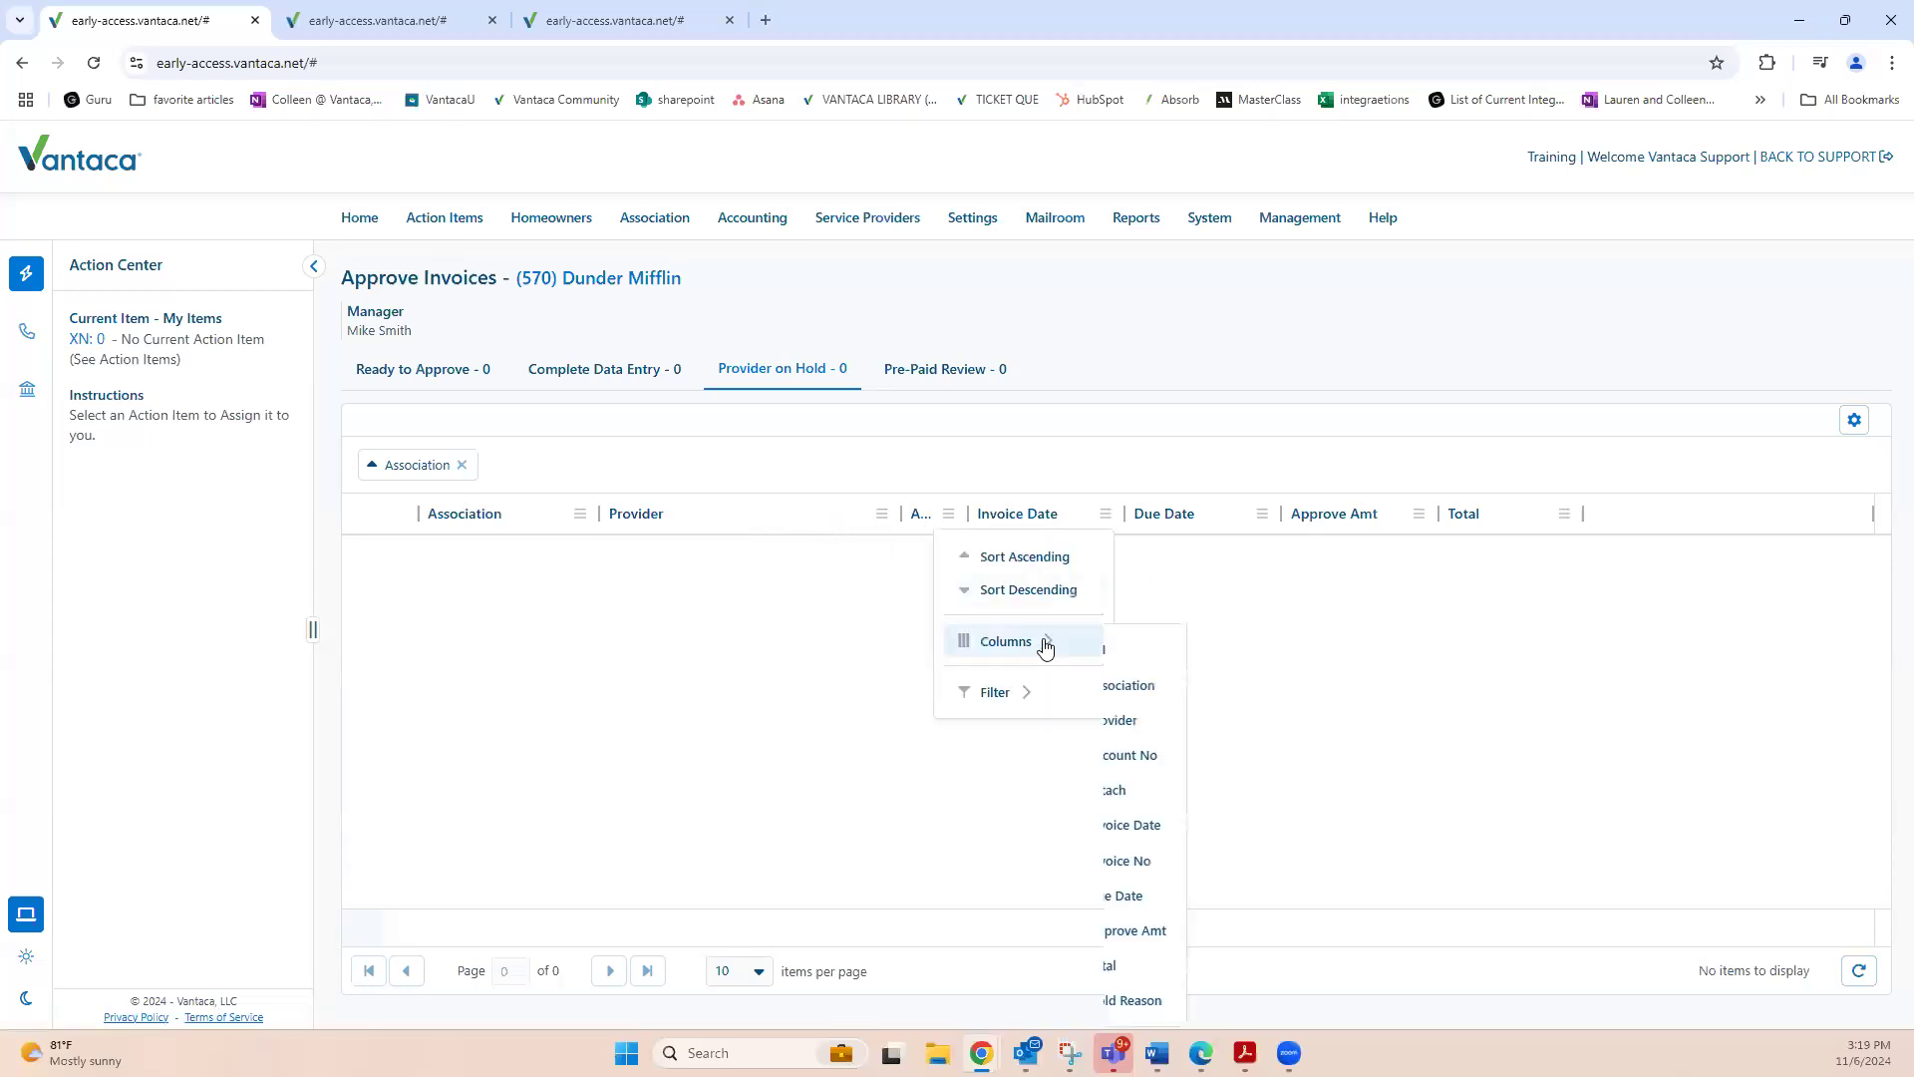
left_click(1162, 1000)
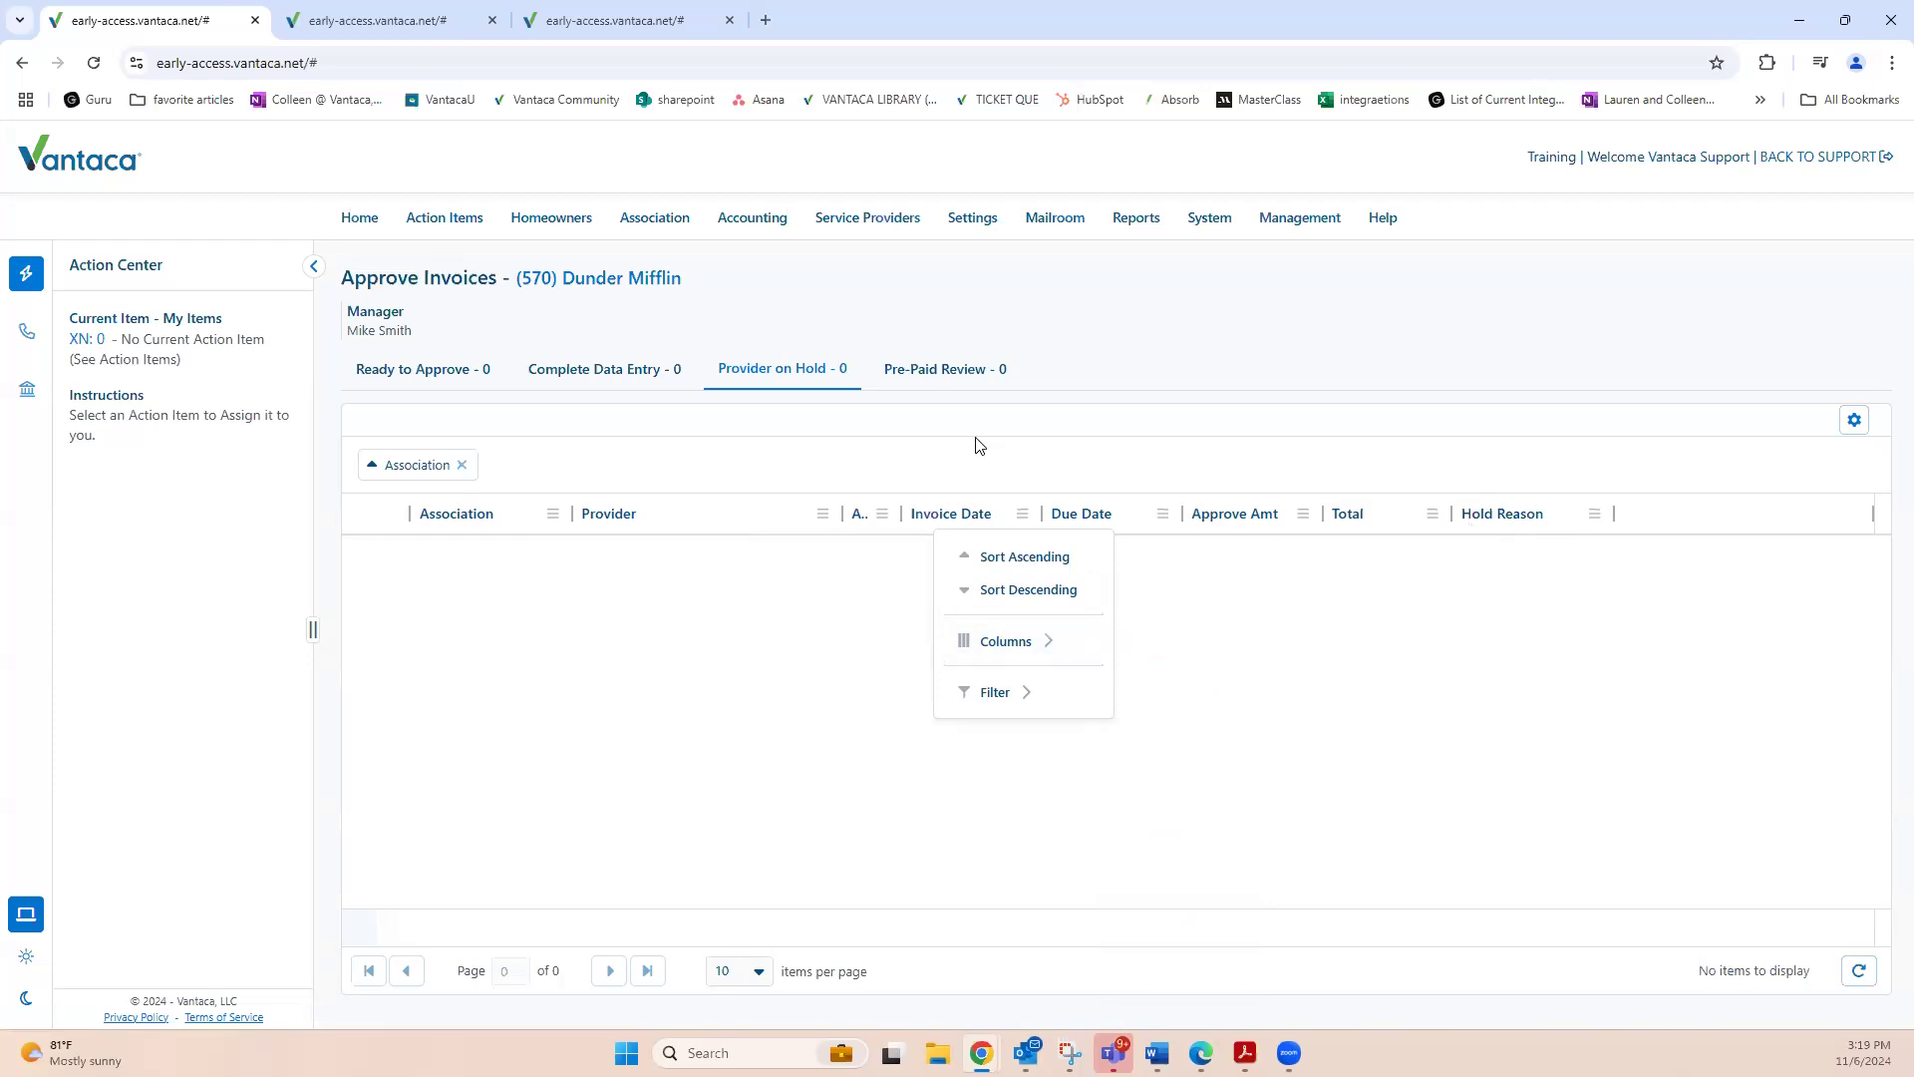
View the Pre-Paid Review invoices, and refresh the Dunder Mifflin action items list to check the Bob the Builder invoice's step.
left_click(952, 371)
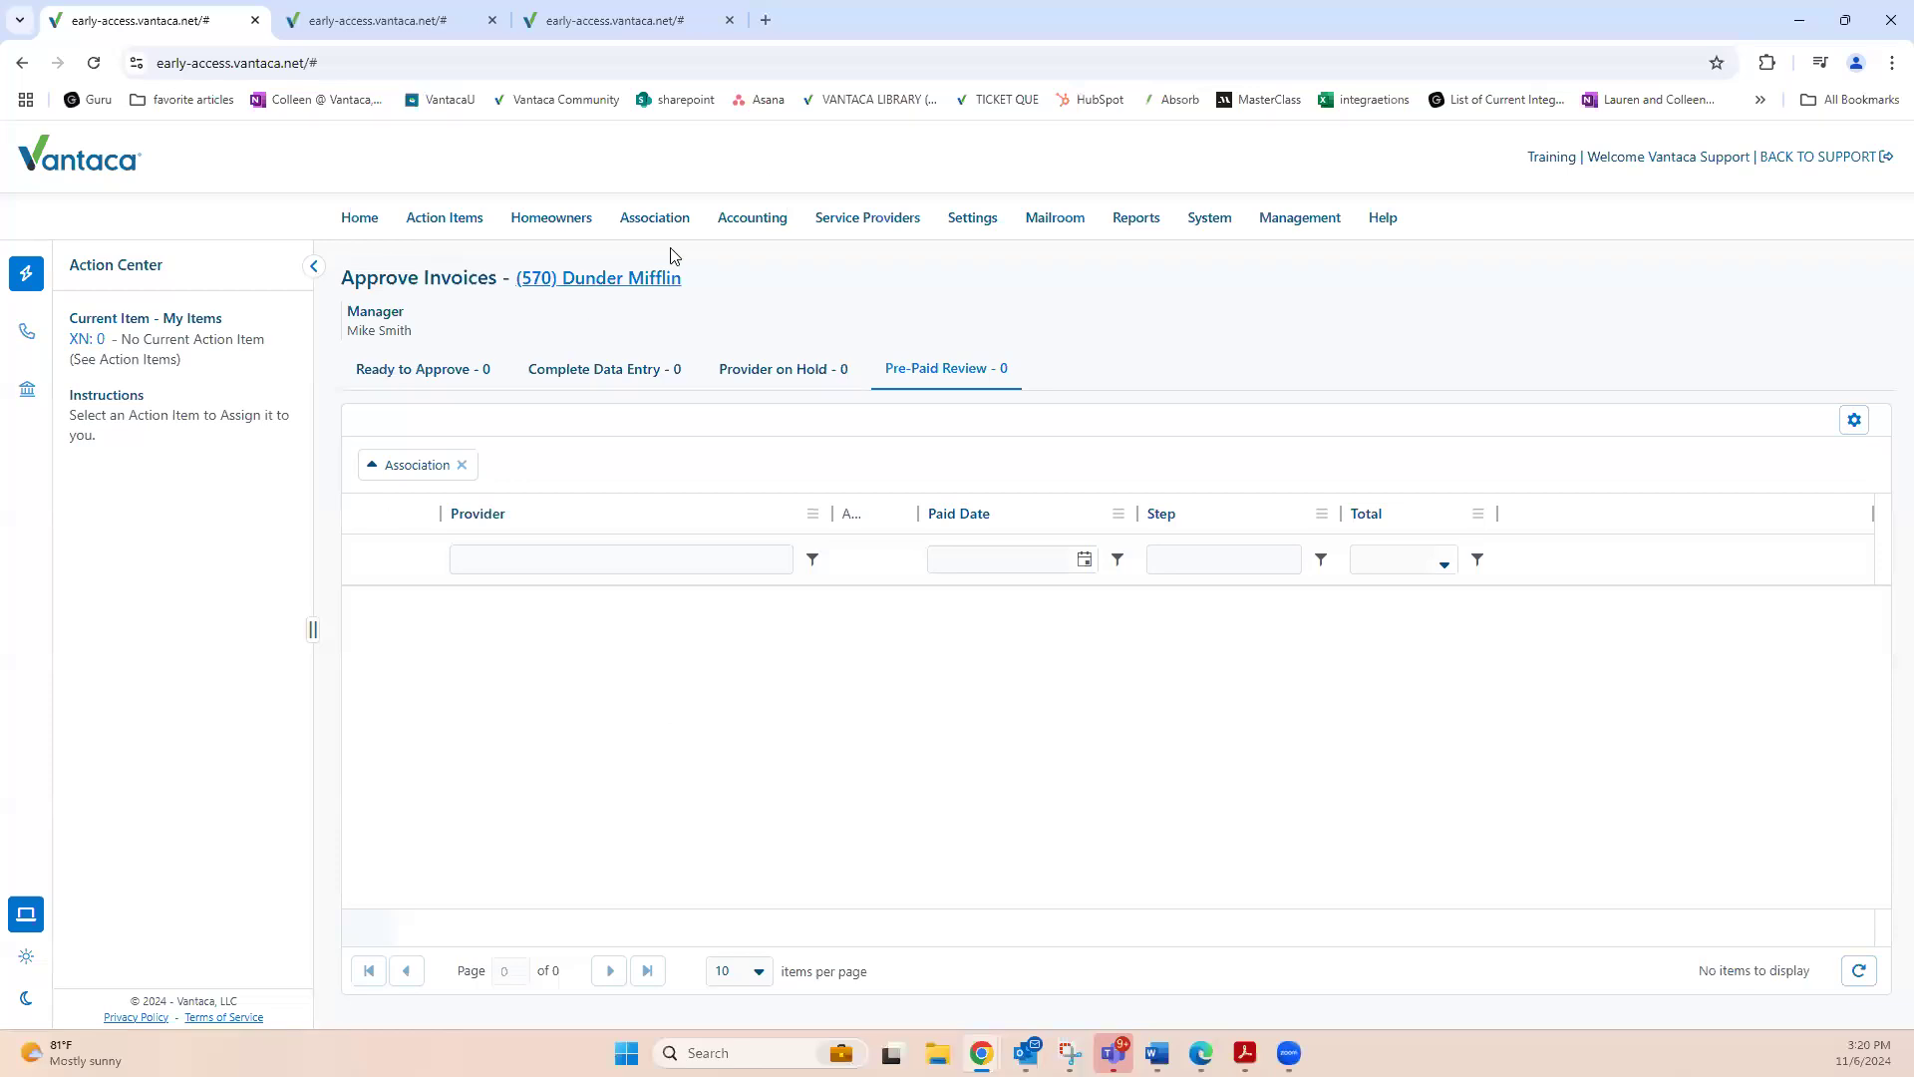
left_click(439, 22)
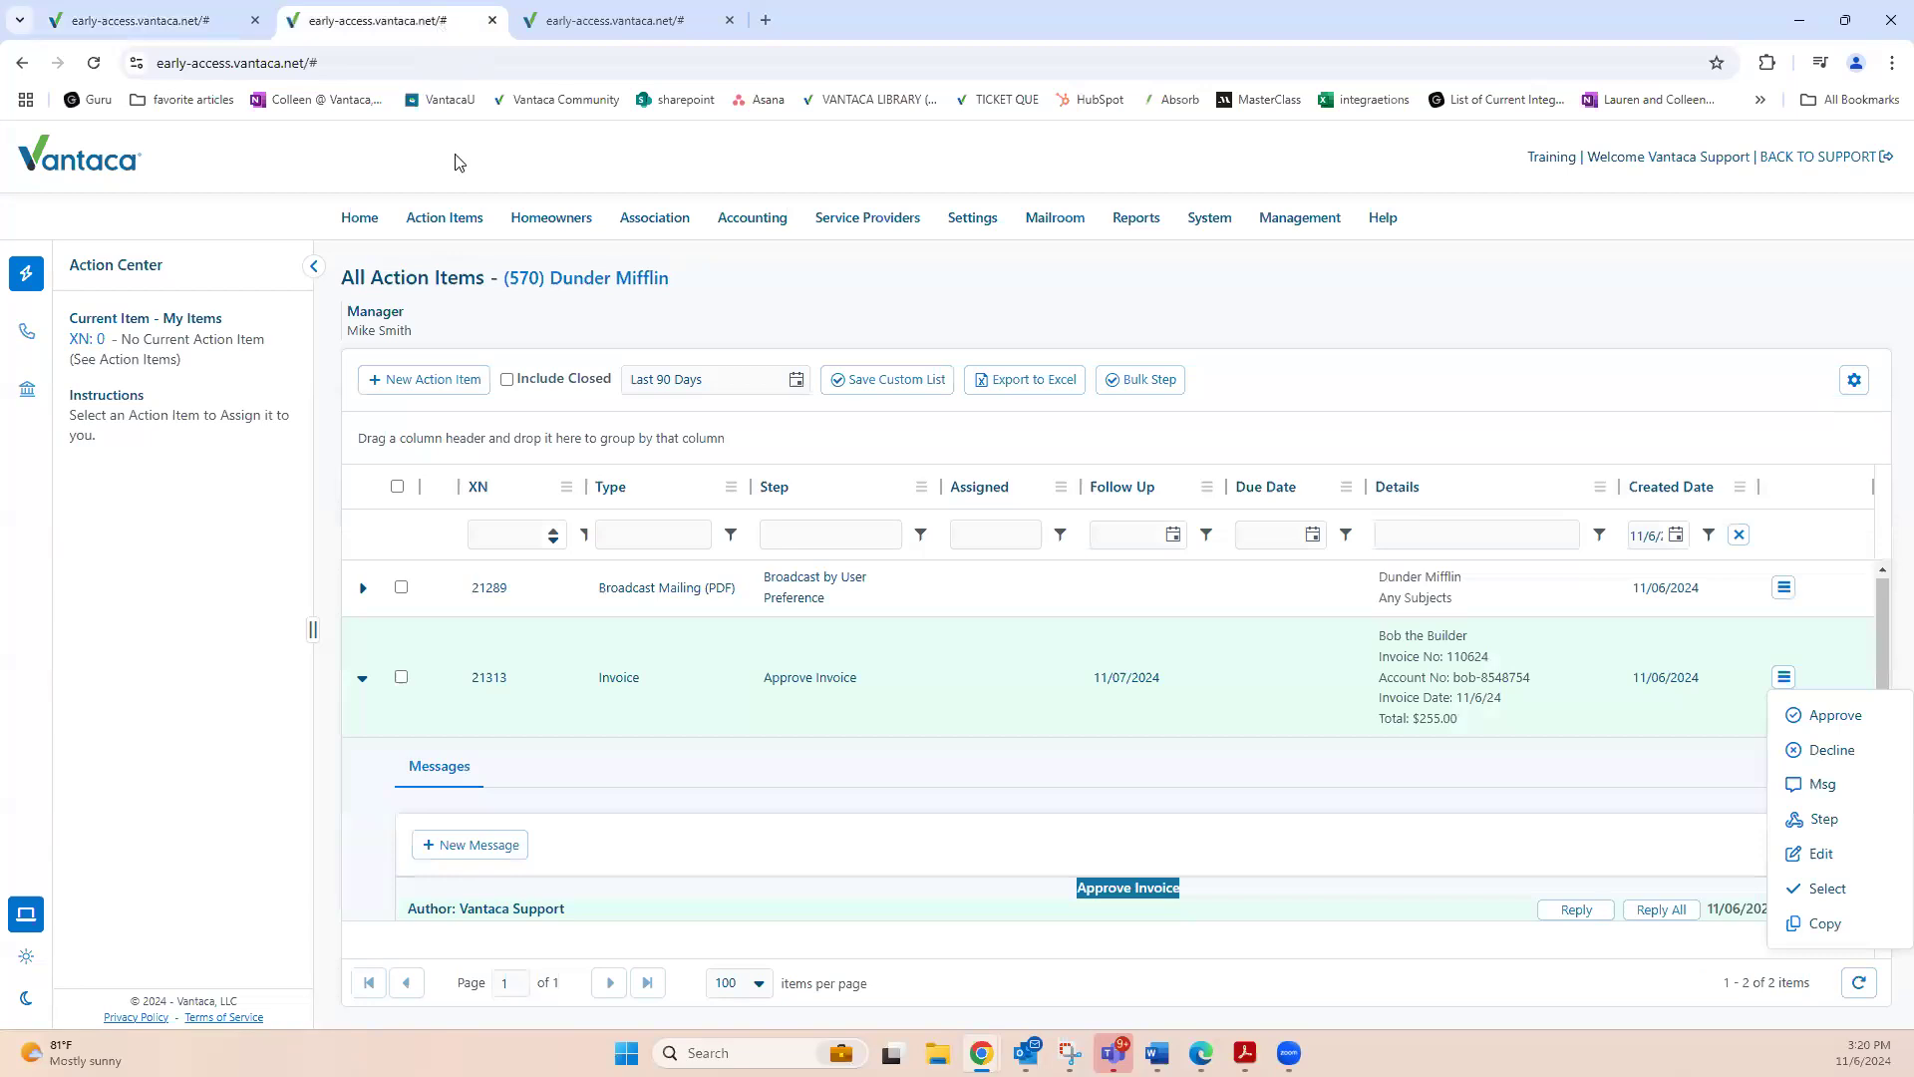
left_click(1860, 985)
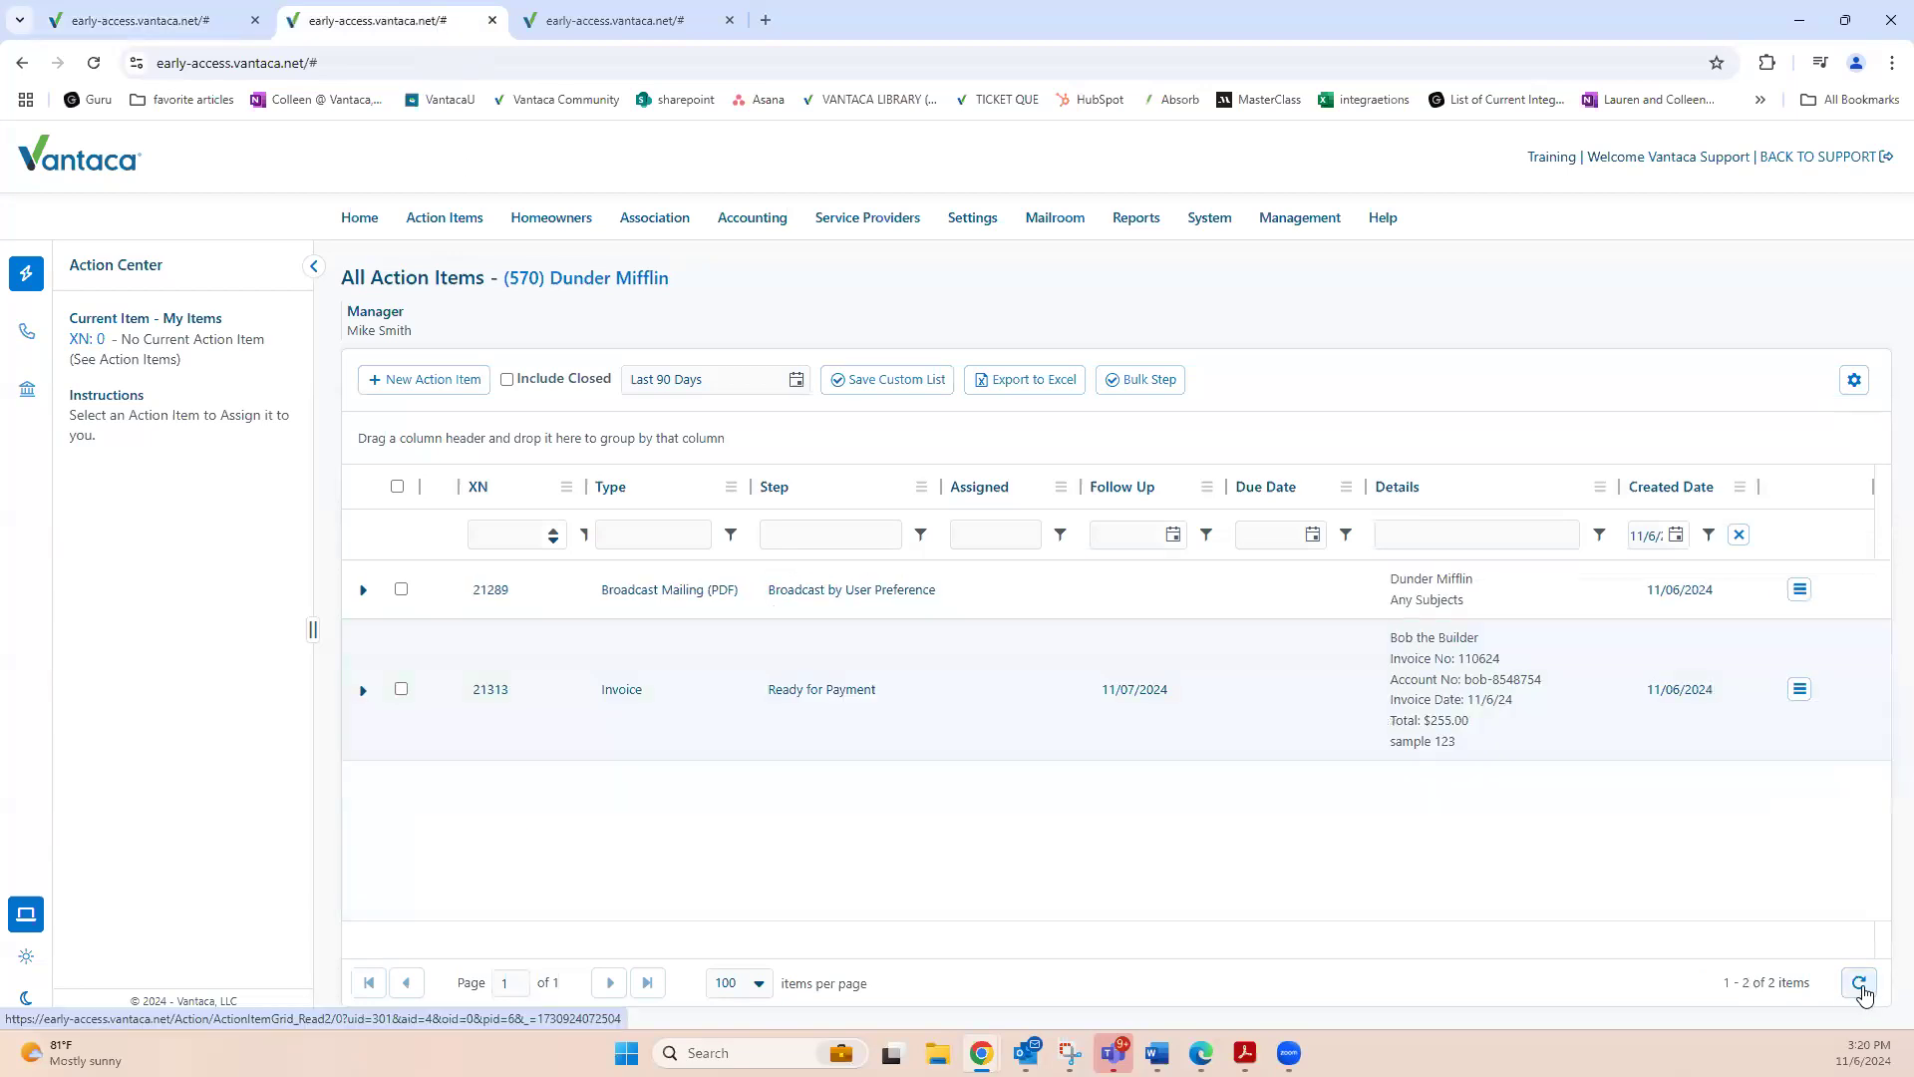
left_click_drag(598, 698, 877, 696)
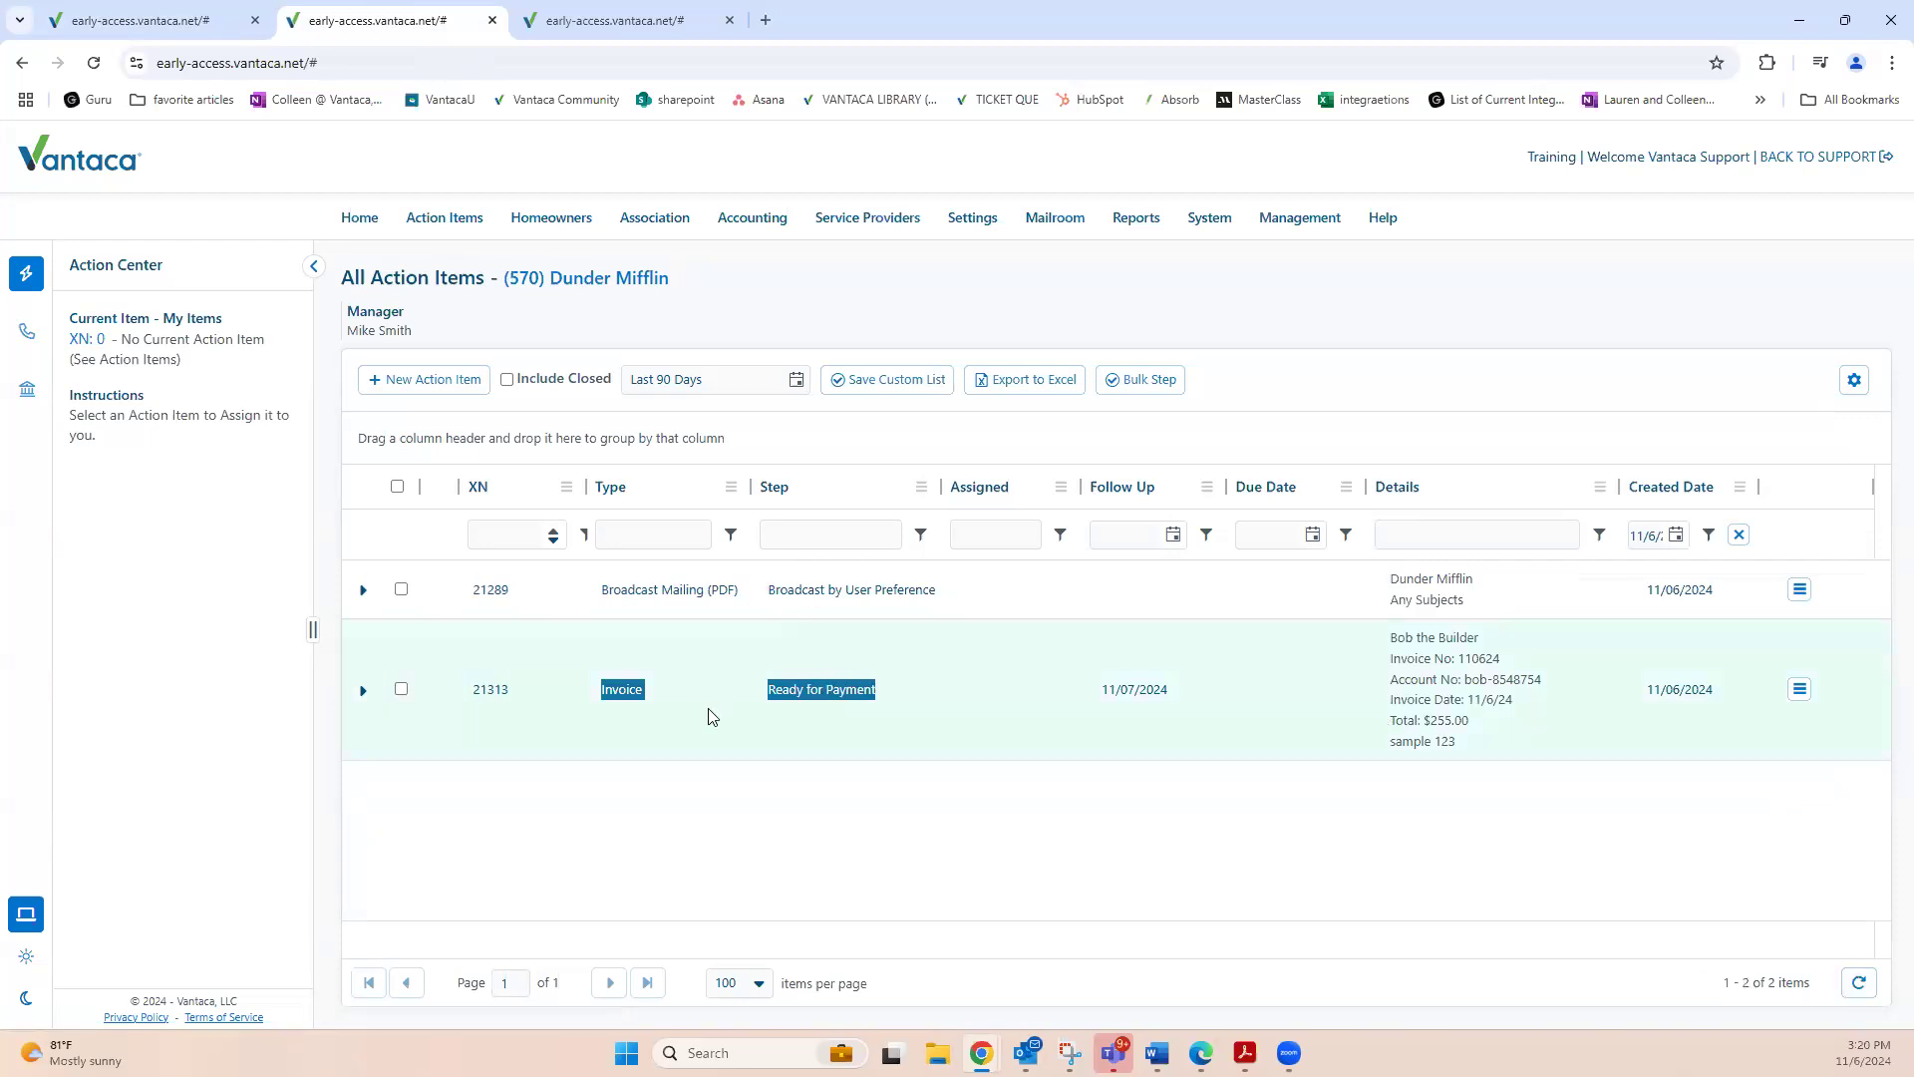
Expand the Bob the Builder invoice and examine its message history for the duplicate check, approval, signature approval and payment steps.
left_click(363, 690)
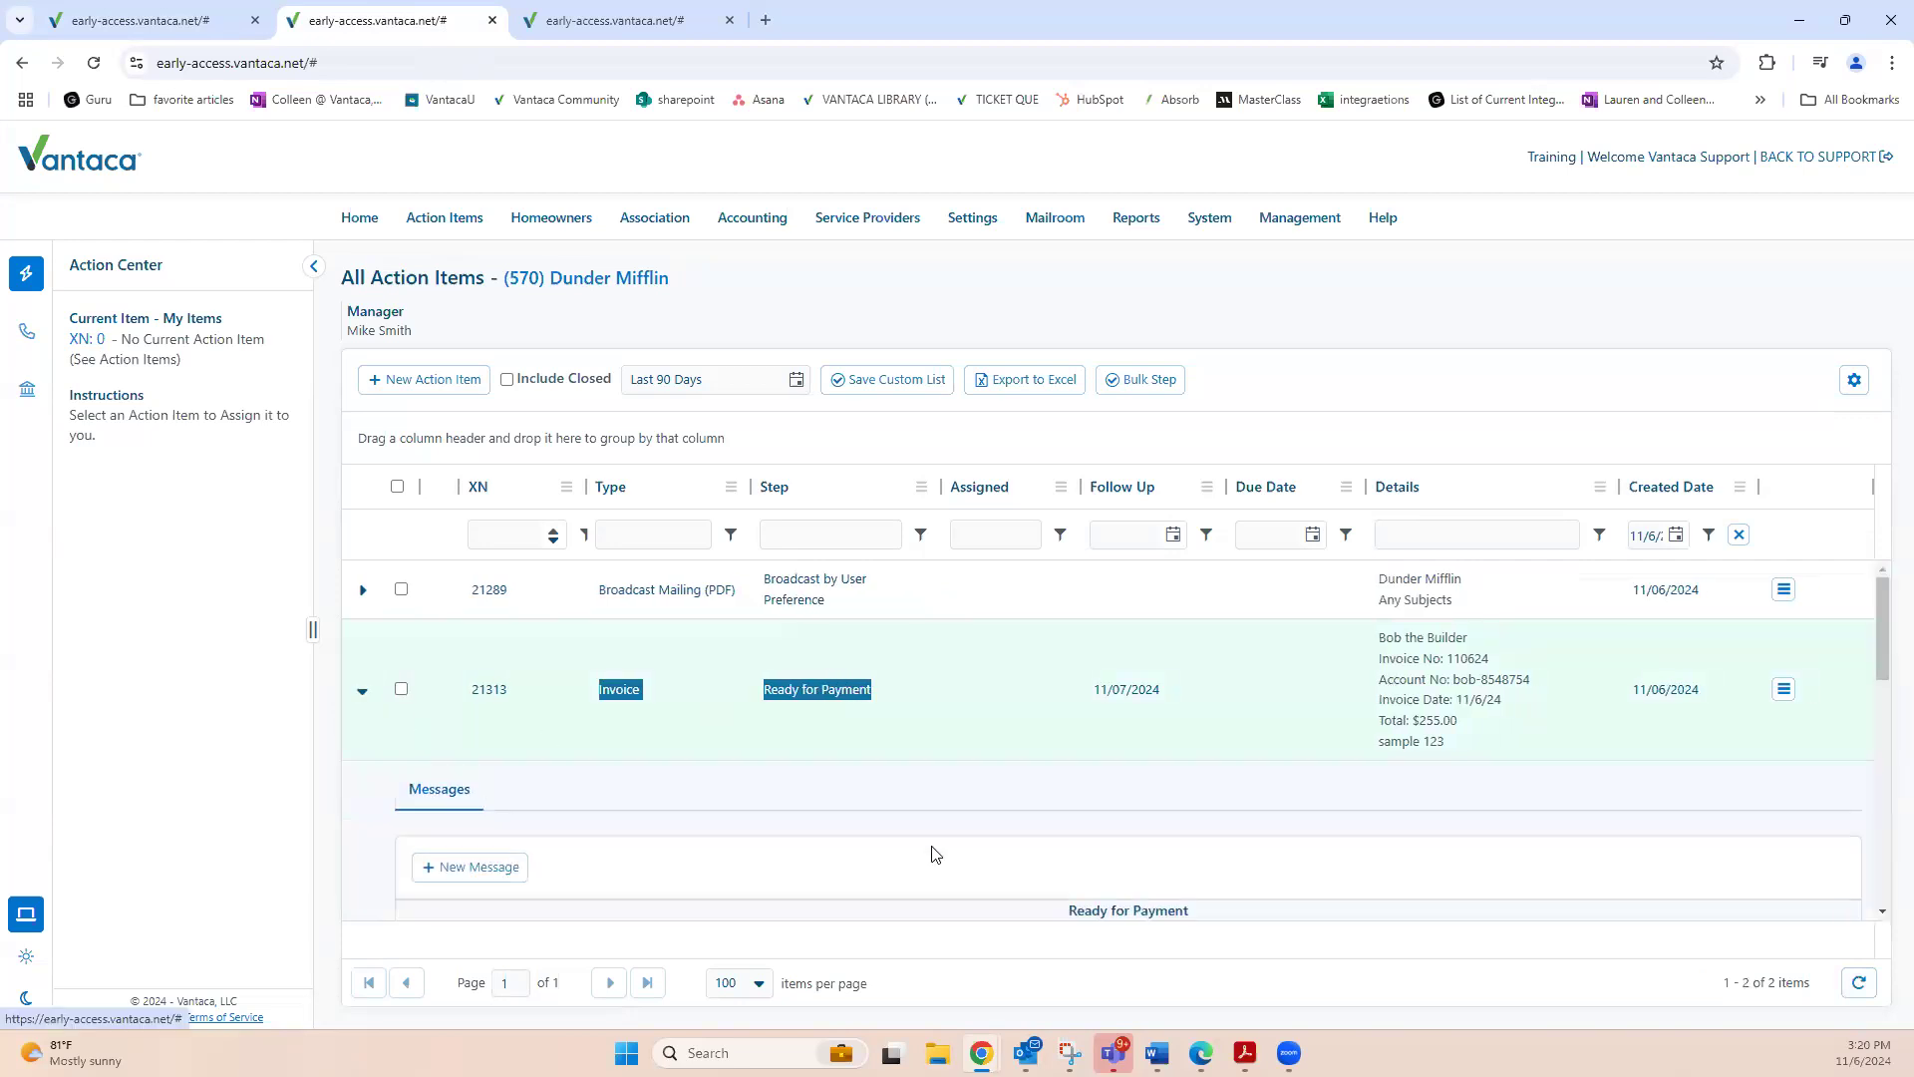
scroll(933, 852, "down", 2)
scroll(933, 852, "down", 1)
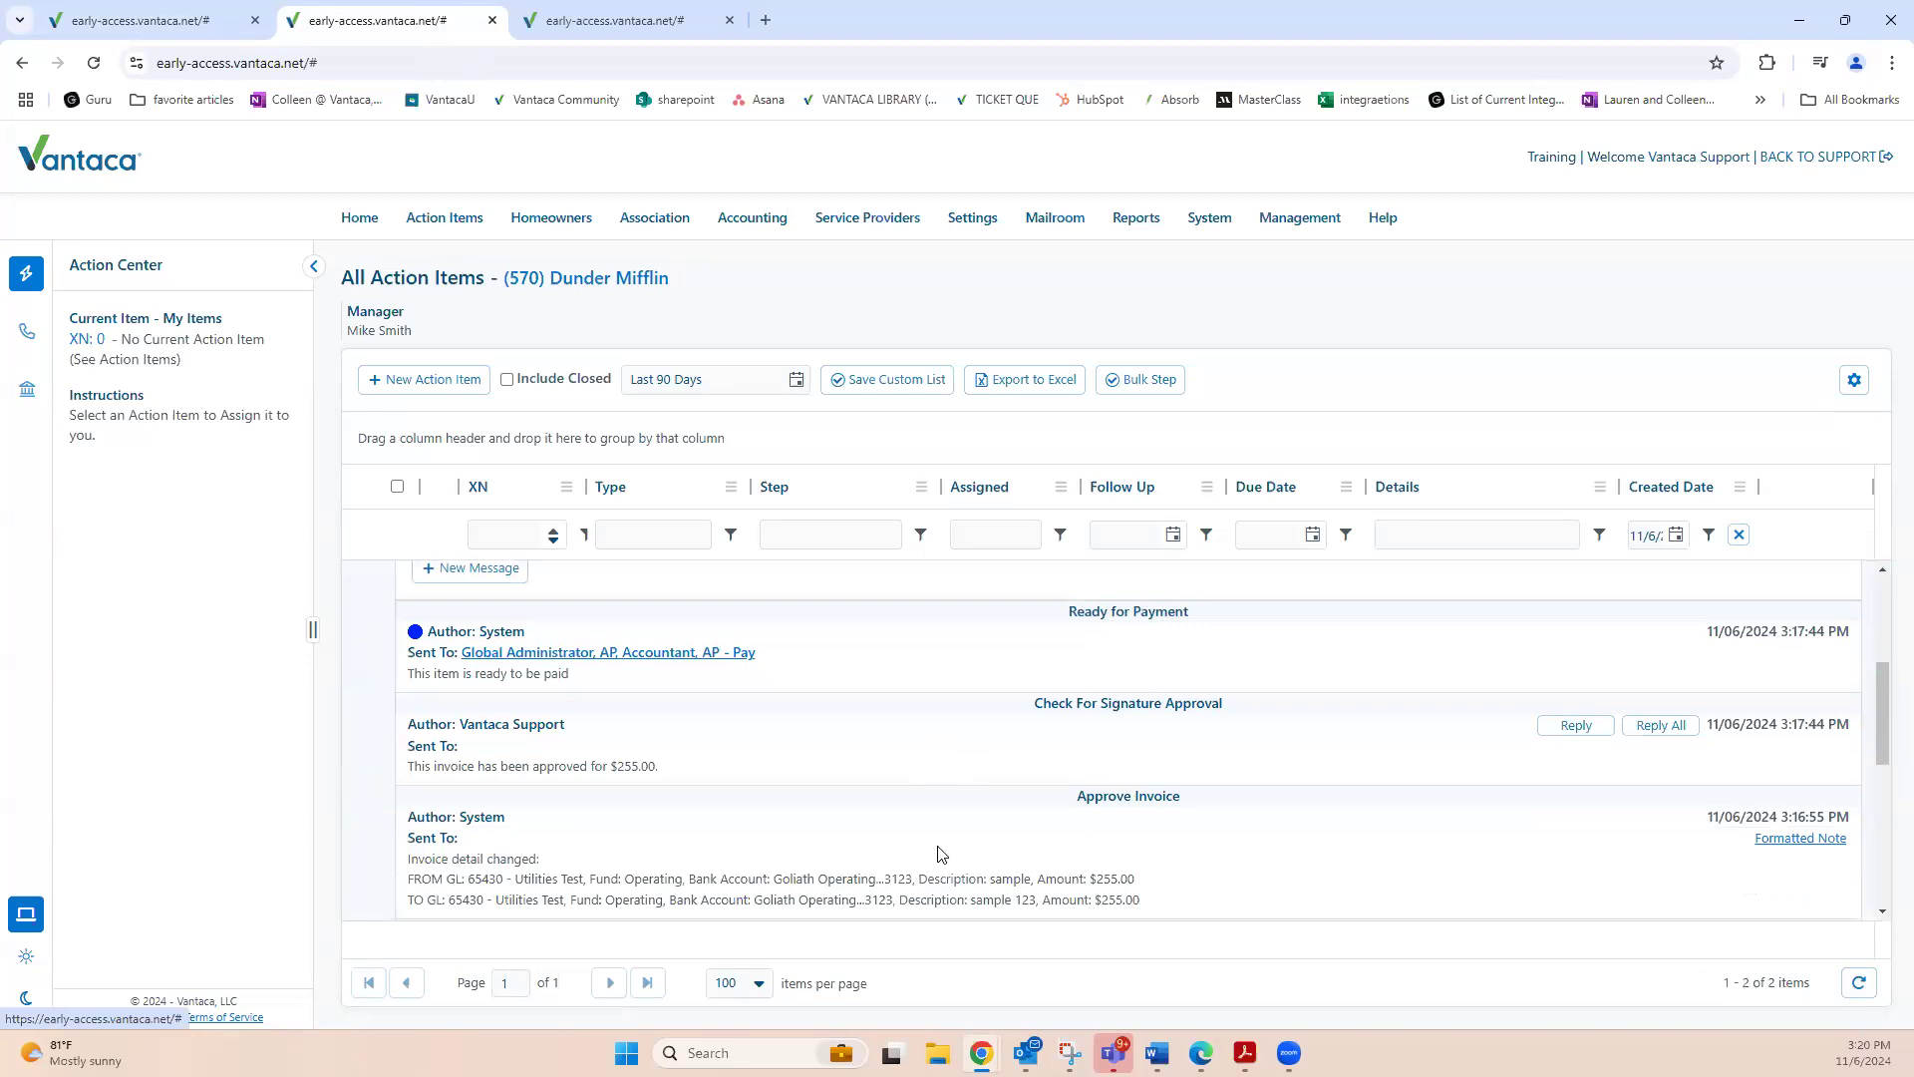
scroll(1097, 884, "down", 1)
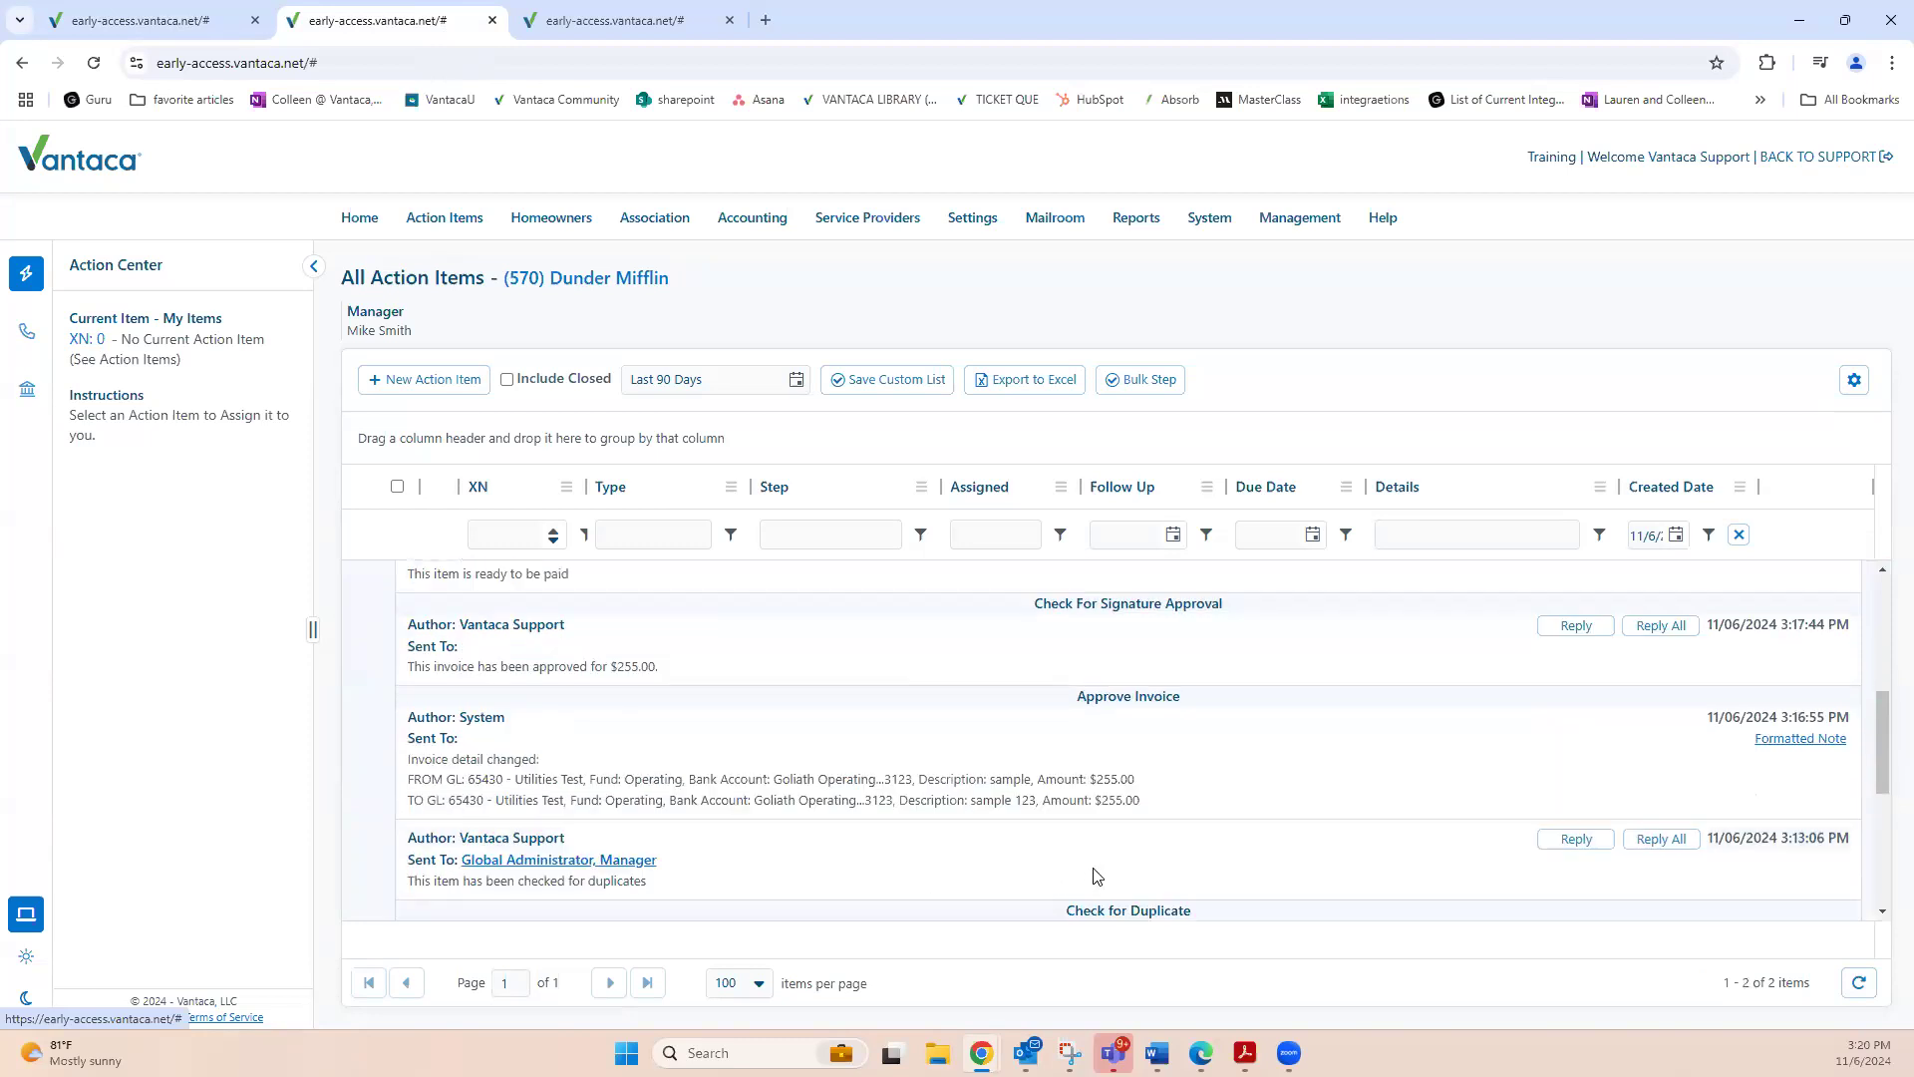
left_click_drag(1060, 910, 1166, 915)
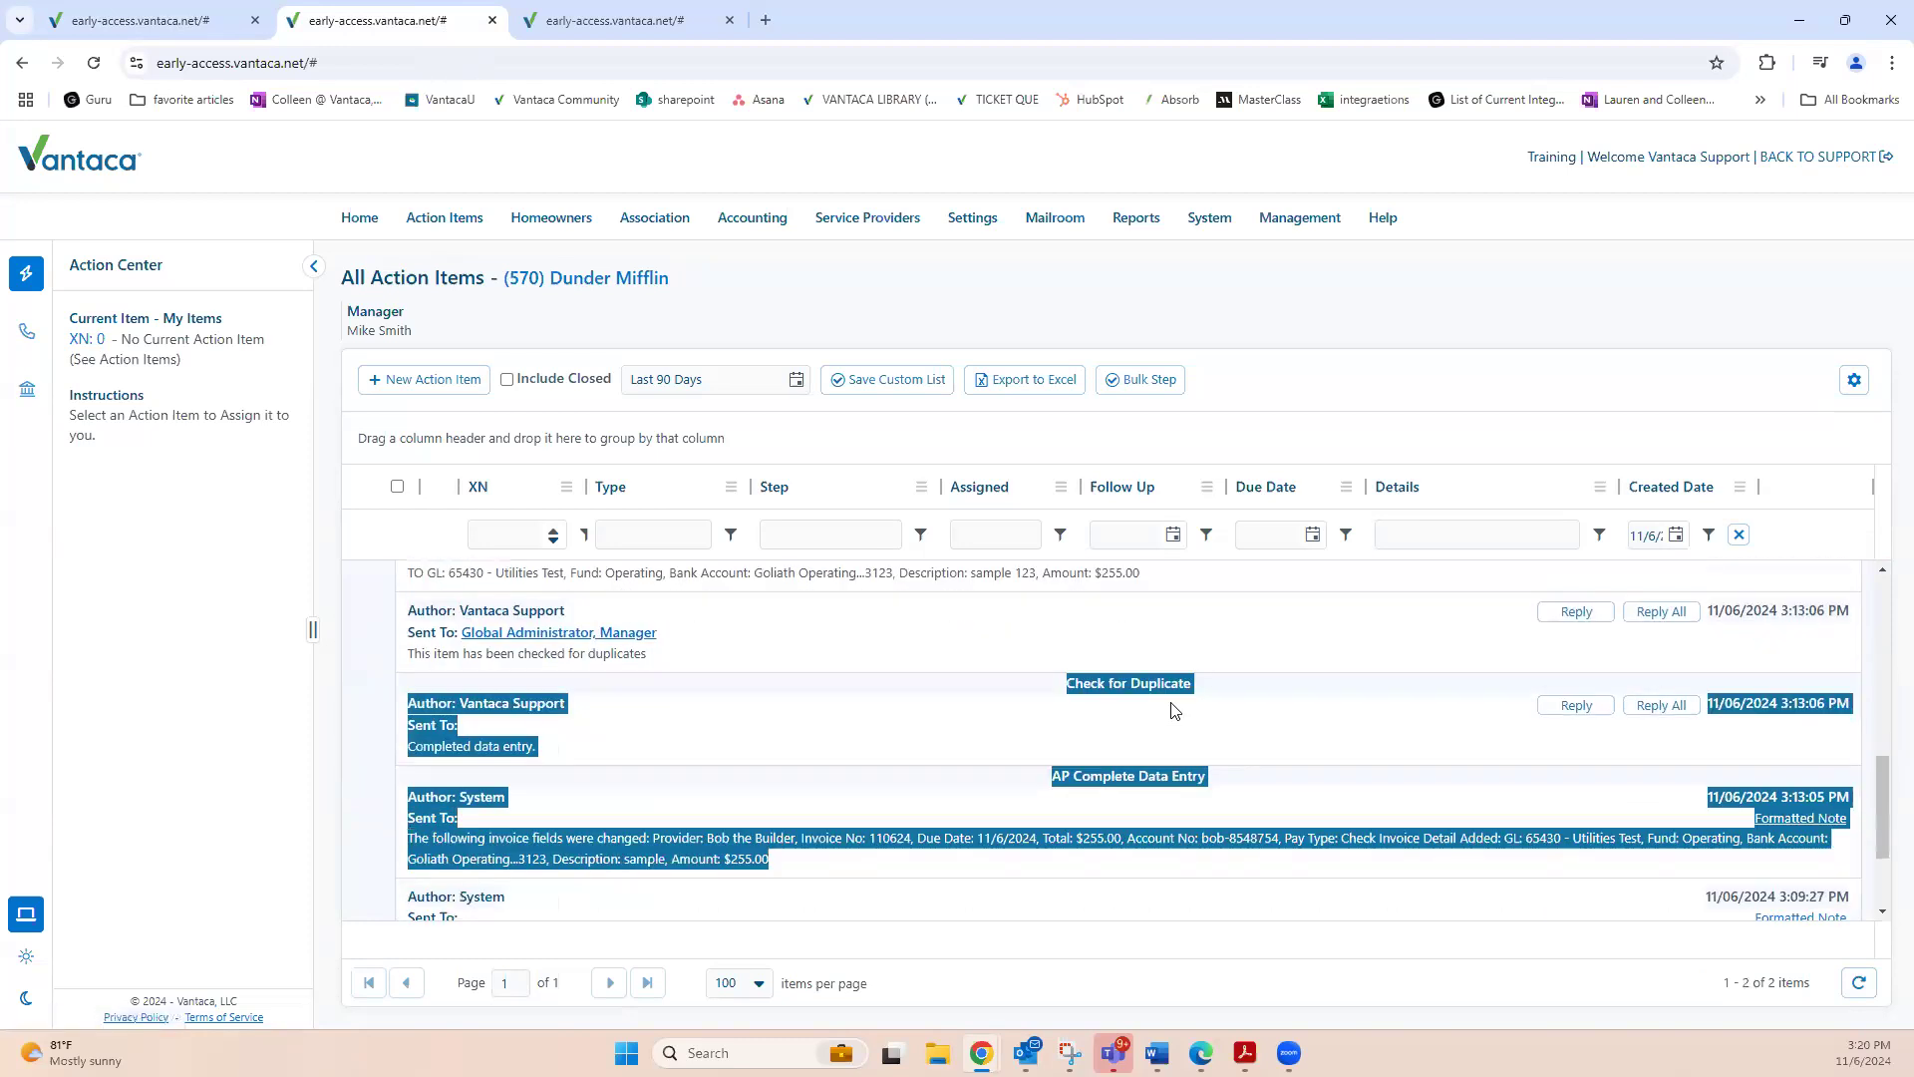
left_click(1173, 712)
scroll(1171, 716, "up", 2)
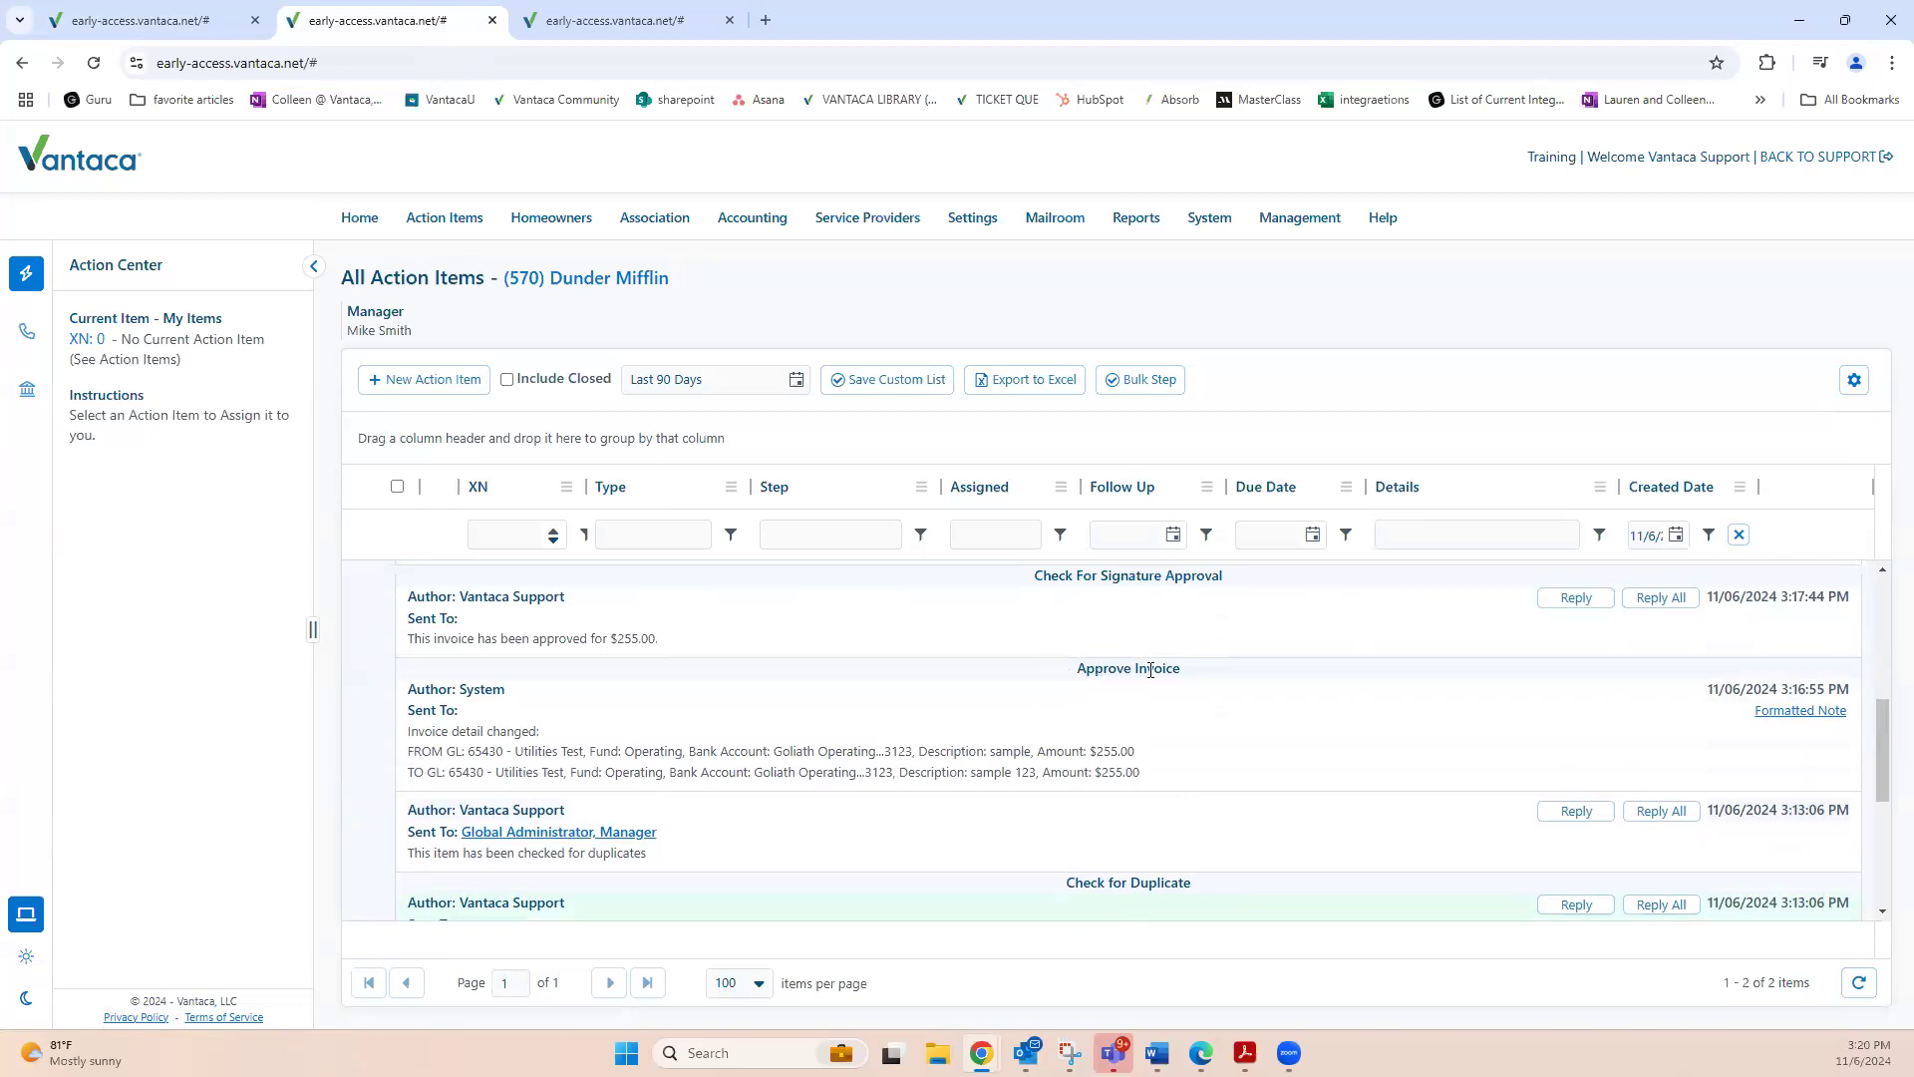
left_click_drag(1074, 669, 1196, 675)
left_click(1186, 727)
scroll(1185, 727, "up", 1)
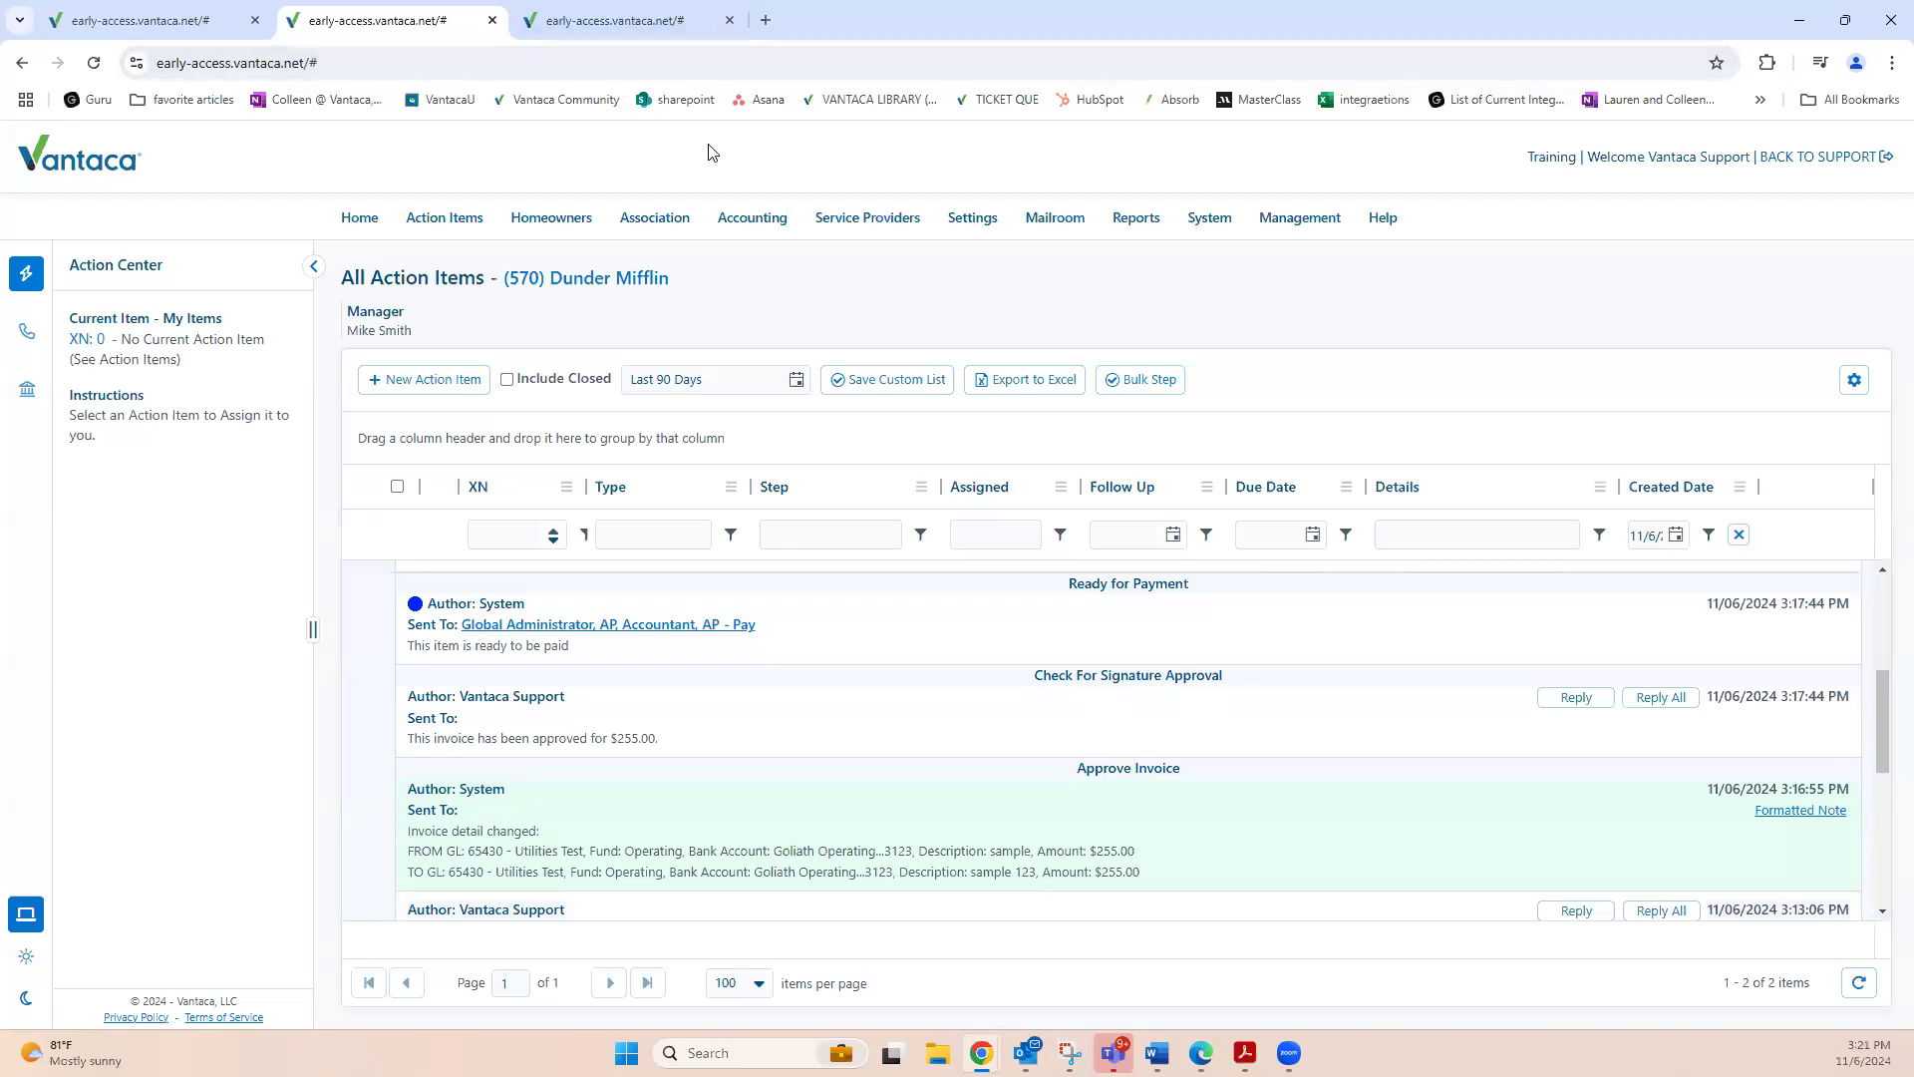
Open Dunder Mifflin's association settings for editing at A/P Payments and examine the Electronic Signature options and Signature Threshold.
mouse_move(652, 228)
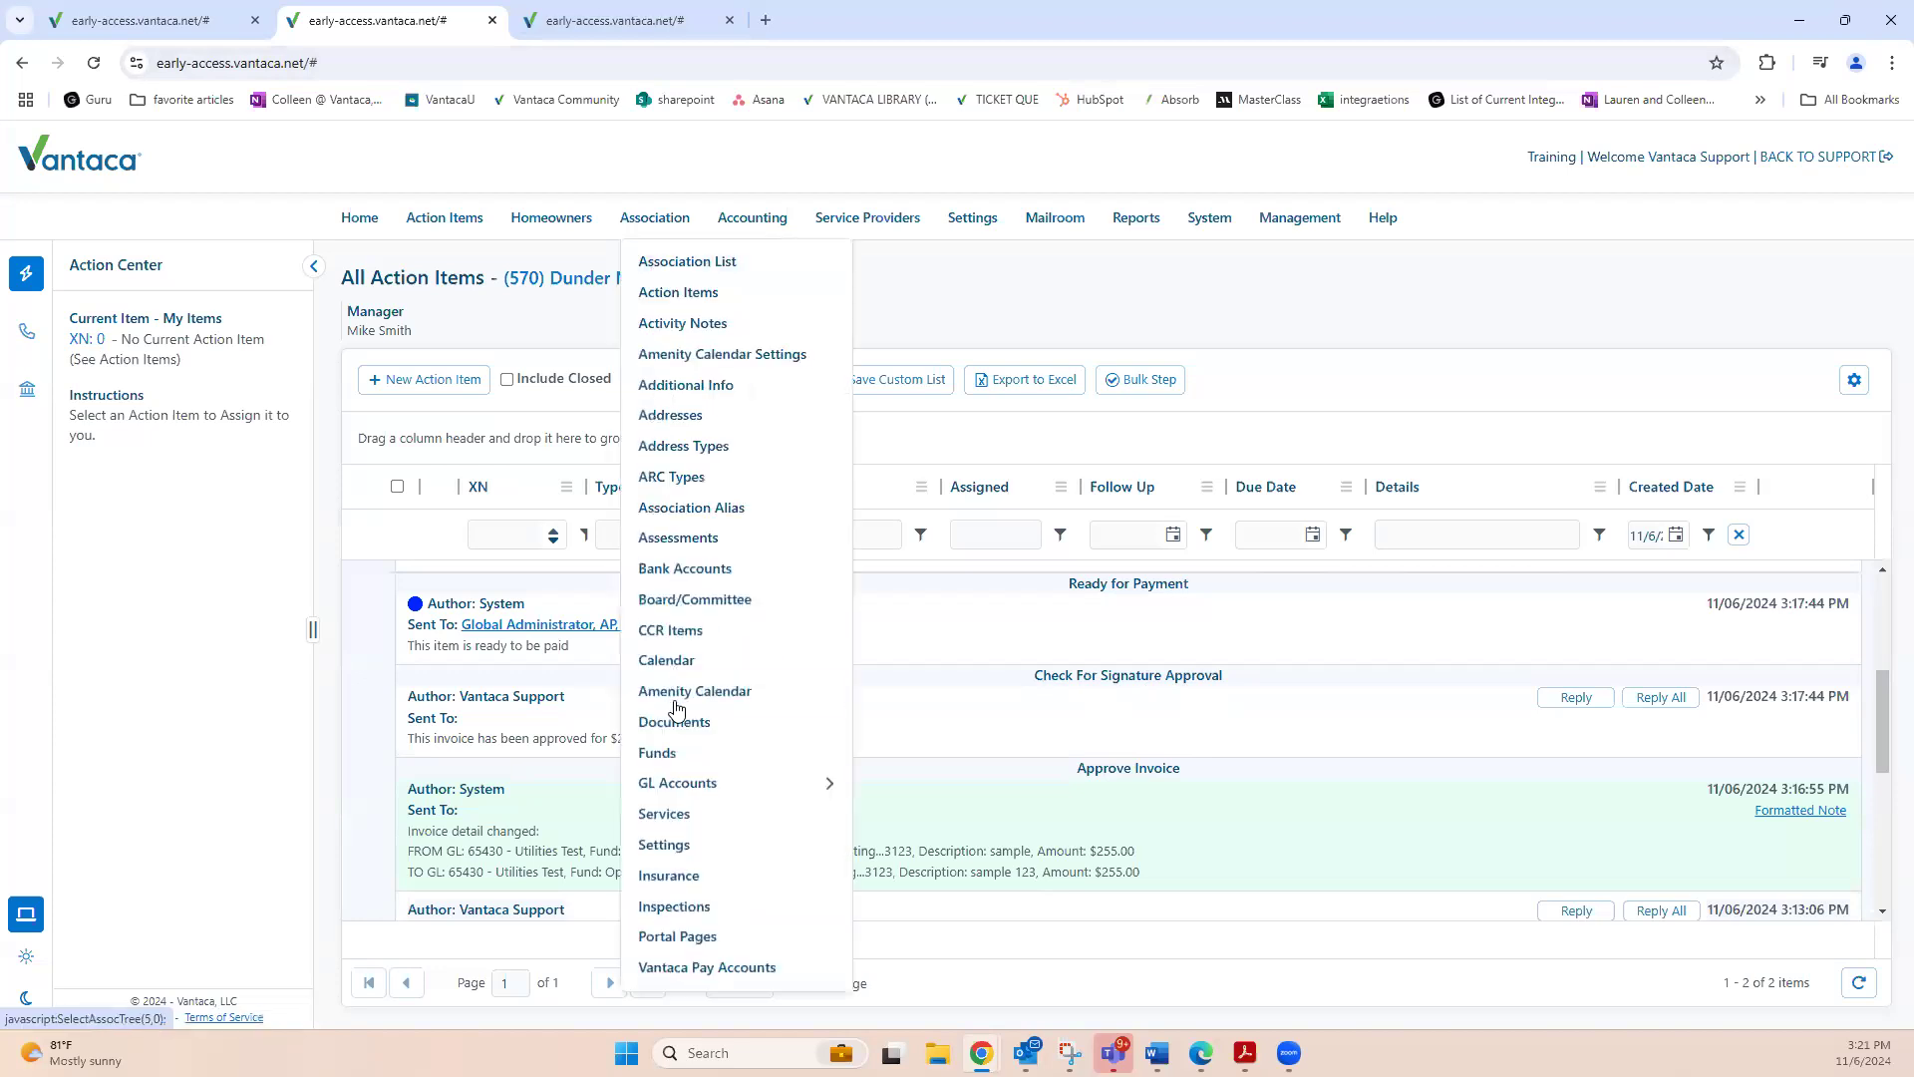
left_click(687, 850)
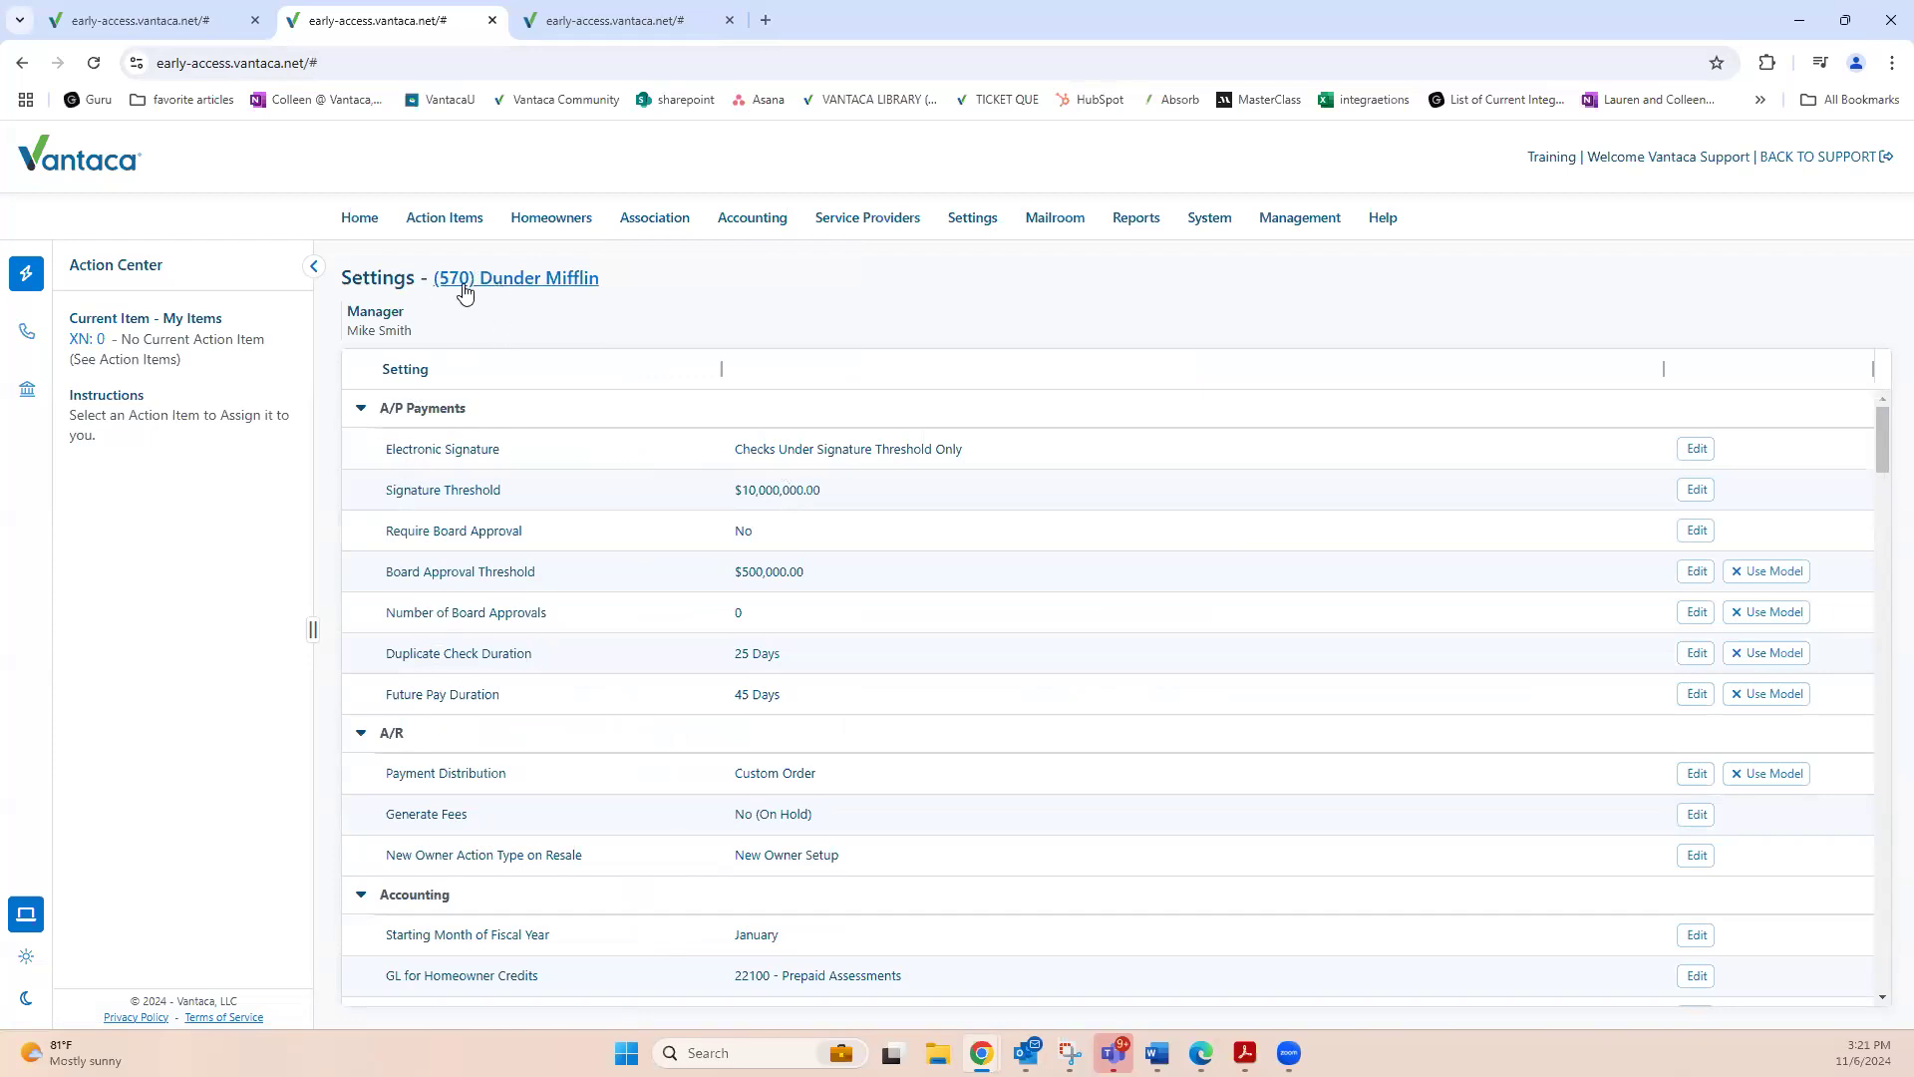
mouse_move(403, 449)
left_mouse_down()
mouse_move(386, 451)
mouse_move(495, 454)
left_mouse_up()
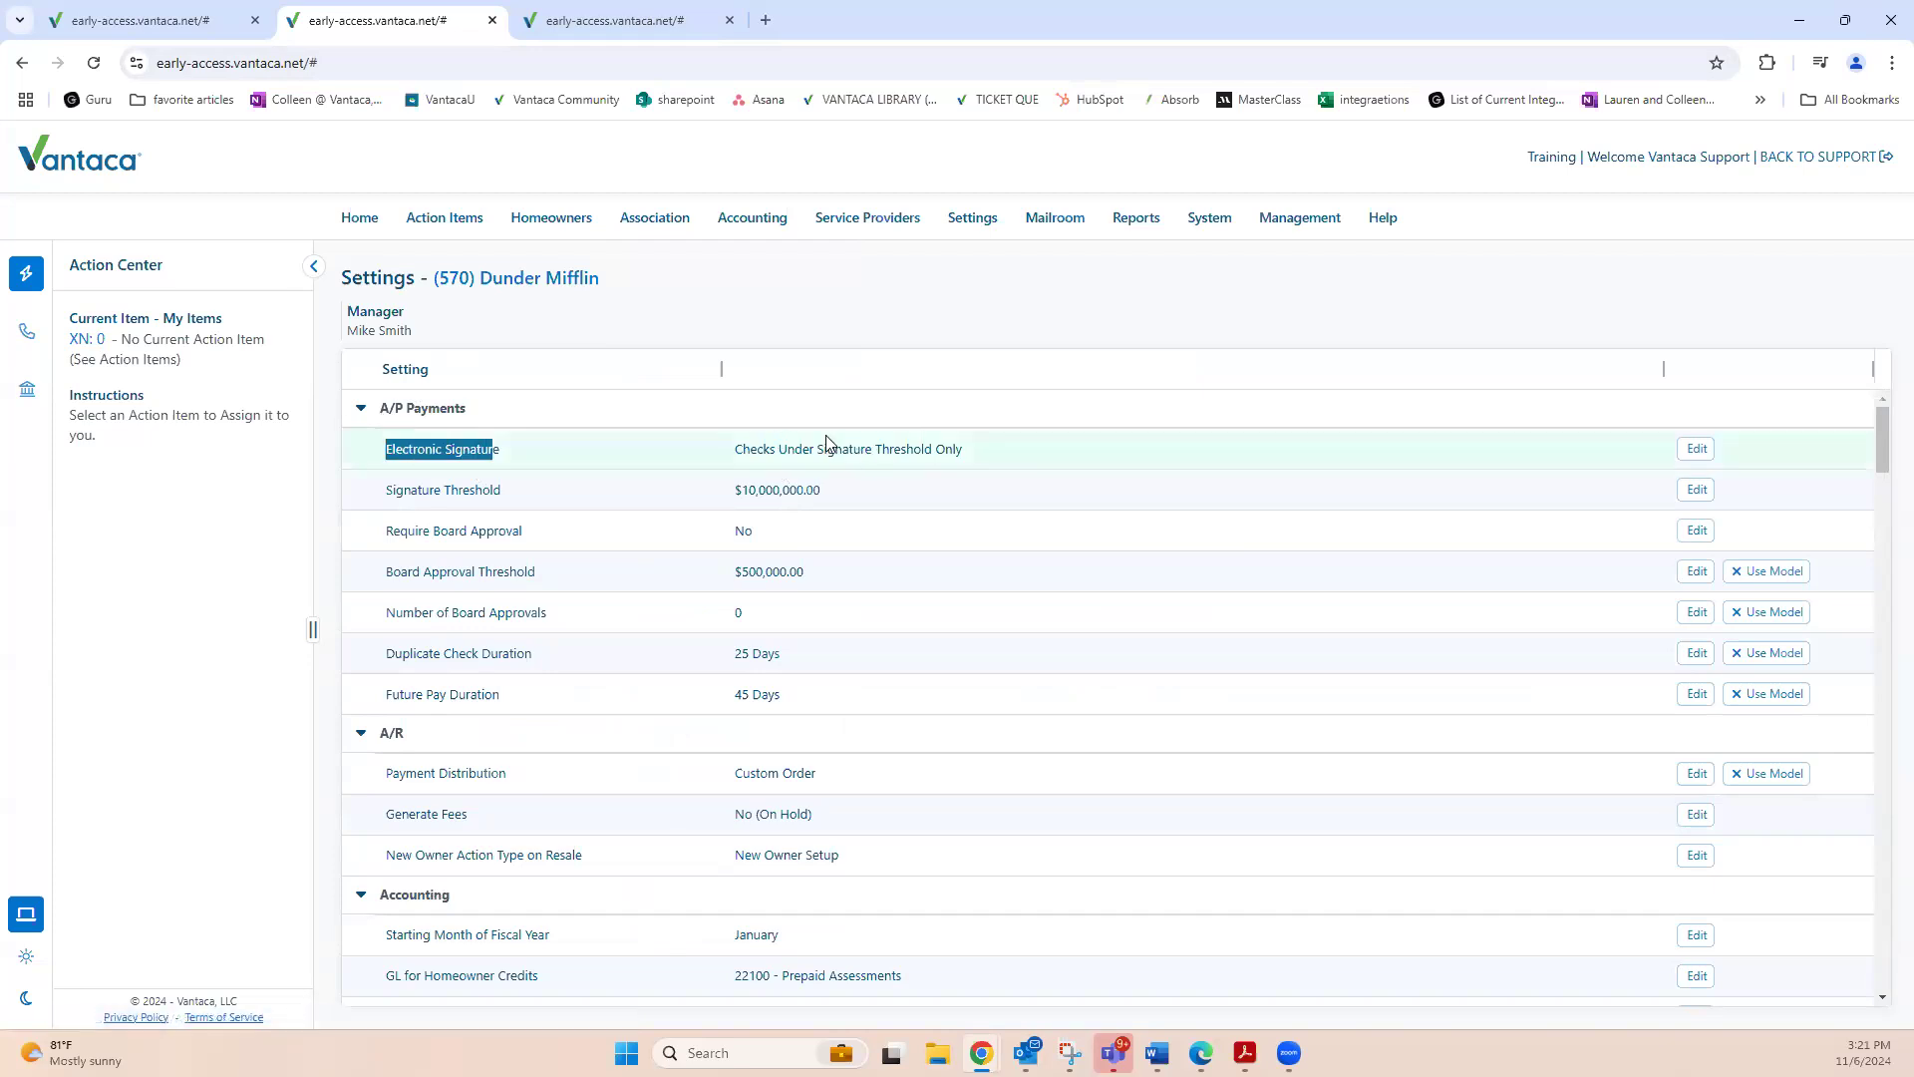
left_click(1697, 449)
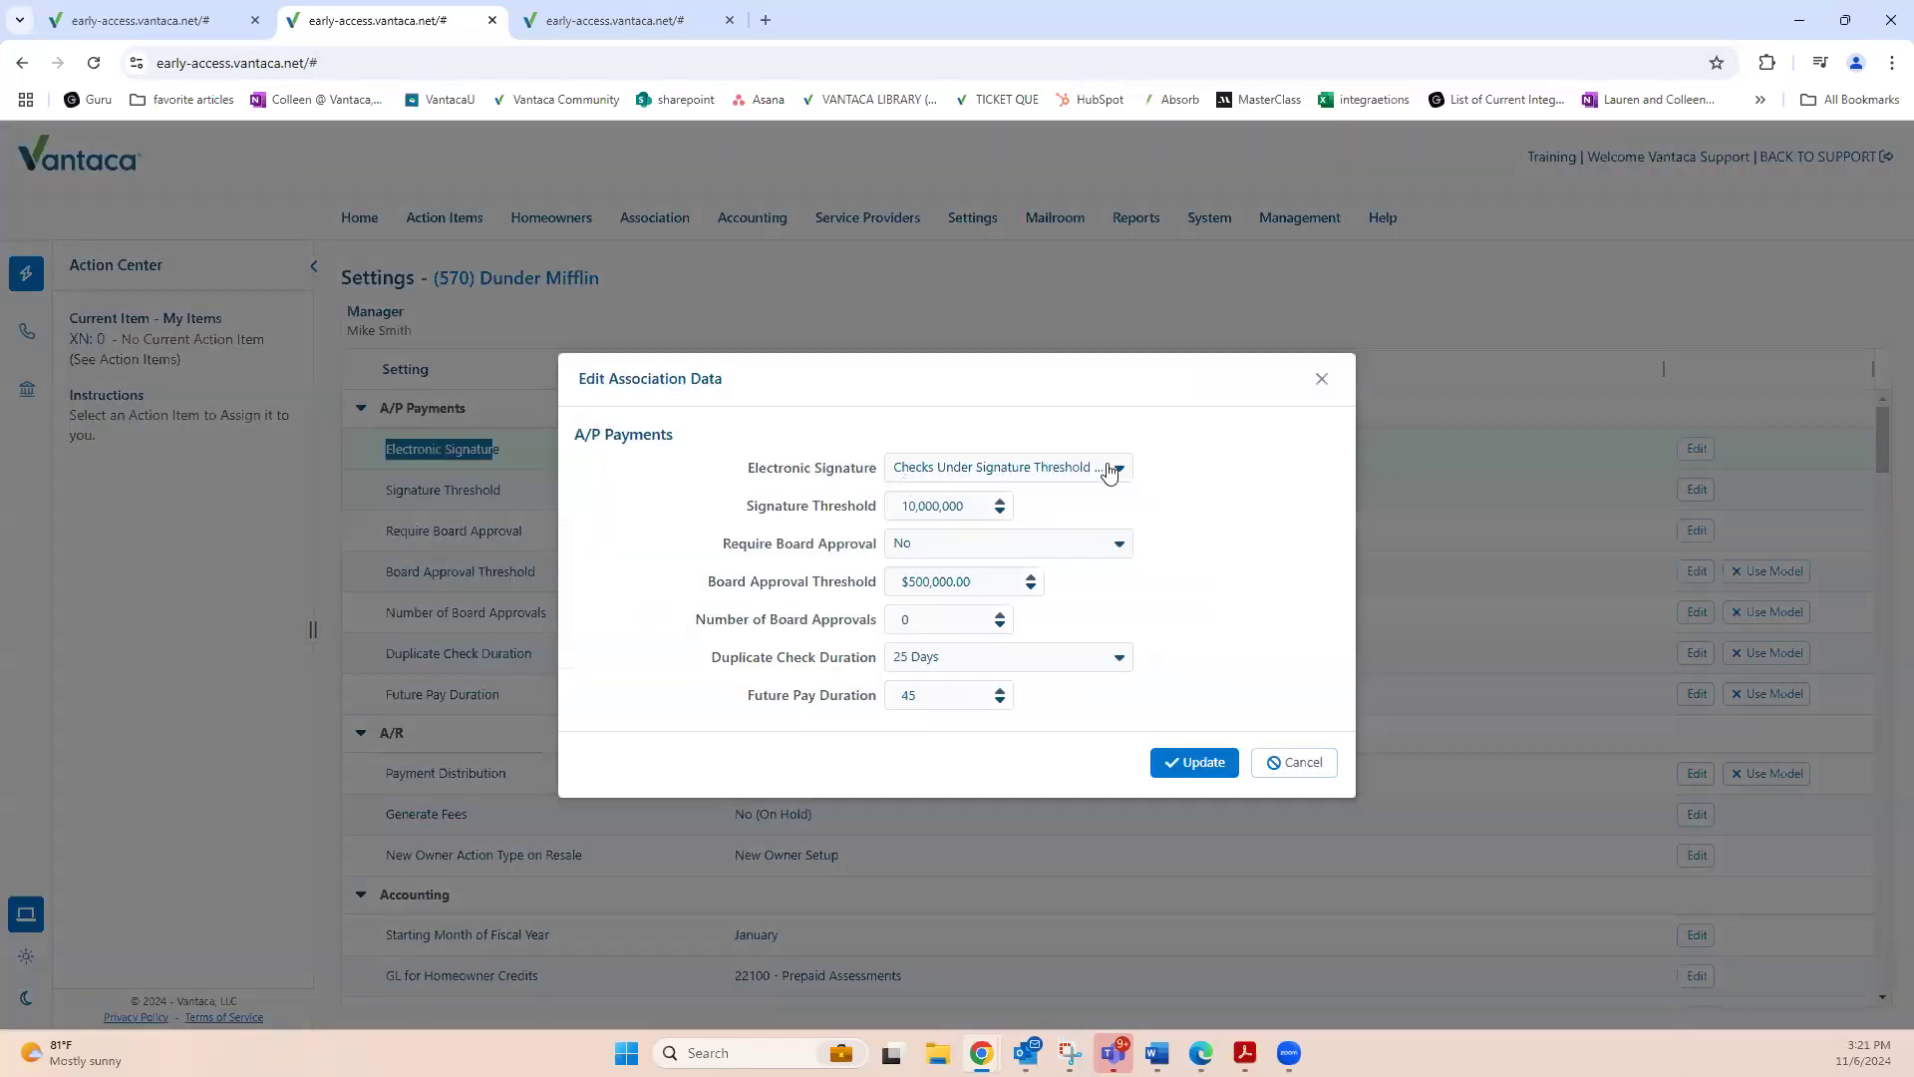
left_click(1091, 474)
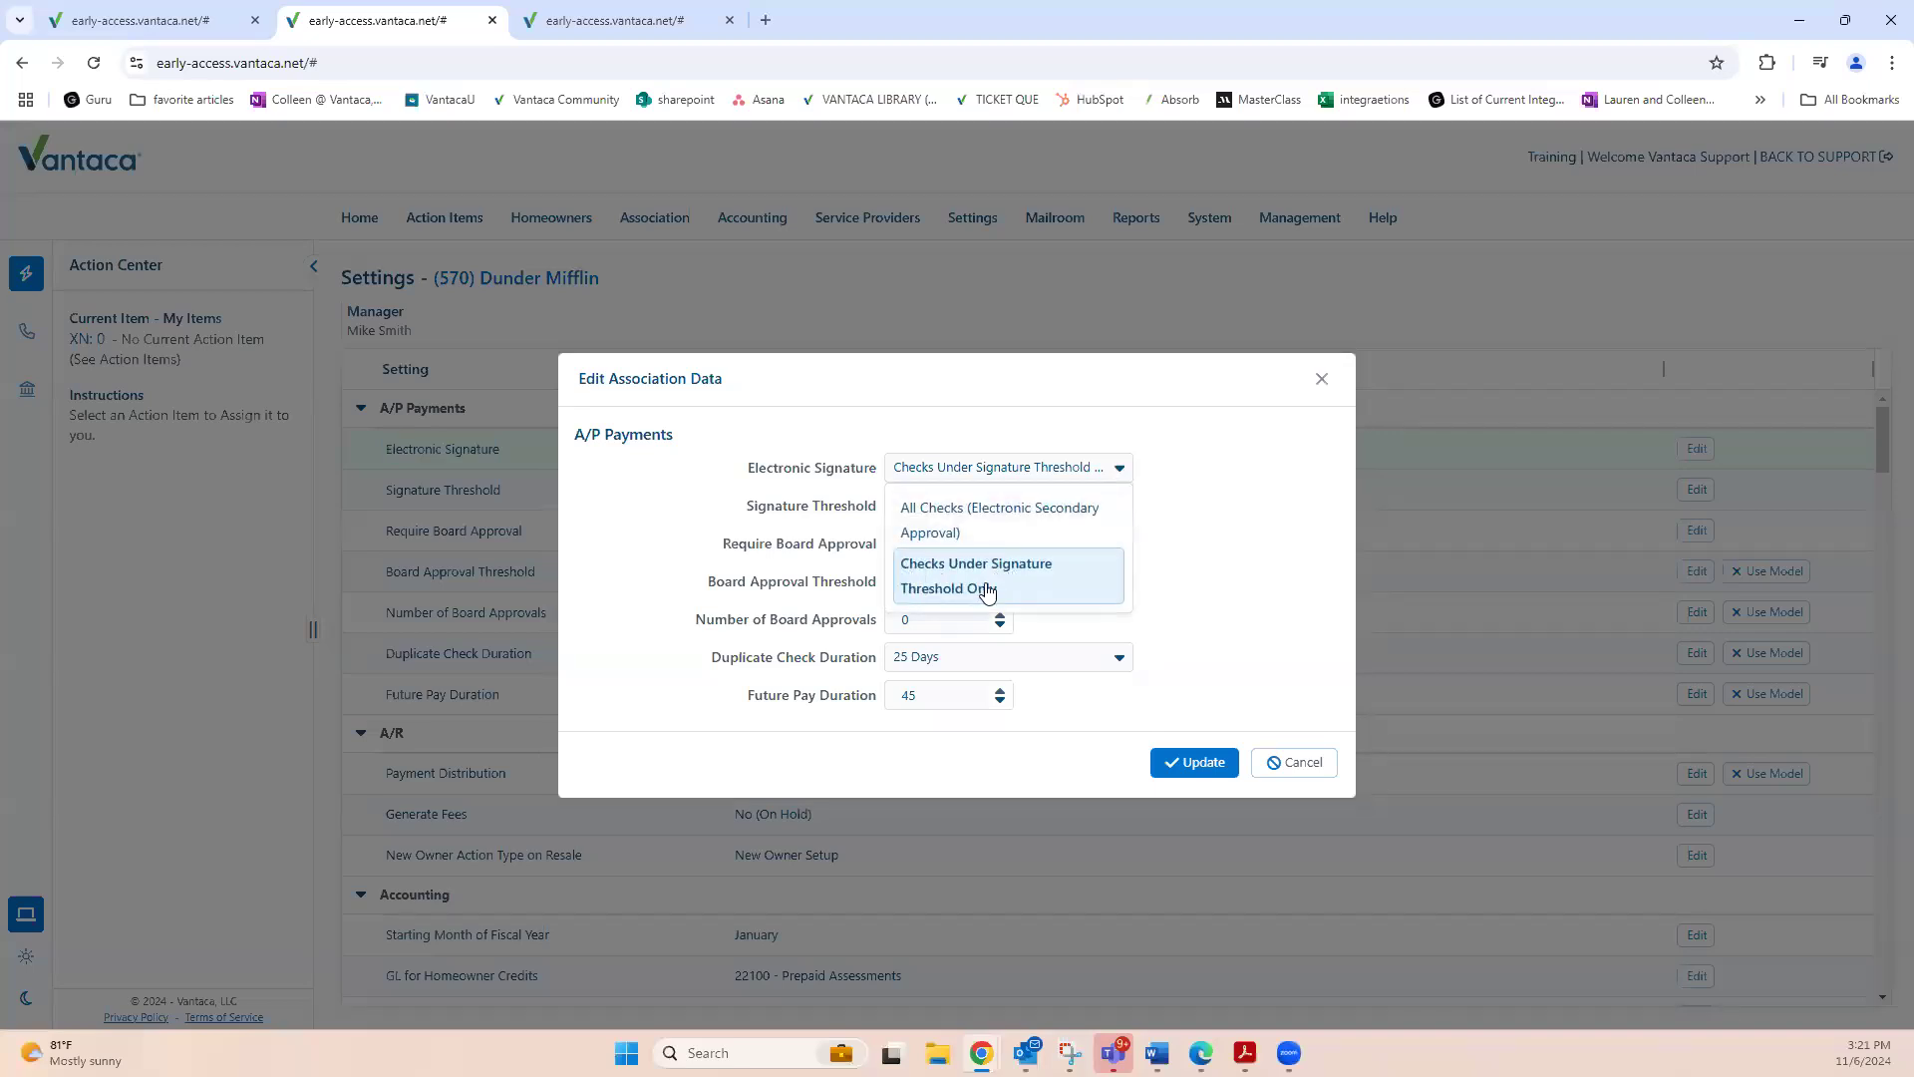
left_click_drag(760, 512, 850, 515)
left_click(1124, 470)
left_click(1235, 478)
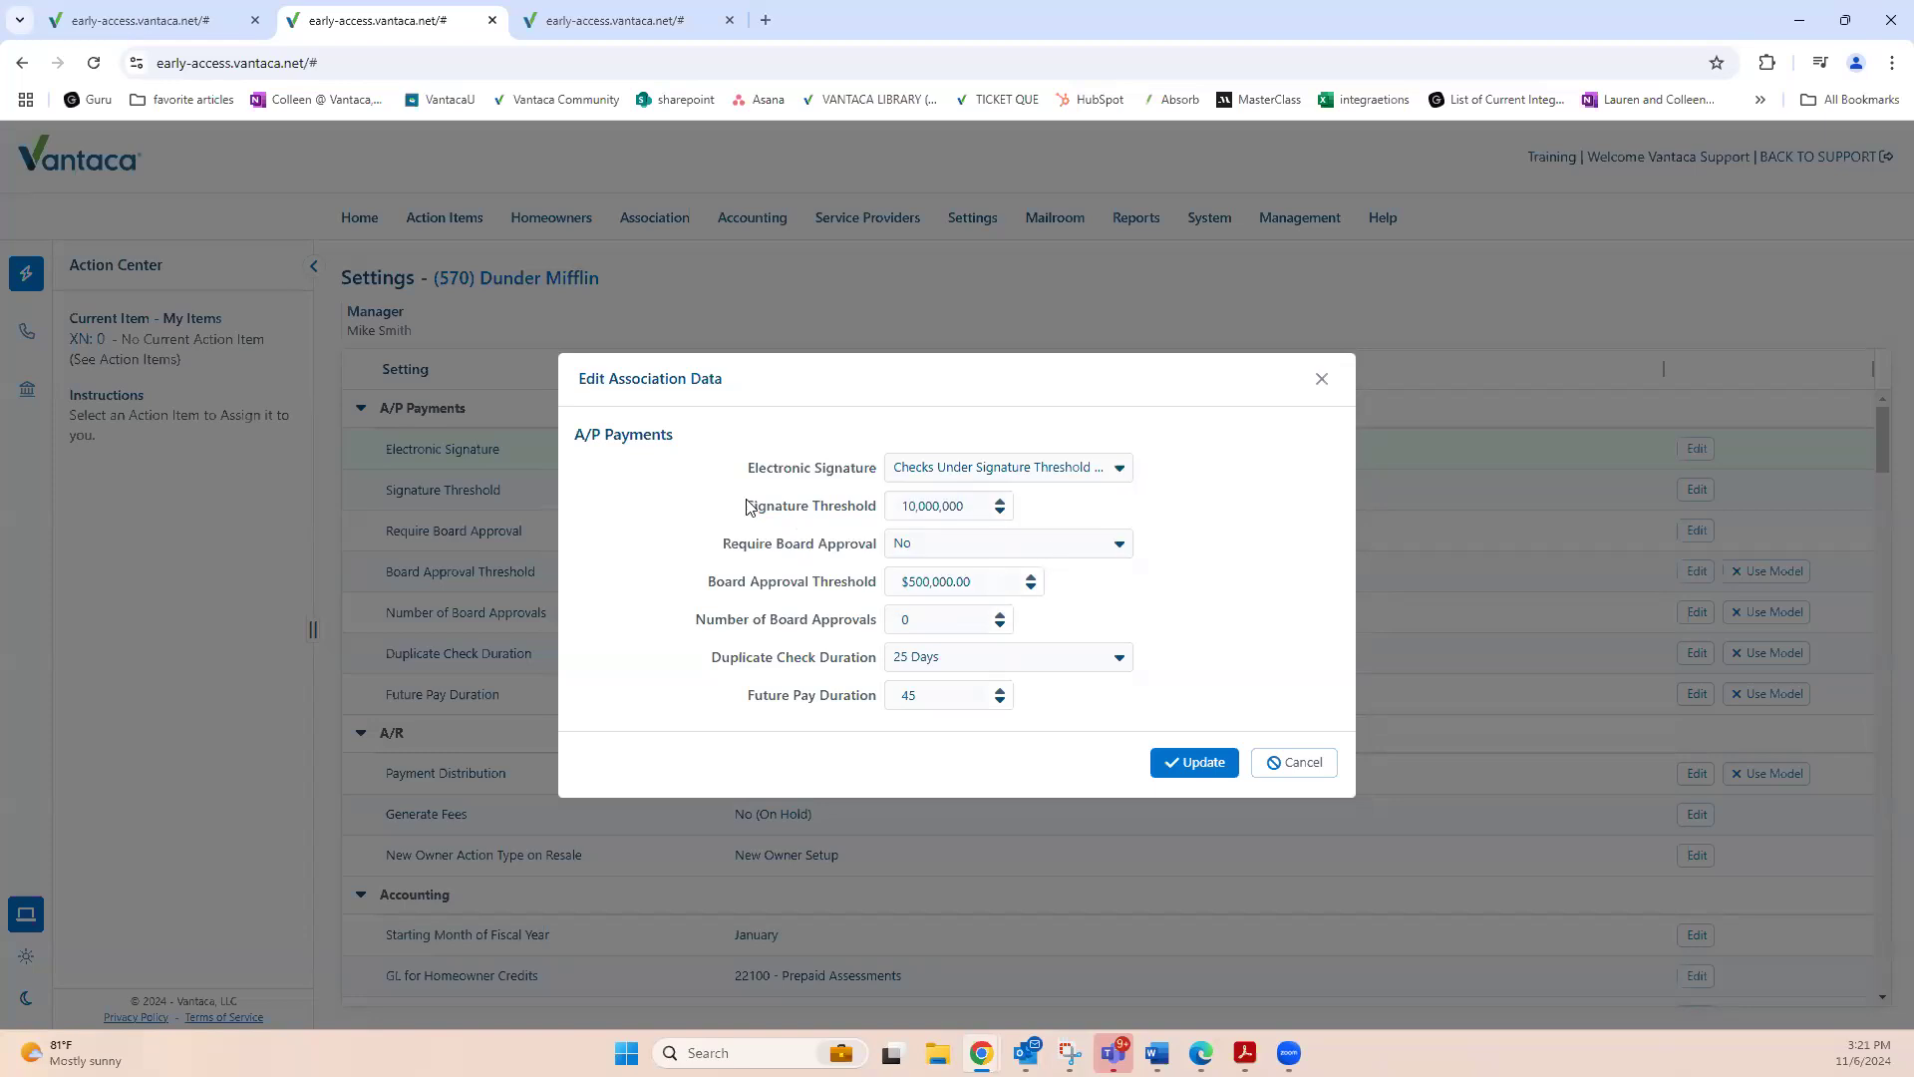
left_click_drag(757, 506, 841, 508)
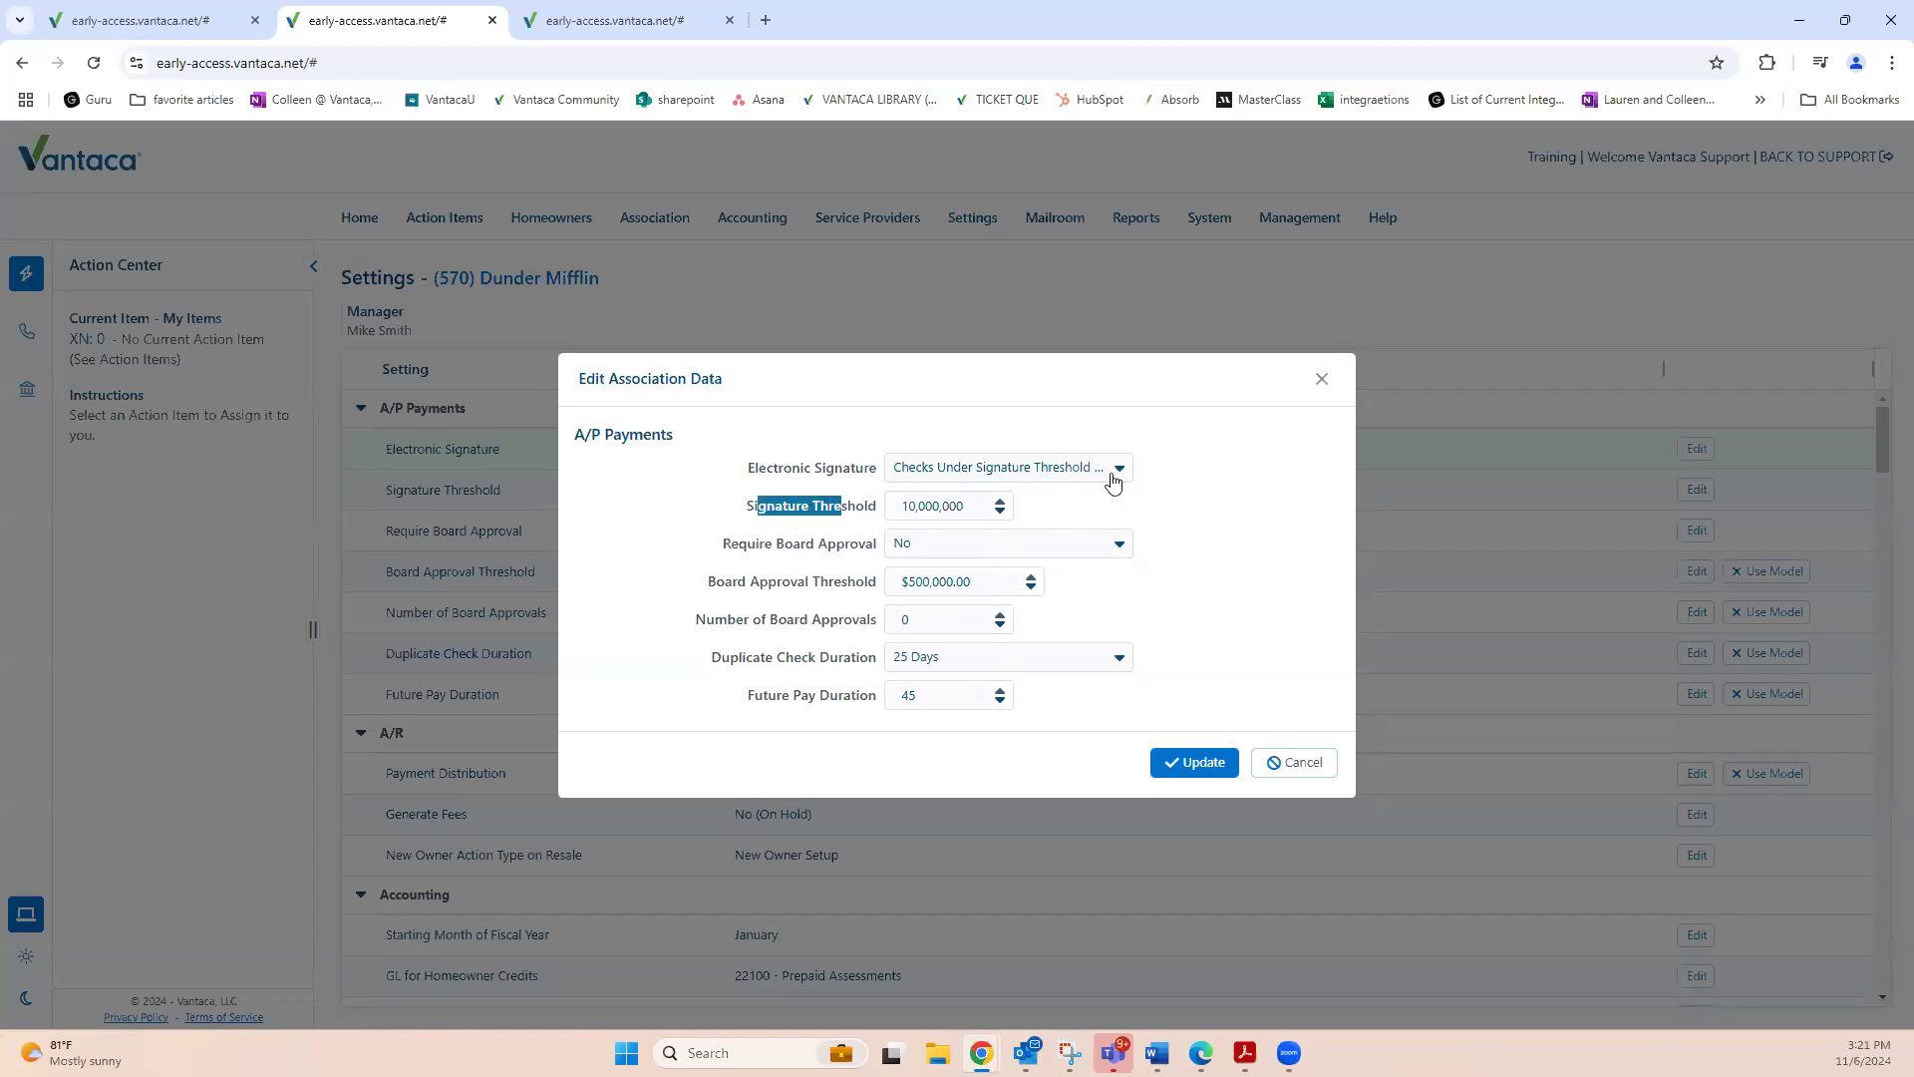
Examine the board approval, Duplicate Check Duration and Future Pay Duration settings, and close the A/P Payments settings without saving.
left_click_drag(738, 551, 849, 553)
left_click(1119, 548)
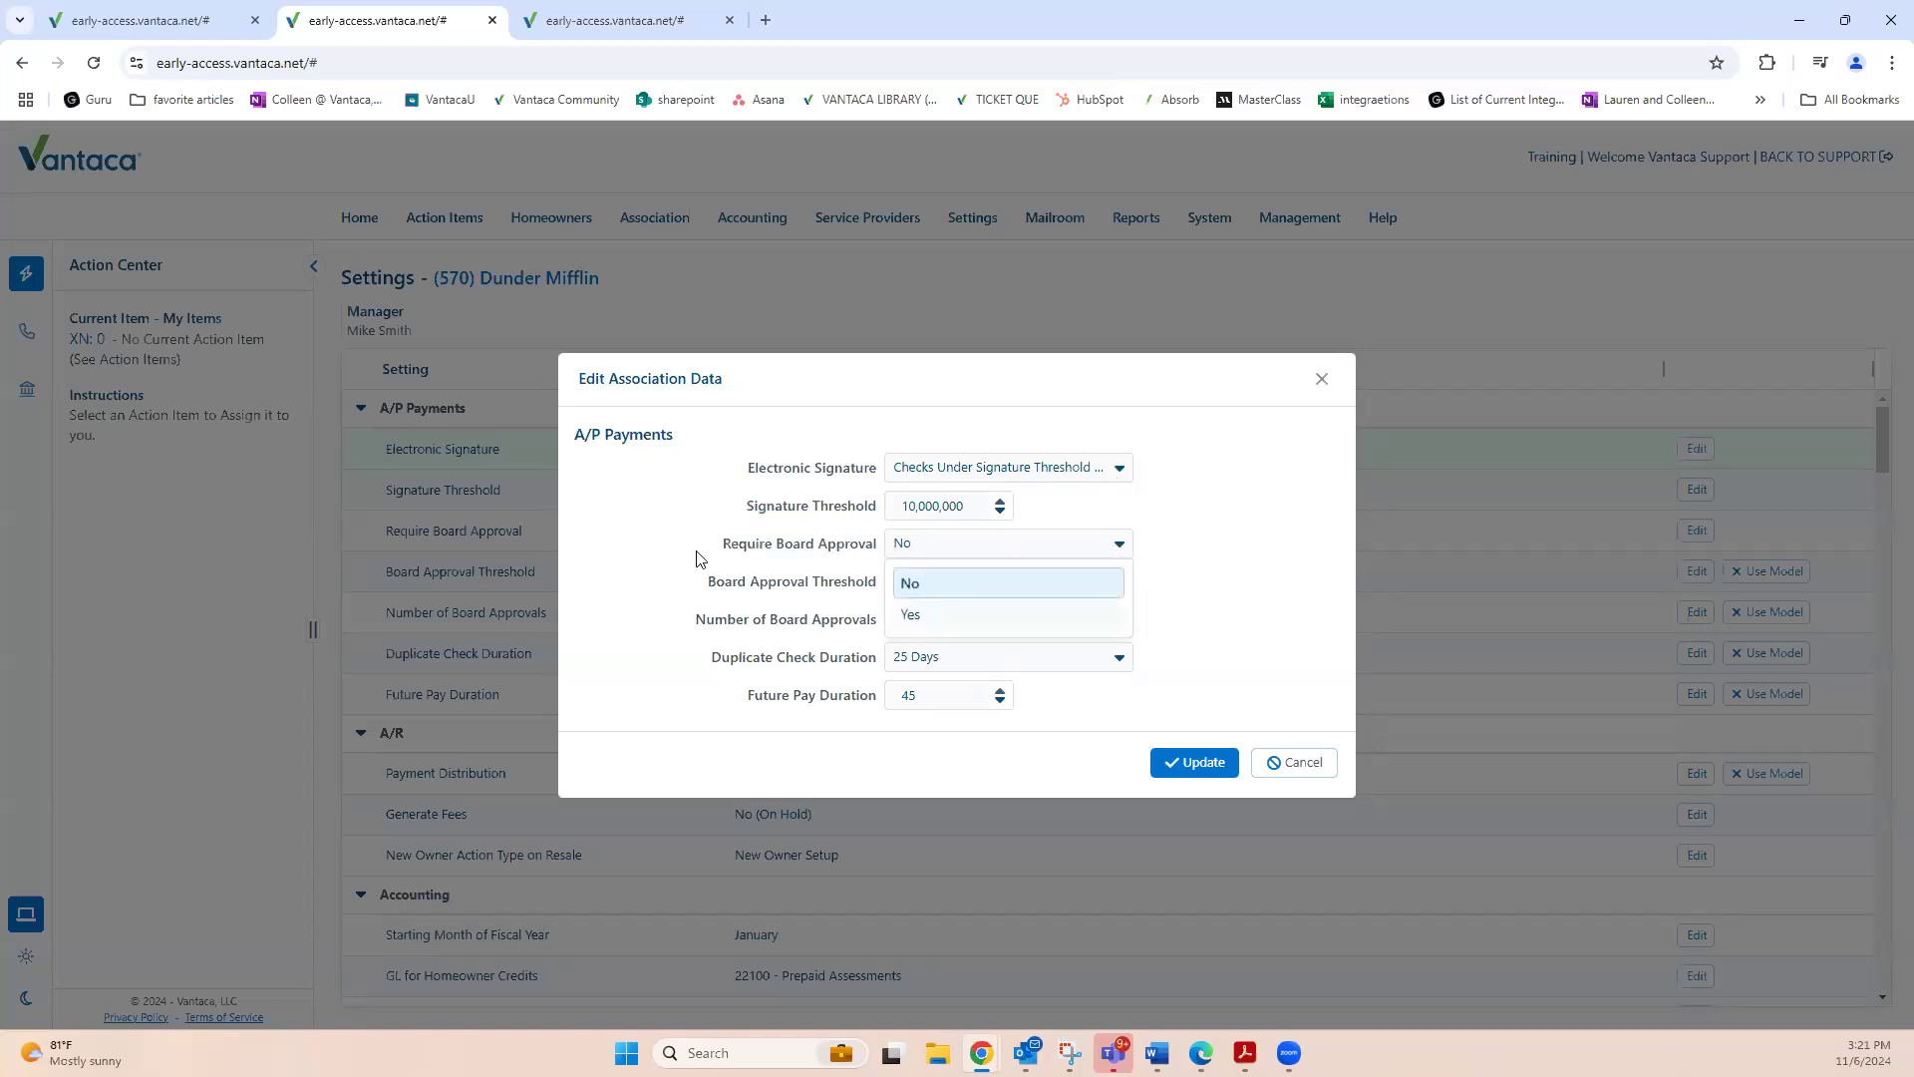
left_click(894, 628)
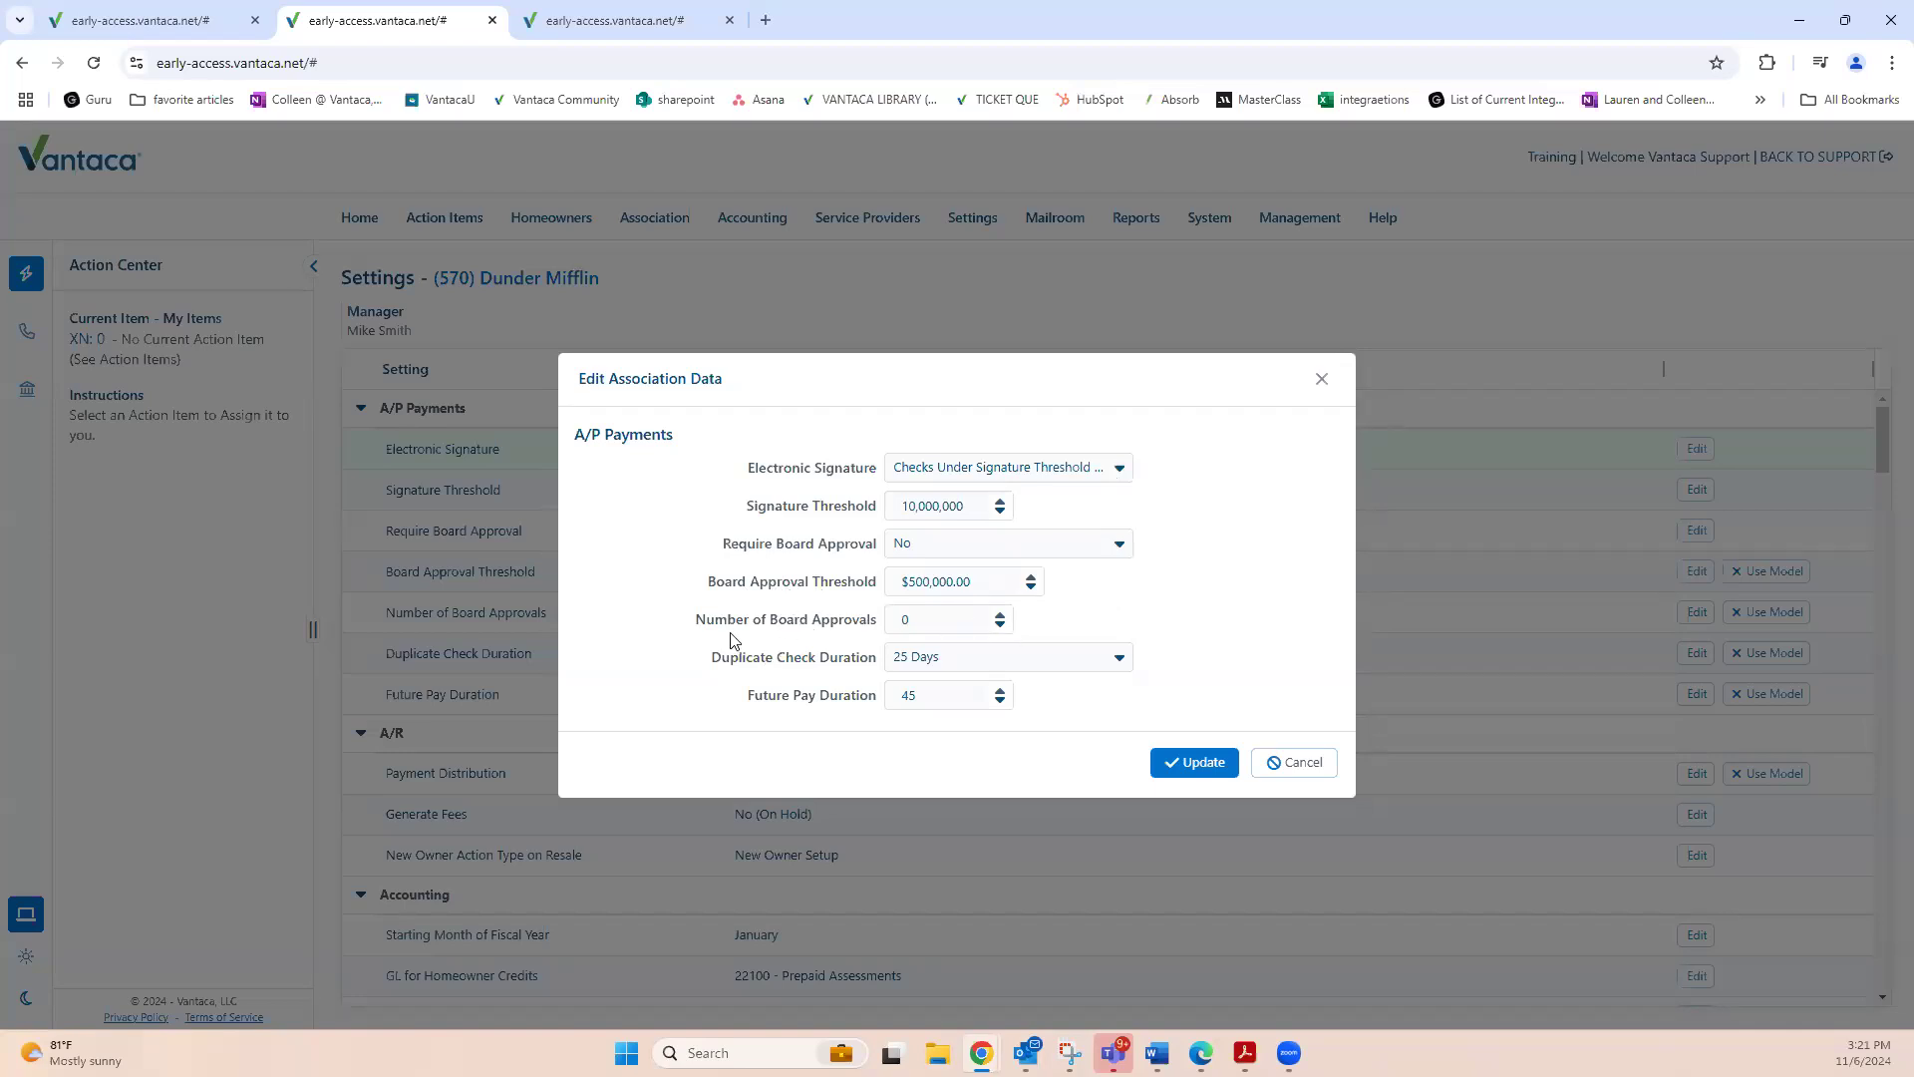
double_click(913, 620)
left_click(718, 662)
left_click_drag(717, 662, 888, 666)
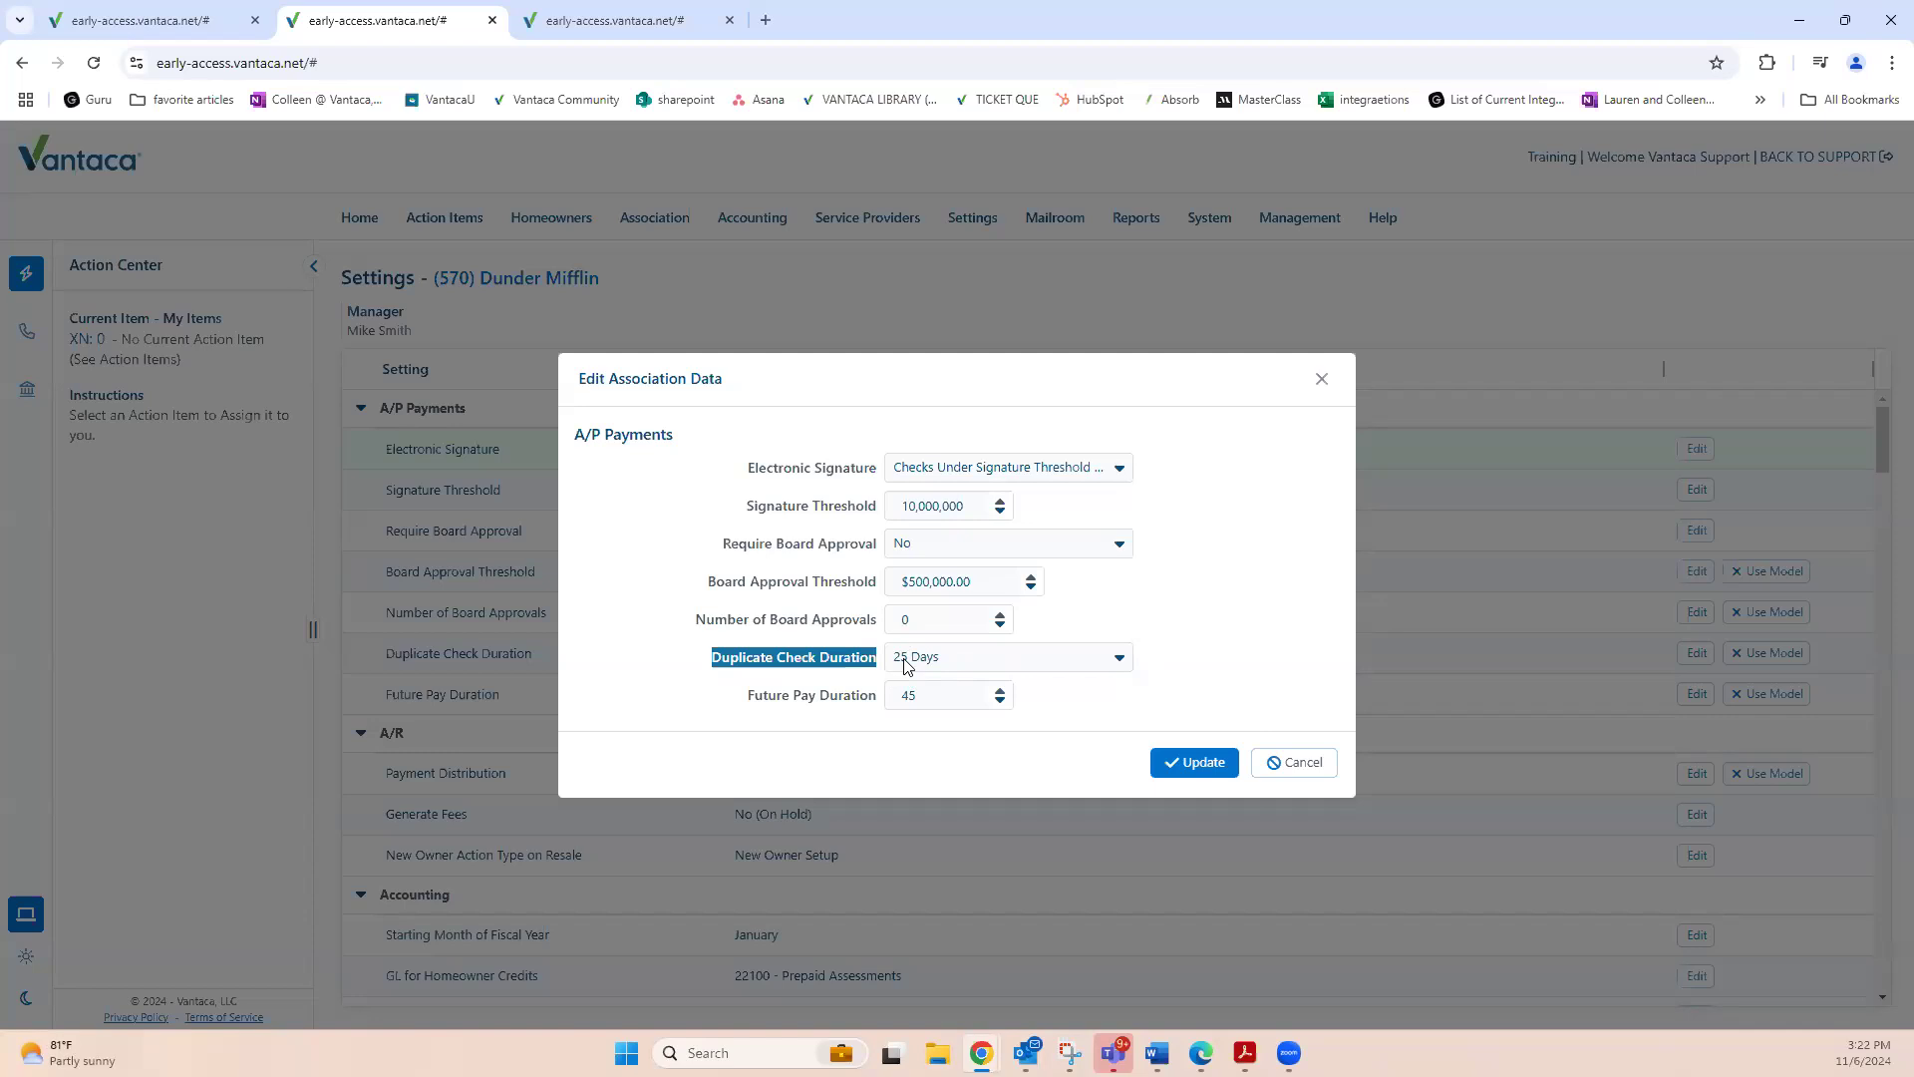
left_click(782, 660)
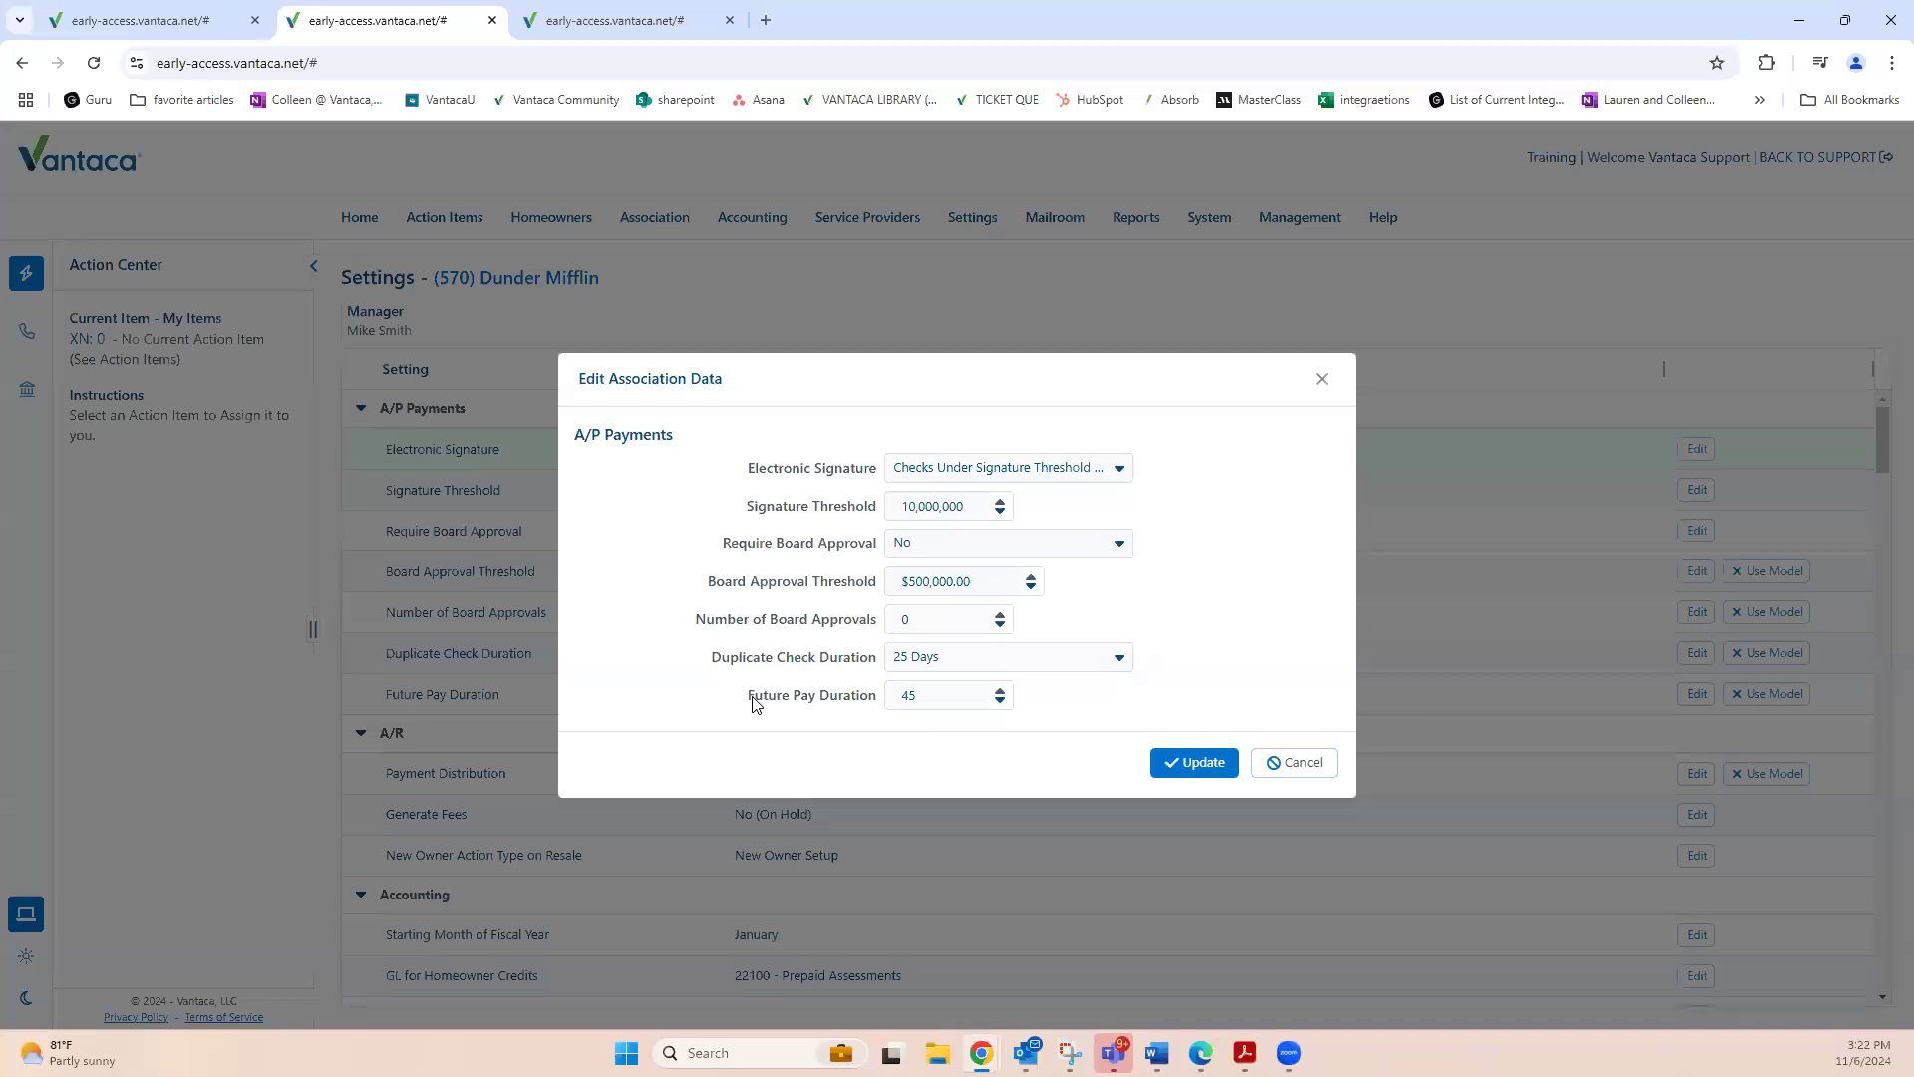
left_click_drag(755, 698, 860, 706)
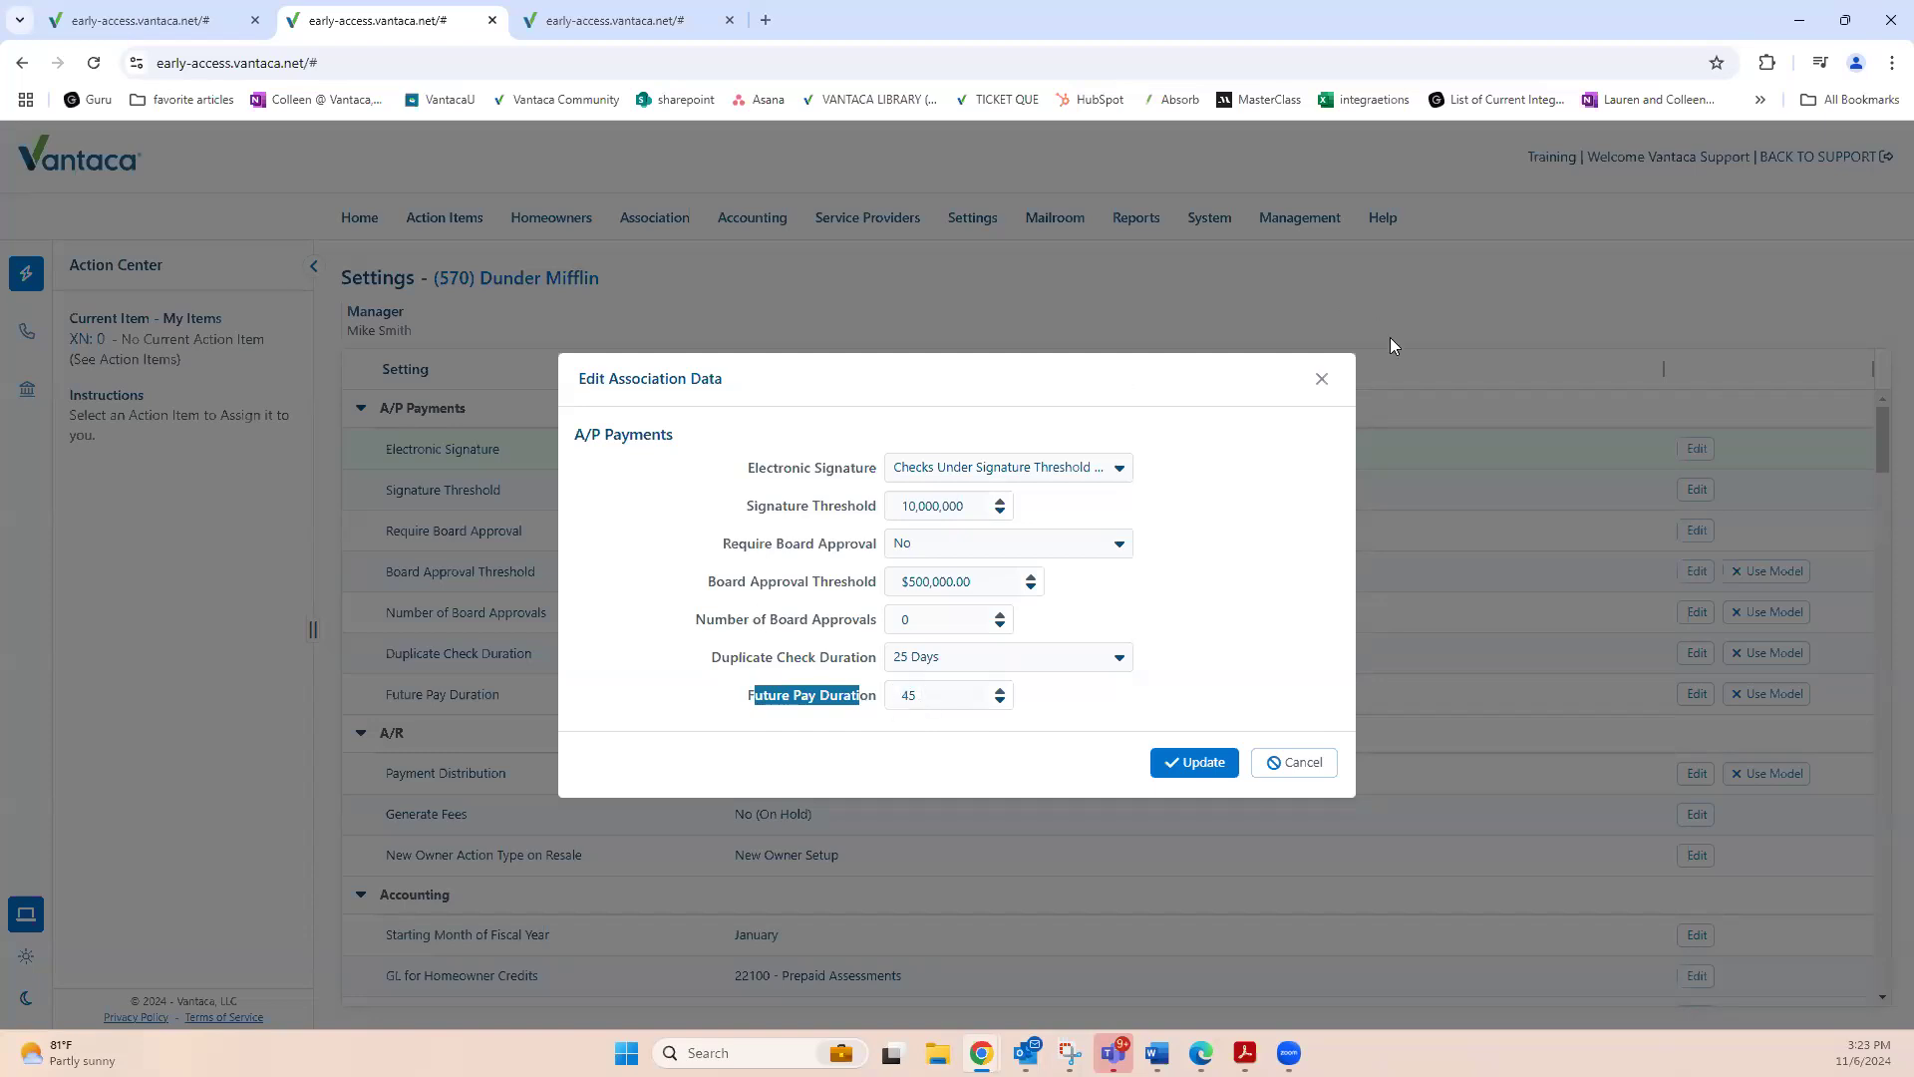
left_click(1324, 385)
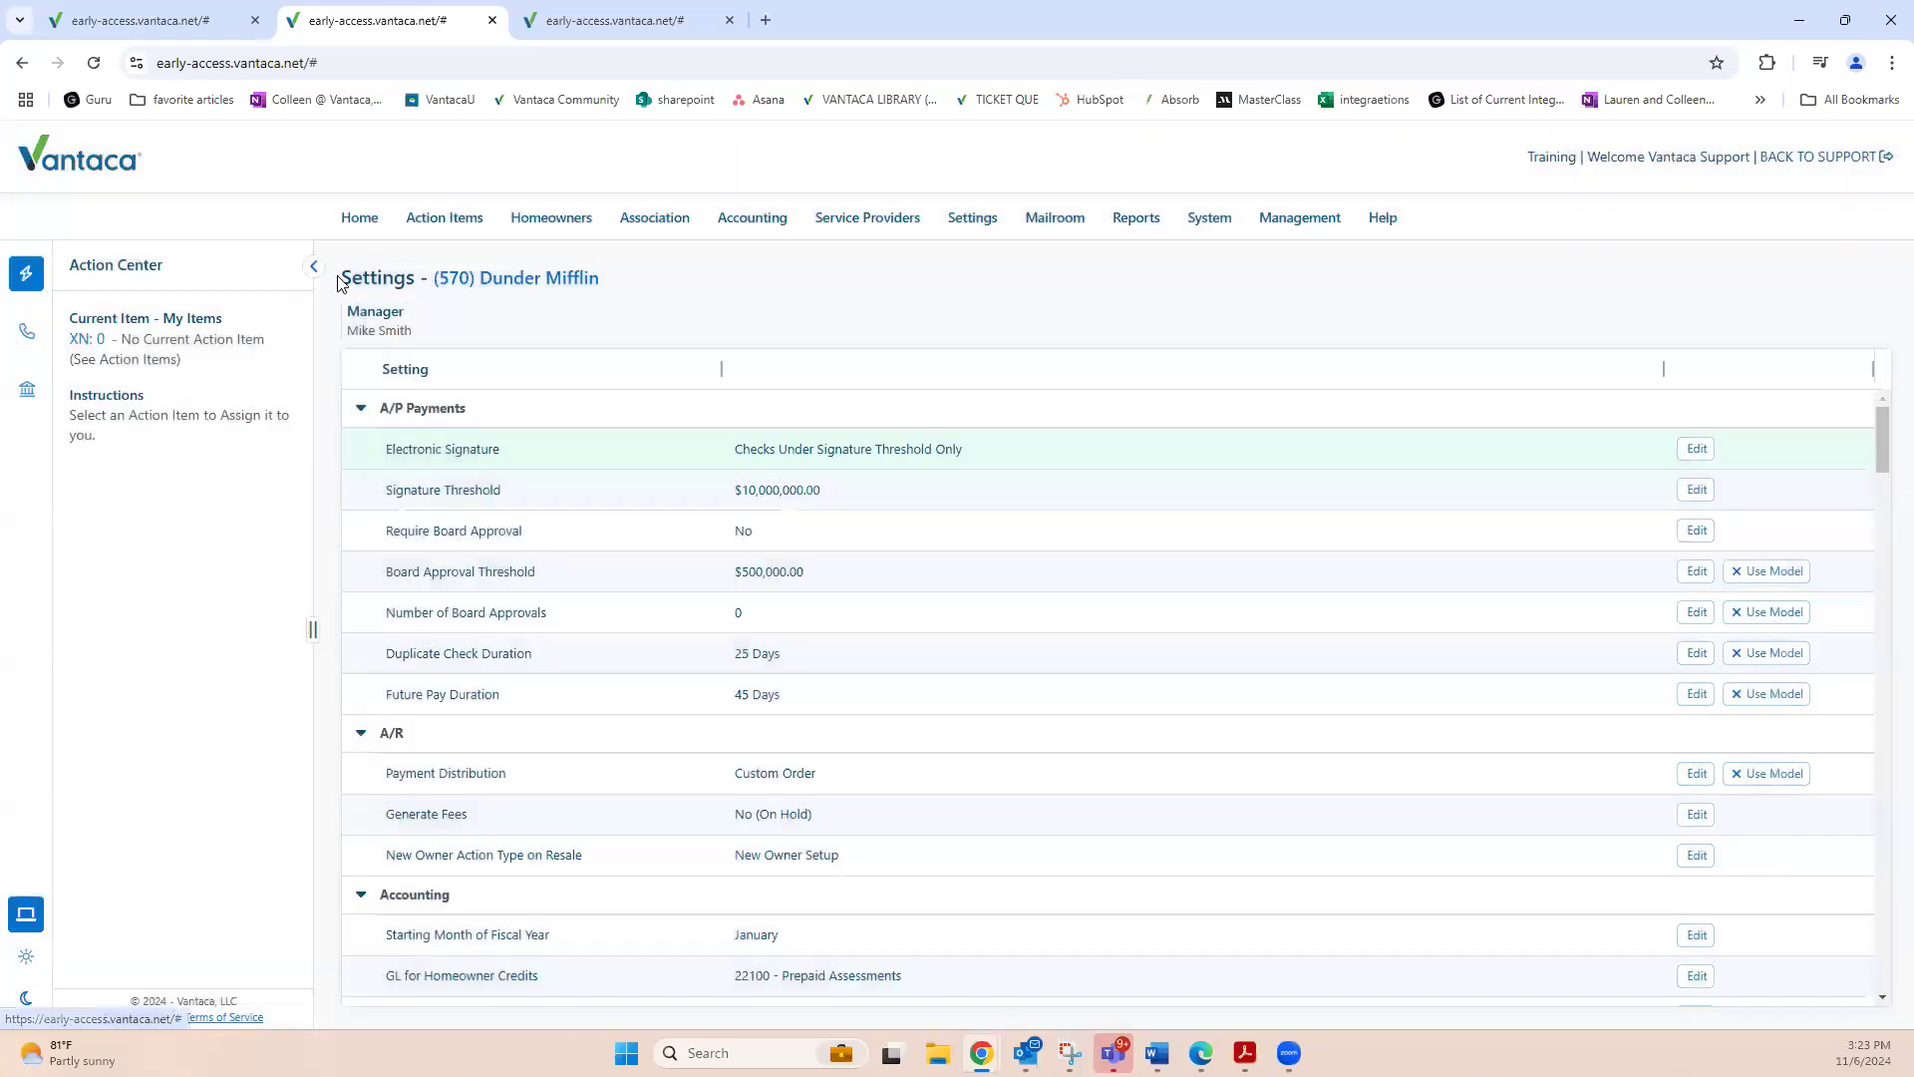
Return from the association settings to Dunder Mifflin's action items and check the Bob the Builder invoice's type and step.
left_click_drag(342, 283, 420, 278)
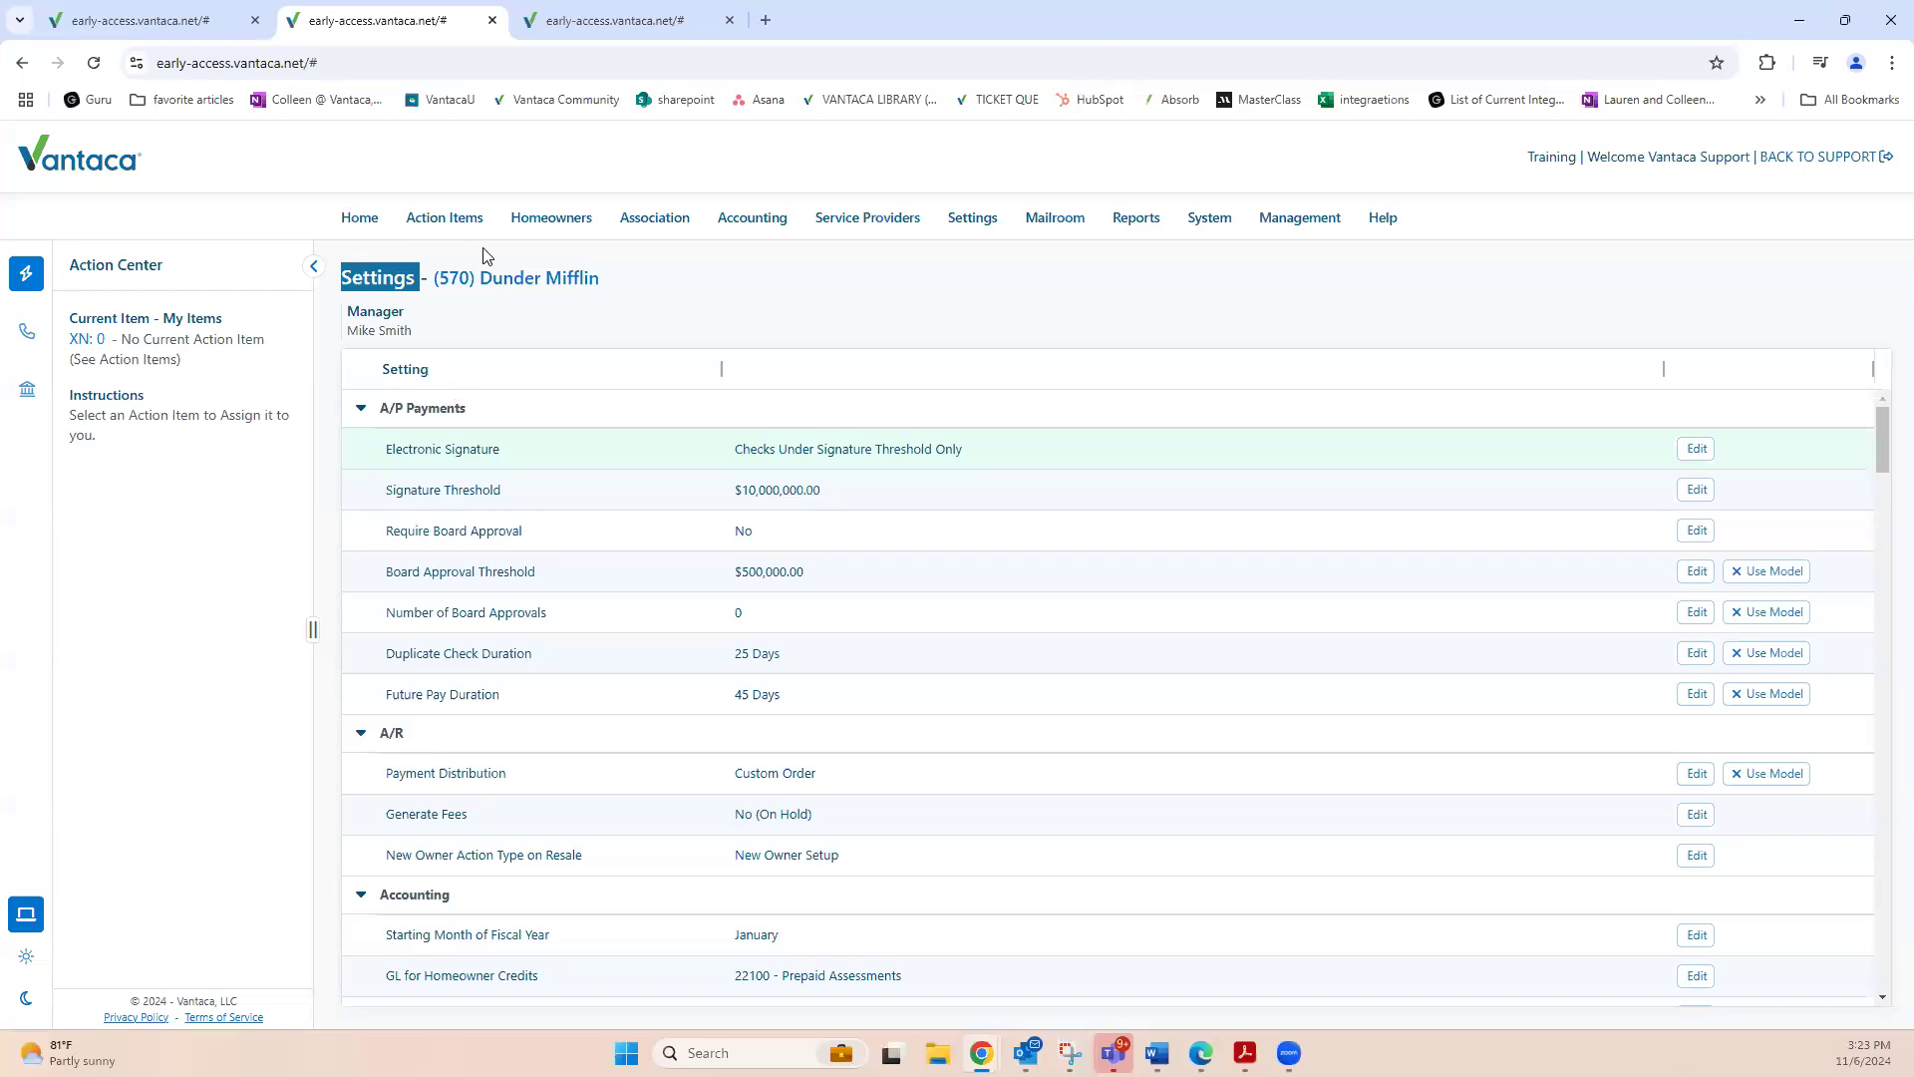
mouse_move(461, 235)
left_click(459, 290)
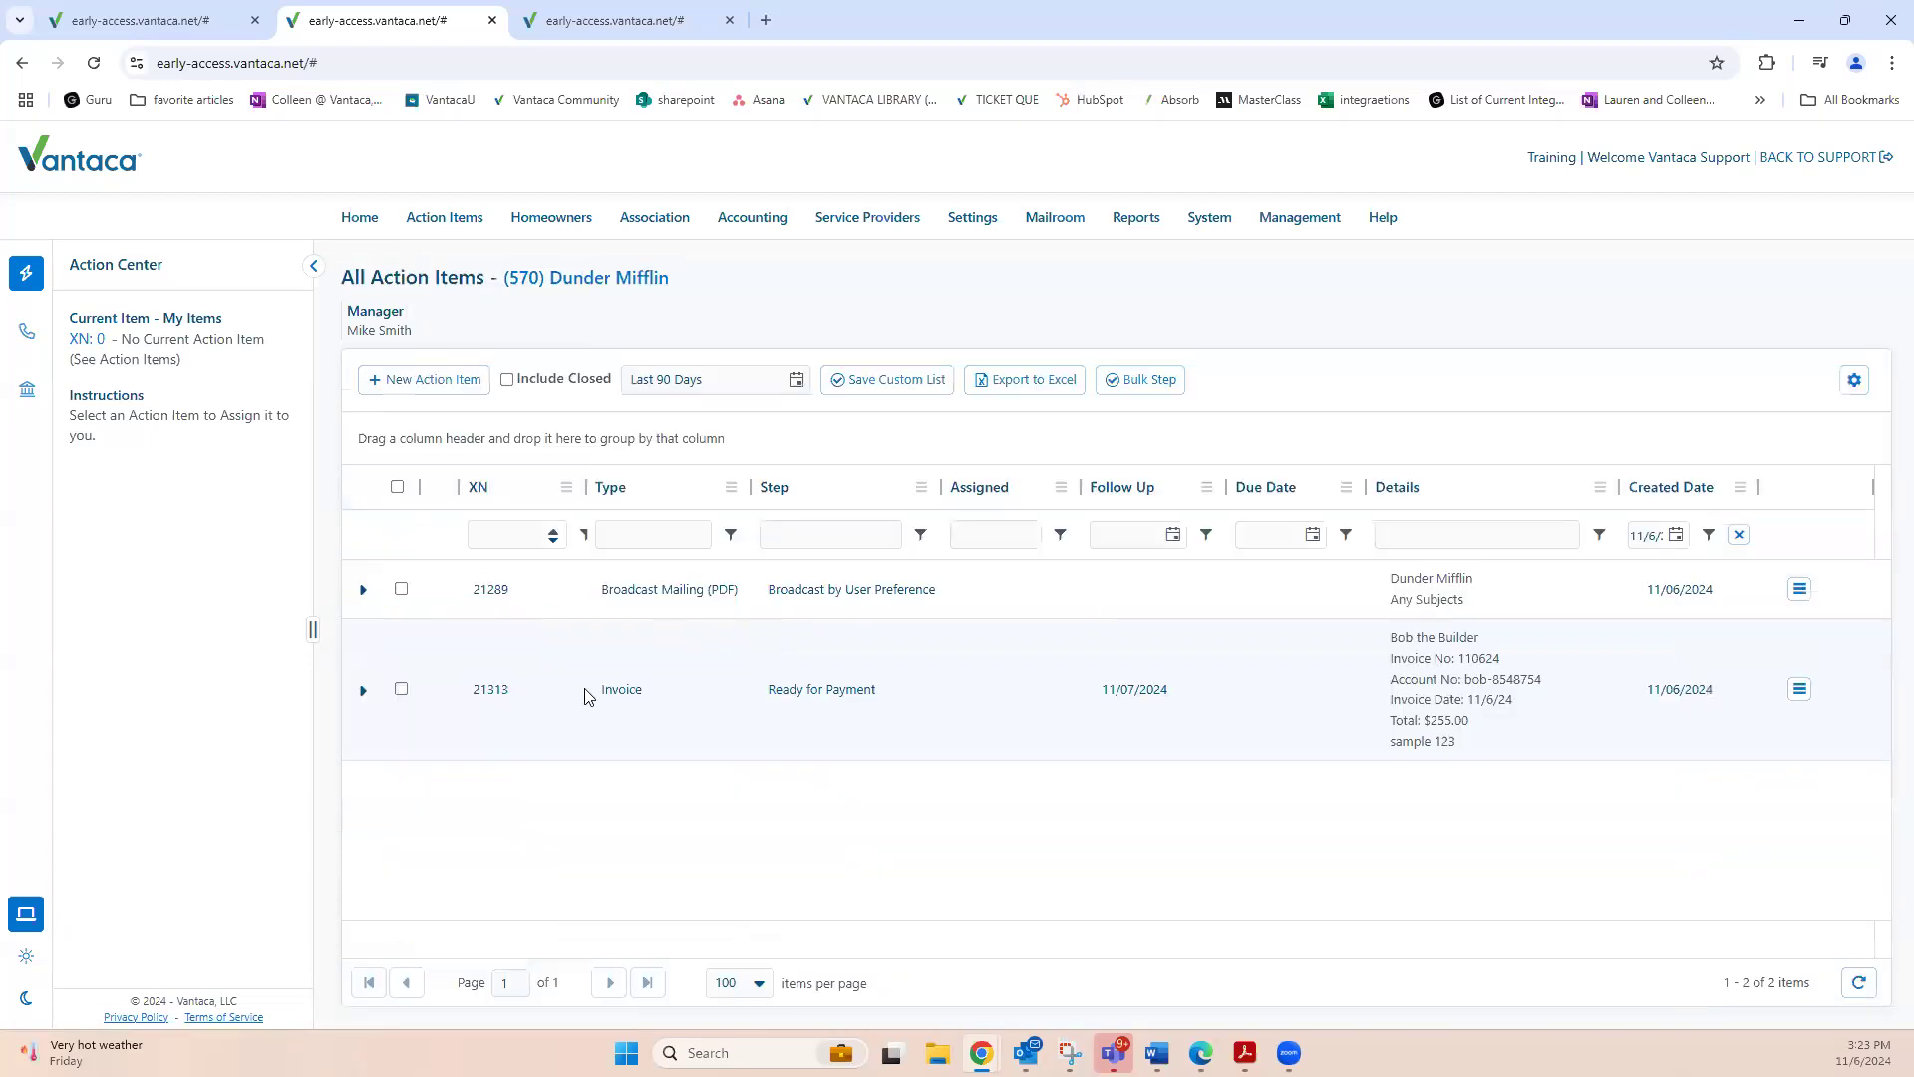
left_click_drag(602, 689, 869, 688)
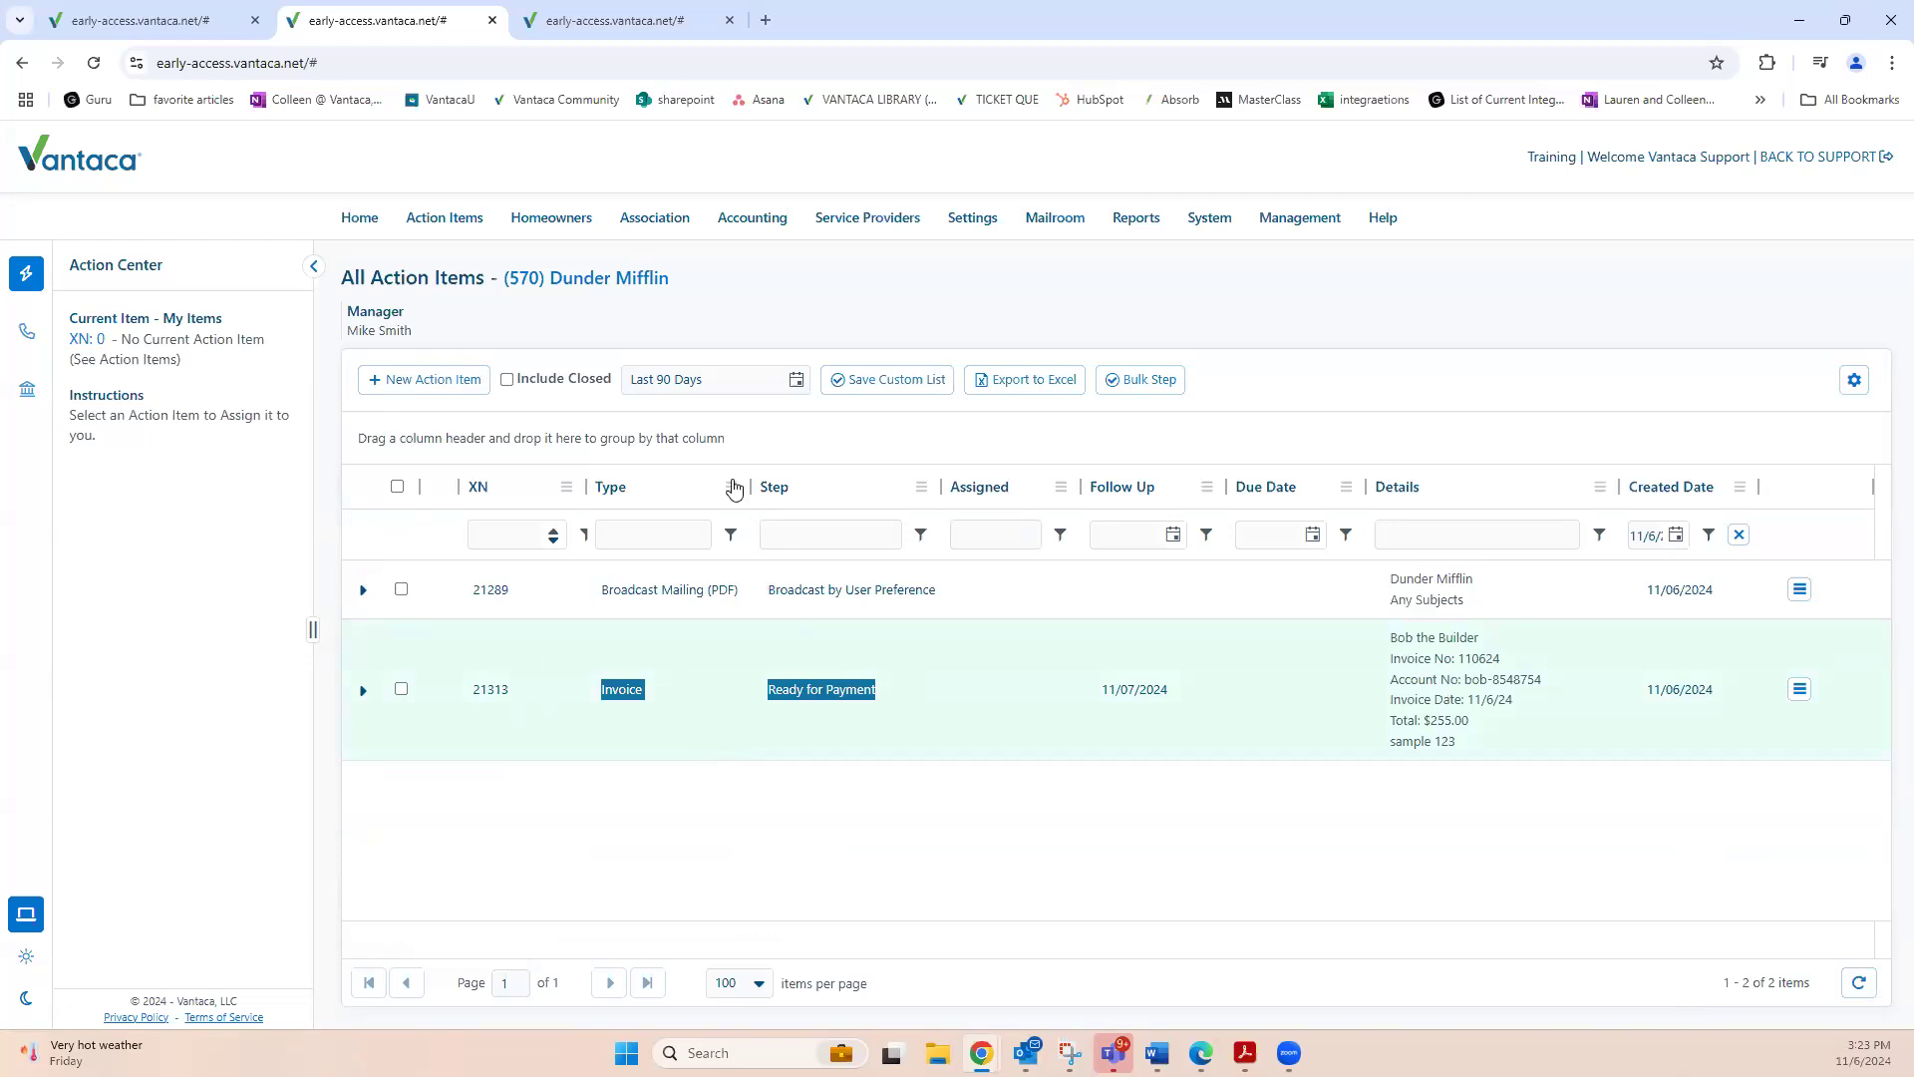
Open Pay Invoices for Dunder Mifflin and locate the Bob the Builder invoice in the Pay Now list.
mouse_move(755, 227)
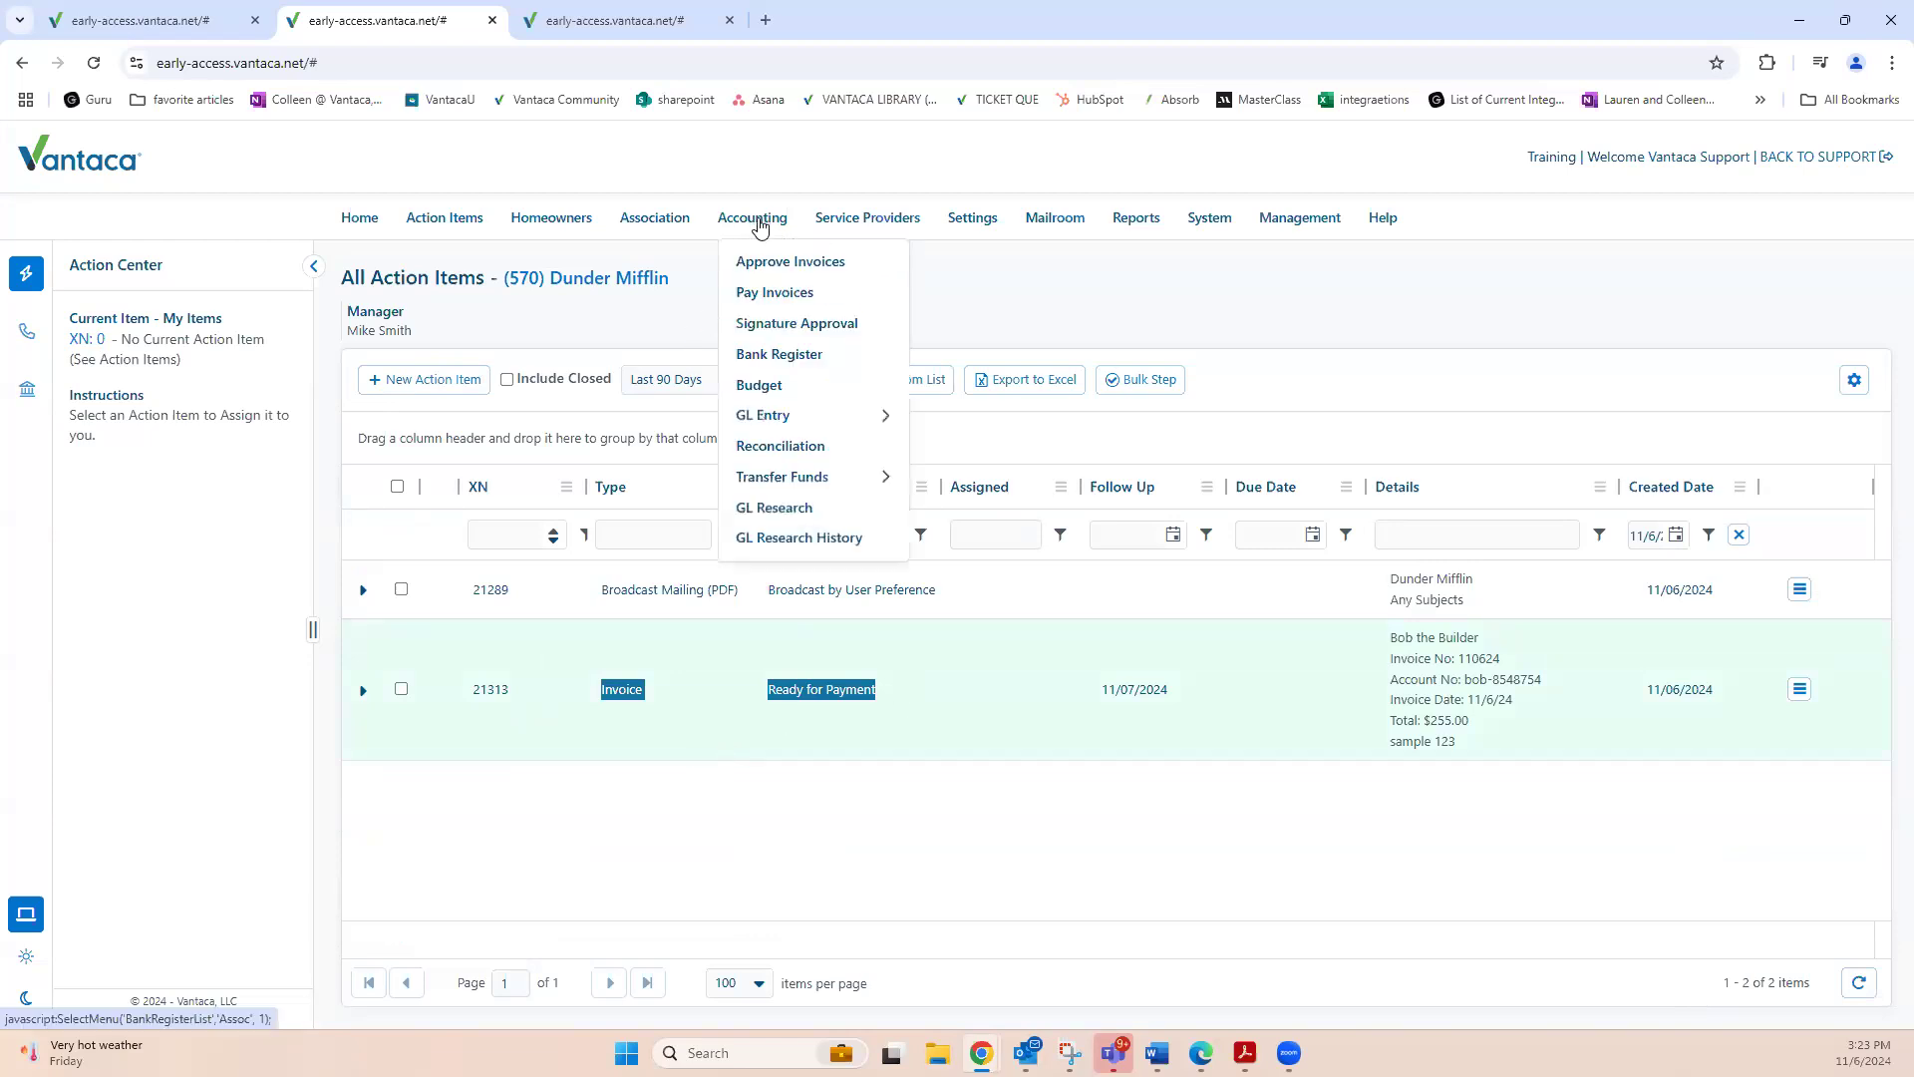
left_click(767, 297)
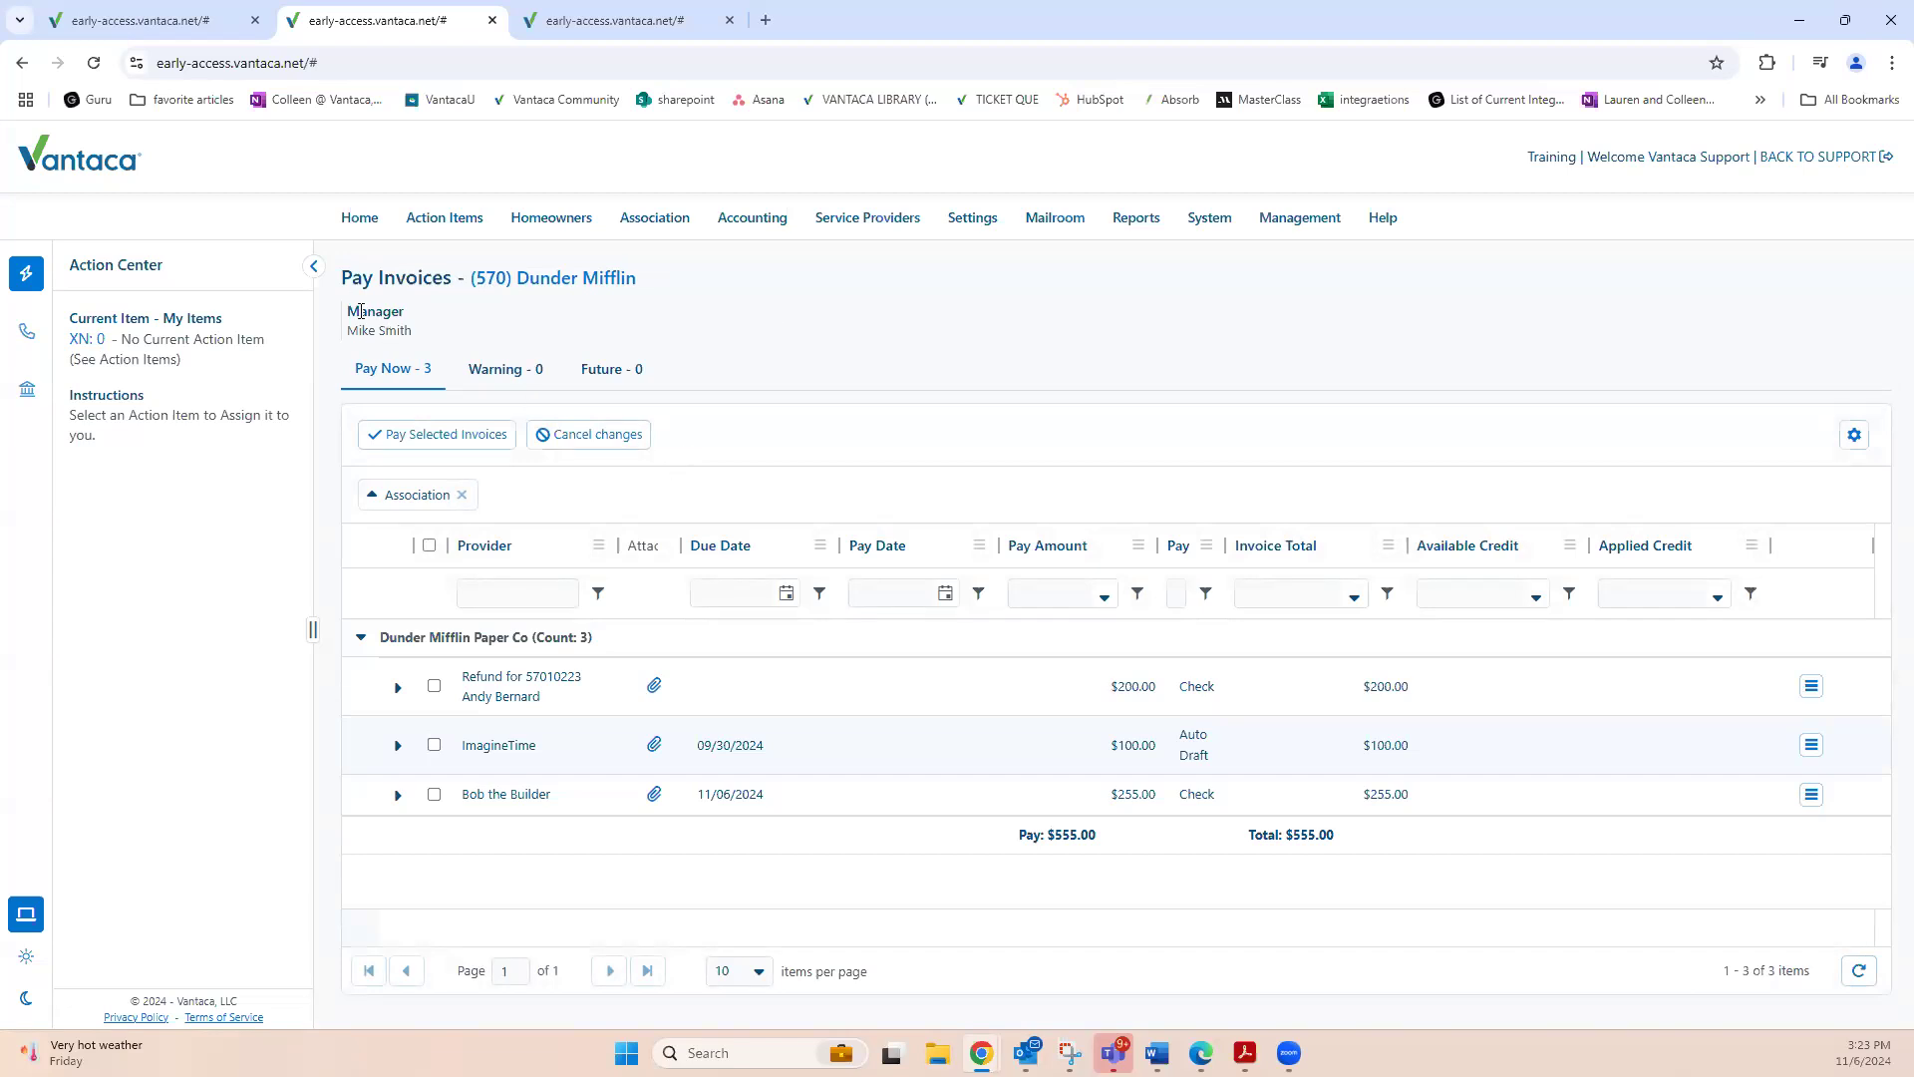
left_click_drag(343, 279, 431, 279)
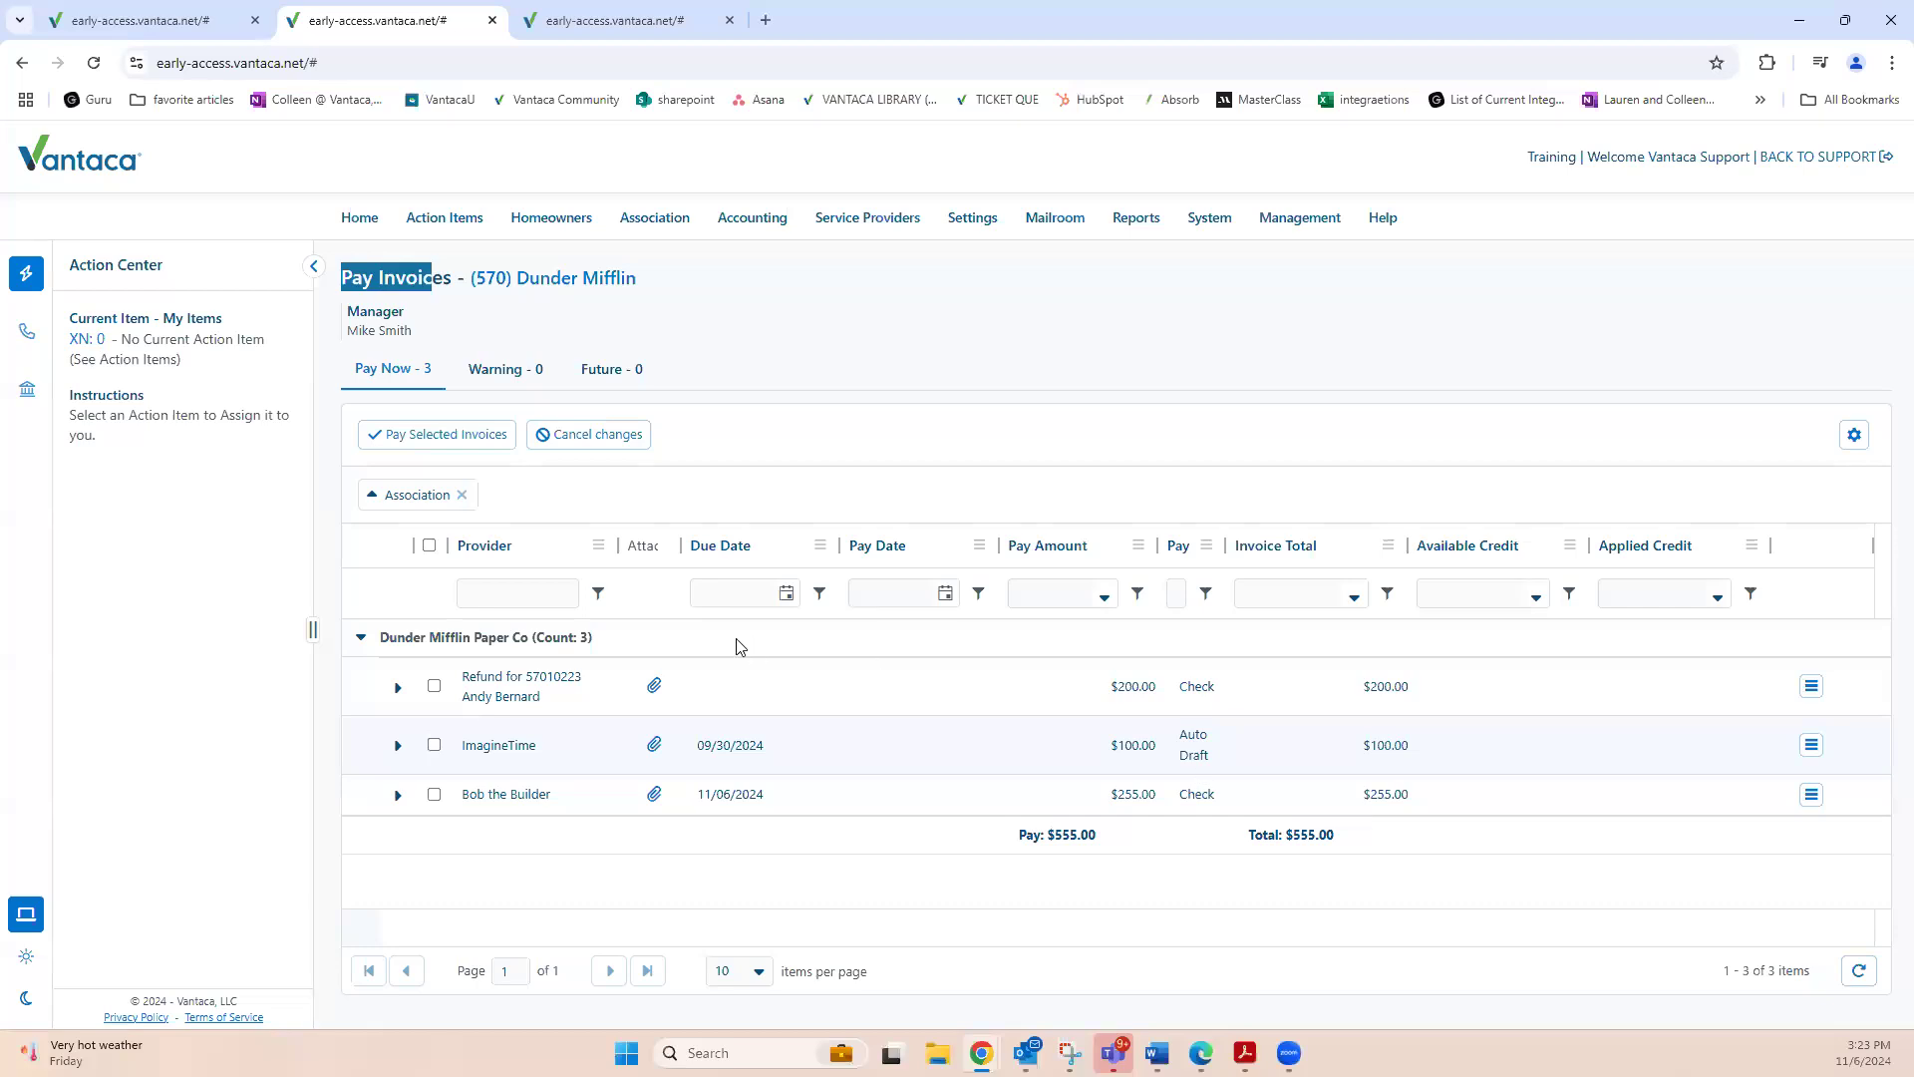
triple_click(466, 794)
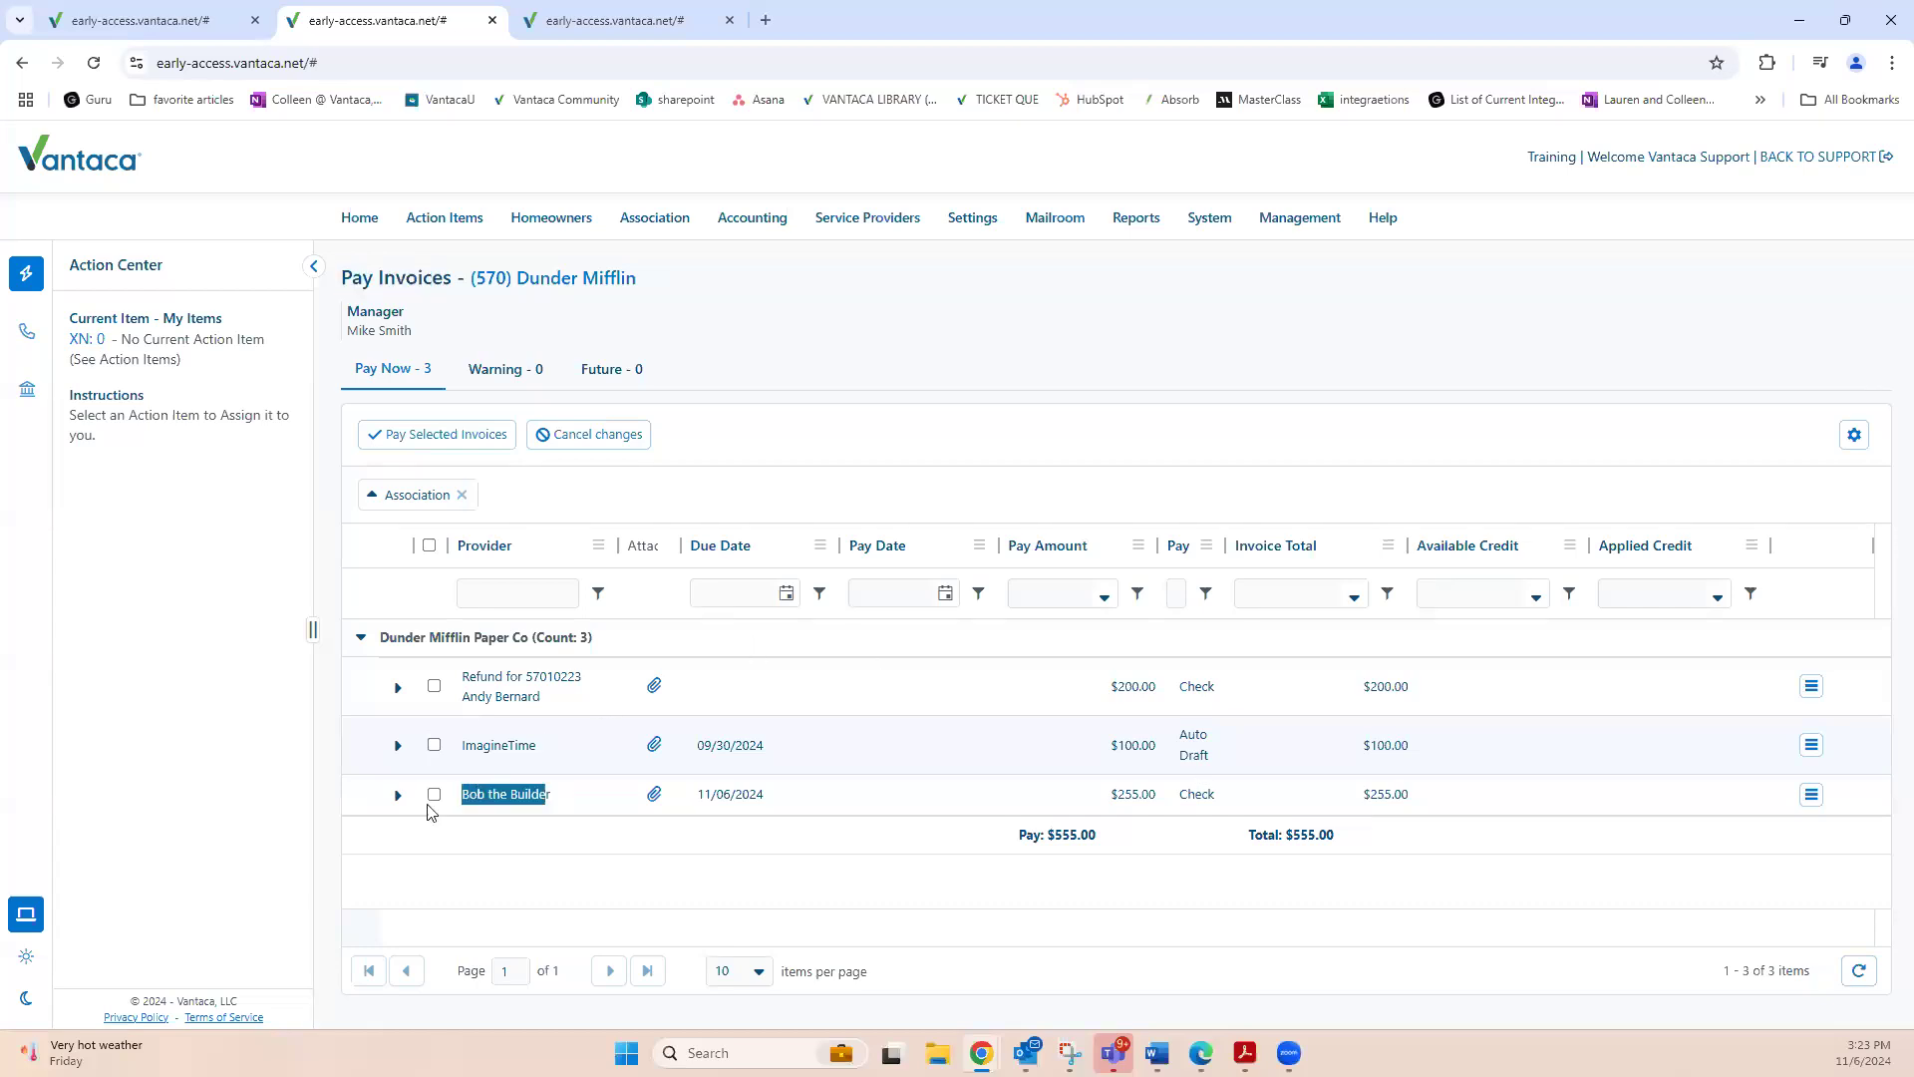
Expand the Bob the Builder invoice in the Pay Now list and examine its GL Detail and Pay Detail.
left_click(398, 797)
scroll(703, 857, "down", 1)
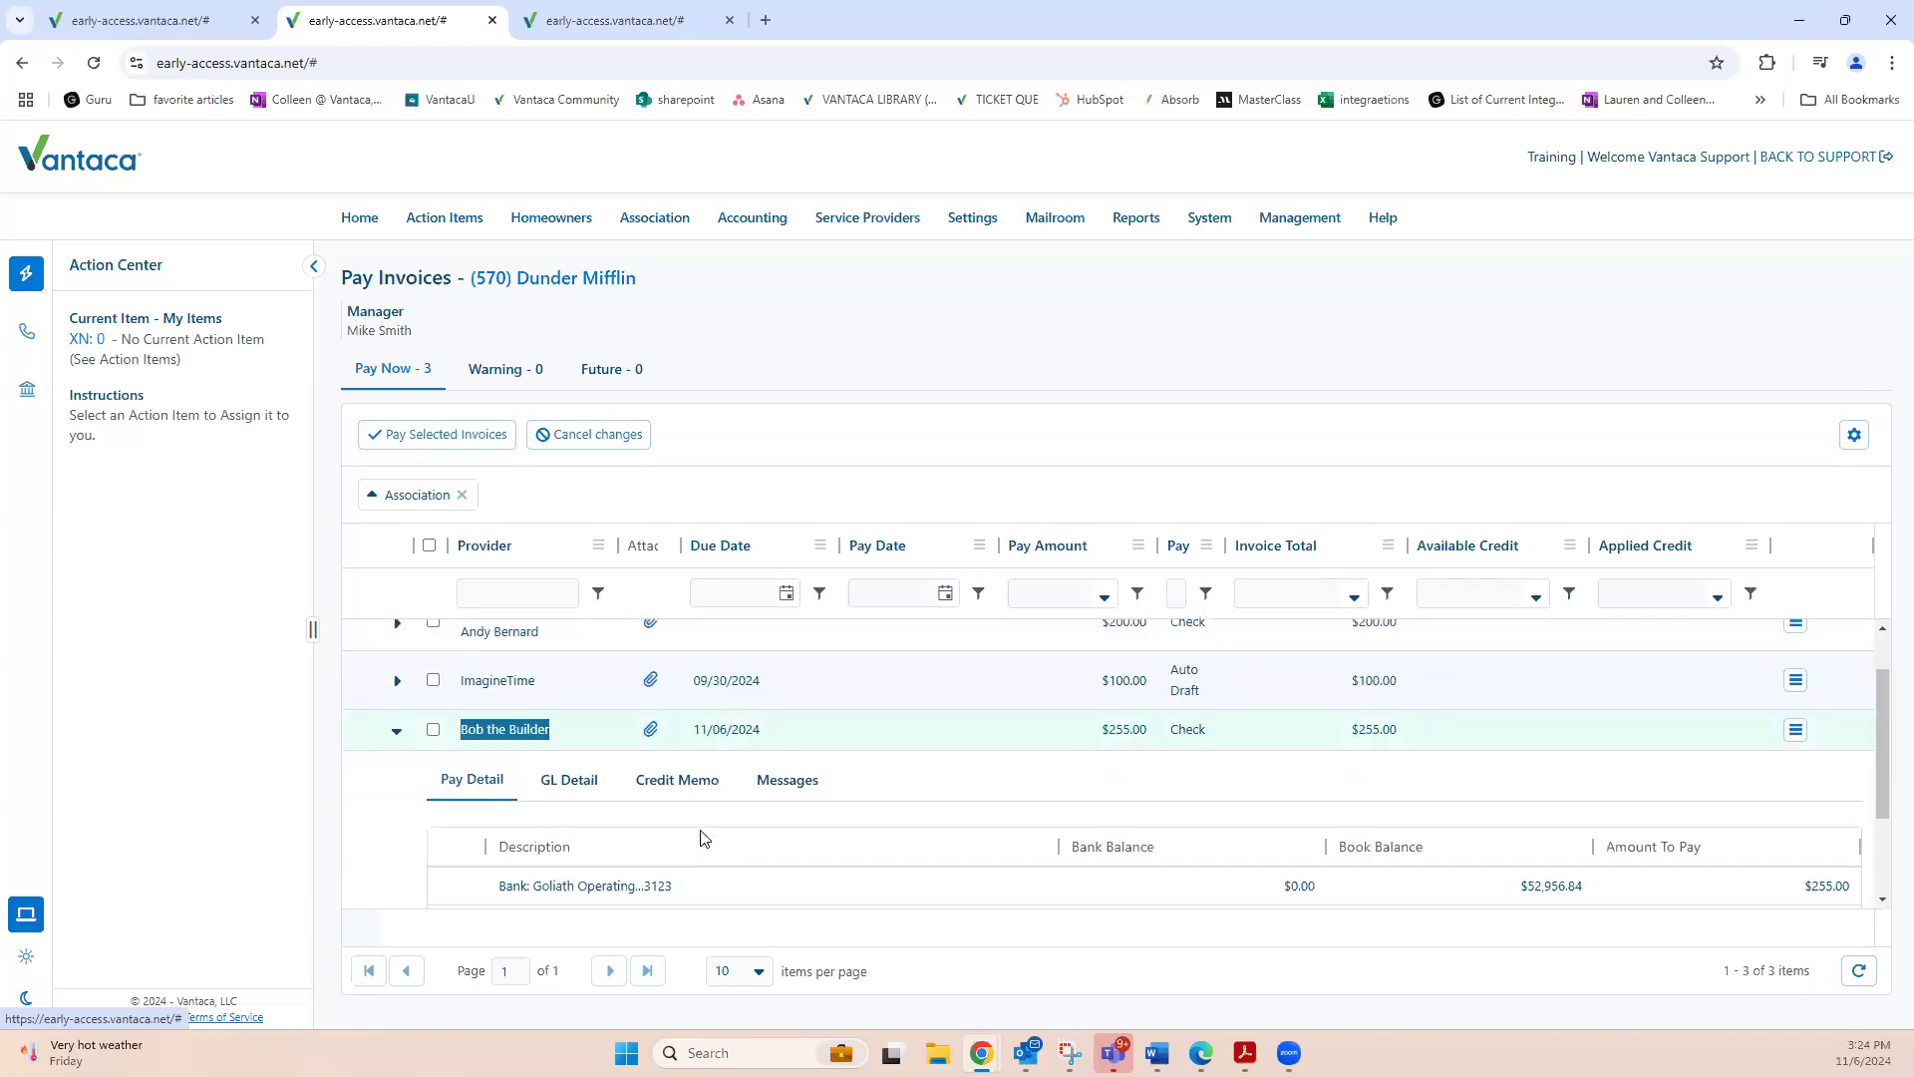
left_click(584, 749)
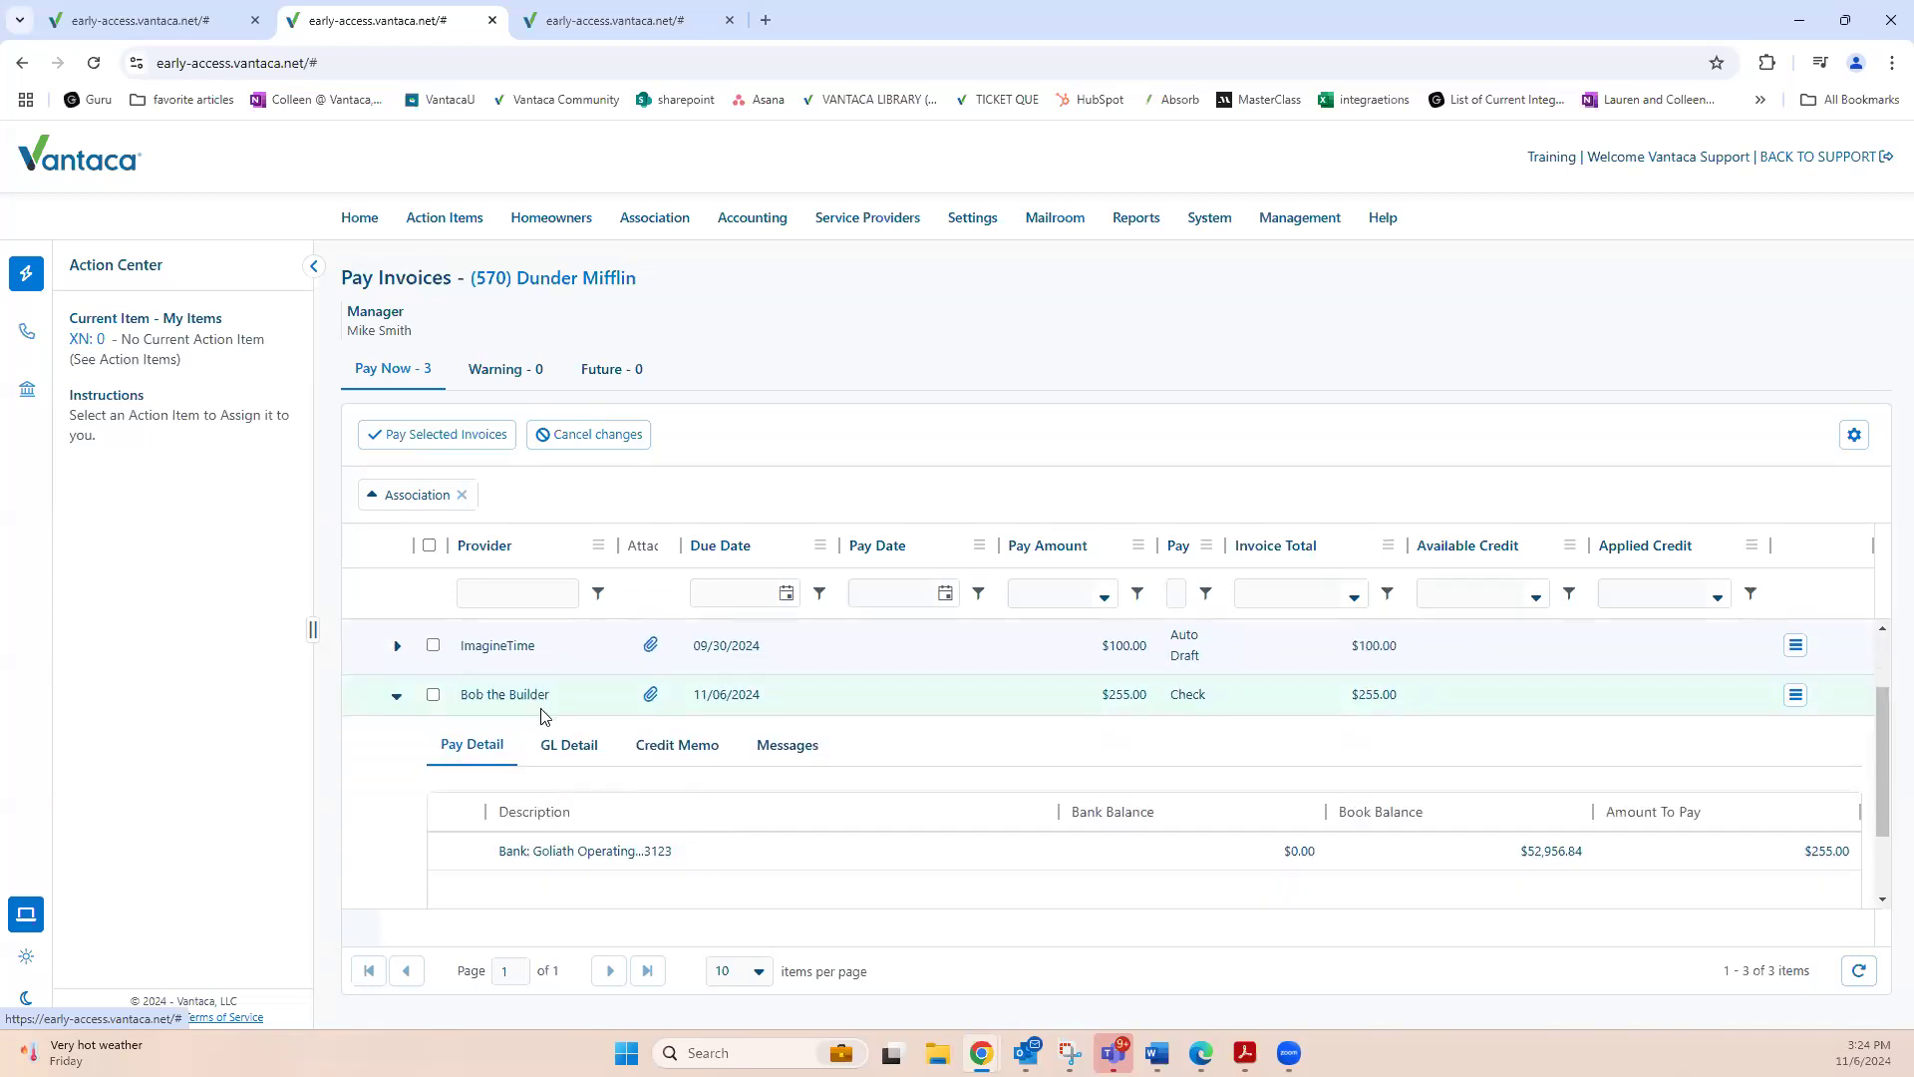
scroll(473, 847, "down", 1)
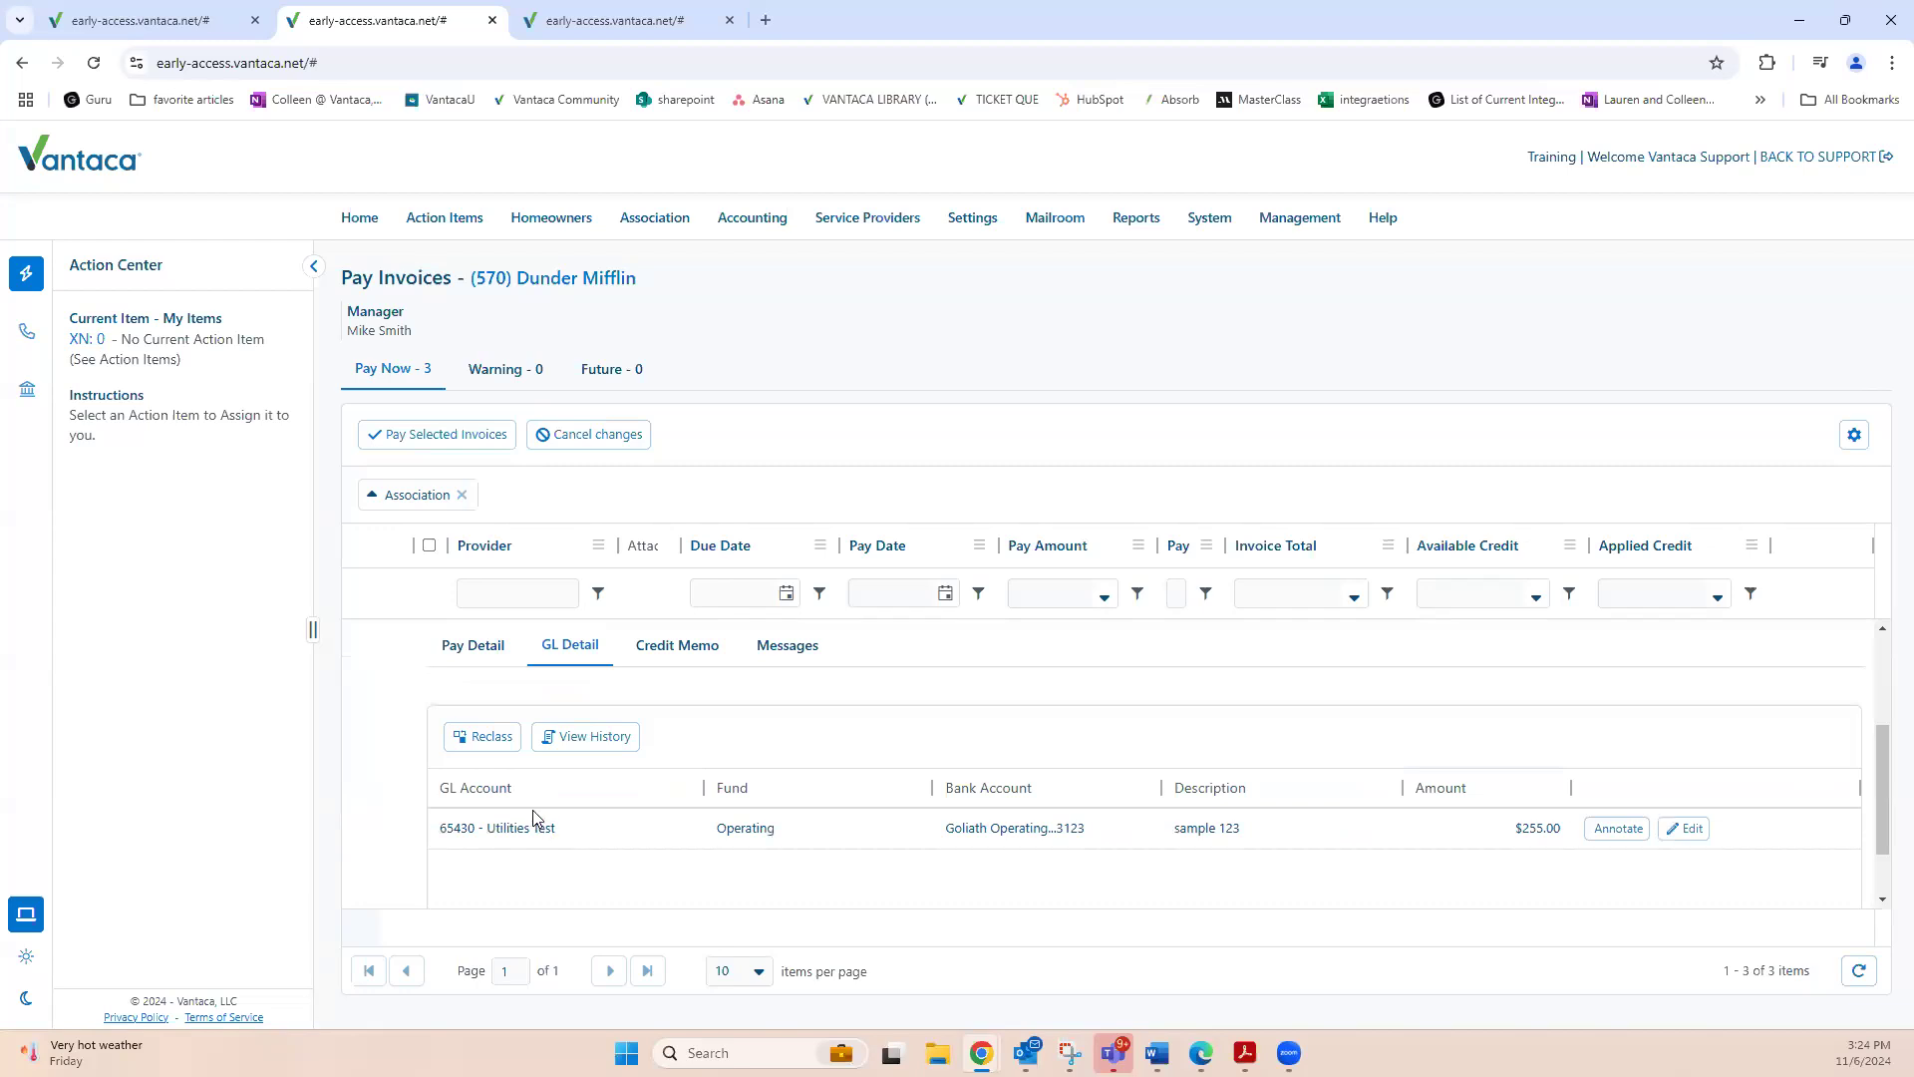
left_click(478, 655)
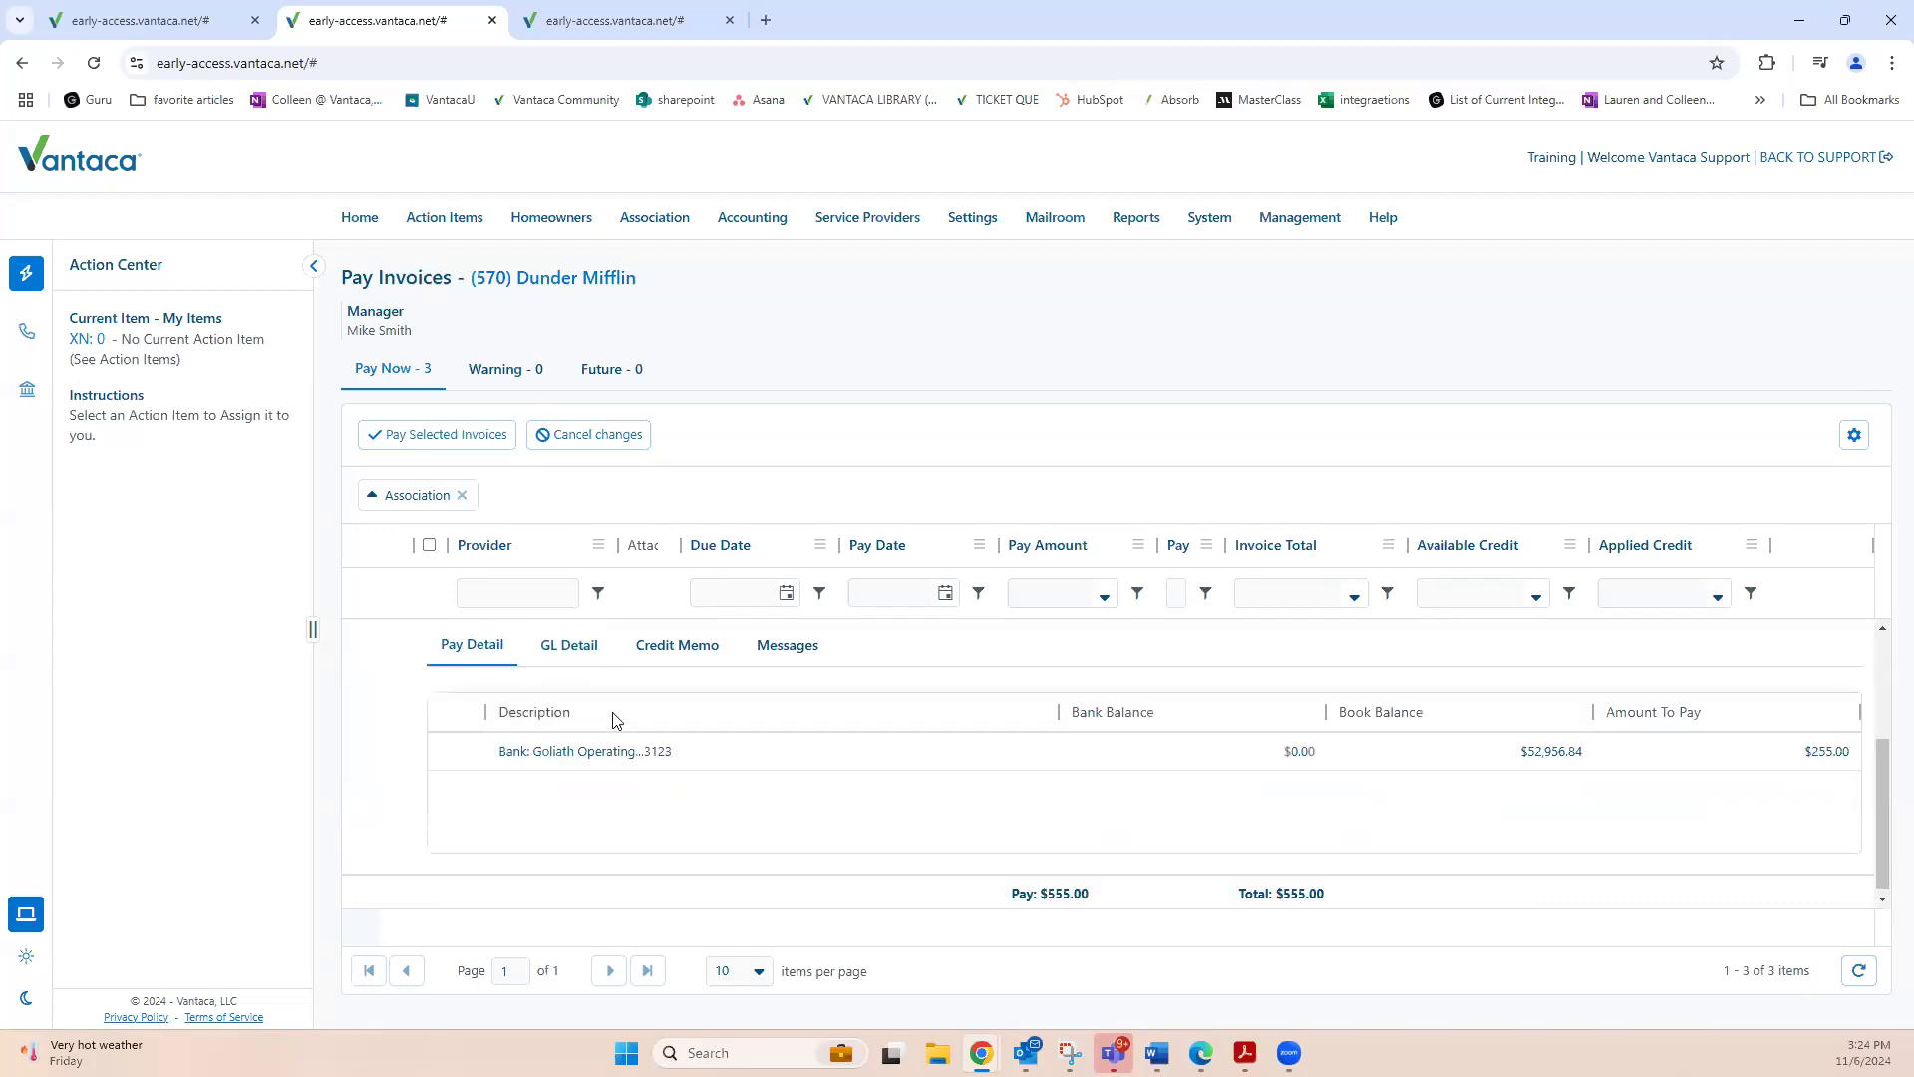
scroll(608, 719, "up", 2)
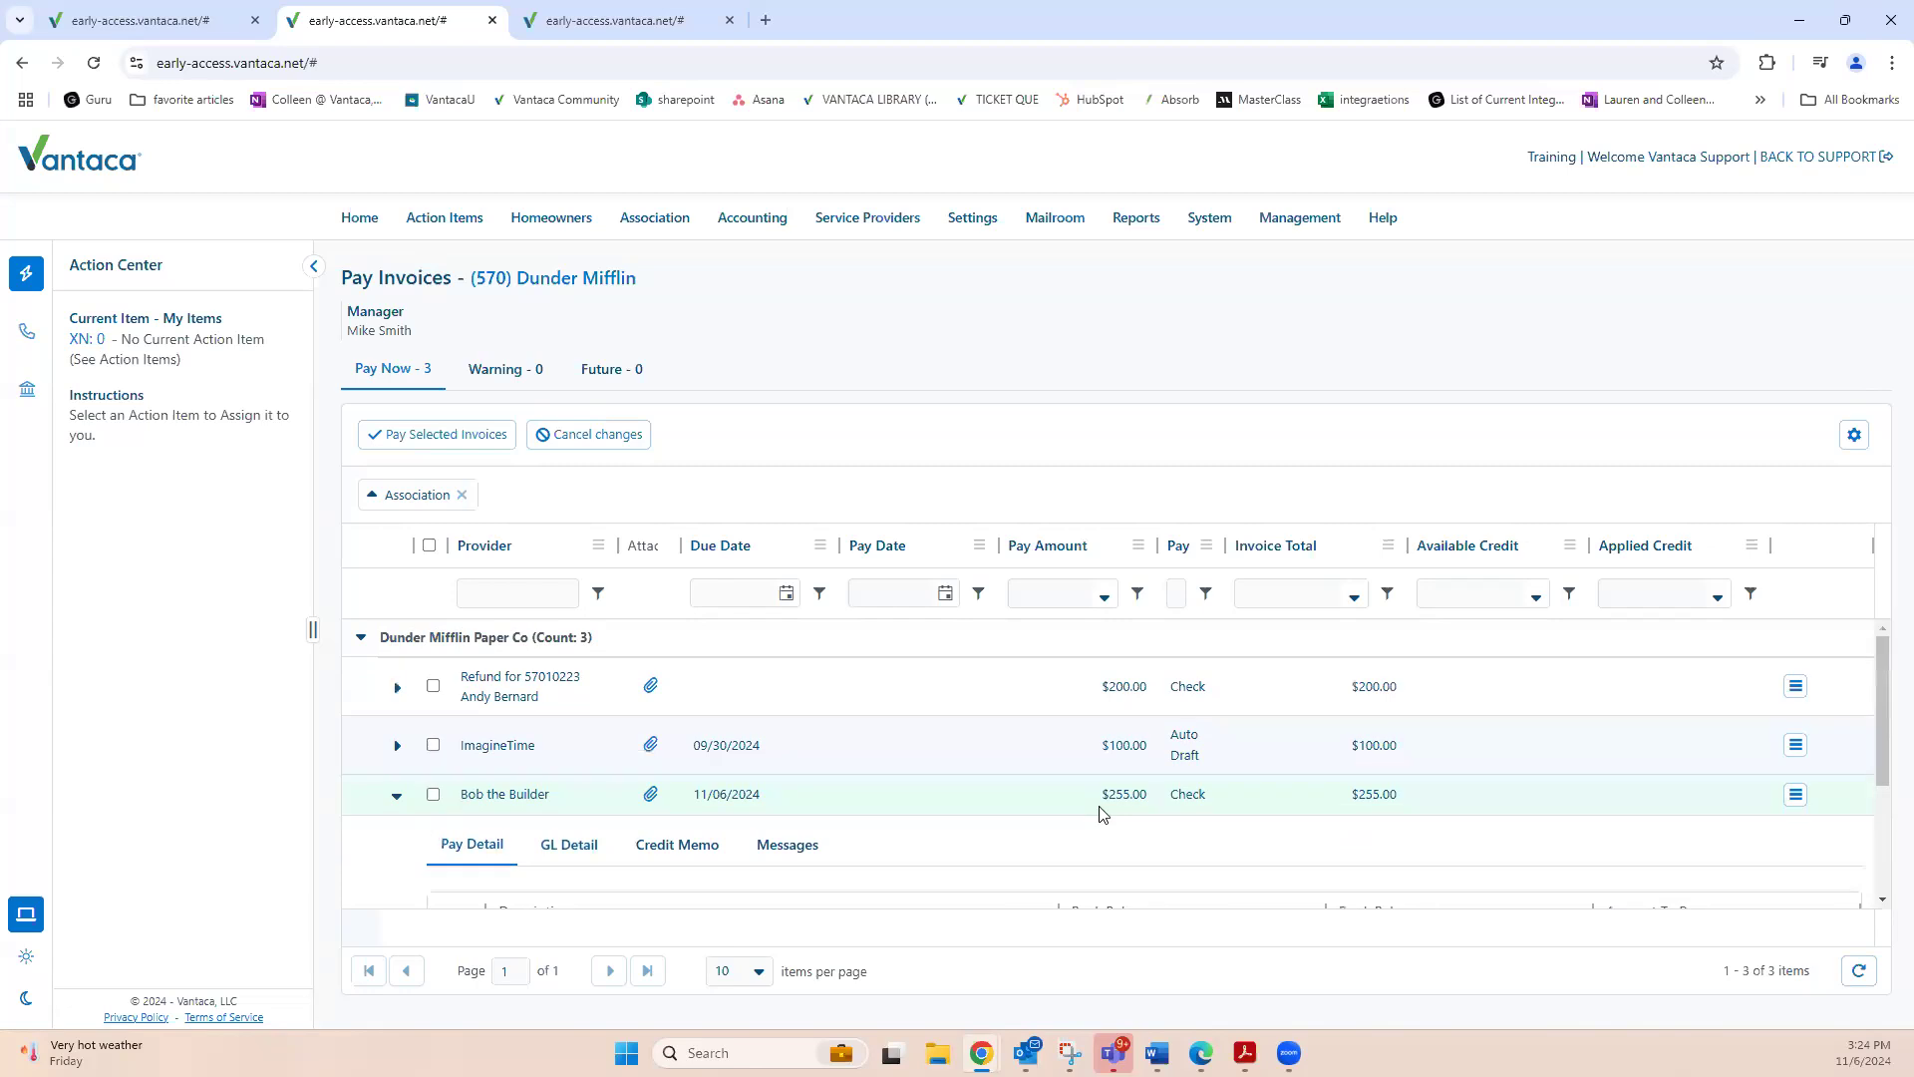
Select the Bob the Builder invoice in the Pay Now list and pay it.
left_click(1796, 795)
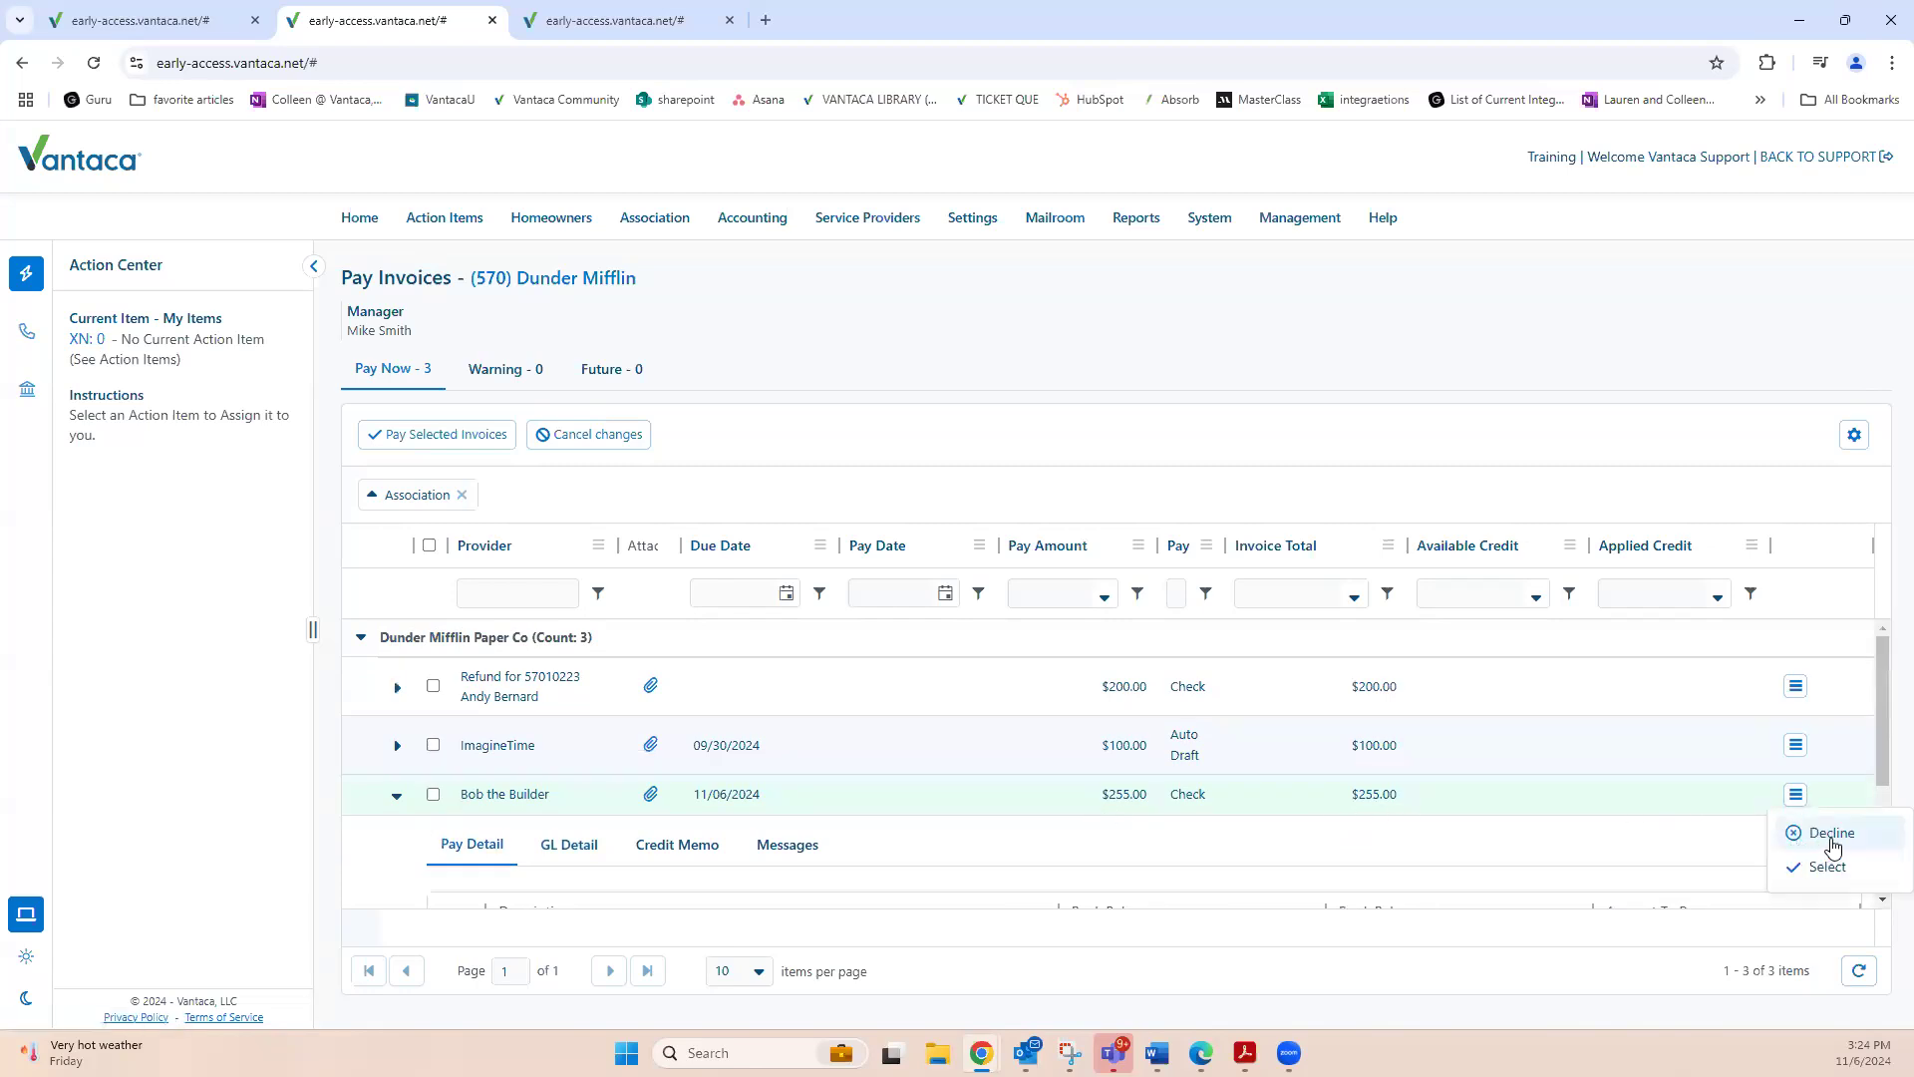
left_click(431, 795)
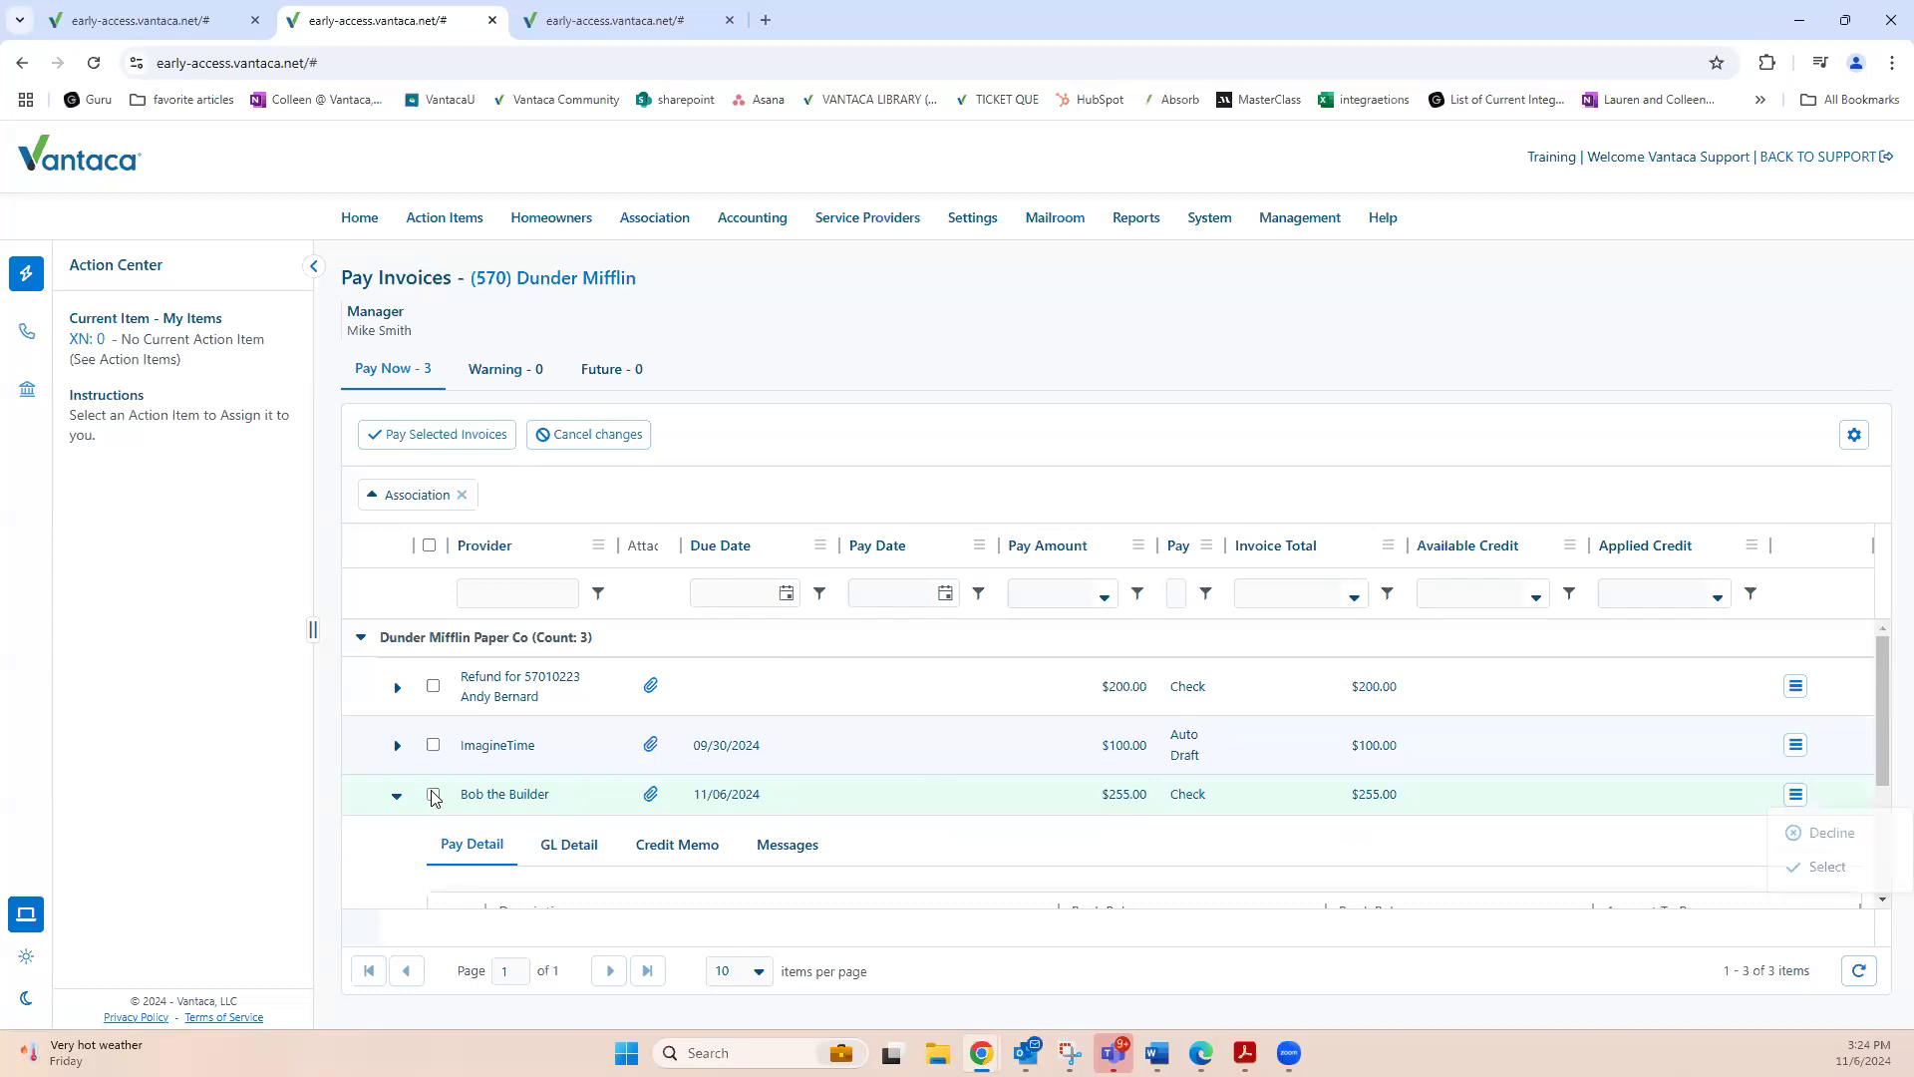
left_click(443, 448)
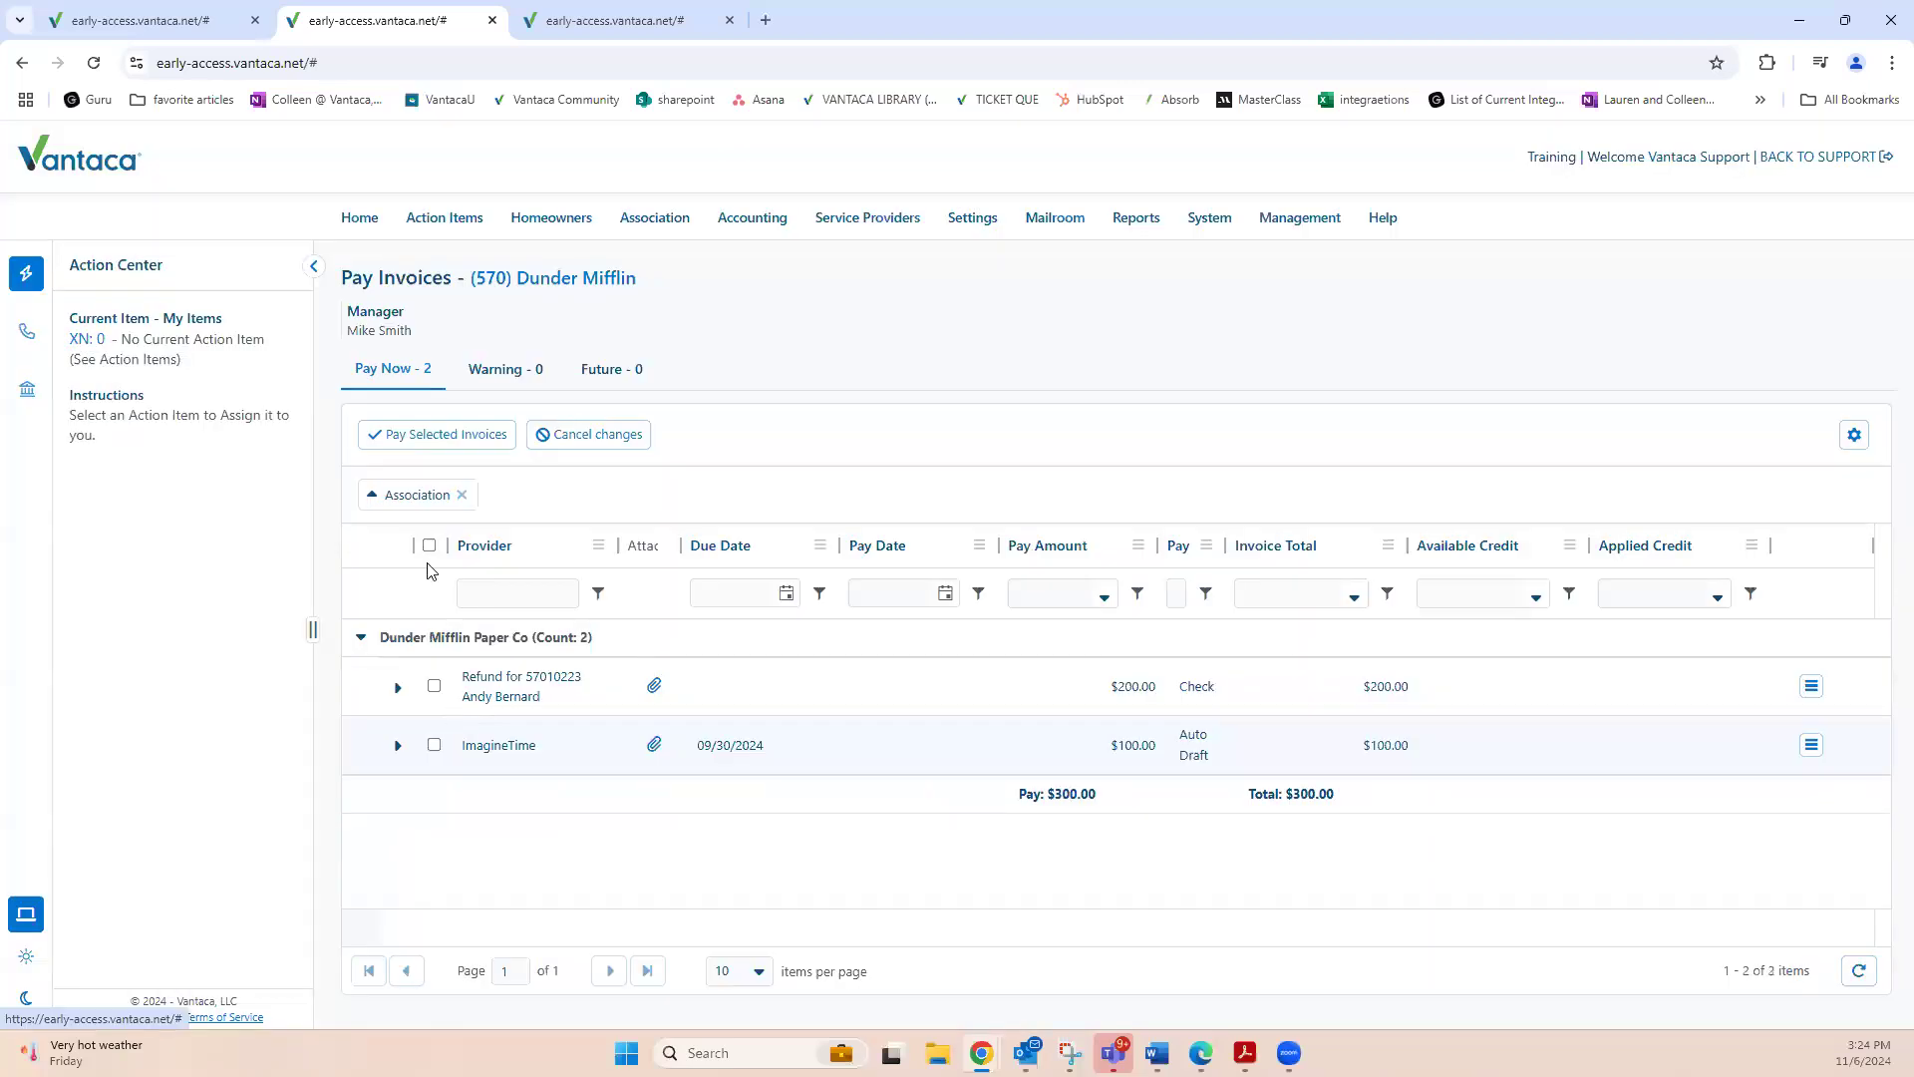
Select all remaining invoices in the Pay Now list and view the Warning list.
left_click(430, 546)
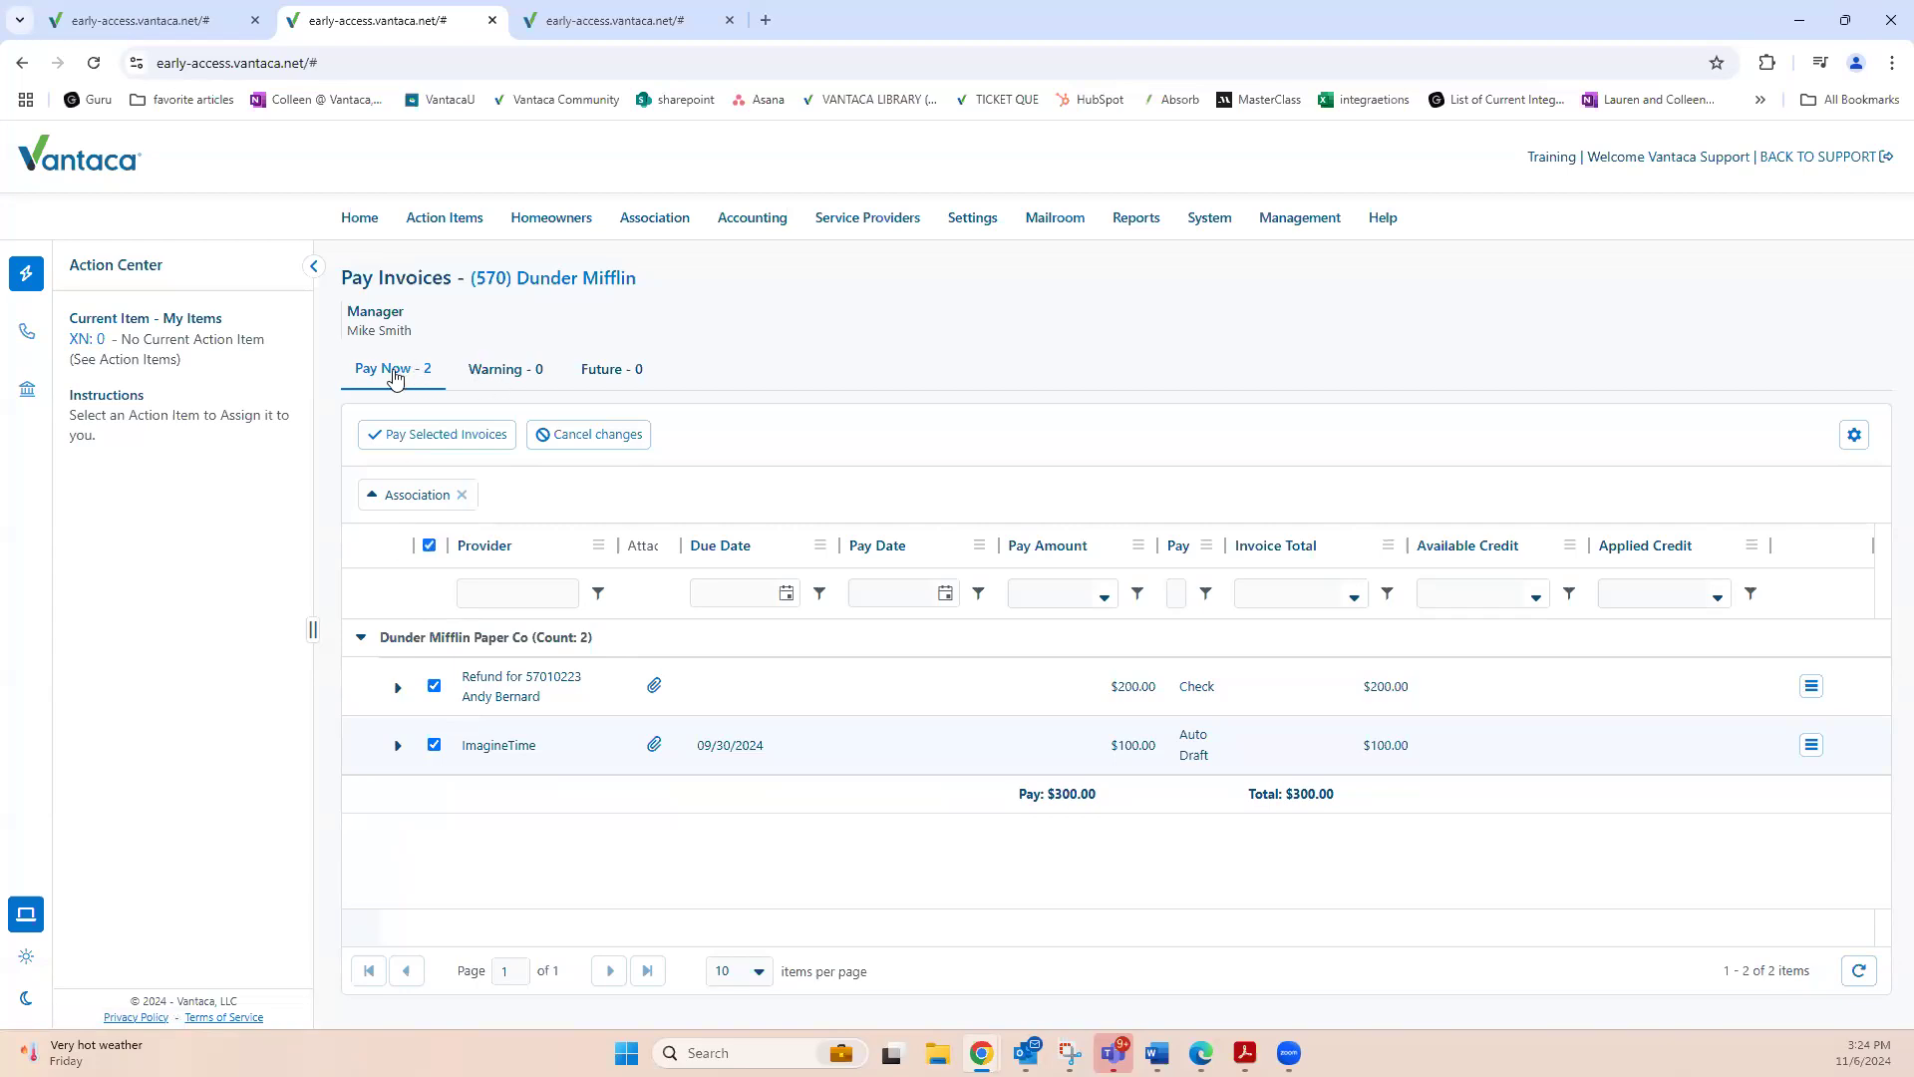
left_click(468, 382)
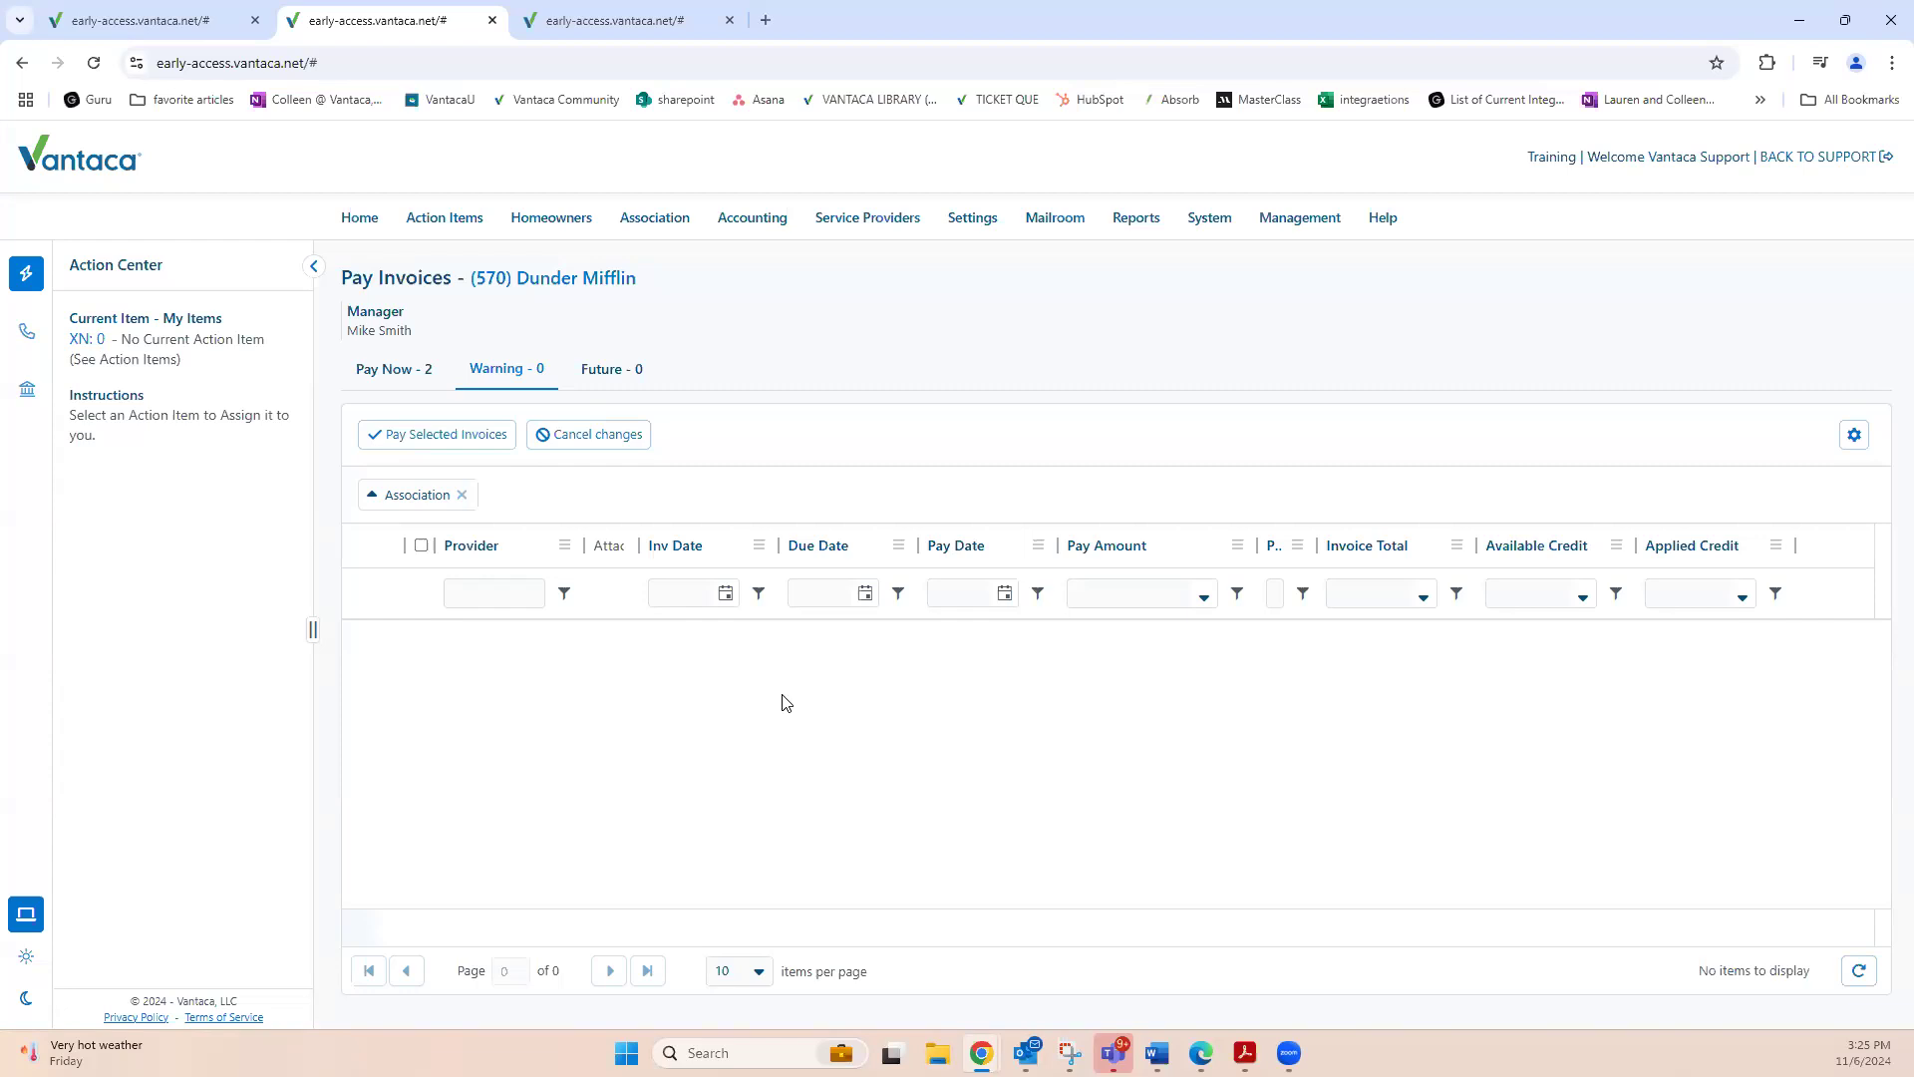
Open Presidential Valley's A New Bank account for editing and examine its Minimum $ (Alert) setting.
left_click(558, 28)
mouse_move(674, 227)
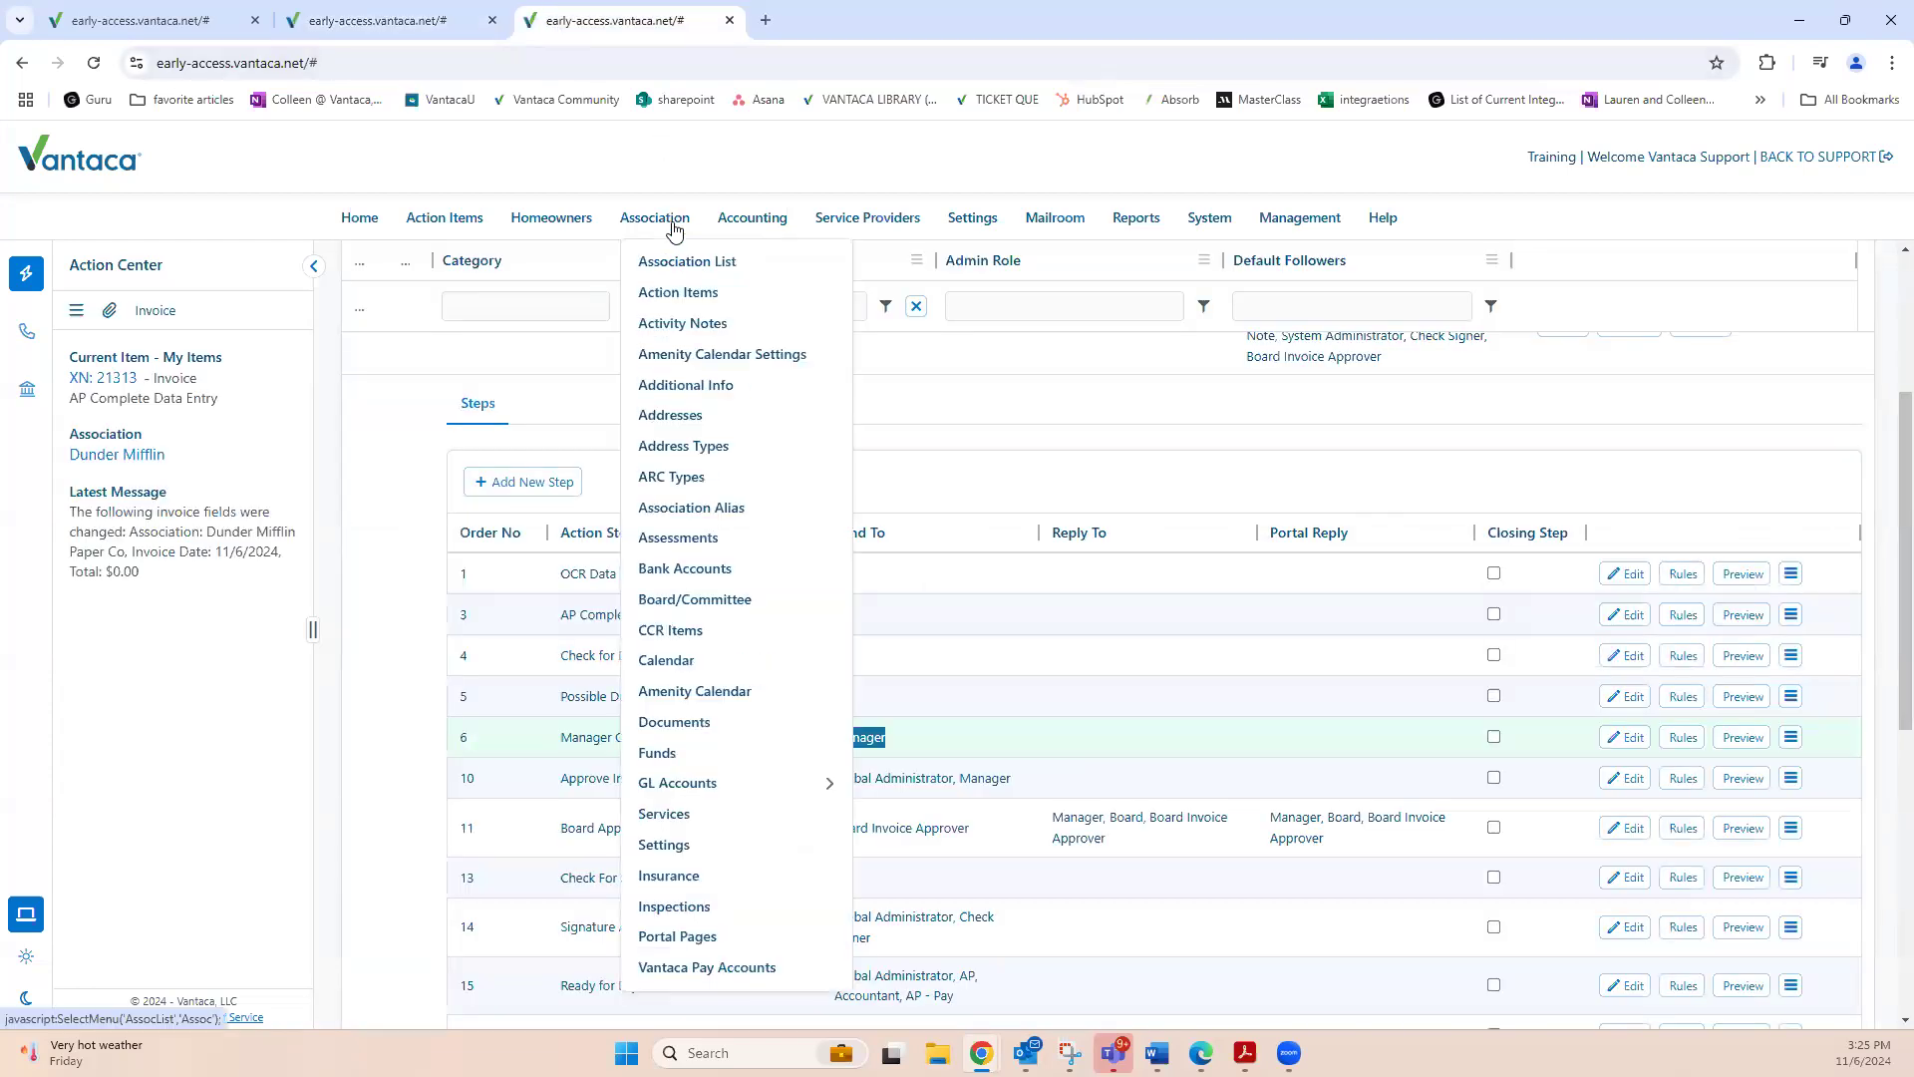
left_click(712, 569)
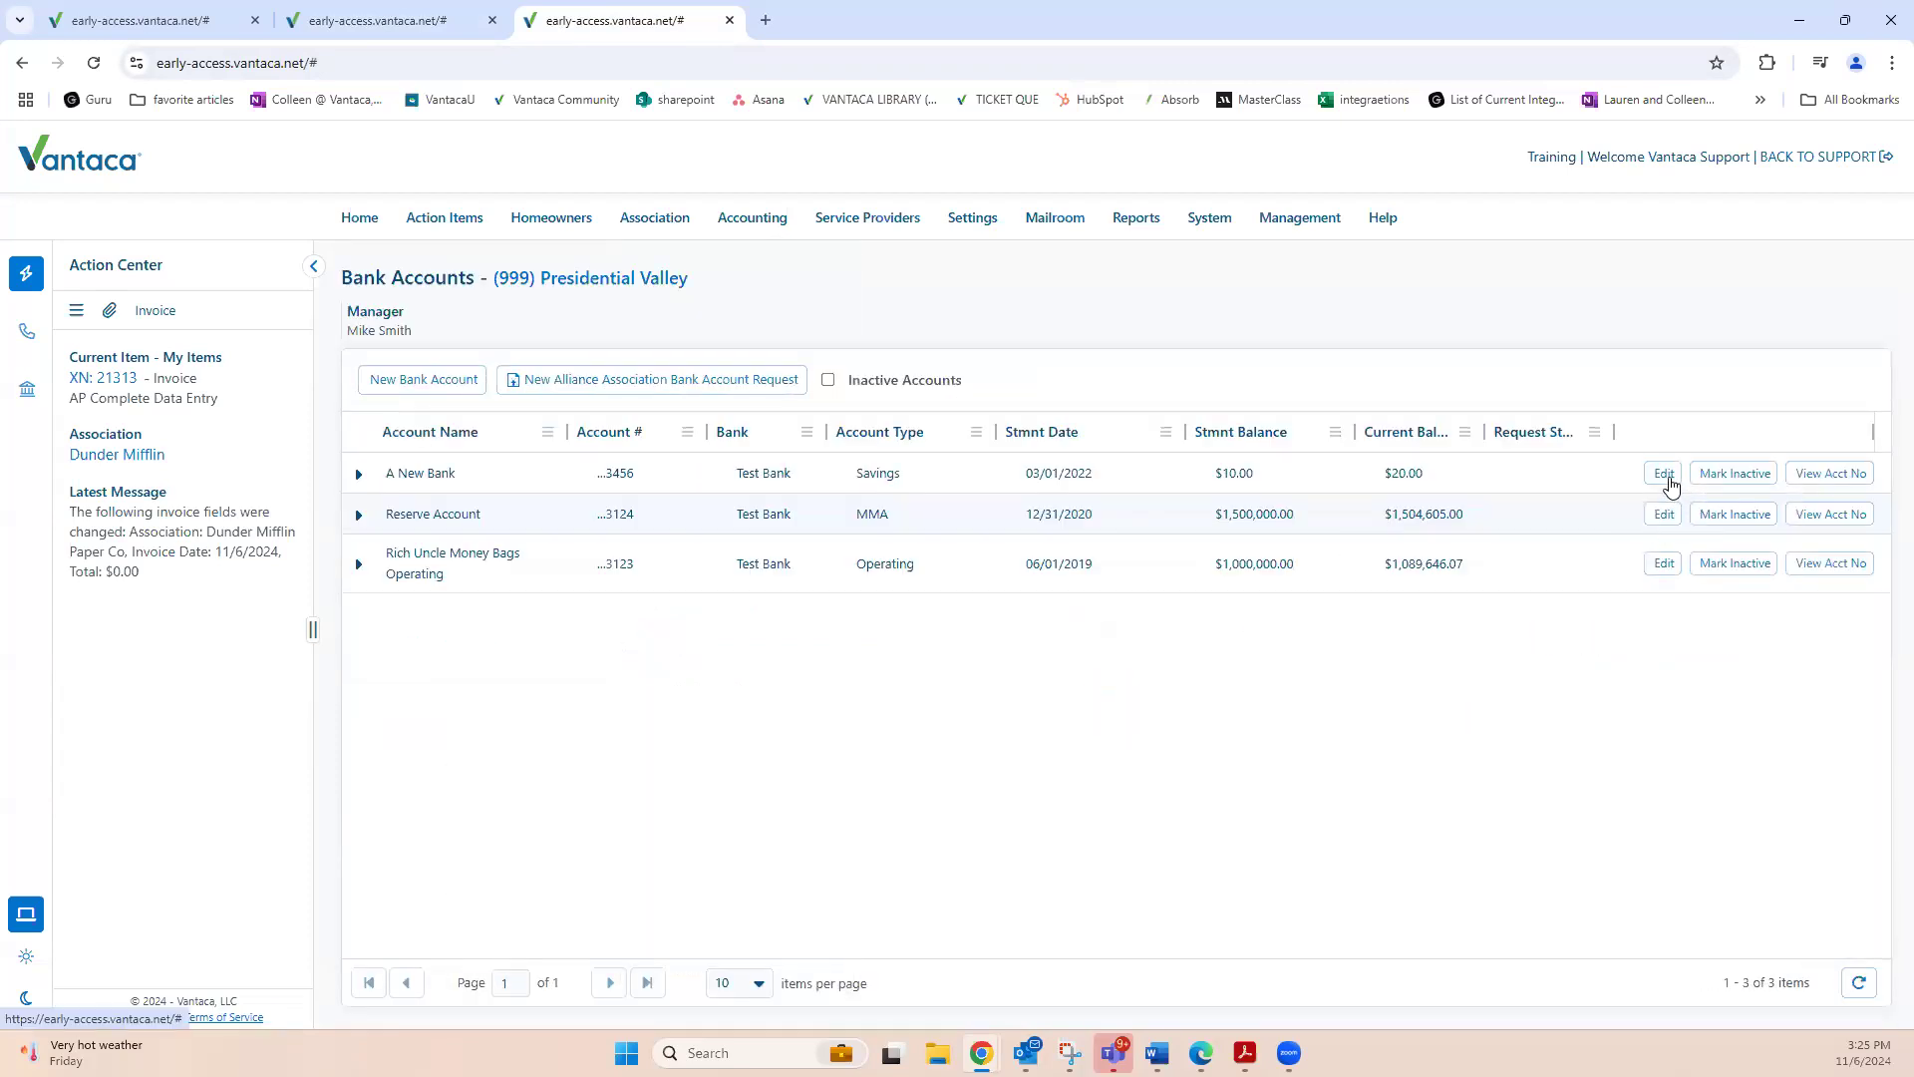
left_click(1672, 481)
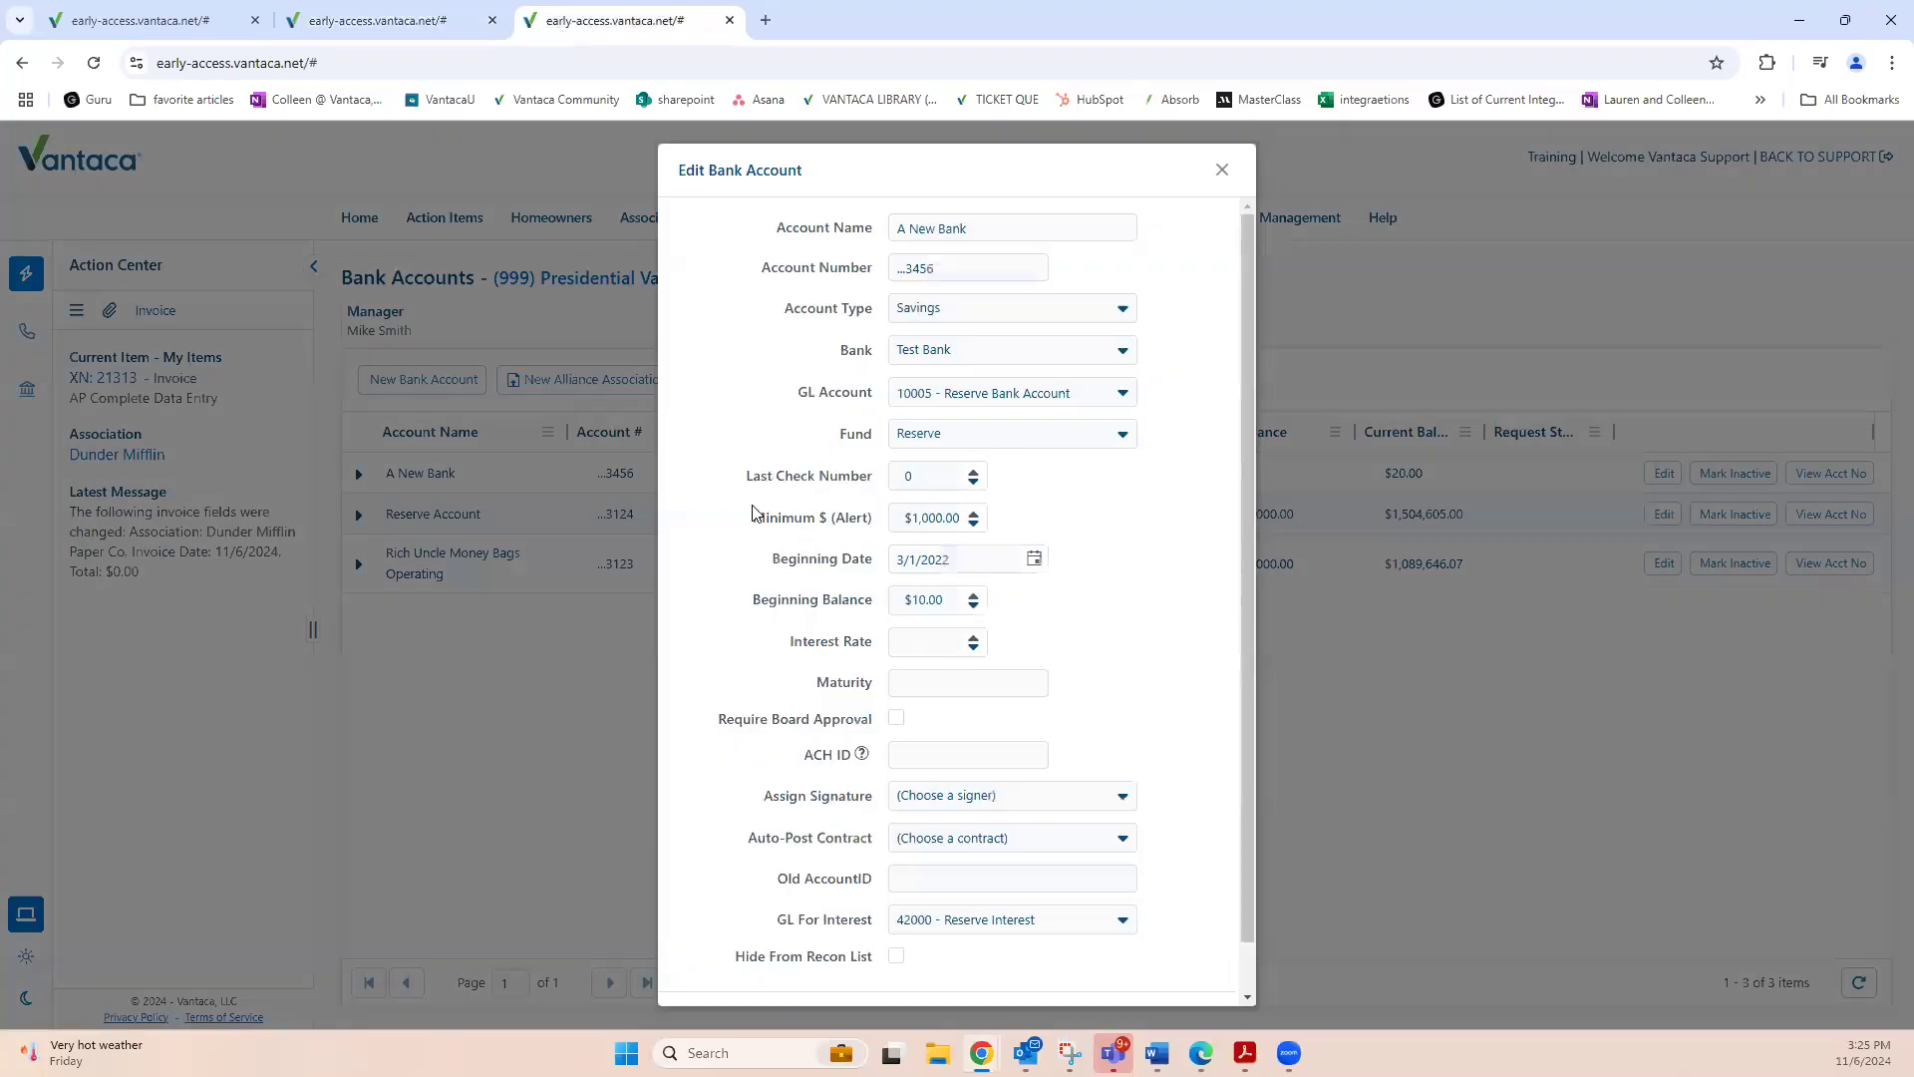
left_click_drag(750, 517, 895, 524)
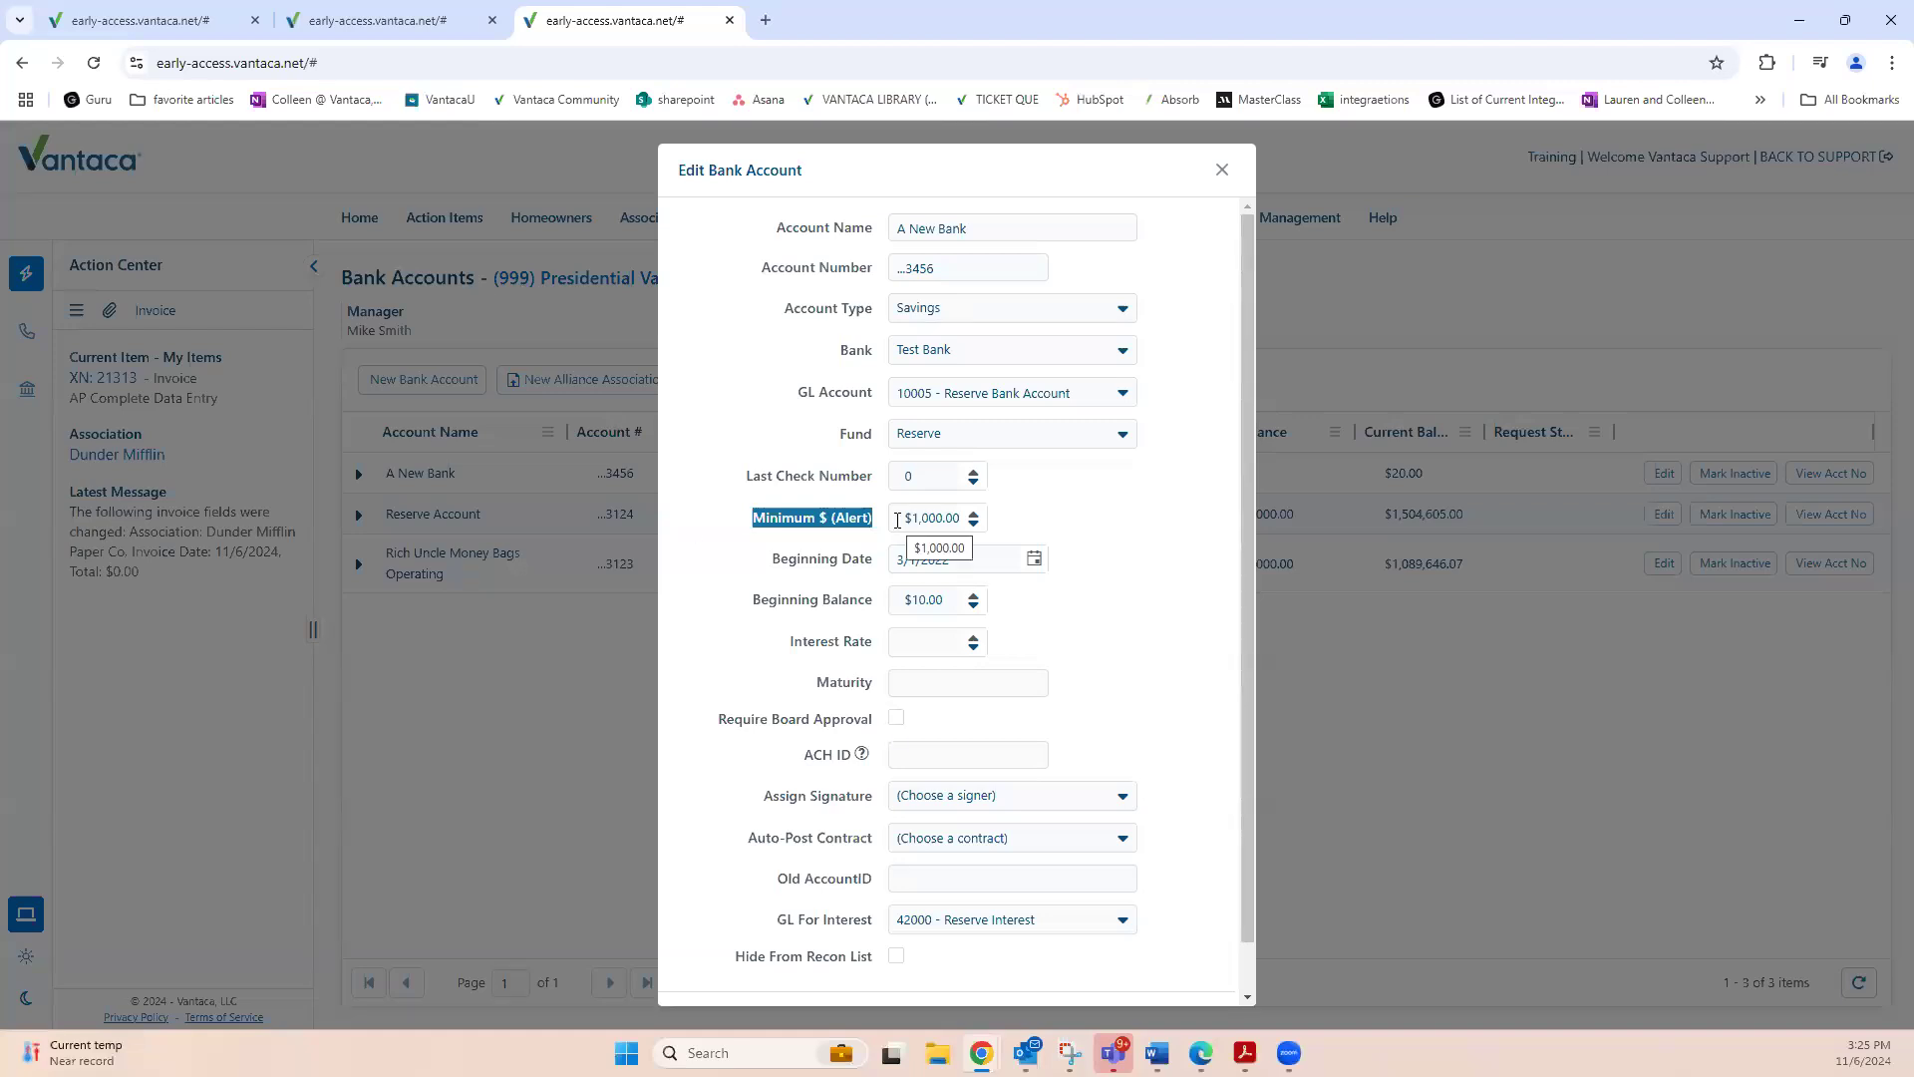
left_click_drag(908, 520, 960, 521)
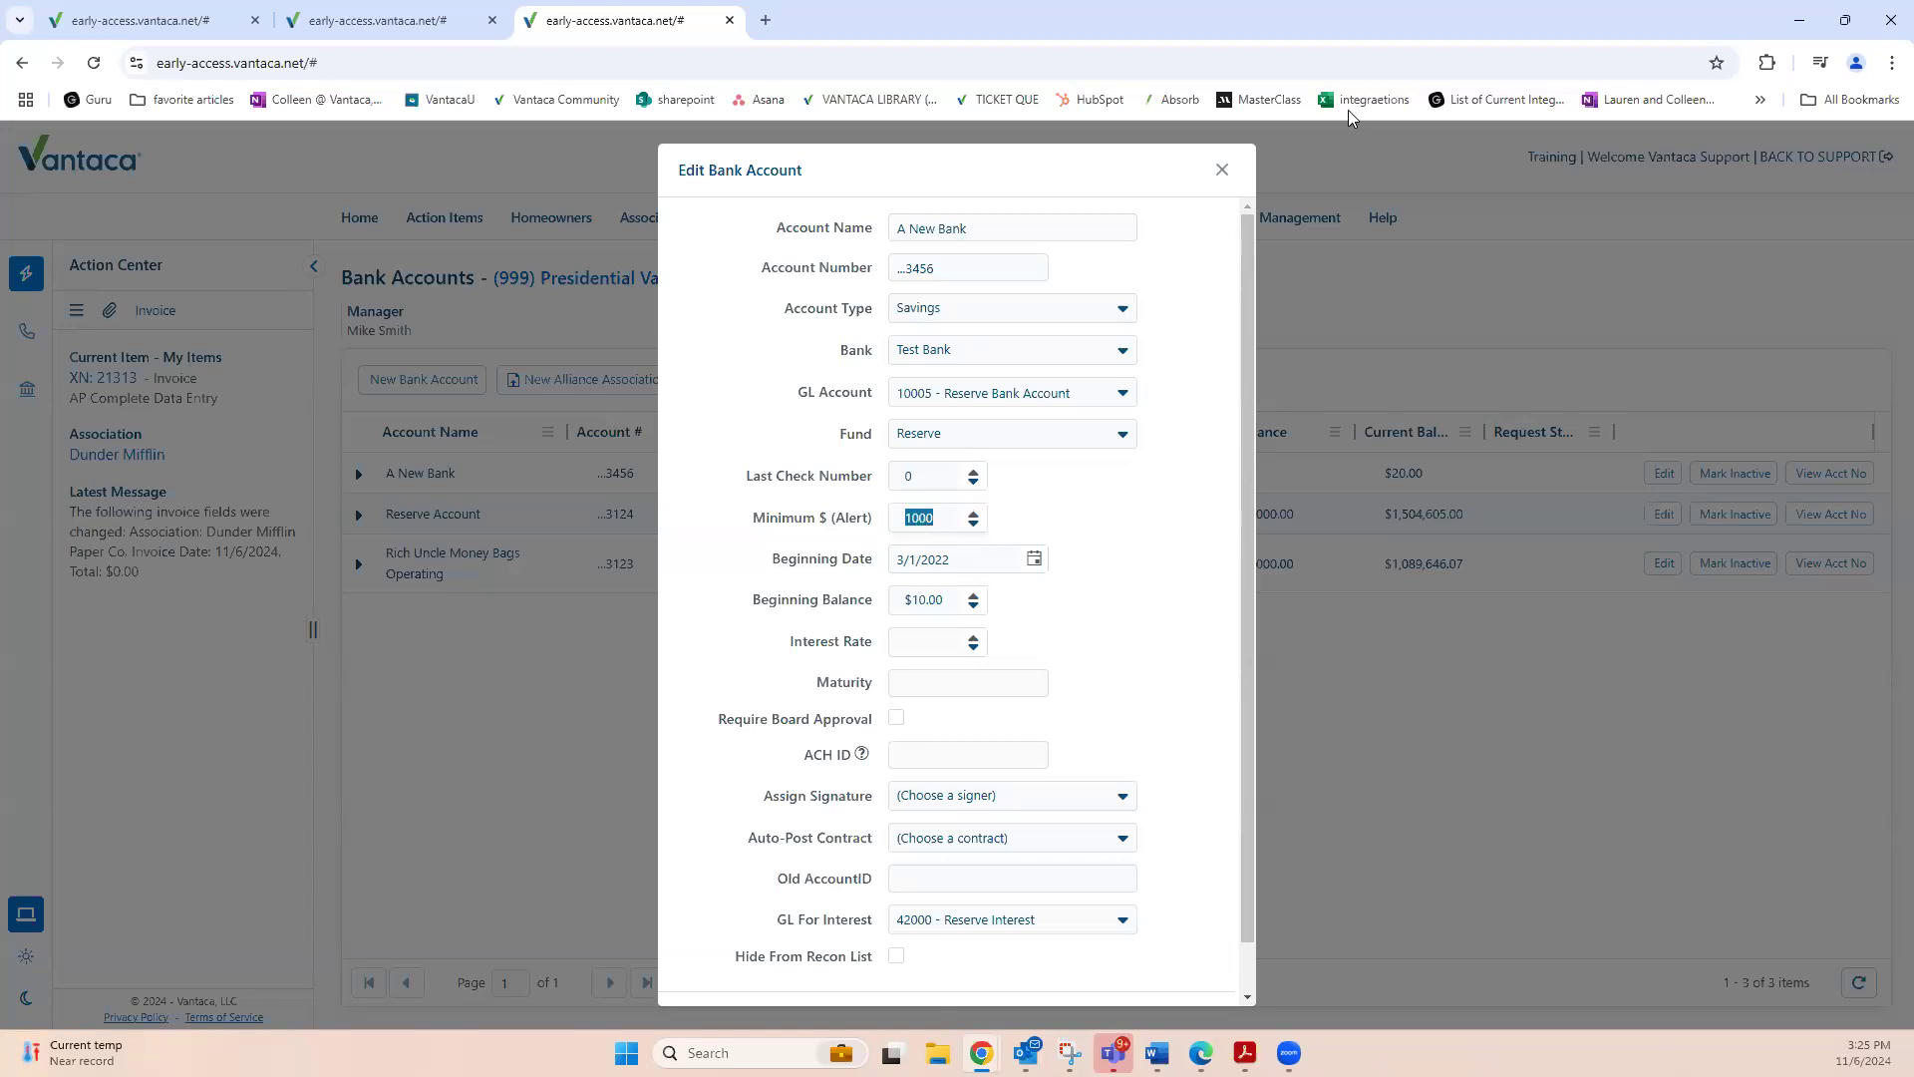
Return to Dunder Mifflin's Pay Invoices page and view the Future list.
left_click(315, 20)
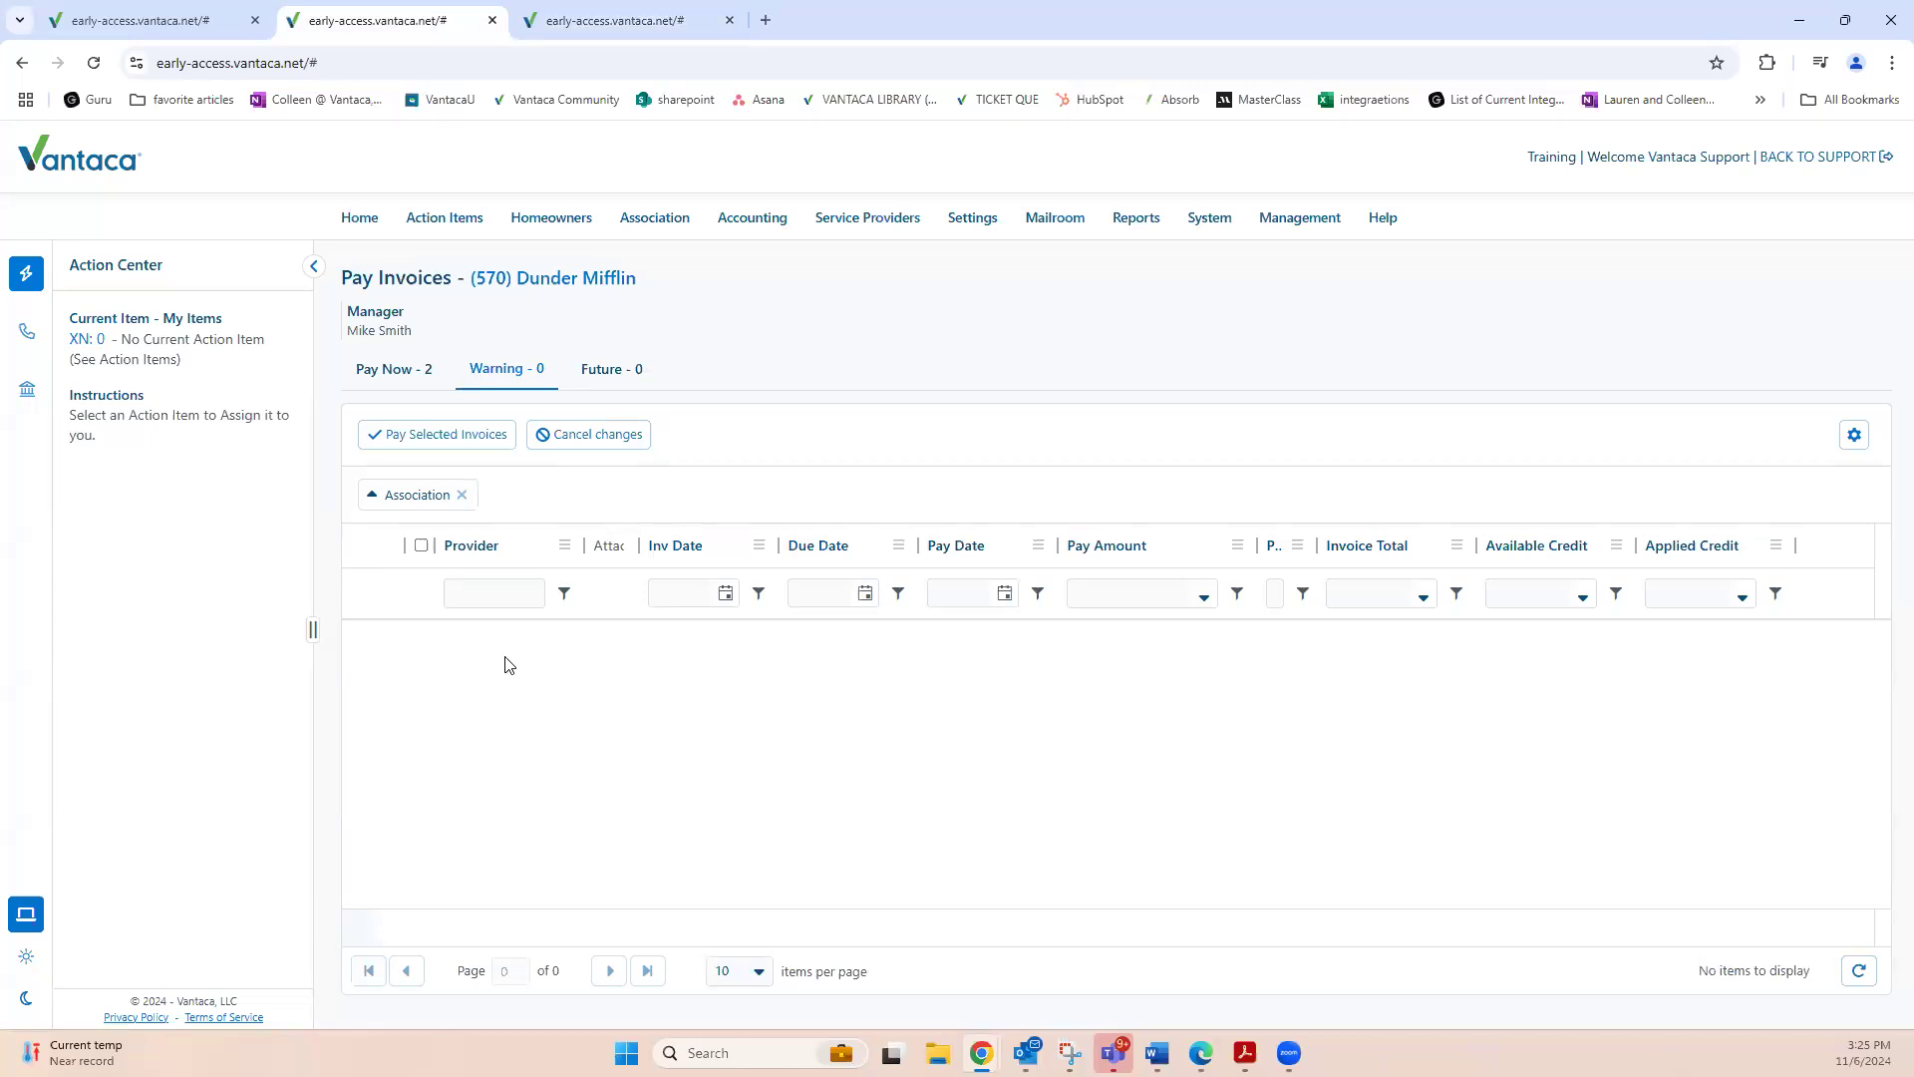
left_click(613, 375)
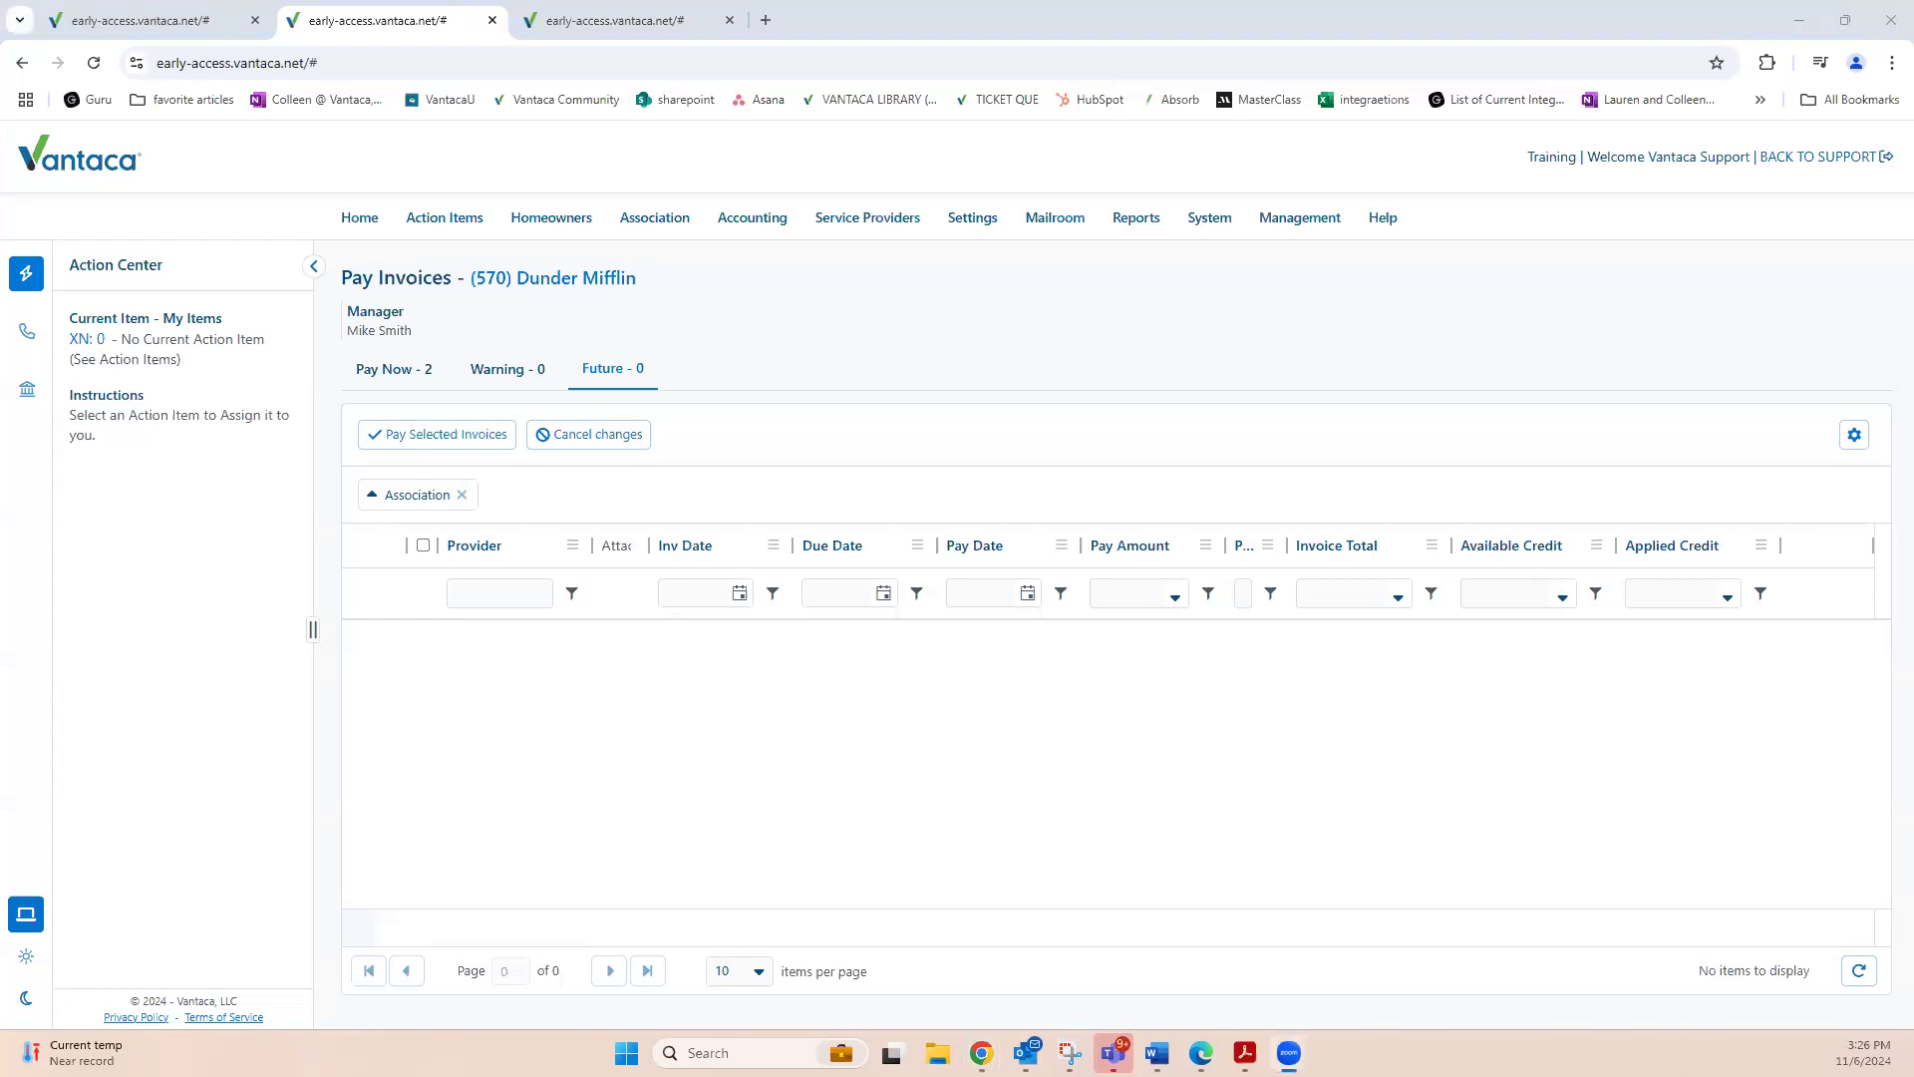
Close the bank account without saving and examine the Invoice action type's steps through Ready for Payment, Send Payment and Paid.
left_click(625, 30)
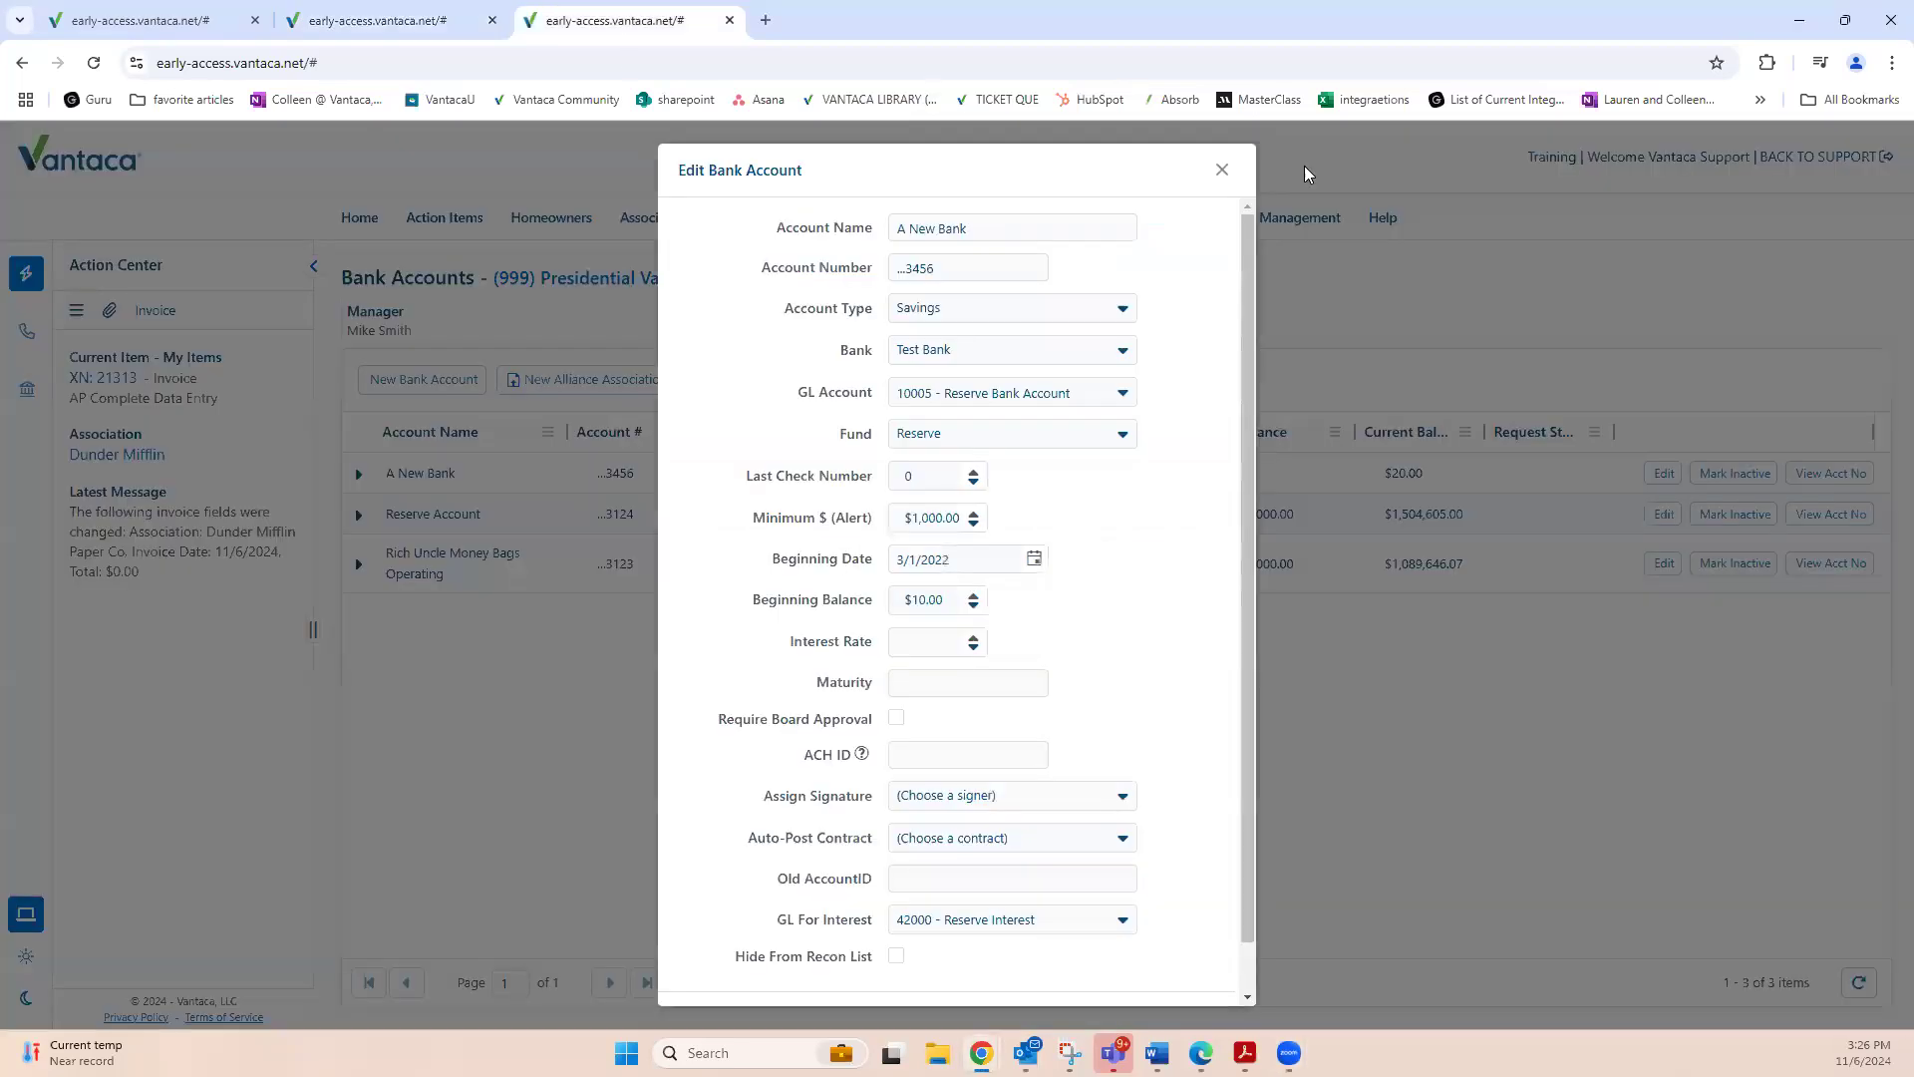
key("Escape")
mouse_move(972, 225)
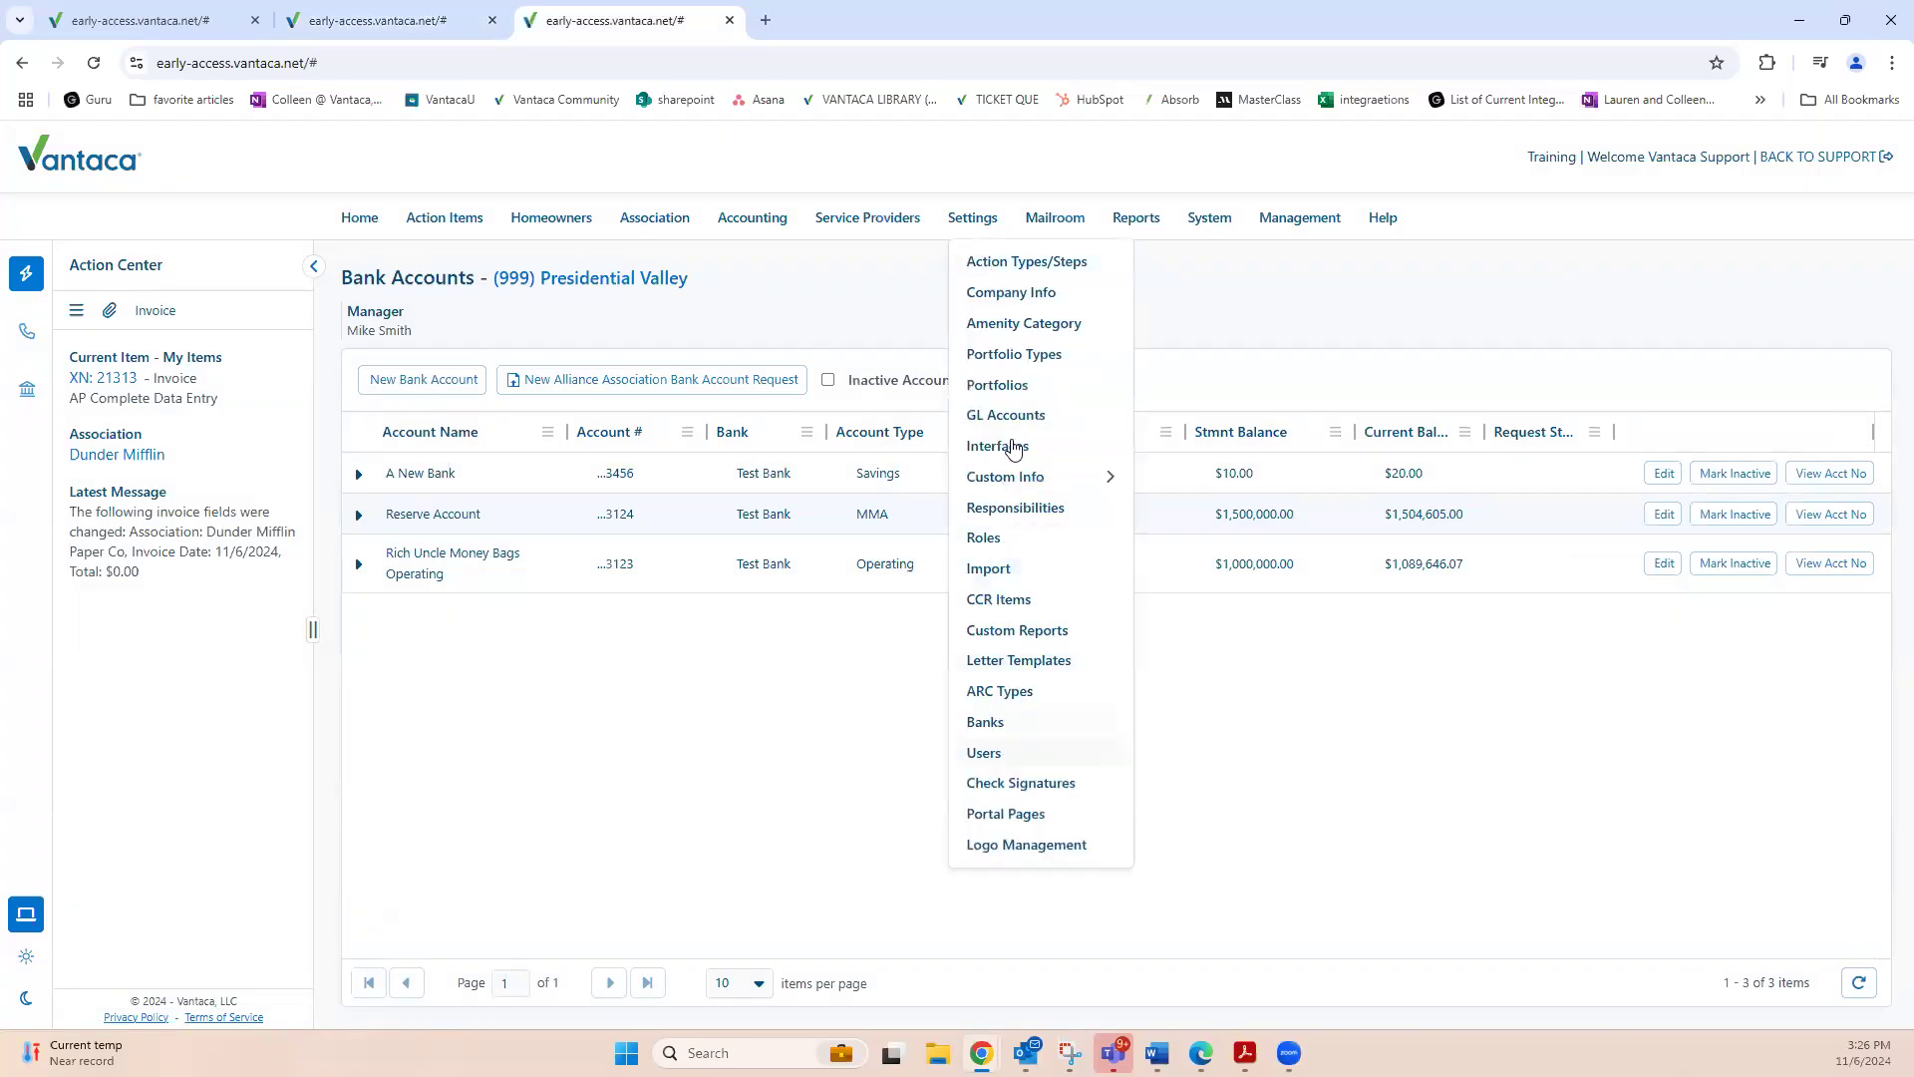
left_click(989, 262)
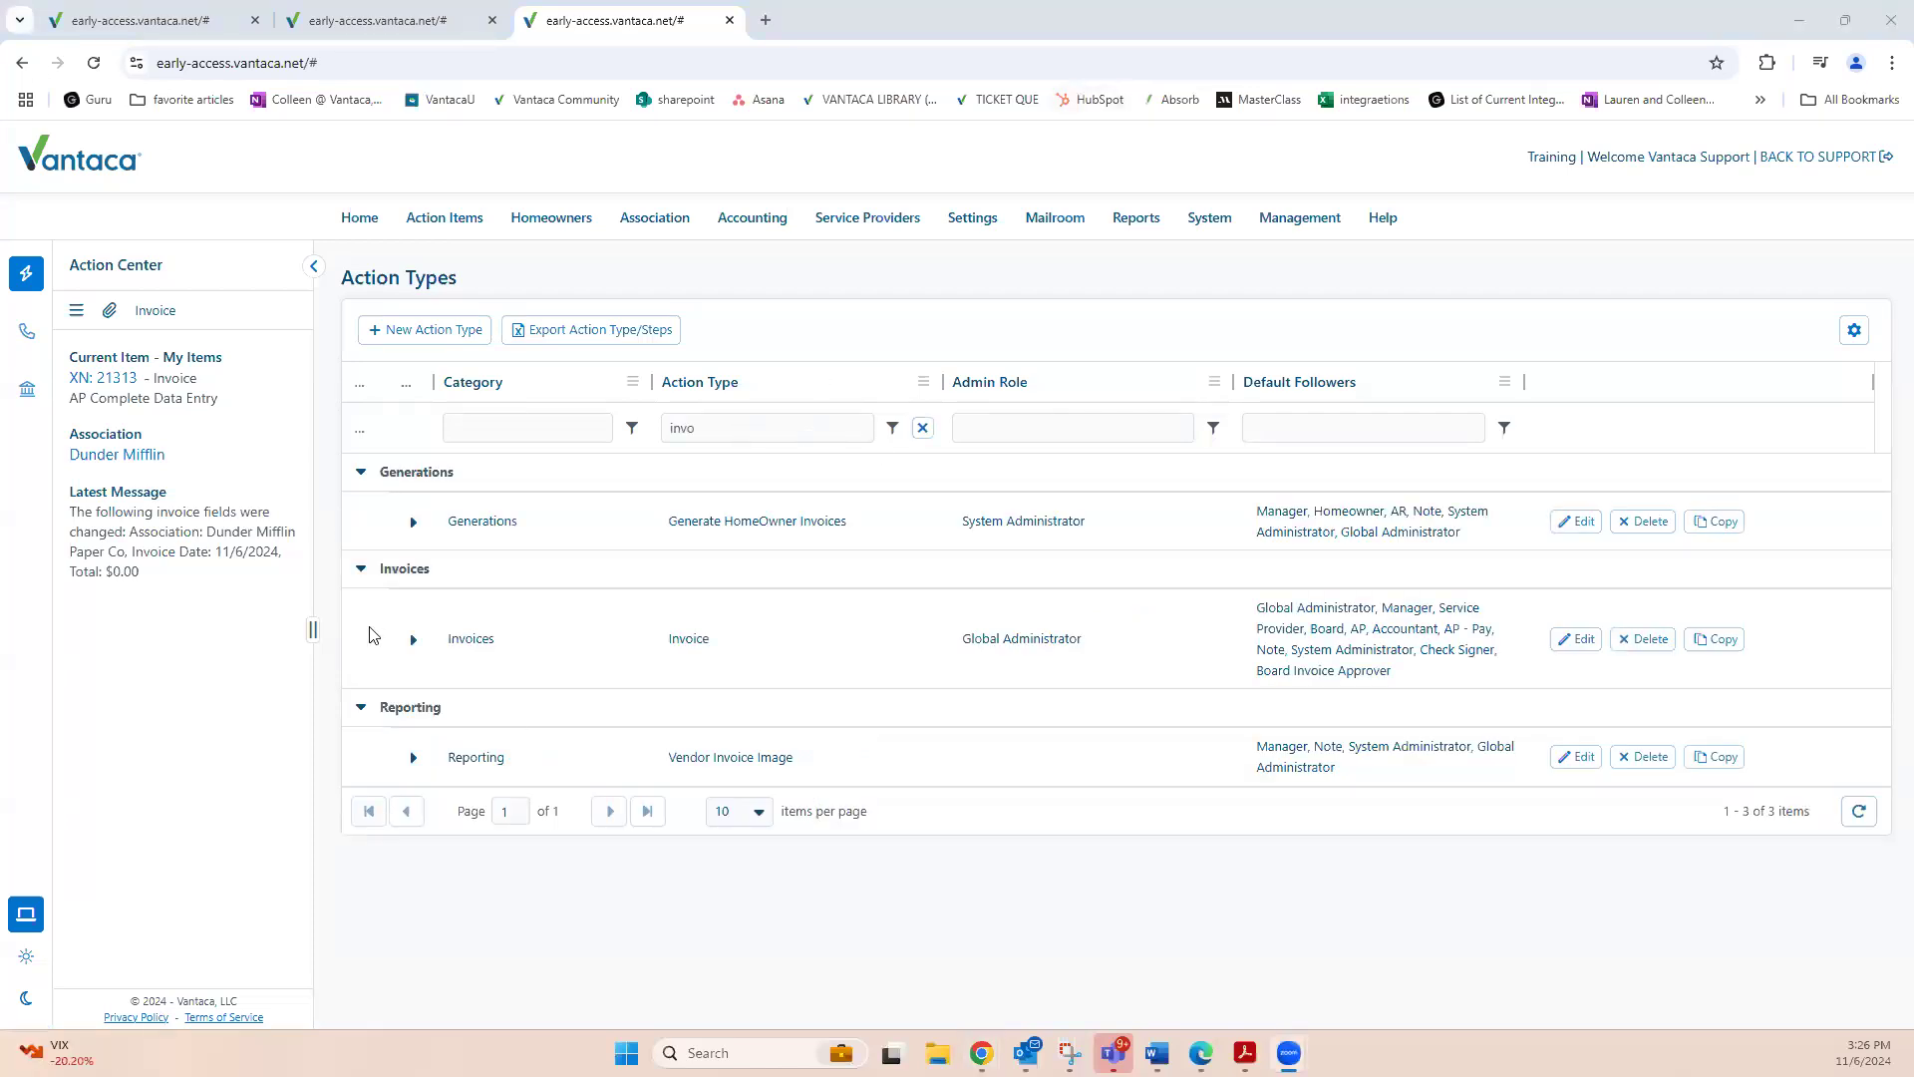
scroll(1215, 733, "down", 5)
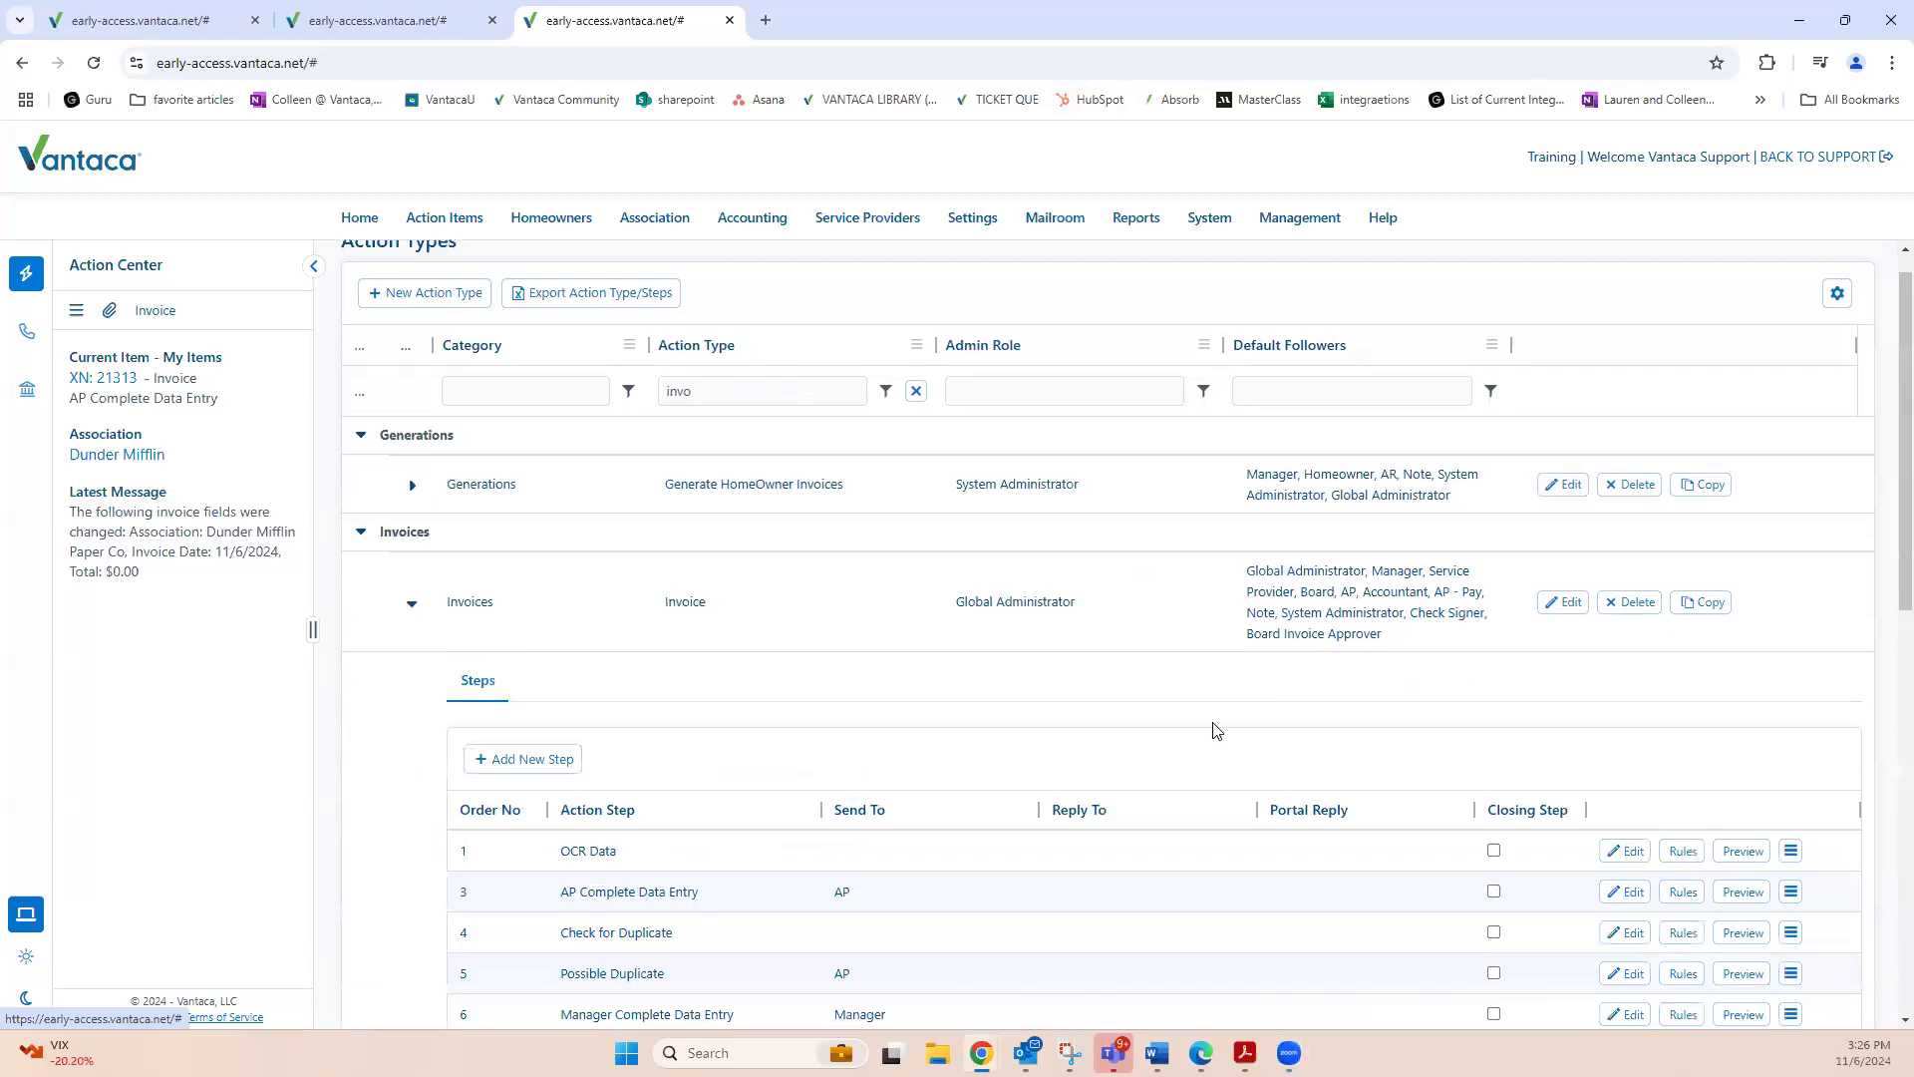
scroll(1214, 731, "down", 5)
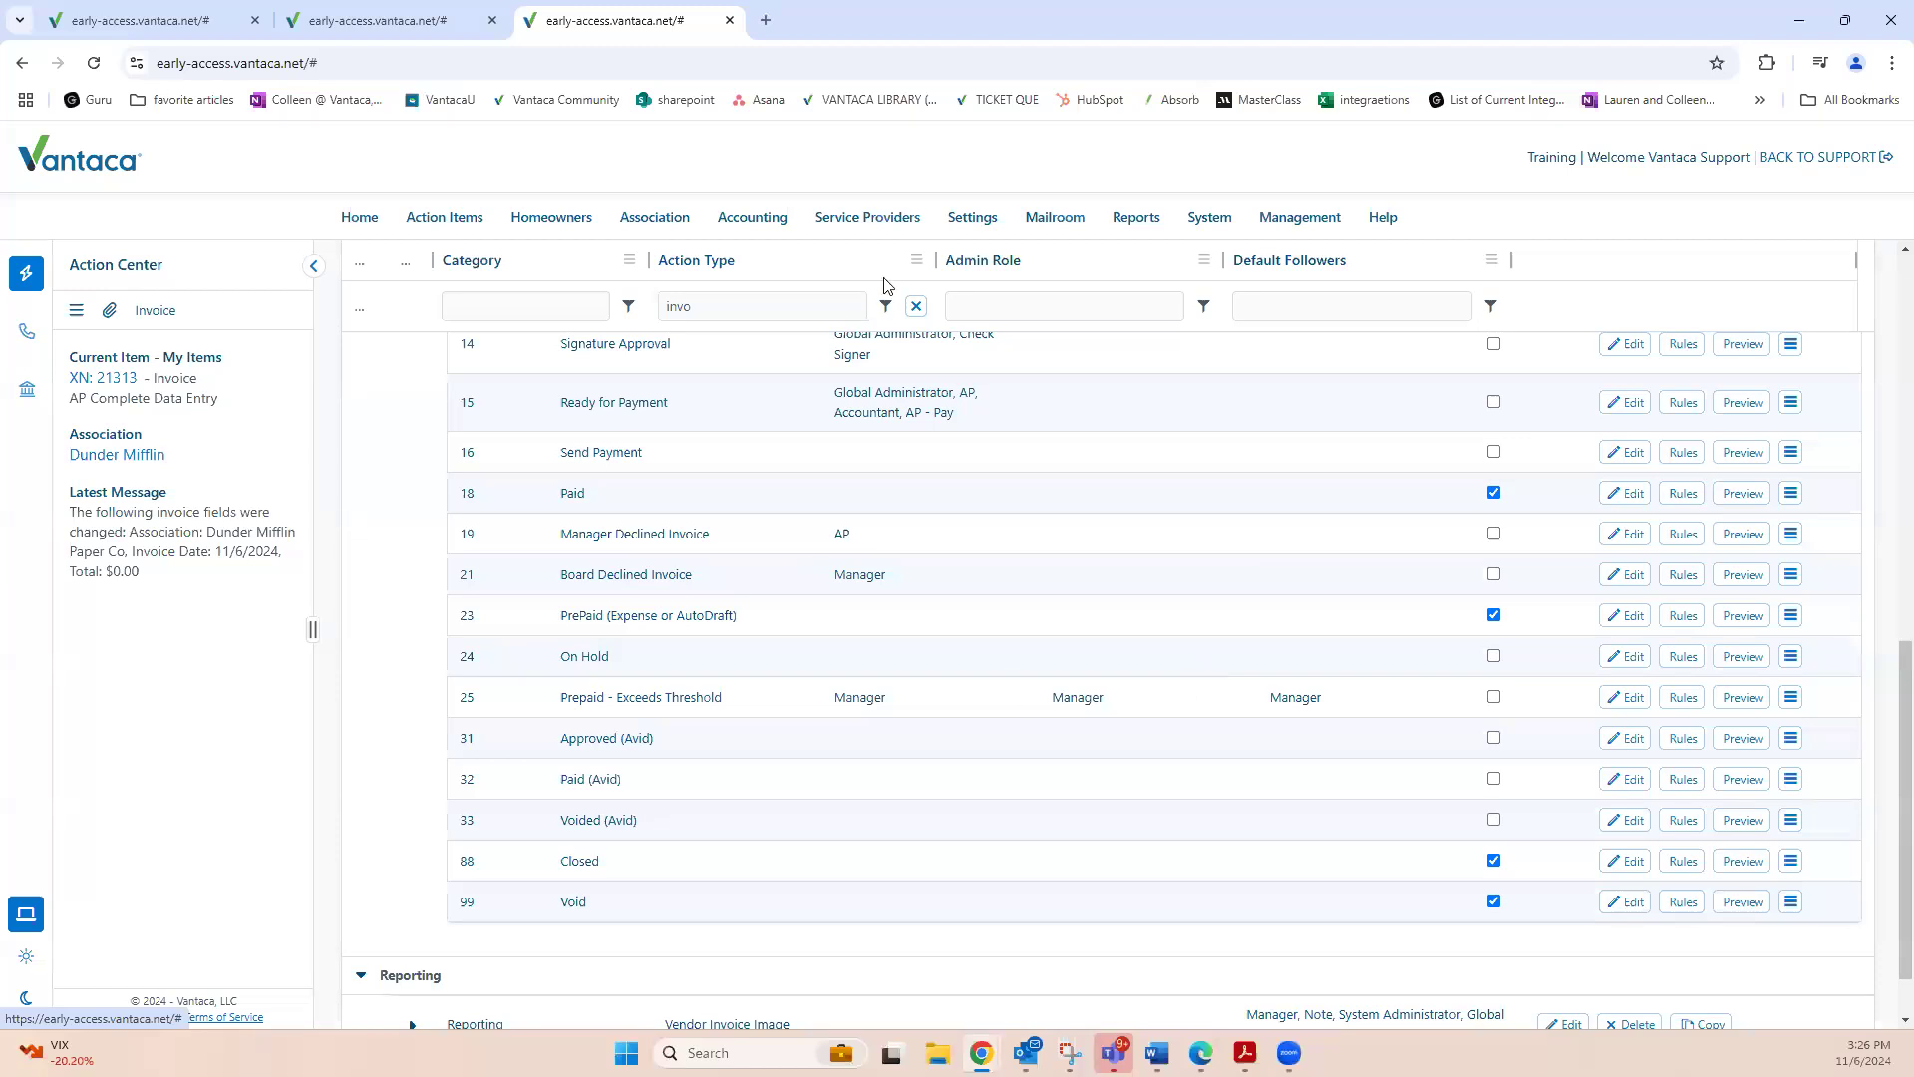
Open the Check Queue and print the 11/06/2024 Bob the Builder check for Dunder Mifflin Paper Co.
mouse_move(736, 223)
key("ctrl+shift+Tab")
mouse_move(1042, 220)
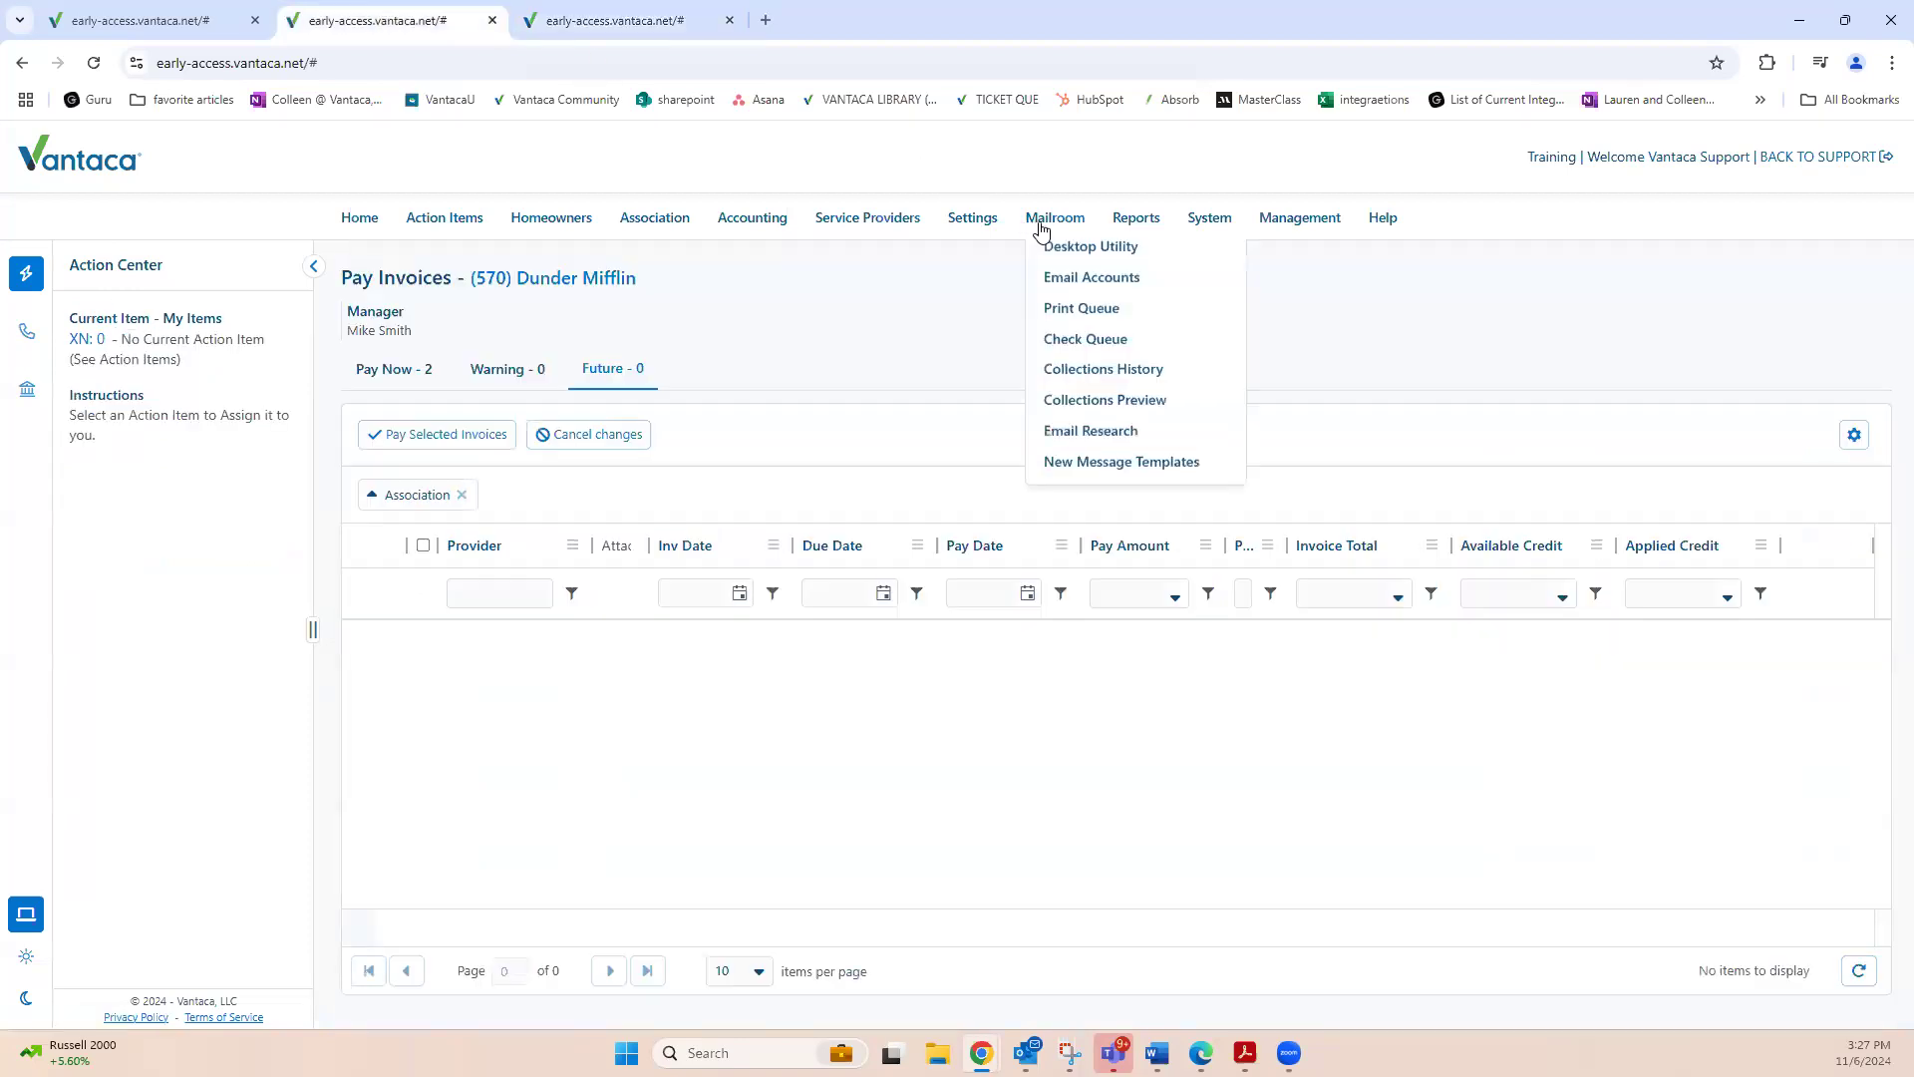
left_click(1087, 390)
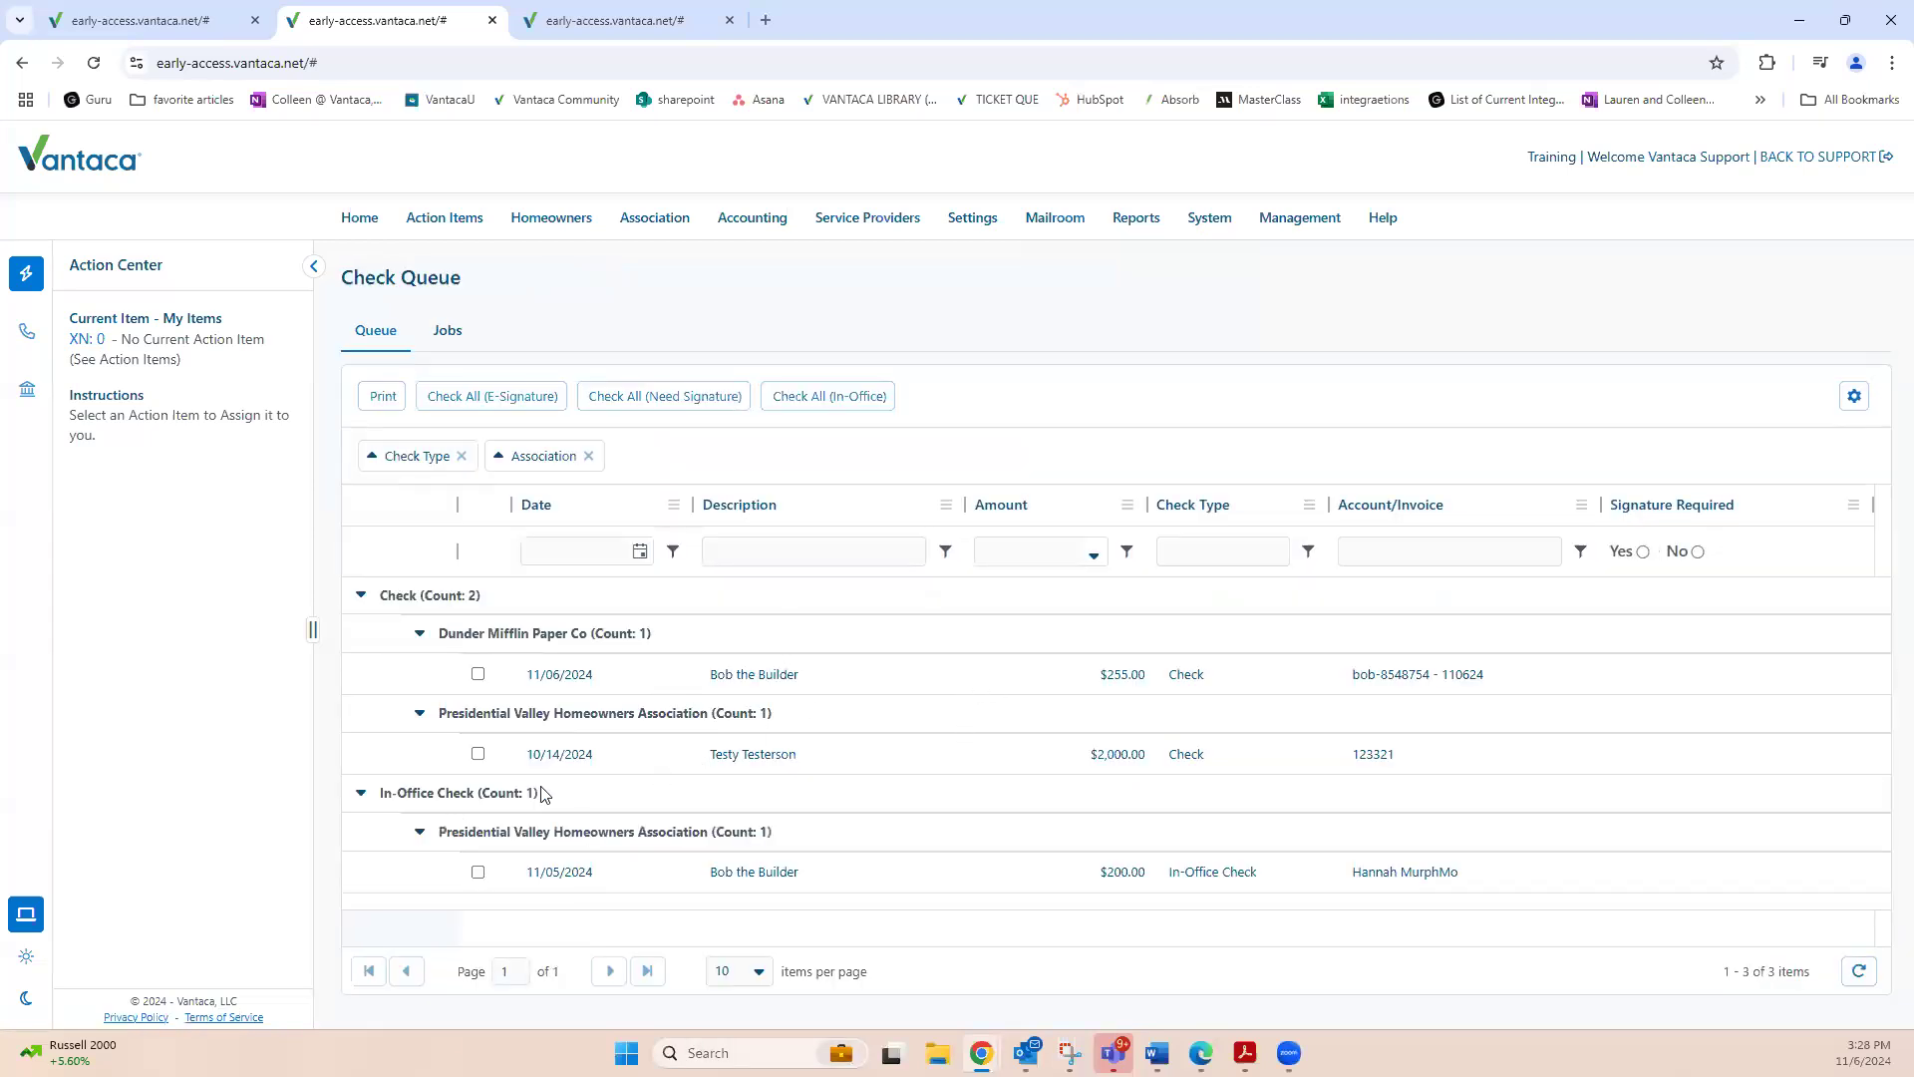
left_click_drag(529, 674, 608, 682)
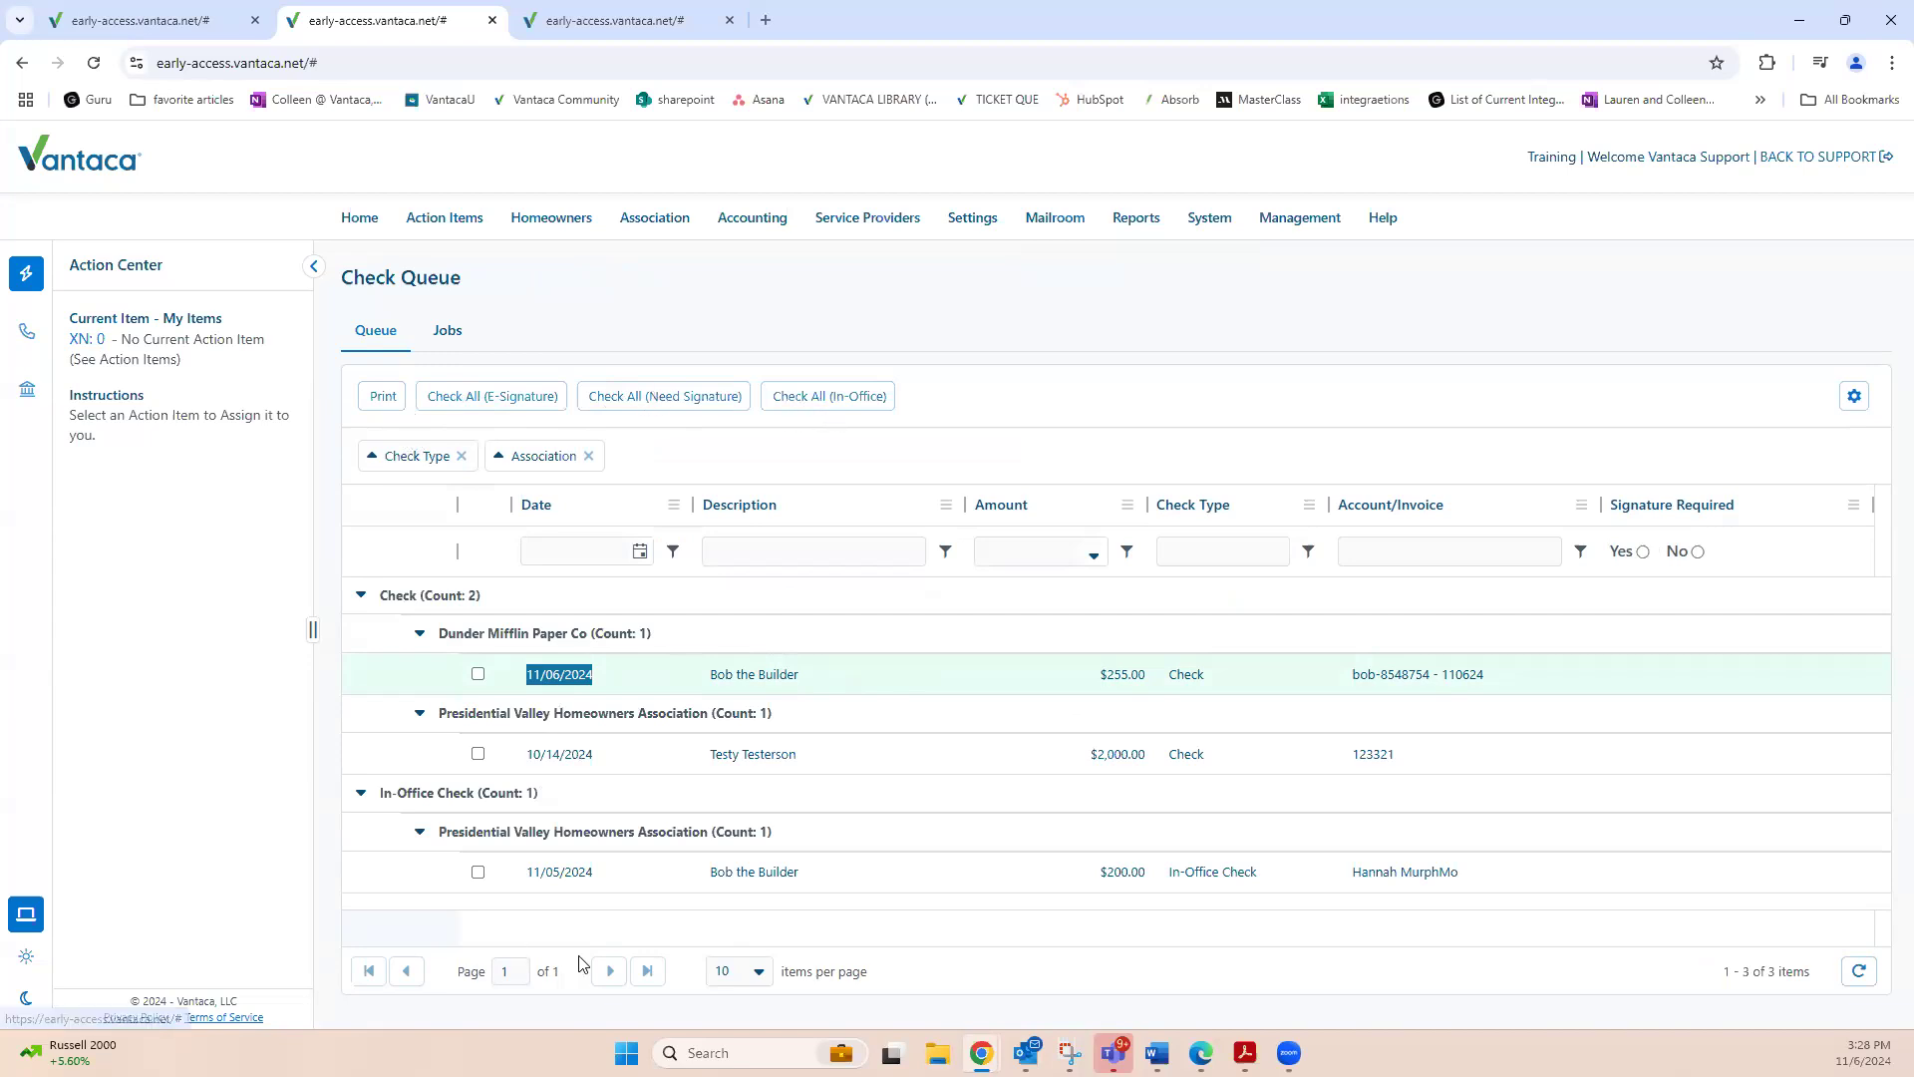
left_click(478, 674)
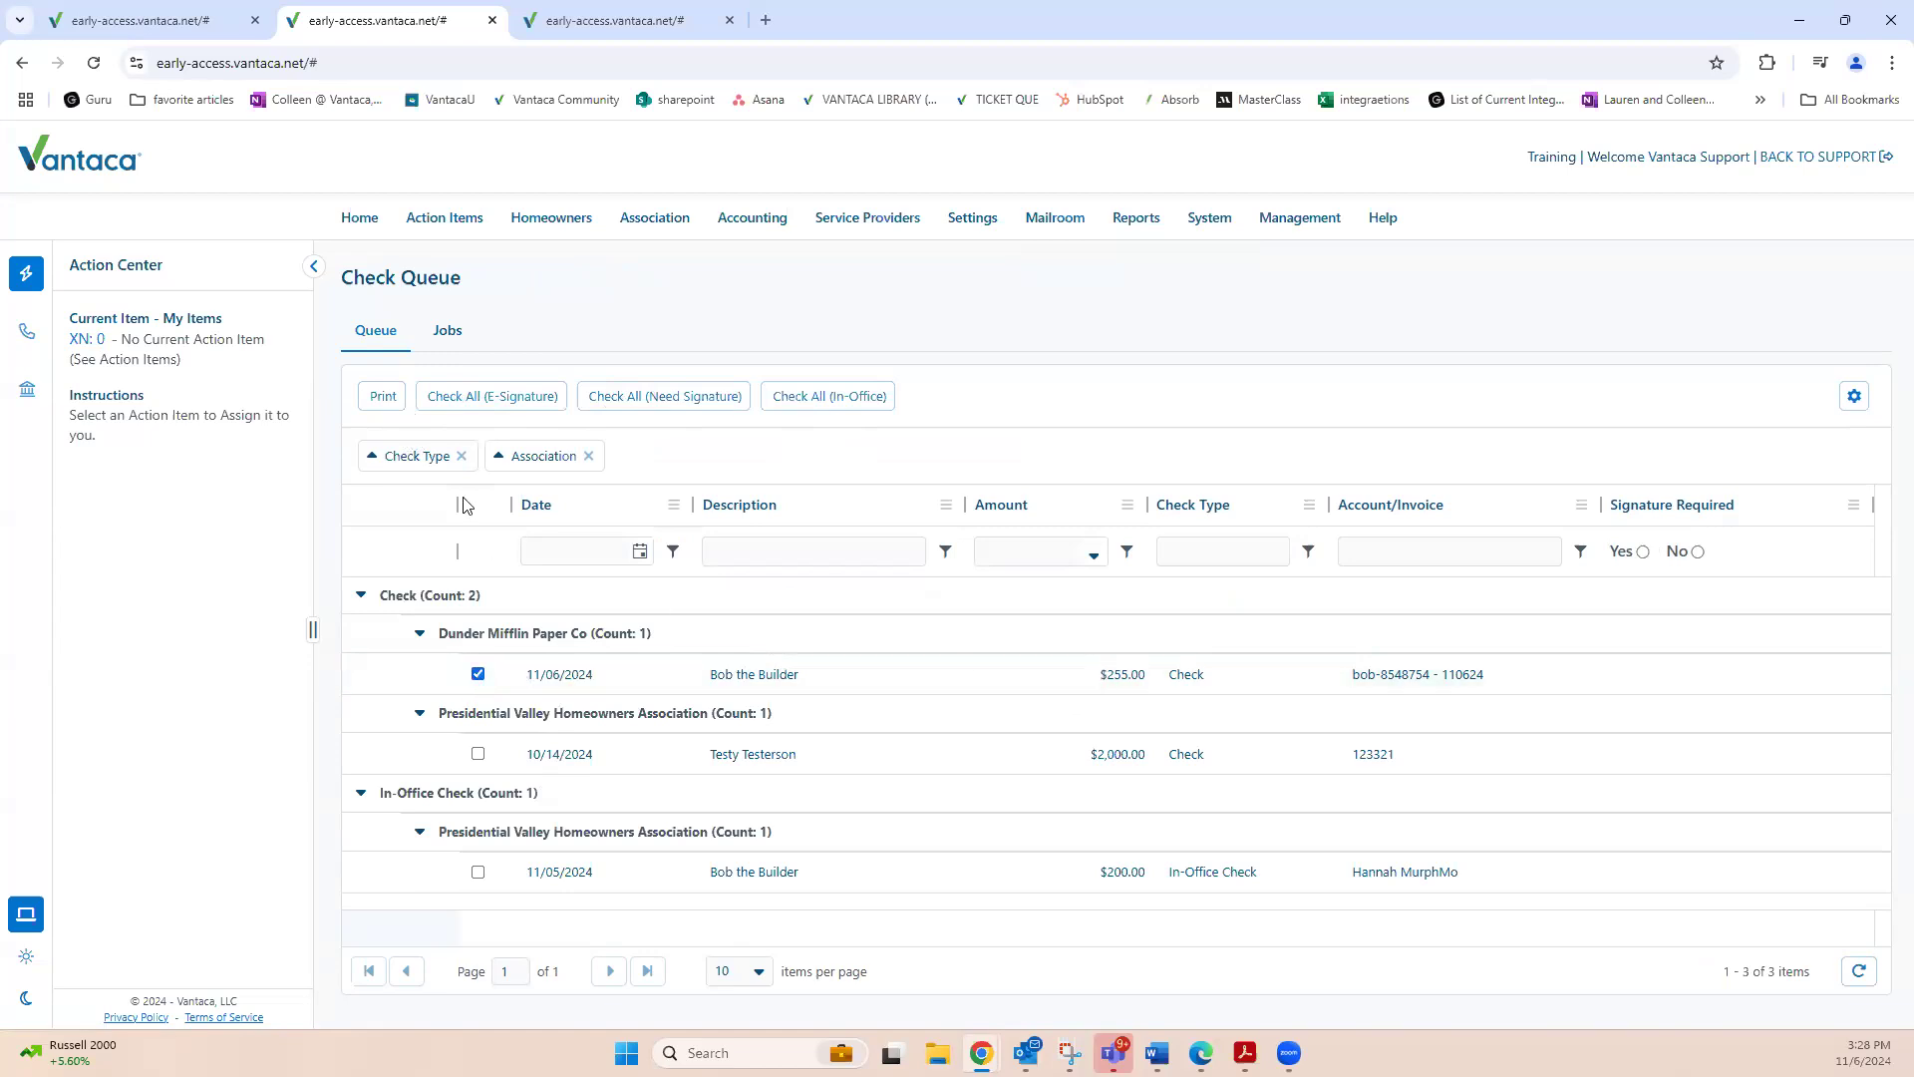
left_click(384, 397)
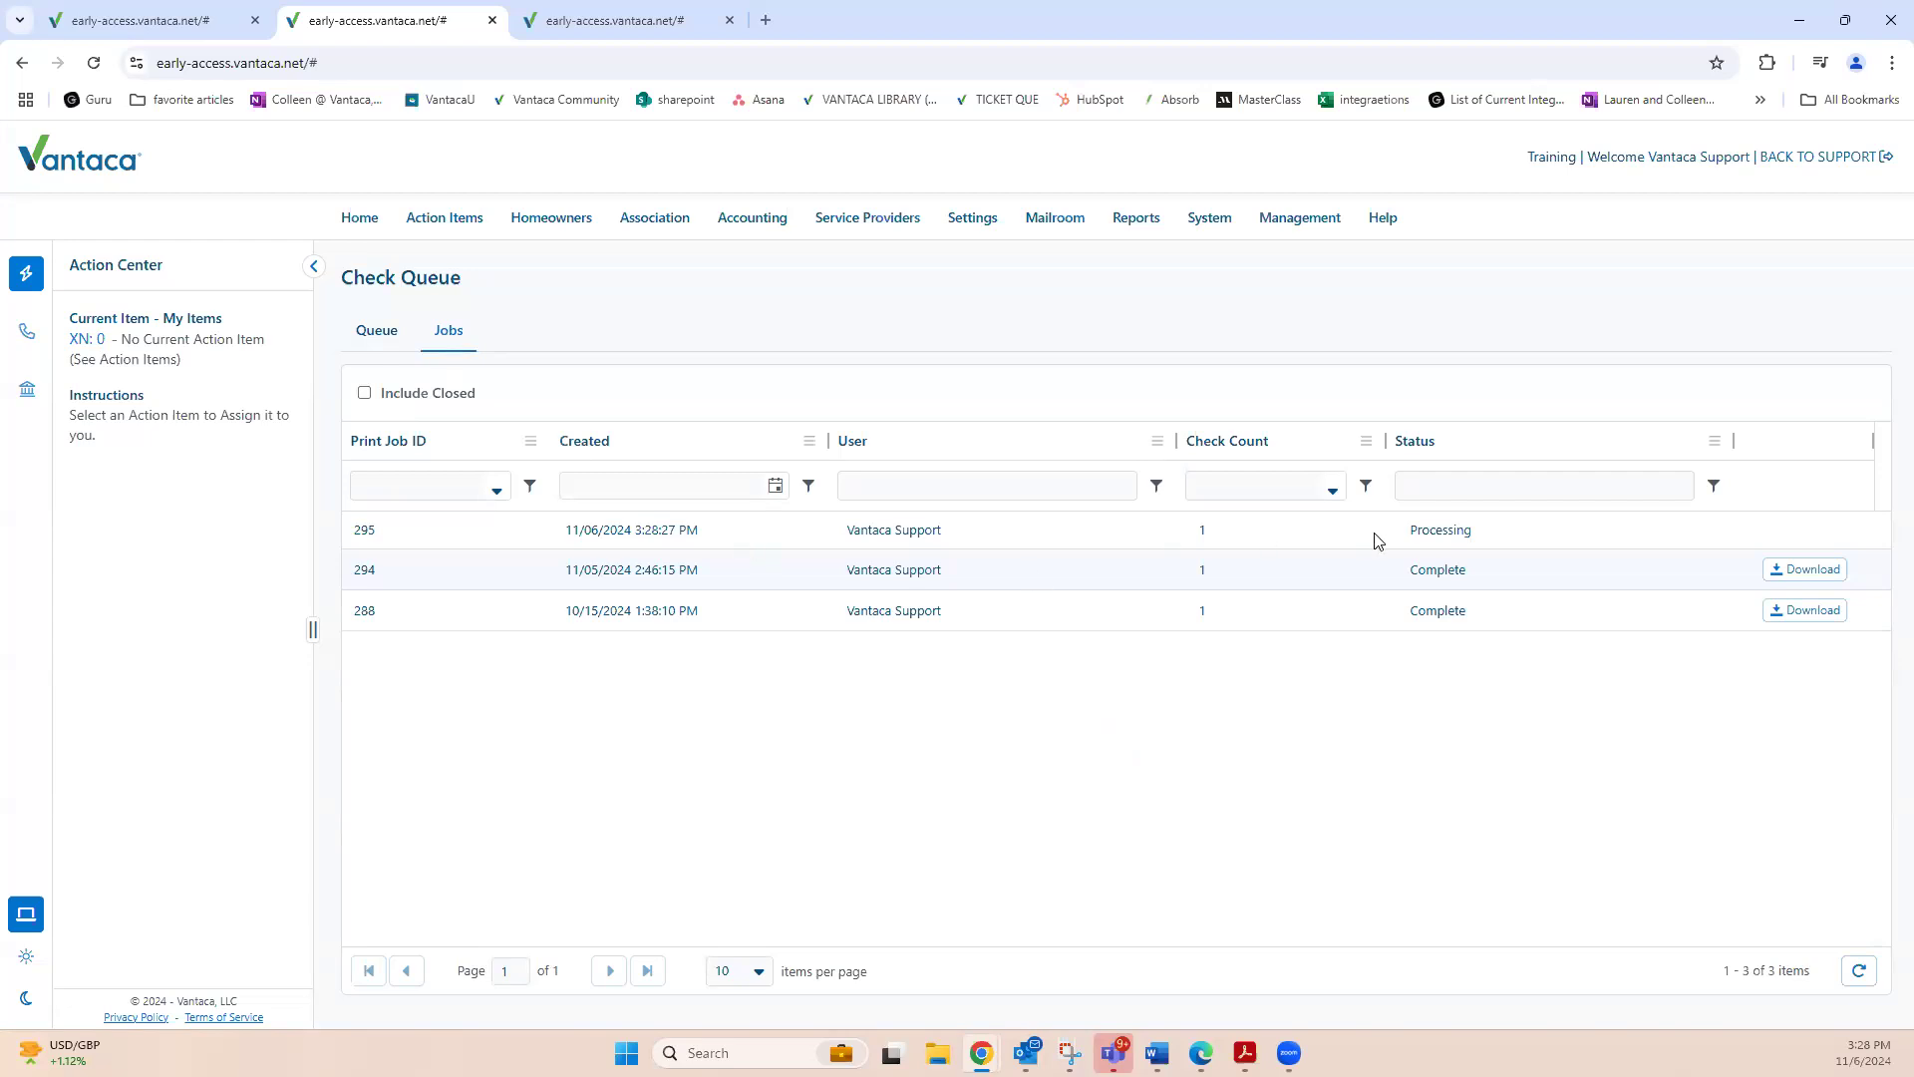
Refresh the print job list, download print job 295 and open its PDF.
double_click(1511, 536)
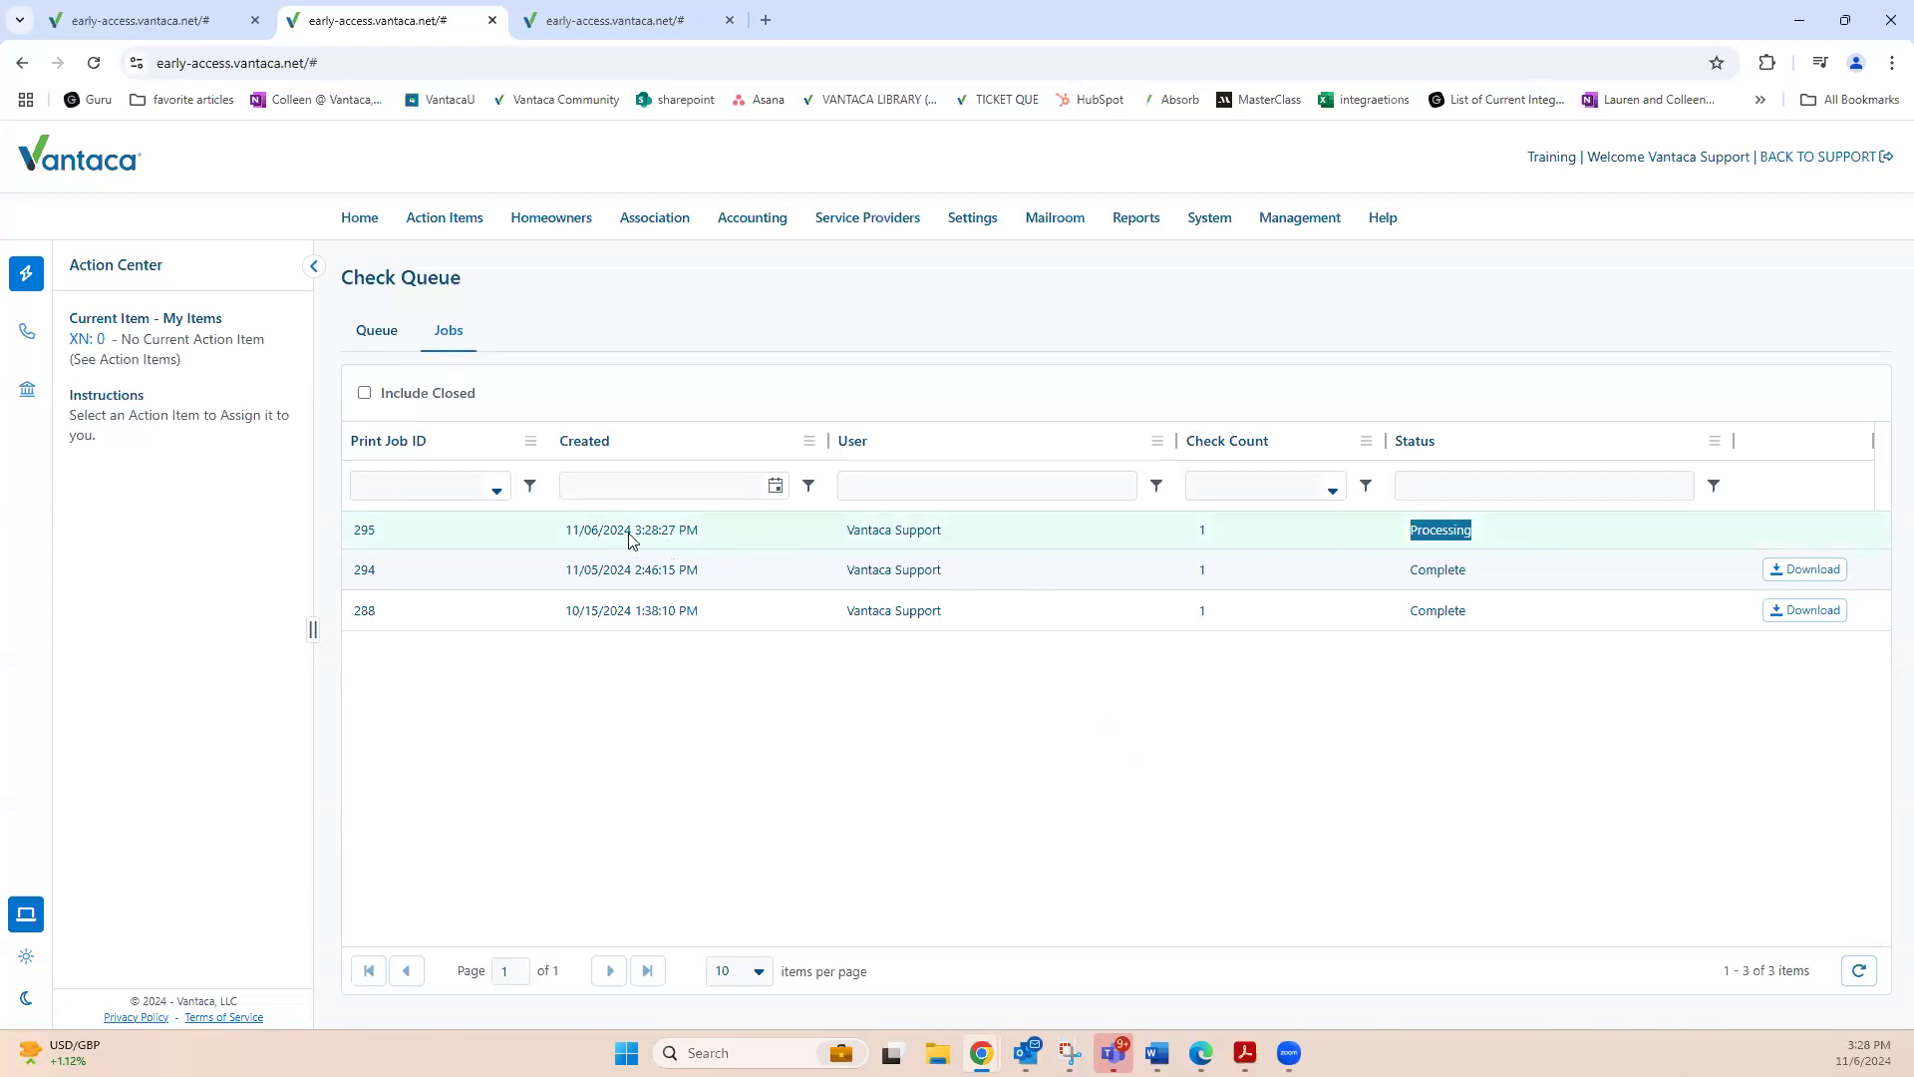
left_click(1858, 977)
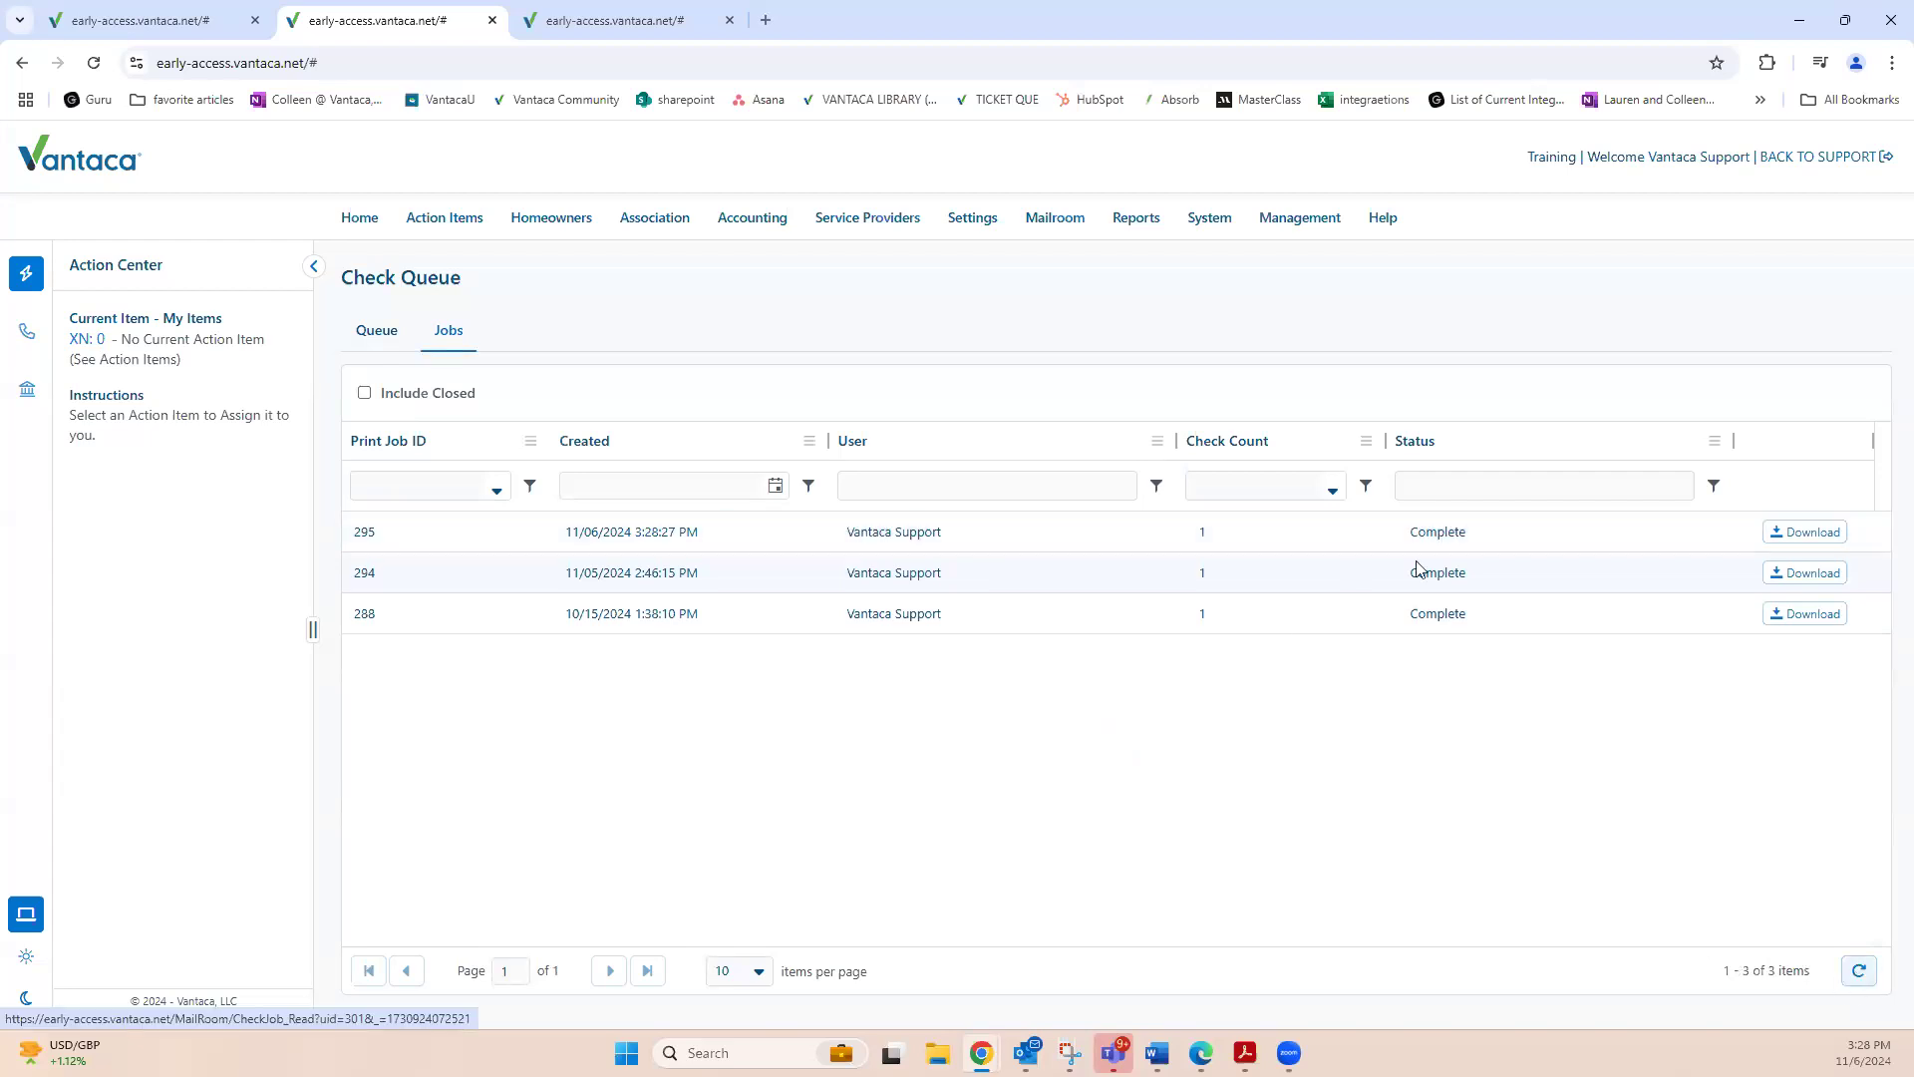
double_click(1498, 543)
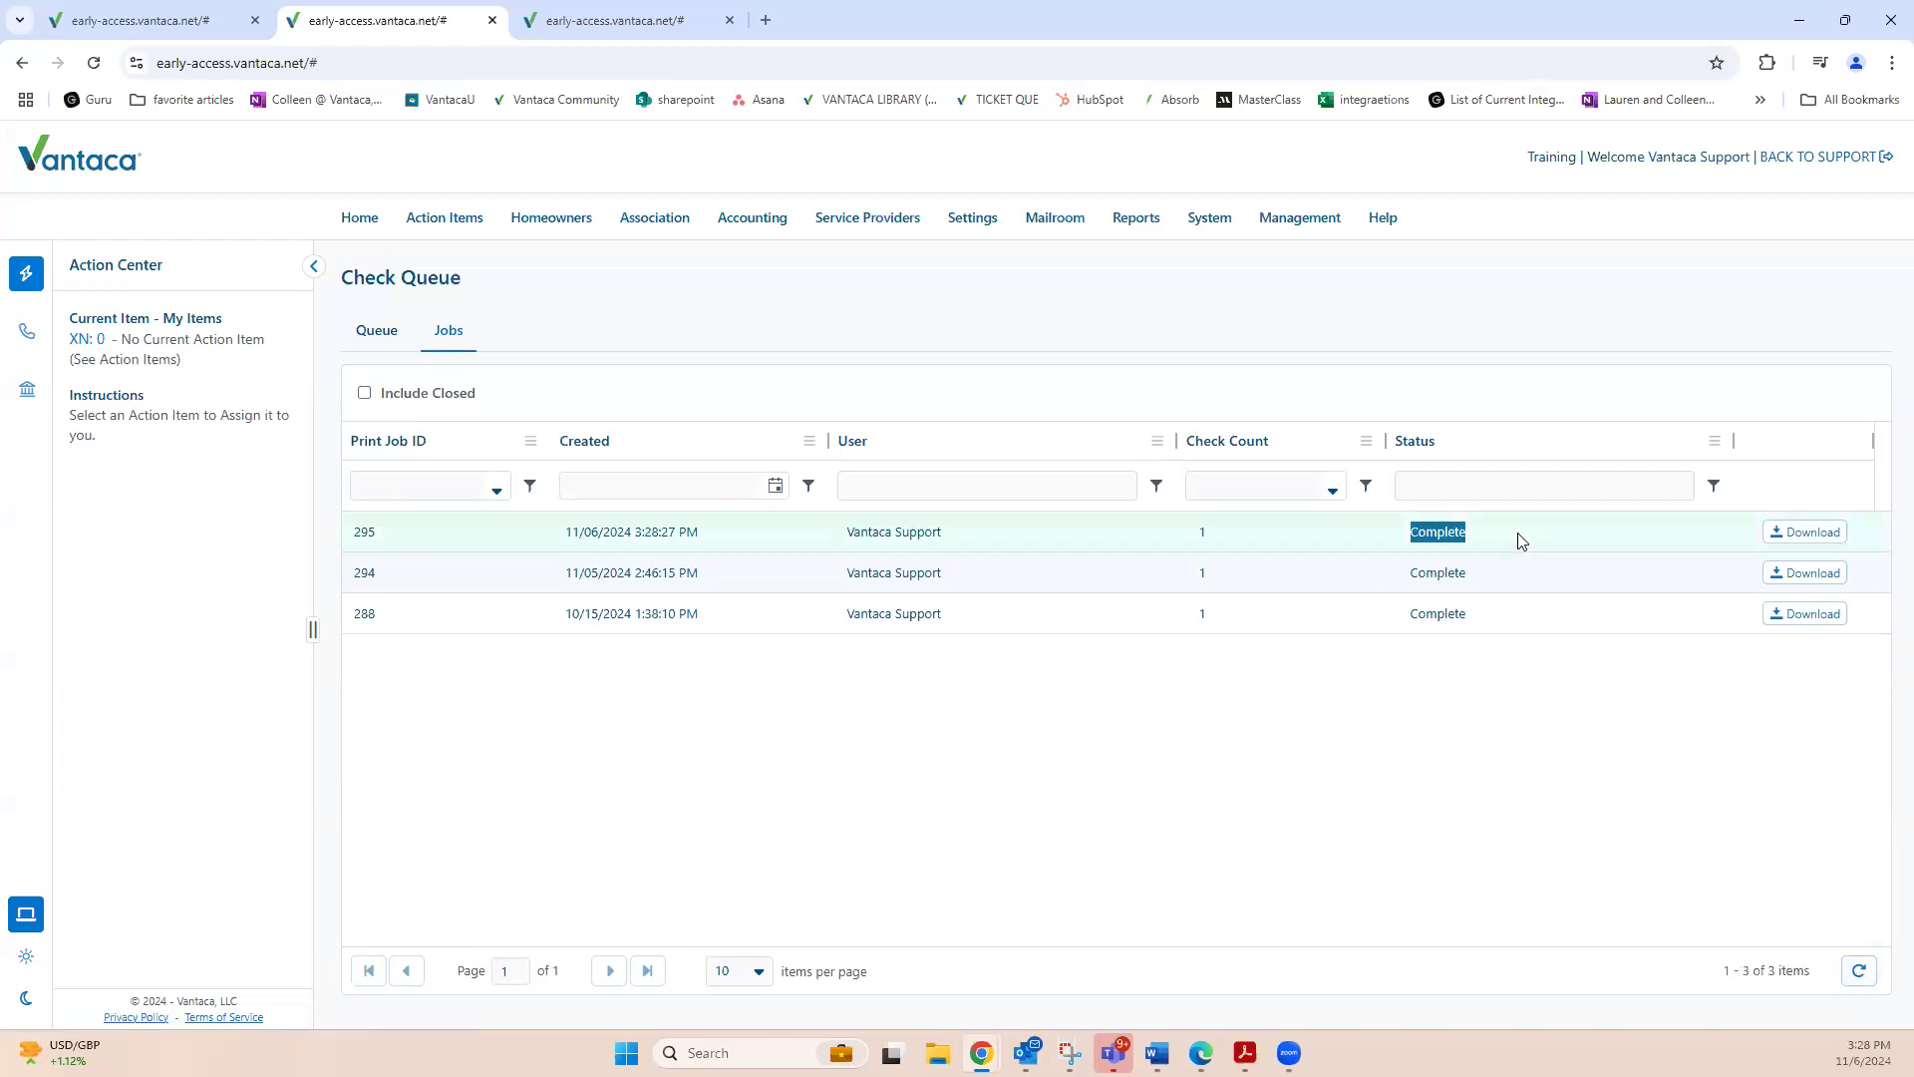
left_click(1798, 536)
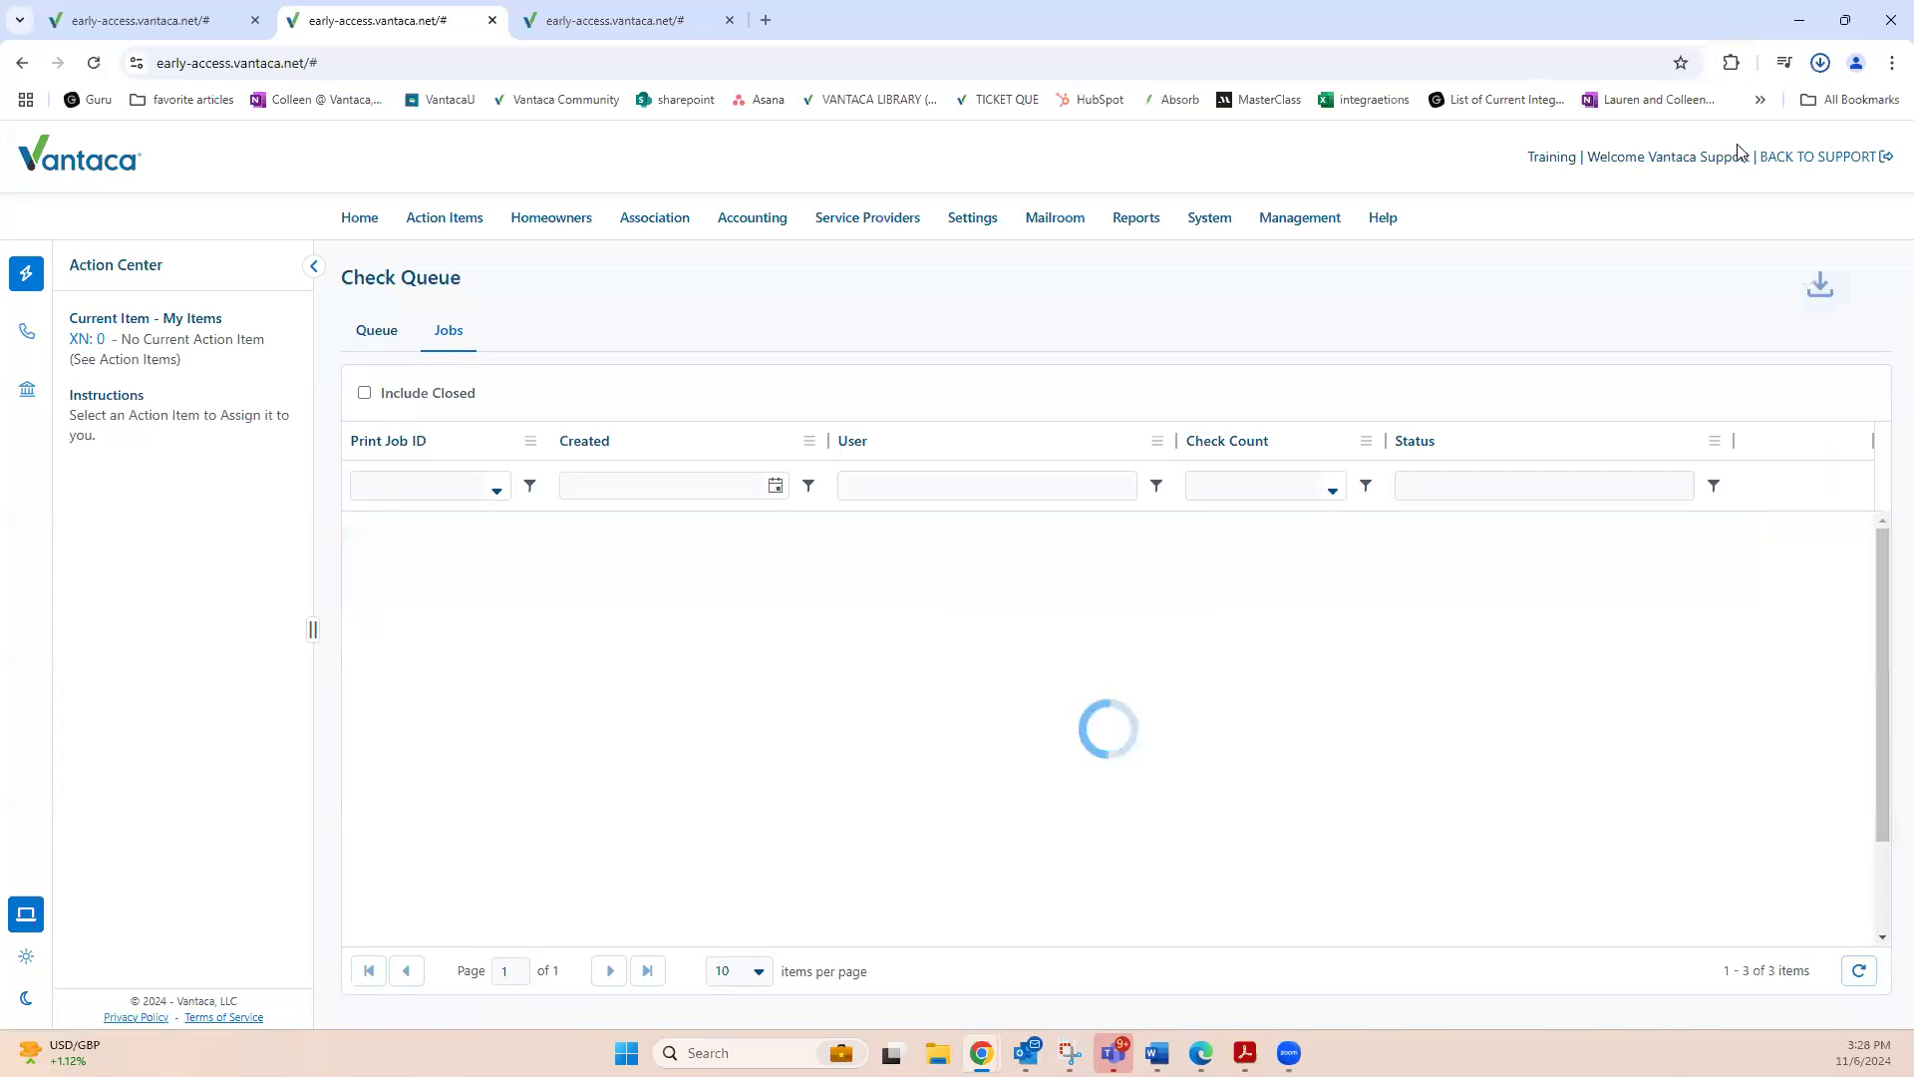
left_click(1602, 127)
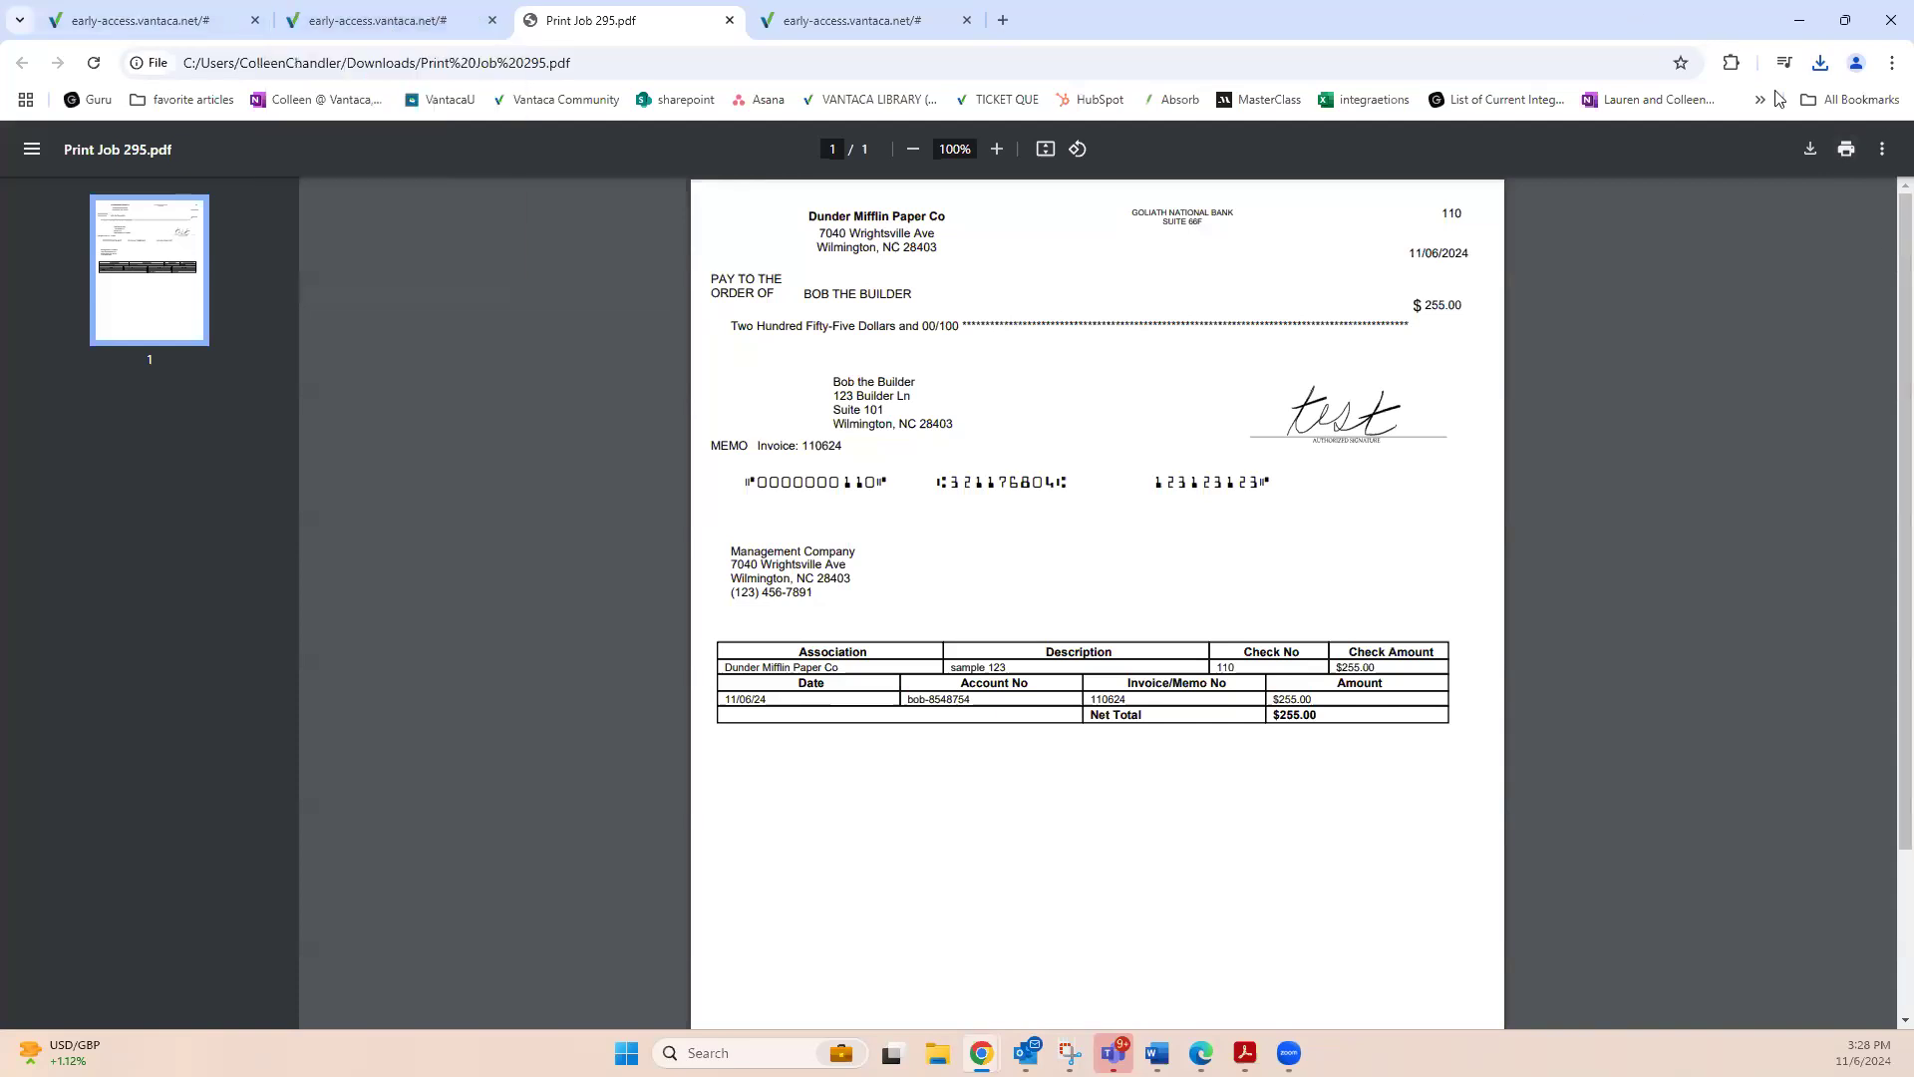
Return to the Check Queue jobs, include the closed print jobs to review them, and hide them again.
left_click(389, 28)
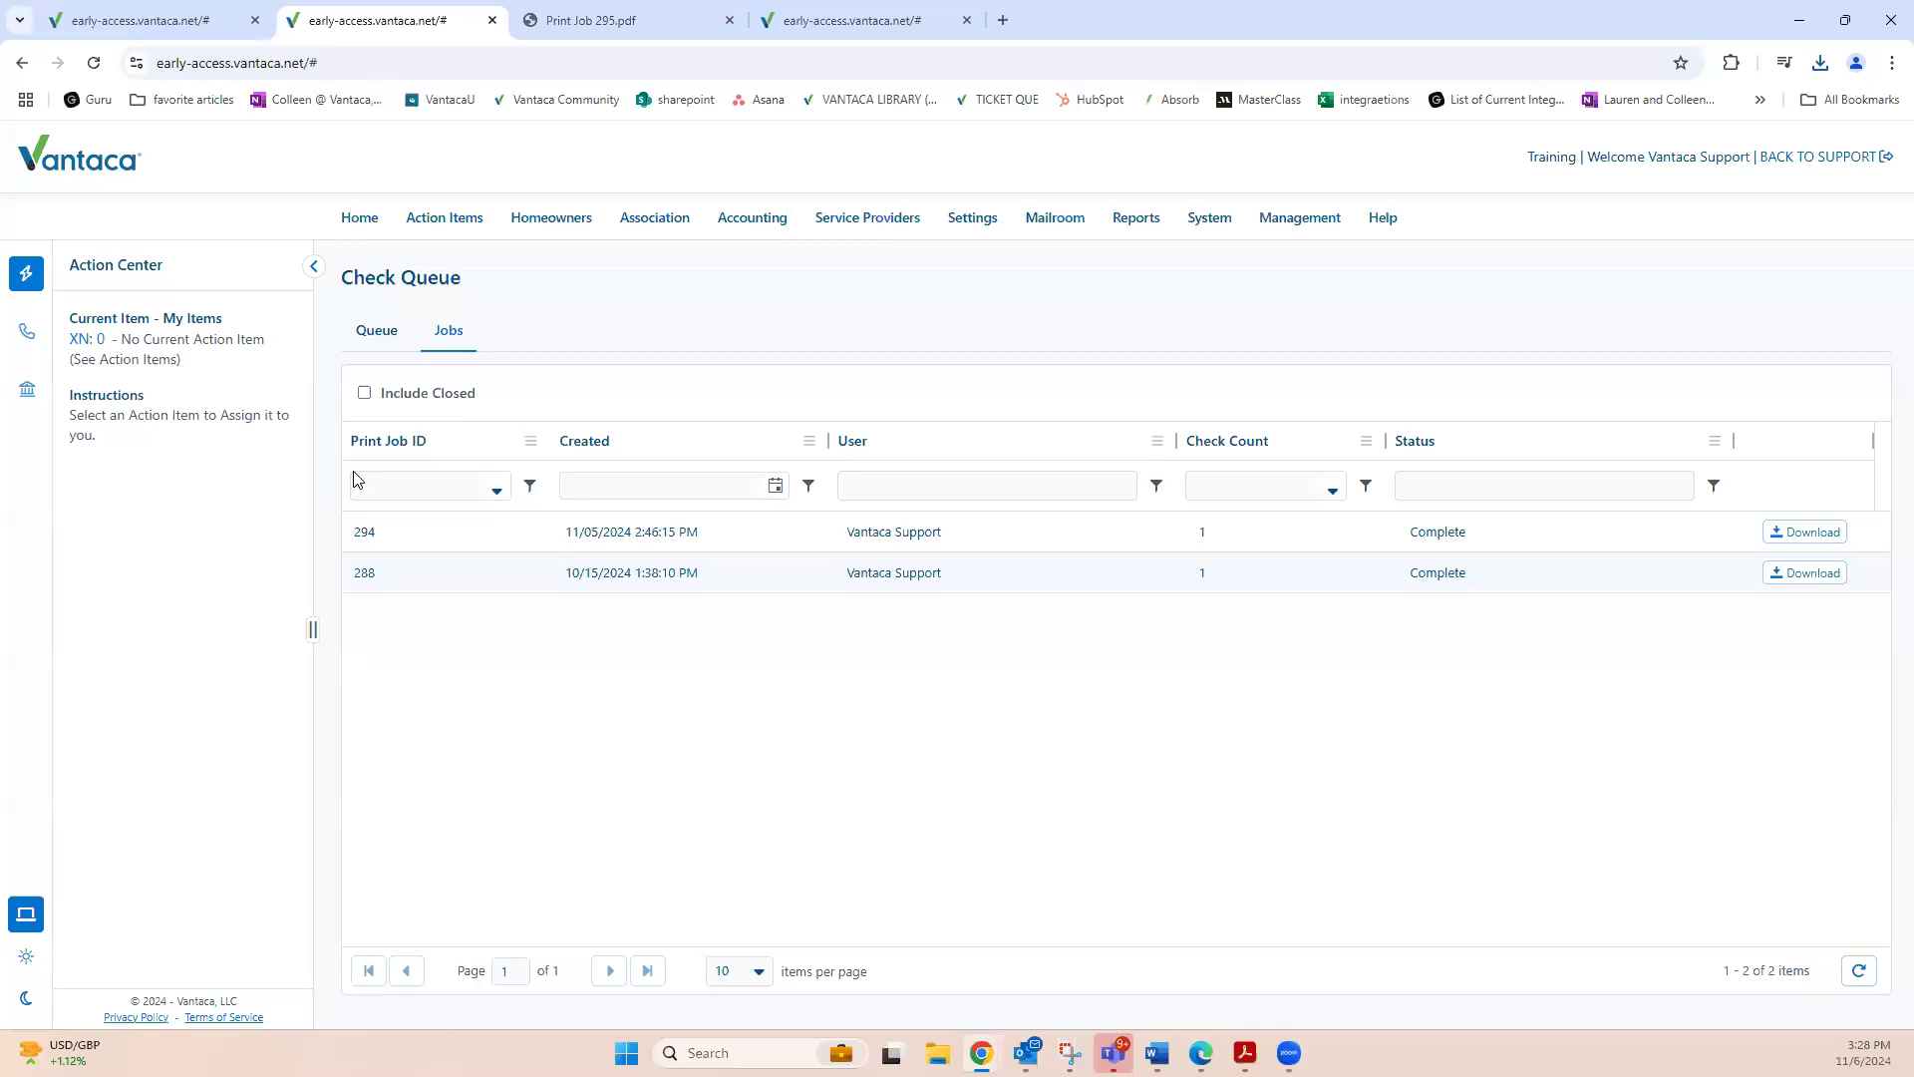
left_click_drag(396, 399, 503, 399)
left_click(365, 394)
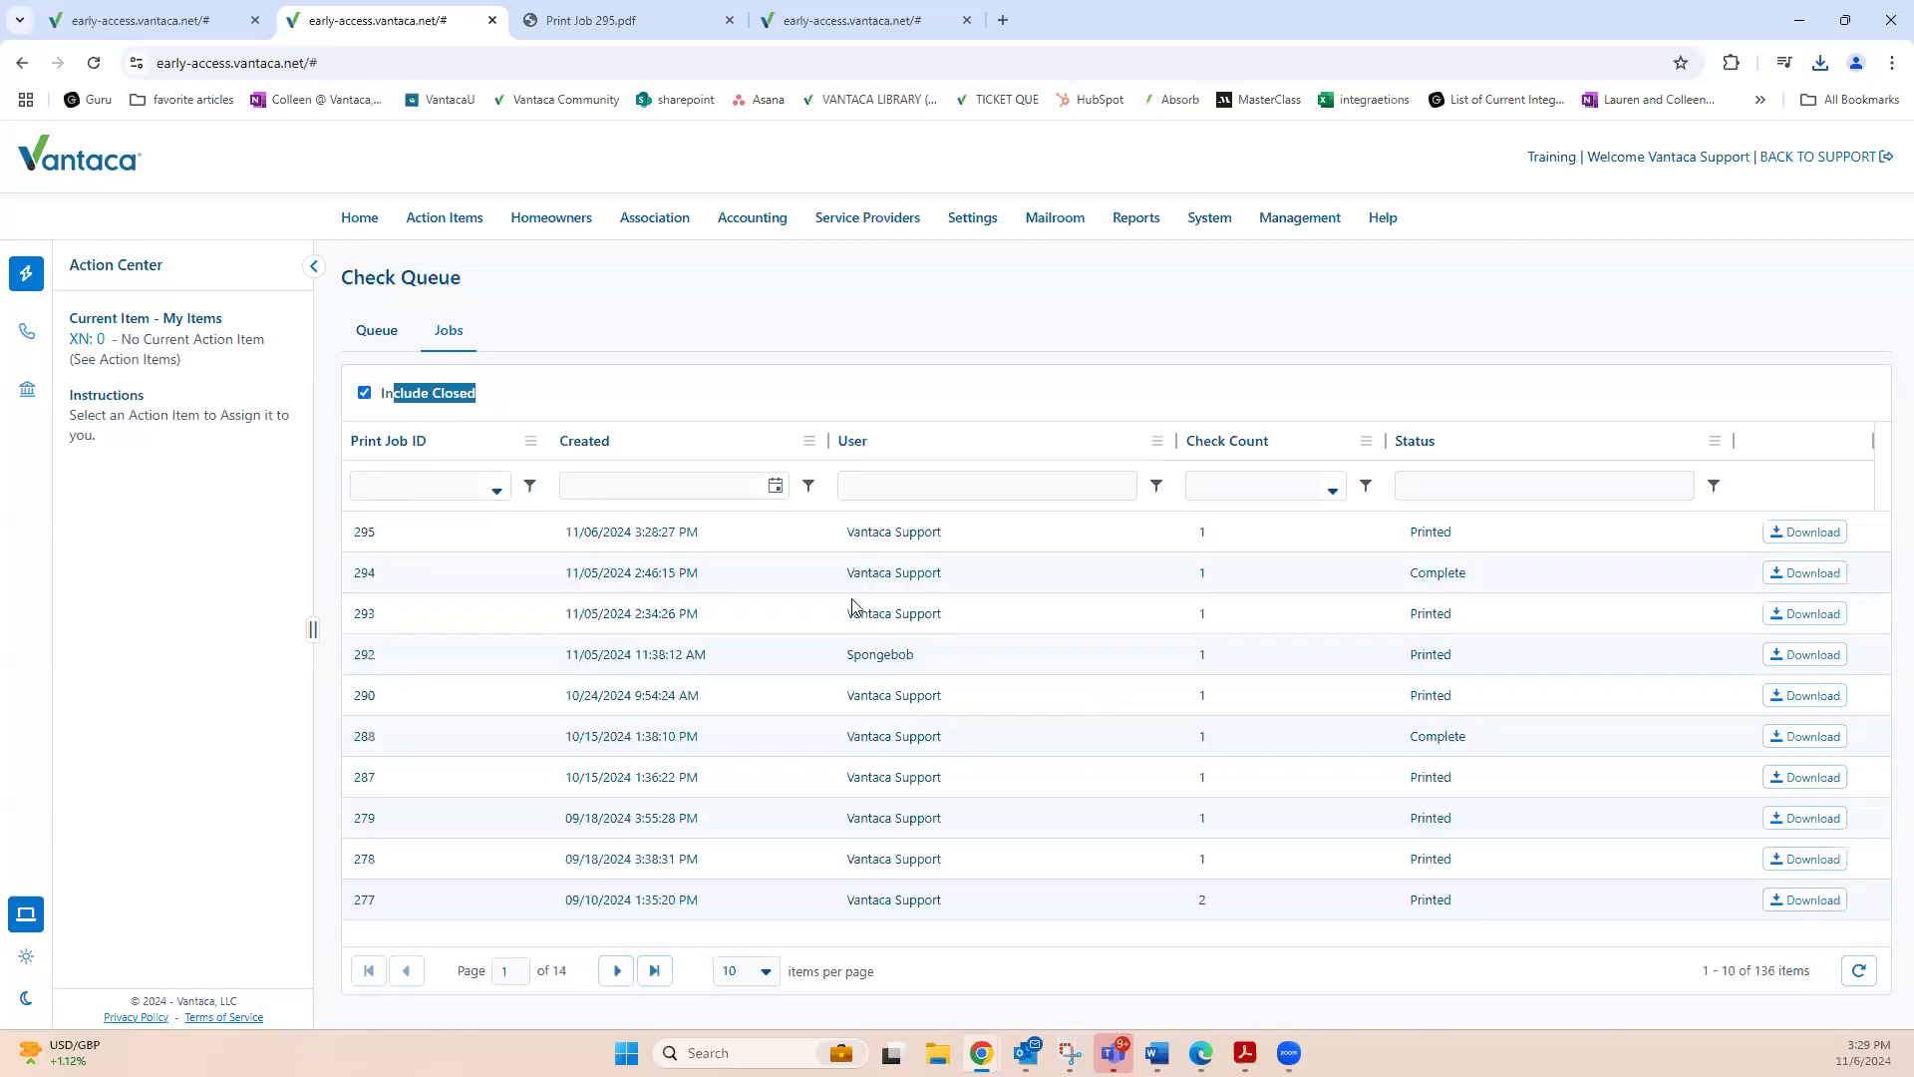
left_click(364, 393)
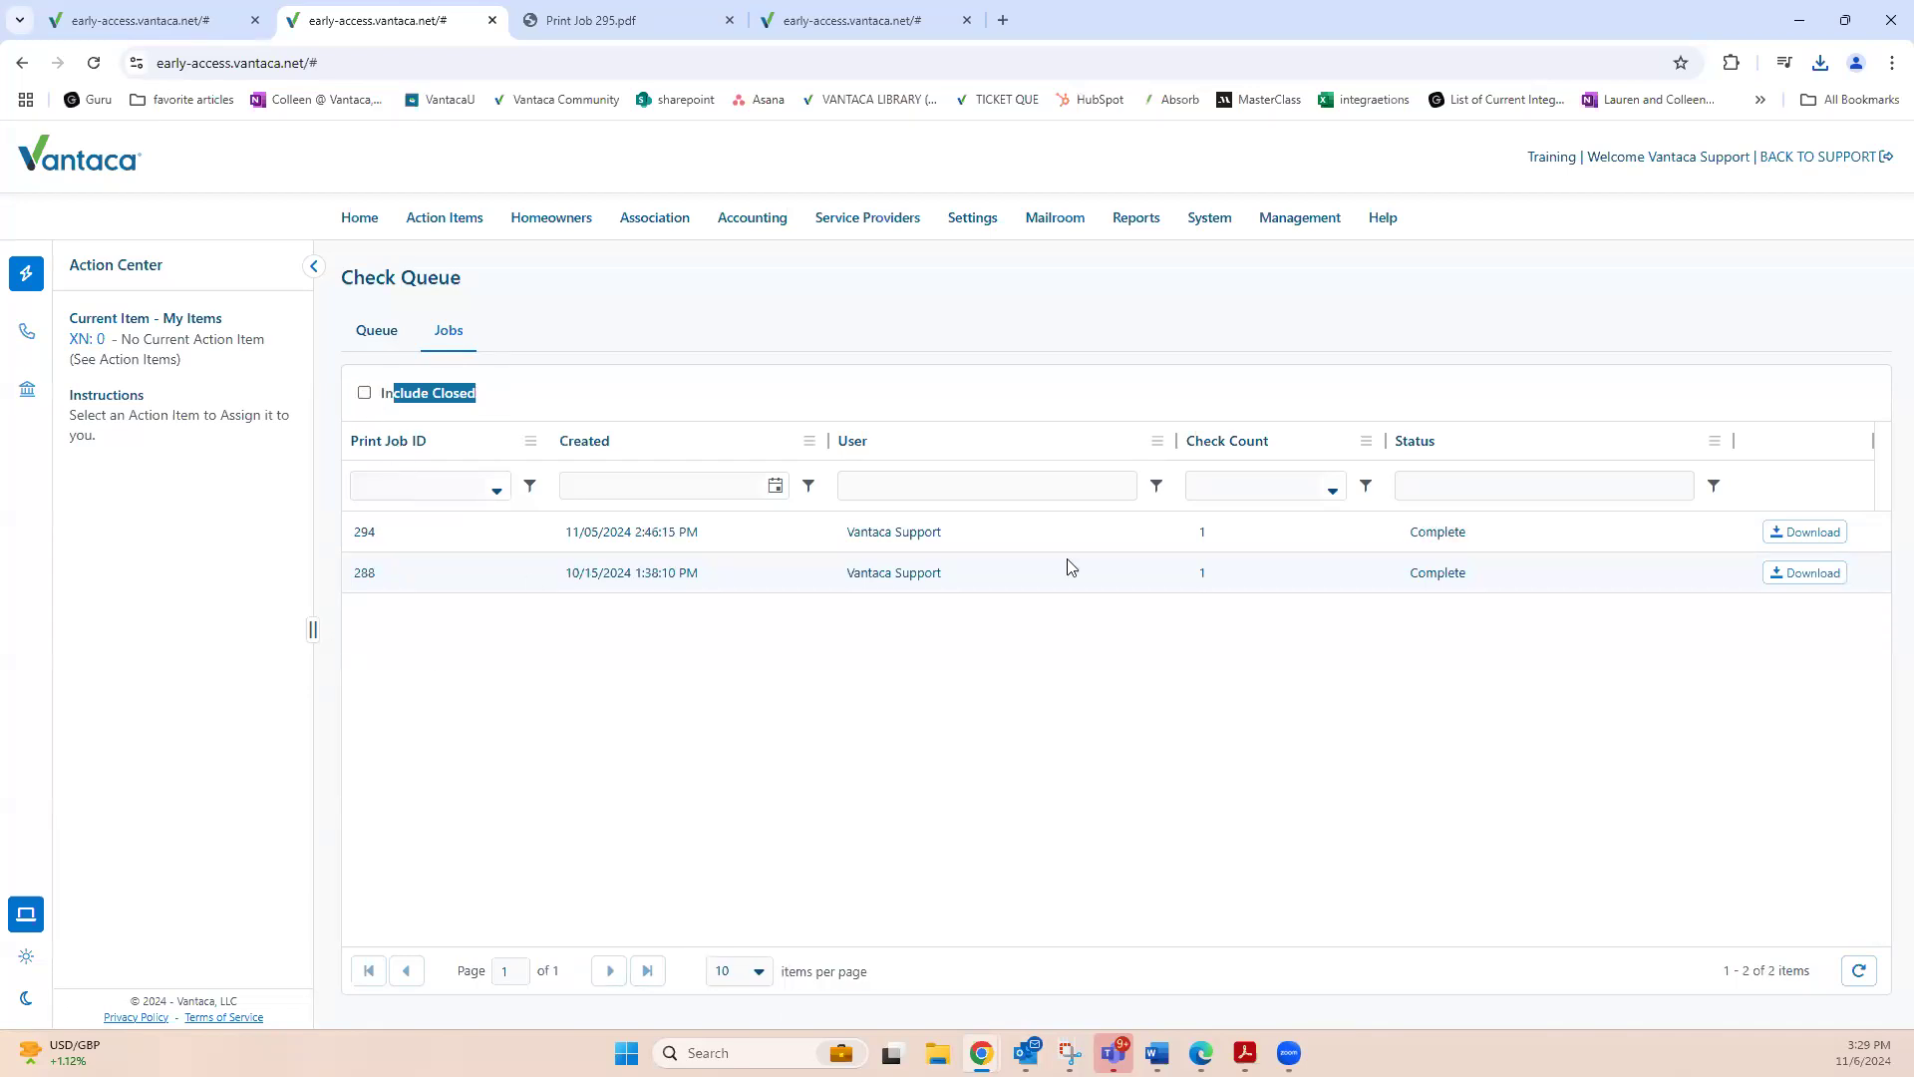
Download the two remaining print jobs, 294 and 288.
left_click(1832, 541)
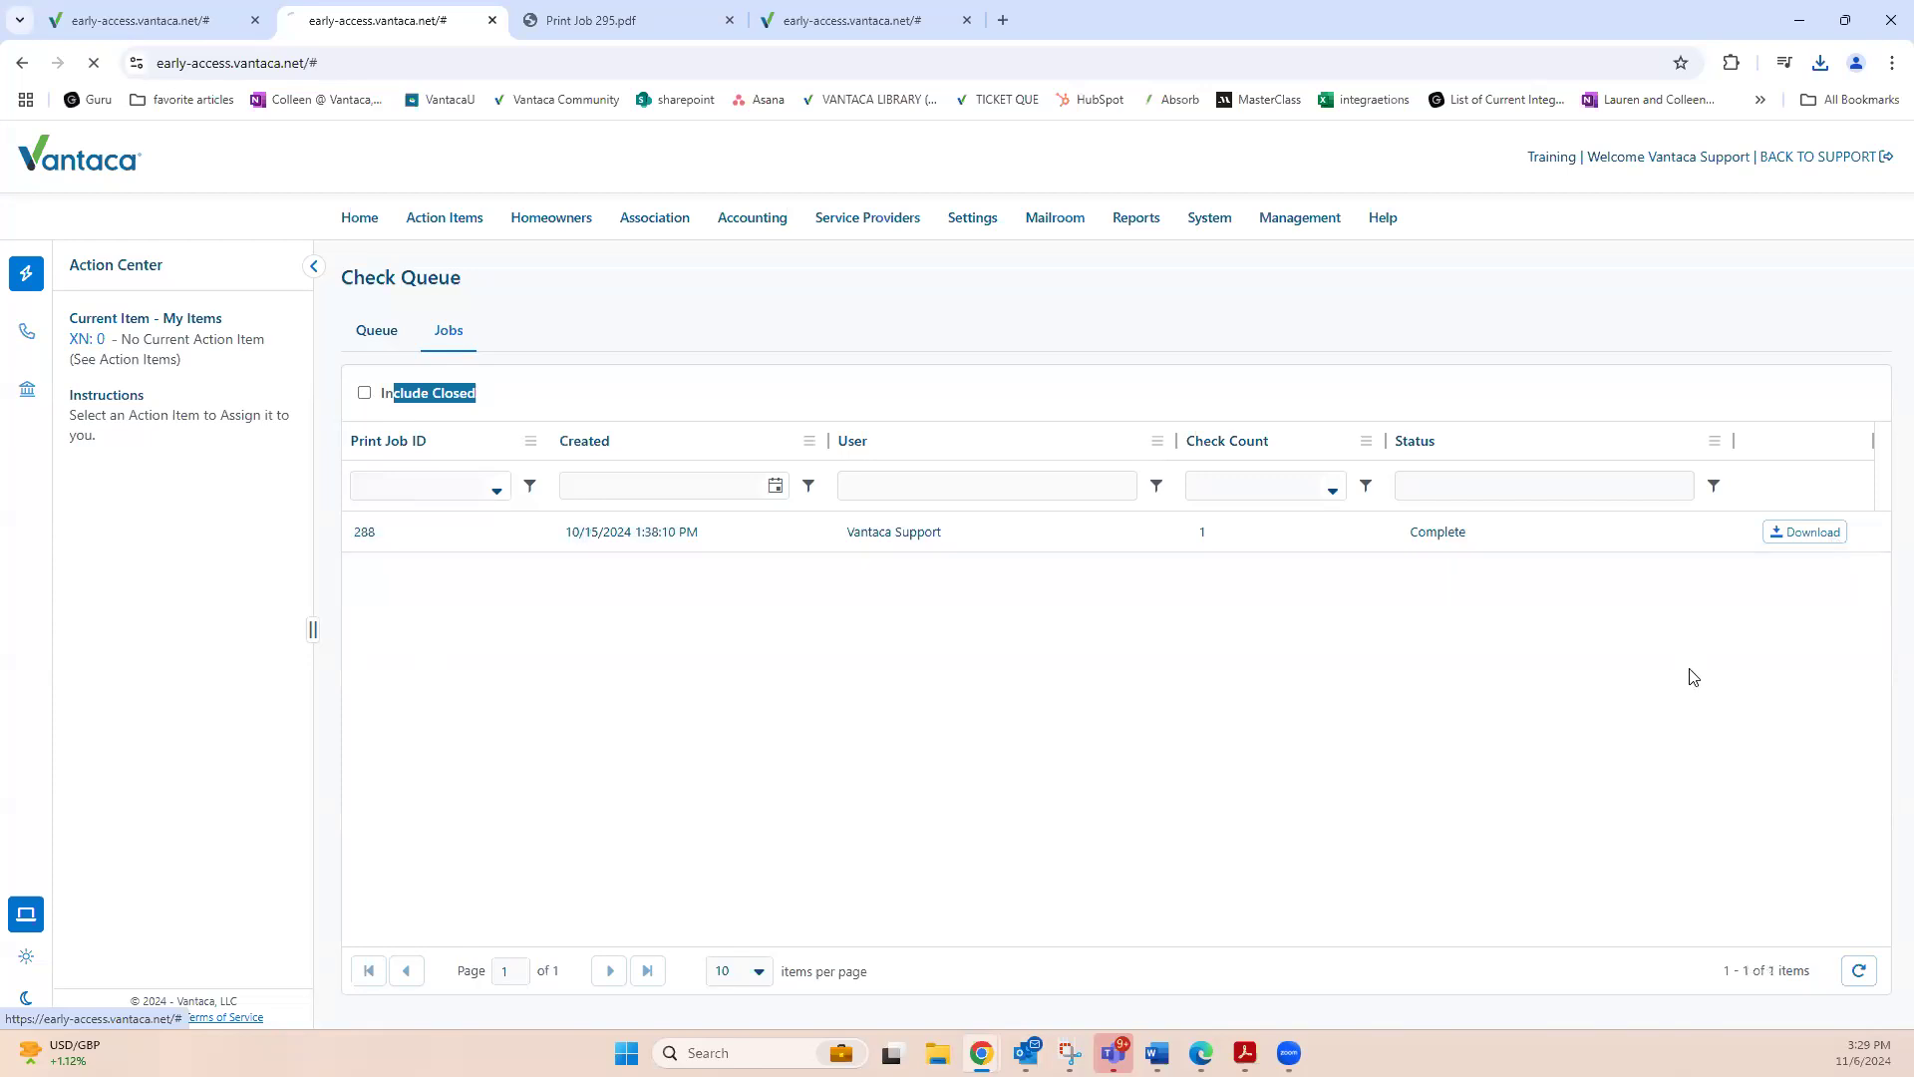
left_click(1829, 533)
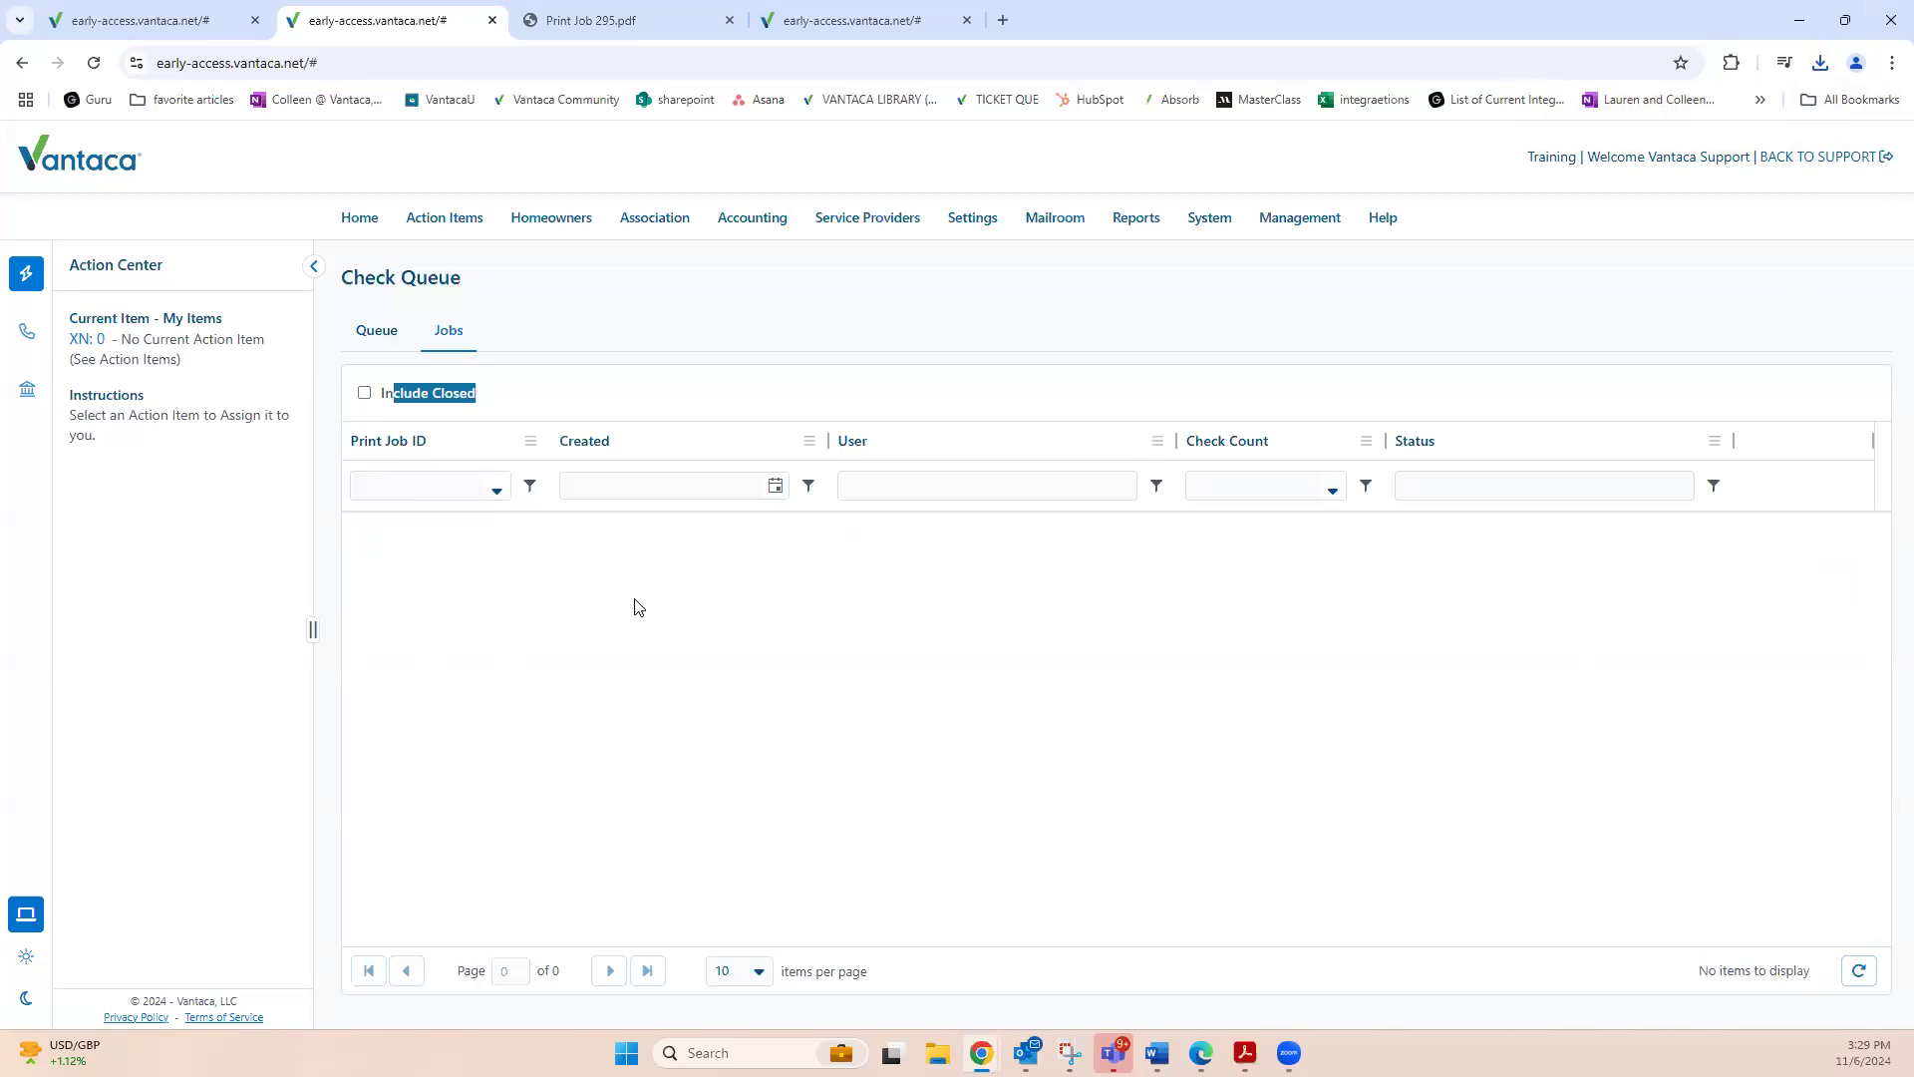
Print the 11/05/2024 in-office check to Bob the Builder for Presidential Valley Homeowners Association from the check queue.
left_click(379, 335)
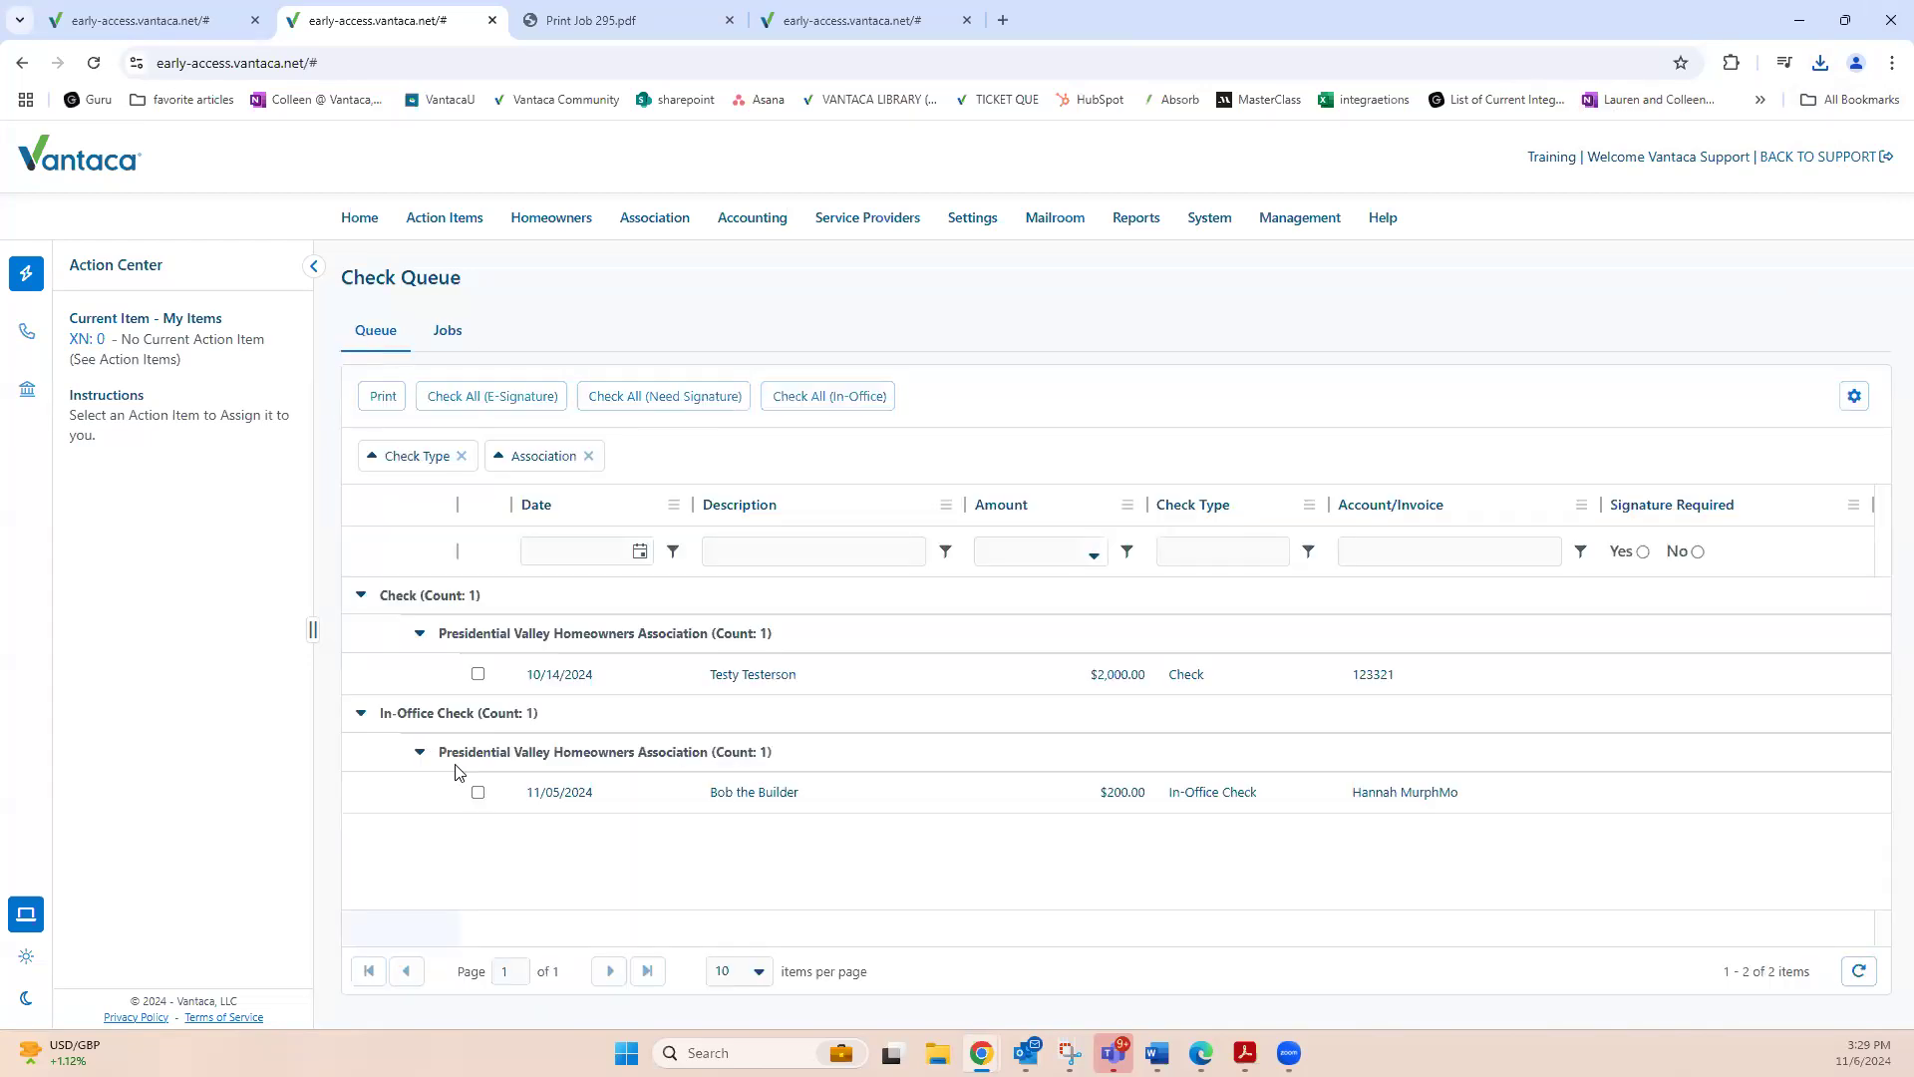
left_click(478, 792)
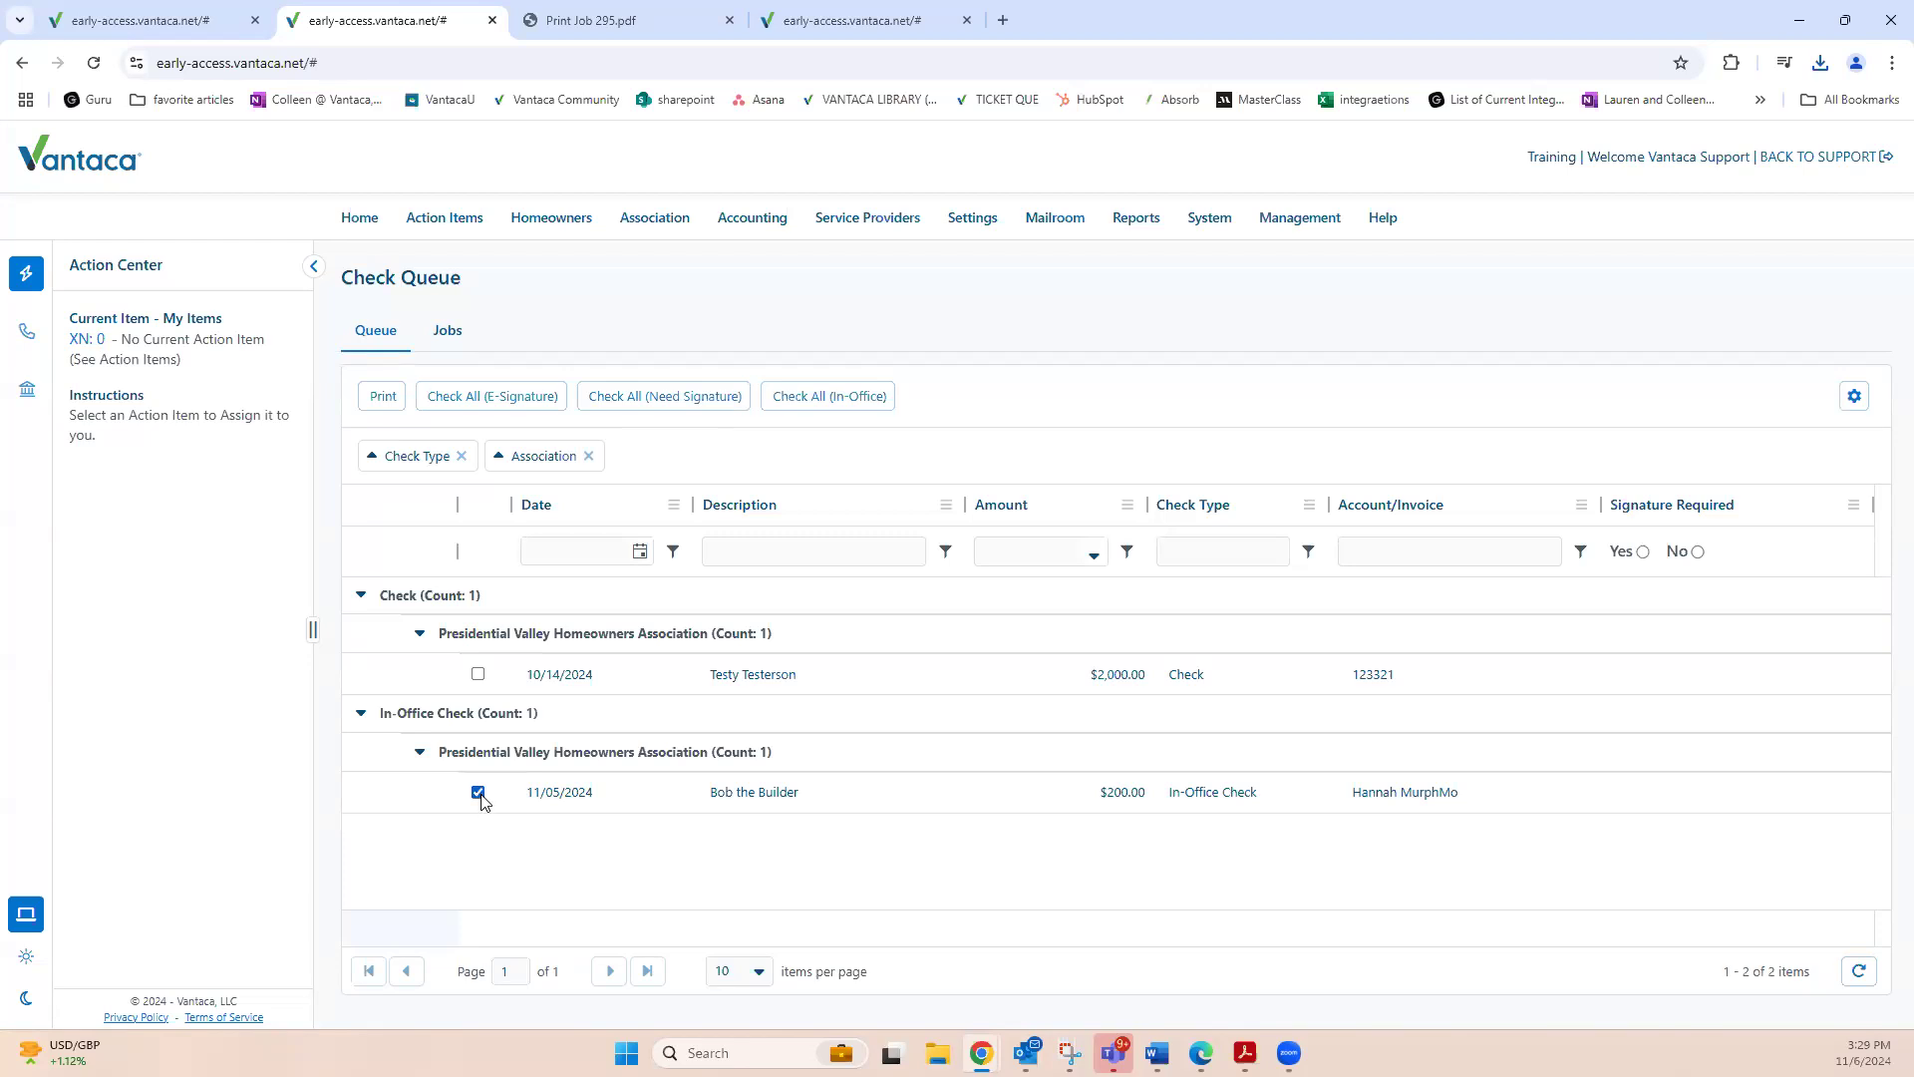
left_click(379, 399)
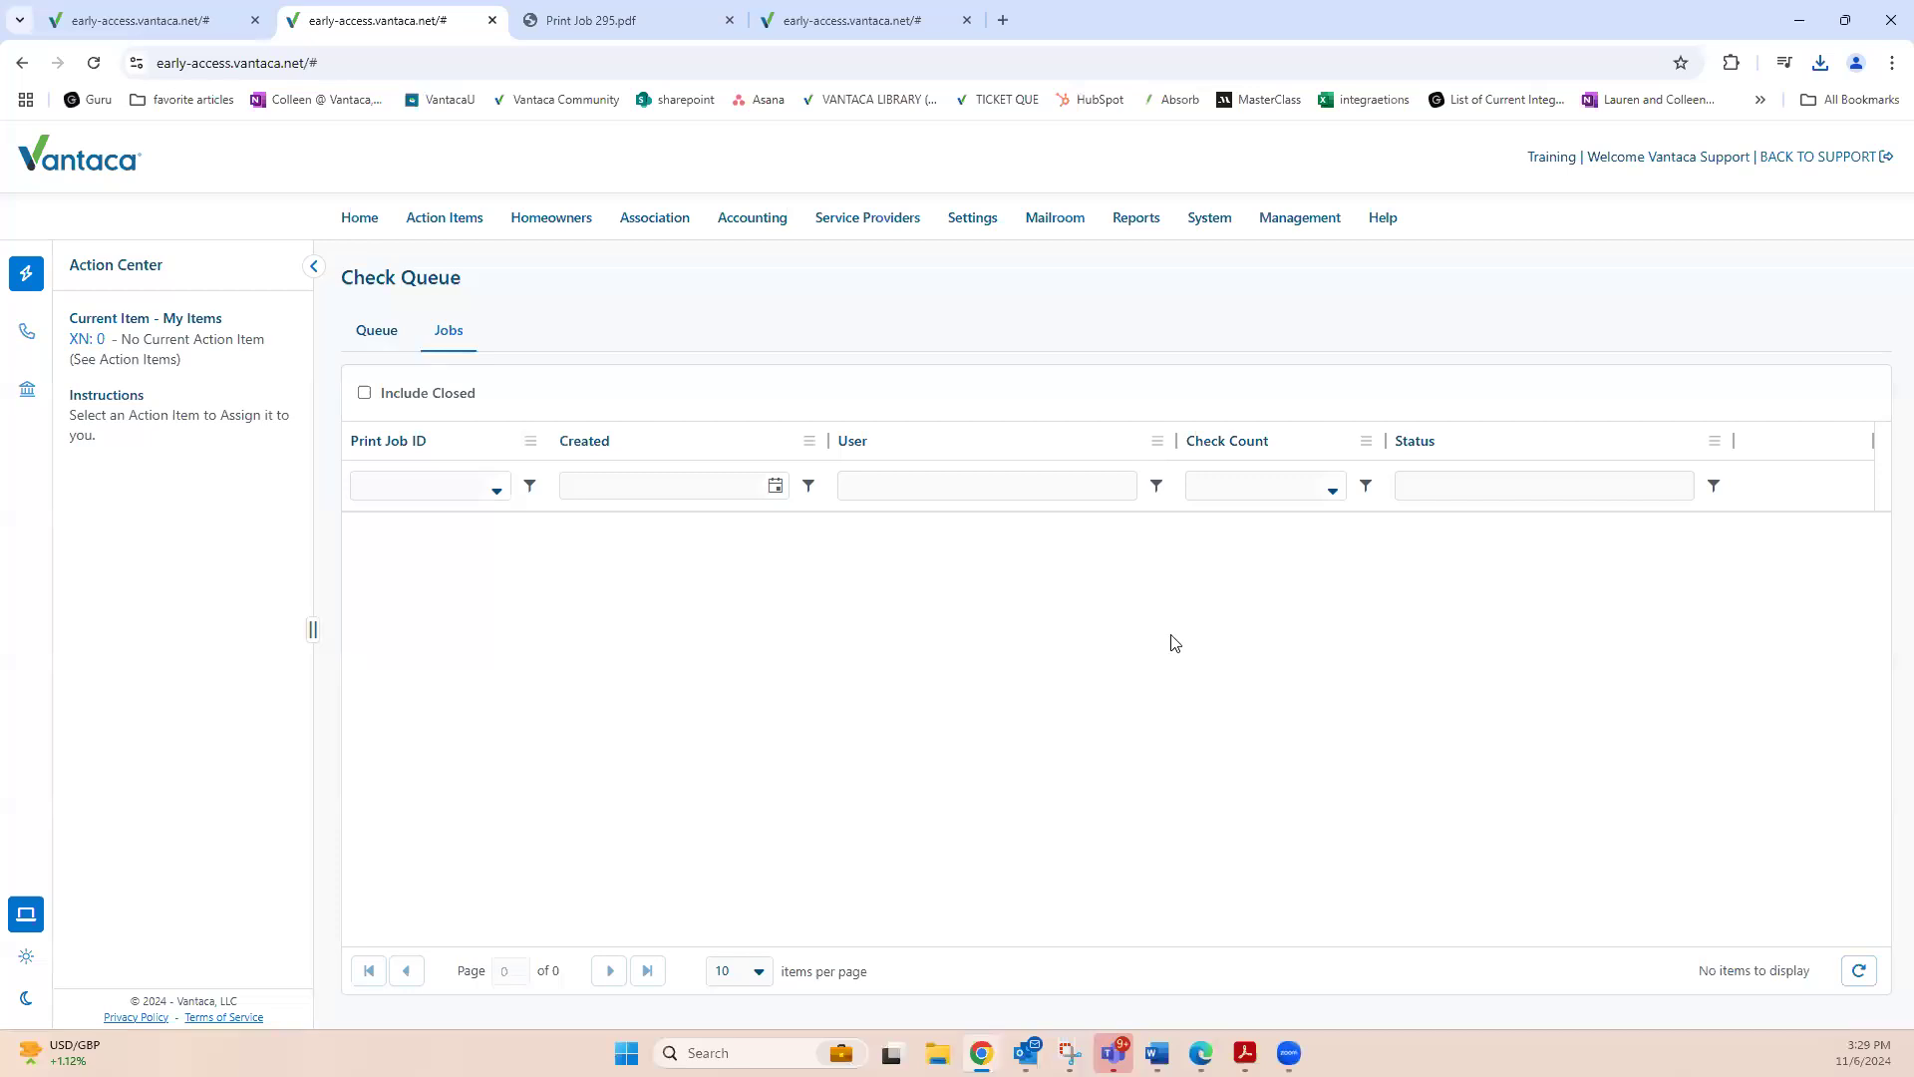
Refresh the print job list, download print job 296 and close the open Print Job 295 PDF.
left_click(1858, 972)
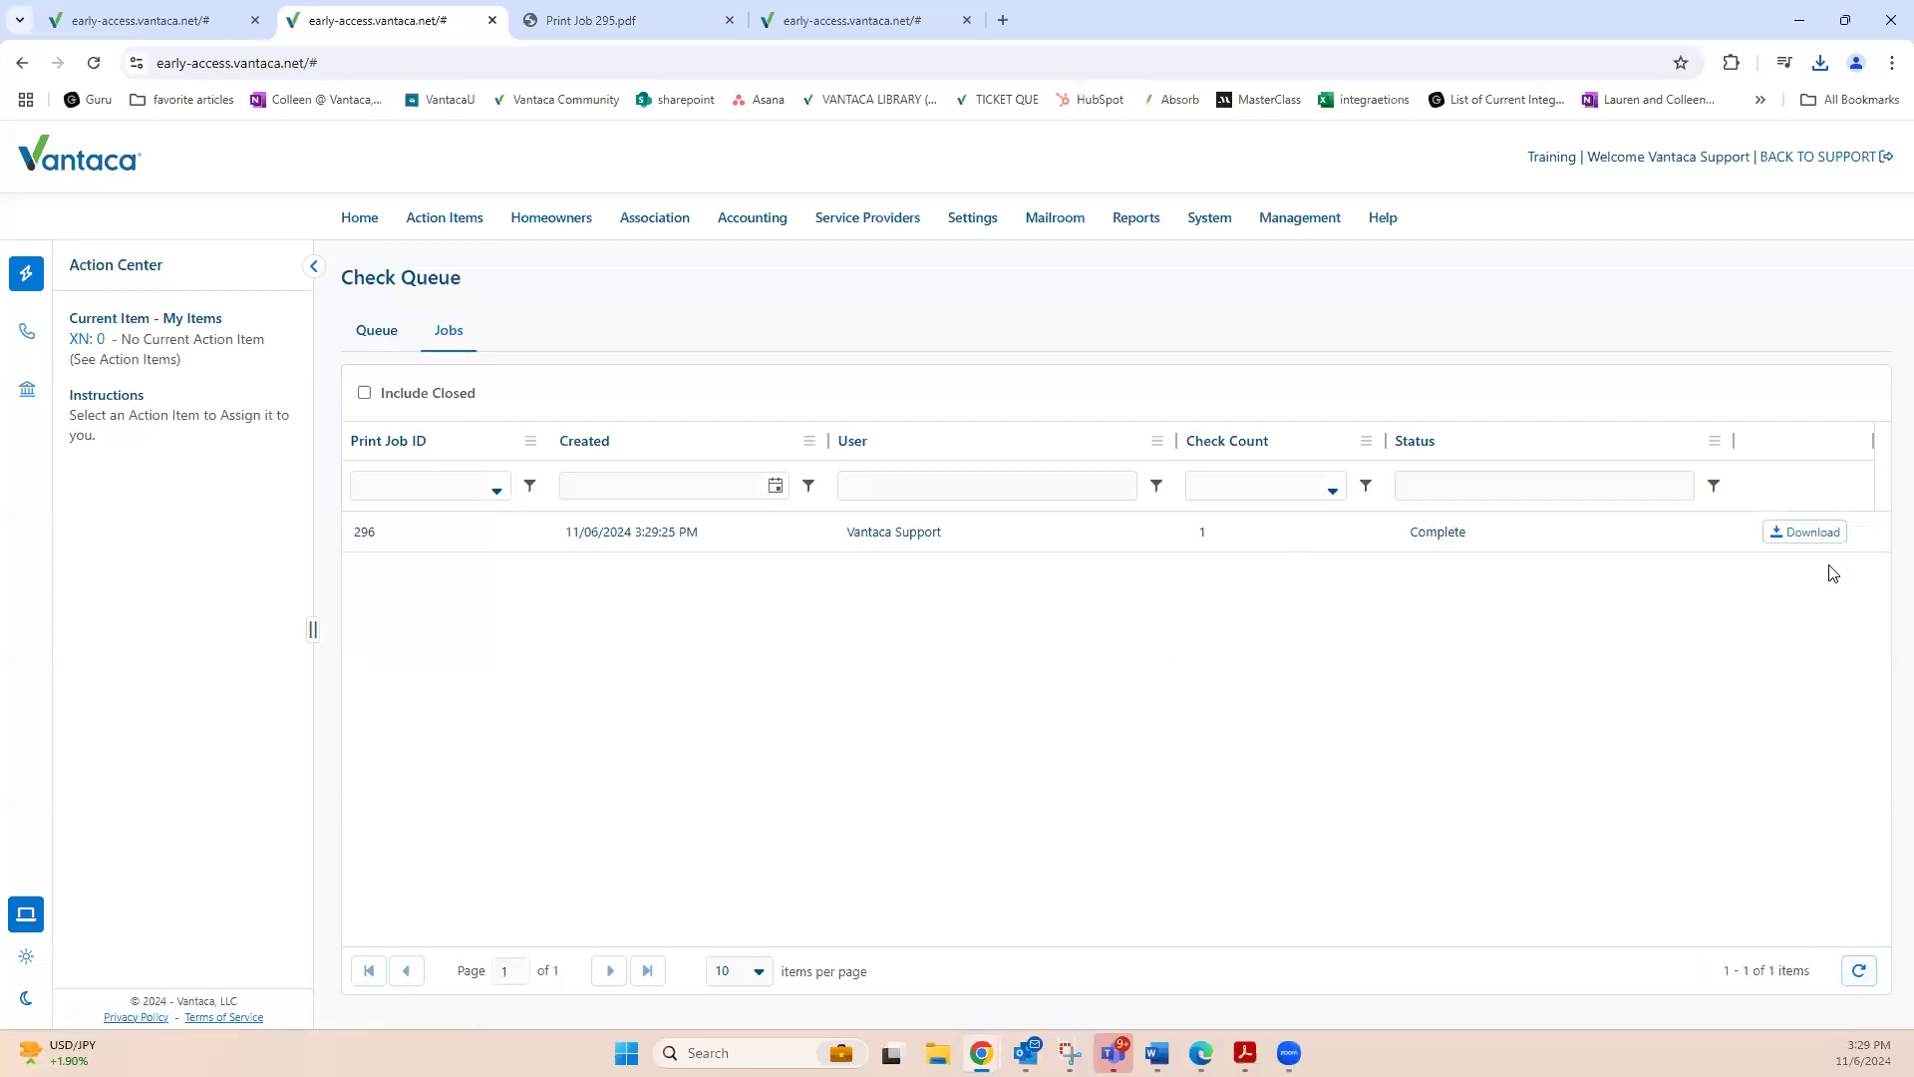
left_click(1810, 533)
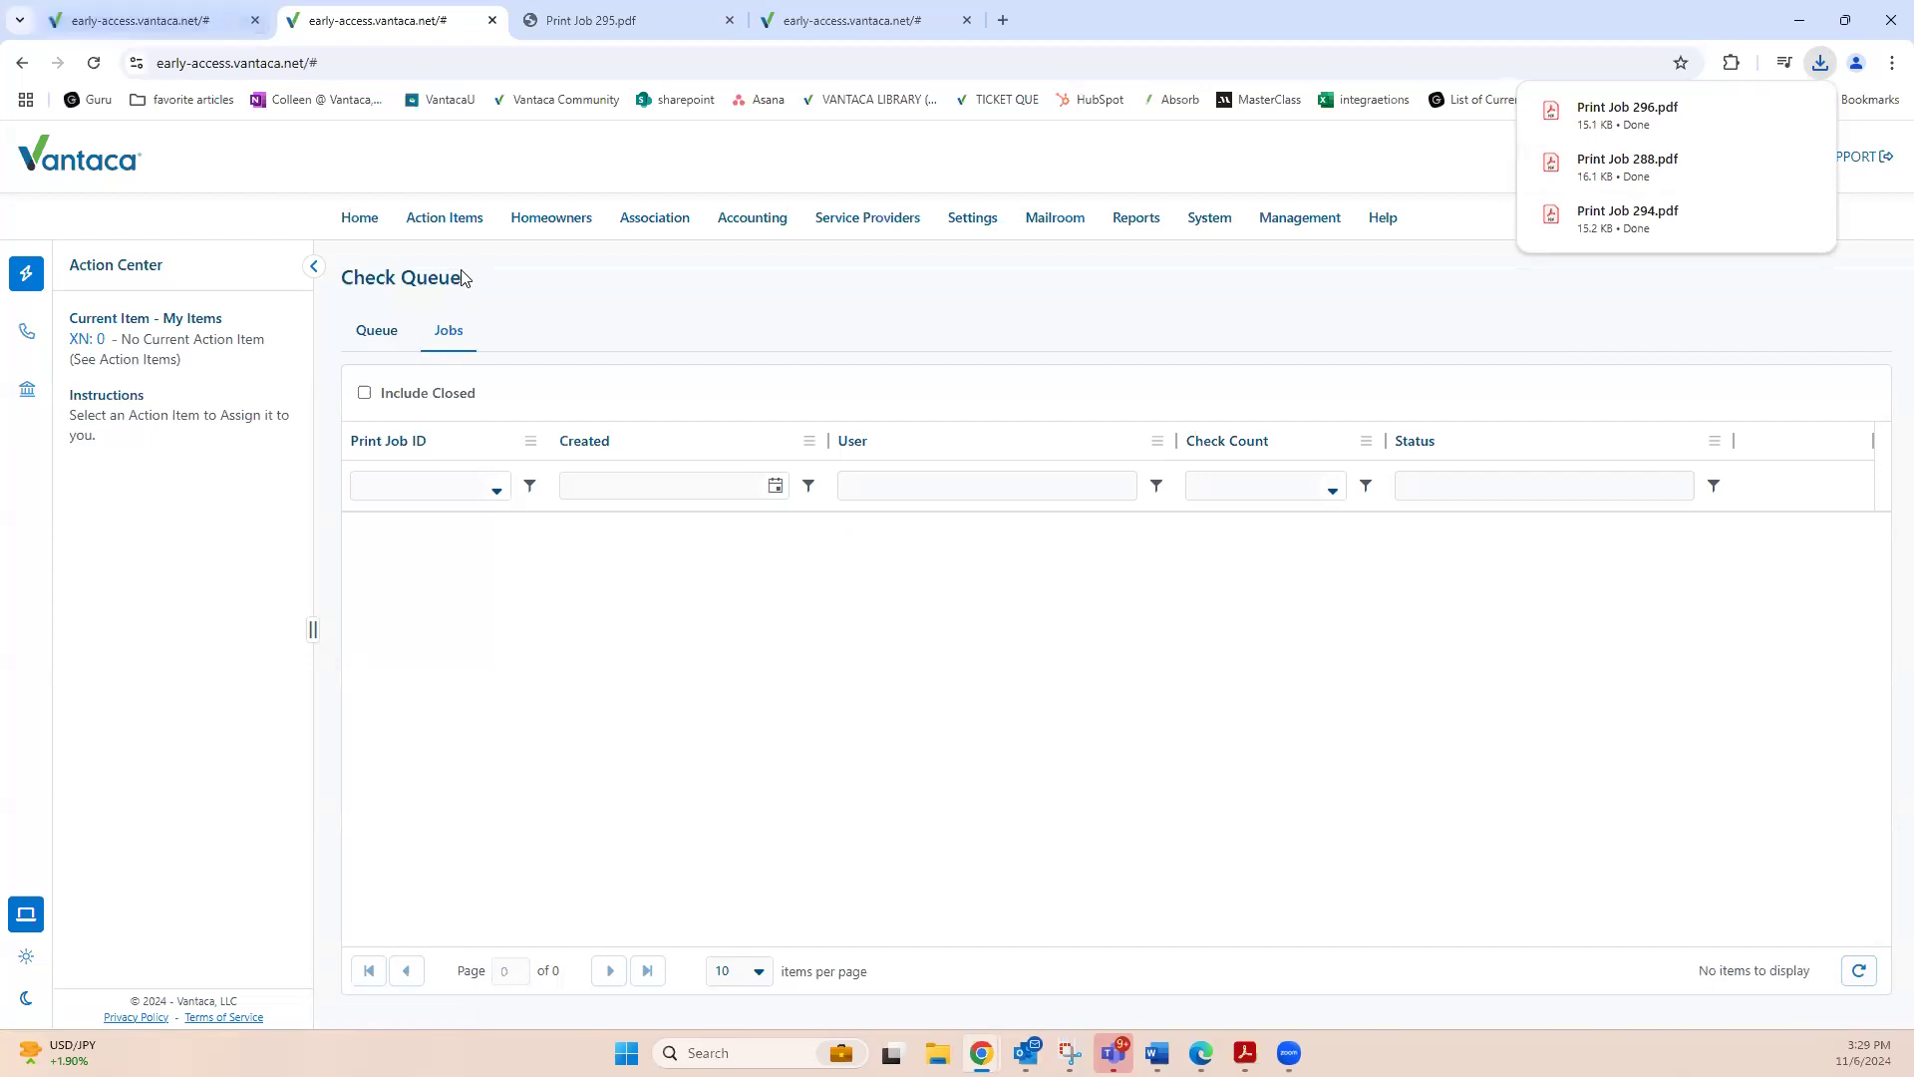
left_click(559, 33)
left_click(730, 20)
Open Dunder Mifflin's action items and view the step change form for the Broadcast Mailing (PDF) item, closing it without saving.
mouse_move(435, 229)
left_click(465, 291)
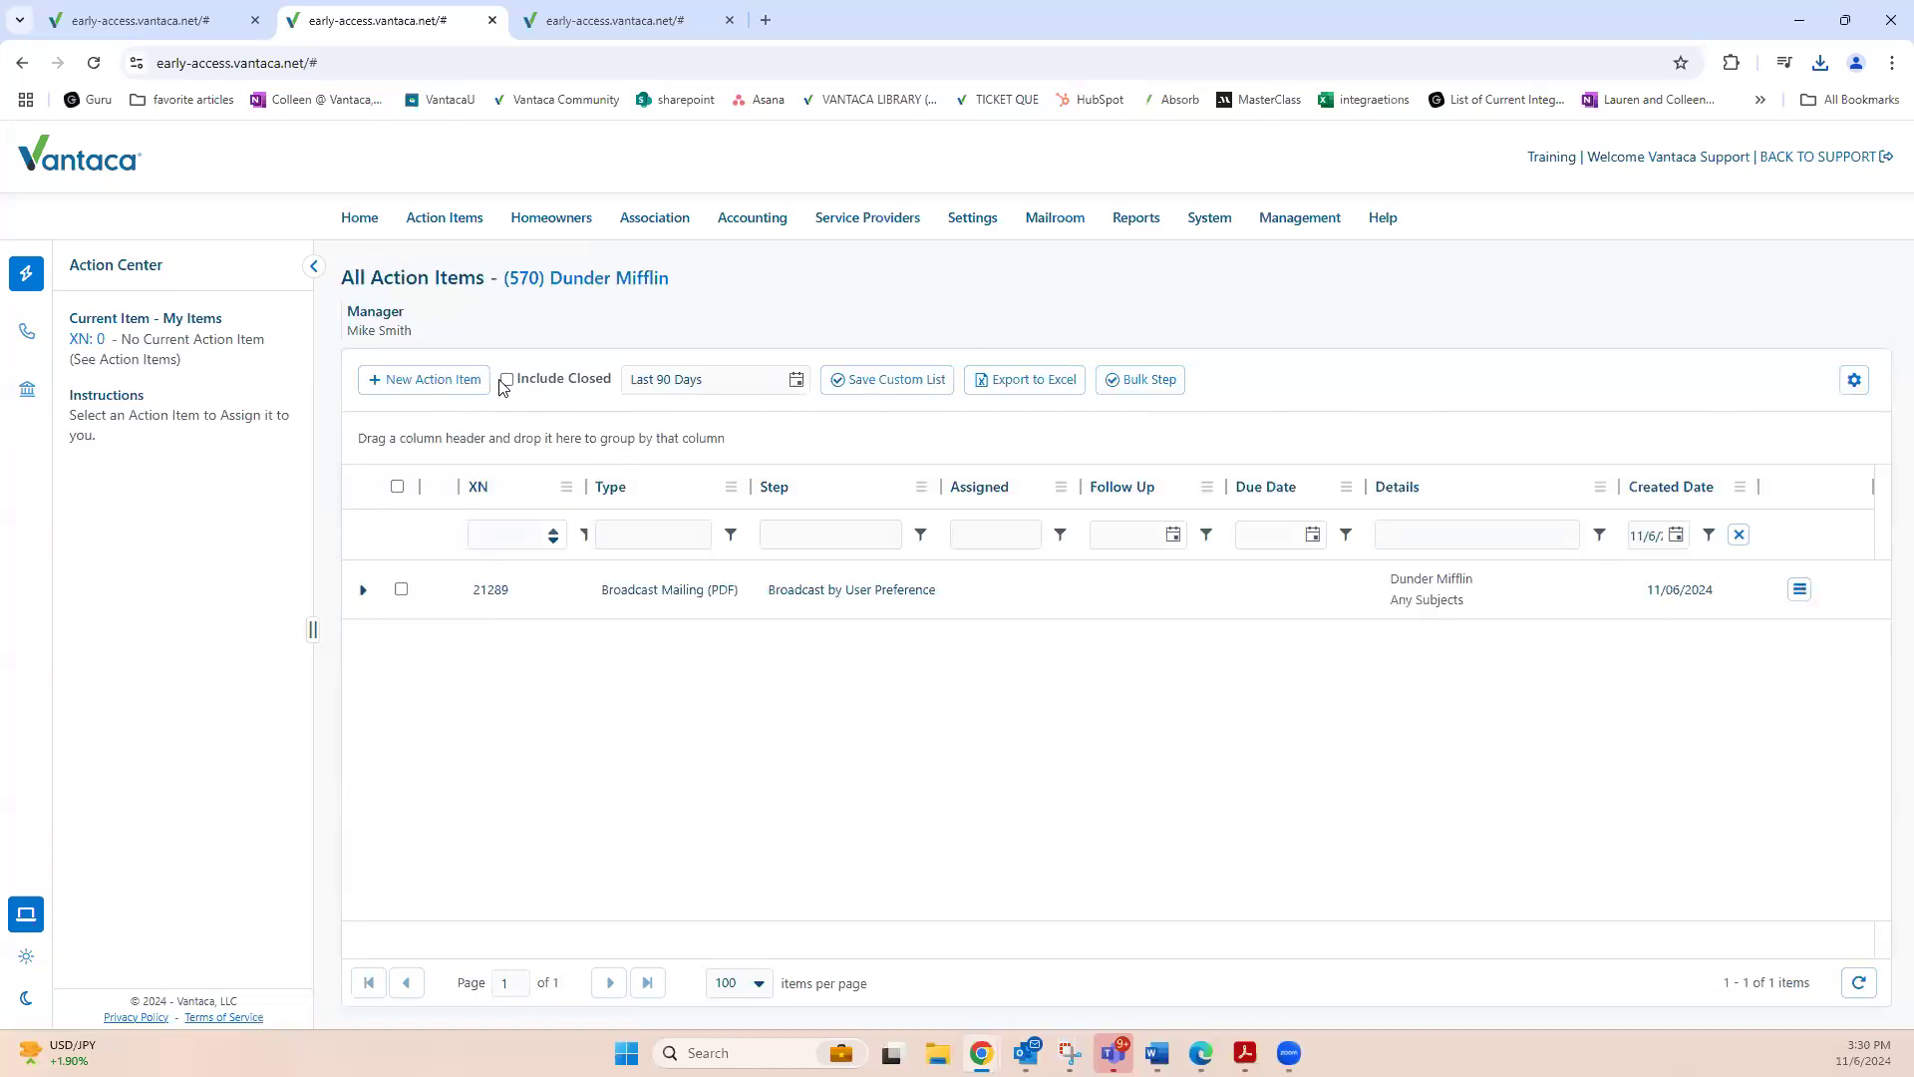
left_click(1800, 589)
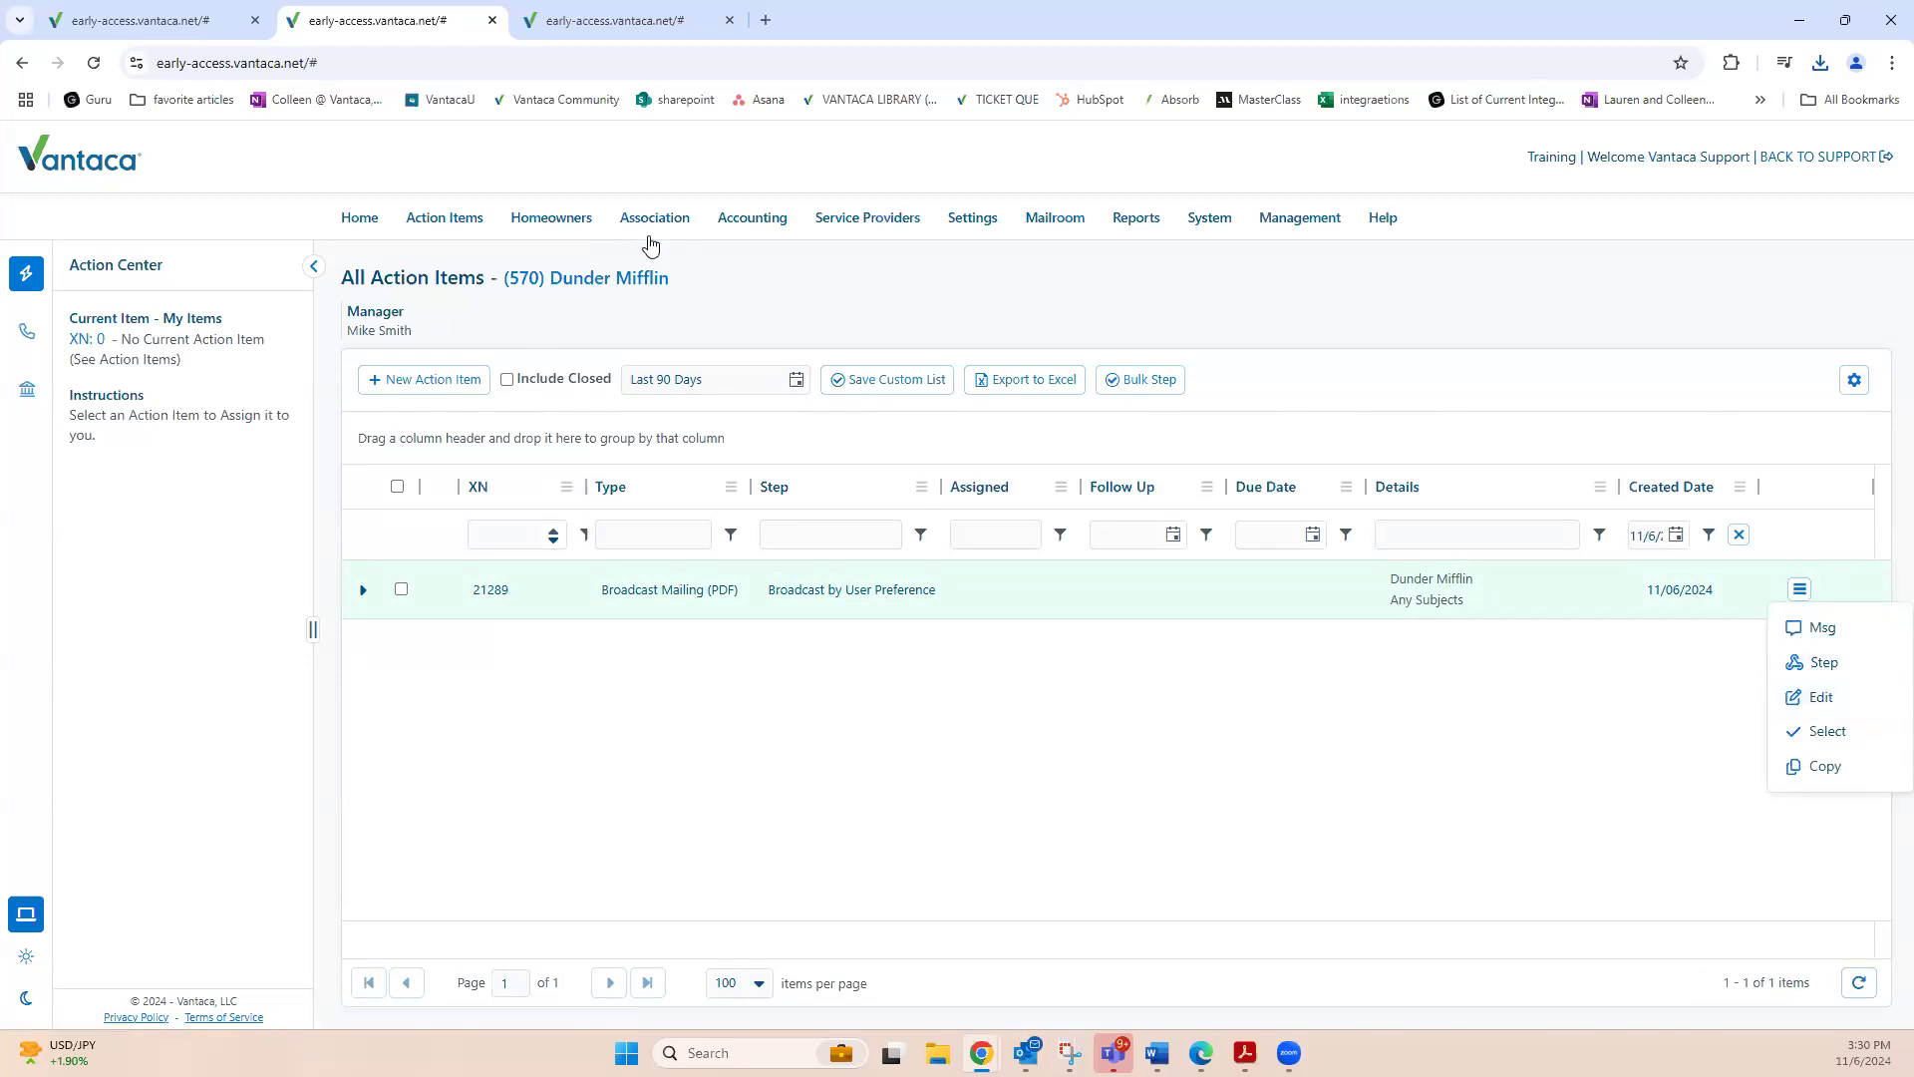
mouse_move(750, 221)
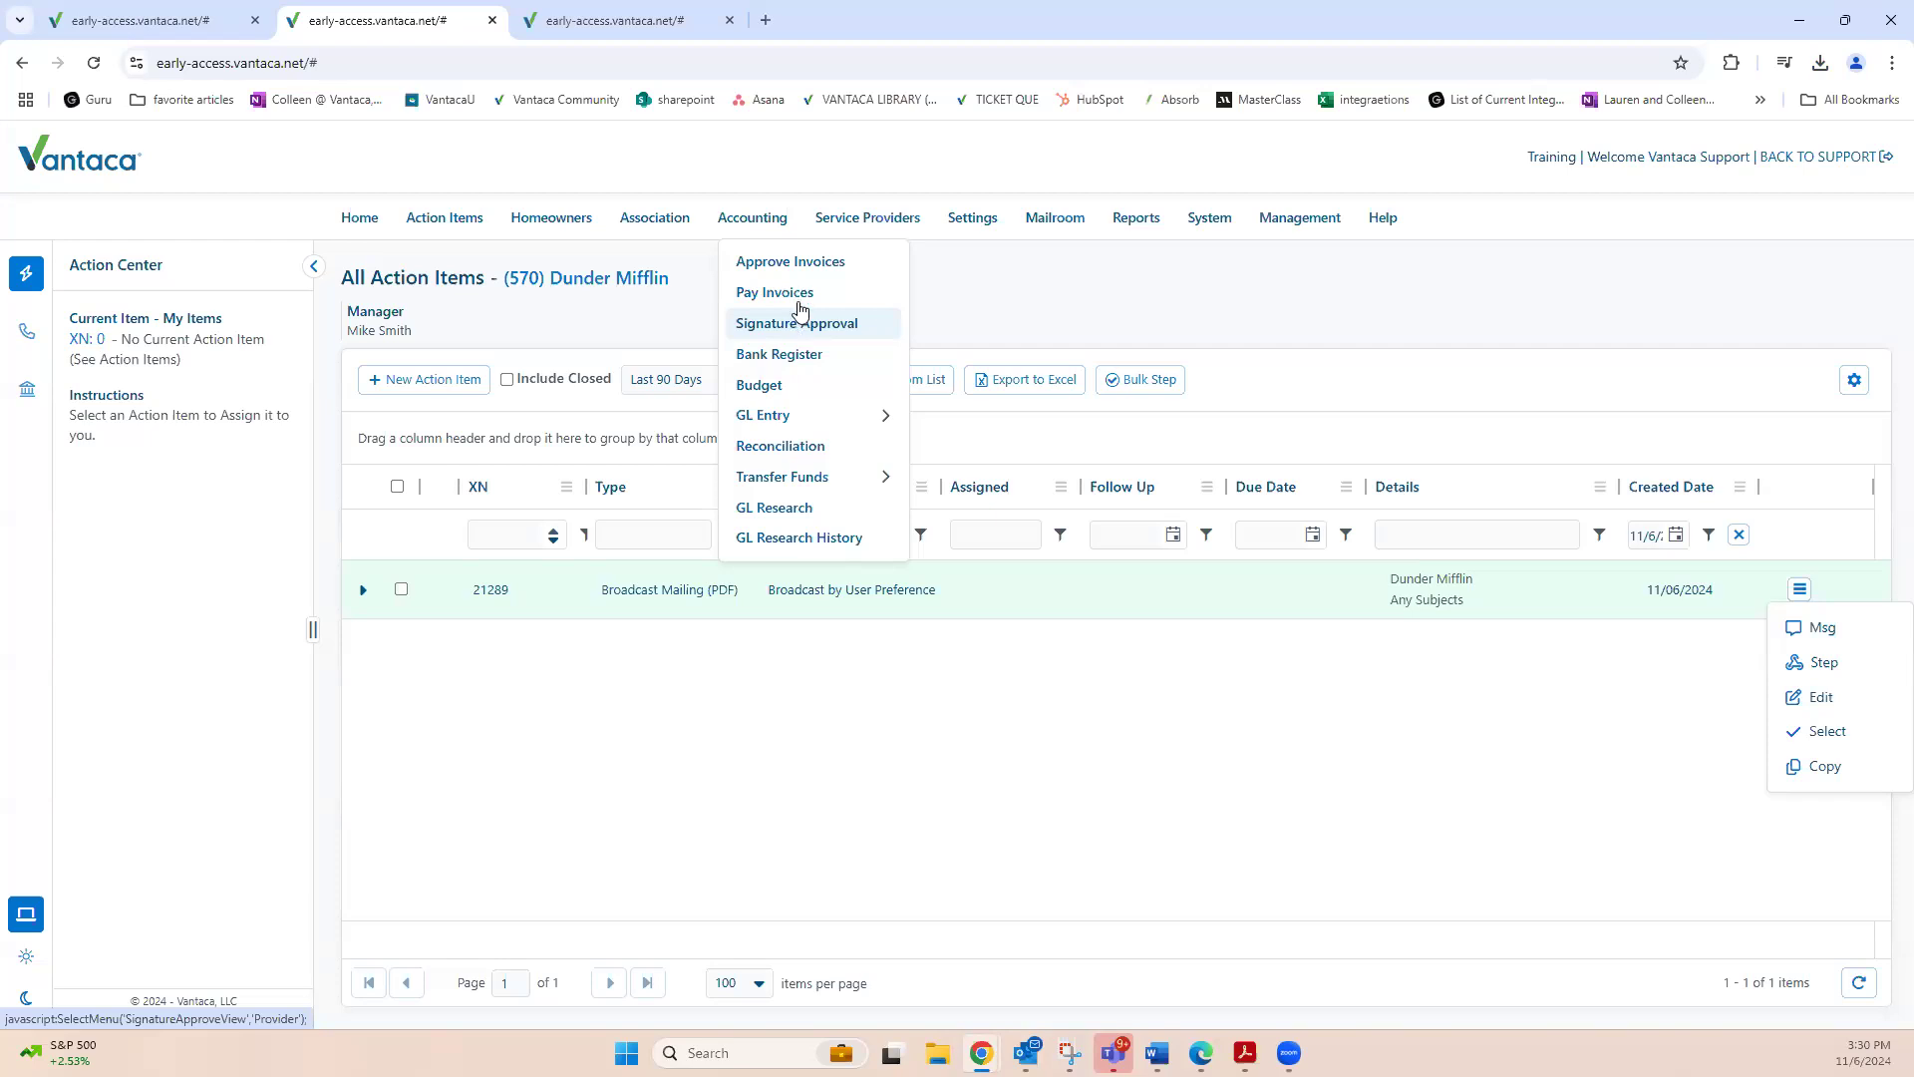
left_click(1830, 674)
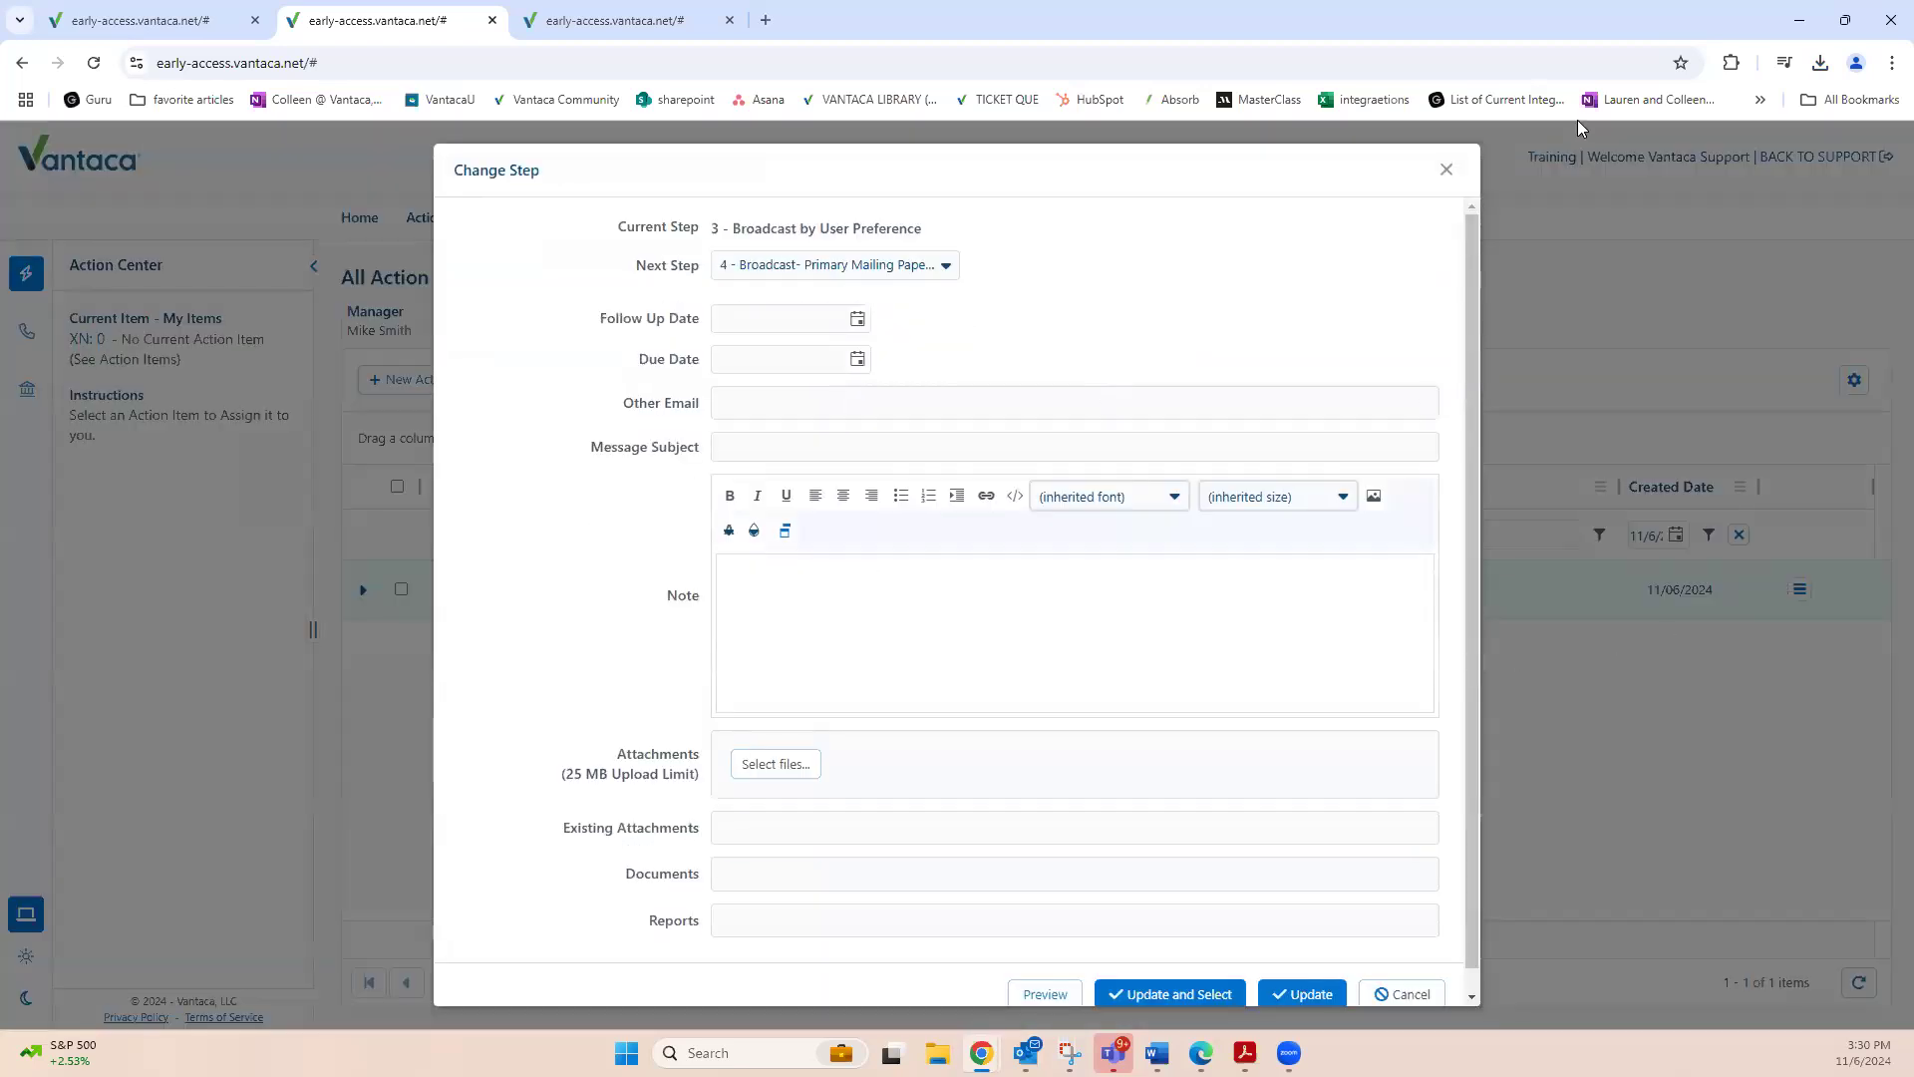
left_click(1433, 175)
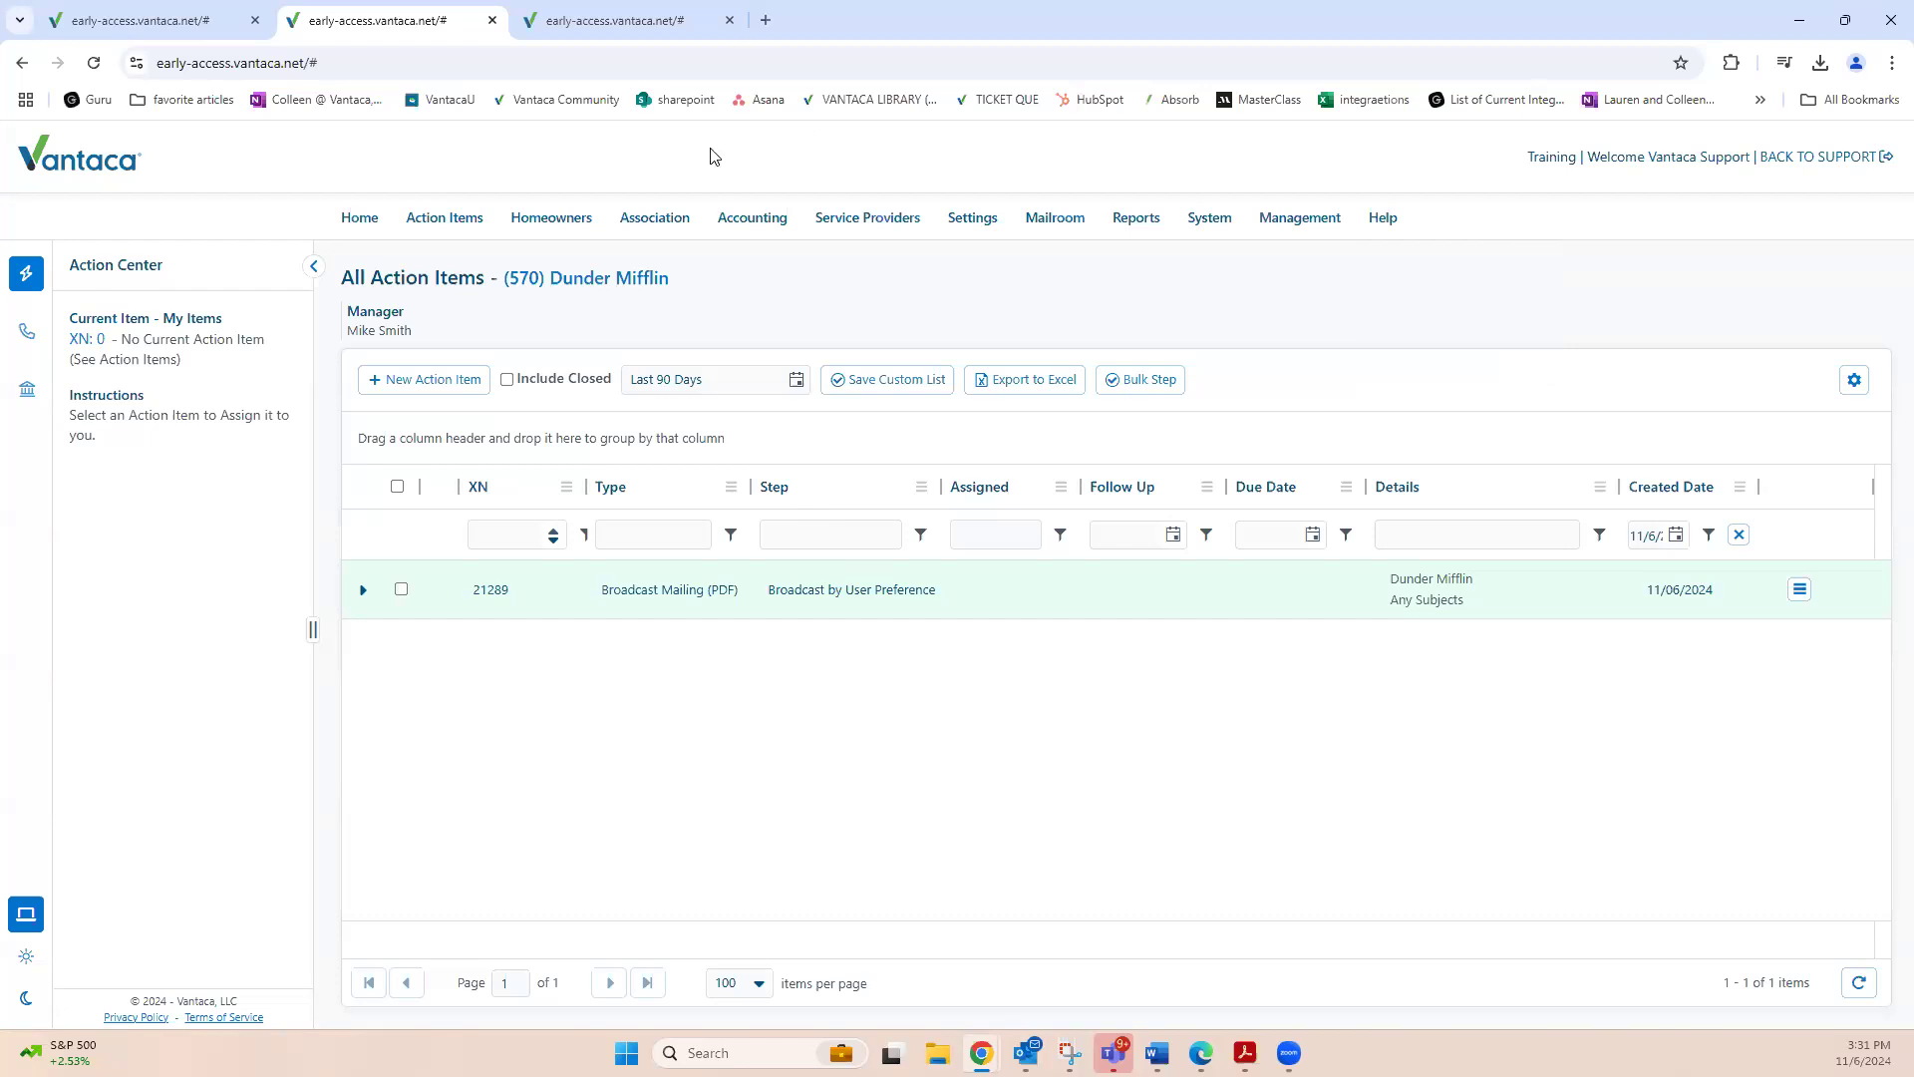
Return to the Invoice action type's steps and review the Approved, Paid and Voided (Avid) steps.
left_click(639, 21)
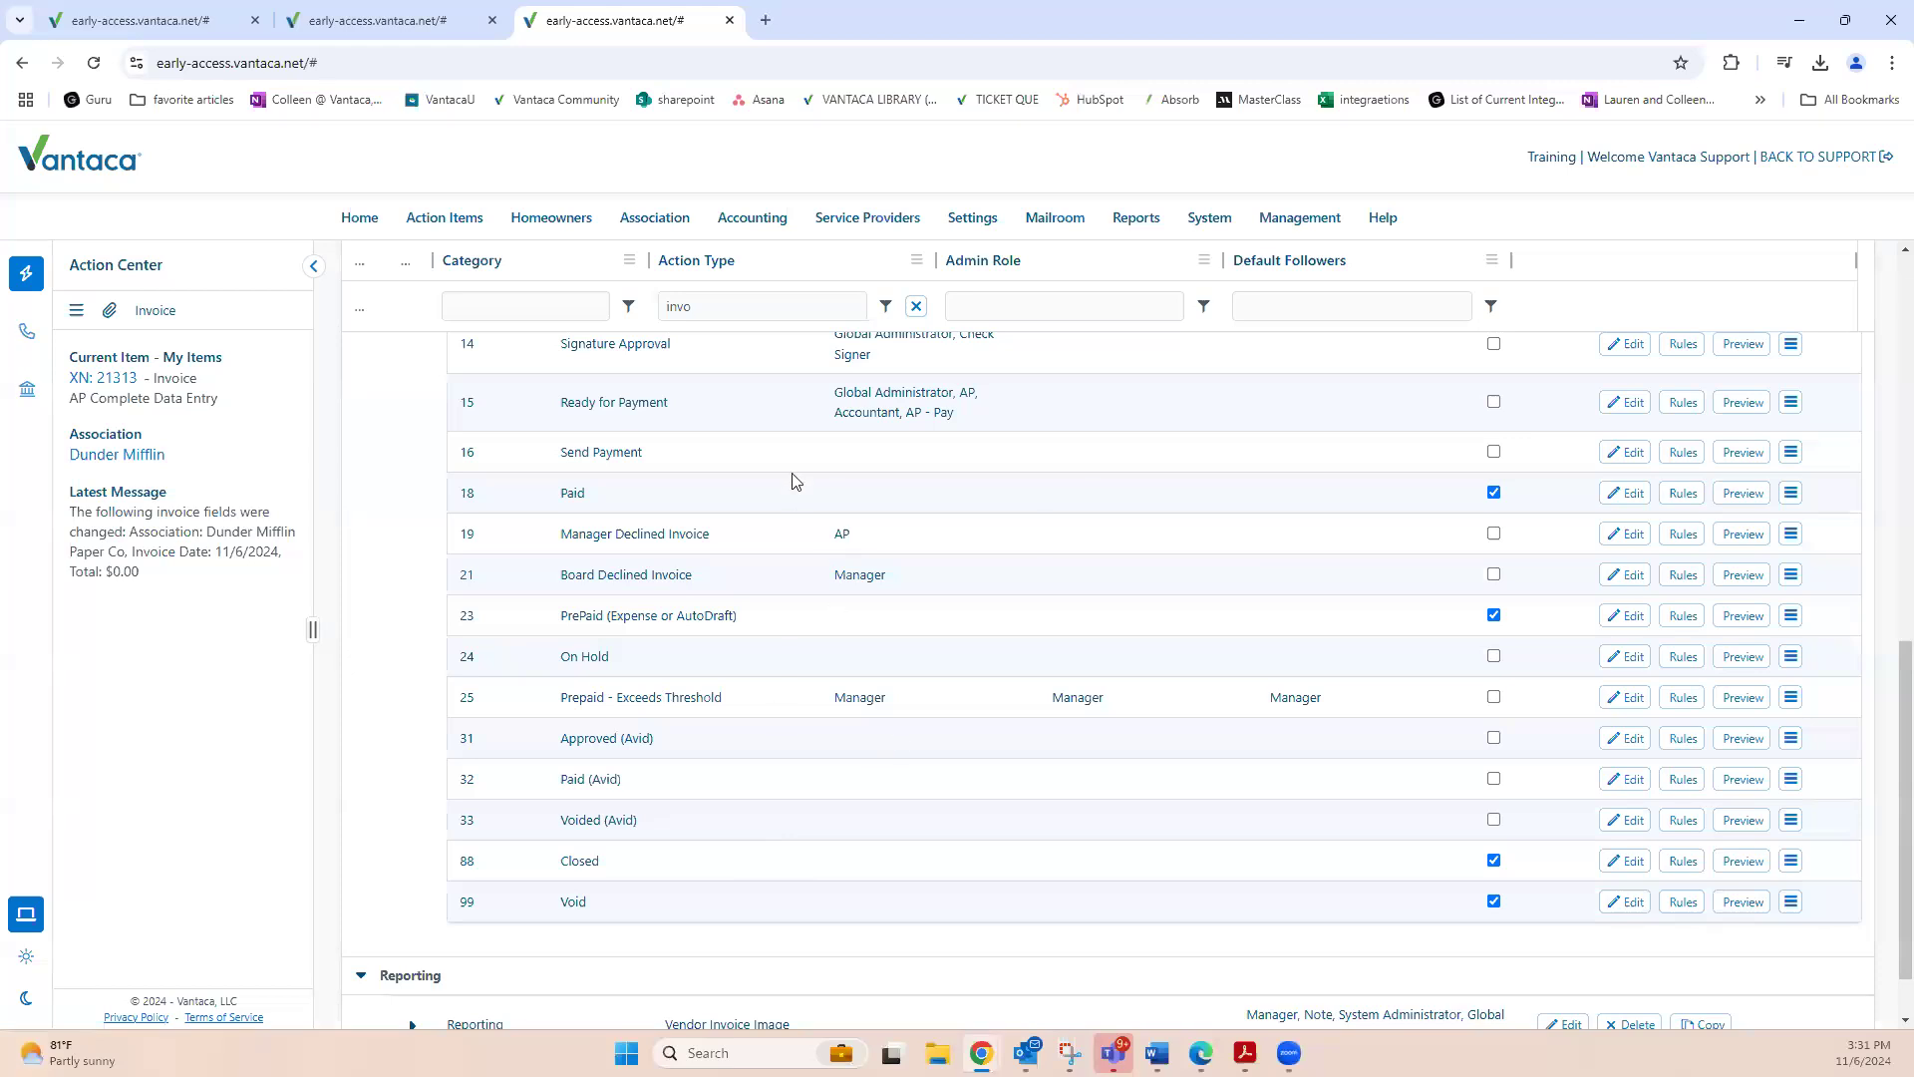
left_click_drag(562, 739, 637, 820)
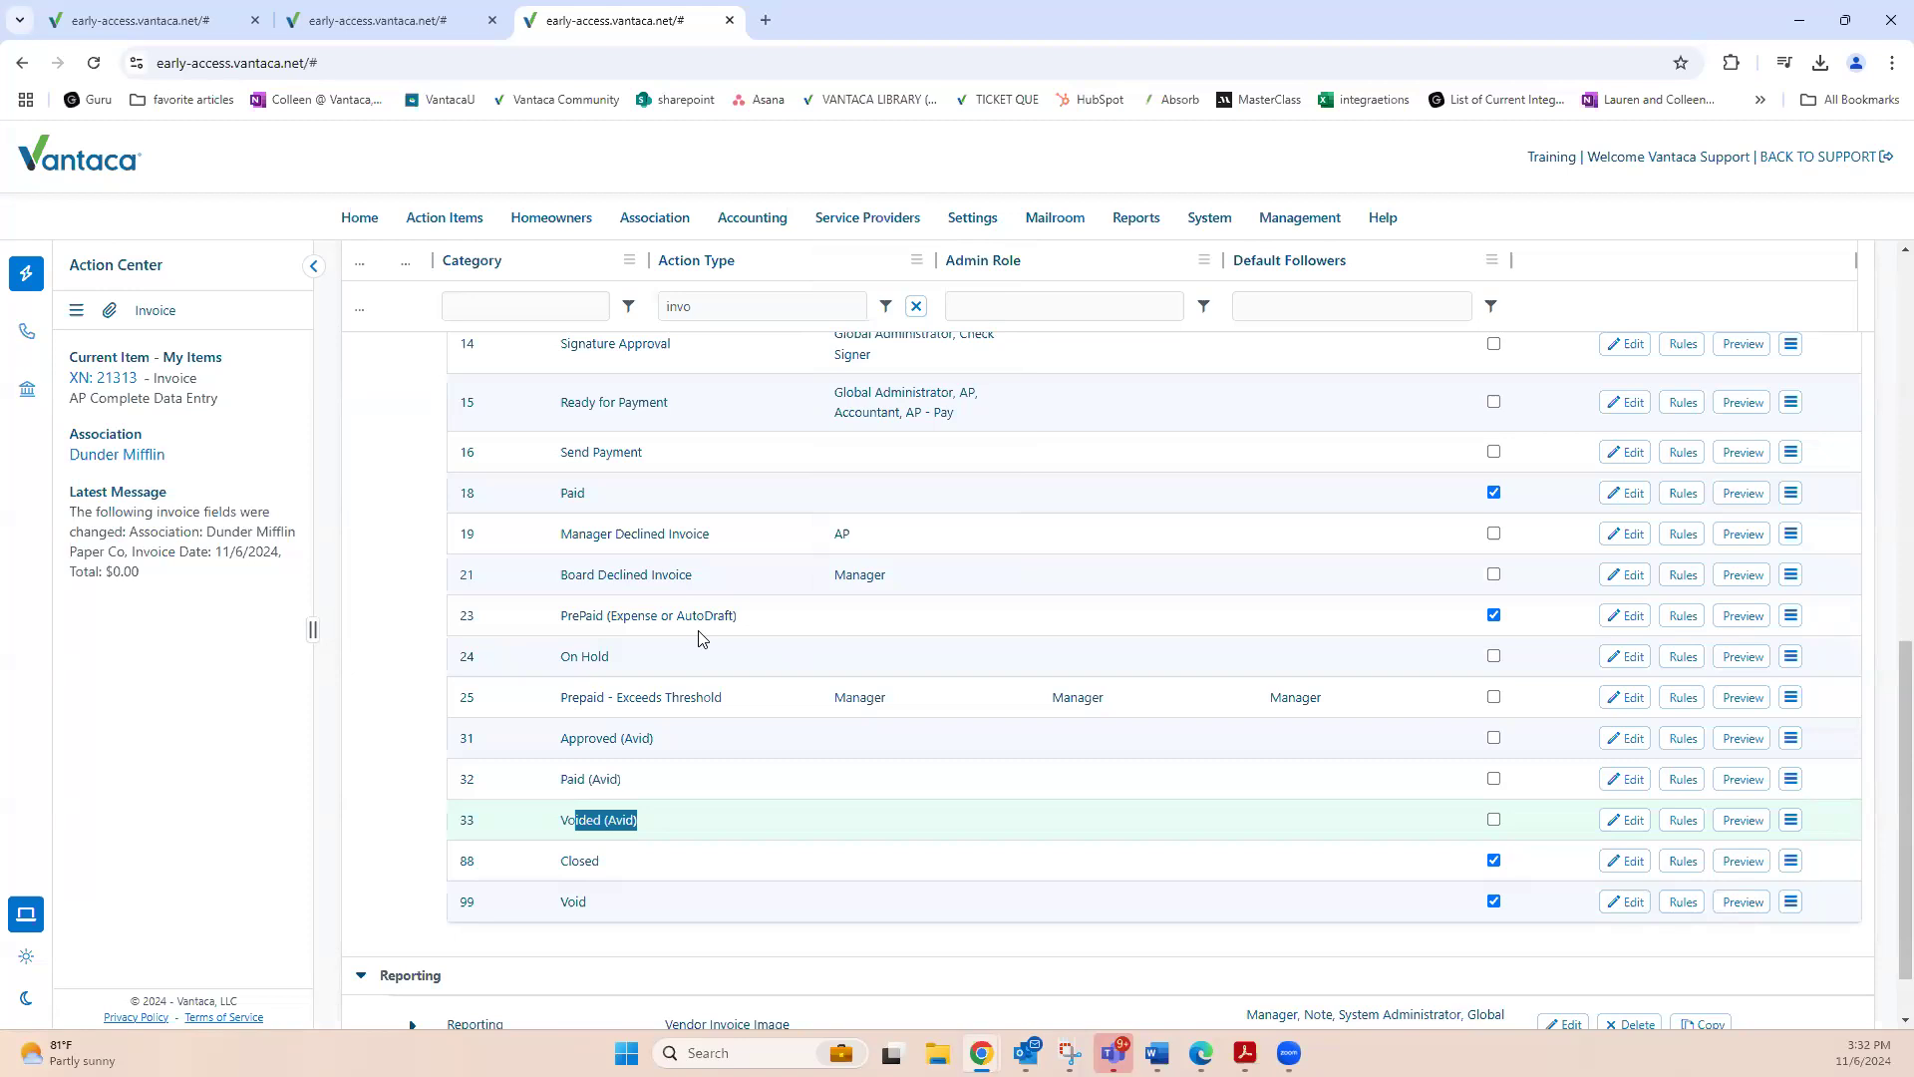
left_click(664, 815)
Open the service provider list and view the blank form for a new provider, closing it without saving.
left_click(867, 220)
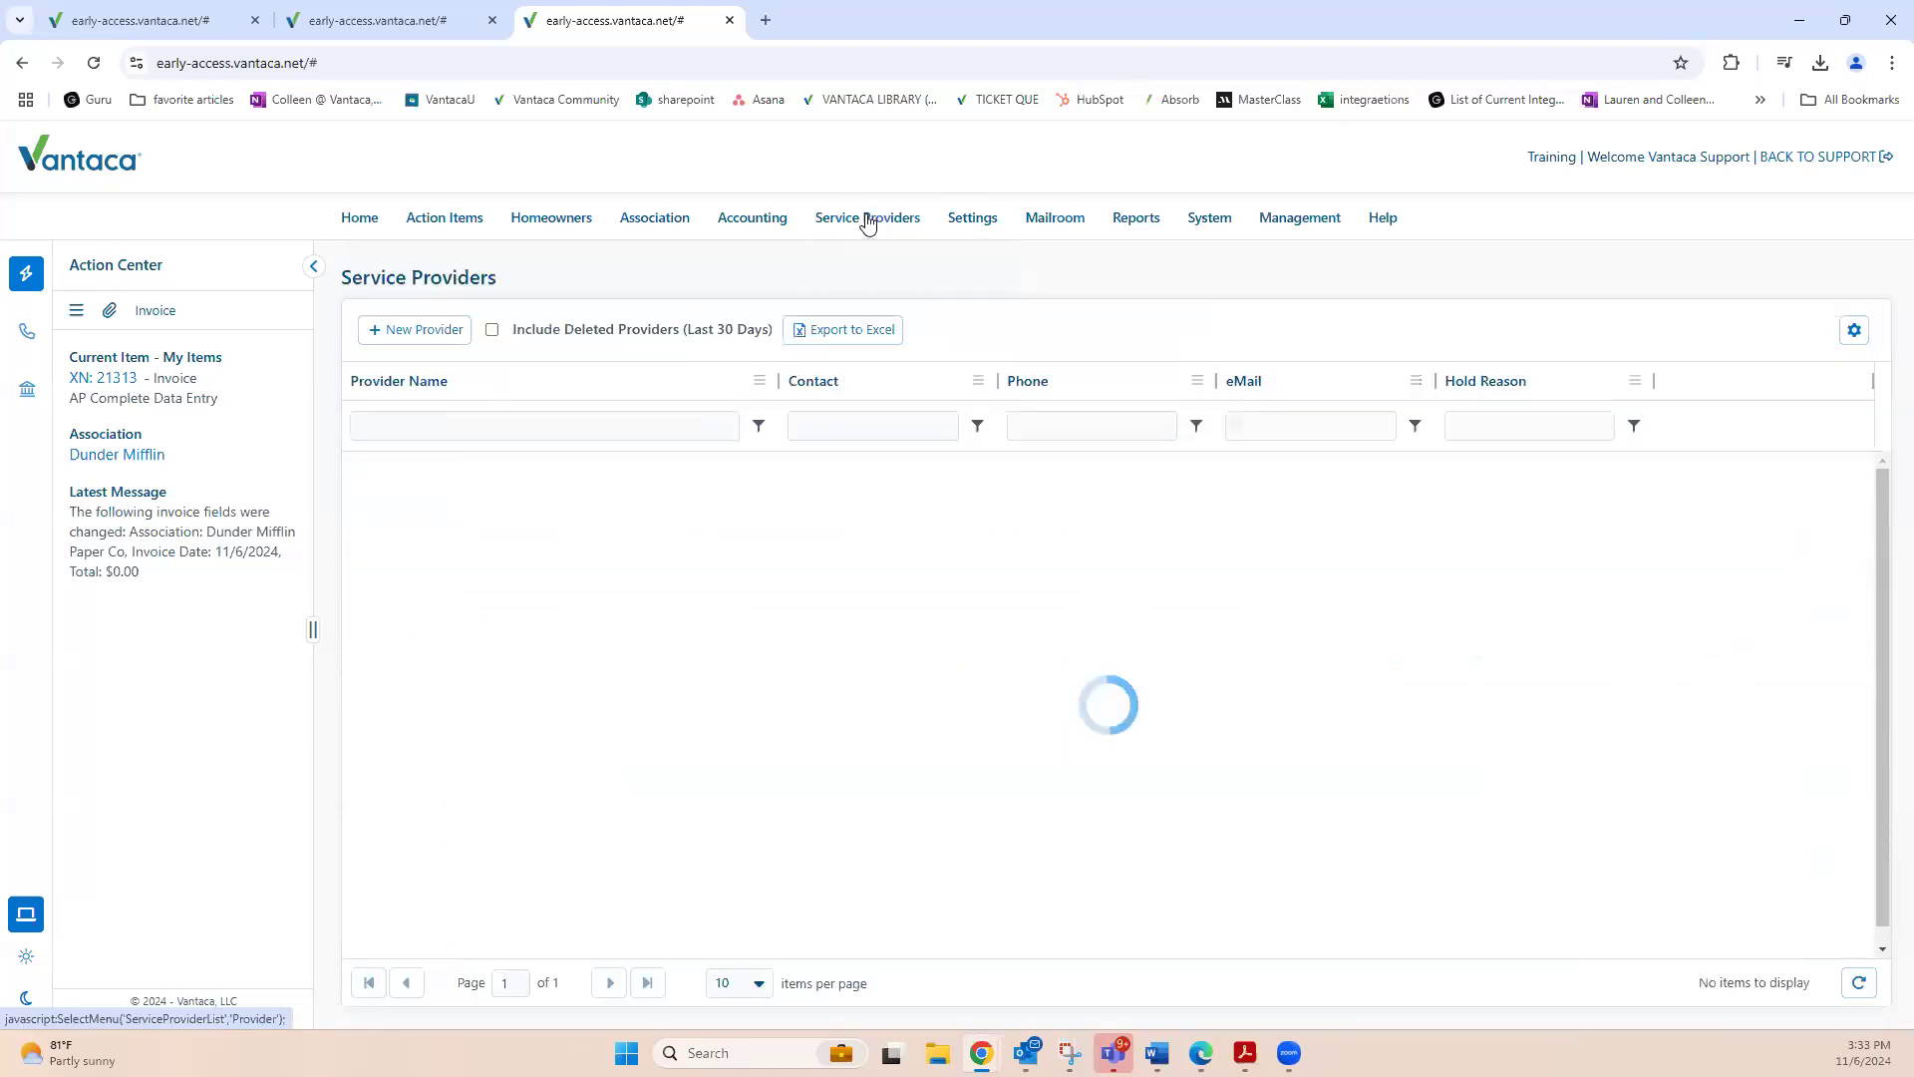
mouse_move(875, 216)
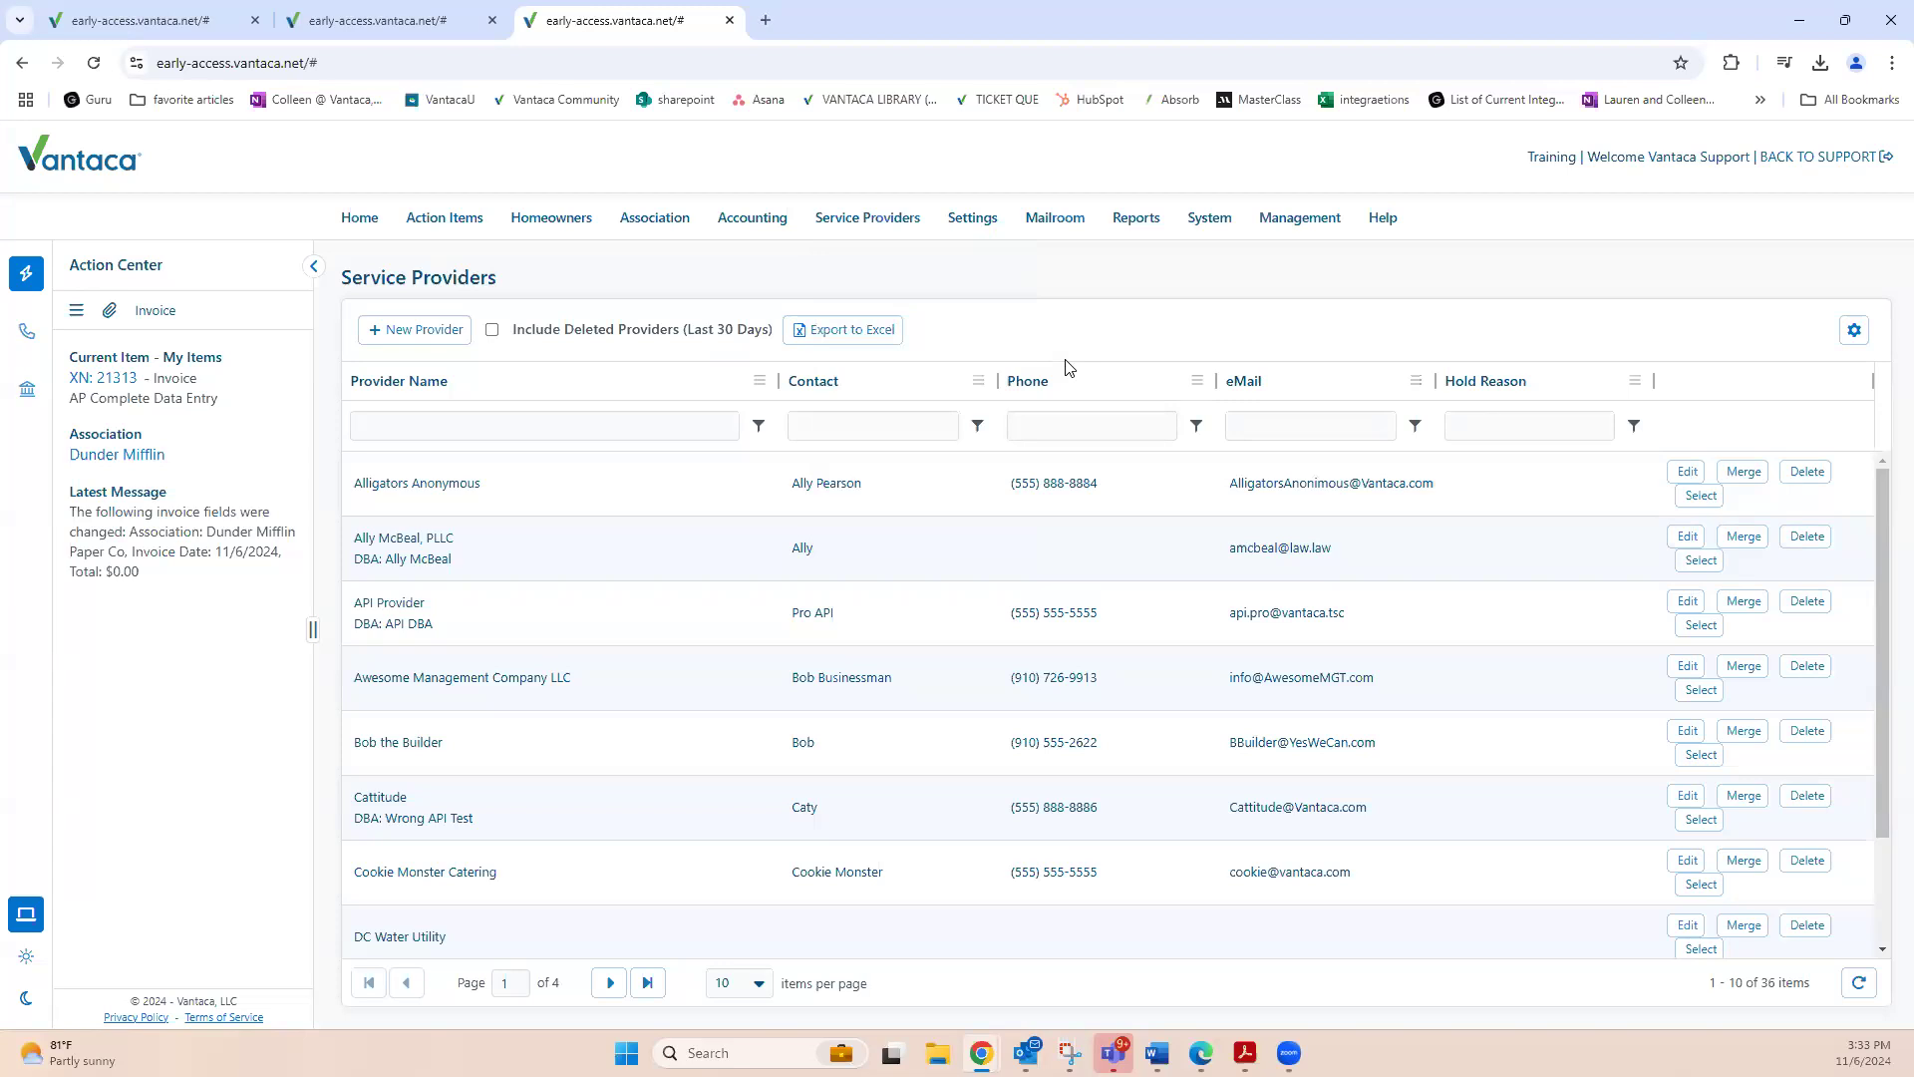
left_click(389, 342)
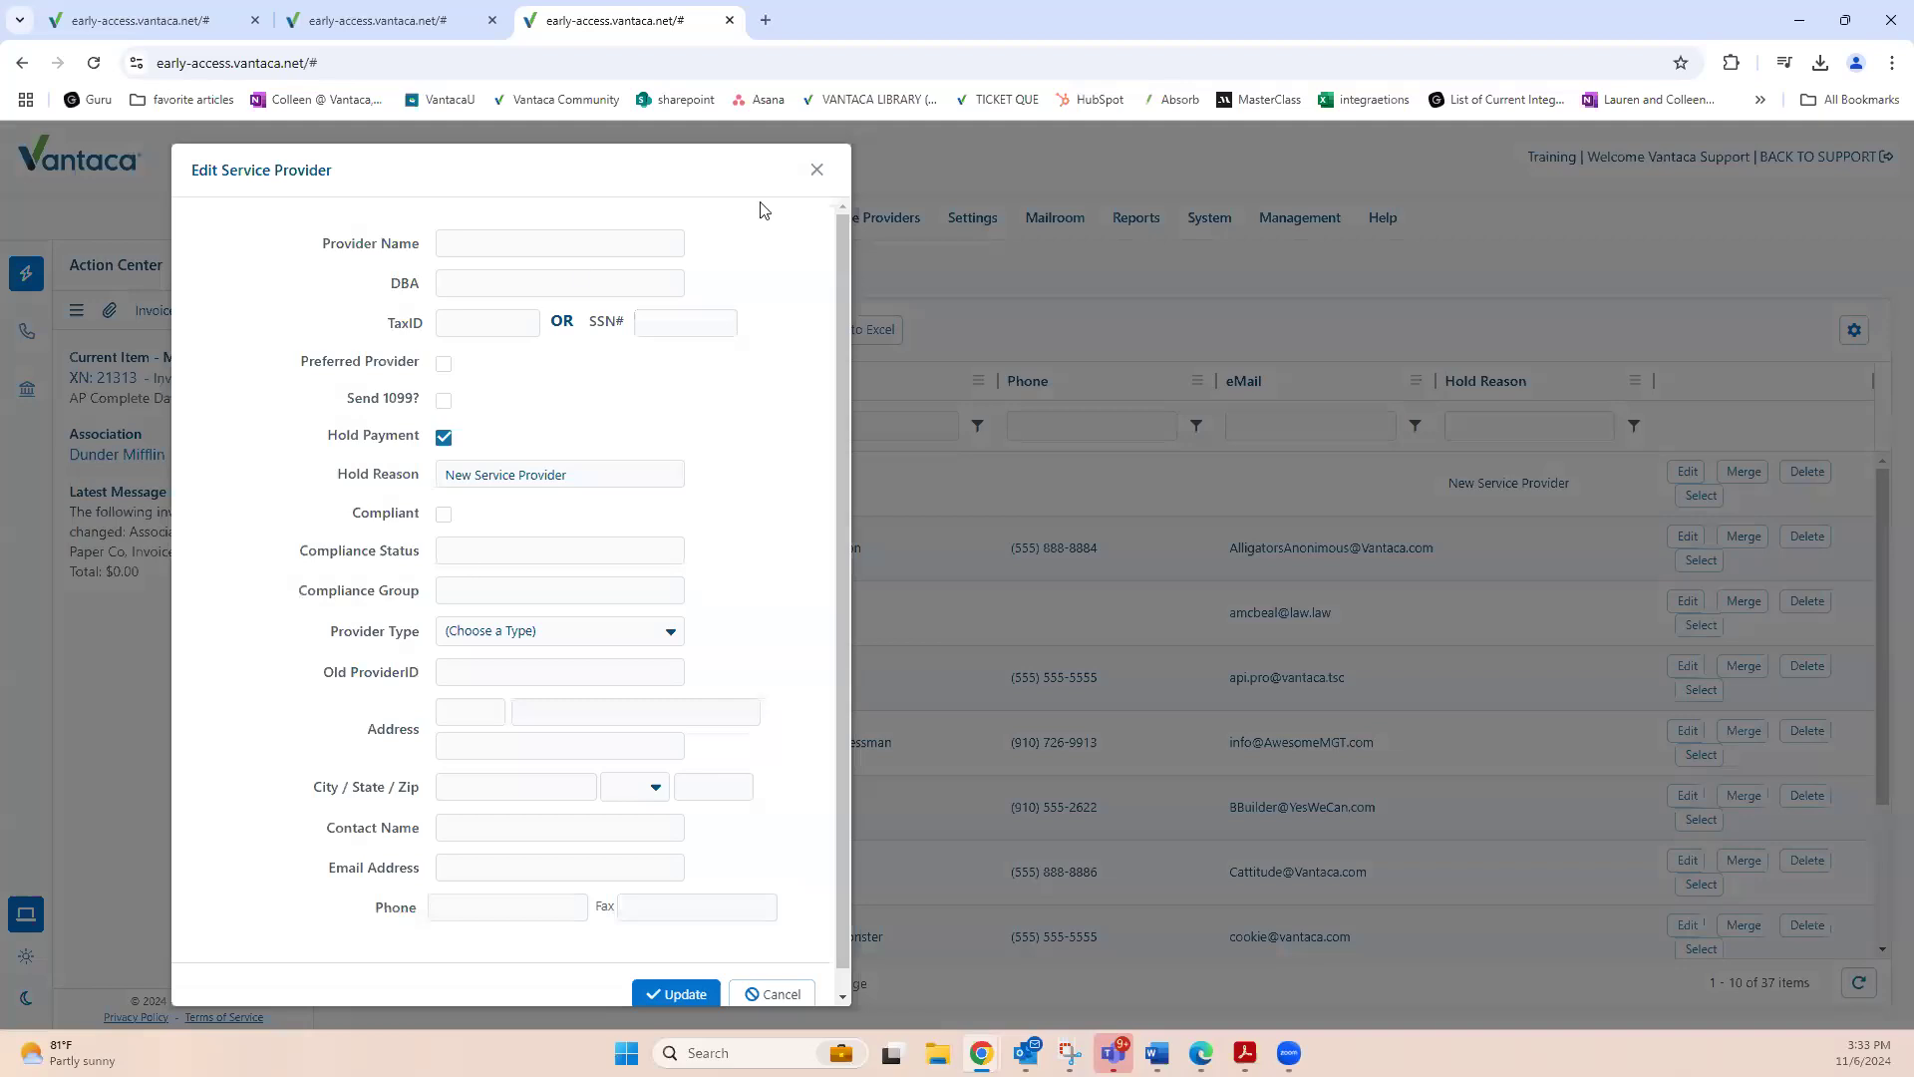
left_click(817, 170)
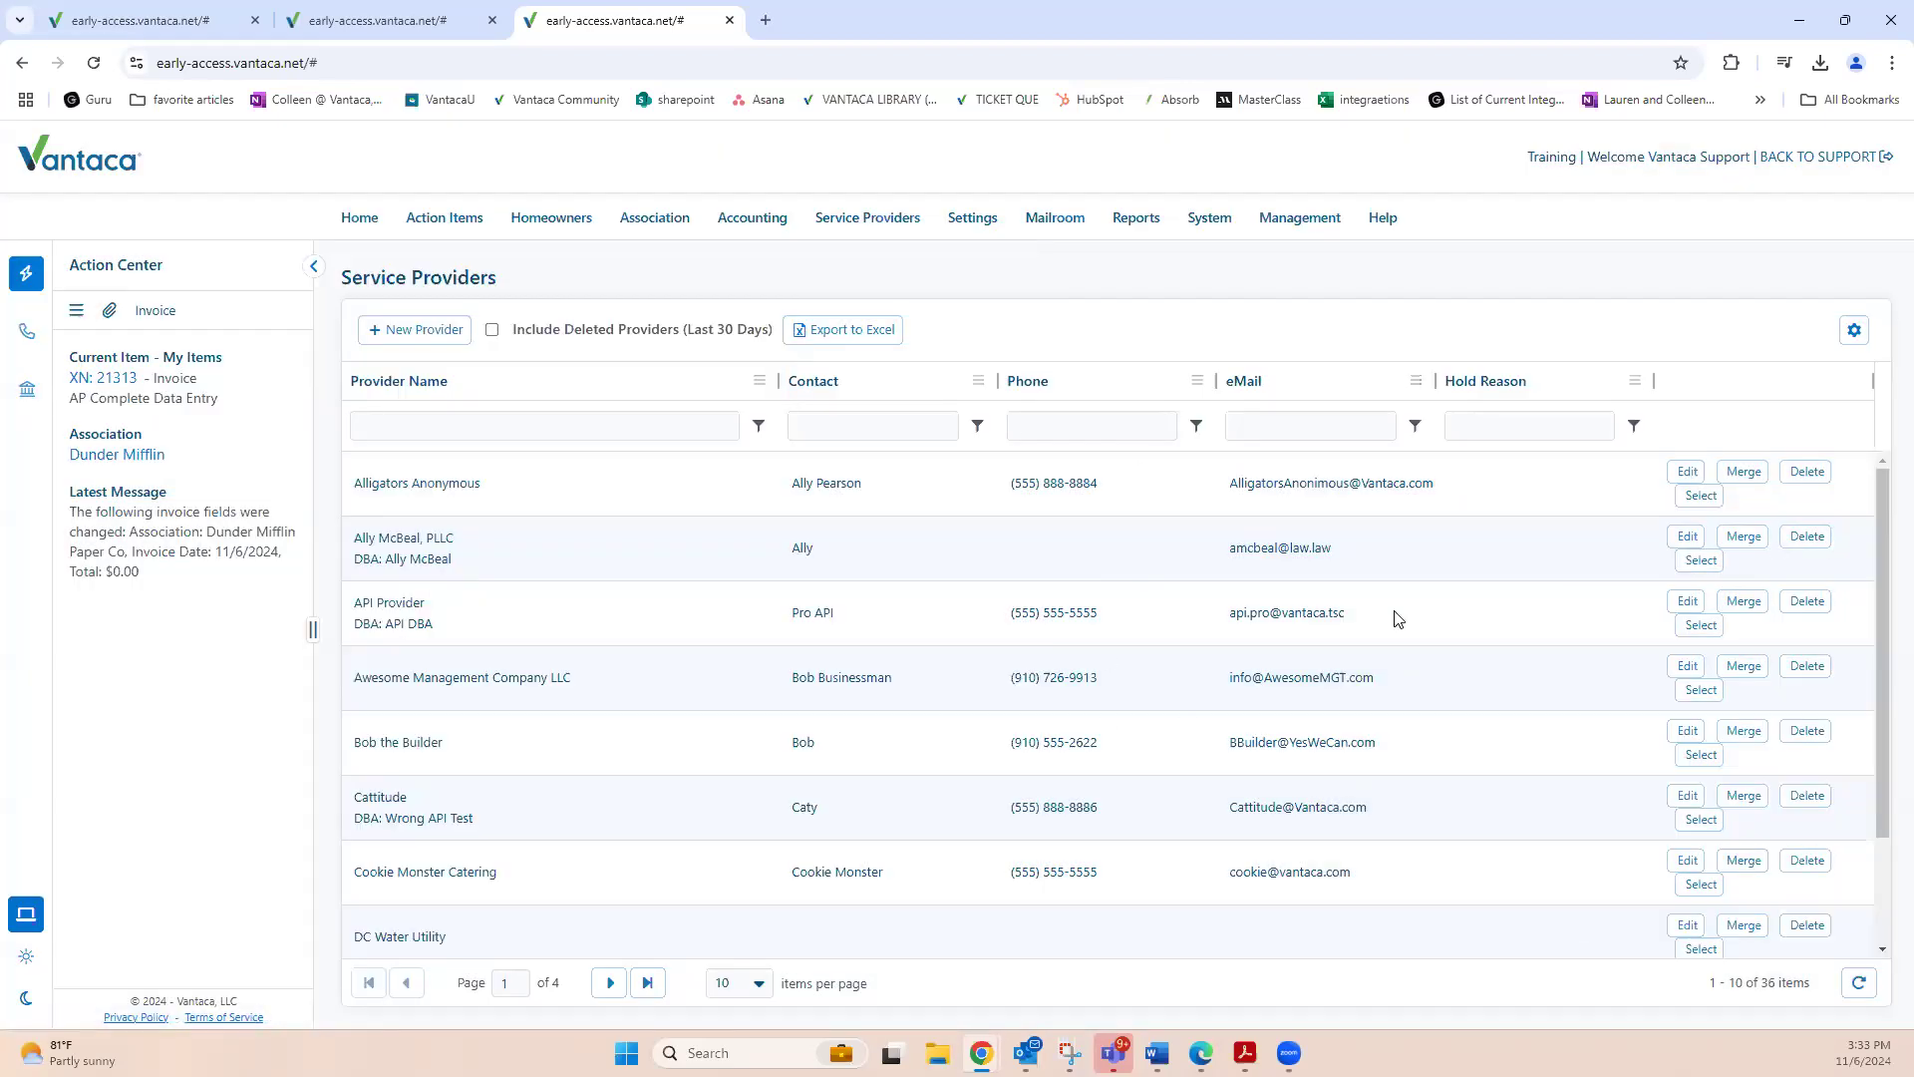
Place a payment hold on Bob the Builder with the hold reason TEST, and remove the hold again.
left_click(1688, 731)
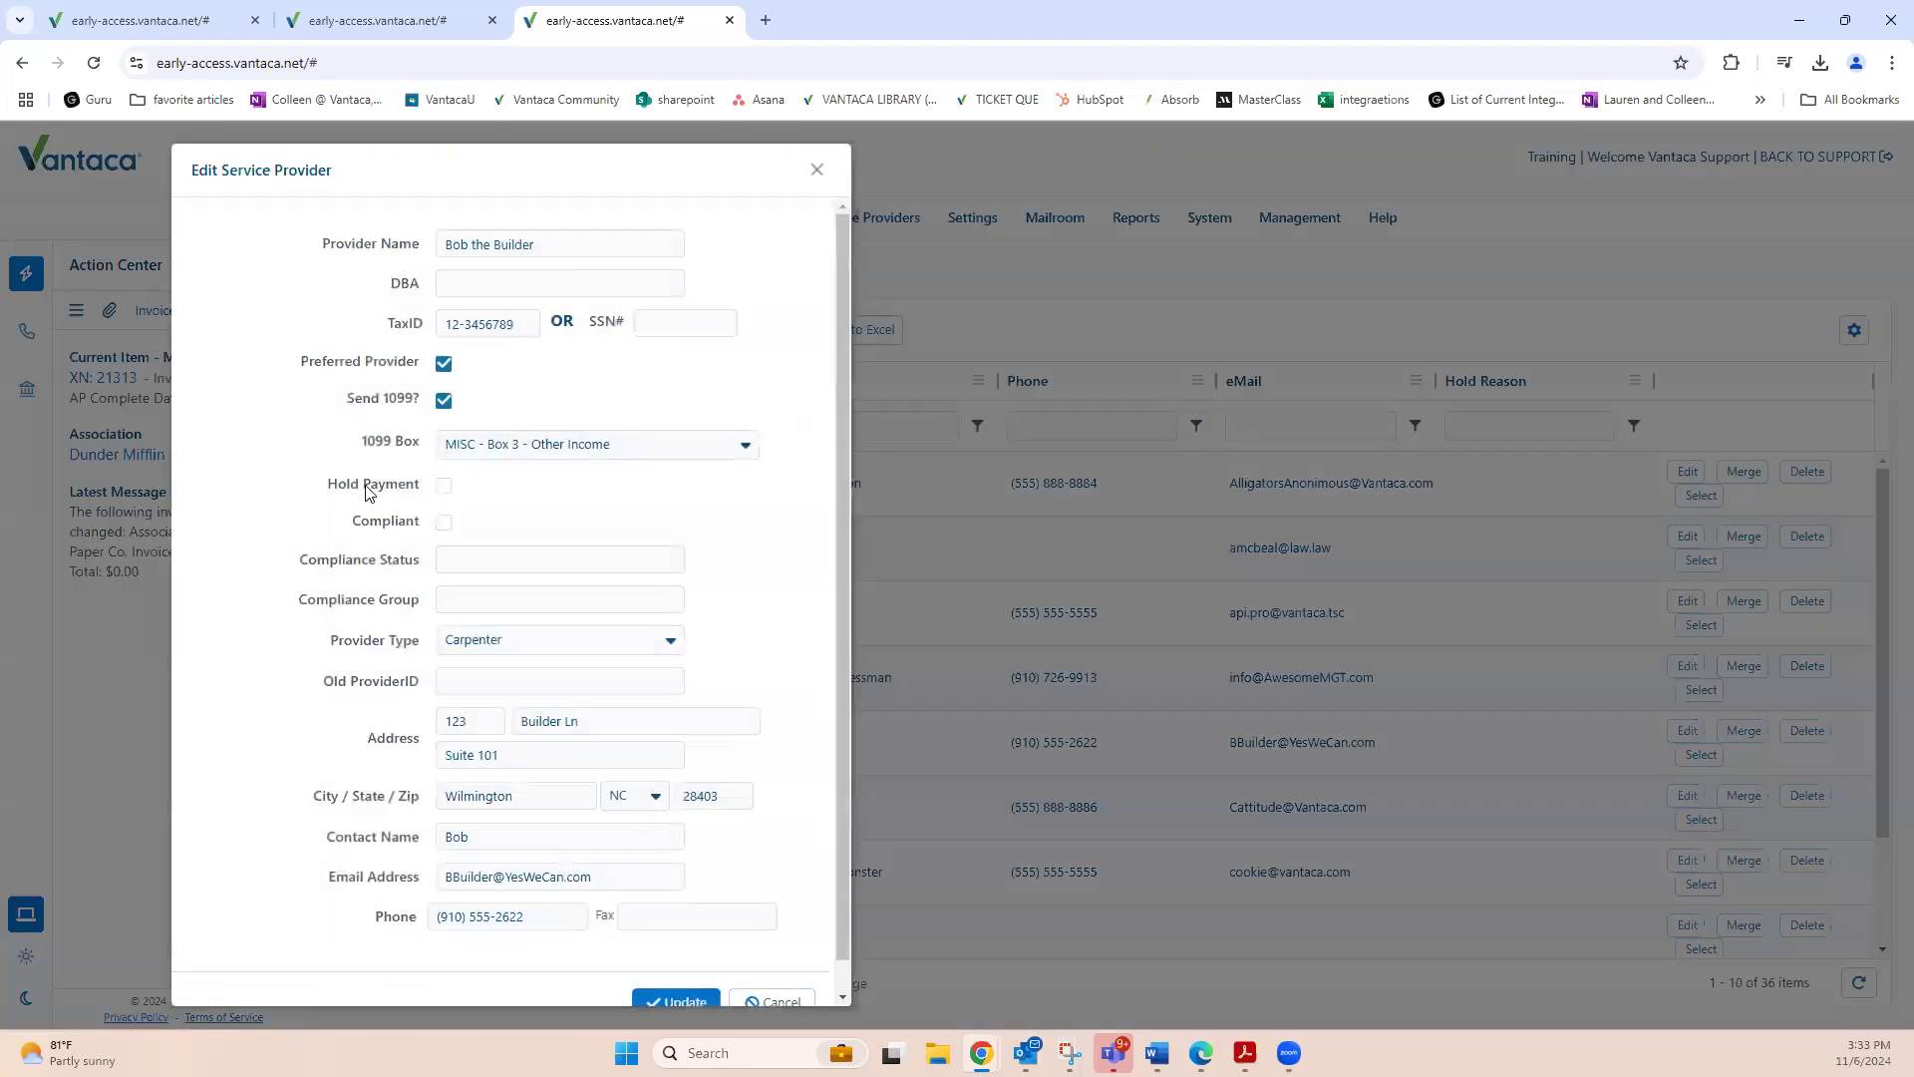
left_click_drag(331, 487, 423, 501)
left_click(445, 489)
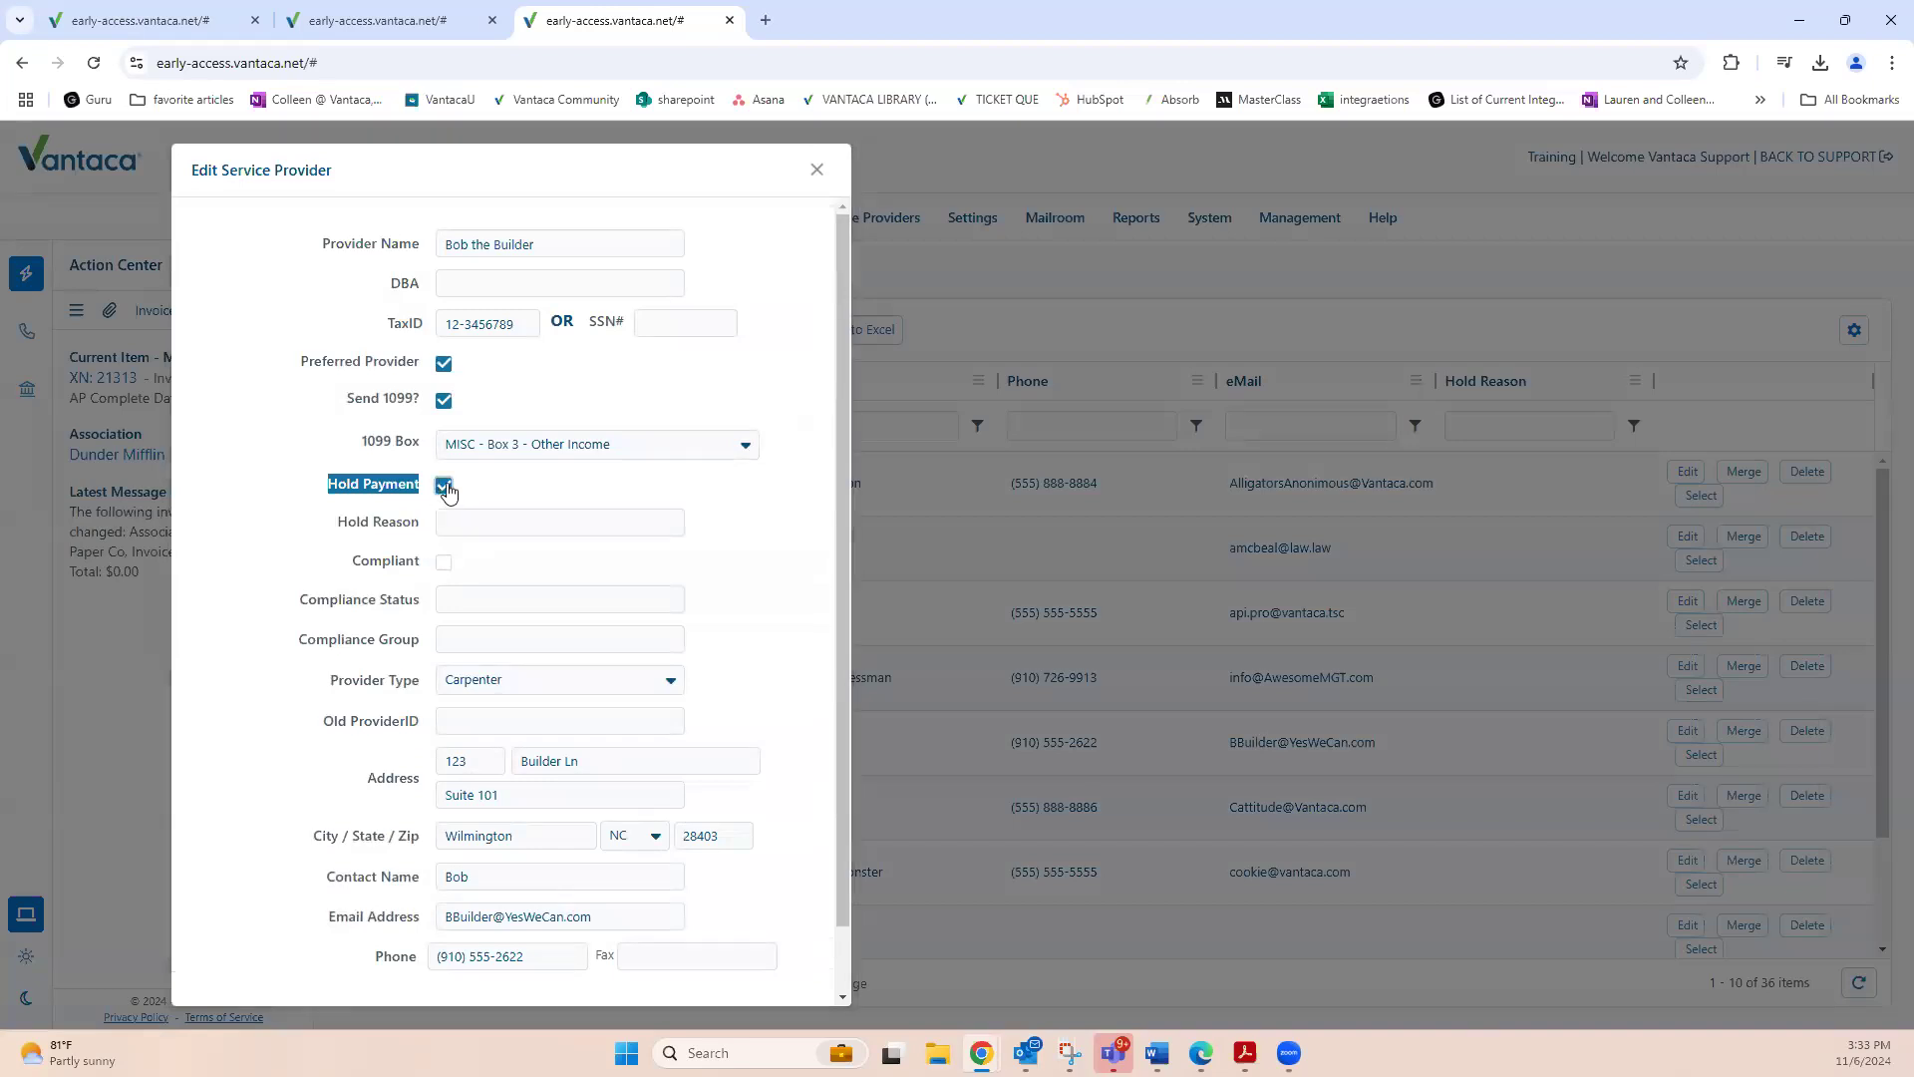
left_click(454, 520)
type("The")
key("BackSpace")
key("BackSpace")
type("EST")
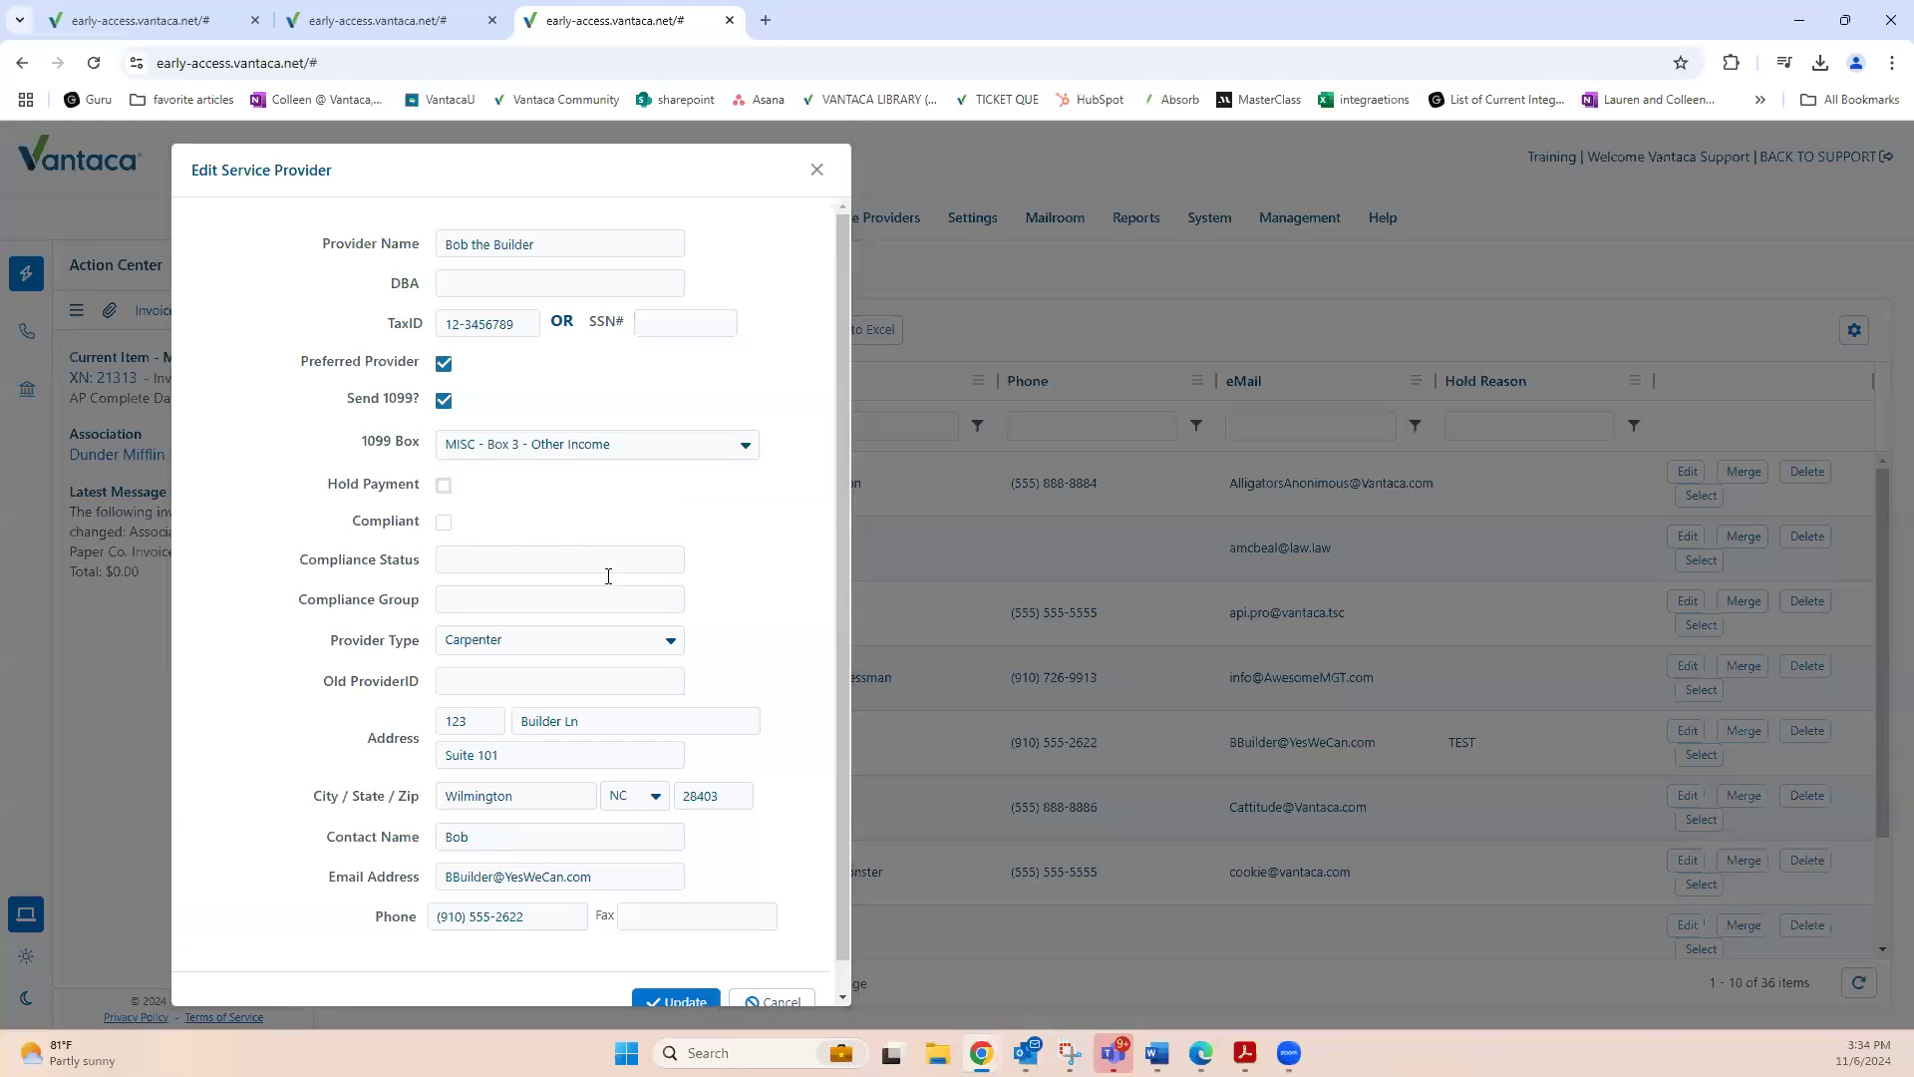
scroll(608, 576, "down", 1)
left_click(812, 178)
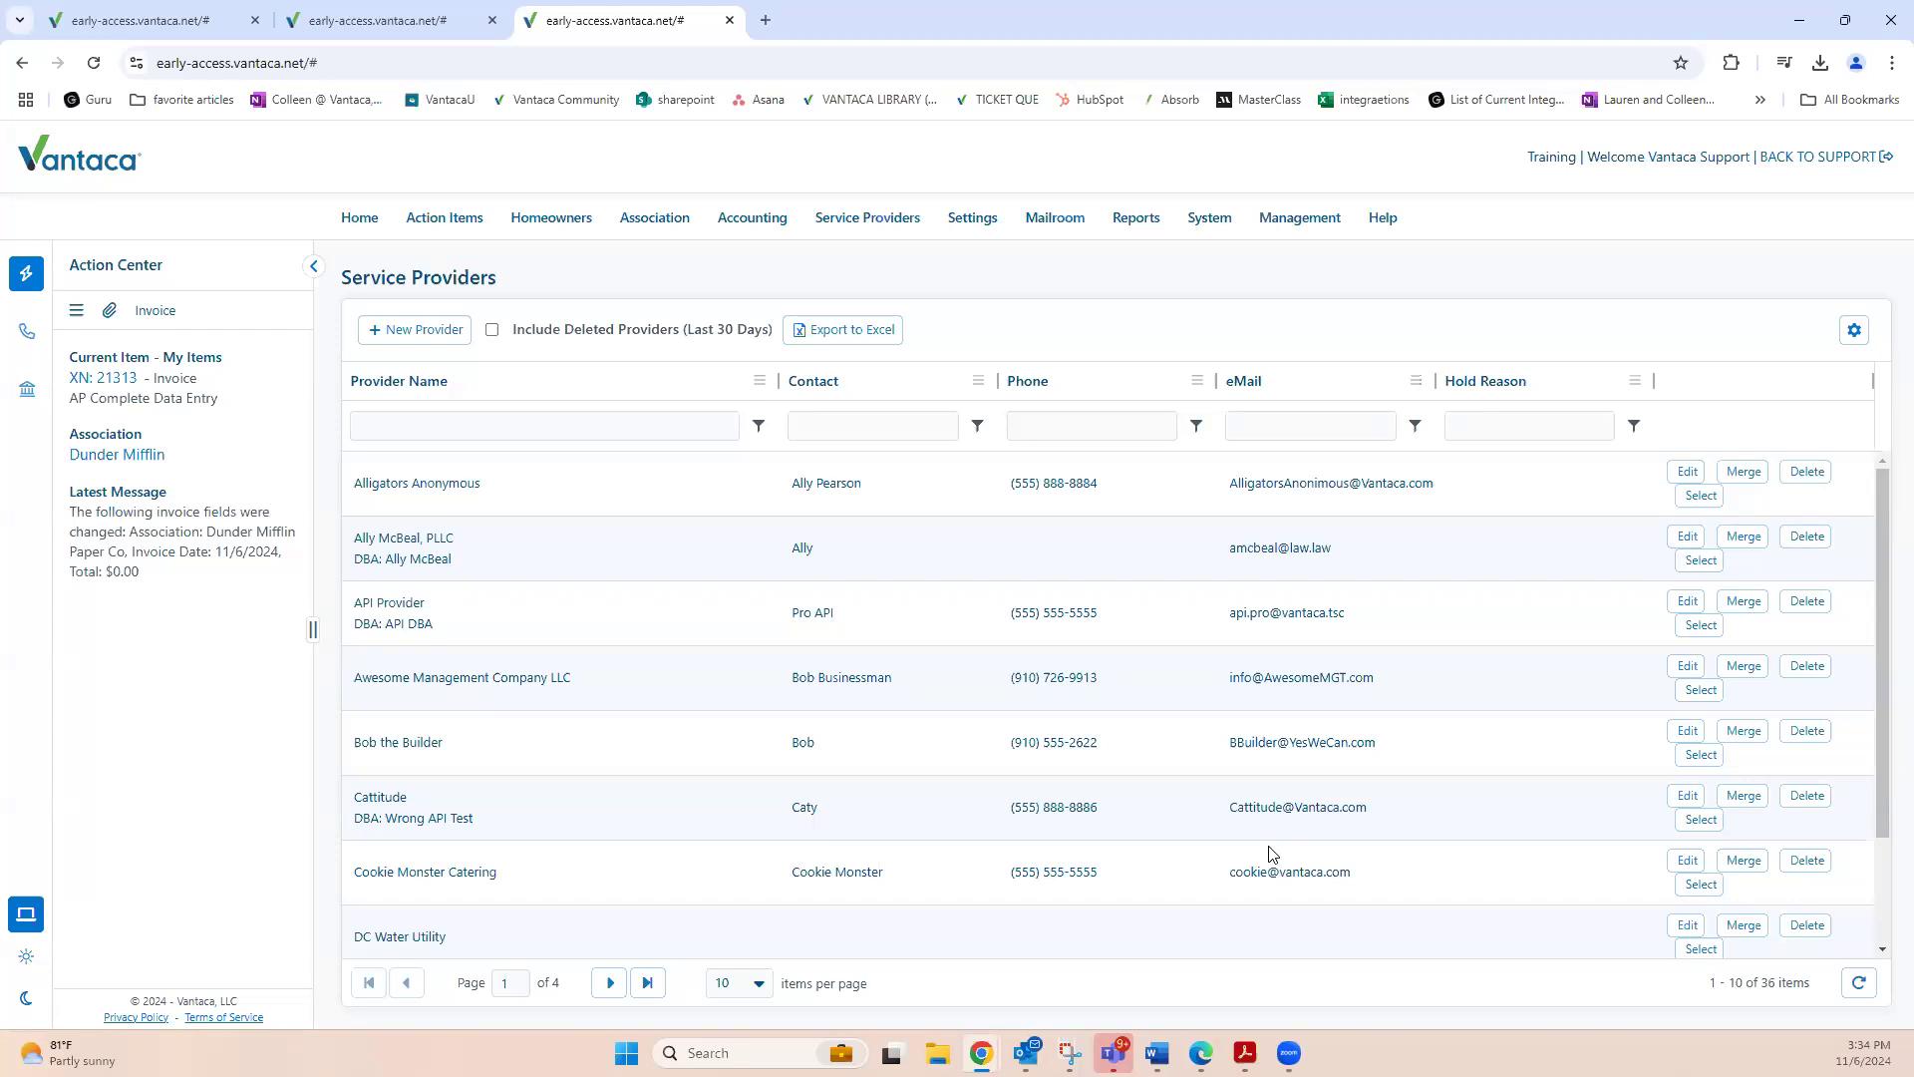
Search the Vantaca Library in a new browser tab for "service provider in" and open the Service Provider Insurance and Expiration Reminders article.
scroll(1314, 728, "down", 2)
scroll(1314, 725, "up", 2)
left_click(765, 21)
left_click(863, 100)
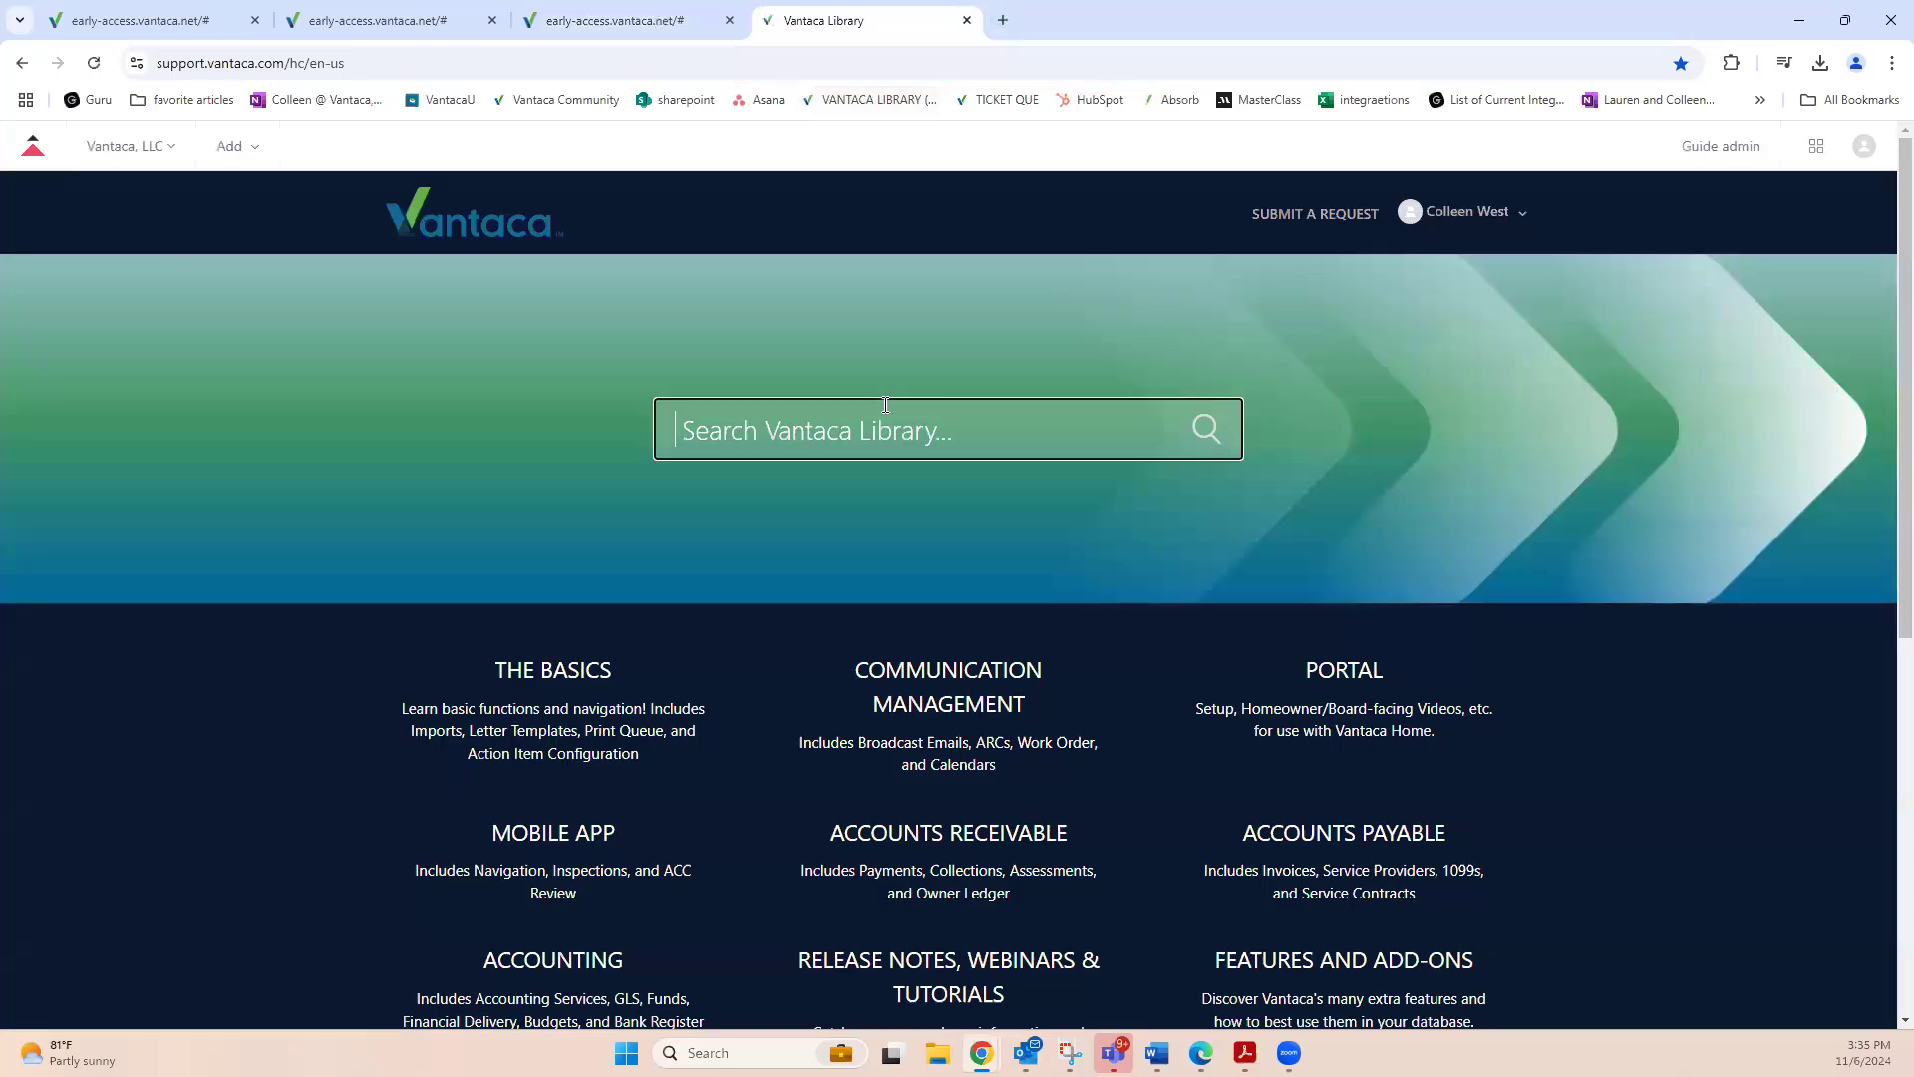
type("service")
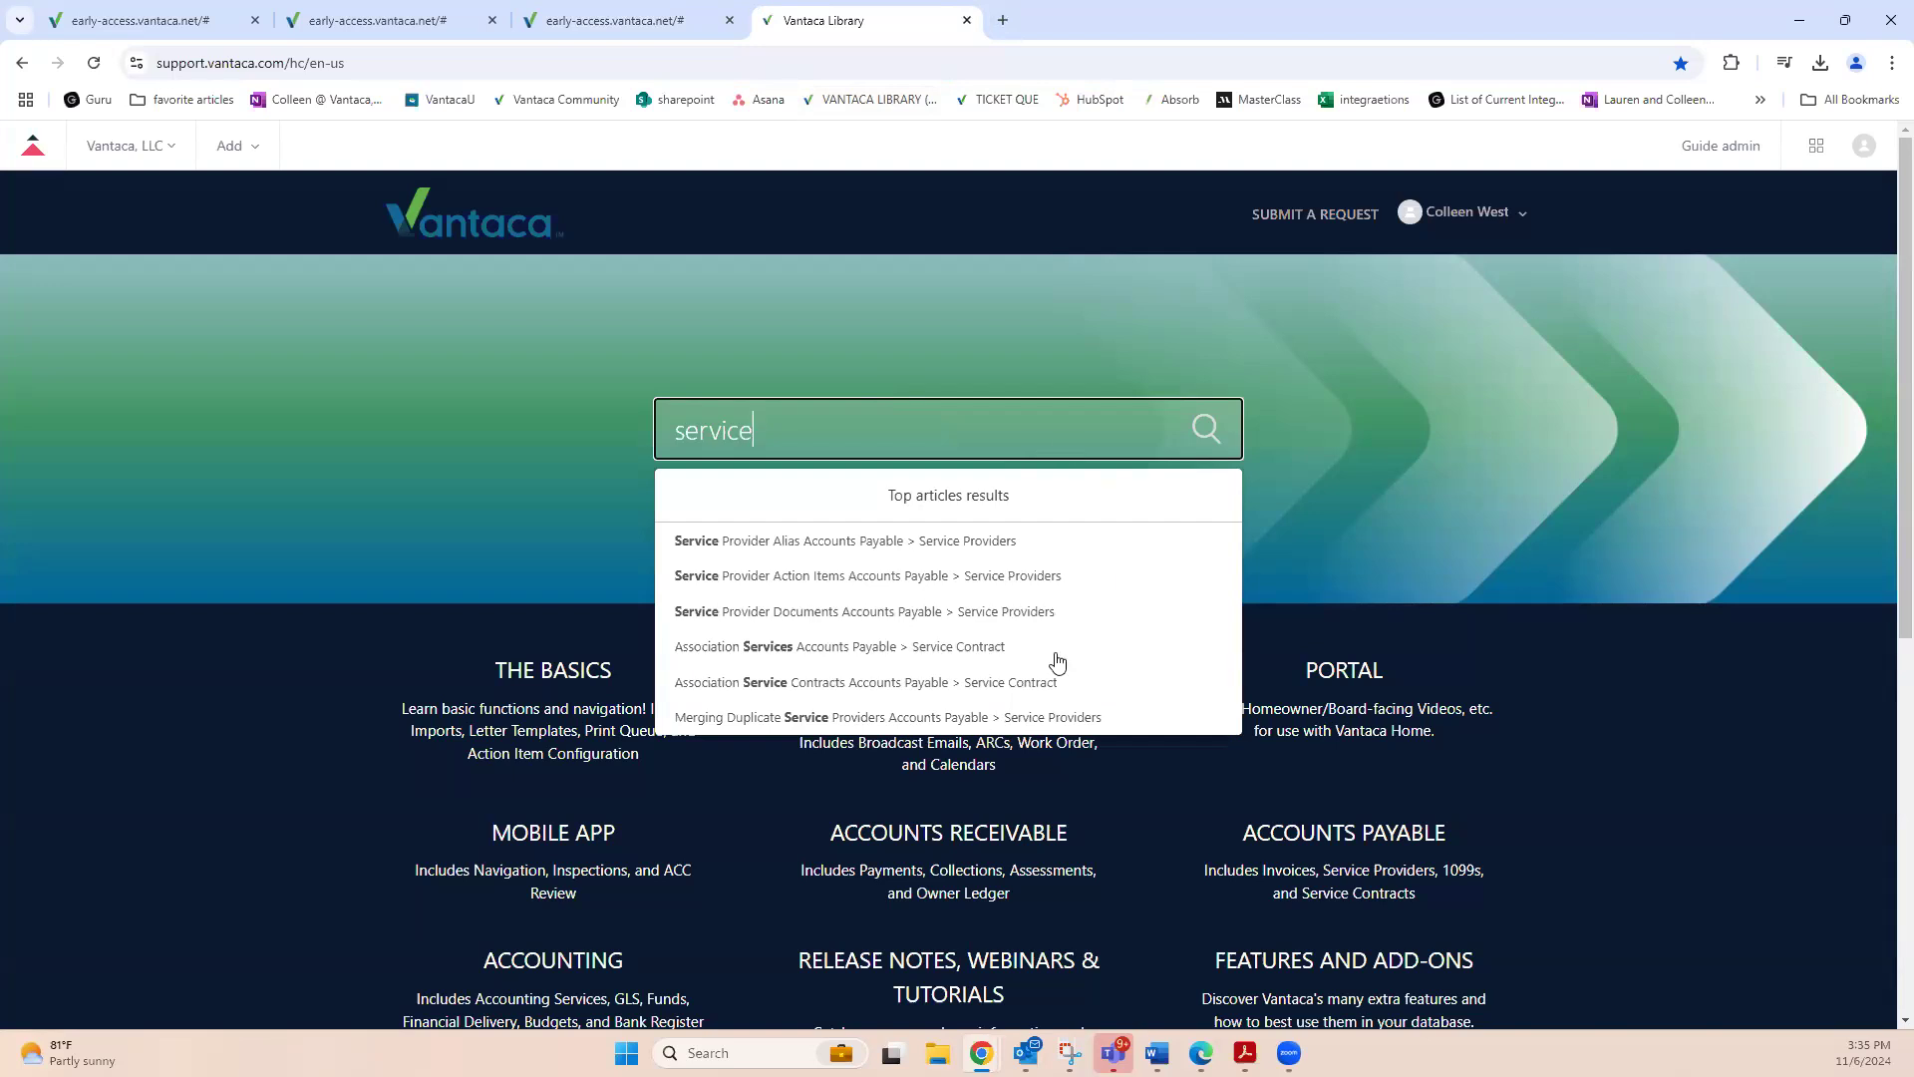
type("provider in")
left_click(916, 556)
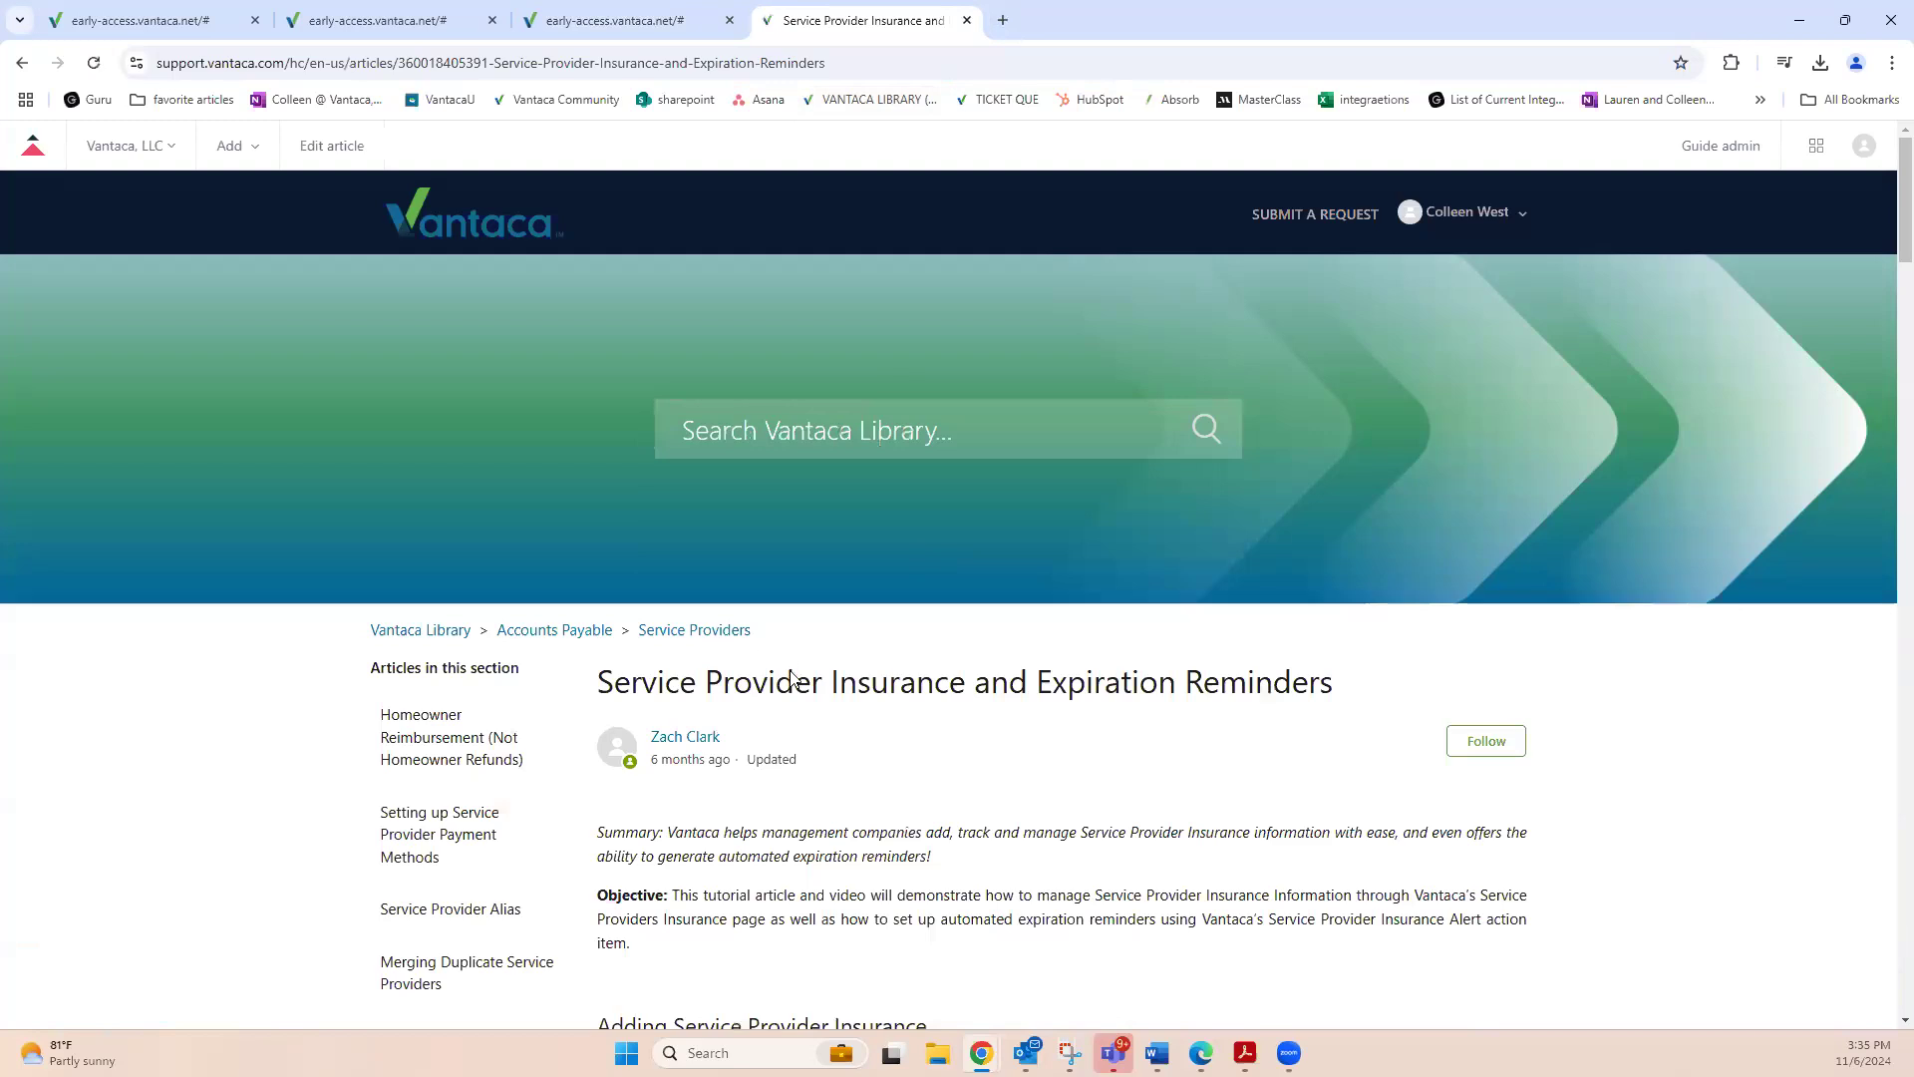
Read the article's instructions on adding provider insurance, the insurance alert action item and its alert criteria rule.
scroll(792, 674, "down", 2)
scroll(847, 525, "down", 12)
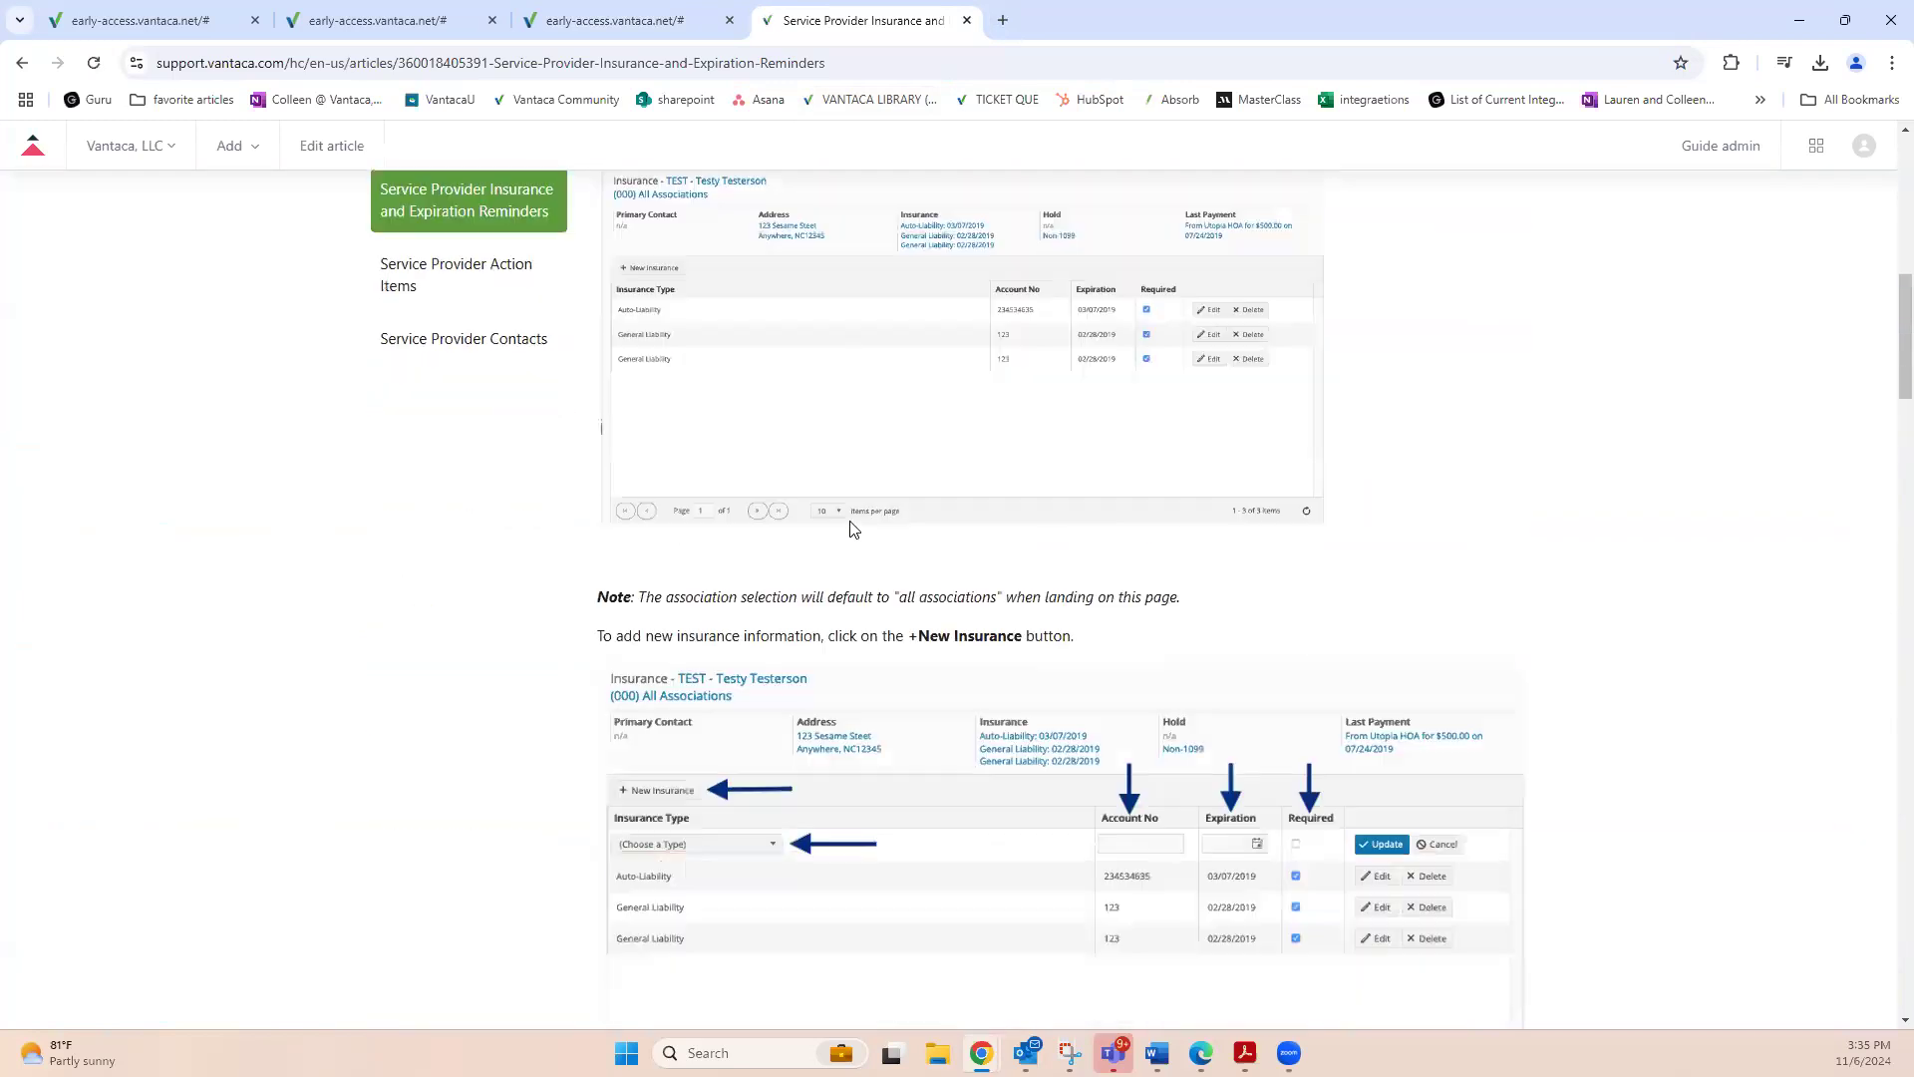
scroll(851, 529, "down", 15)
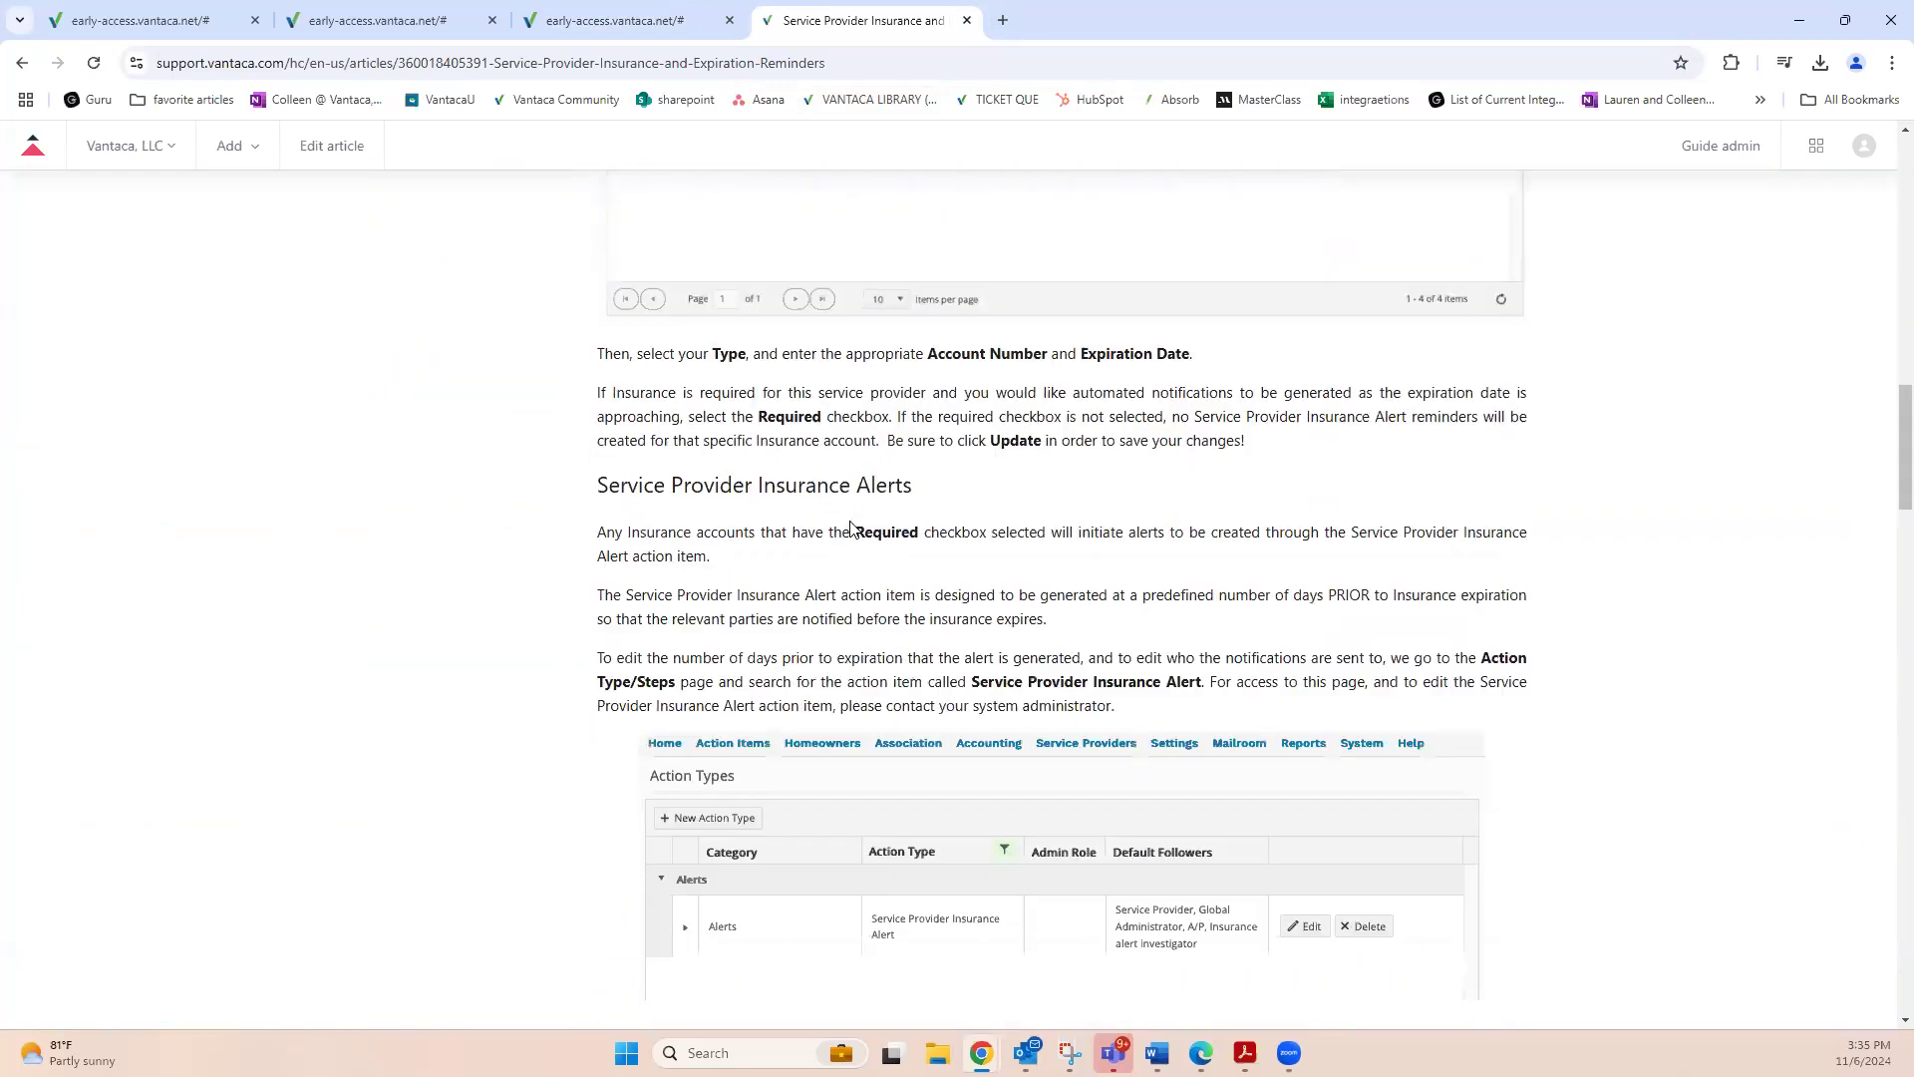
scroll(850, 529, "down", 8)
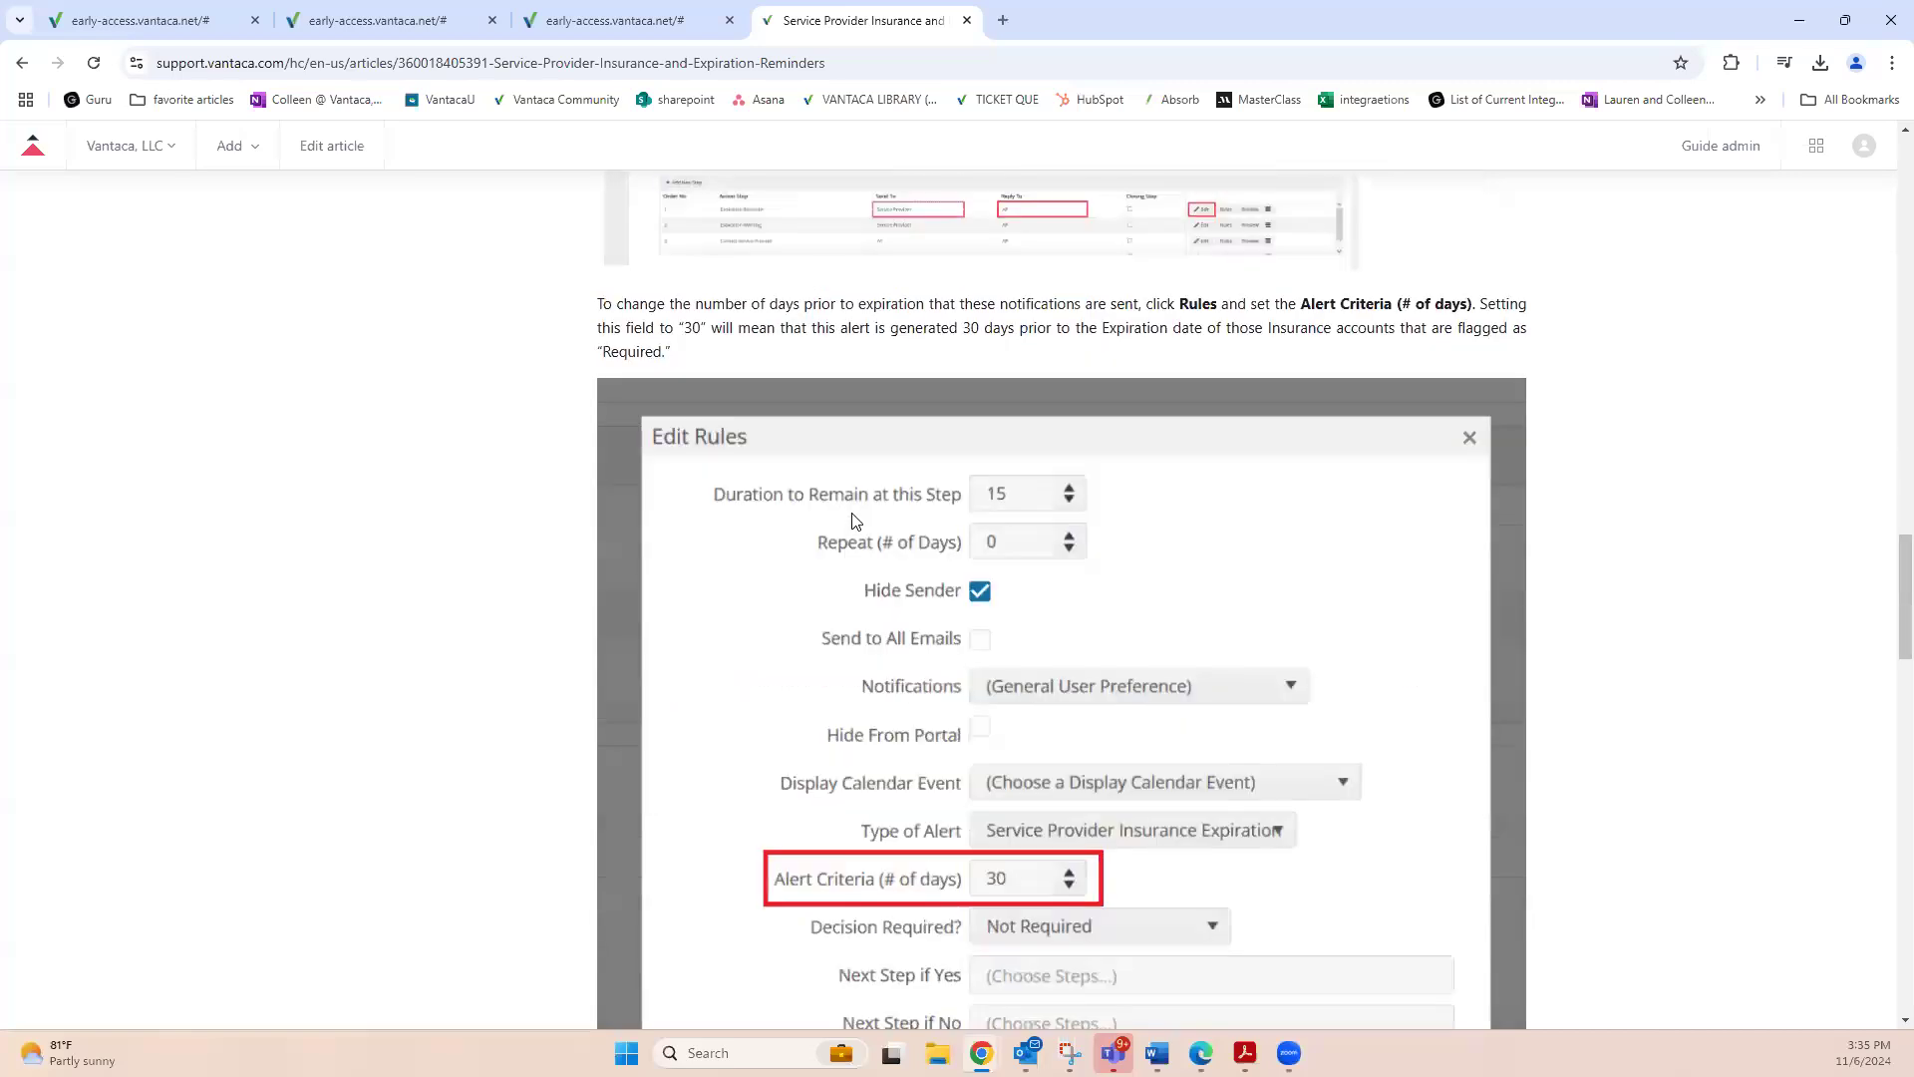
scroll(874, 743, "down", 5)
scroll(873, 743, "up", 14)
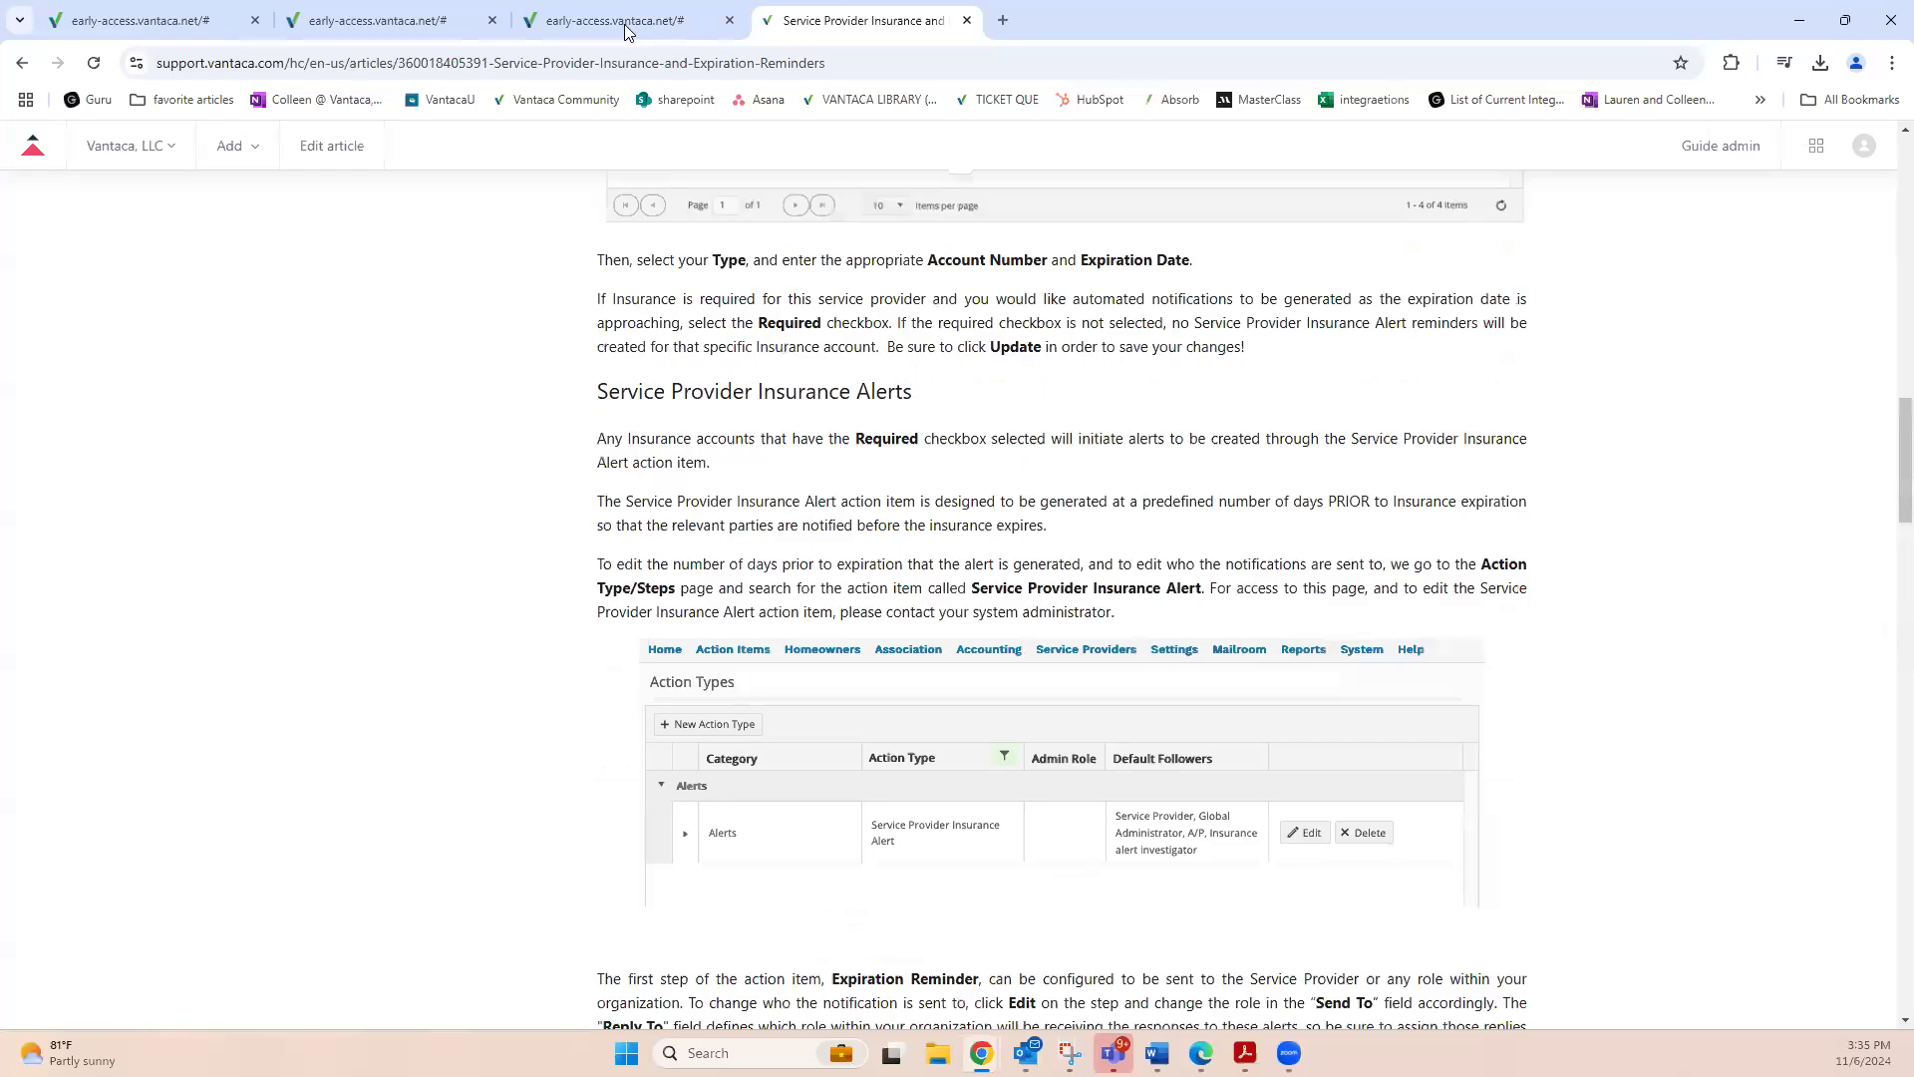
Return to the service providers, open Bob the Builder's insurance page, and view the provider search without changing the provider.
left_click(628, 21)
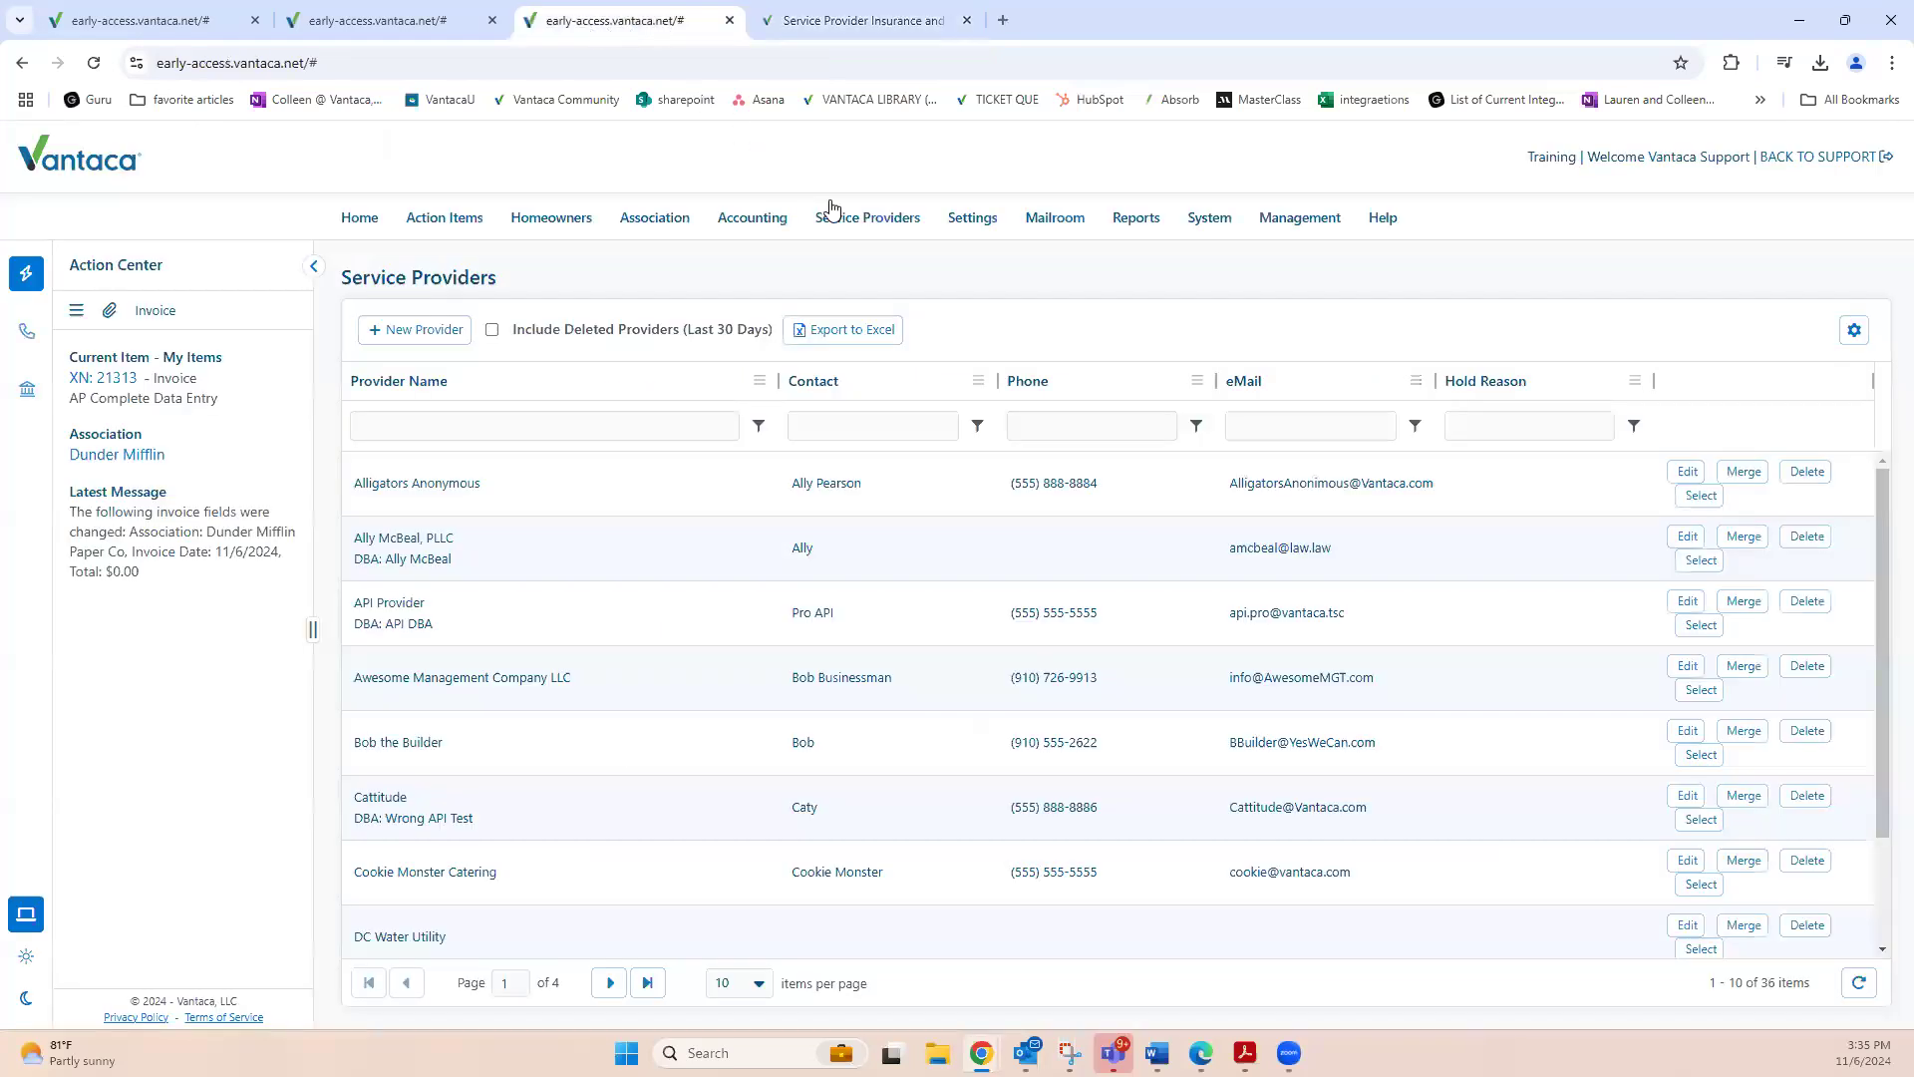
mouse_move(848, 228)
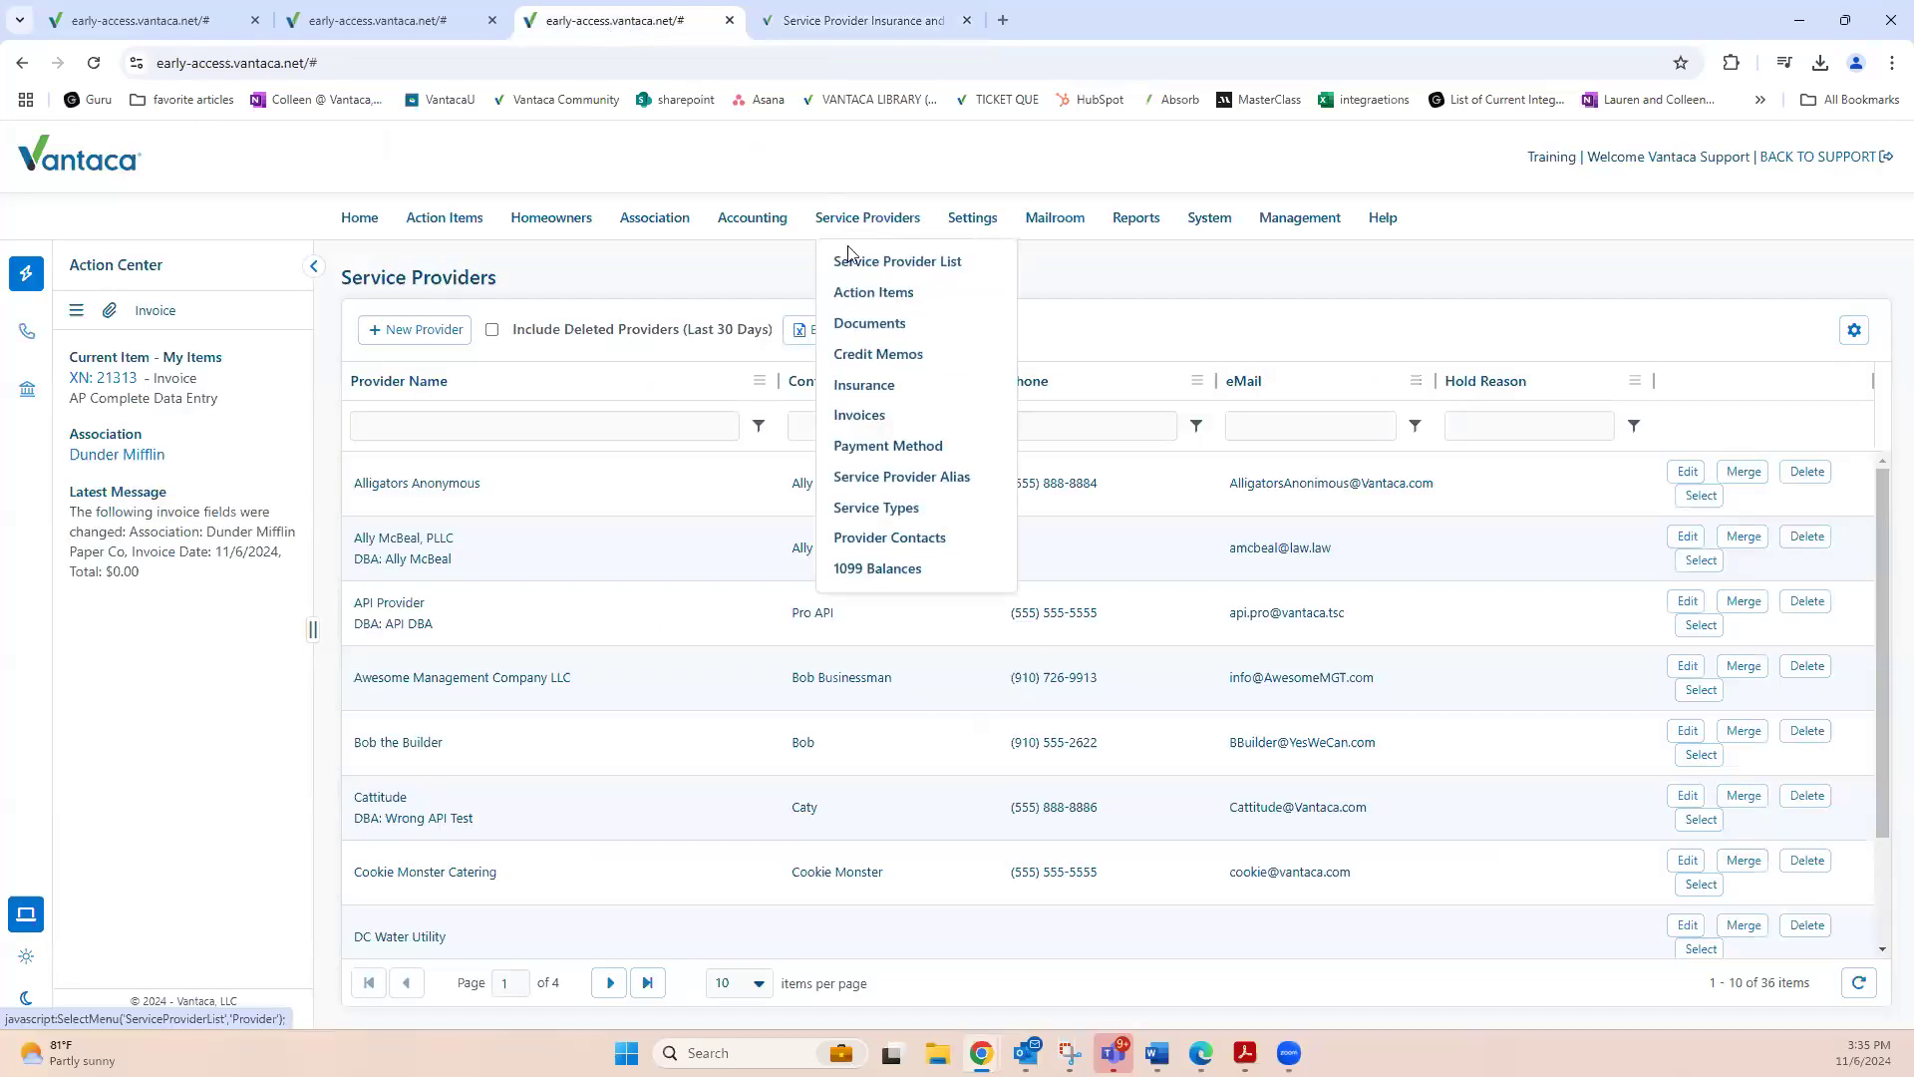
left_click(888, 395)
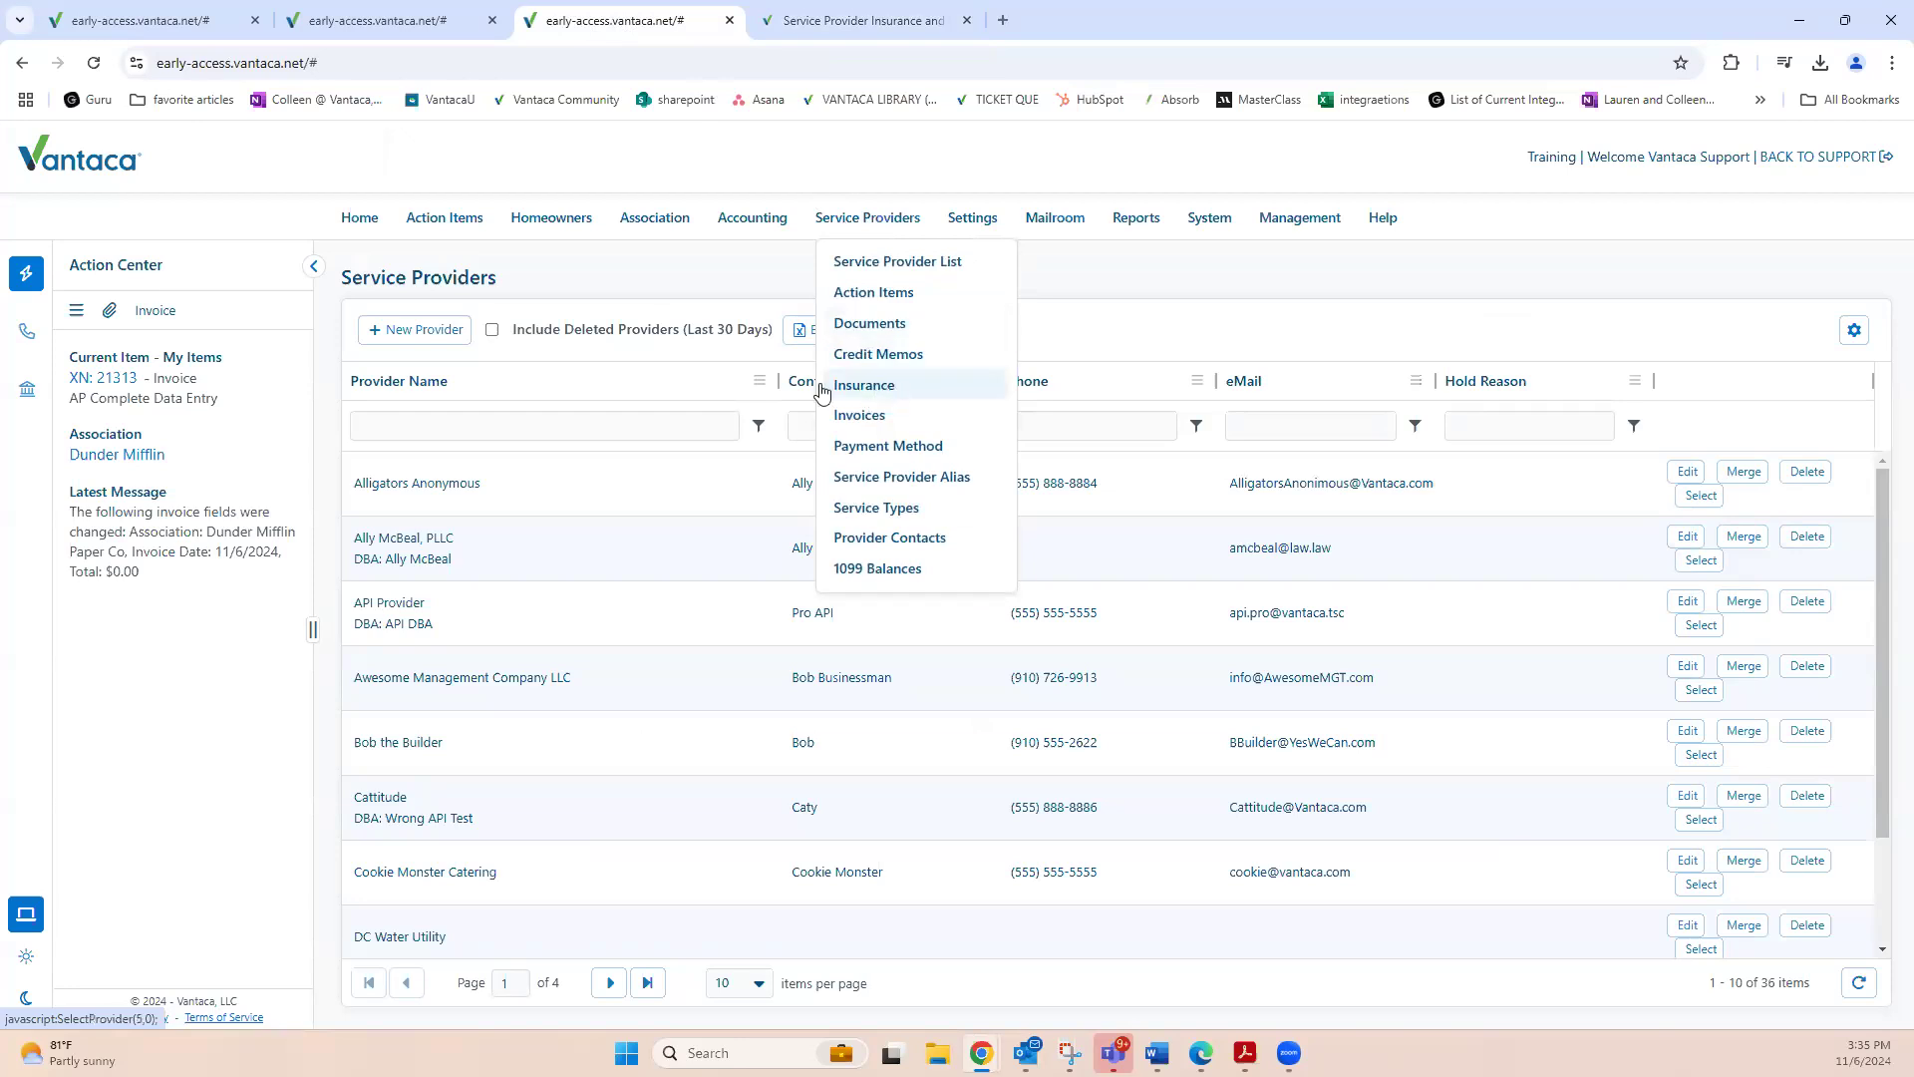
left_click_drag(344, 277, 562, 286)
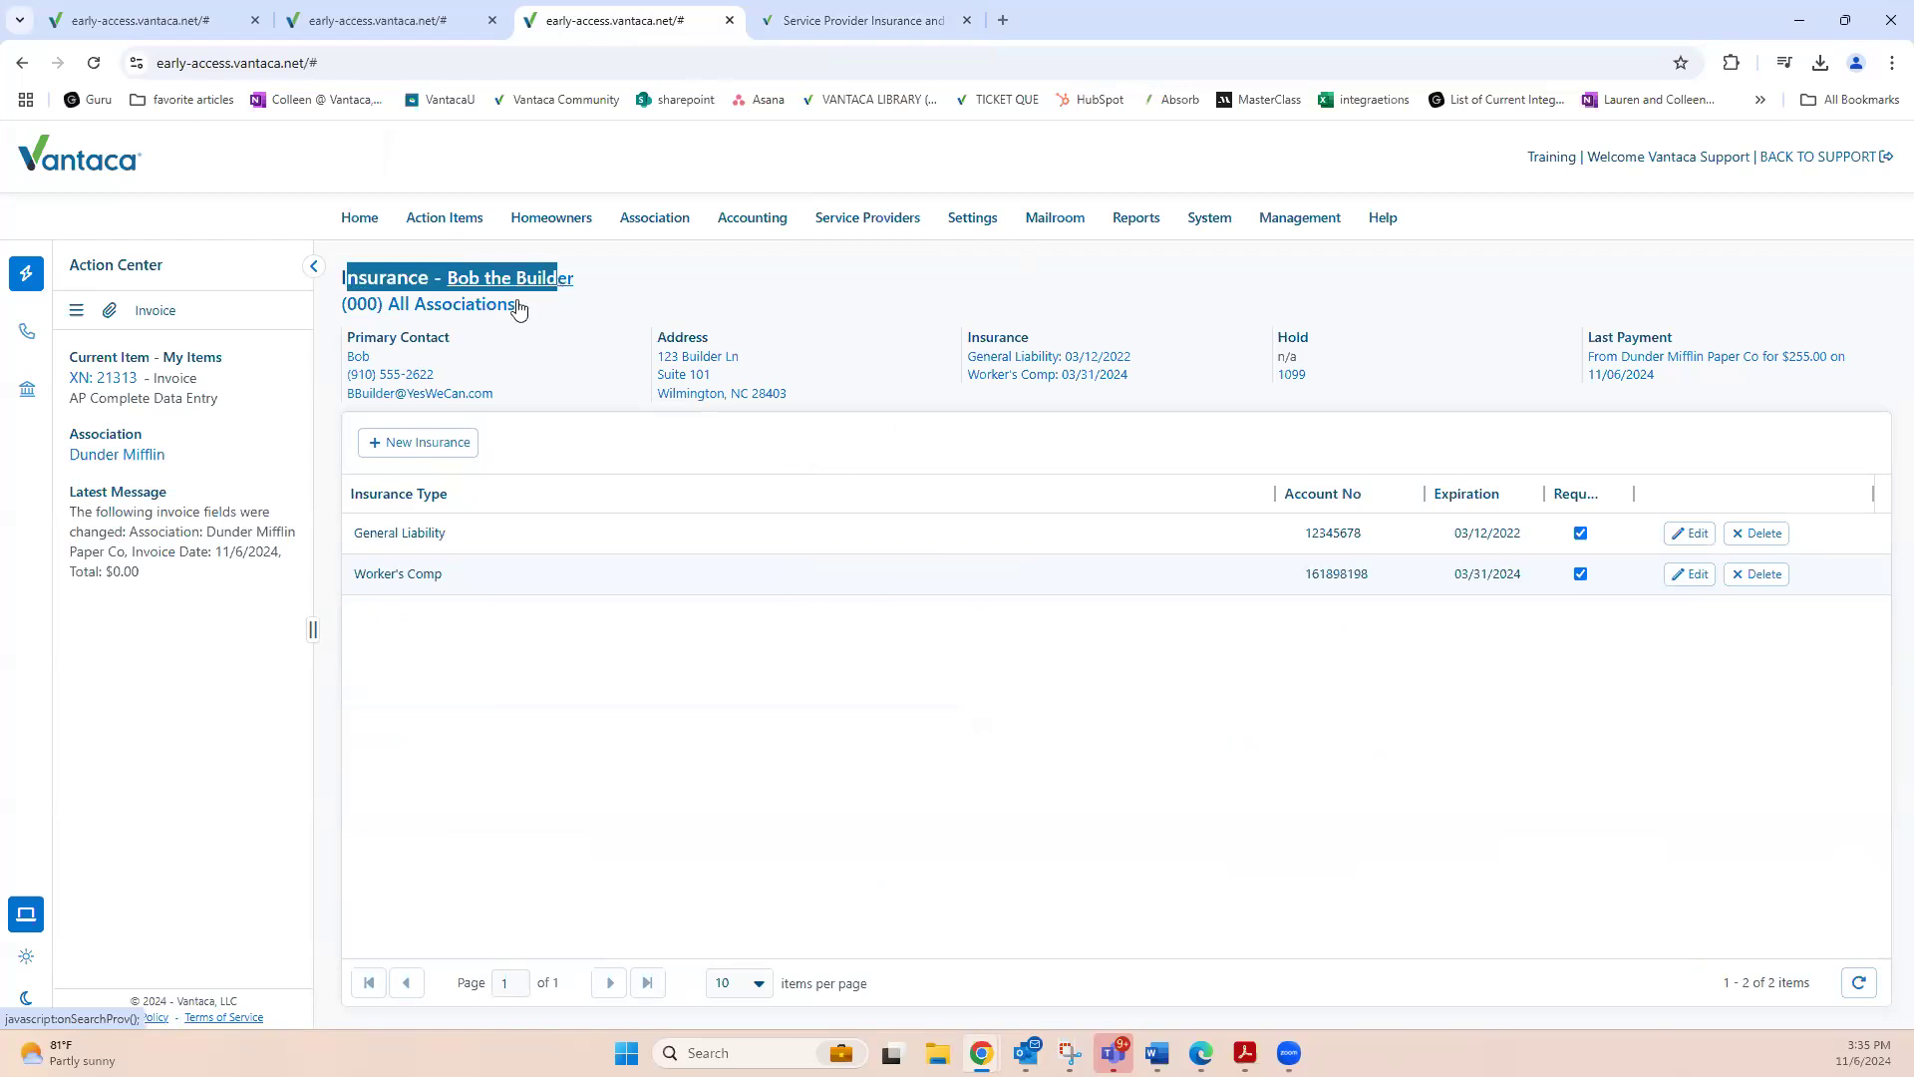
left_click(518, 290)
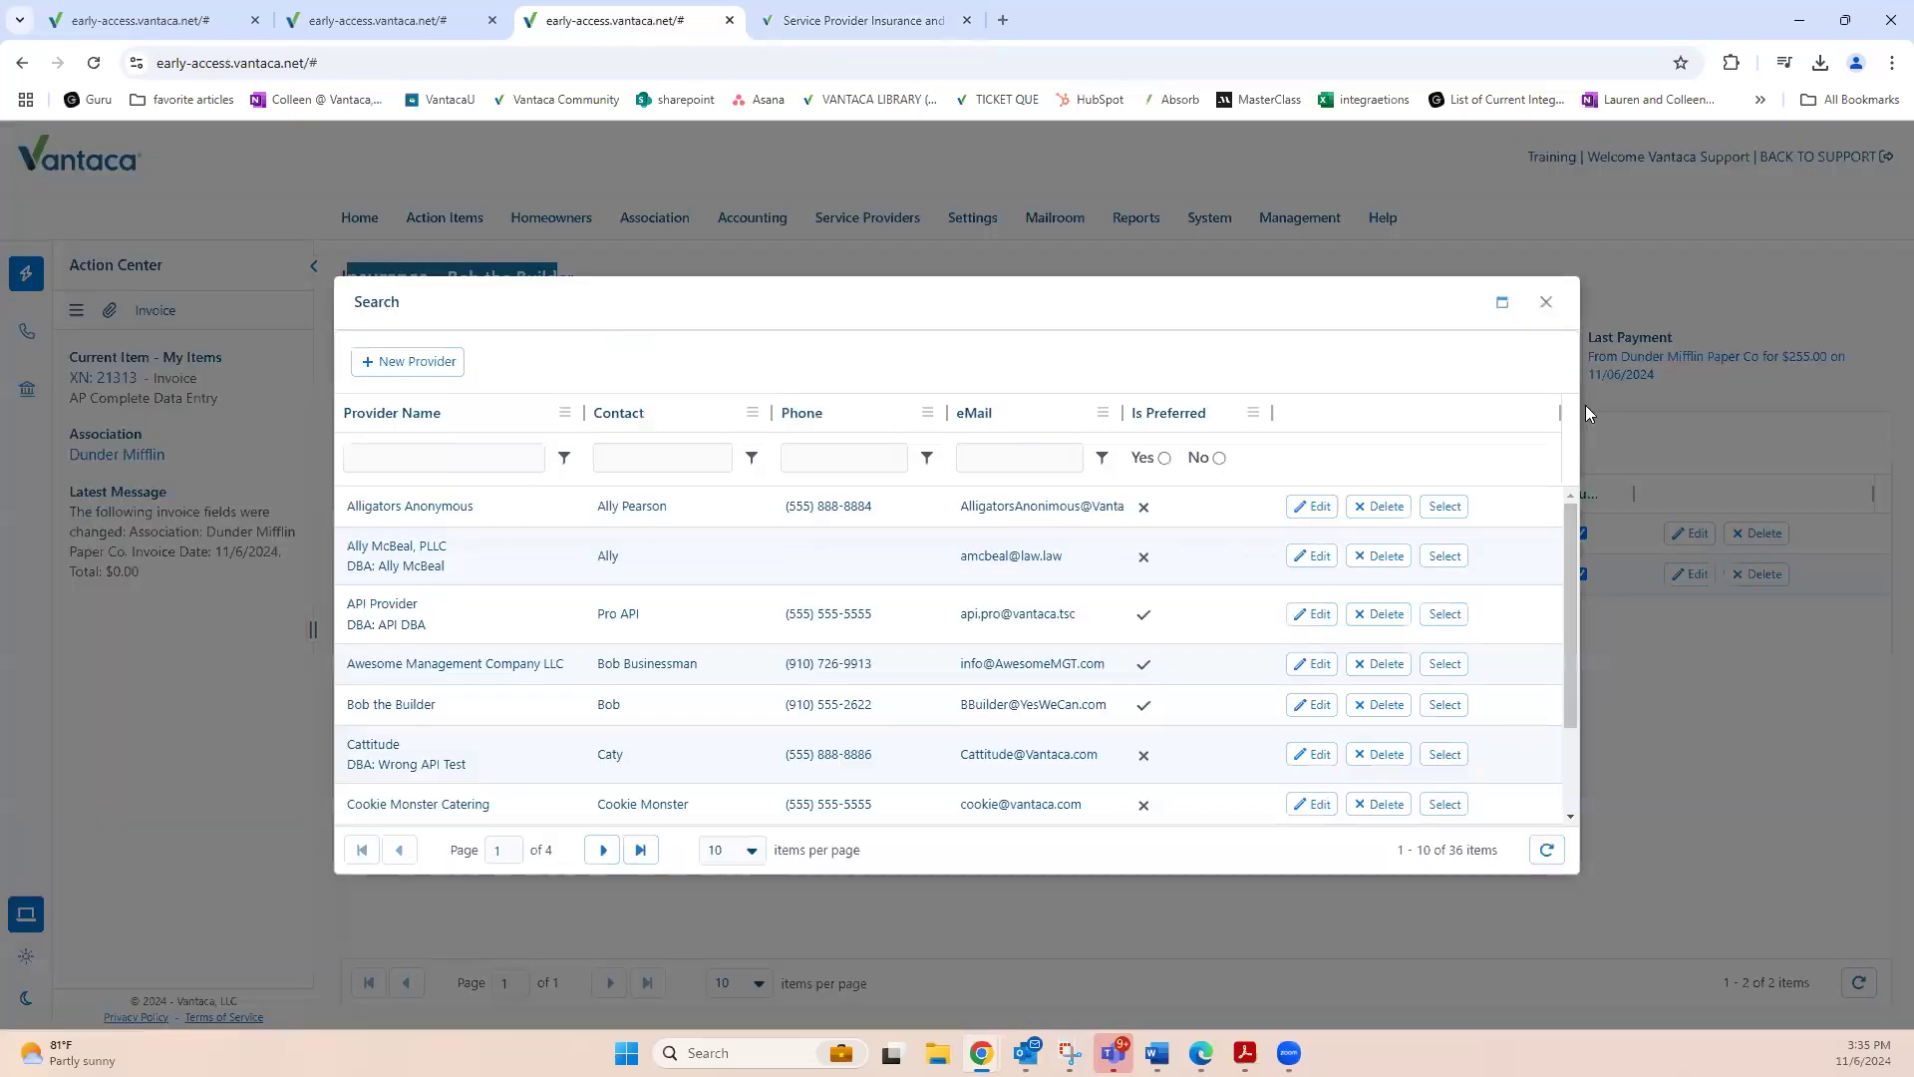
left_click(1546, 303)
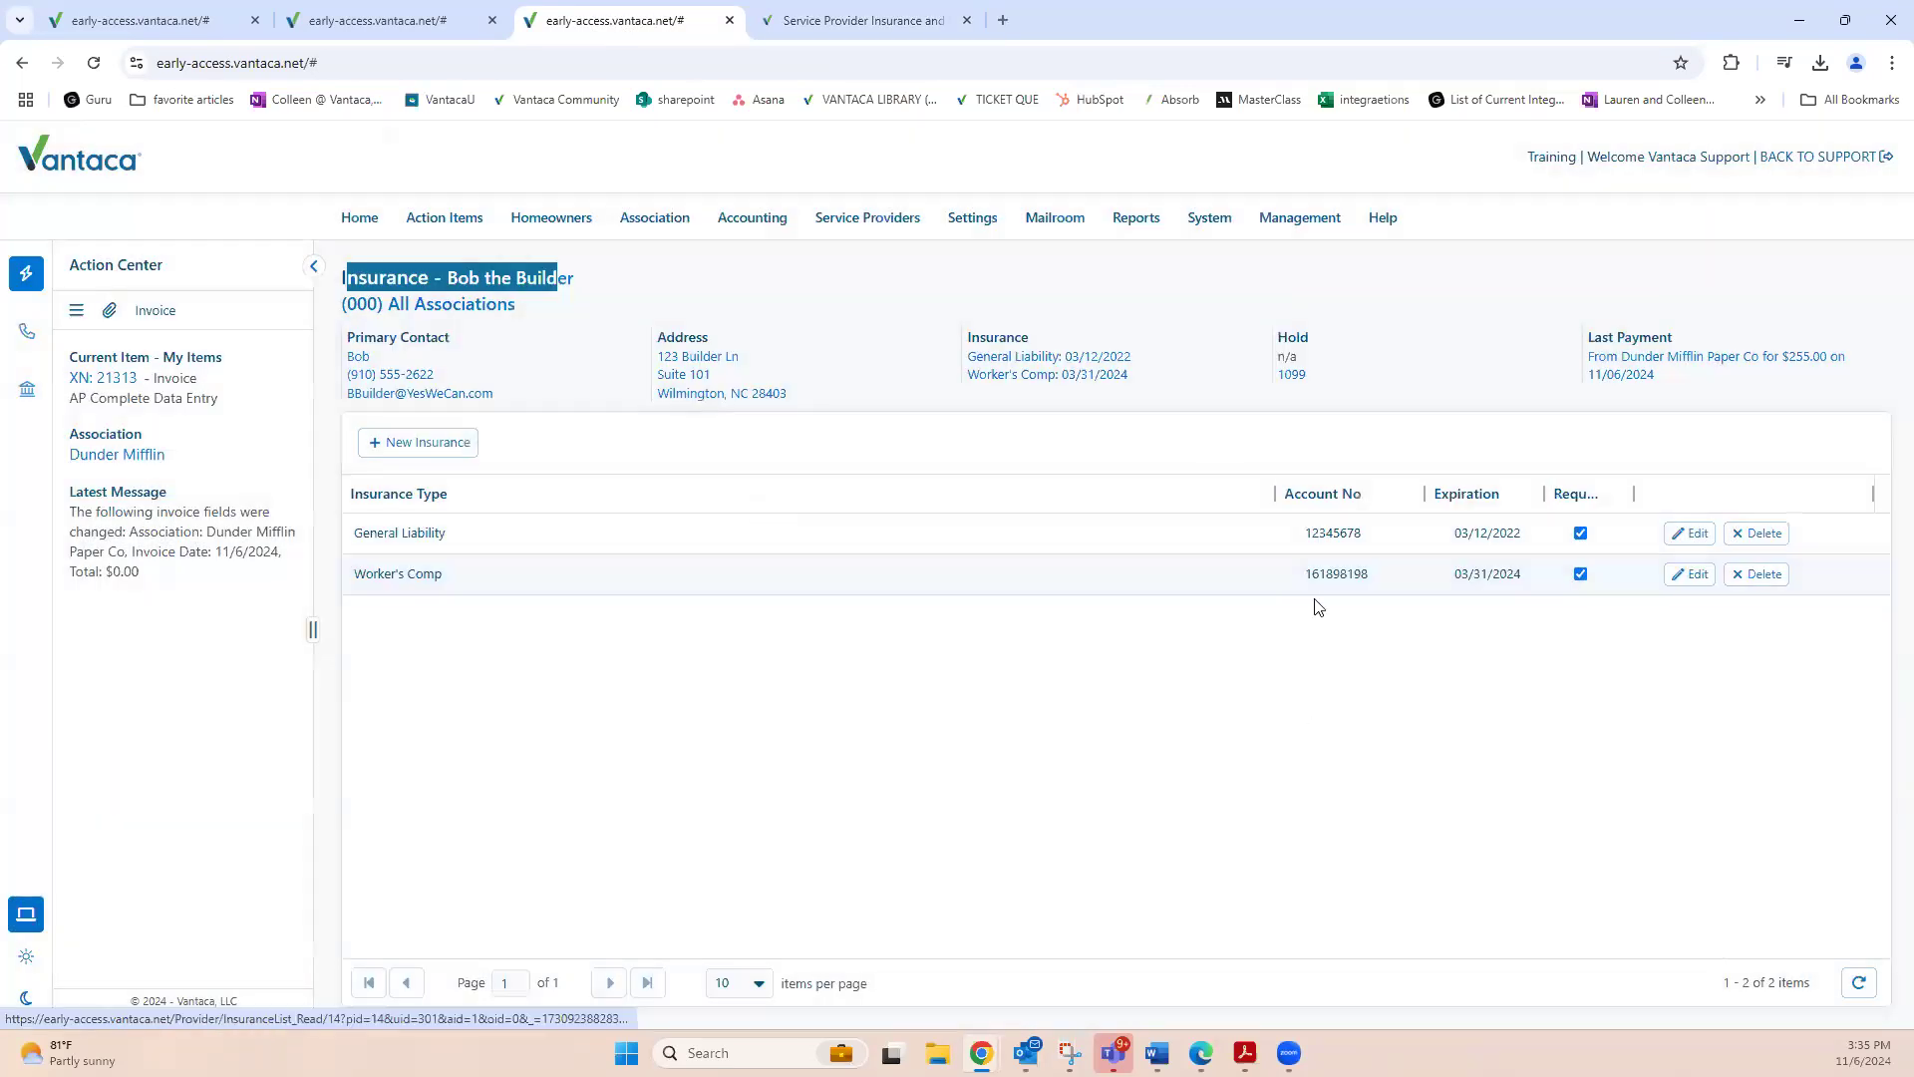
Start a new insurance record for Bob the Builder, view the available insurance types and cancel the record.
left_click(447, 451)
left_click(577, 536)
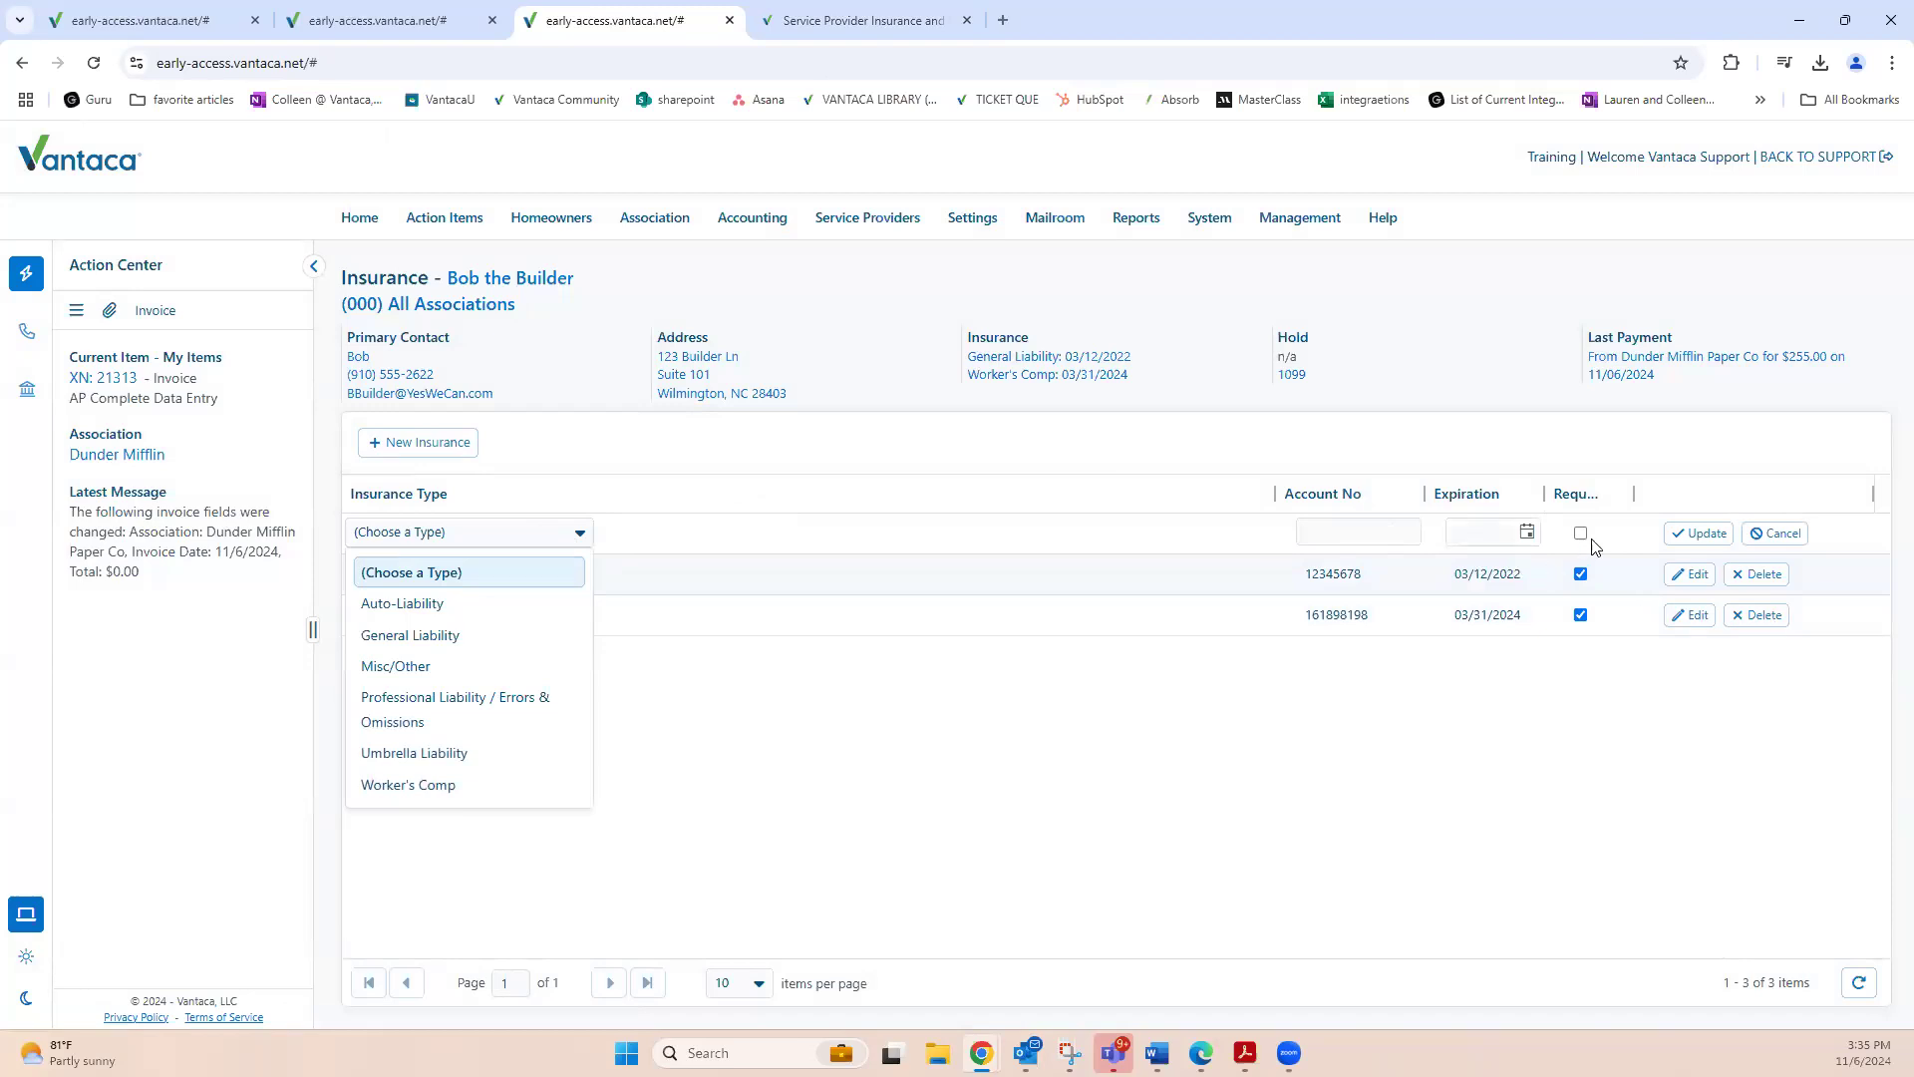
left_click(1774, 533)
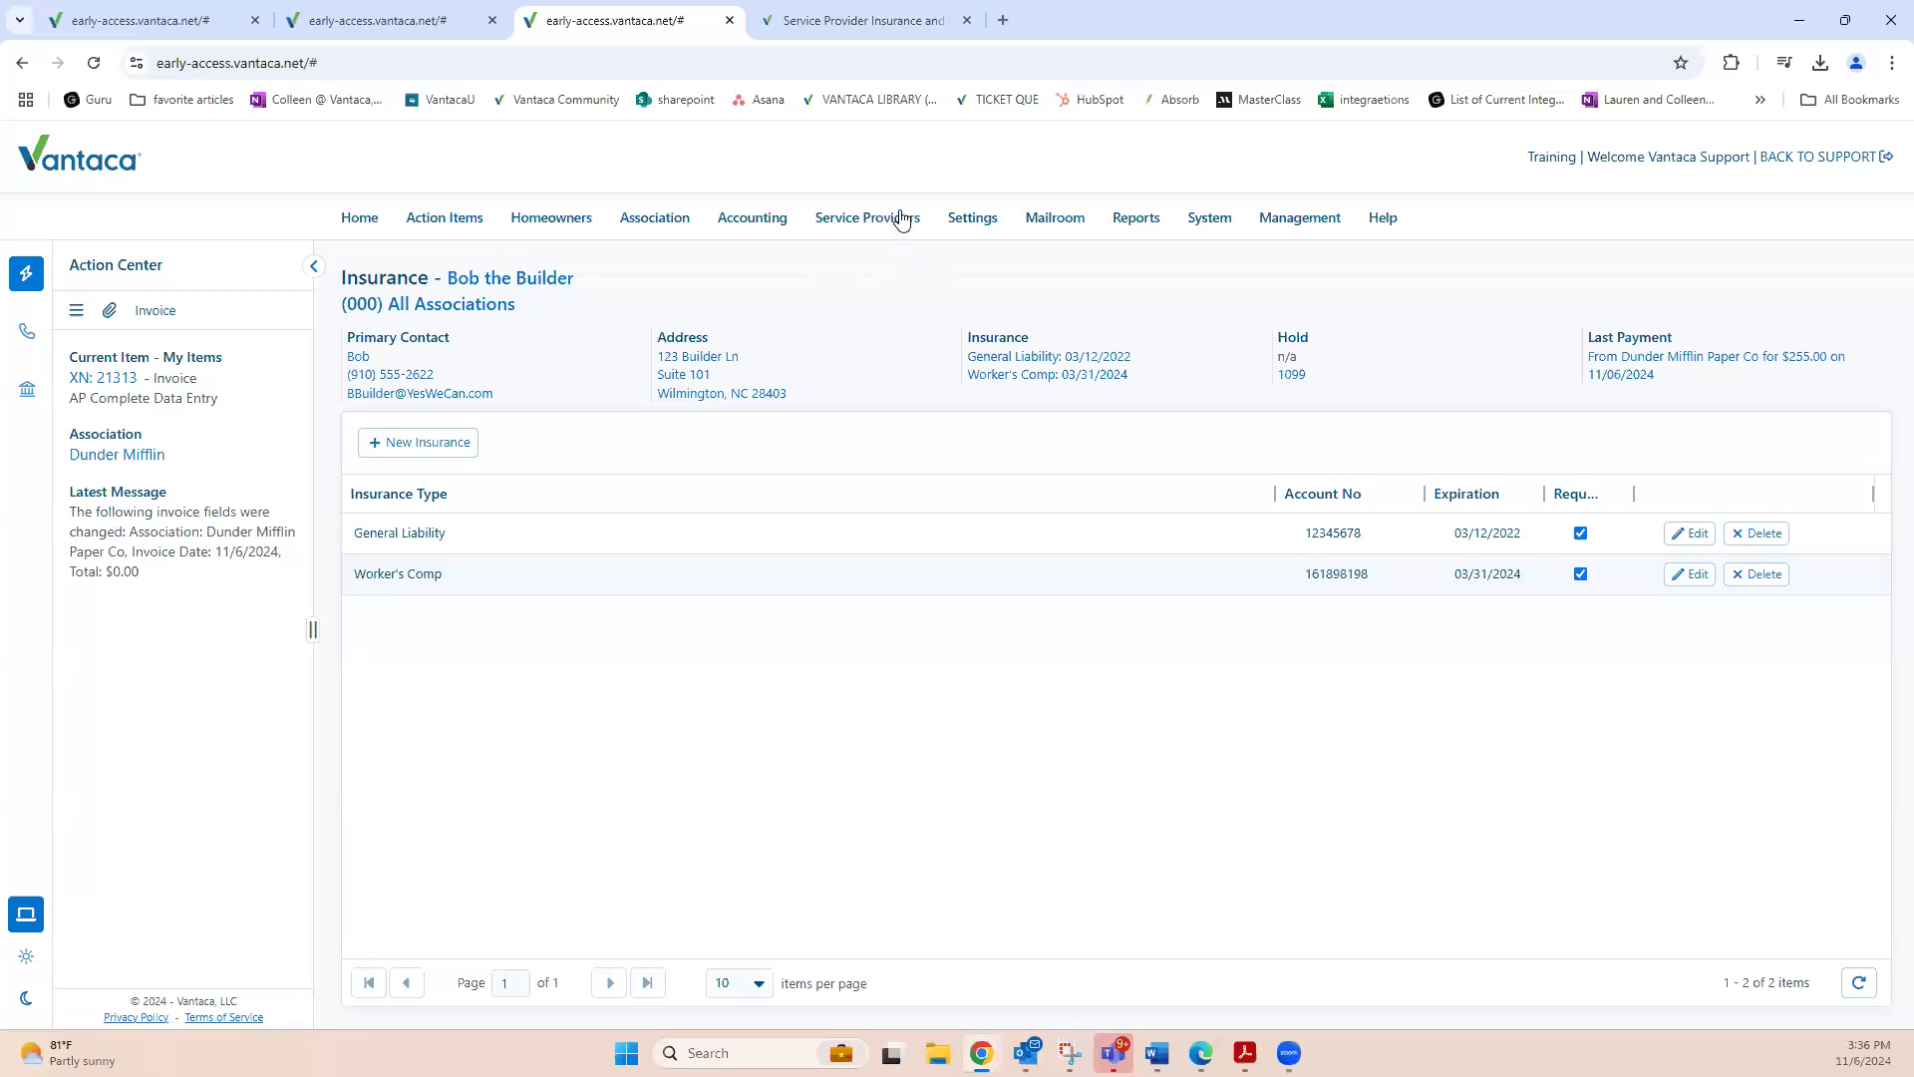
Open Bob the Builder's documents, expand the CoI folder and view its folder and document options without changing anything.
mouse_move(897, 220)
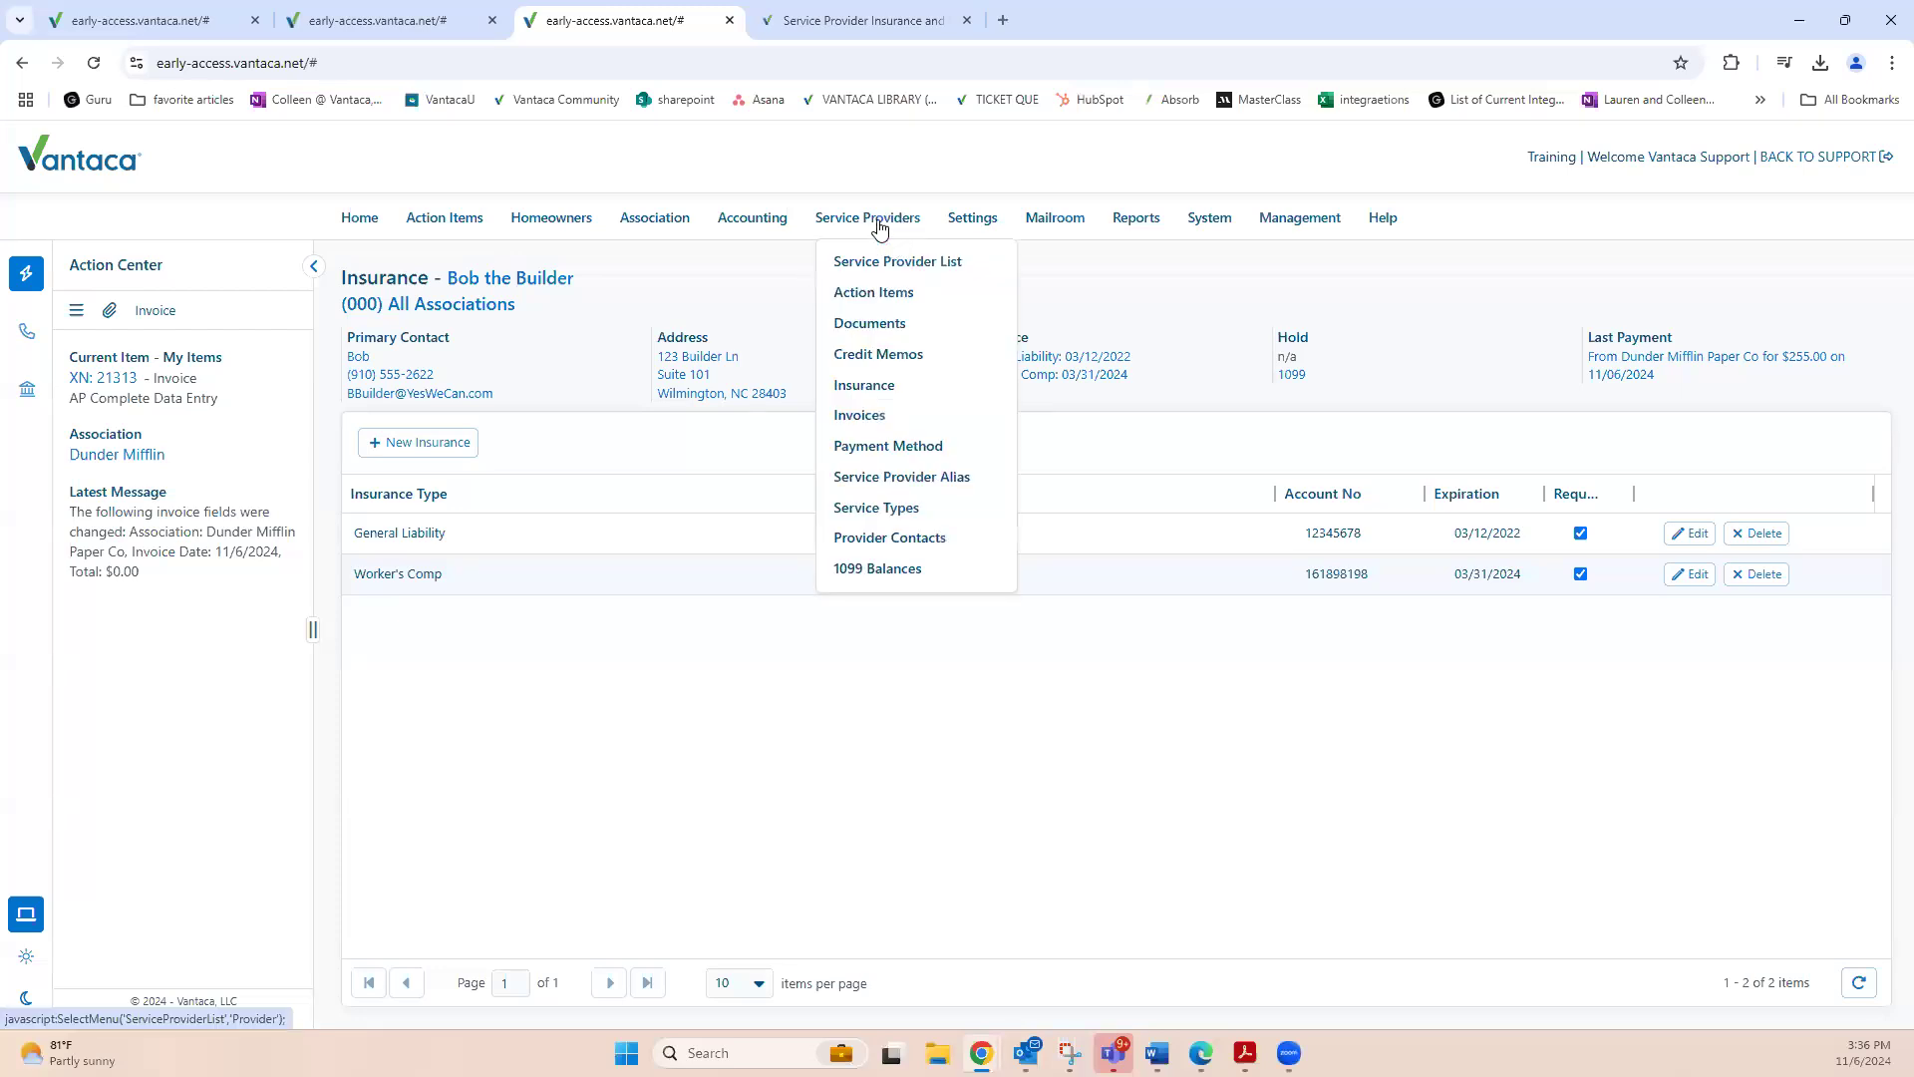
left_click(886, 323)
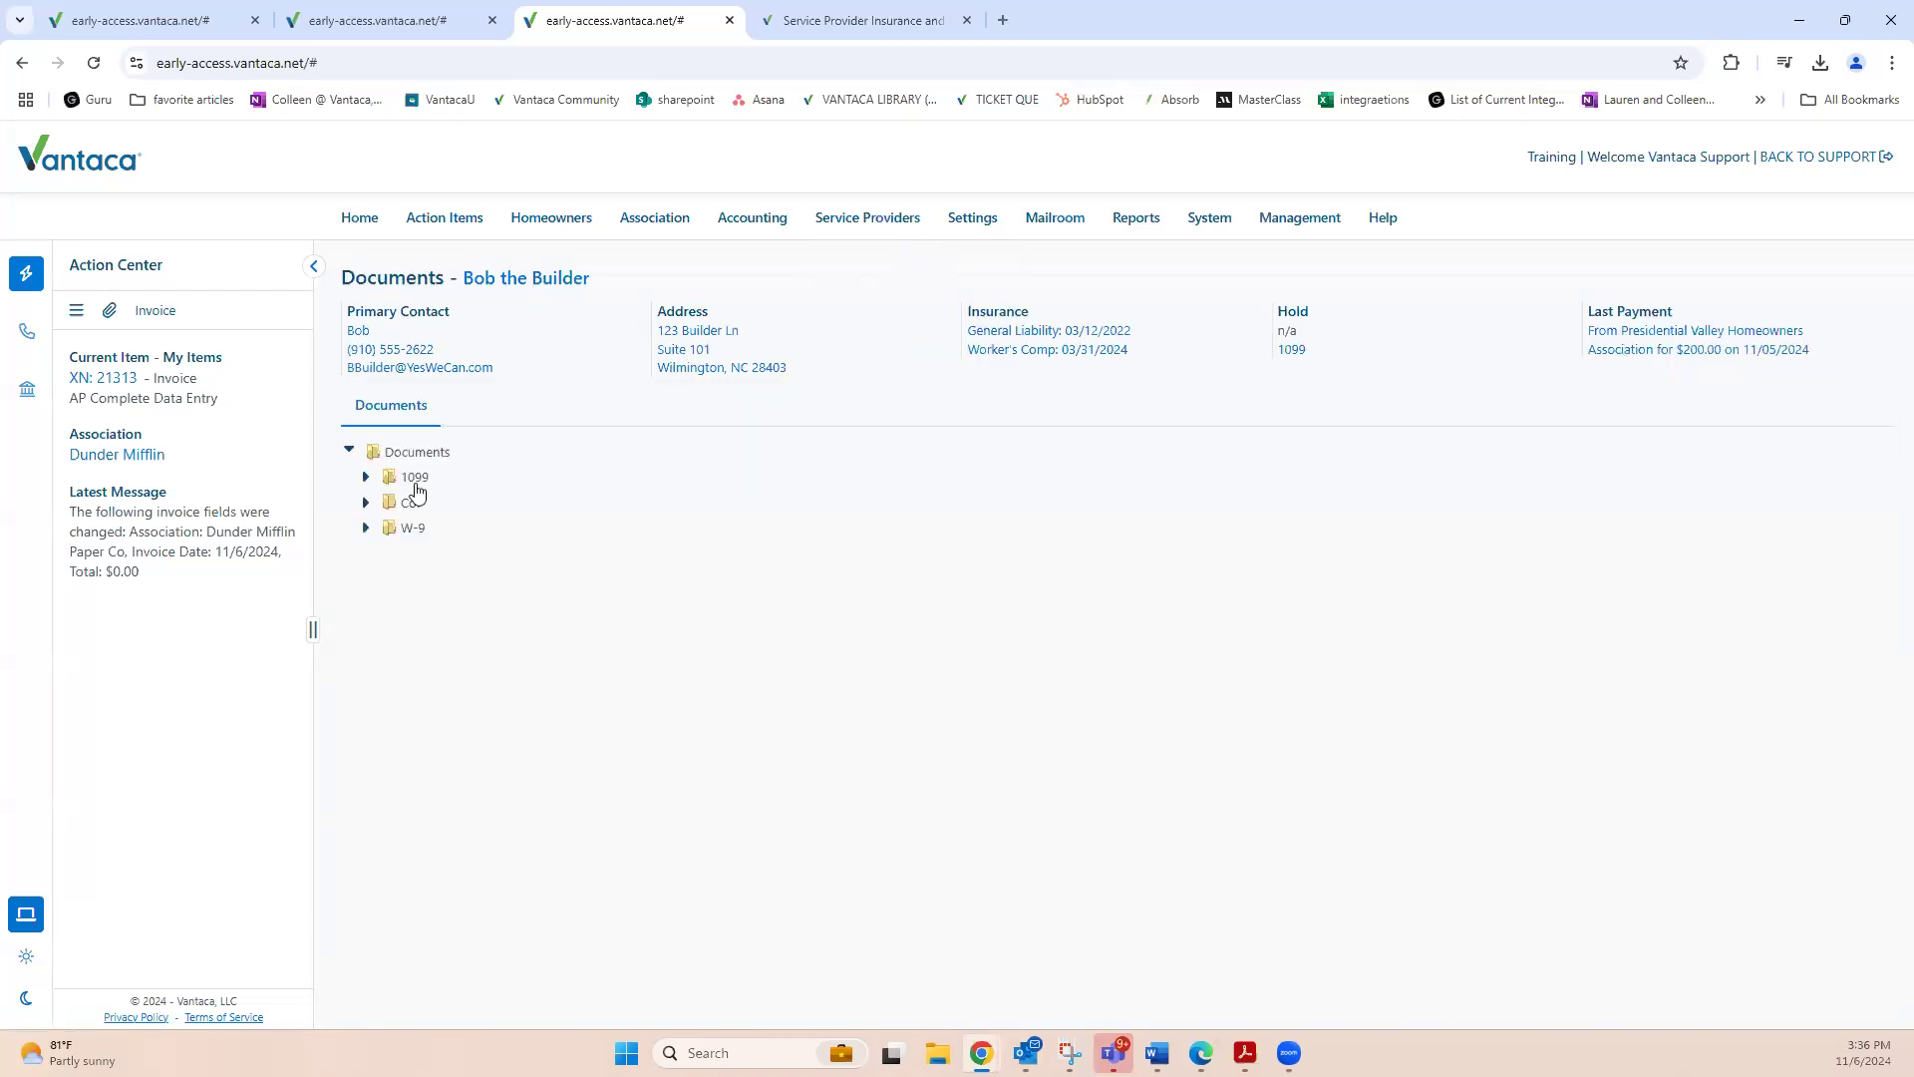
left_click(366, 503)
right_click(415, 506)
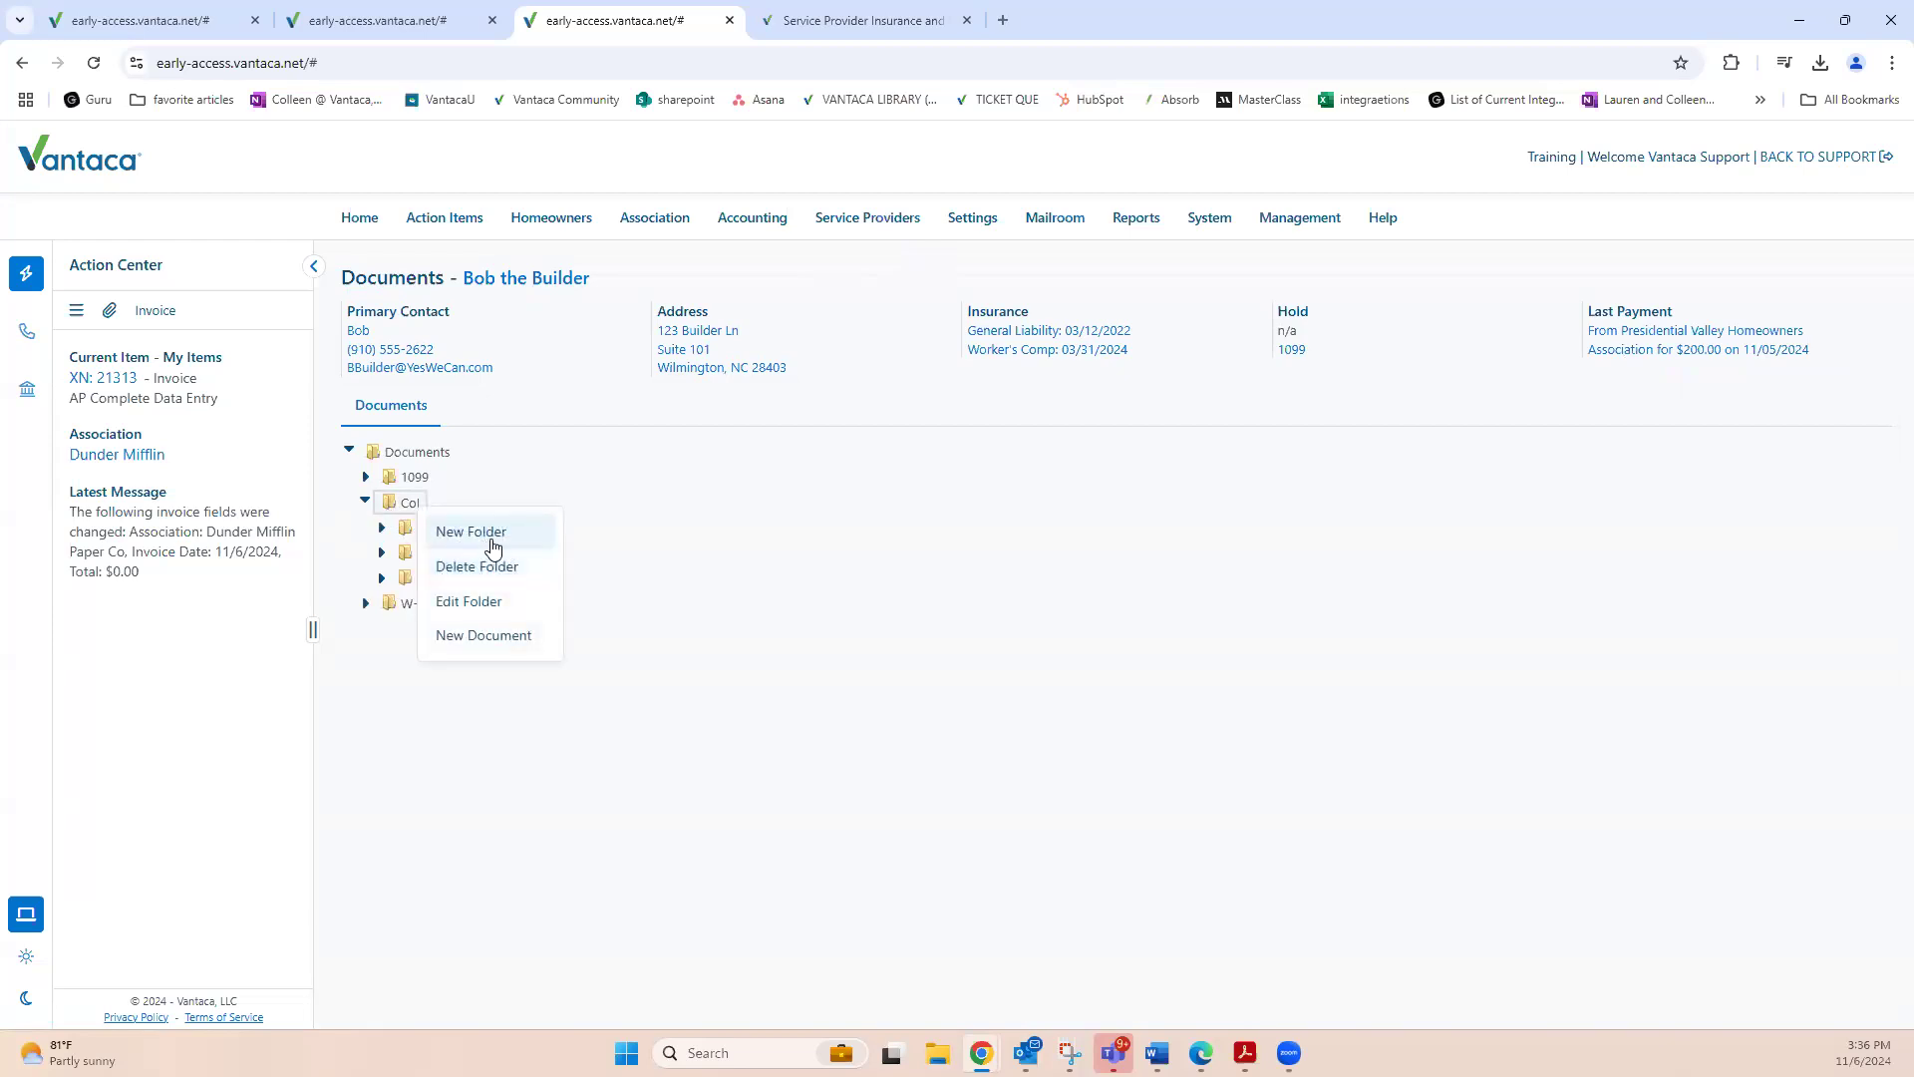
left_click(676, 523)
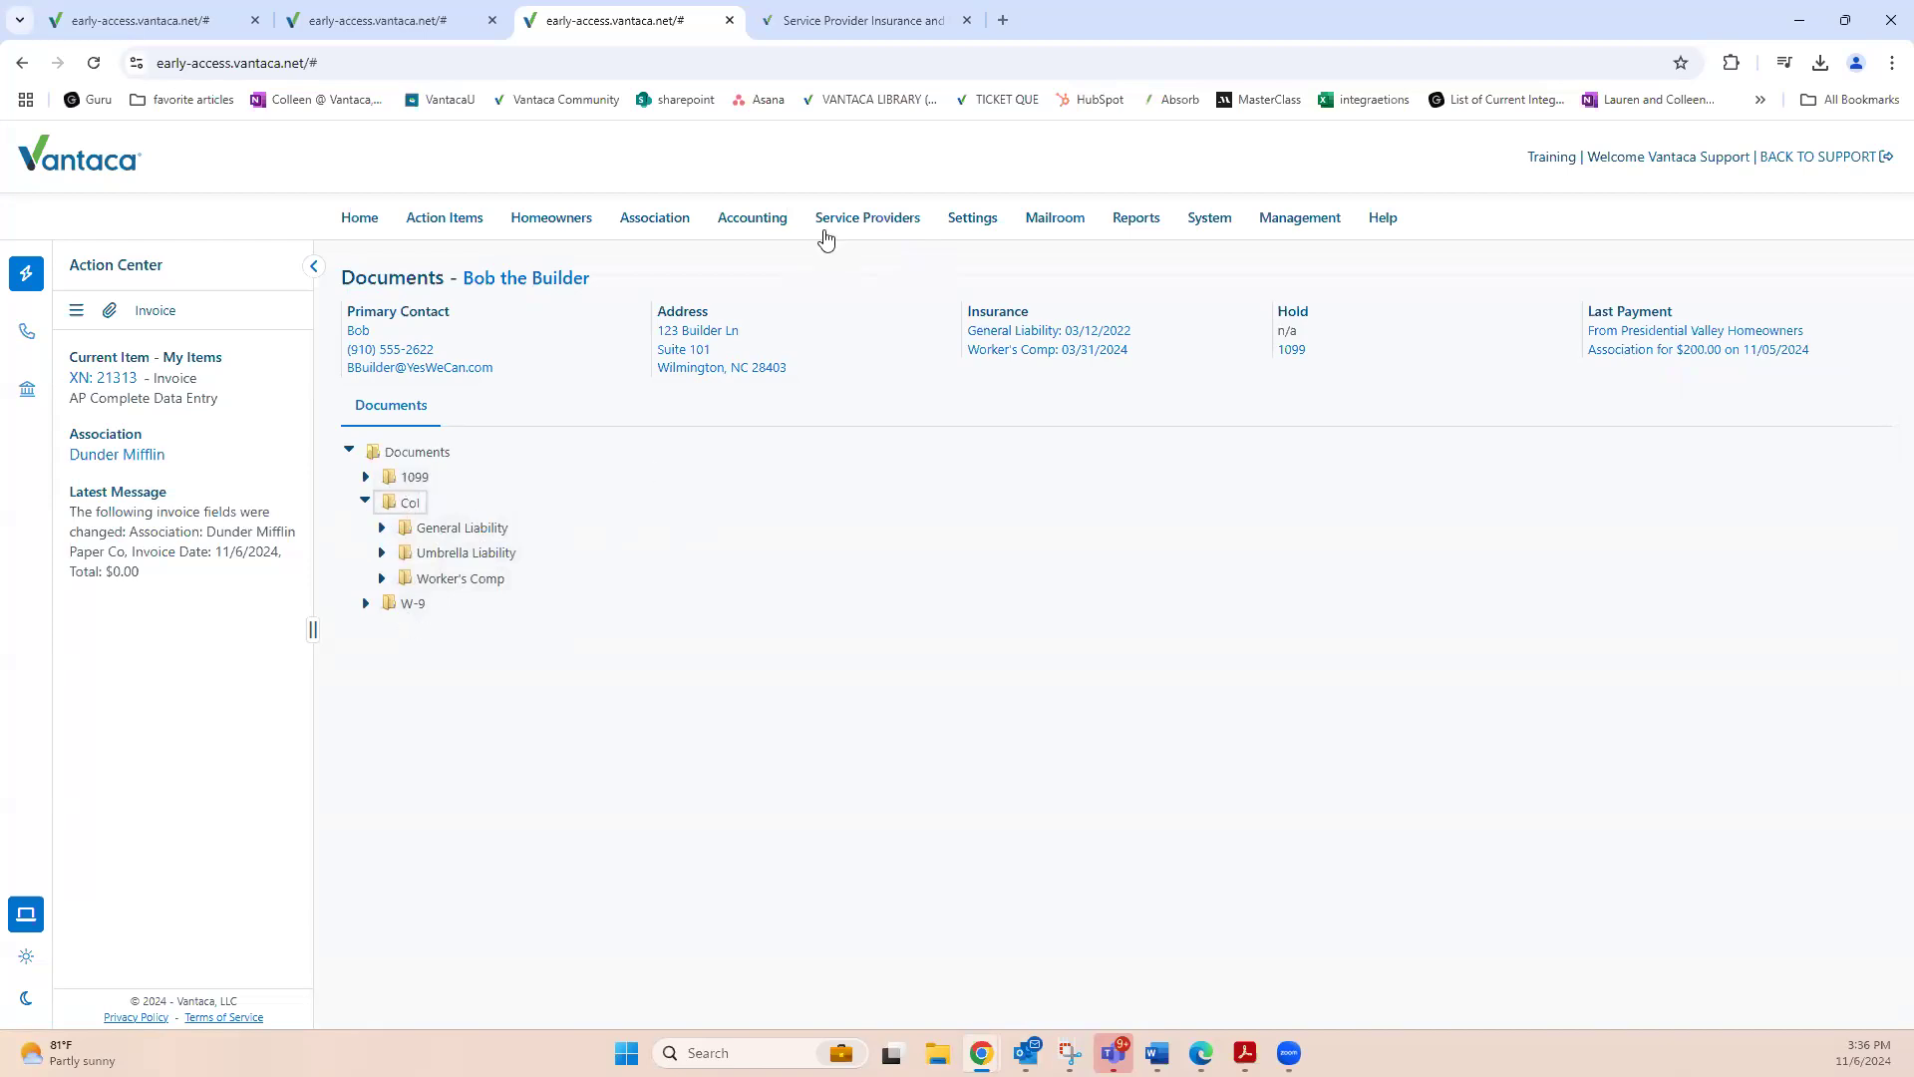
Open Bob the Builder's payment method settings and review the pay types, the routing number field and the Dunder Mifflin Paper Co method.
mouse_move(827, 236)
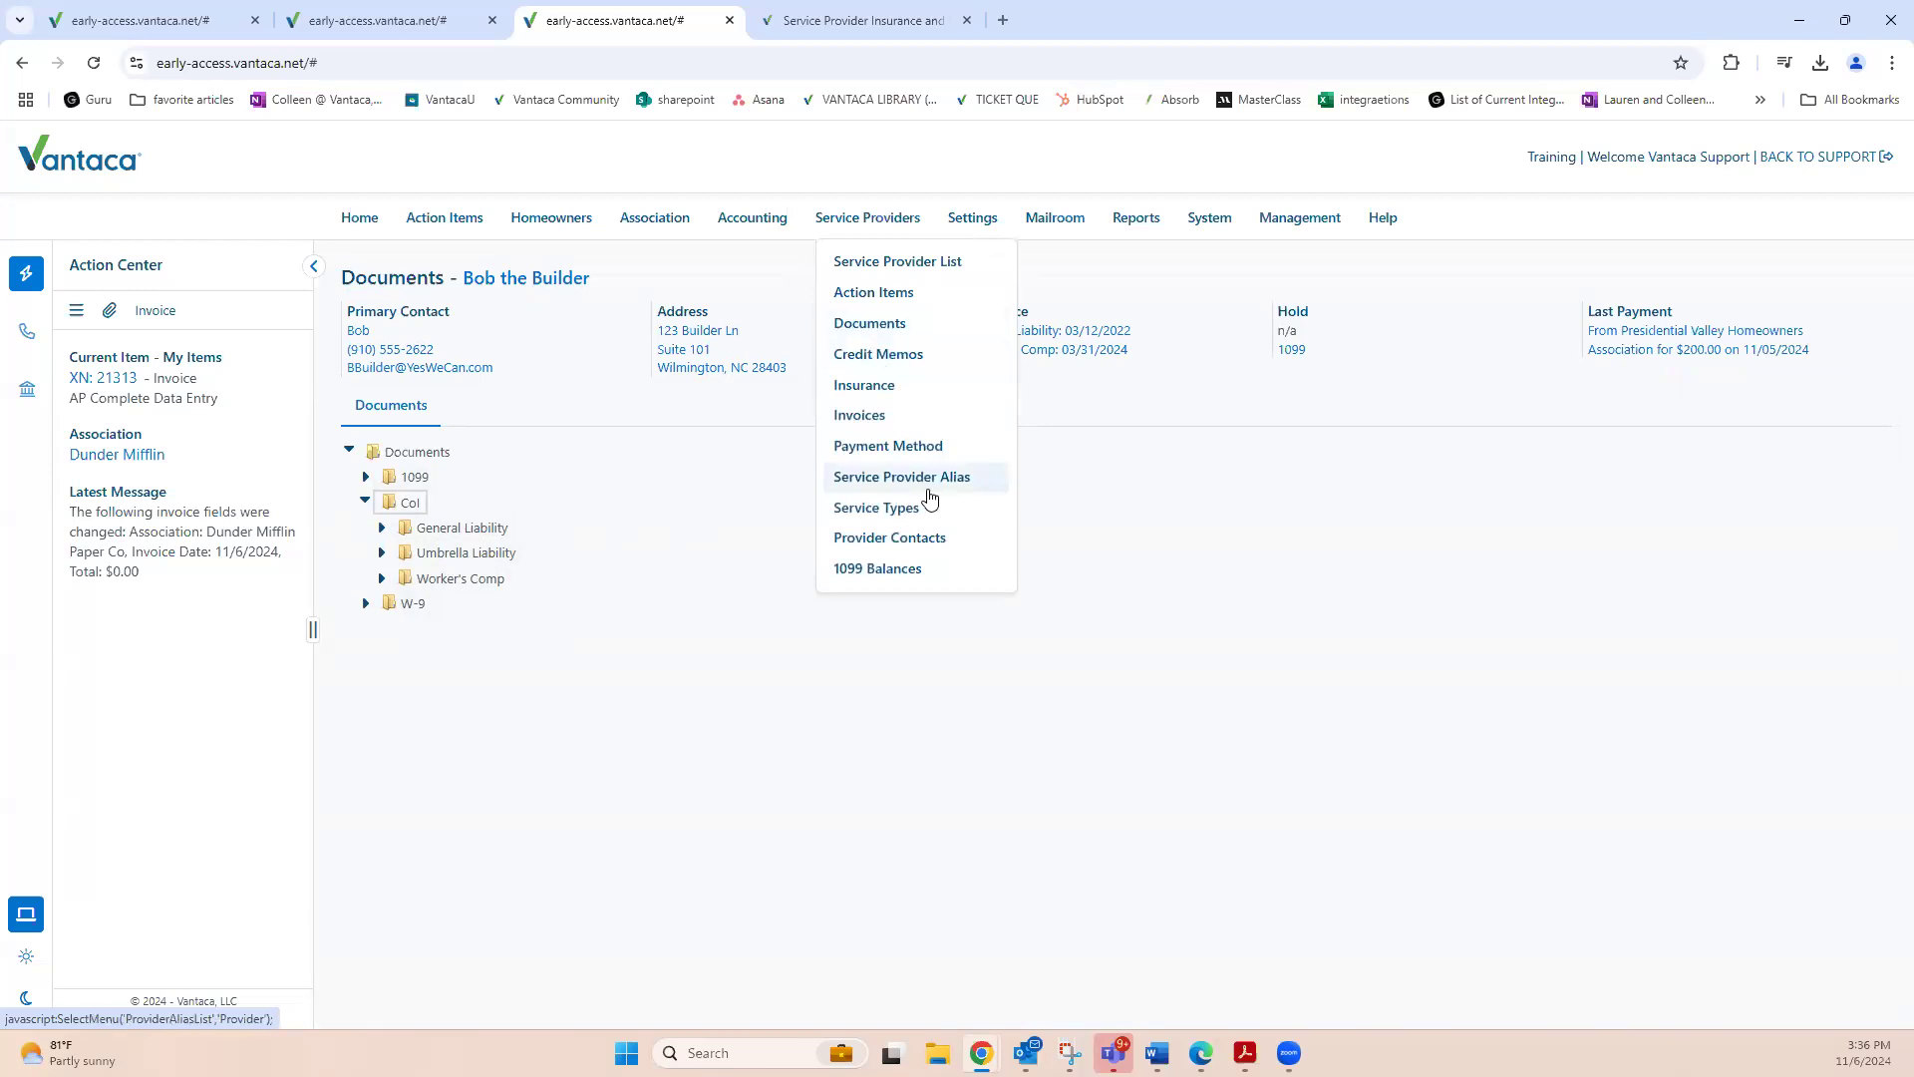
left_click(861, 450)
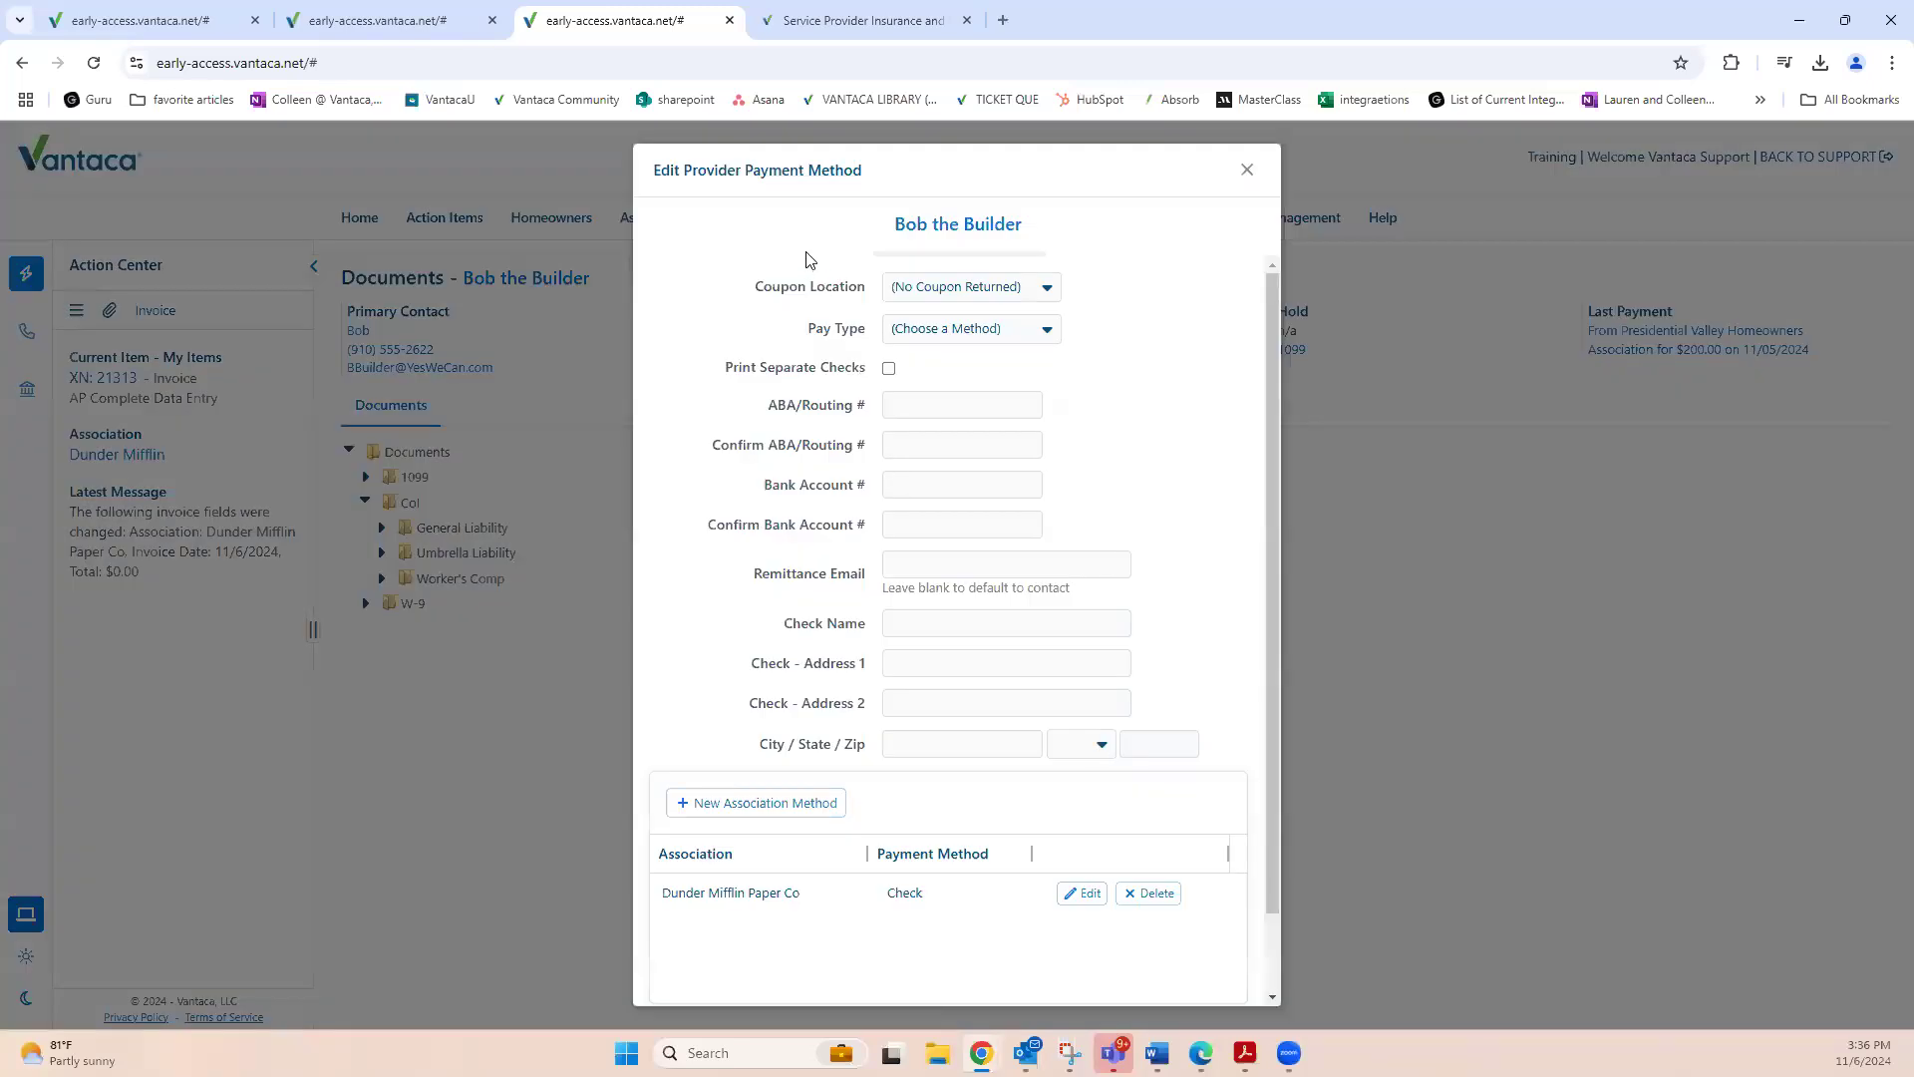
left_click(1045, 328)
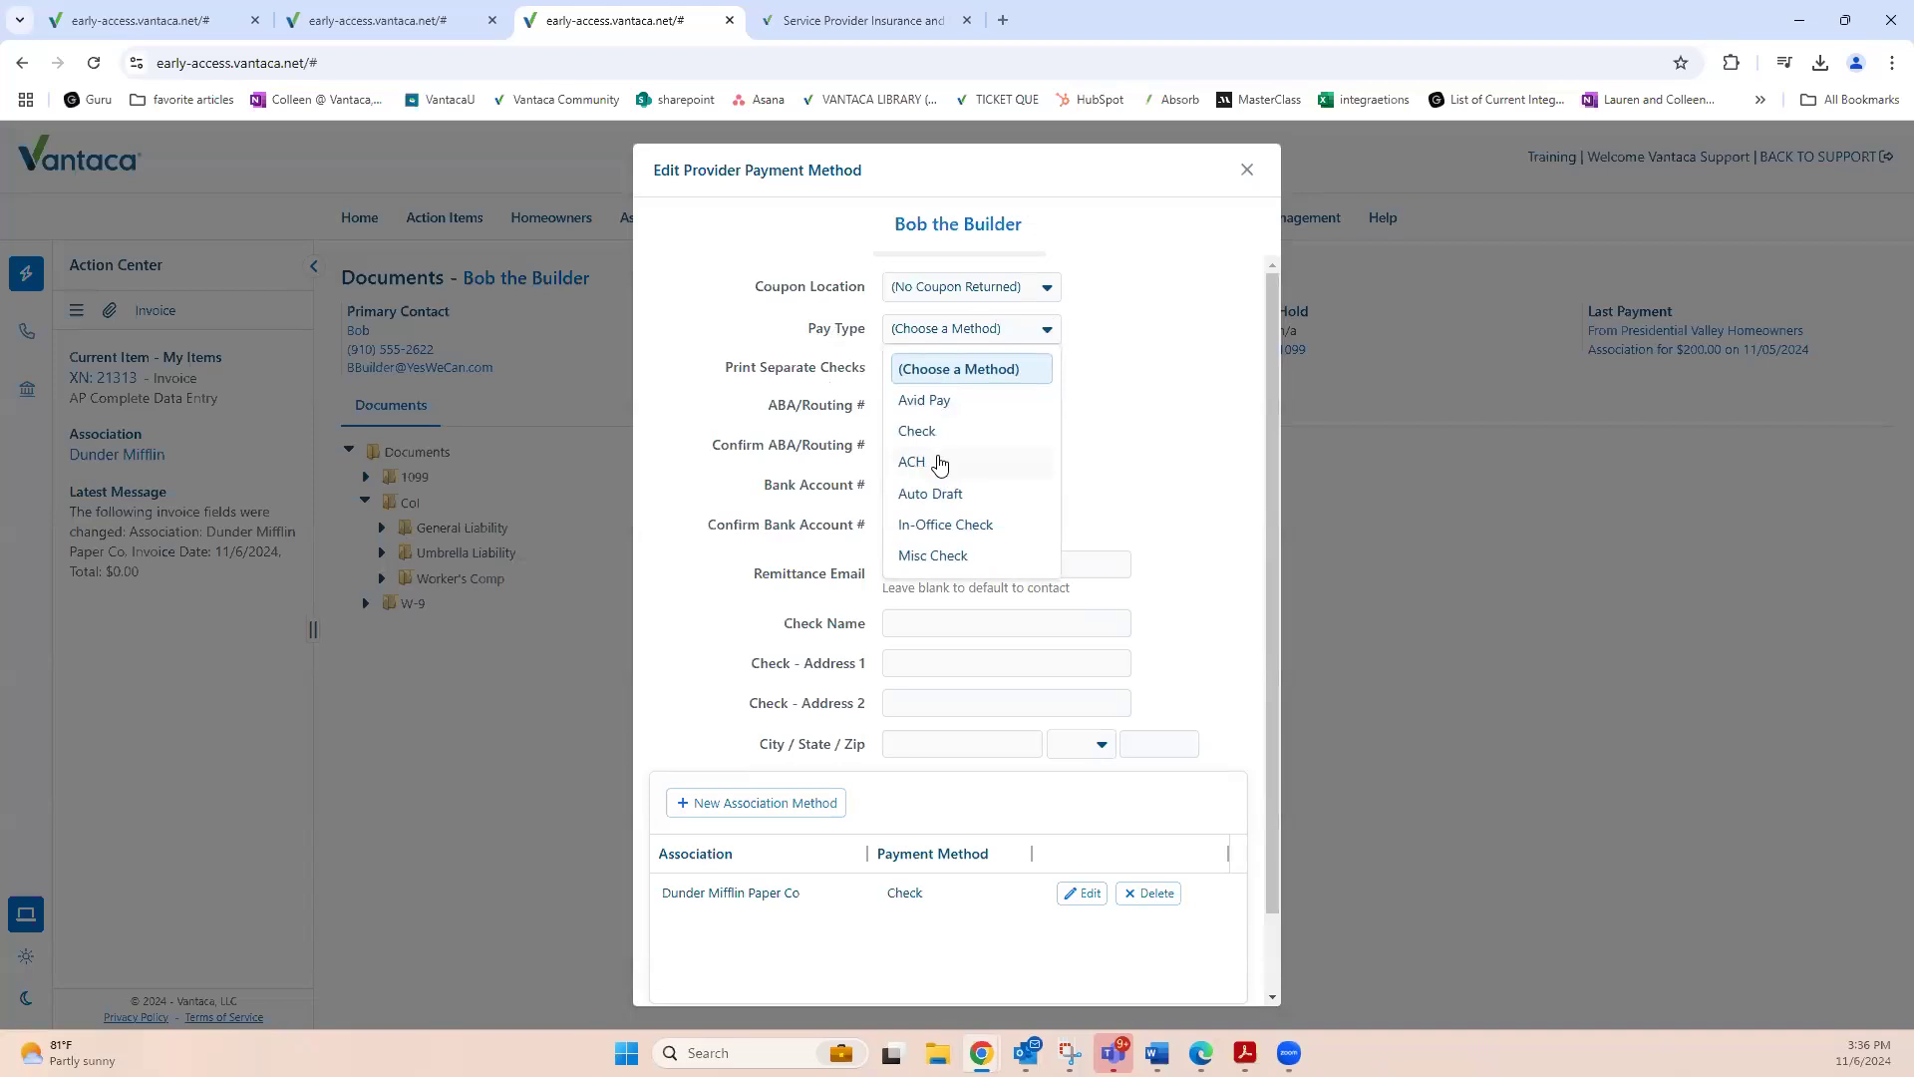
left_click(828, 357)
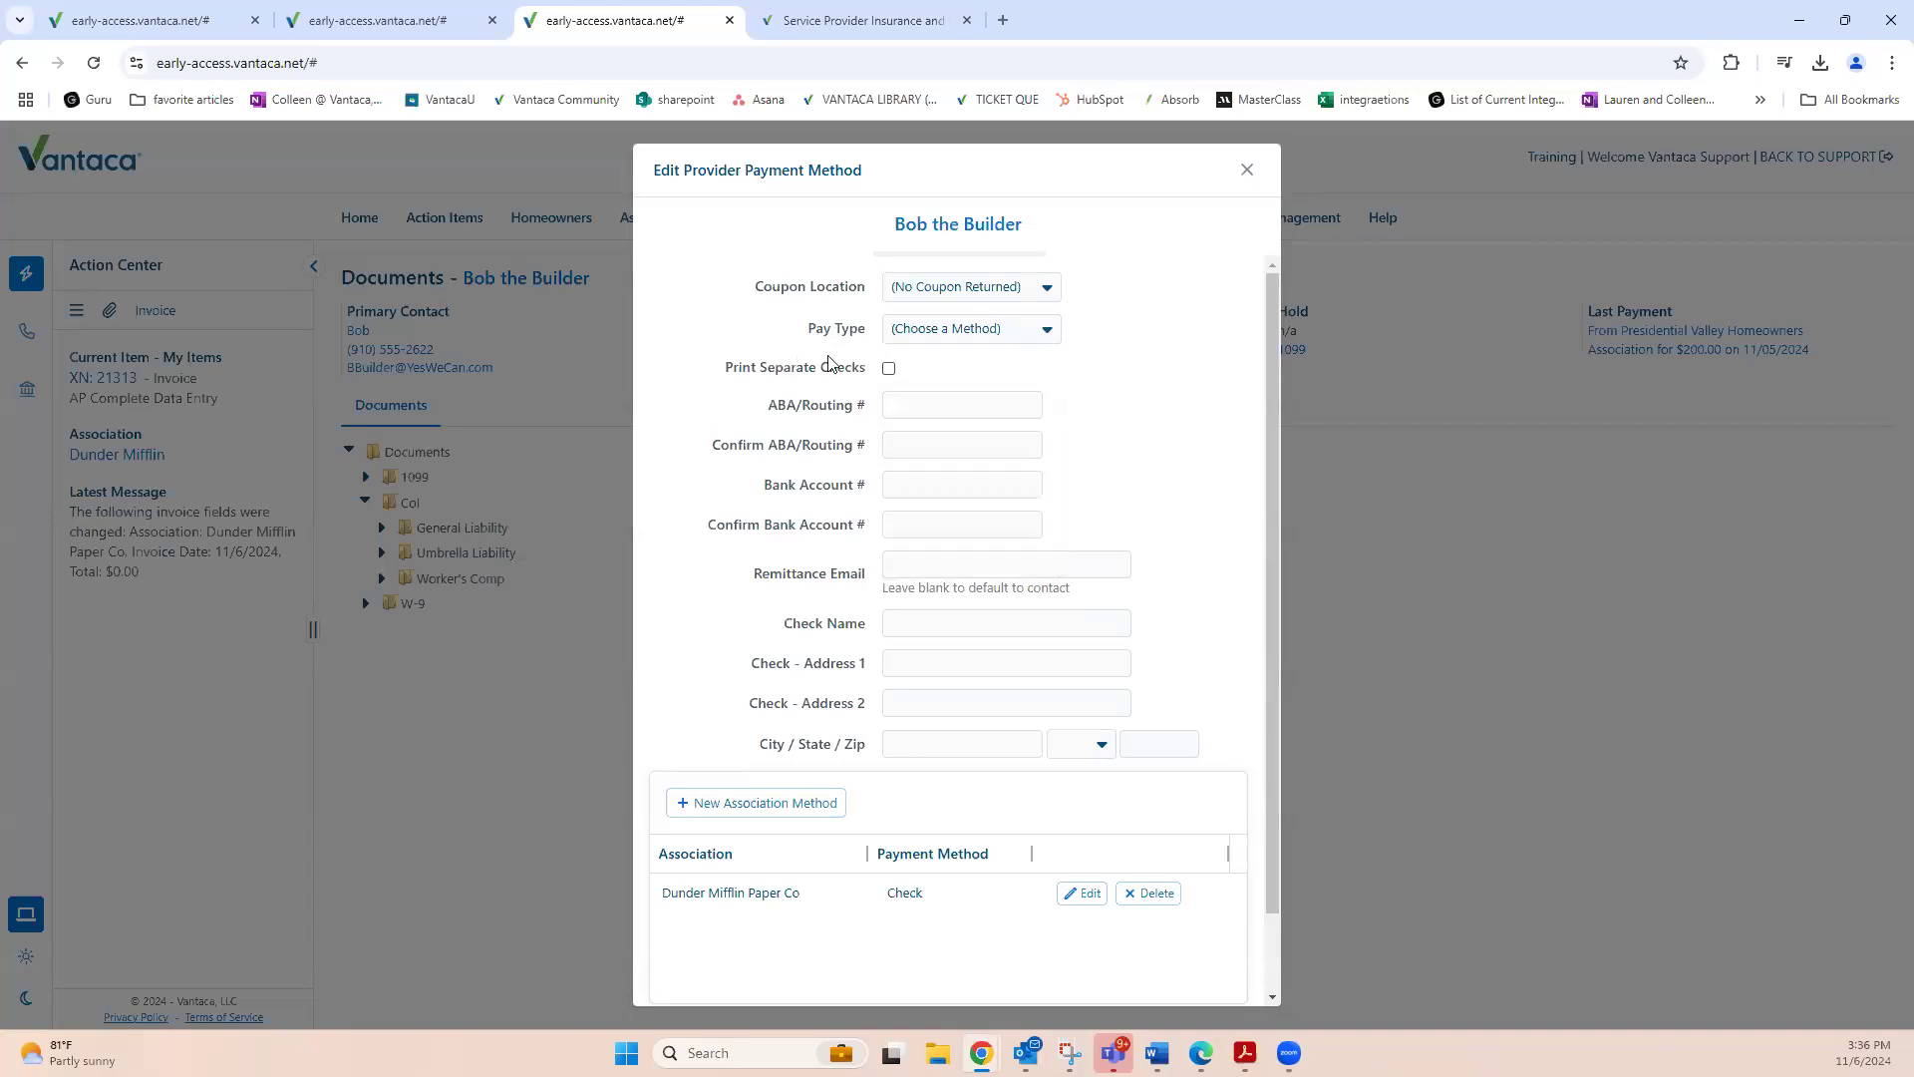
left_click_drag(764, 411, 865, 419)
left_click_drag(675, 889, 832, 893)
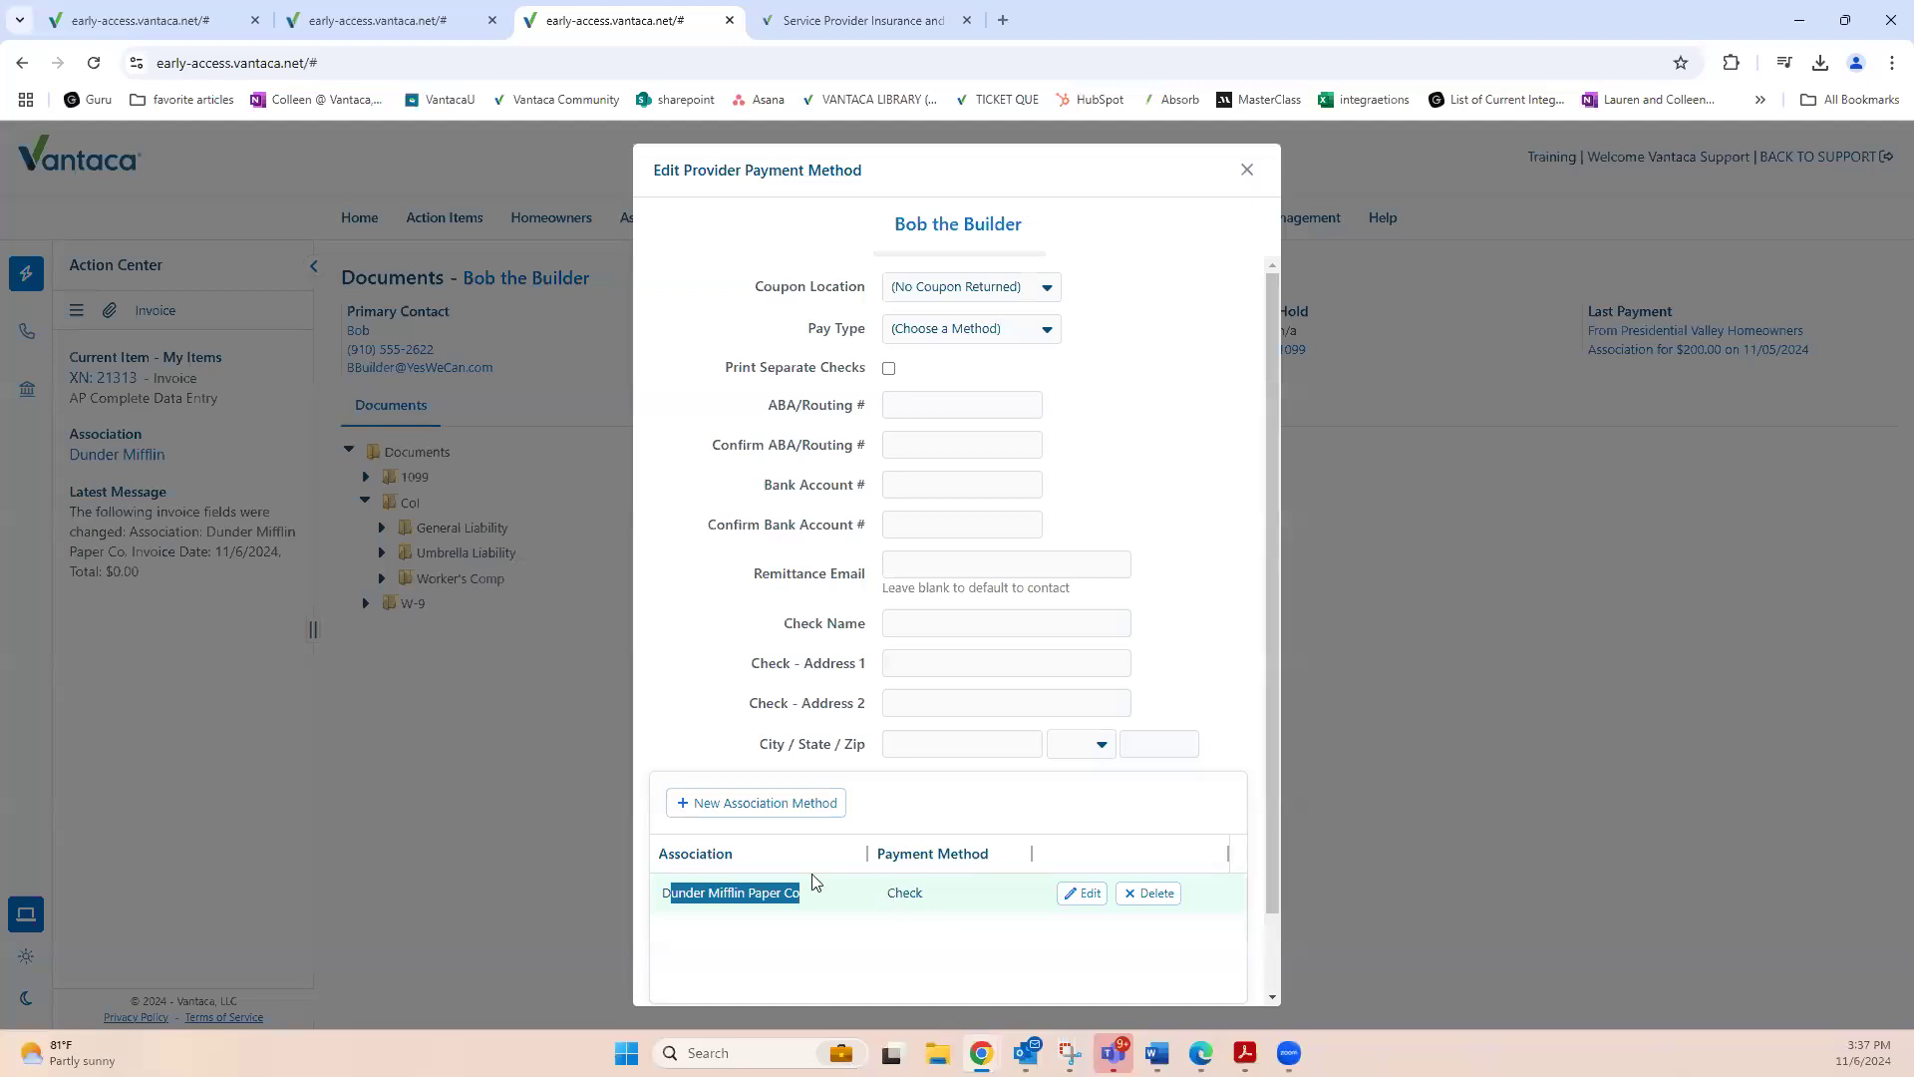
Start a new association payment method for Fantastic COA with Check, cancel it and close the provider's payment method settings.
left_click(760, 807)
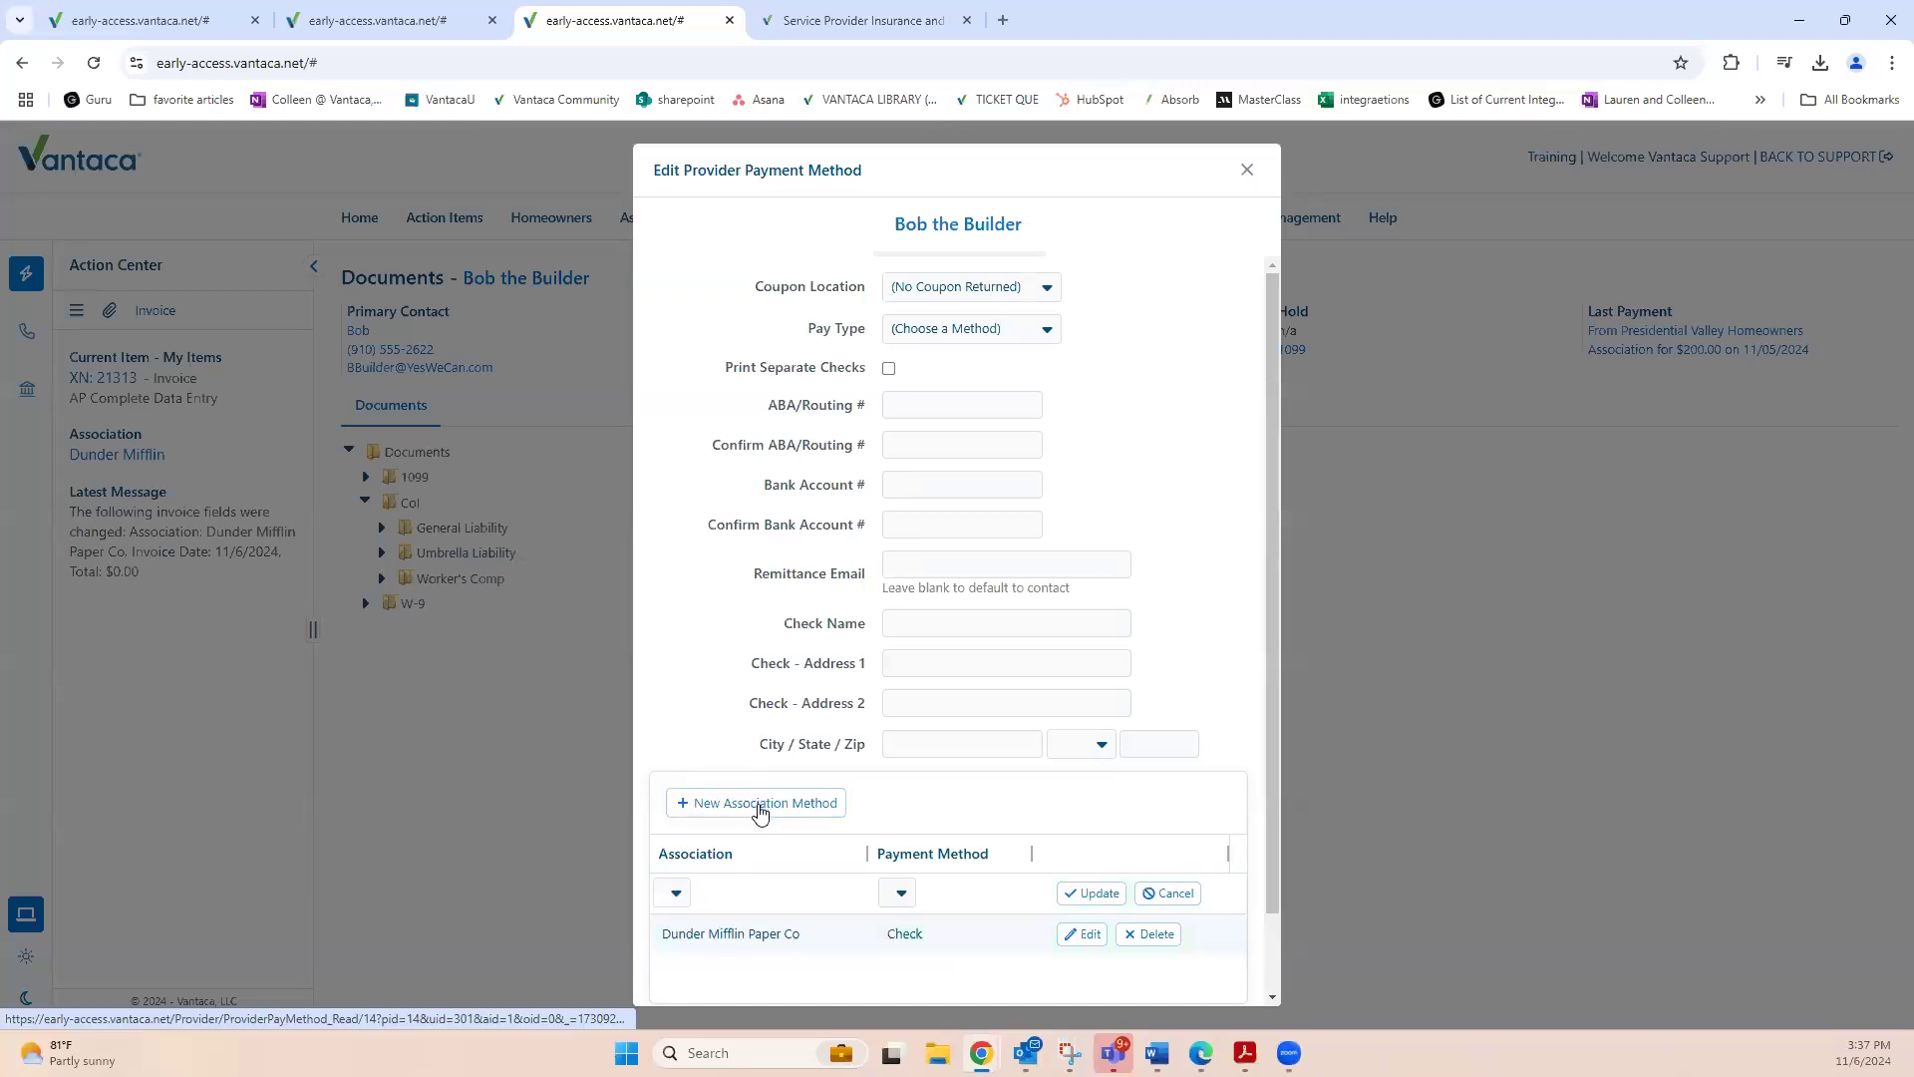
left_click(733, 891)
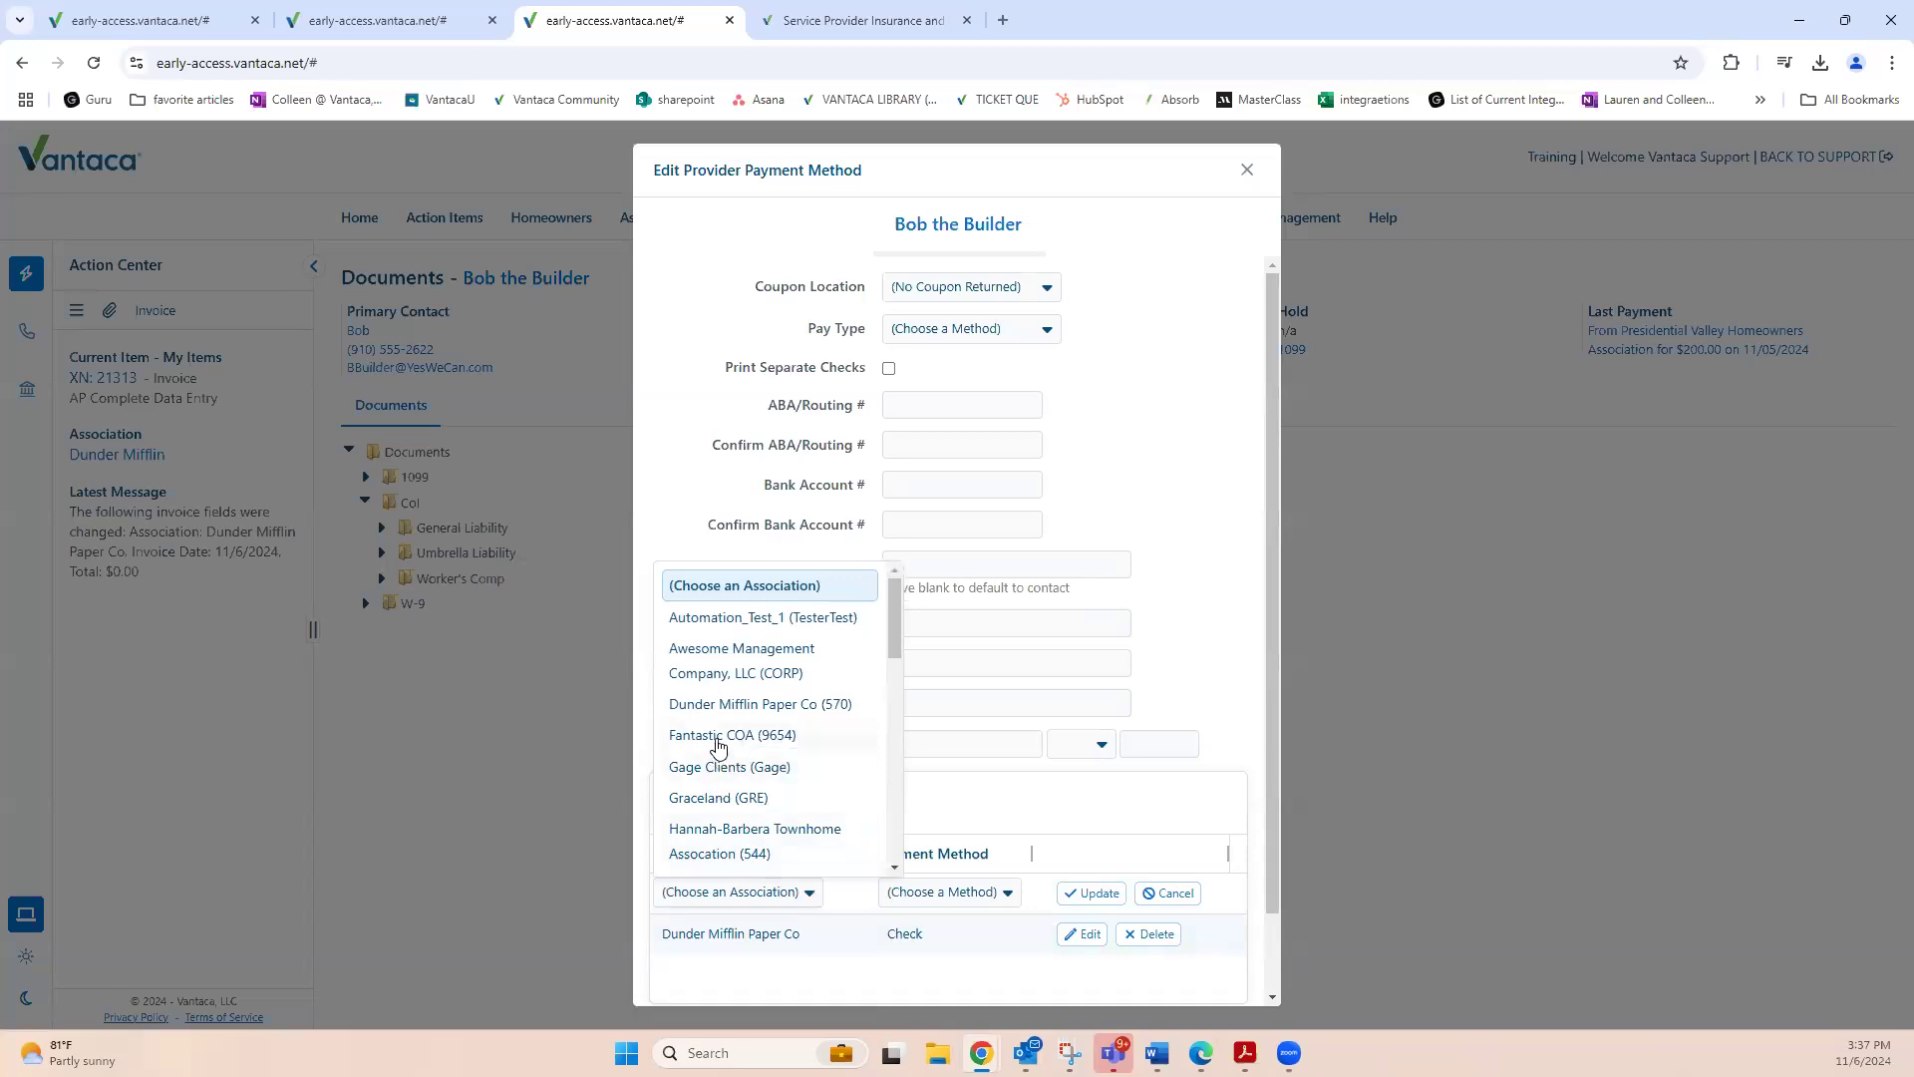
left_click(722, 743)
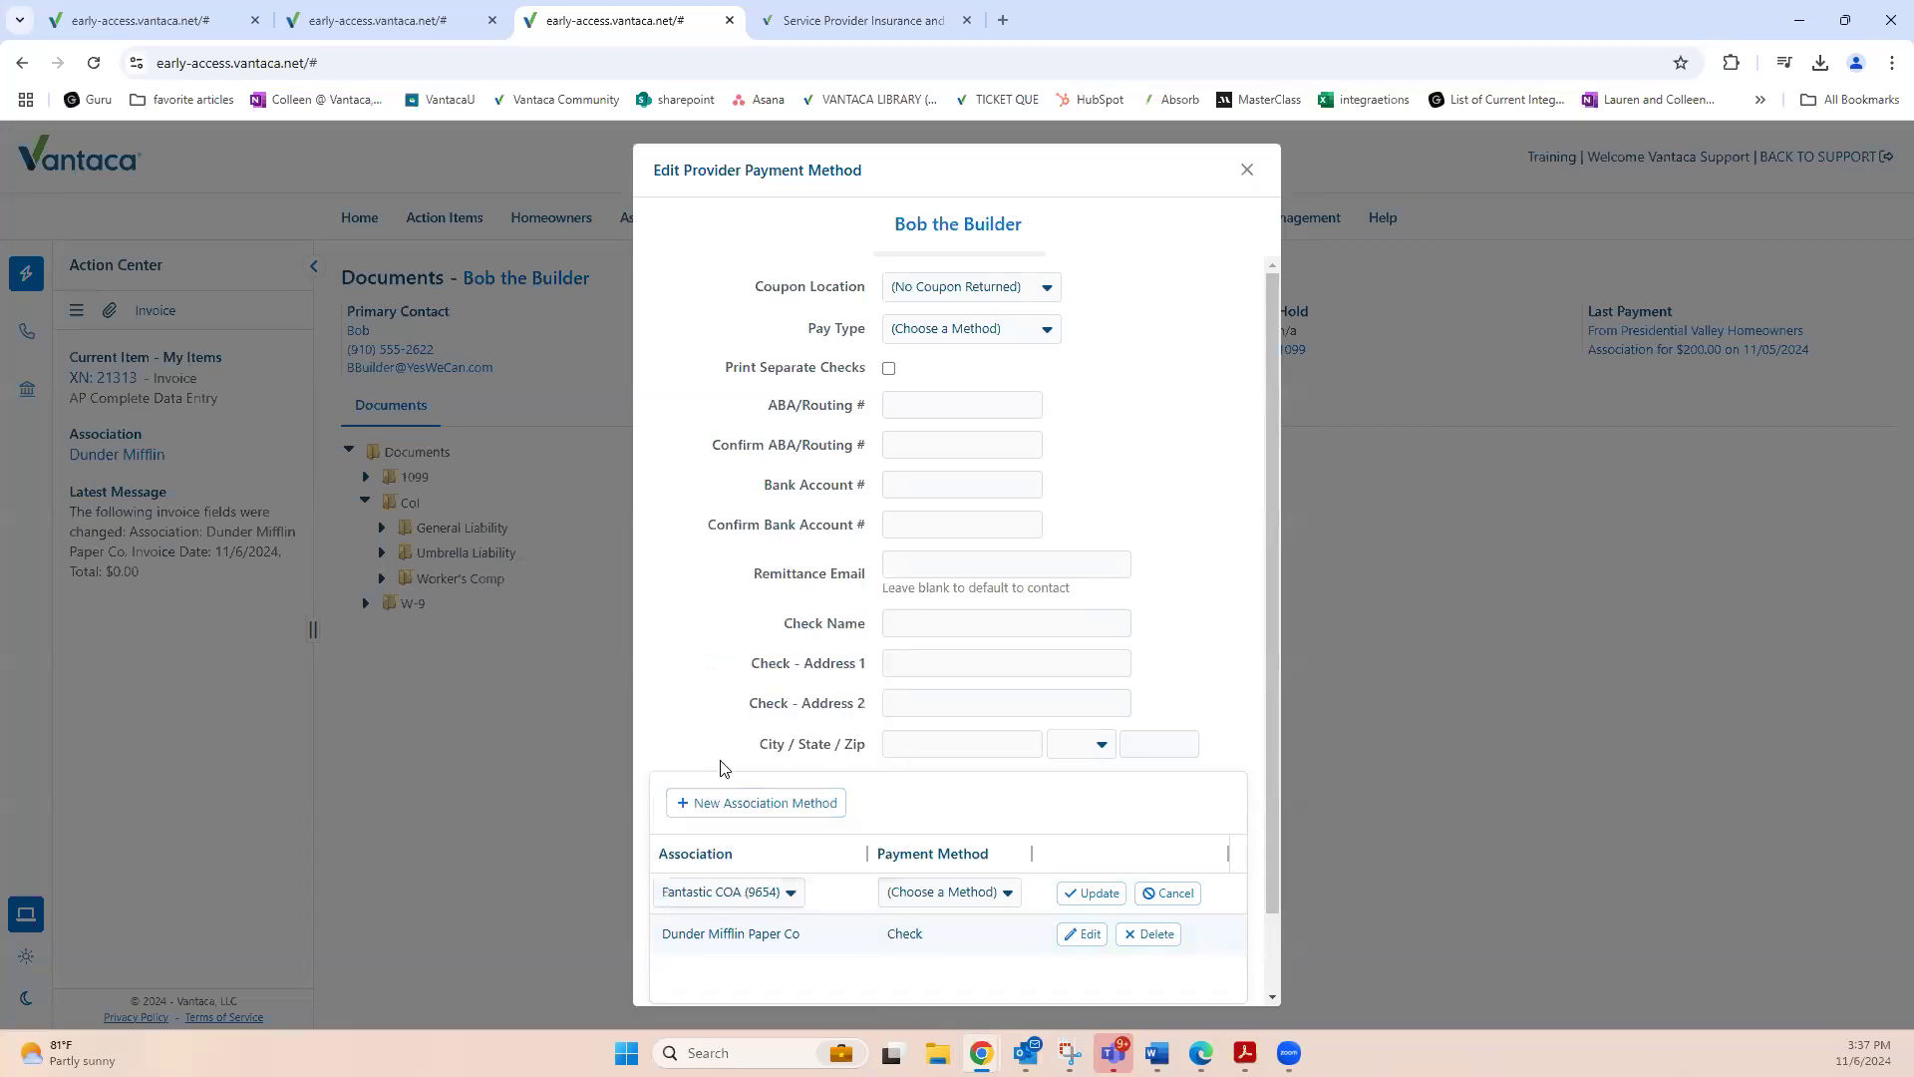
left_click(1007, 895)
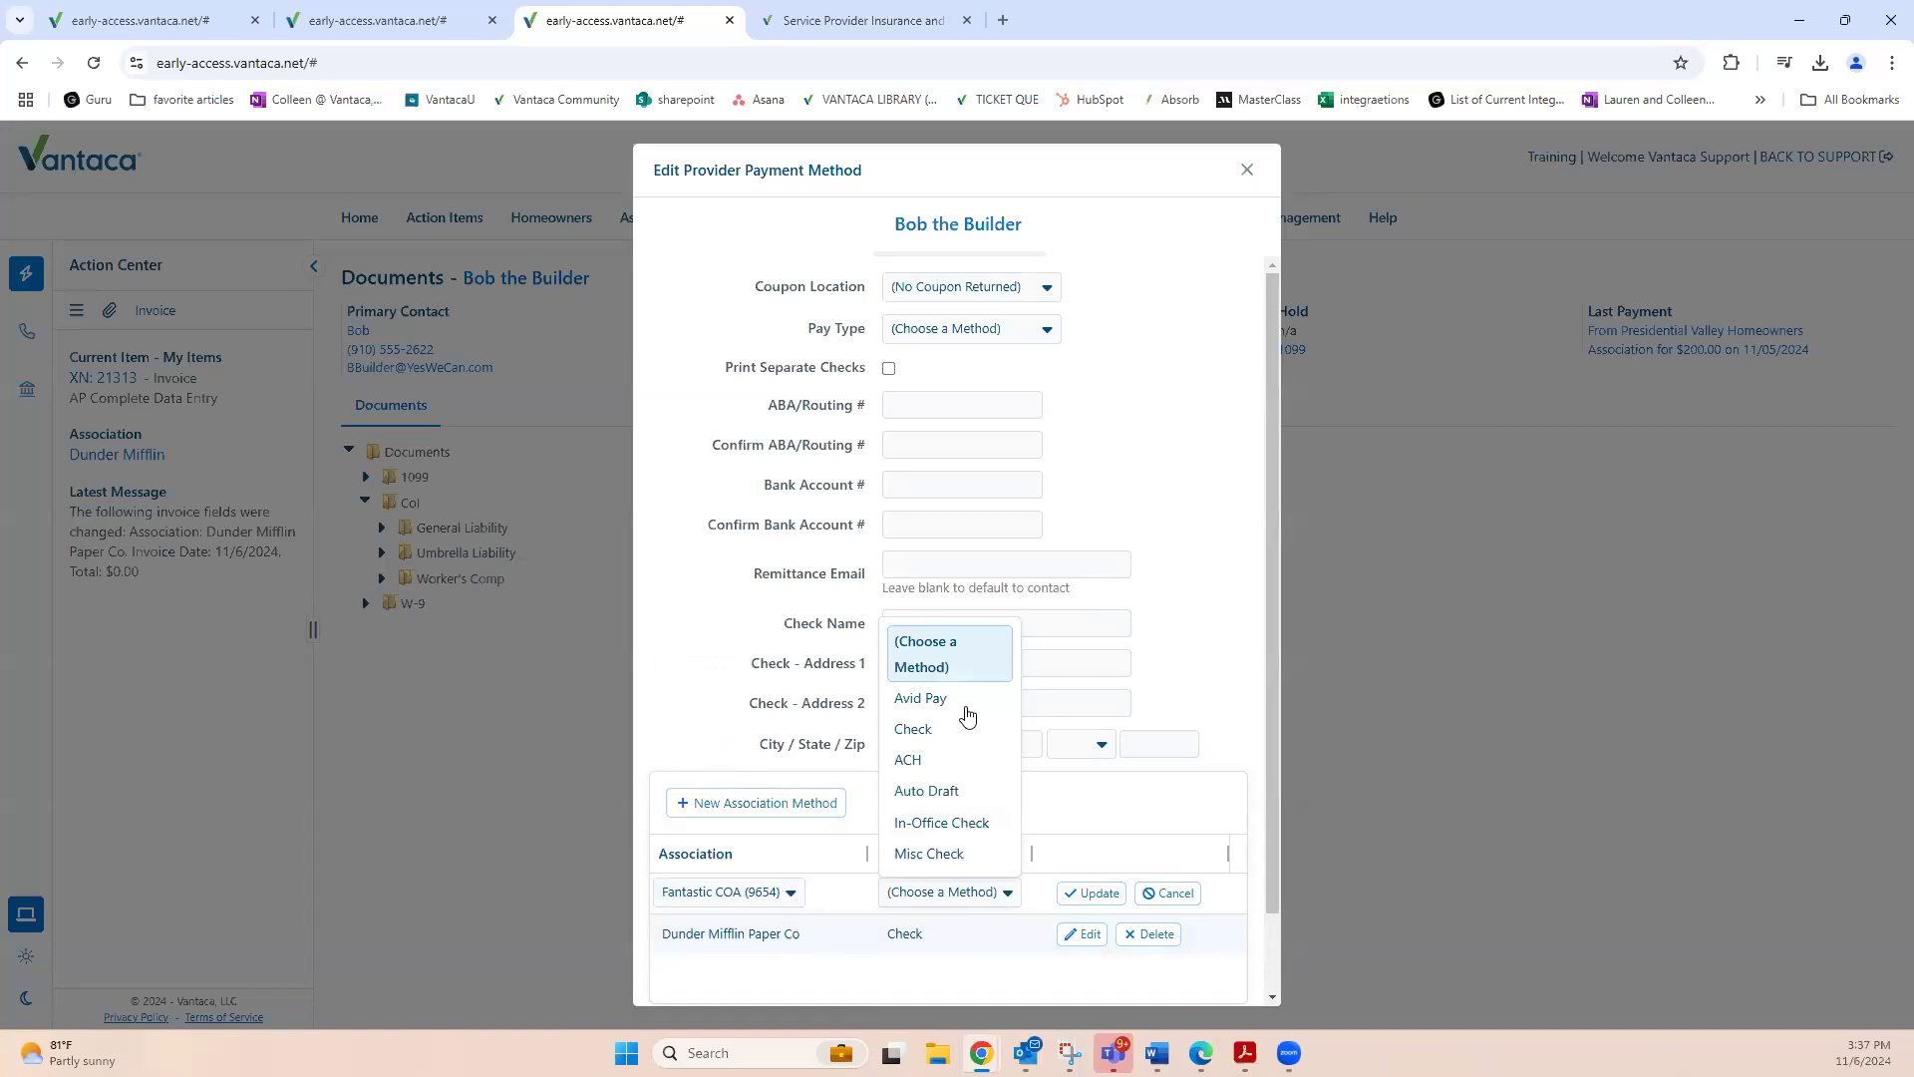
left_click(942, 735)
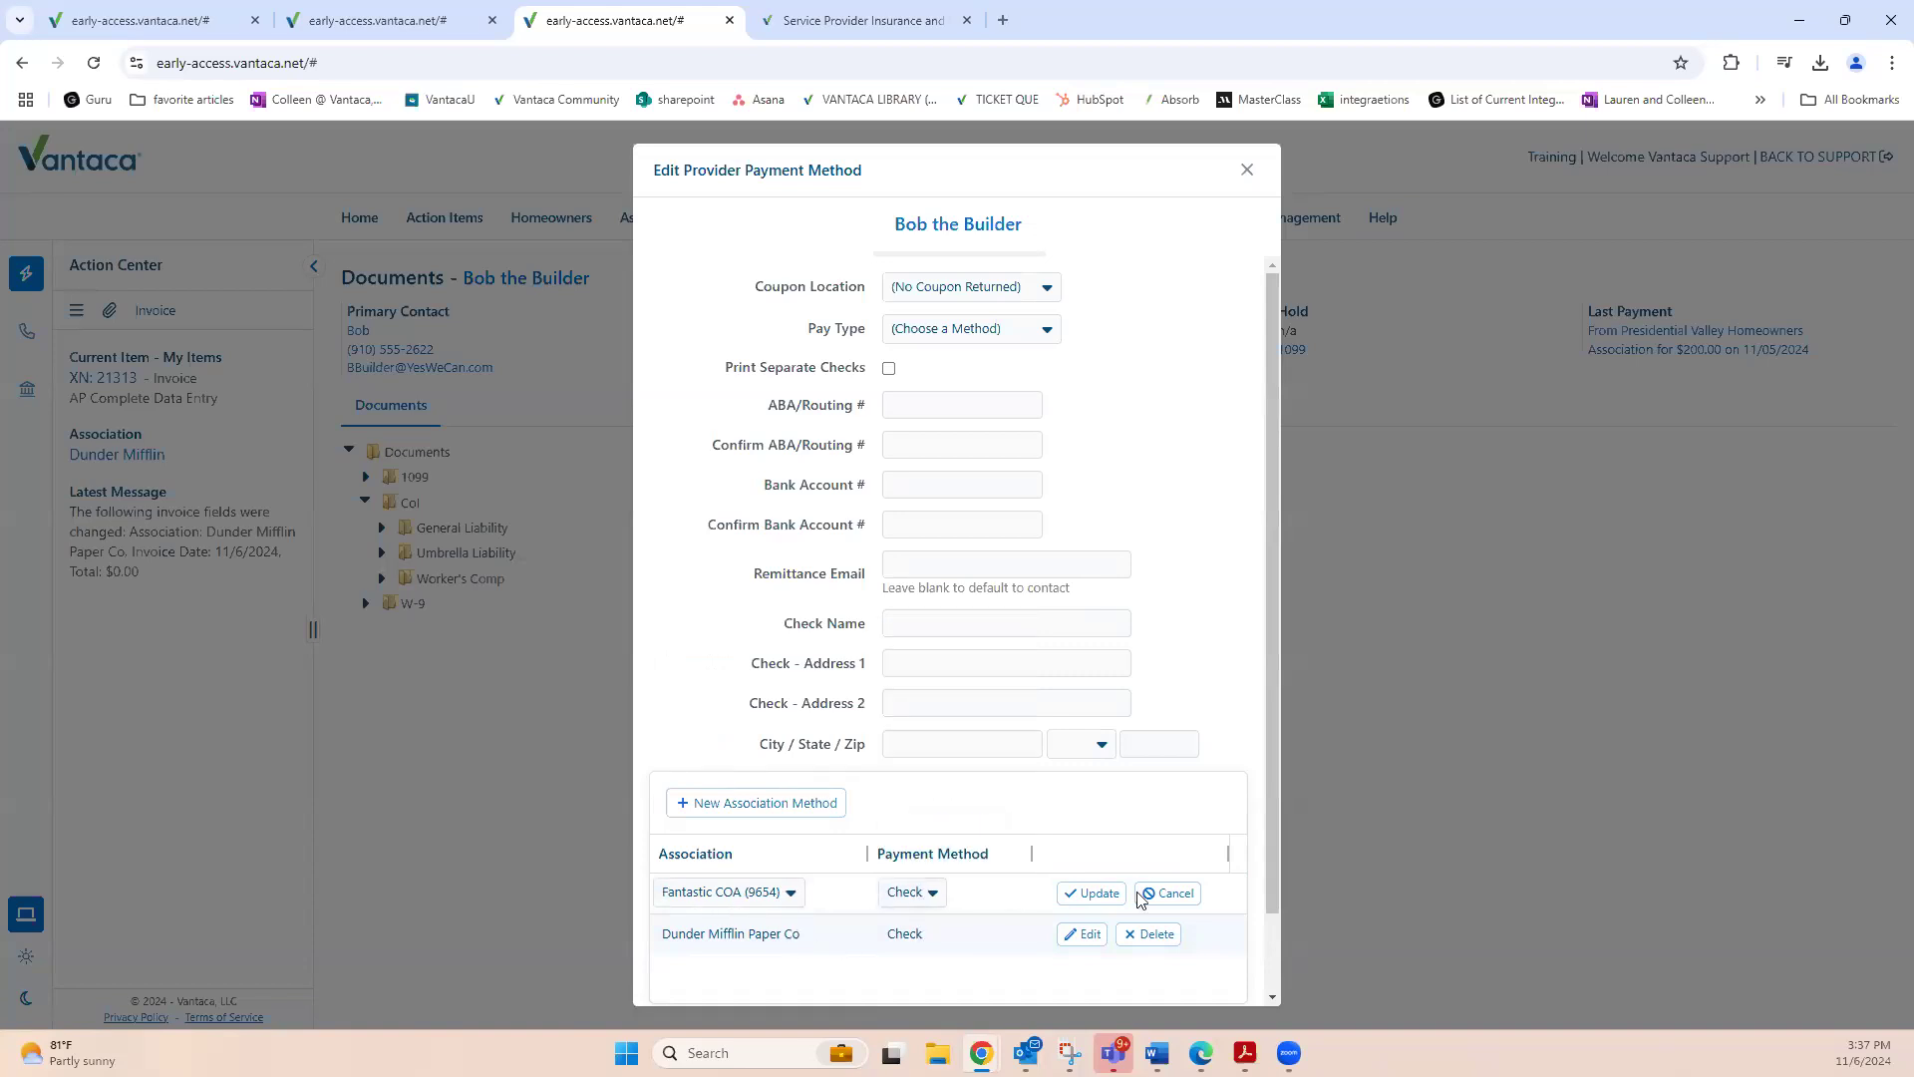
left_click(1176, 894)
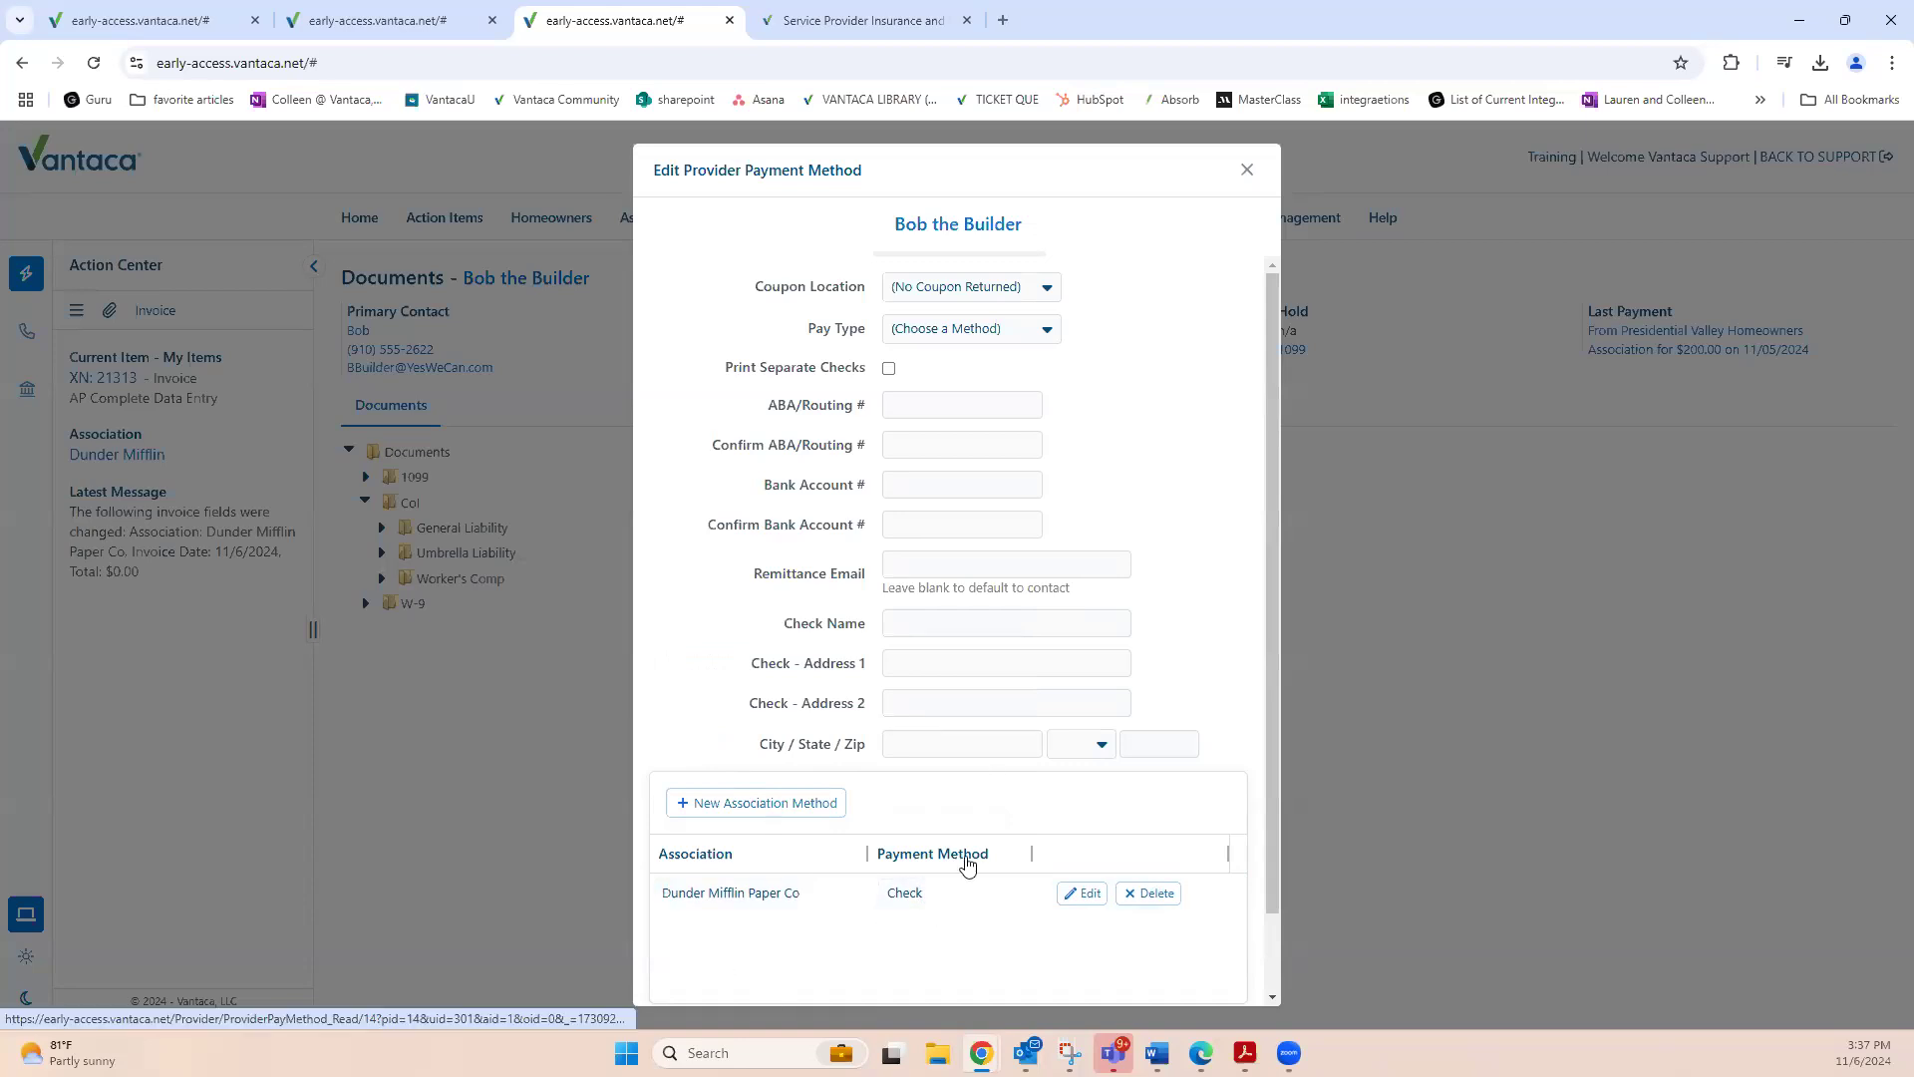
left_click(1244, 171)
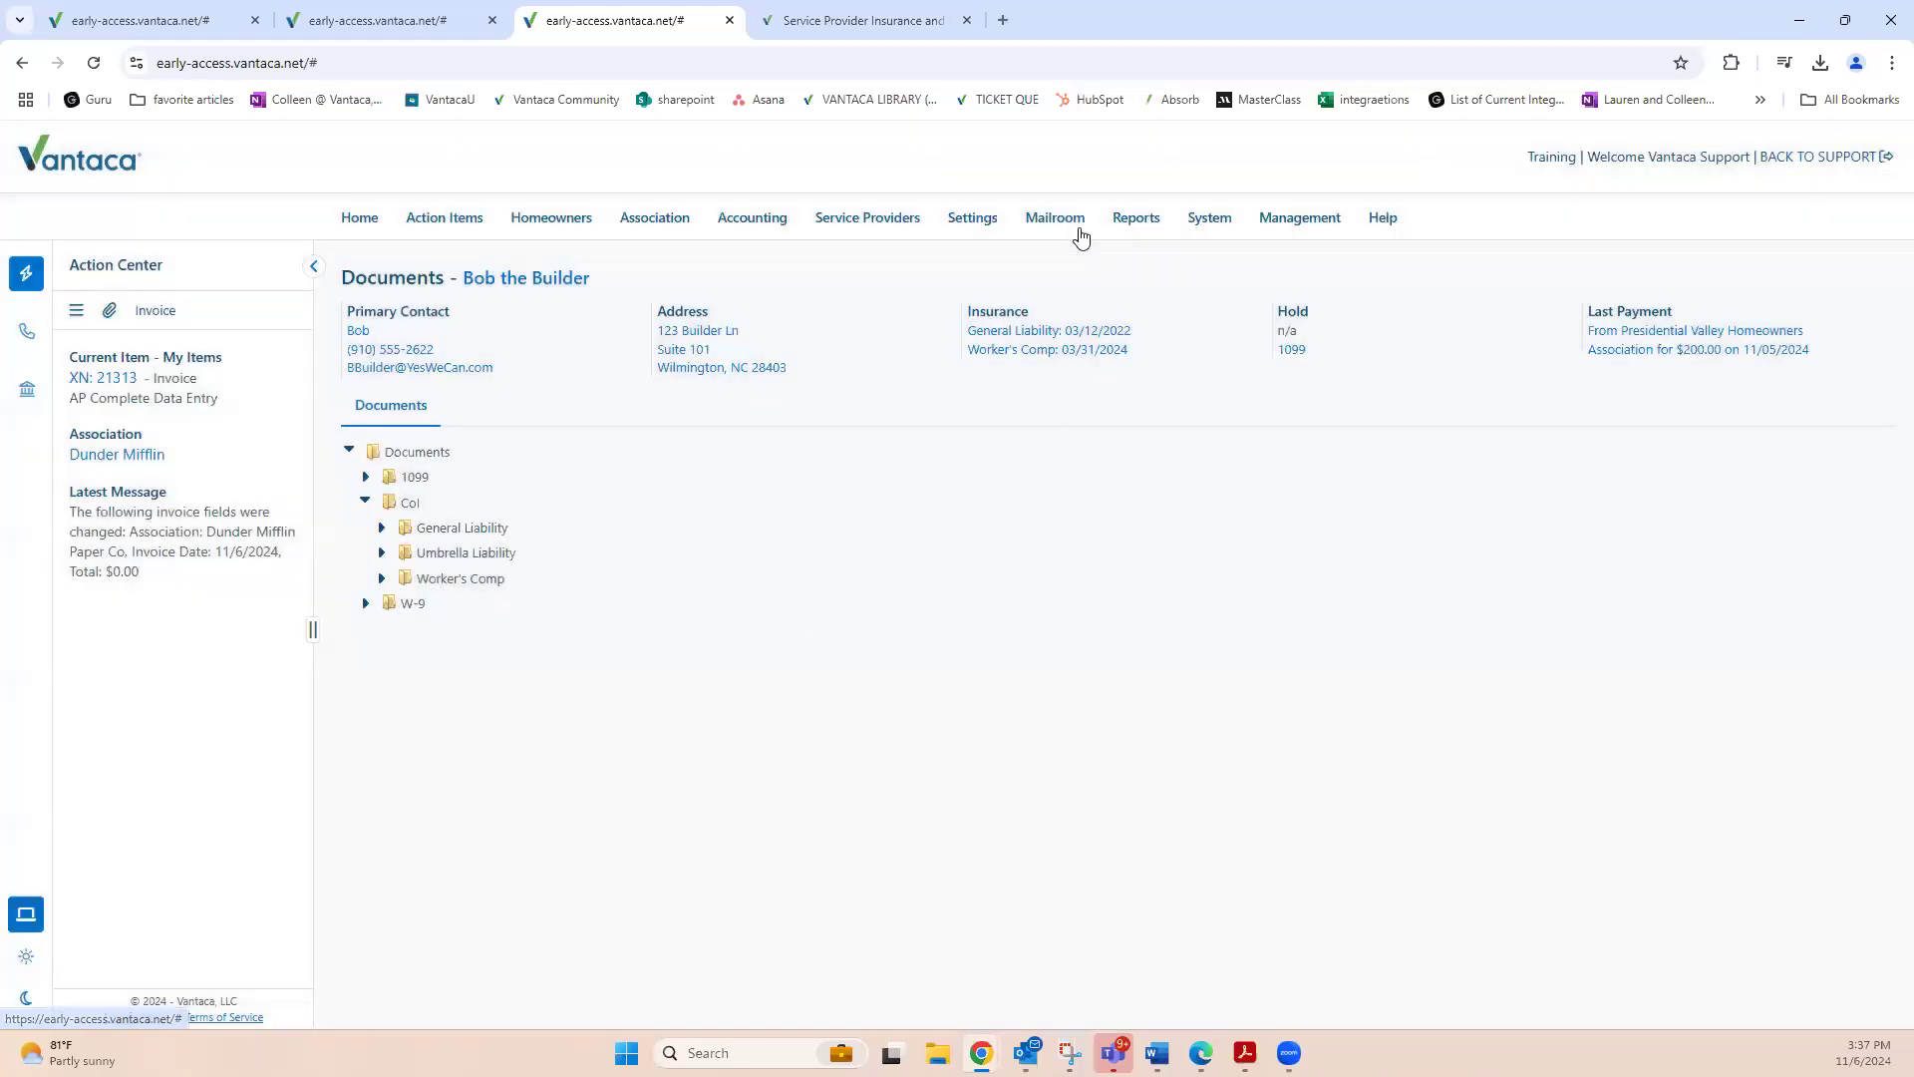
Return to the Vantaca Library and open the Service Provider Documents article to read how to access the documents page.
left_click(925, 19)
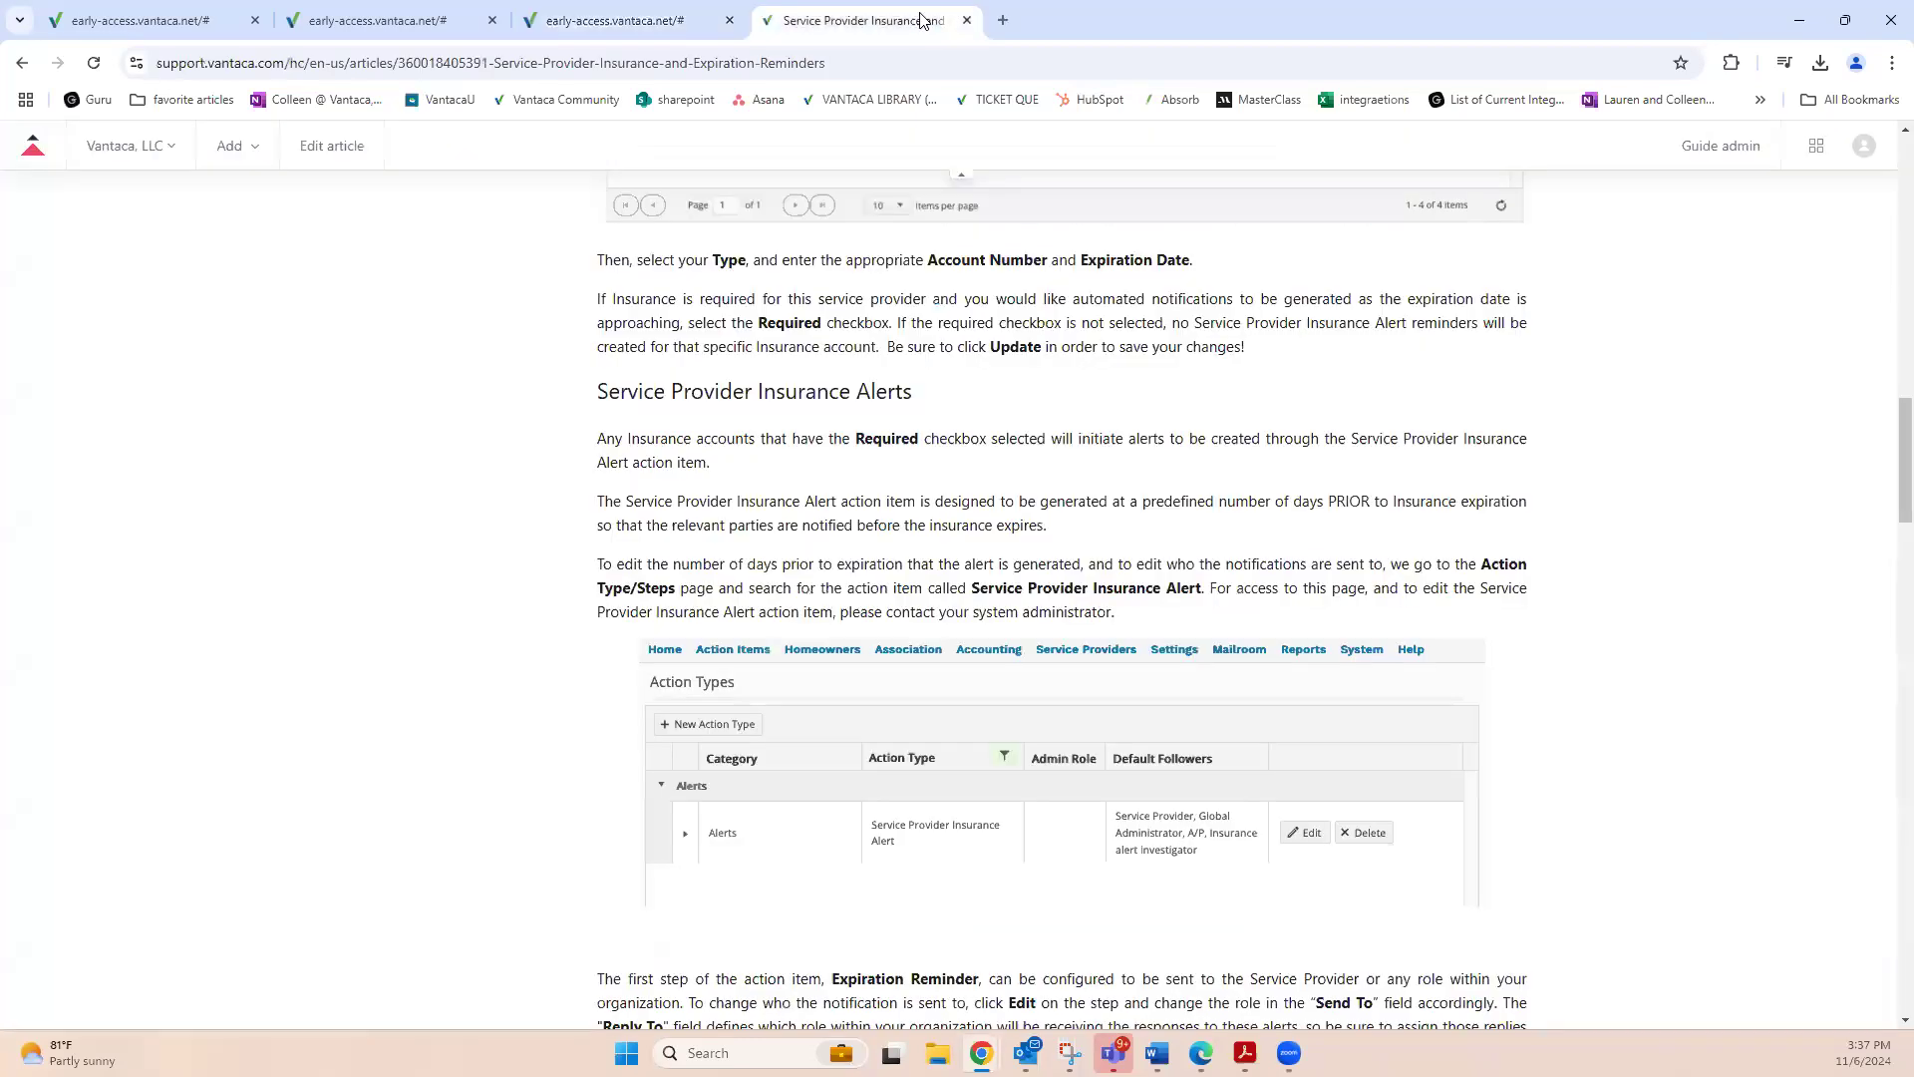
scroll(724, 361, "up", 5)
scroll(724, 360, "up", 10)
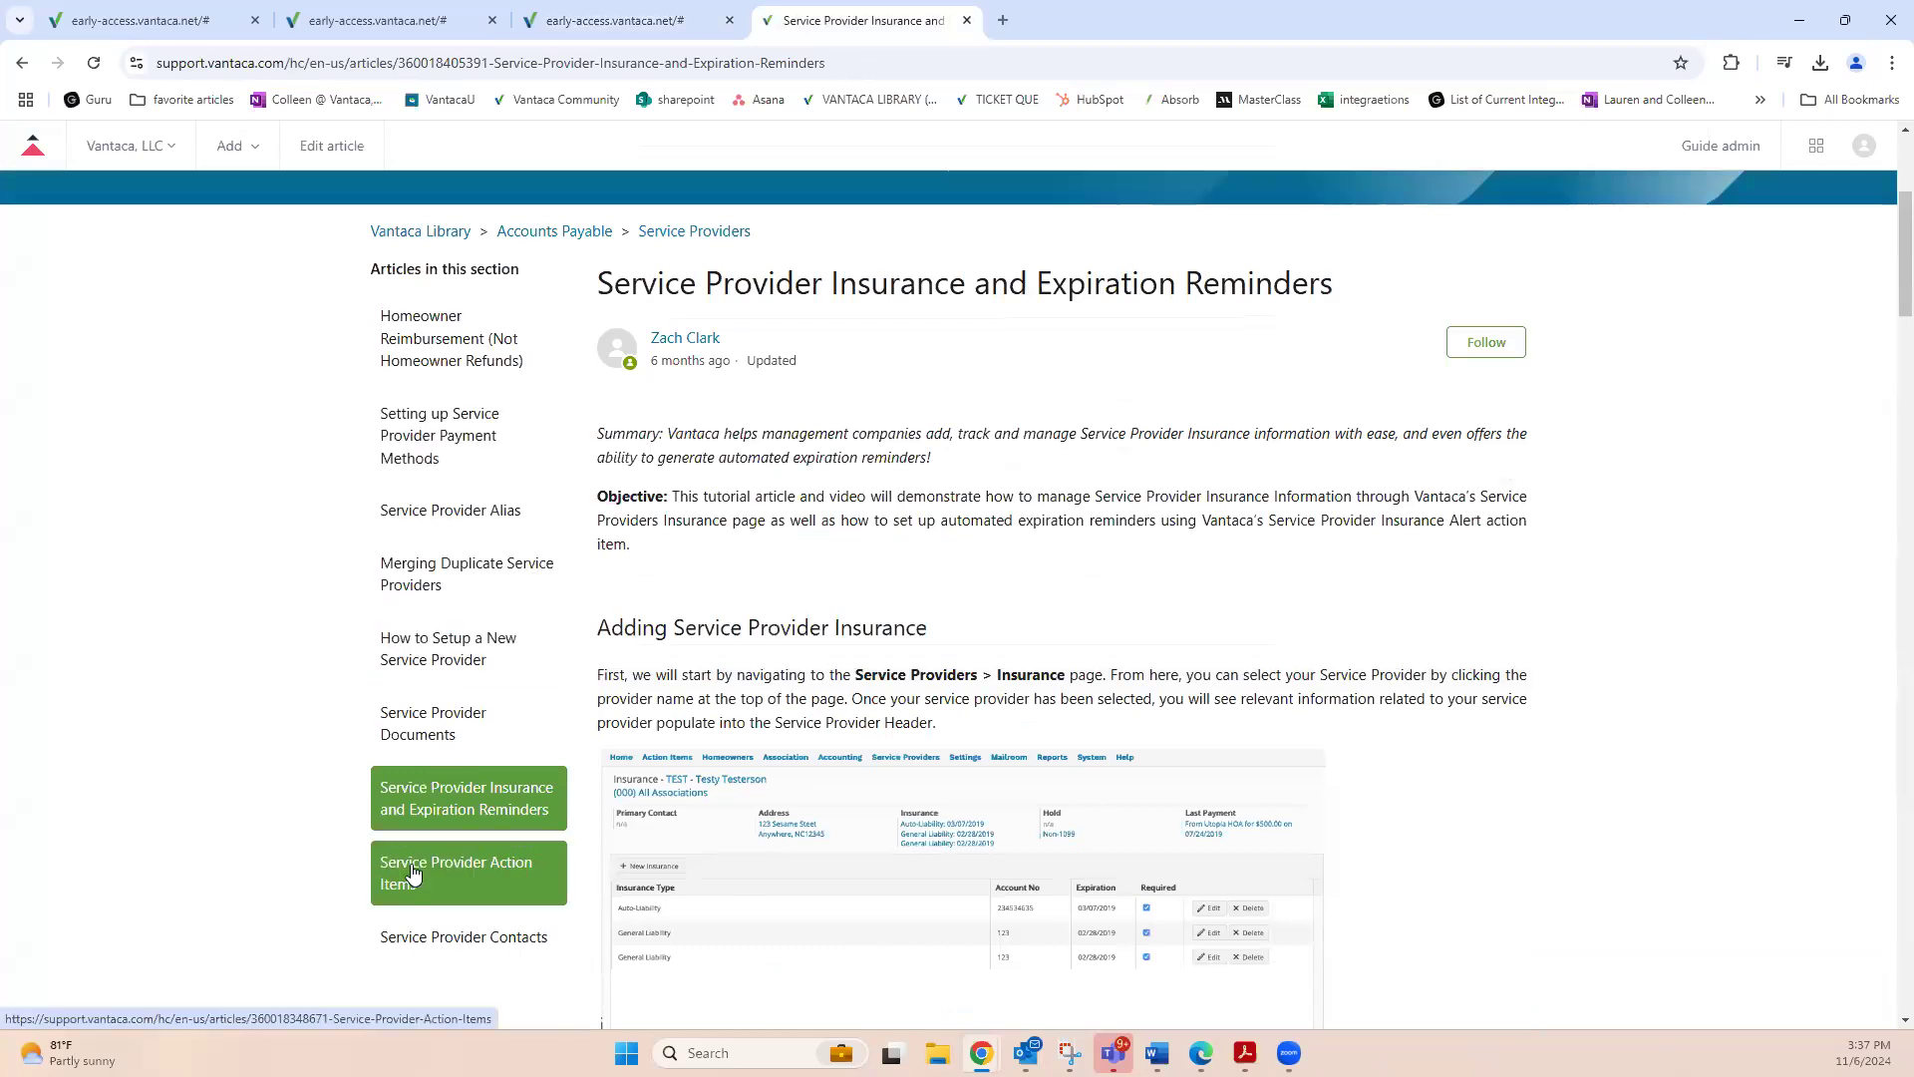
left_click(421, 736)
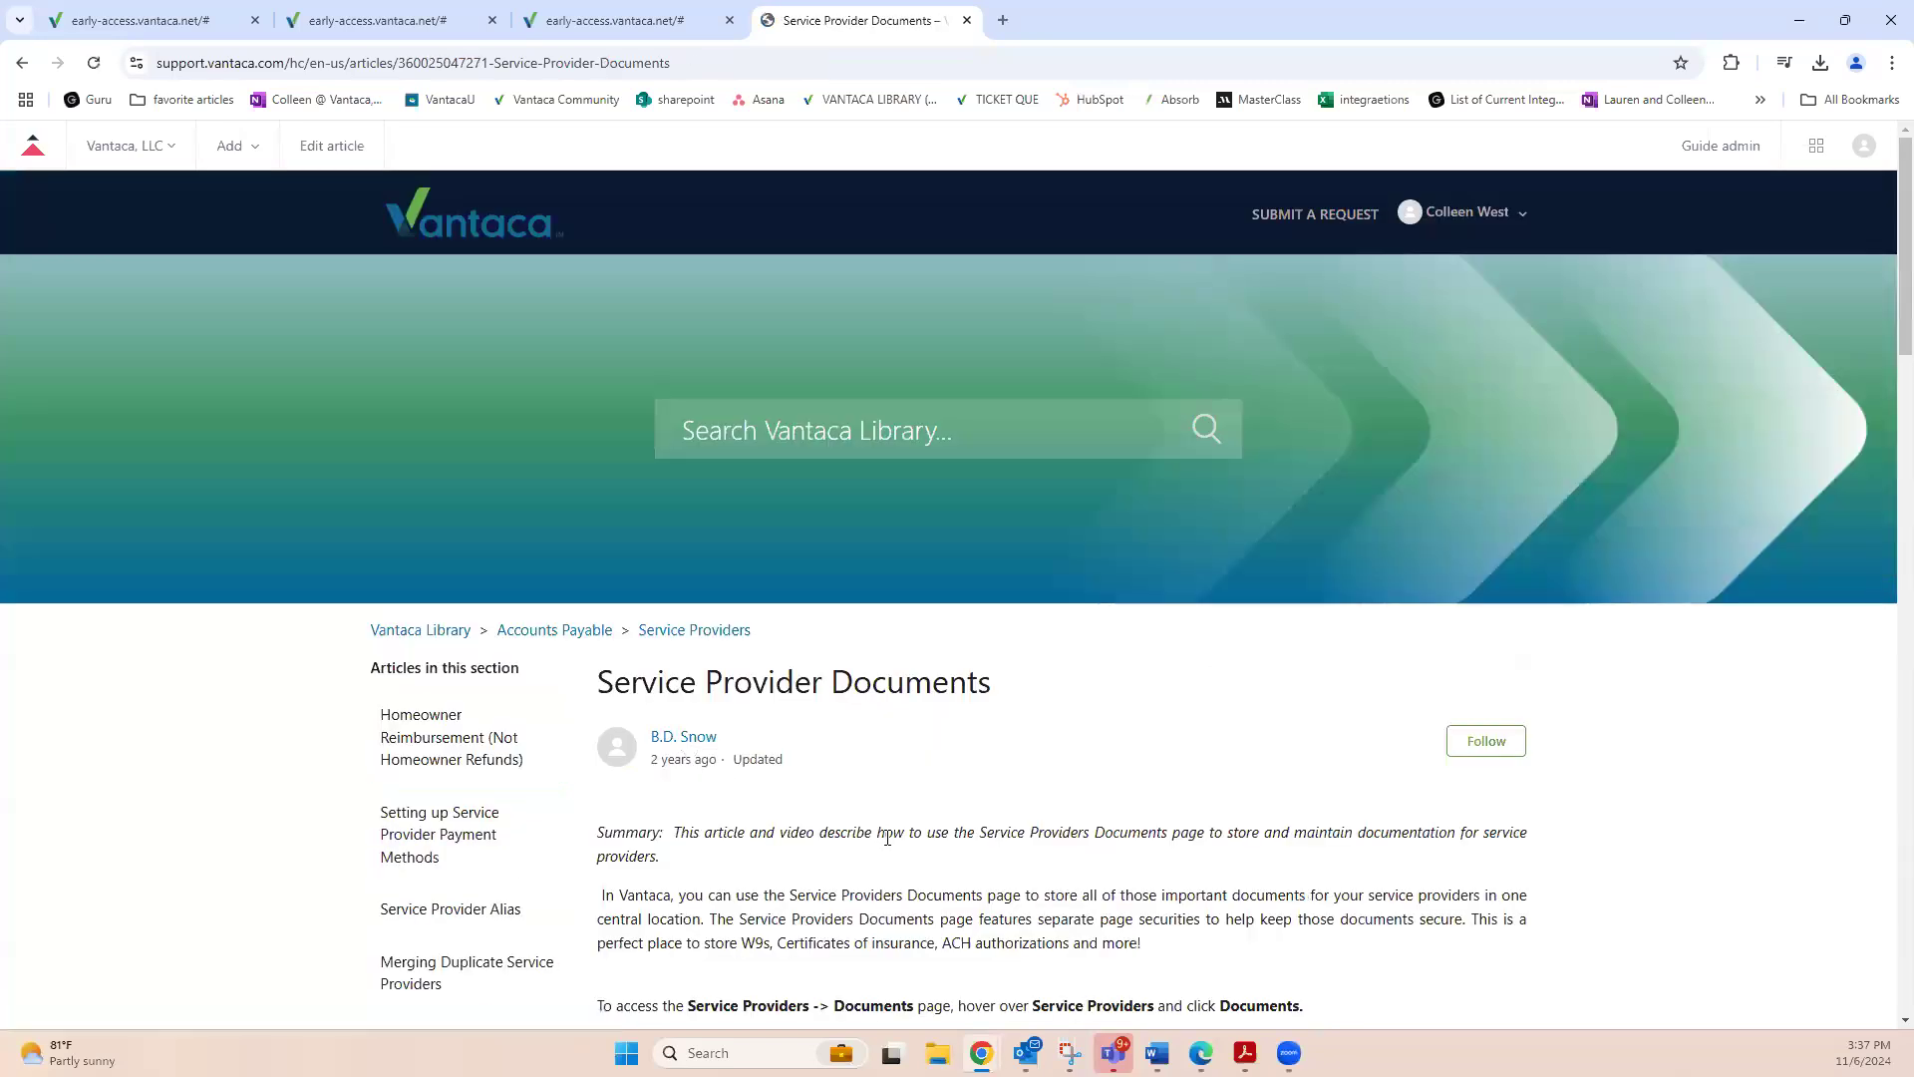
scroll(887, 837, "down", 3)
scroll(914, 811, "down", 1)
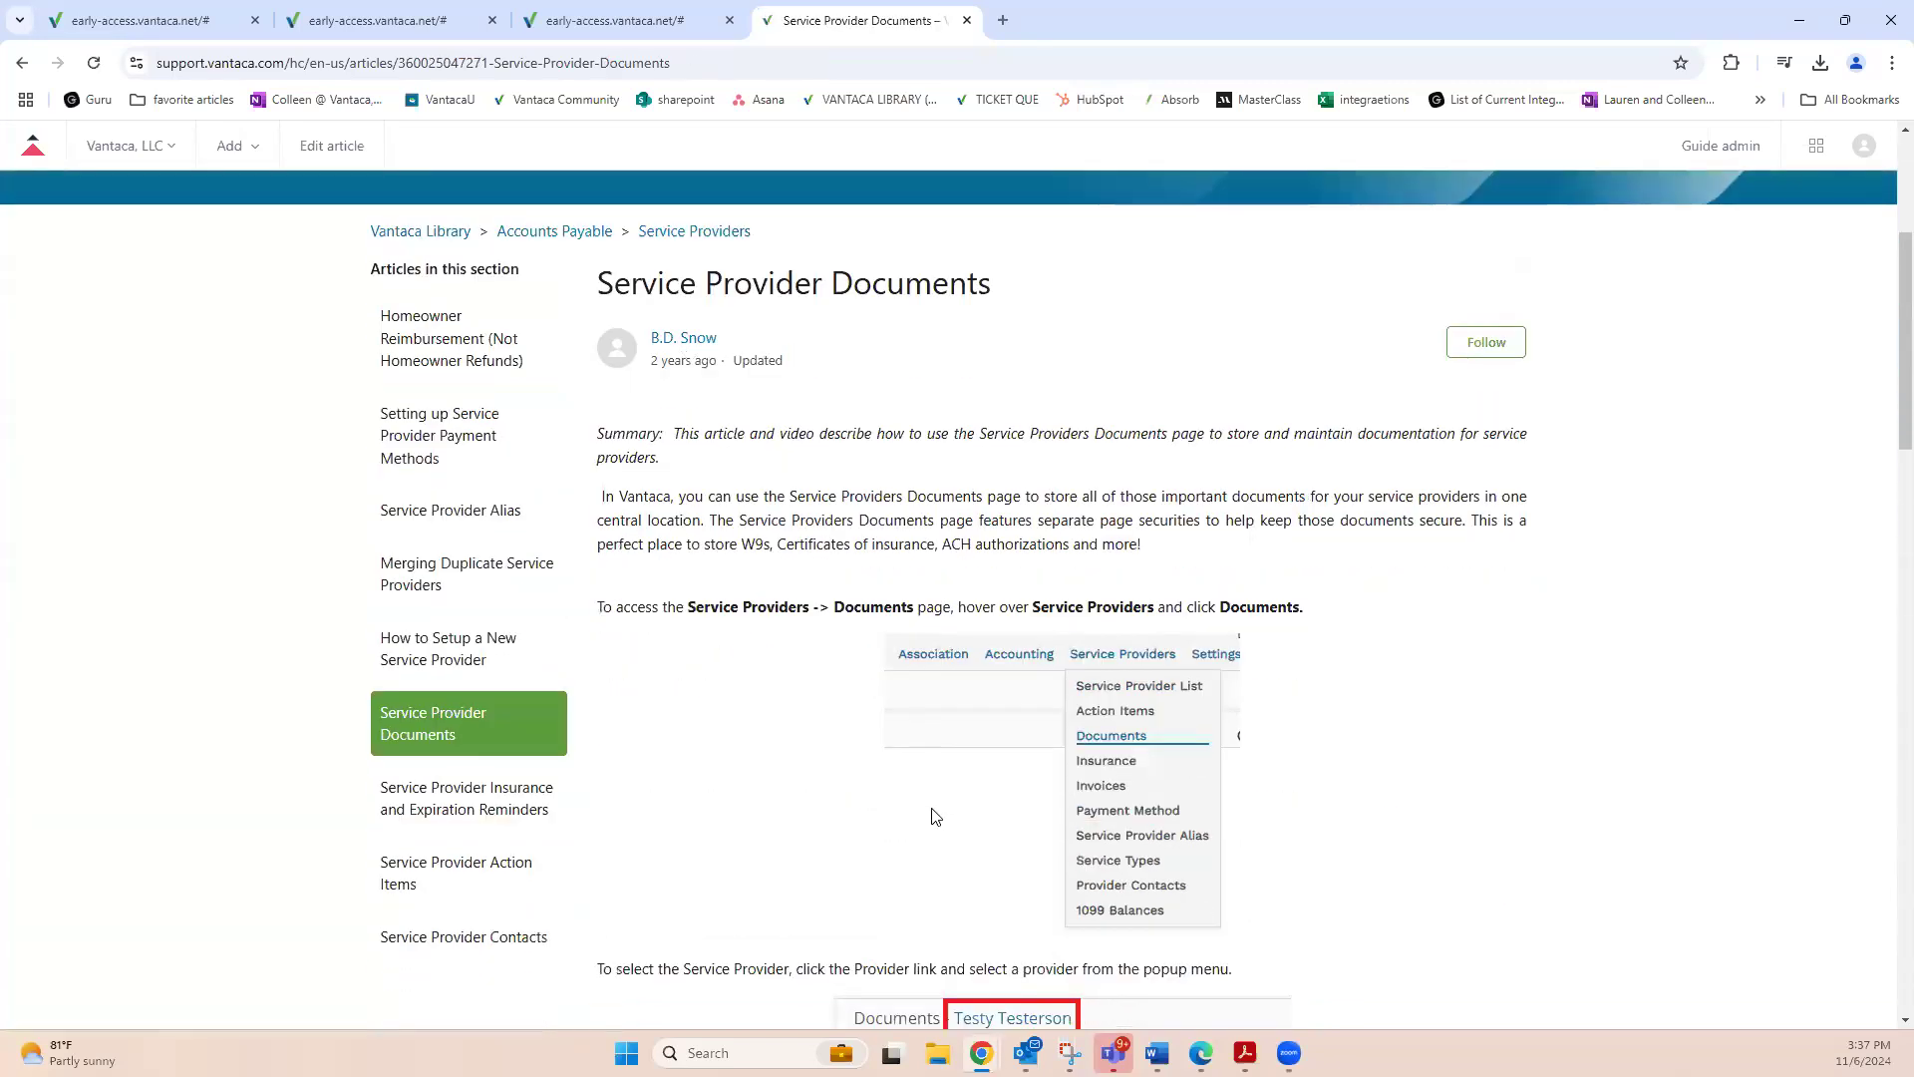